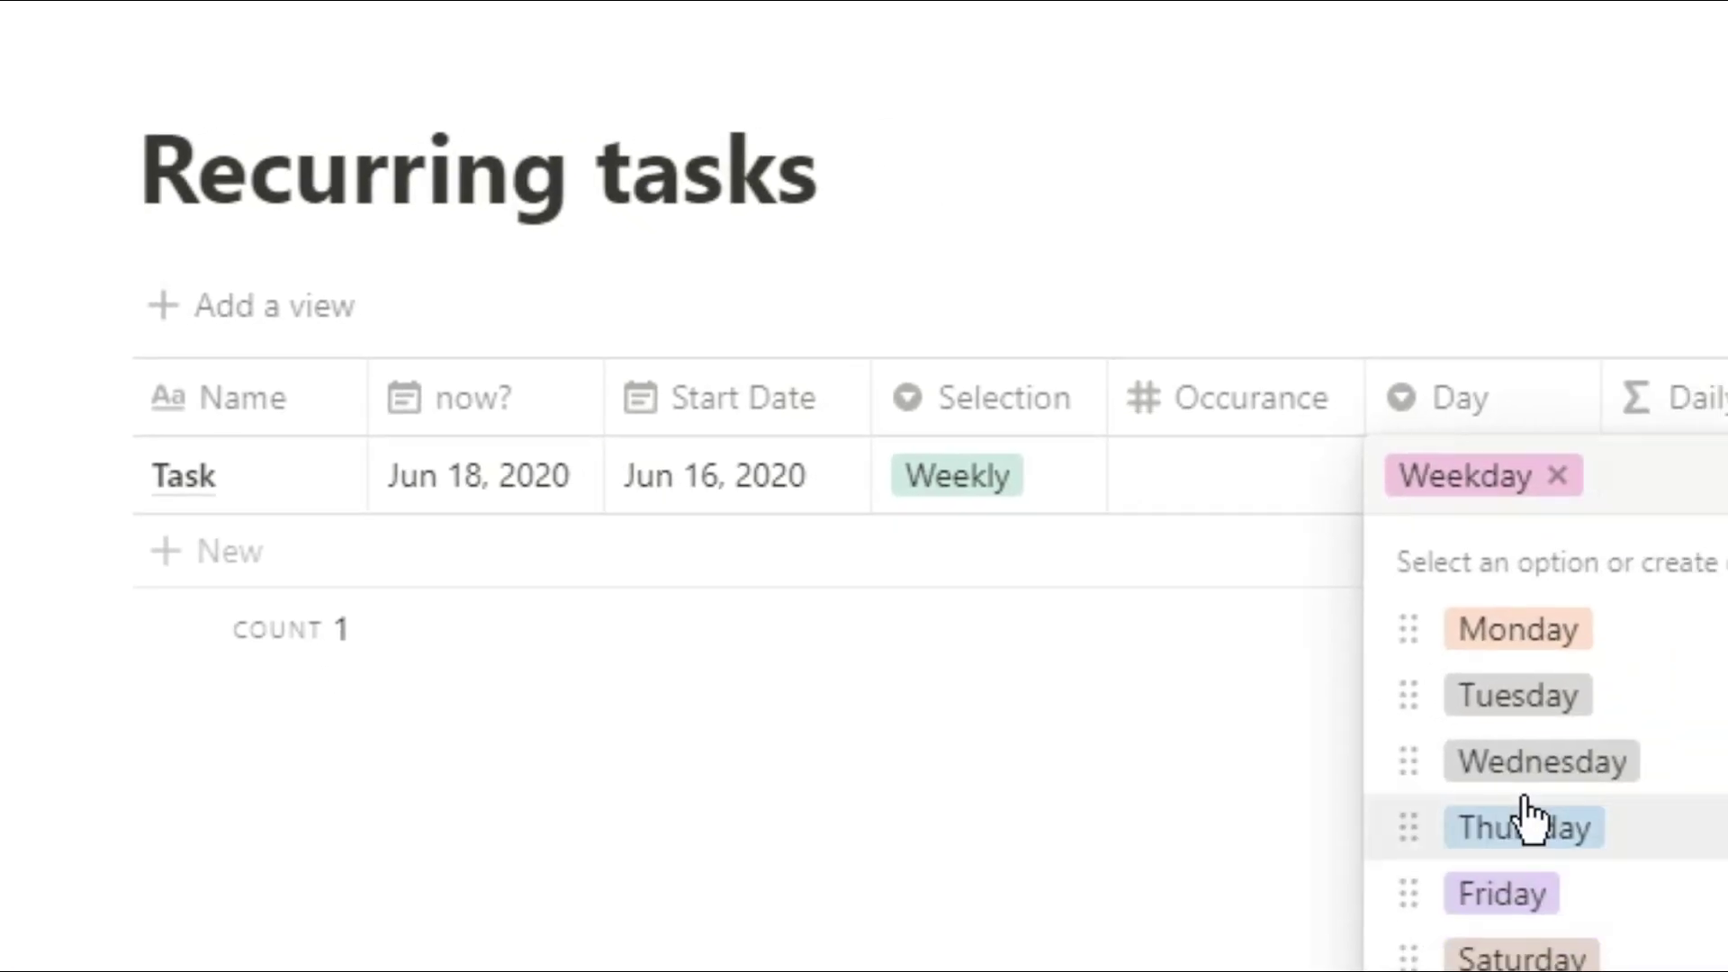
Set the Day of the weekly task in the finished example table to Thursday
key(Escape)
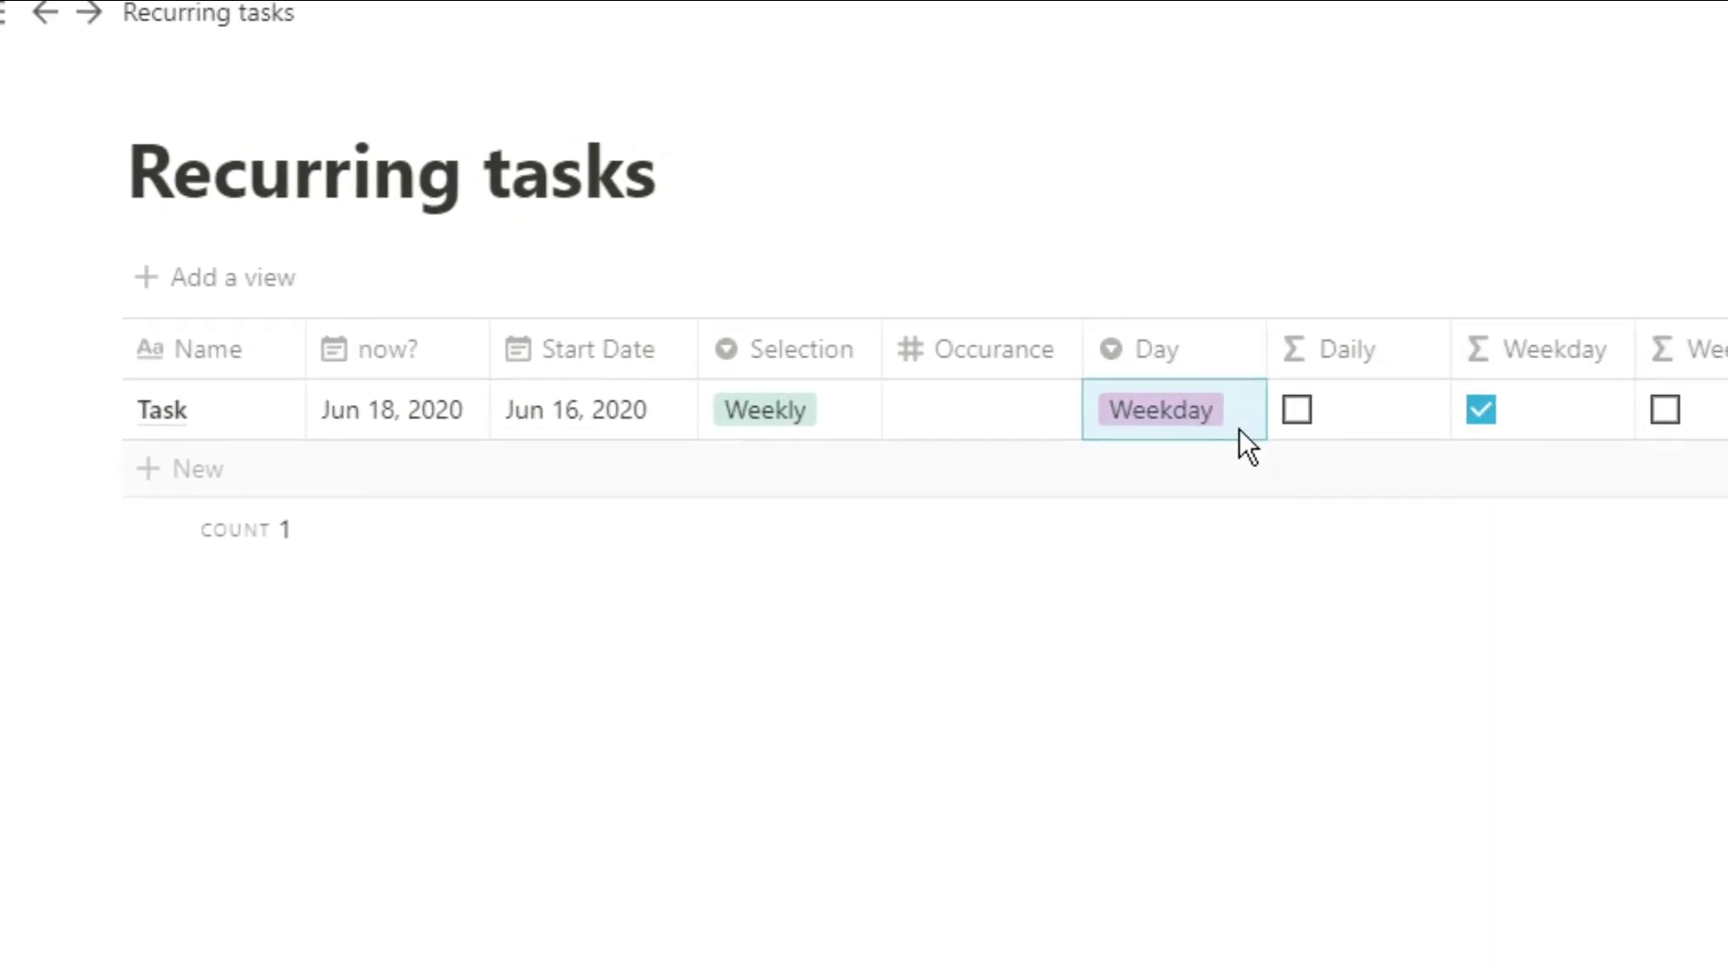
click(1206, 412)
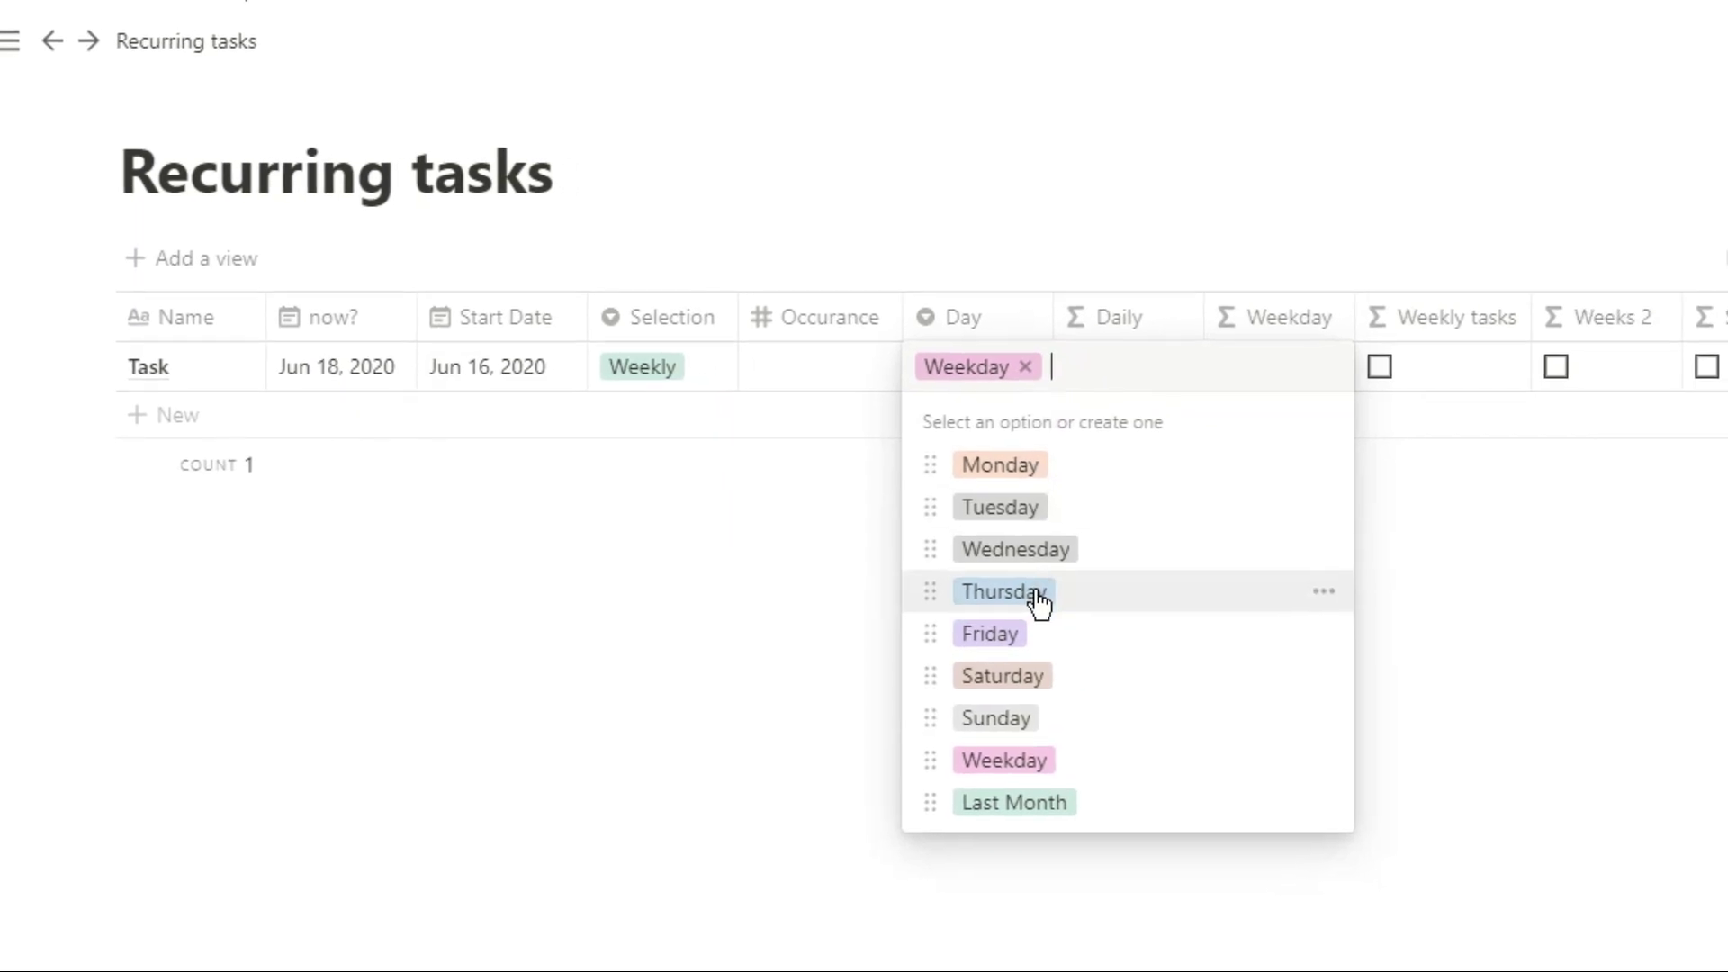
click(1036, 594)
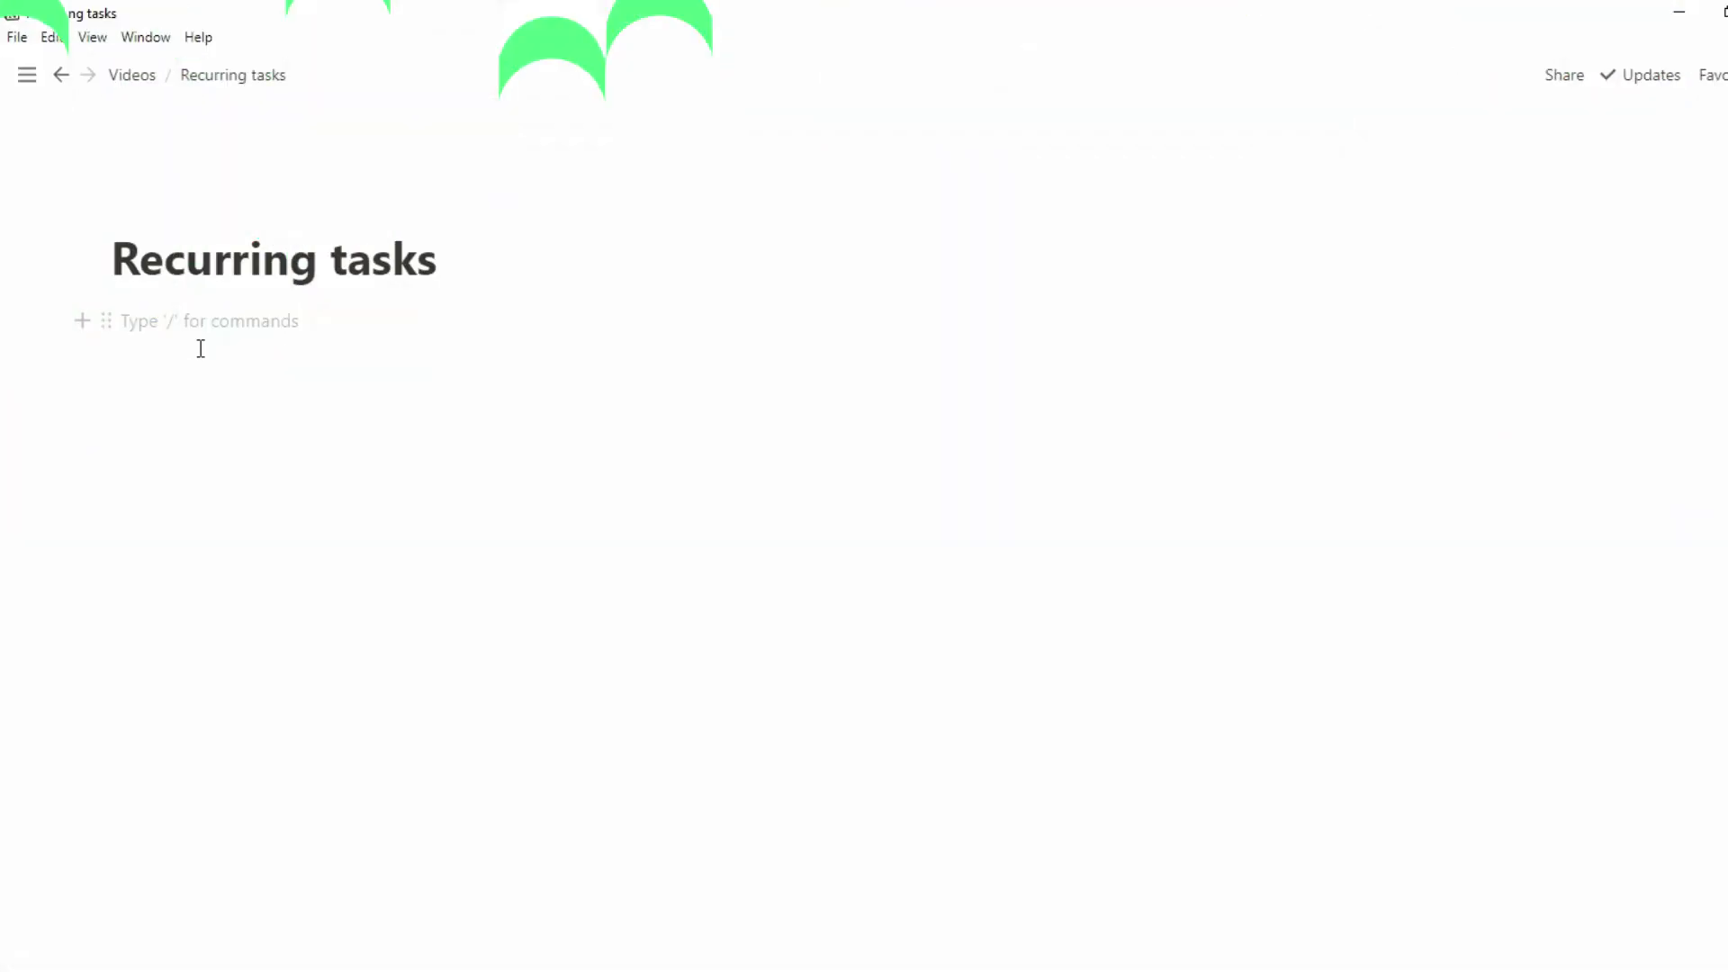
Insert an inline table titled Tasks on the Recurring tasks page and name its first entry Task
text(/table)
click(232, 401)
text(Tasks)
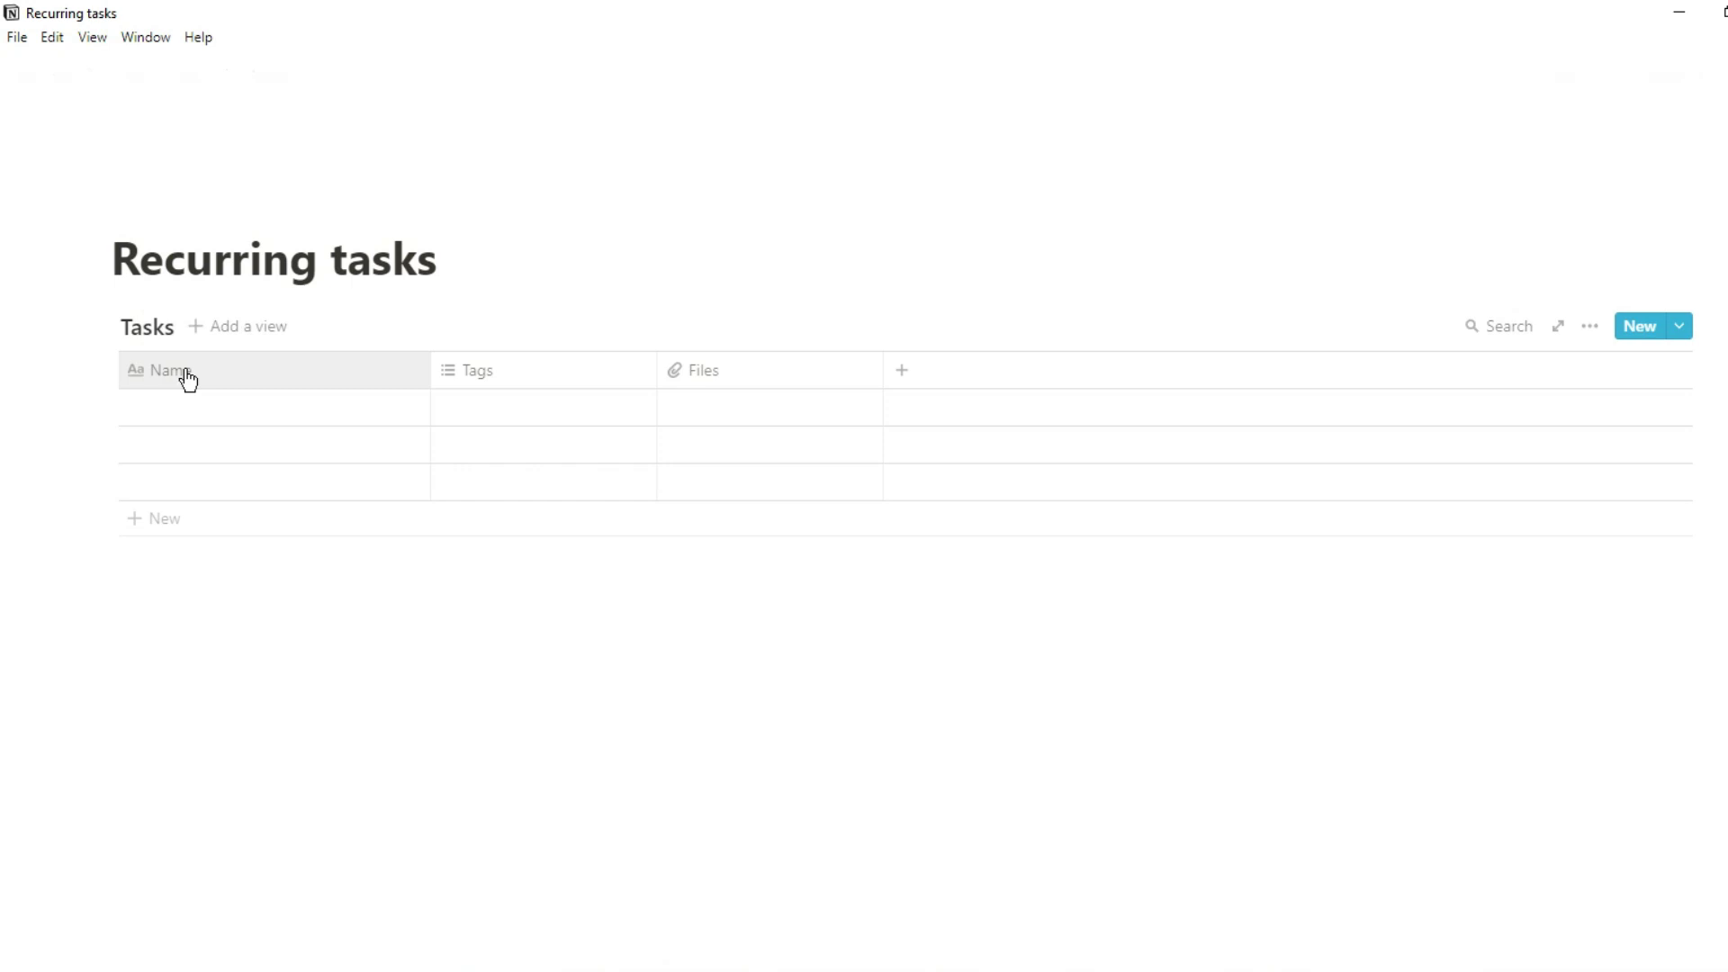
click(142, 417)
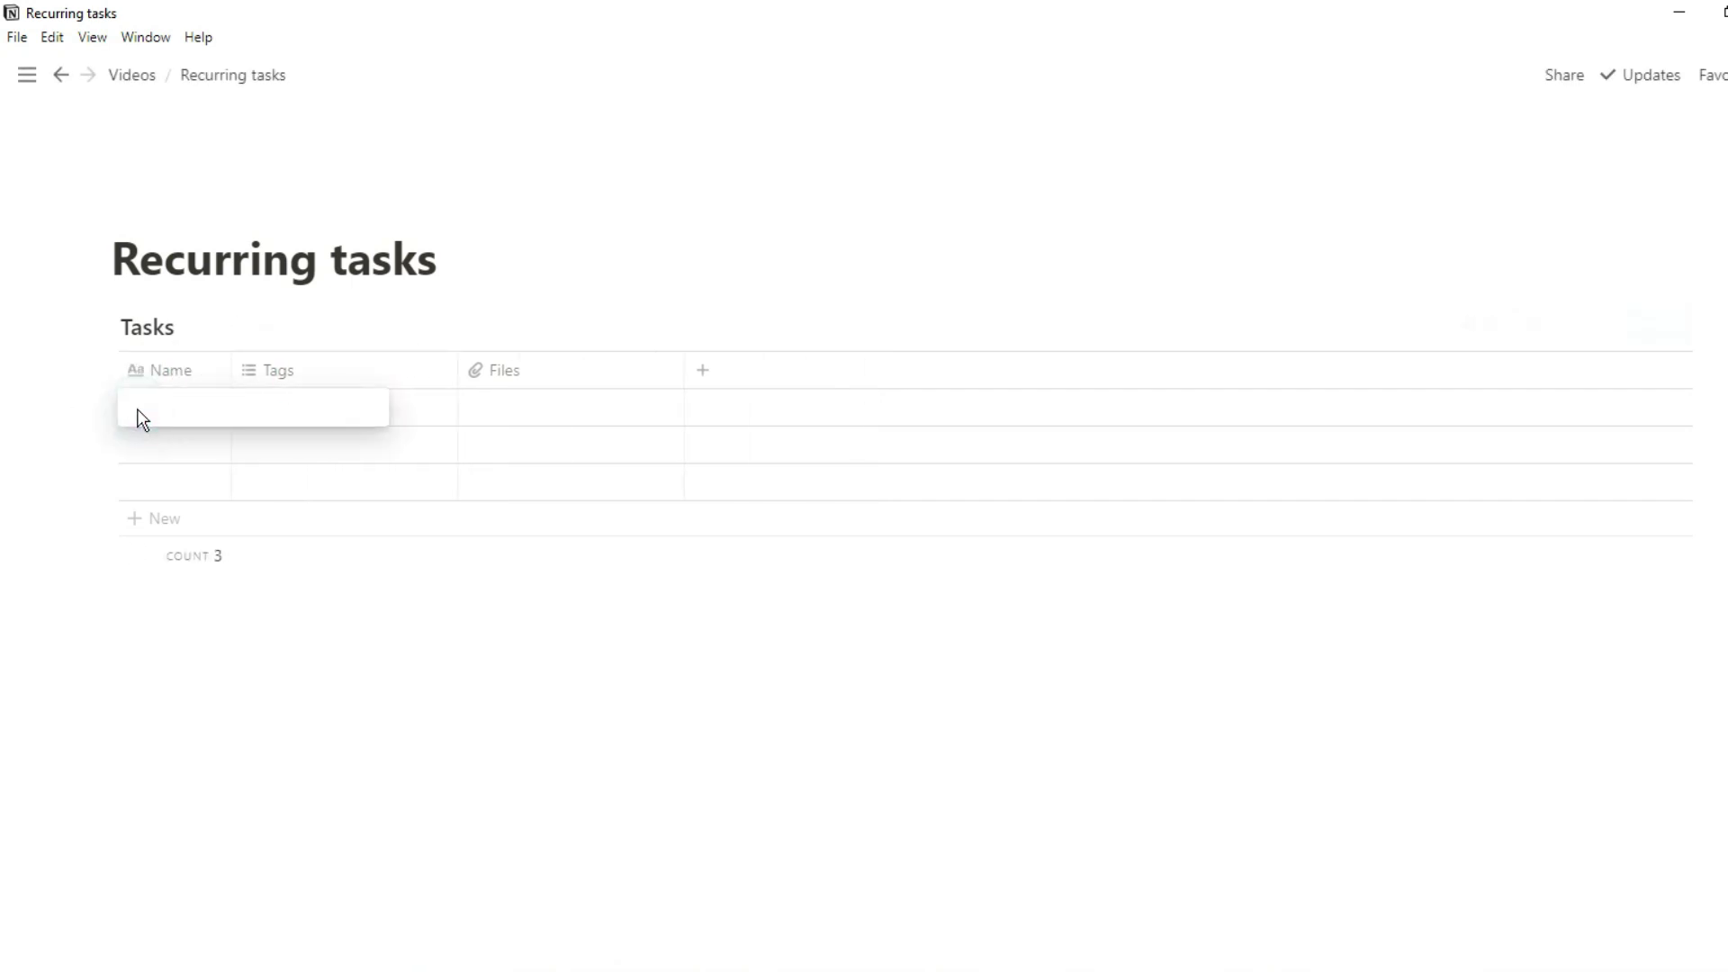
key(Return)
Turn the Tags column into a Date property named Now?
click(302, 371)
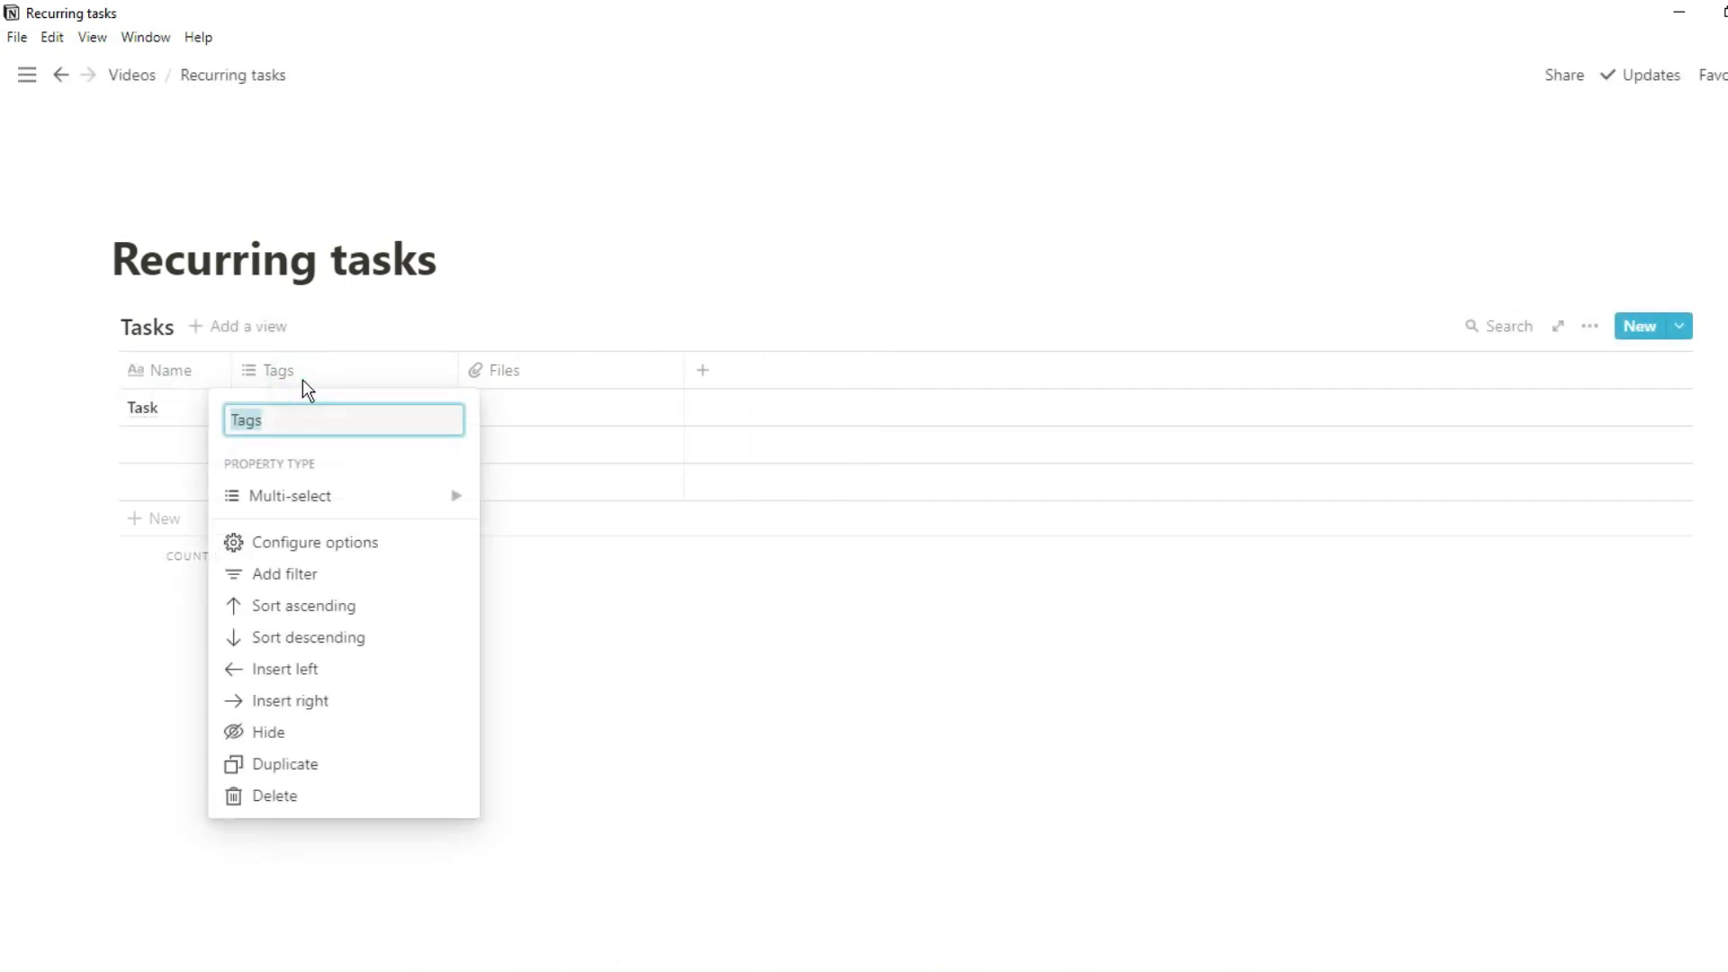
mouse_move(327, 504)
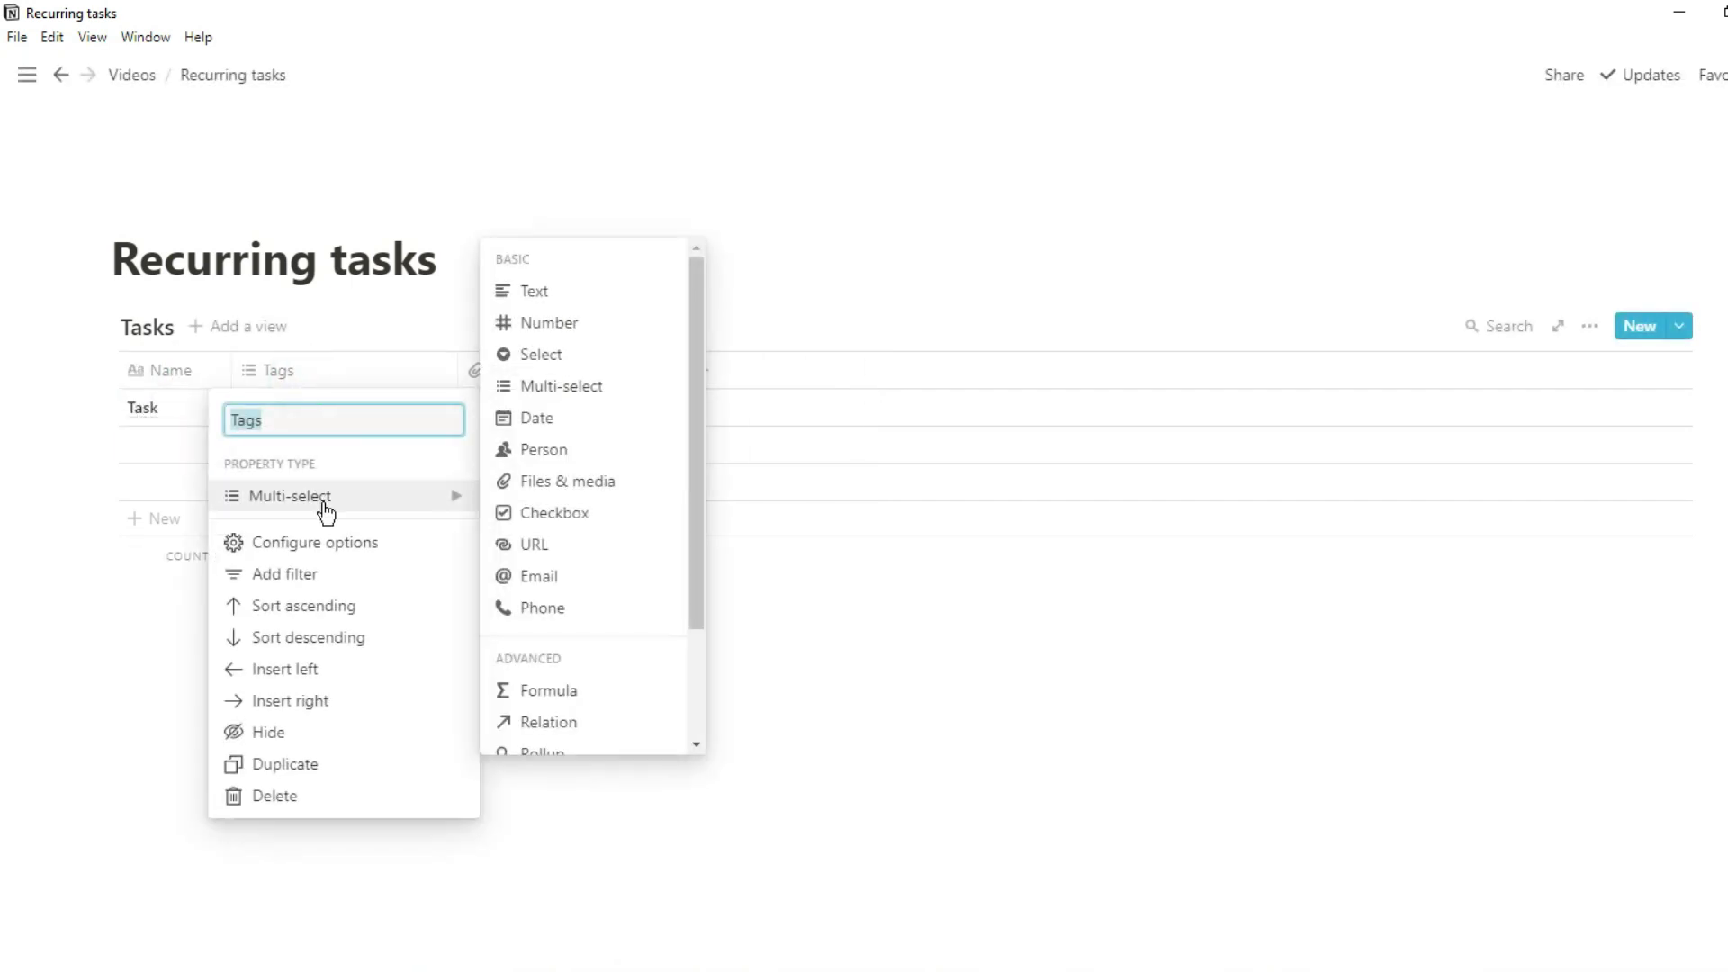
click(558, 419)
Turn the Files column into a Date property named Start Date
click(559, 373)
mouse_move(559, 498)
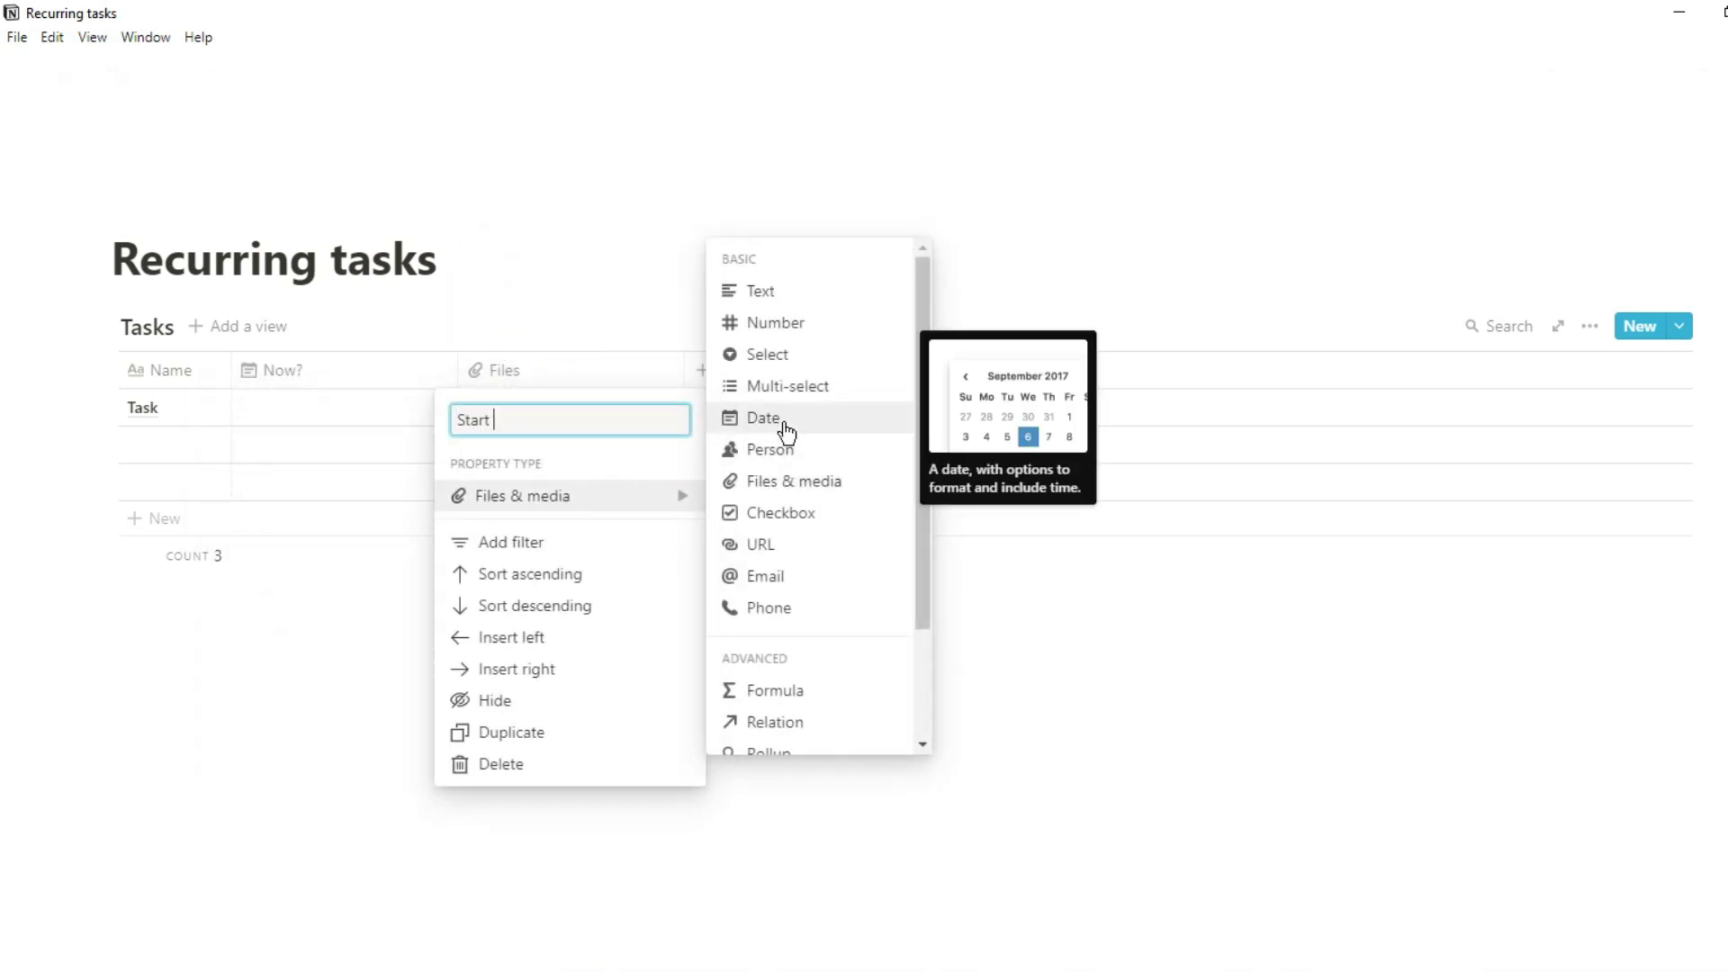
click(785, 423)
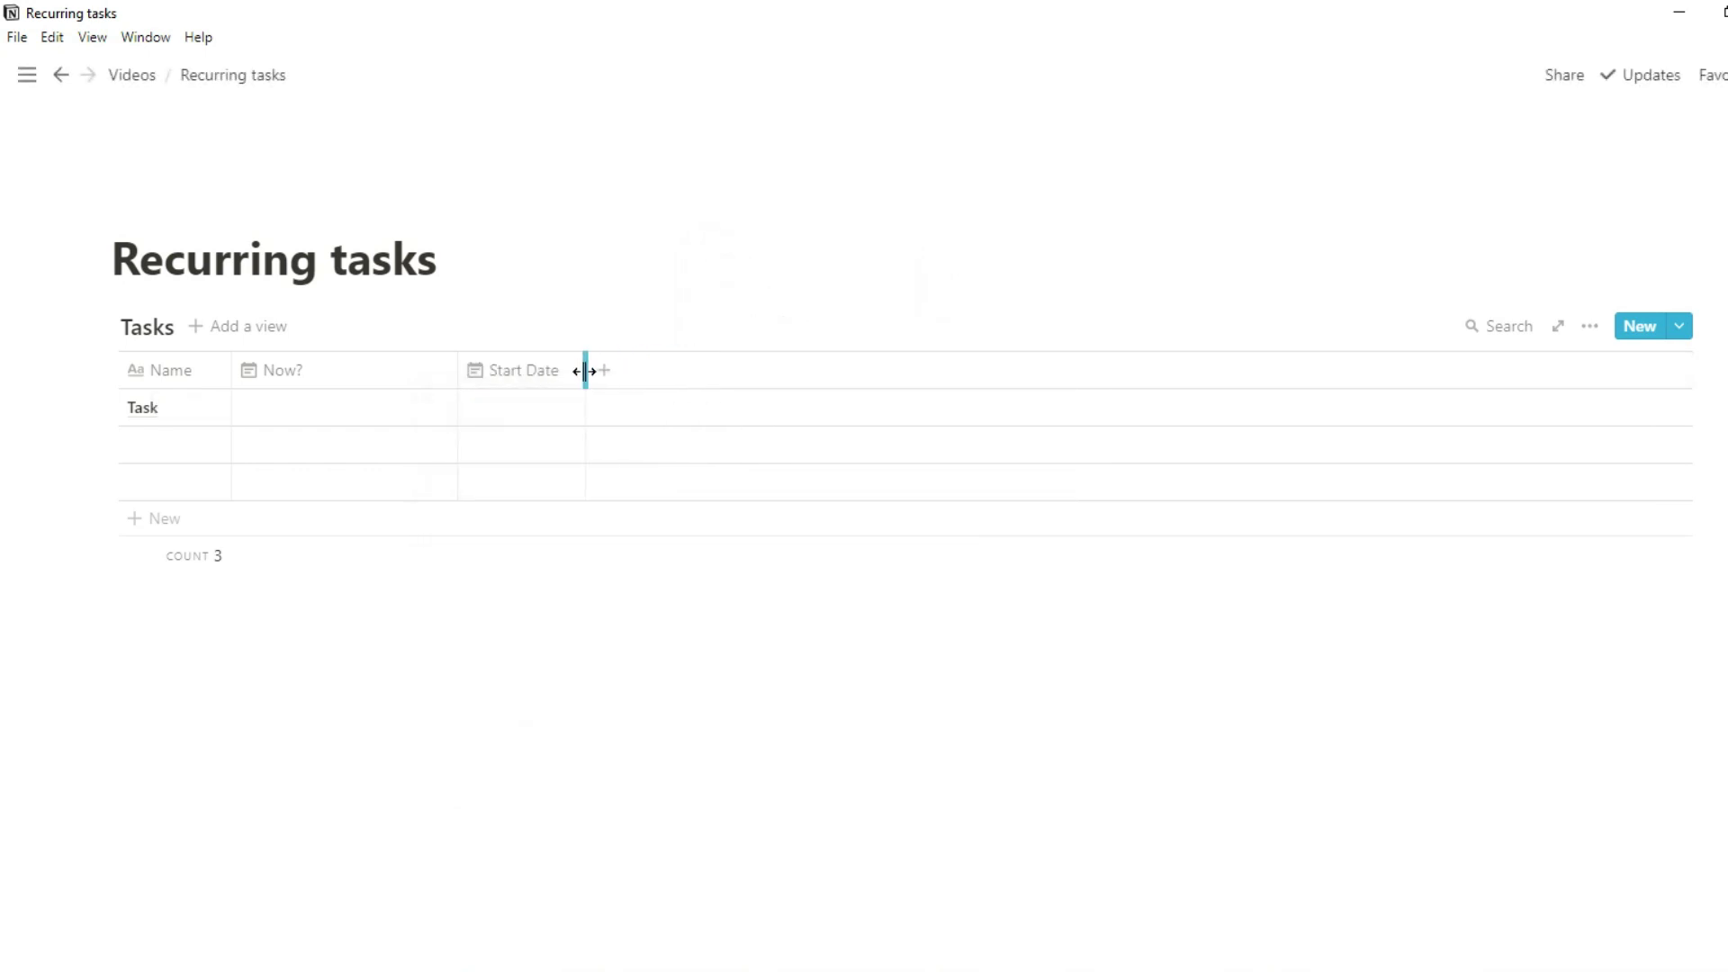
Add a Number property named Occurance after Start Date and narrow its column
click(489, 370)
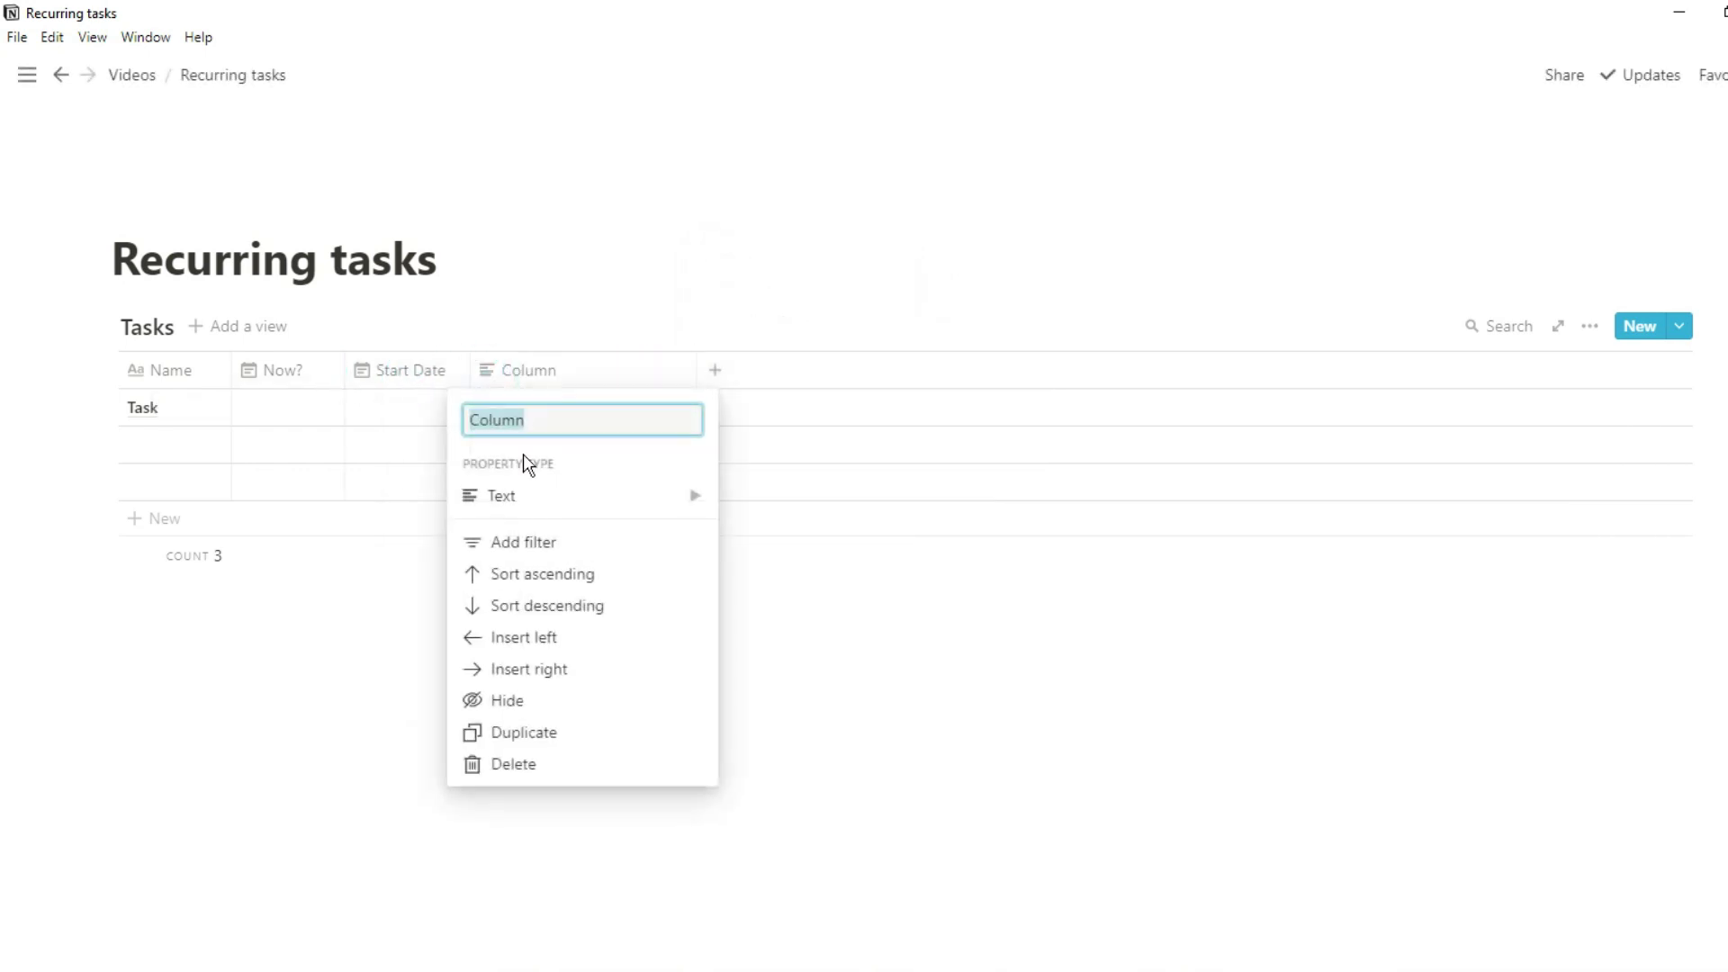
mouse_move(711, 496)
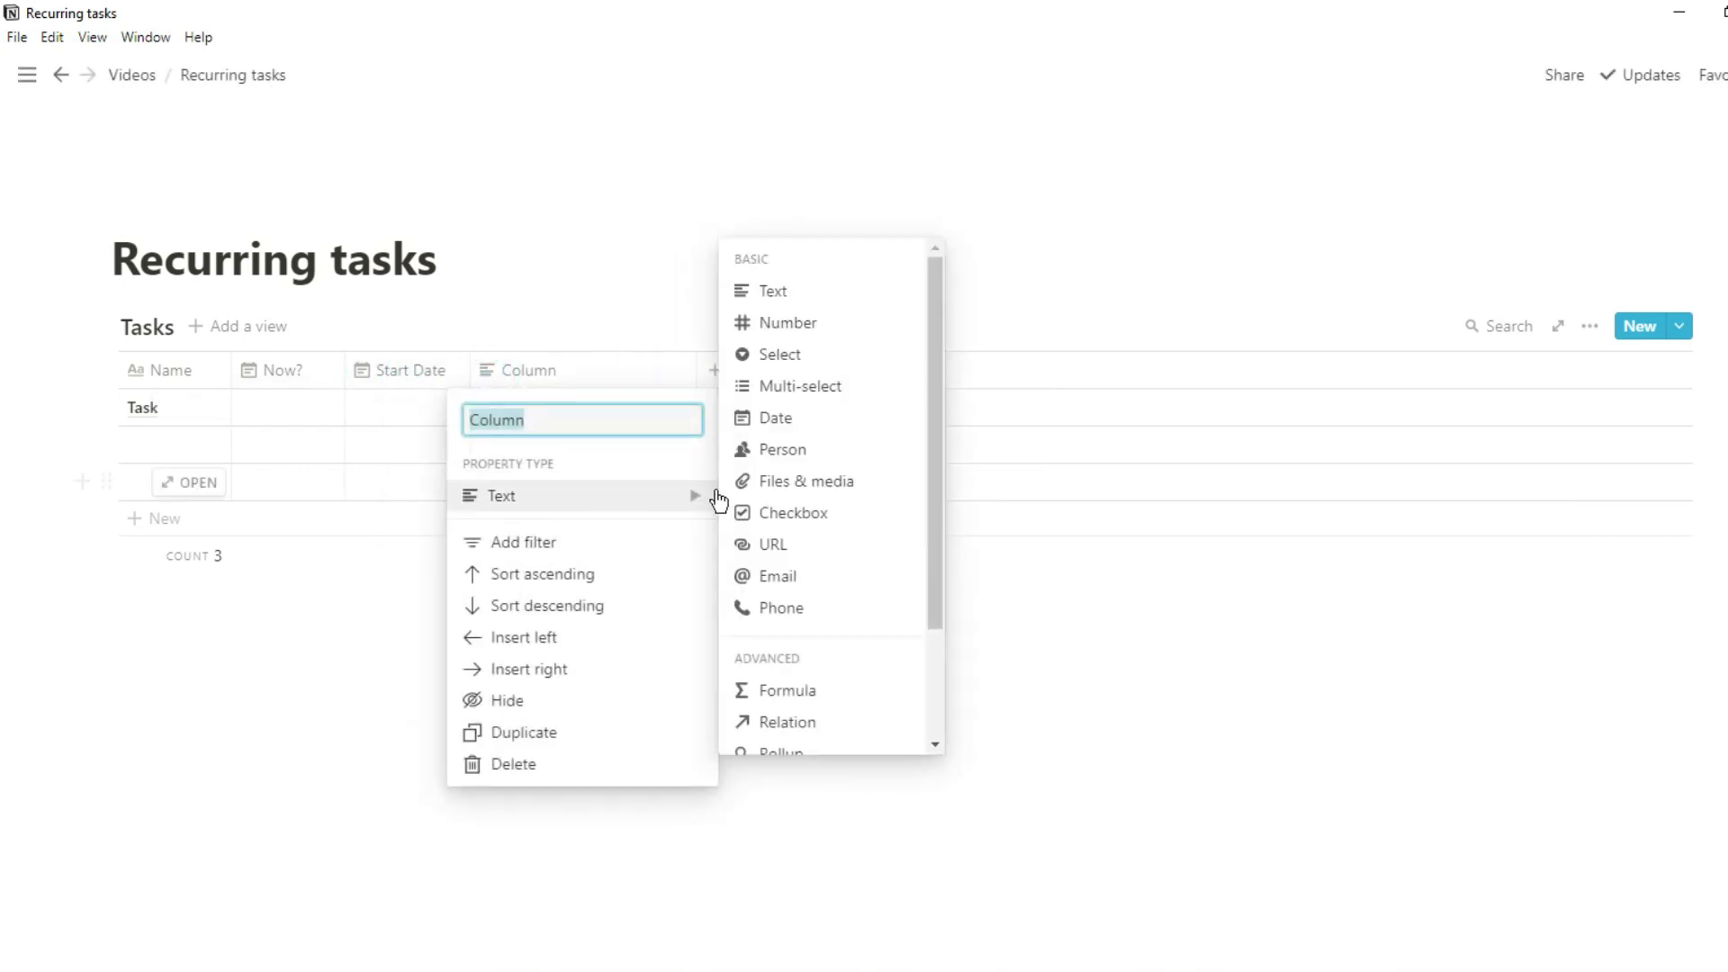
text(Occurance)
click(783, 324)
drag(699, 365, 595, 367)
Add a Multi-select property named Selection after the Occurance column
click(612, 369)
mouse_move(825, 495)
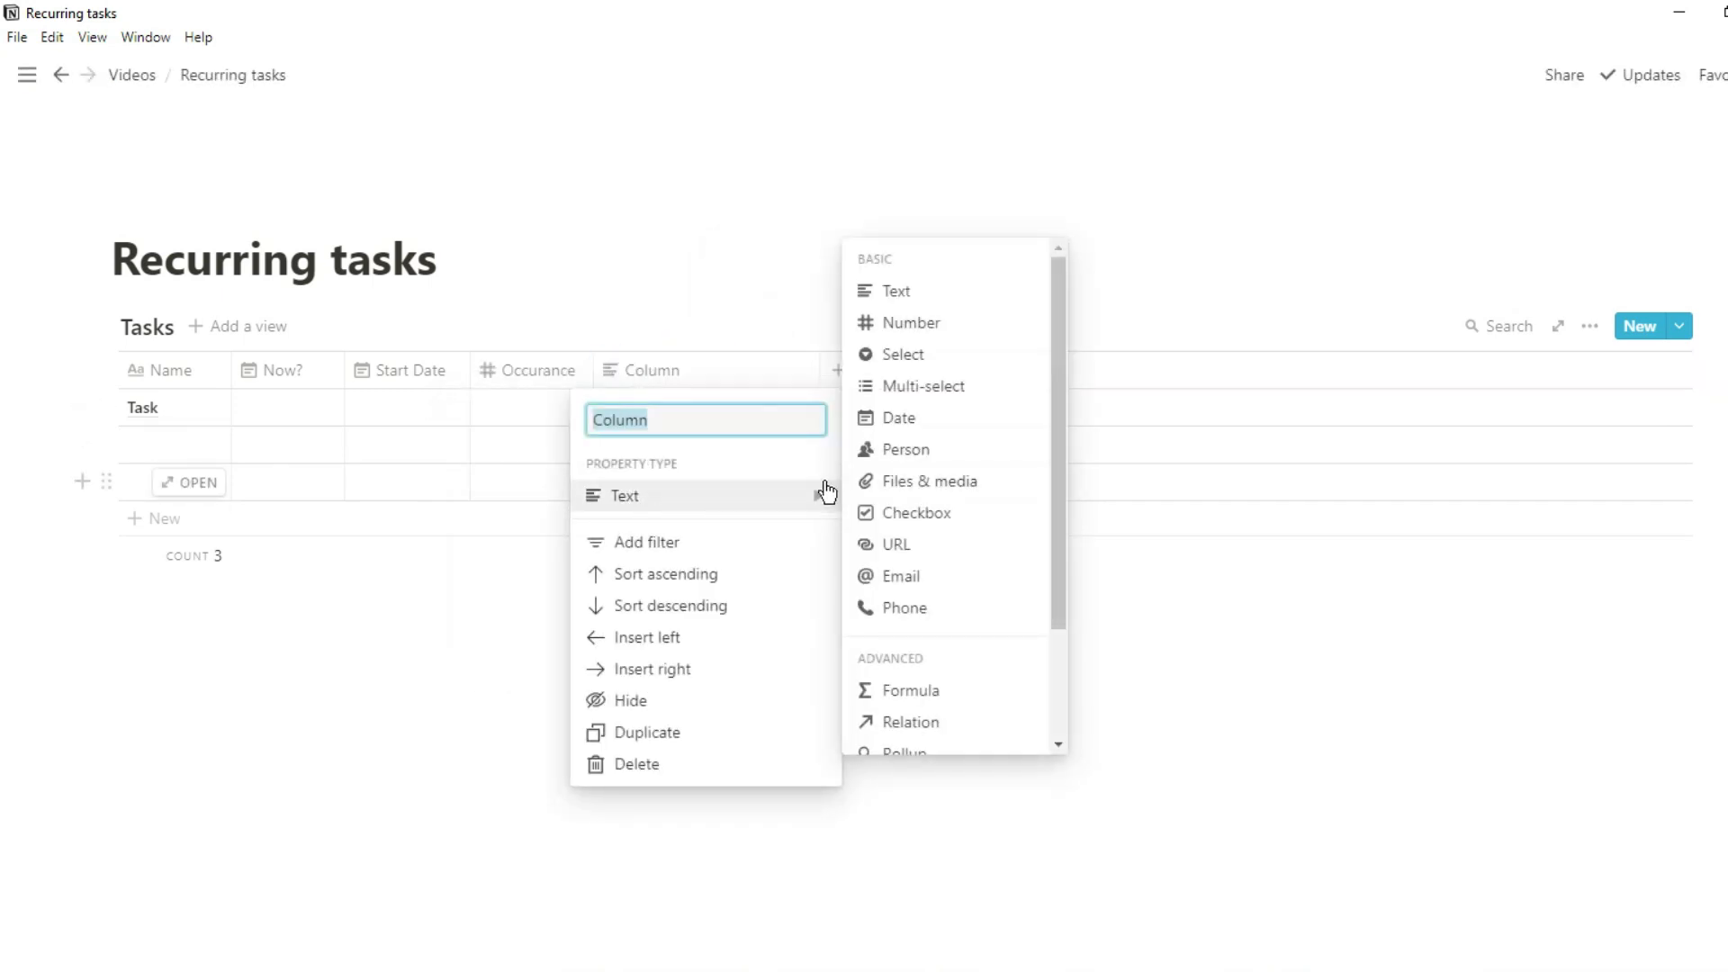
click(944, 387)
Create the options Daily, Weekly, Monthly and Yearly in the Selection cell of the first task
click(725, 401)
text(Daily)
key(Return)
text(Weekly)
key(Return)
text(Monthly)
key(Return)
text(Yearly)
key(Return)
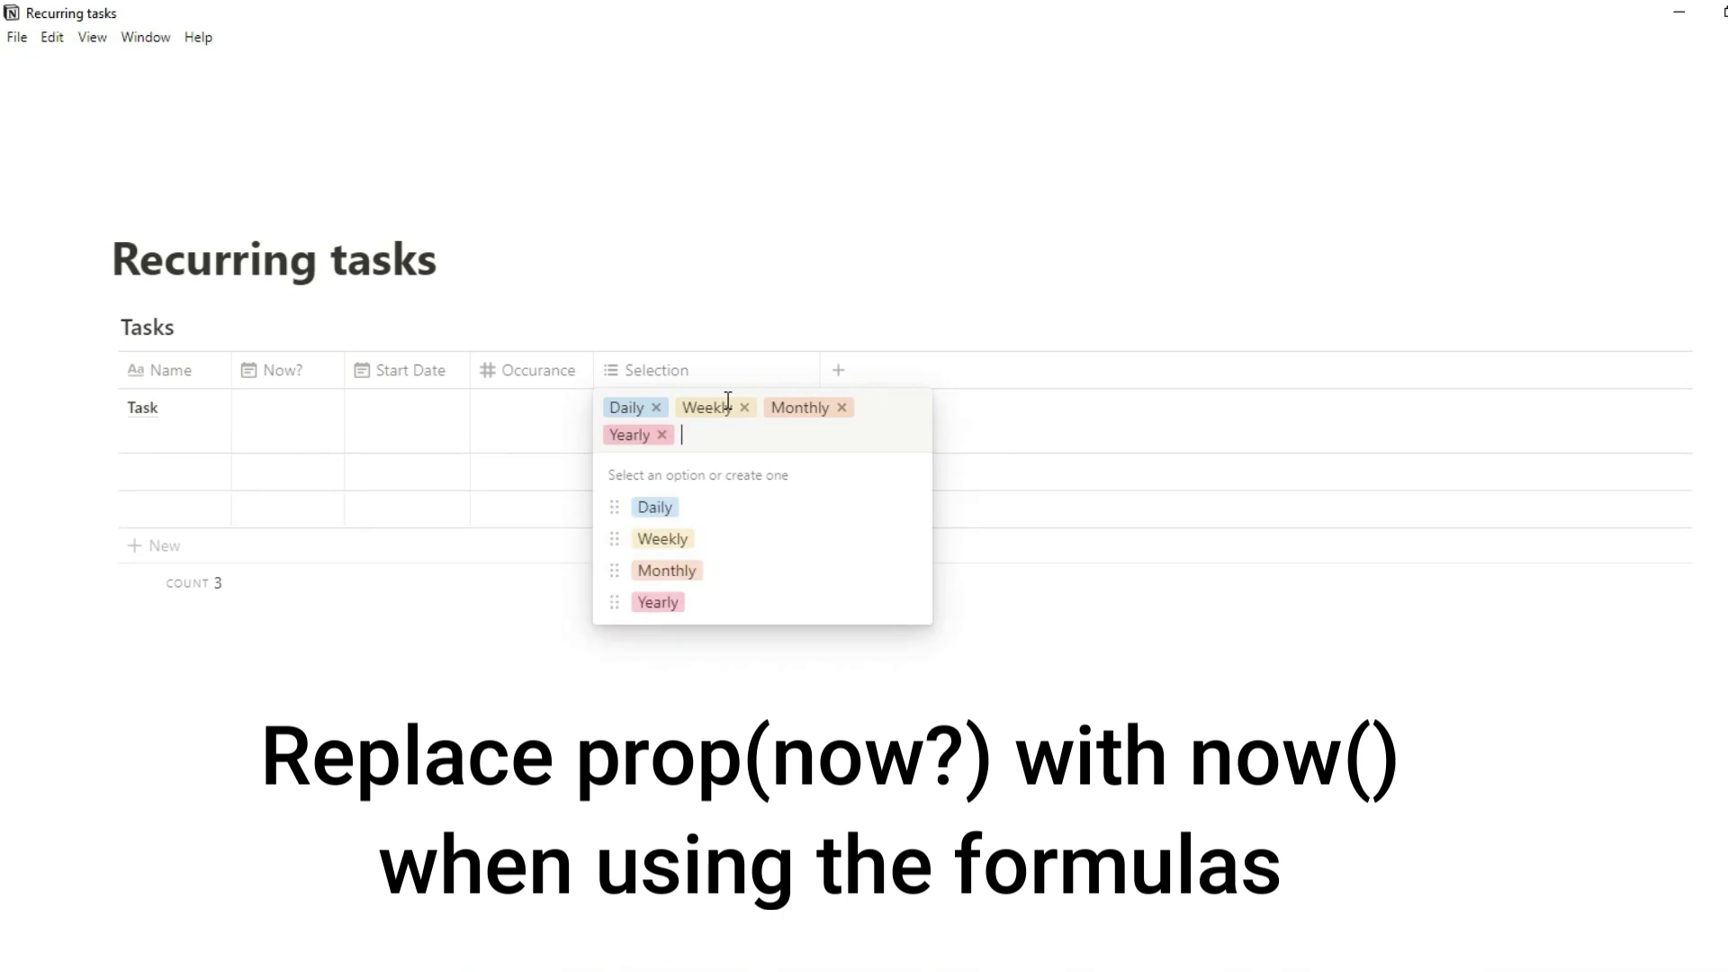
Change the Selection property to the single Select type and move it before Occurance
click(718, 370)
mouse_move(733, 498)
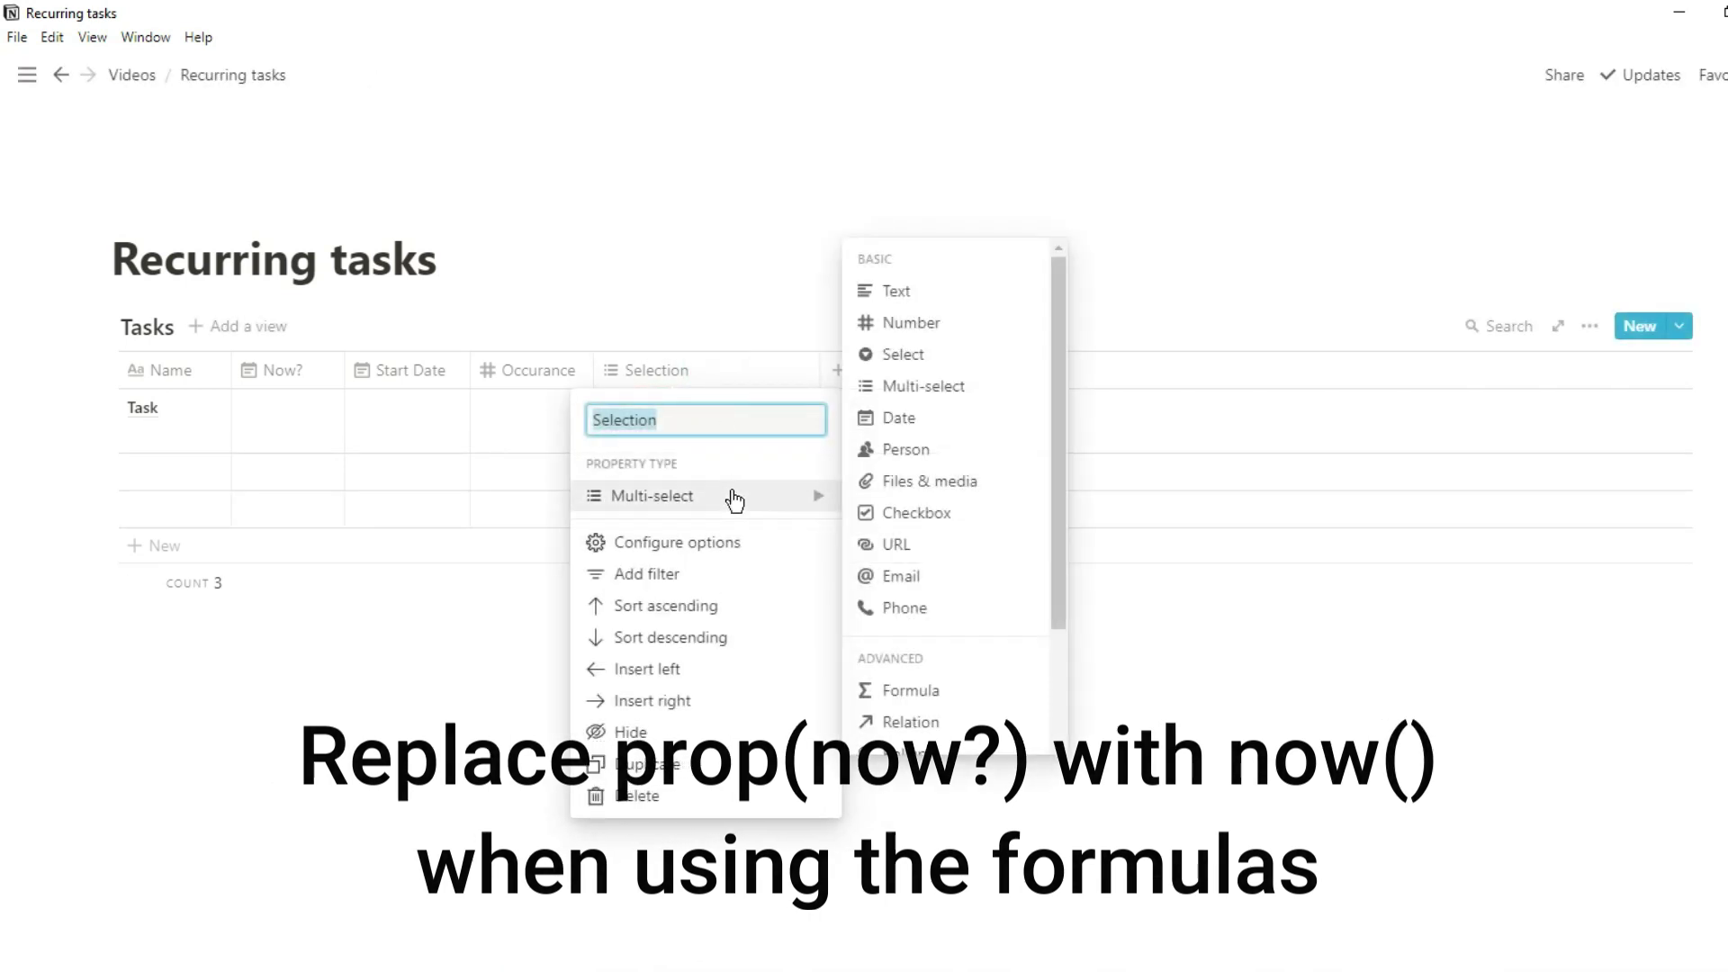
click(920, 360)
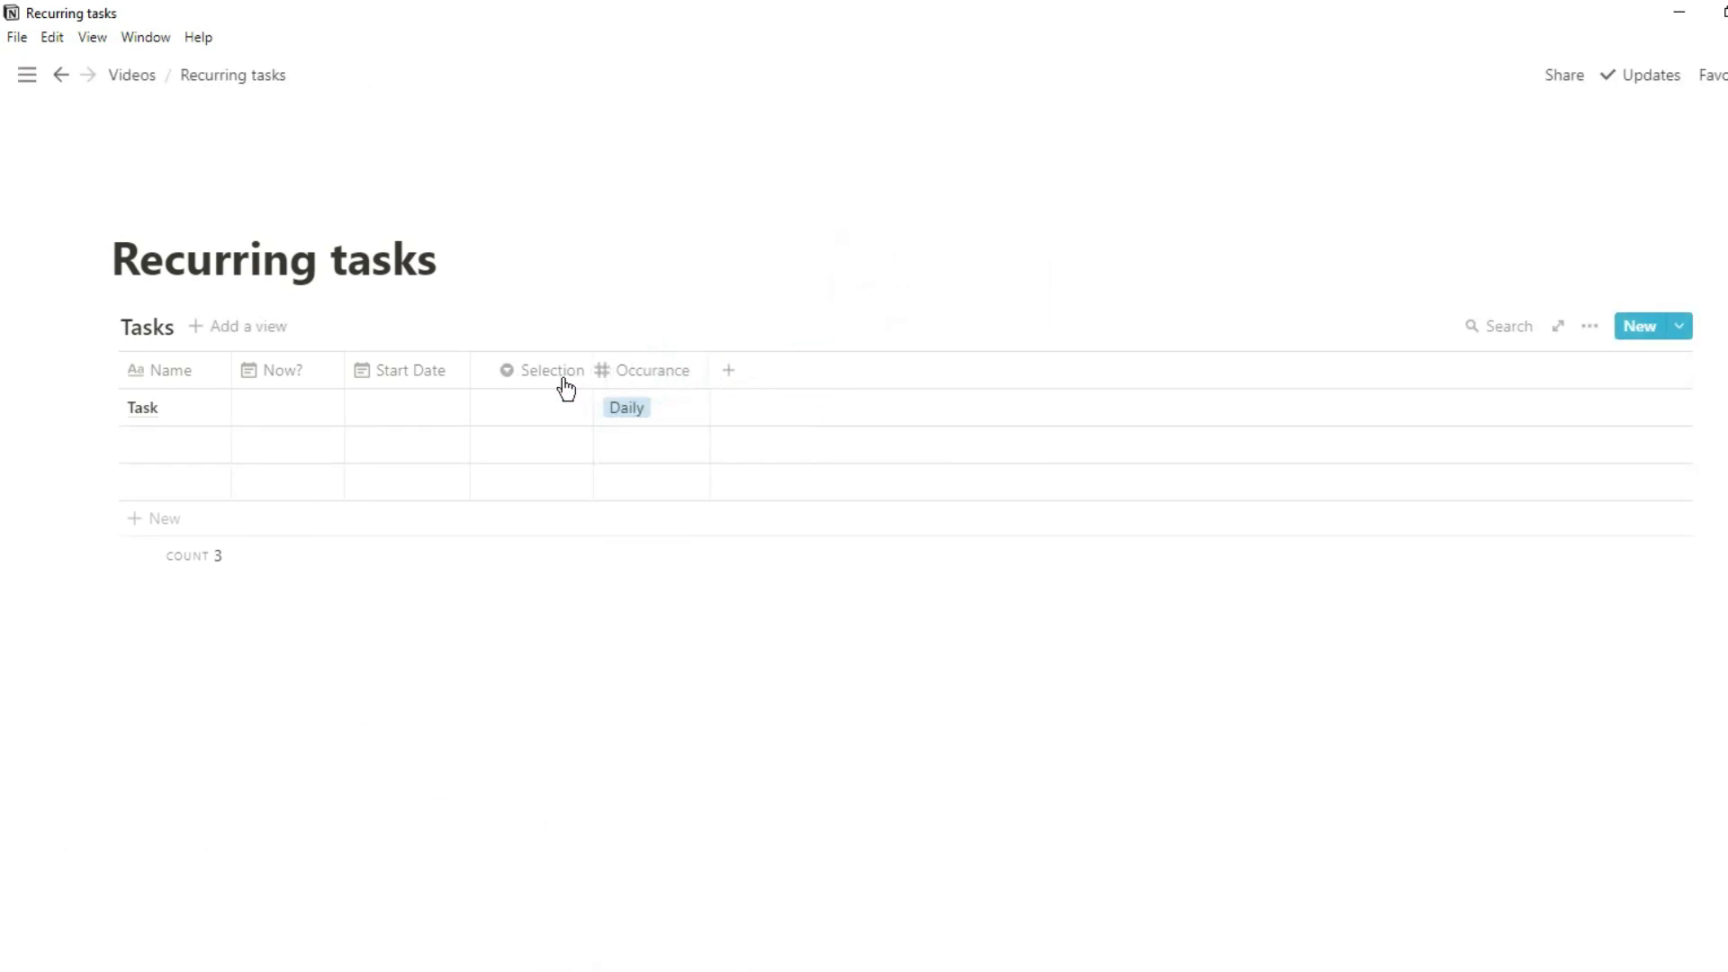
Add a Multi-select property named Day at the end of the table
click(729, 370)
mouse_move(759, 497)
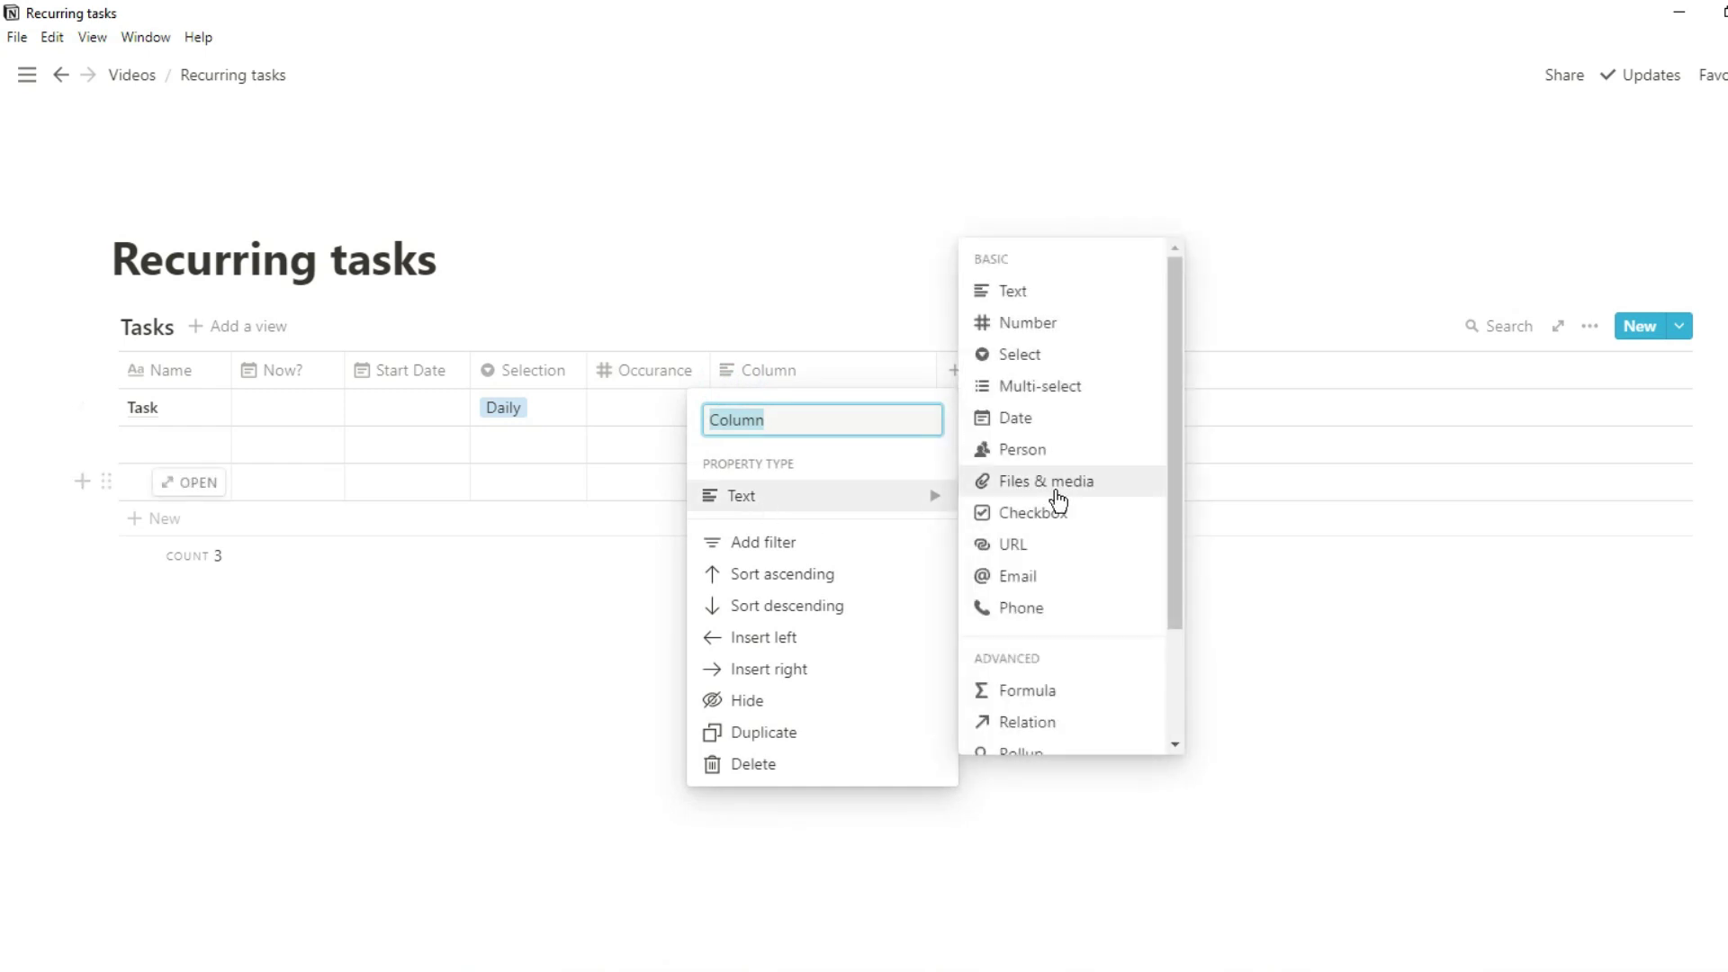
text(Day)
click(1040, 387)
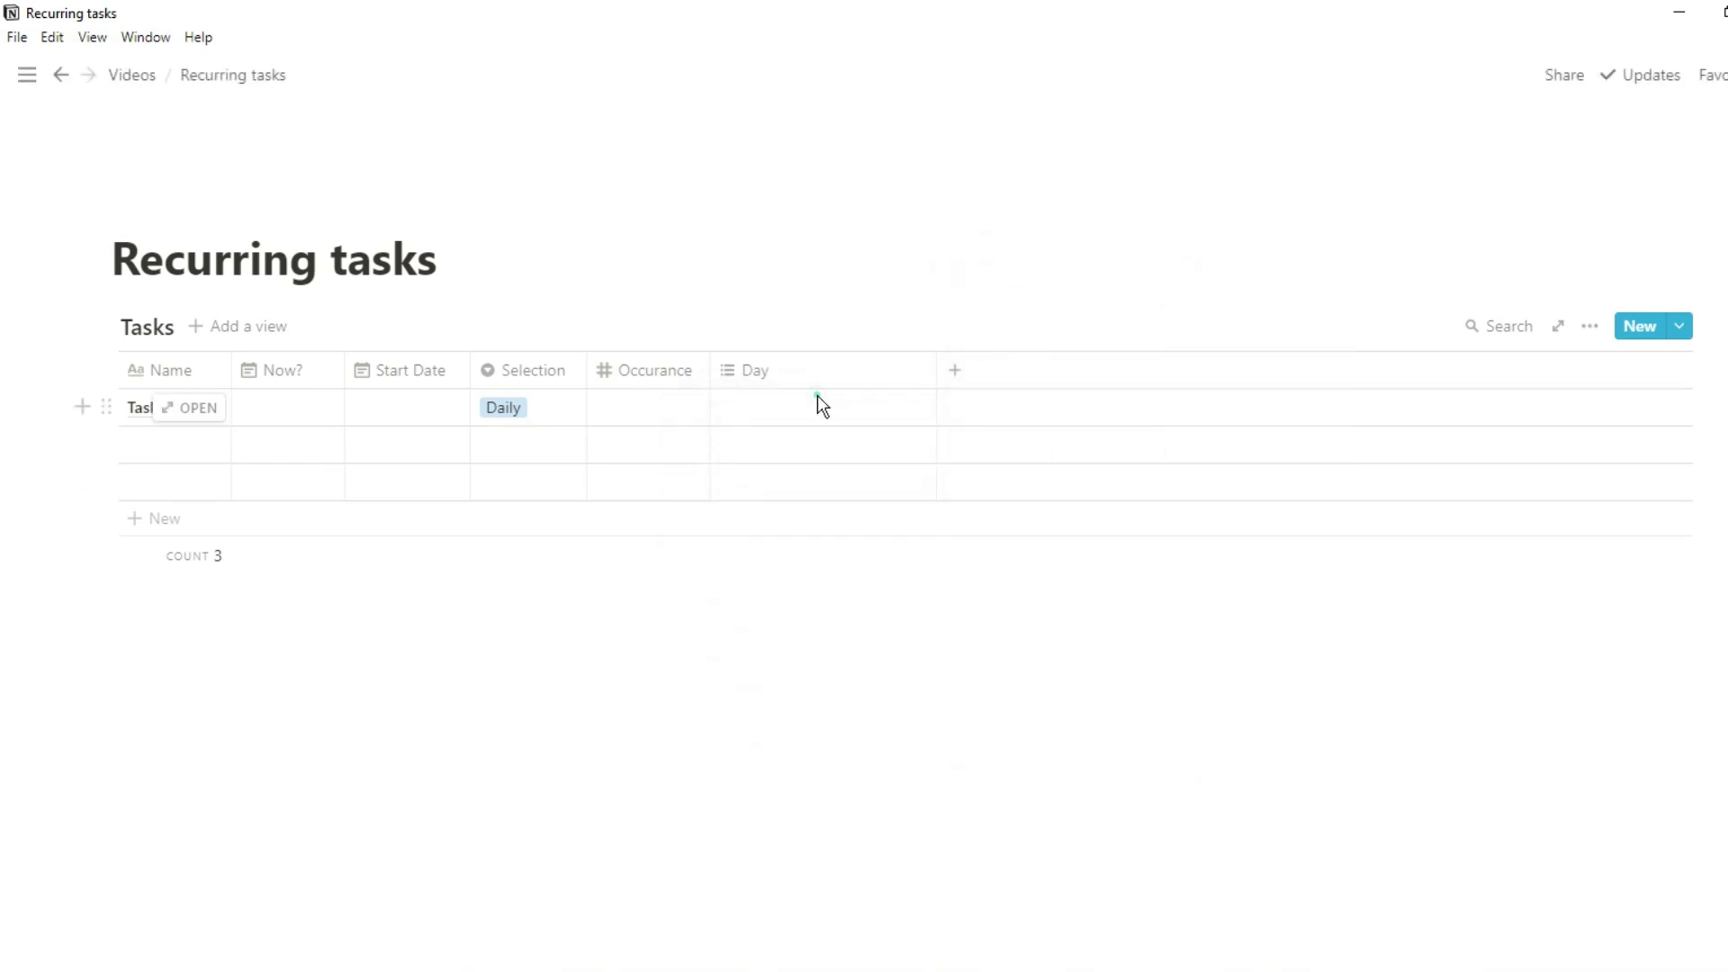
Create the Day options Monday, Tuesday, Wednesday, Thursday, Friday, Saturday, Sunday, Weekday and Last Month in the first task
click(819, 398)
text(Monday Tuesday)
key(Return)
text(Wednesday)
key(Return)
text(Thursday)
key(Return)
text(Friday)
key(Return)
text(Saturday)
key(Return)
text(Sunday)
key(Return)
text(Weekday)
key(Return)
text(Last Mo)
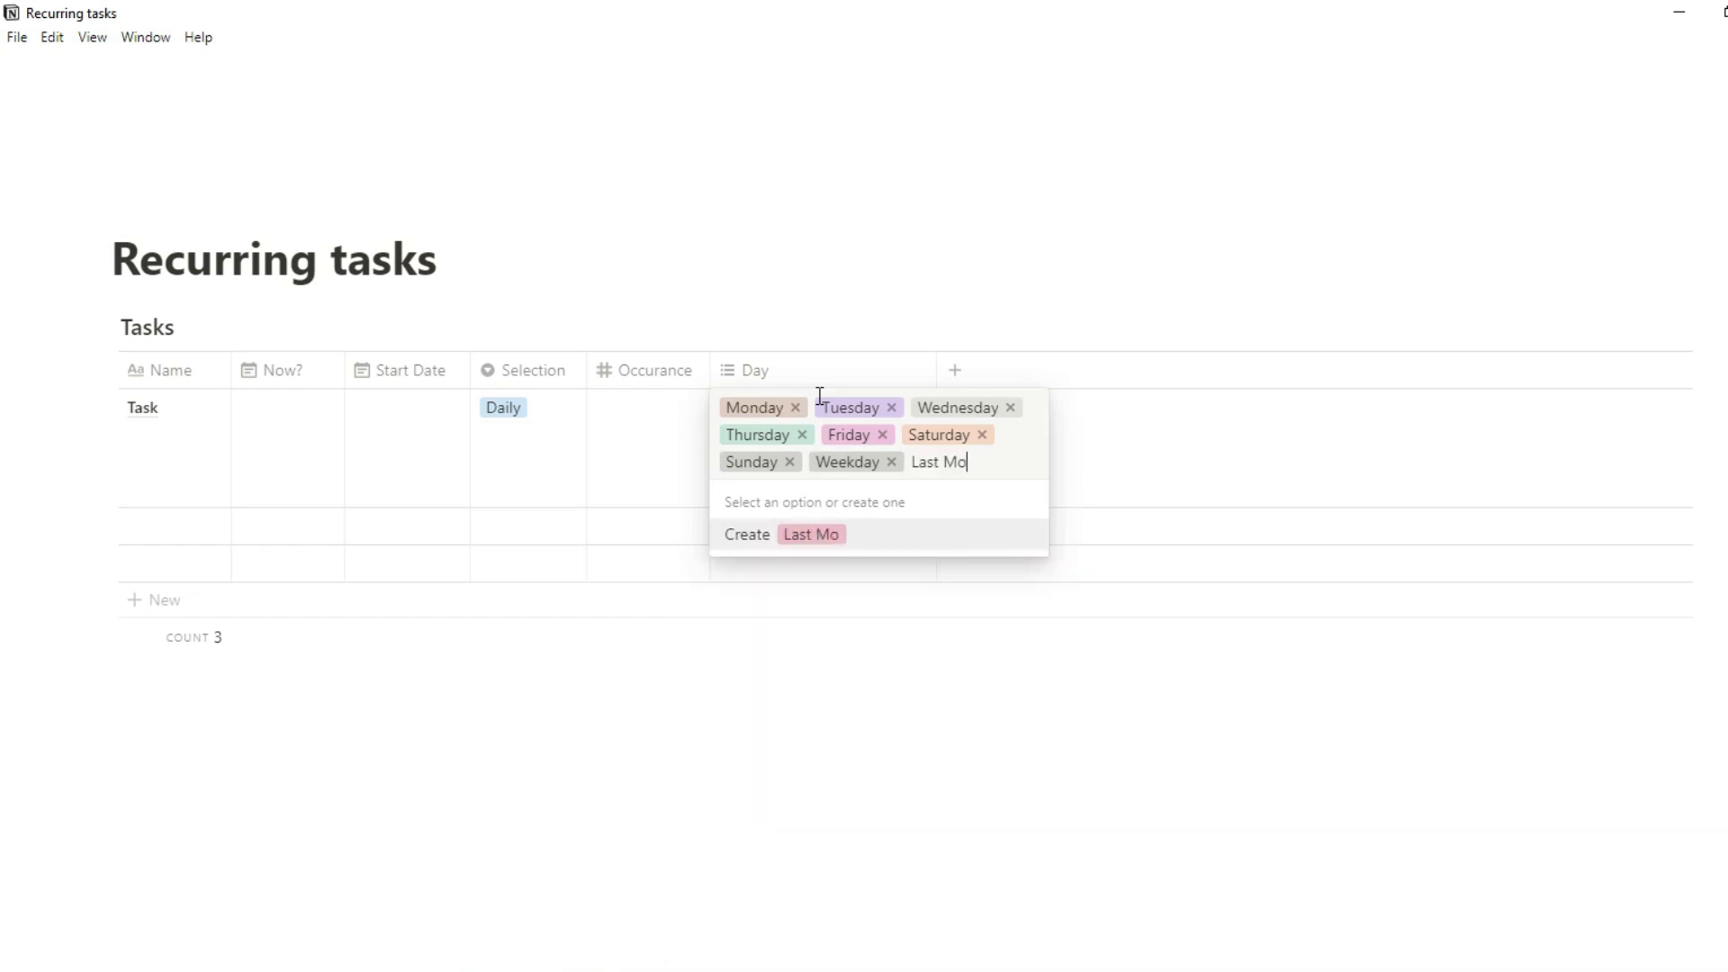
key(Return)
key(Escape)
Change the Day property to the single Select type, narrow its column and clear the first task's Day value
click(808, 375)
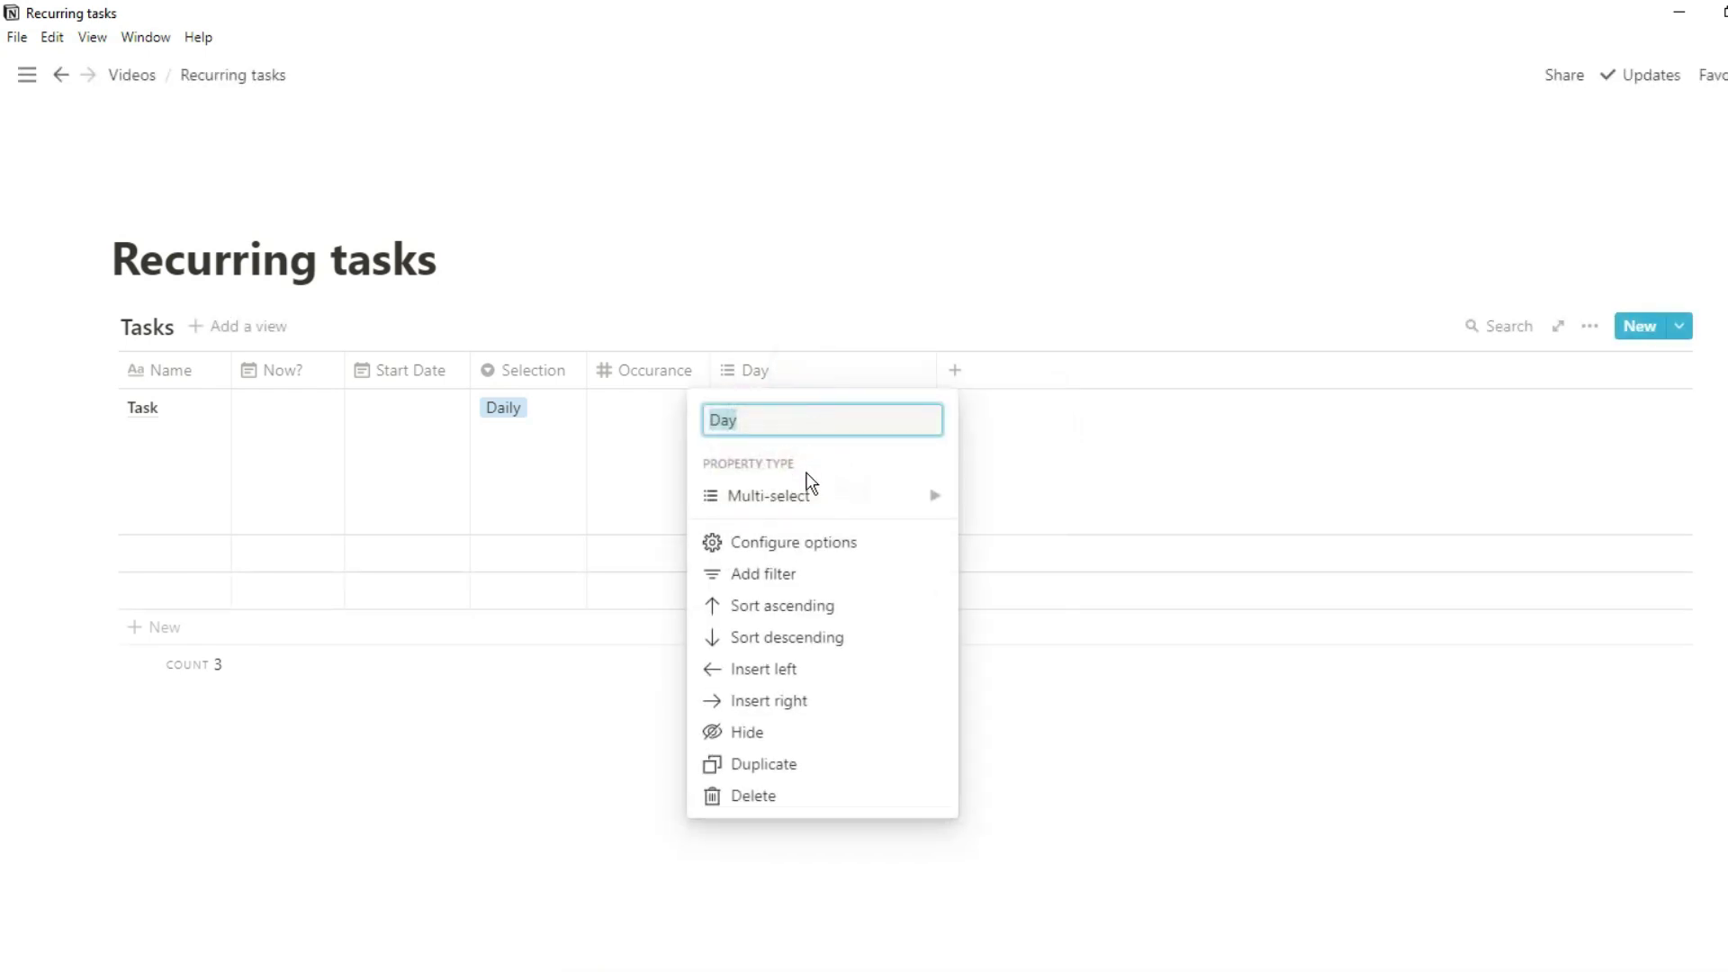
mouse_move(810, 496)
click(1040, 354)
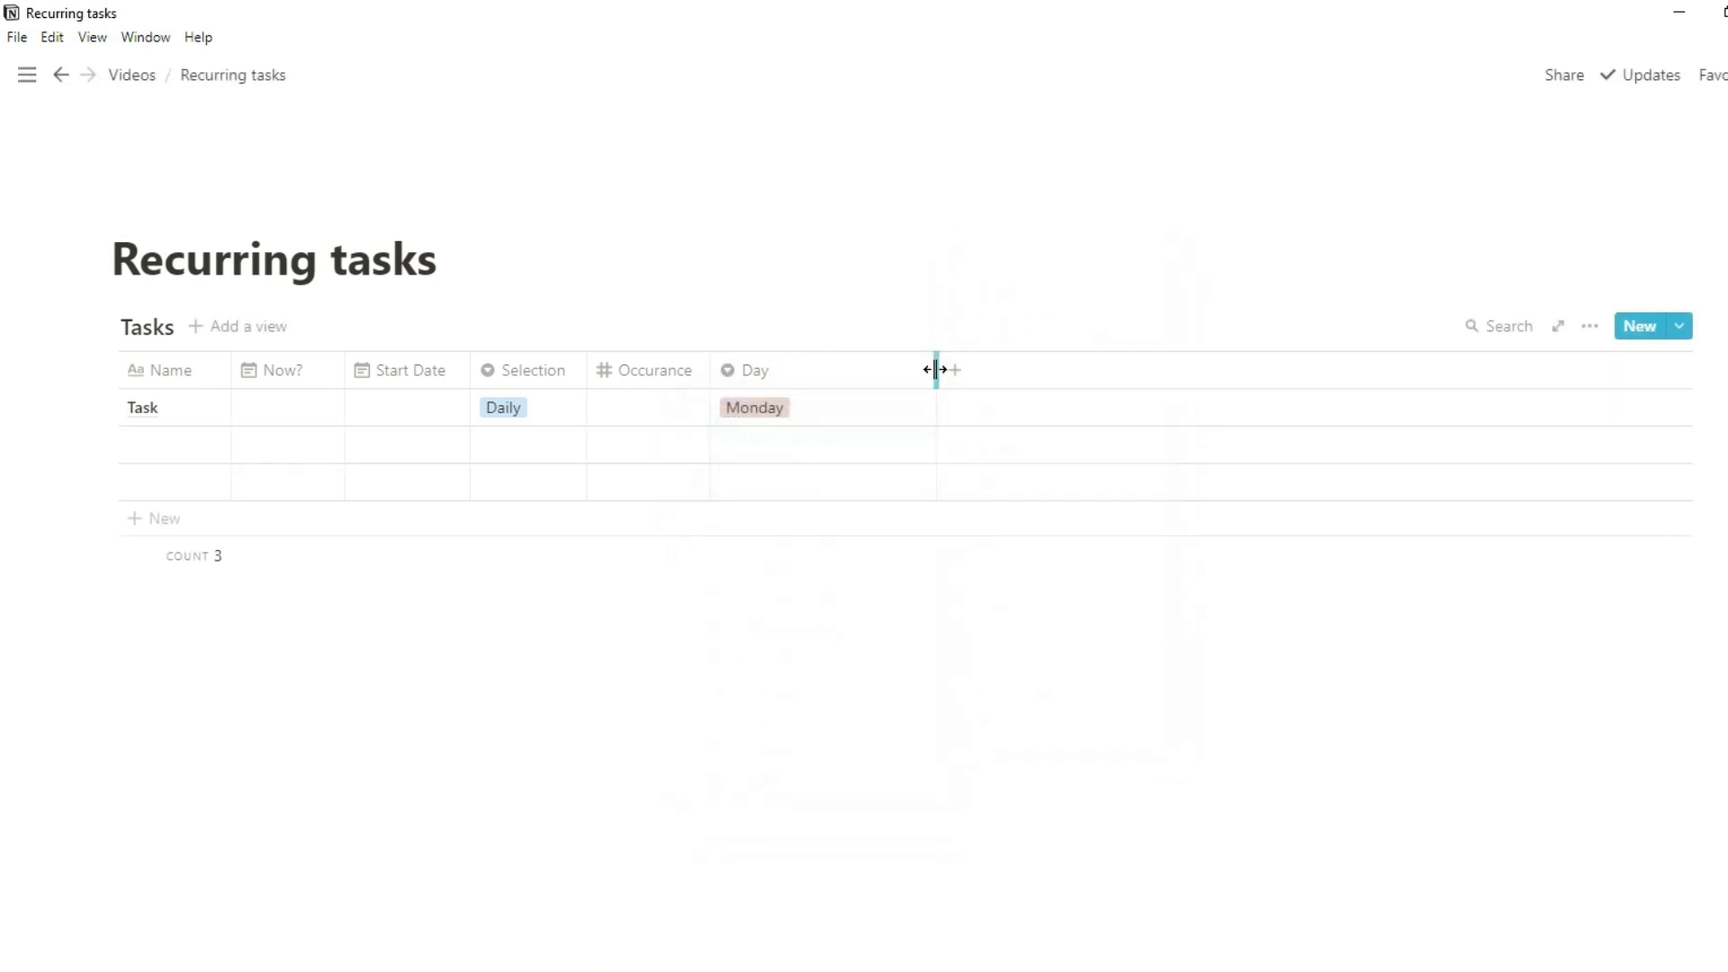
click(796, 416)
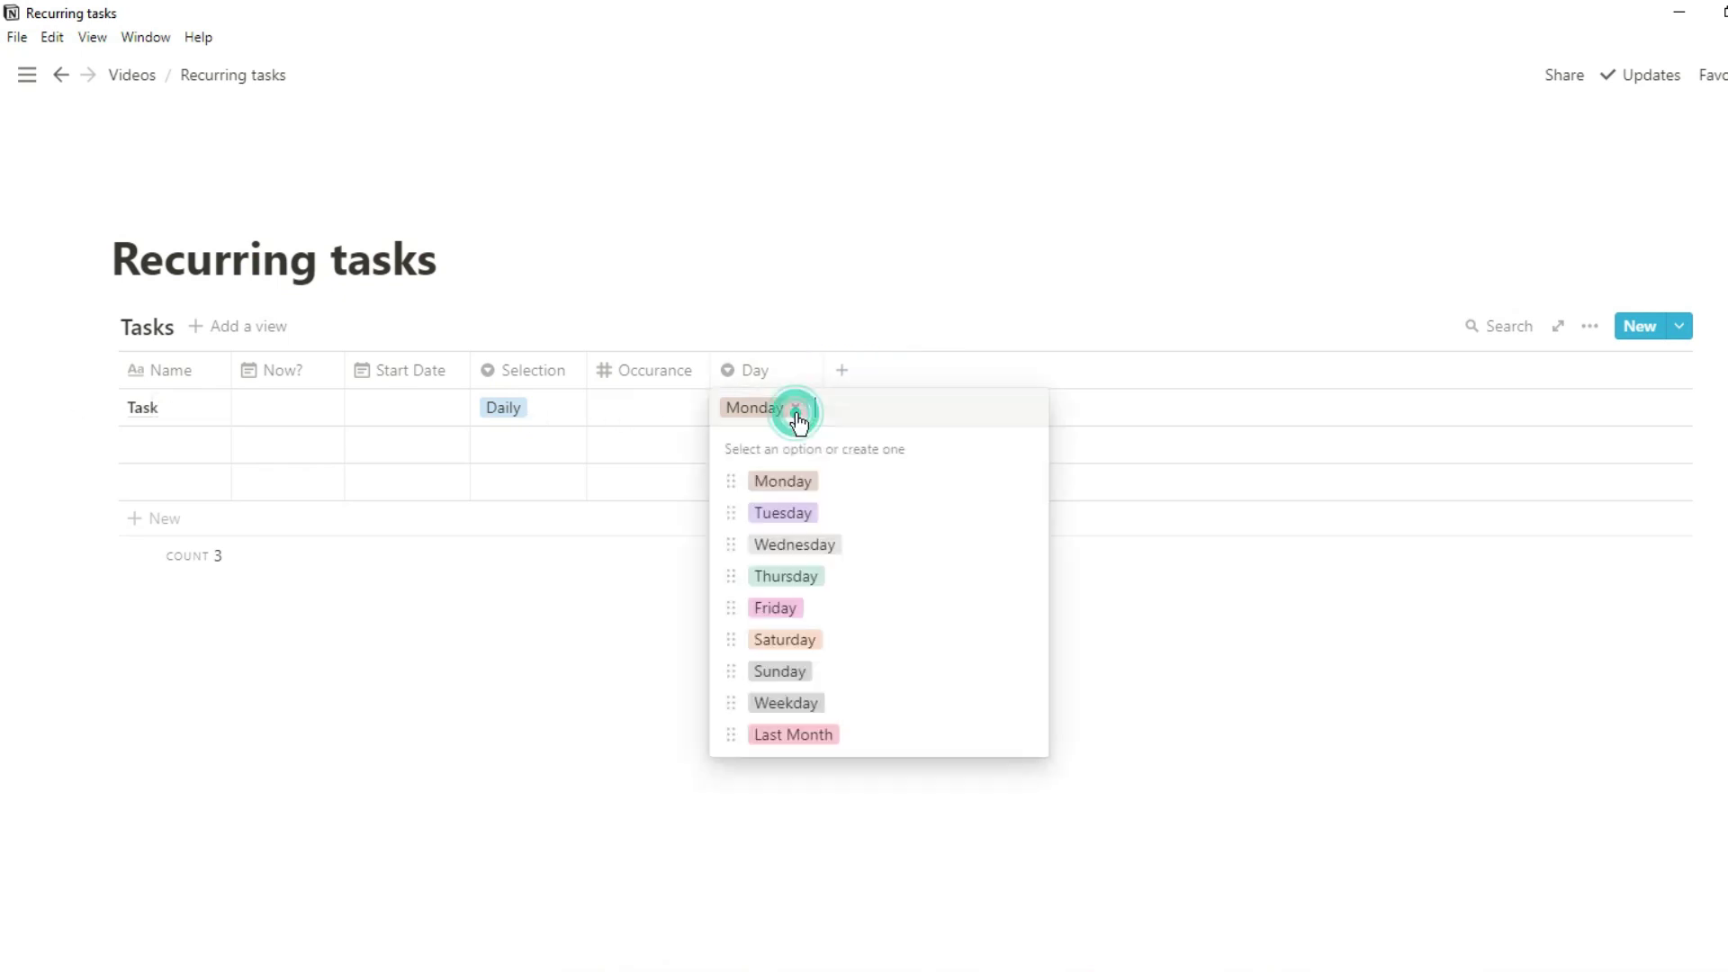
click(791, 330)
Add a Formula property named Daily at the end of the table
click(841, 370)
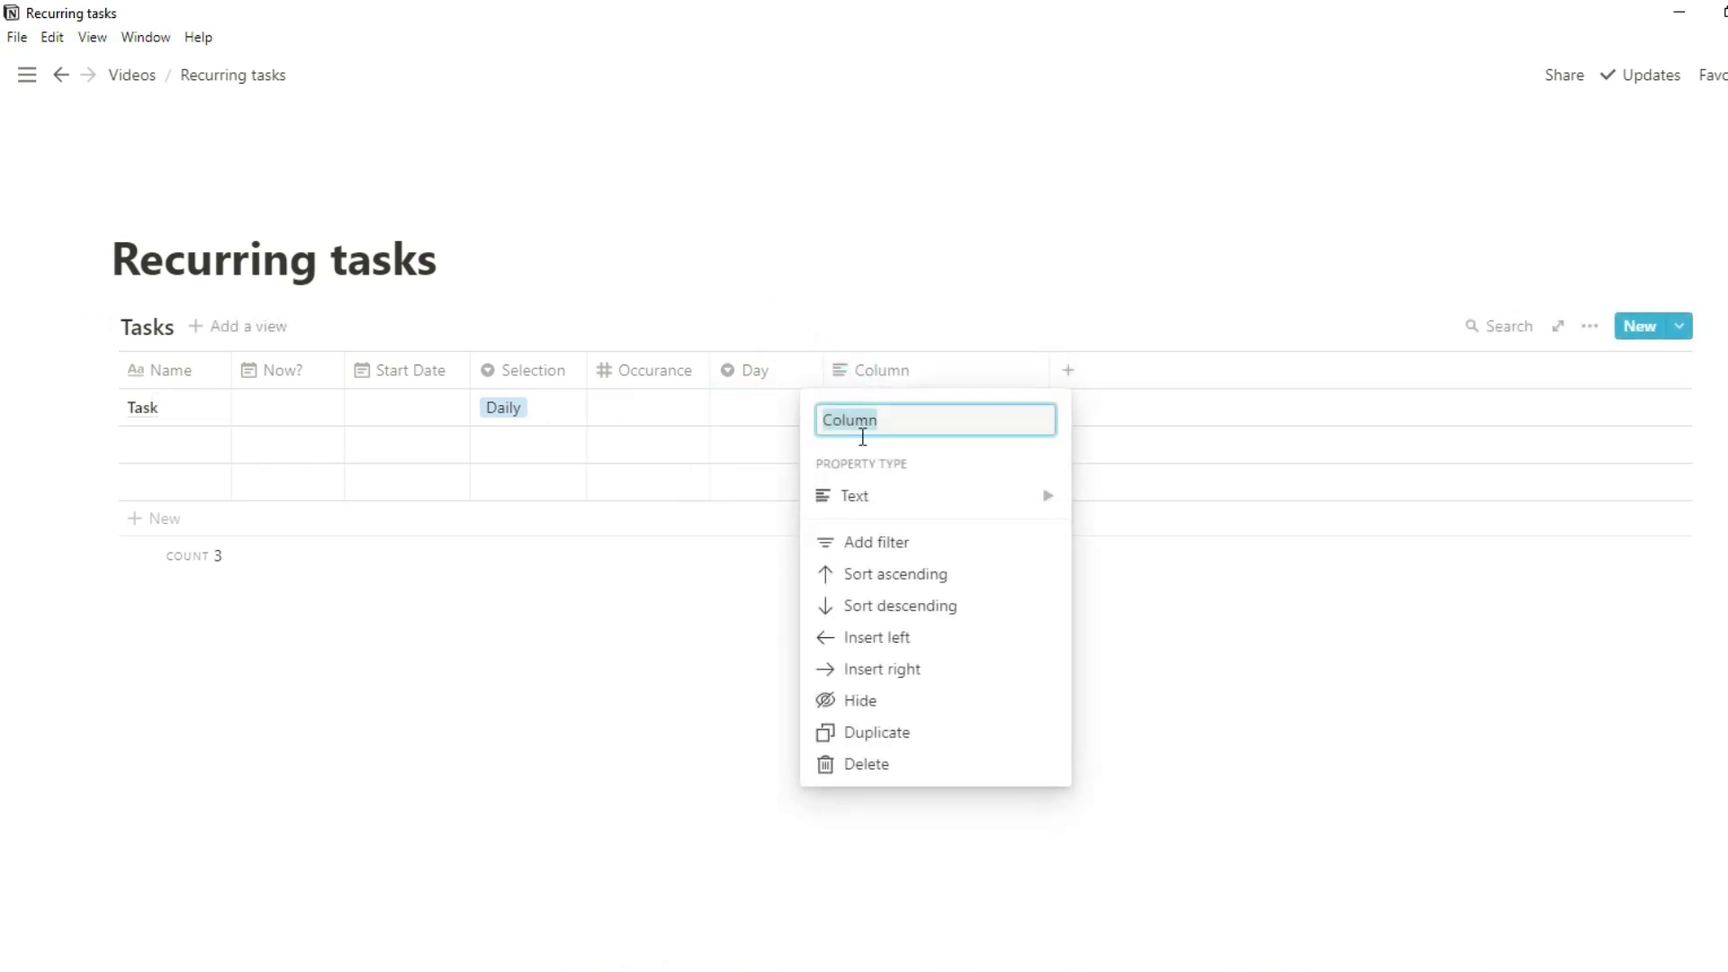
mouse_move(936, 496)
text(Dail)
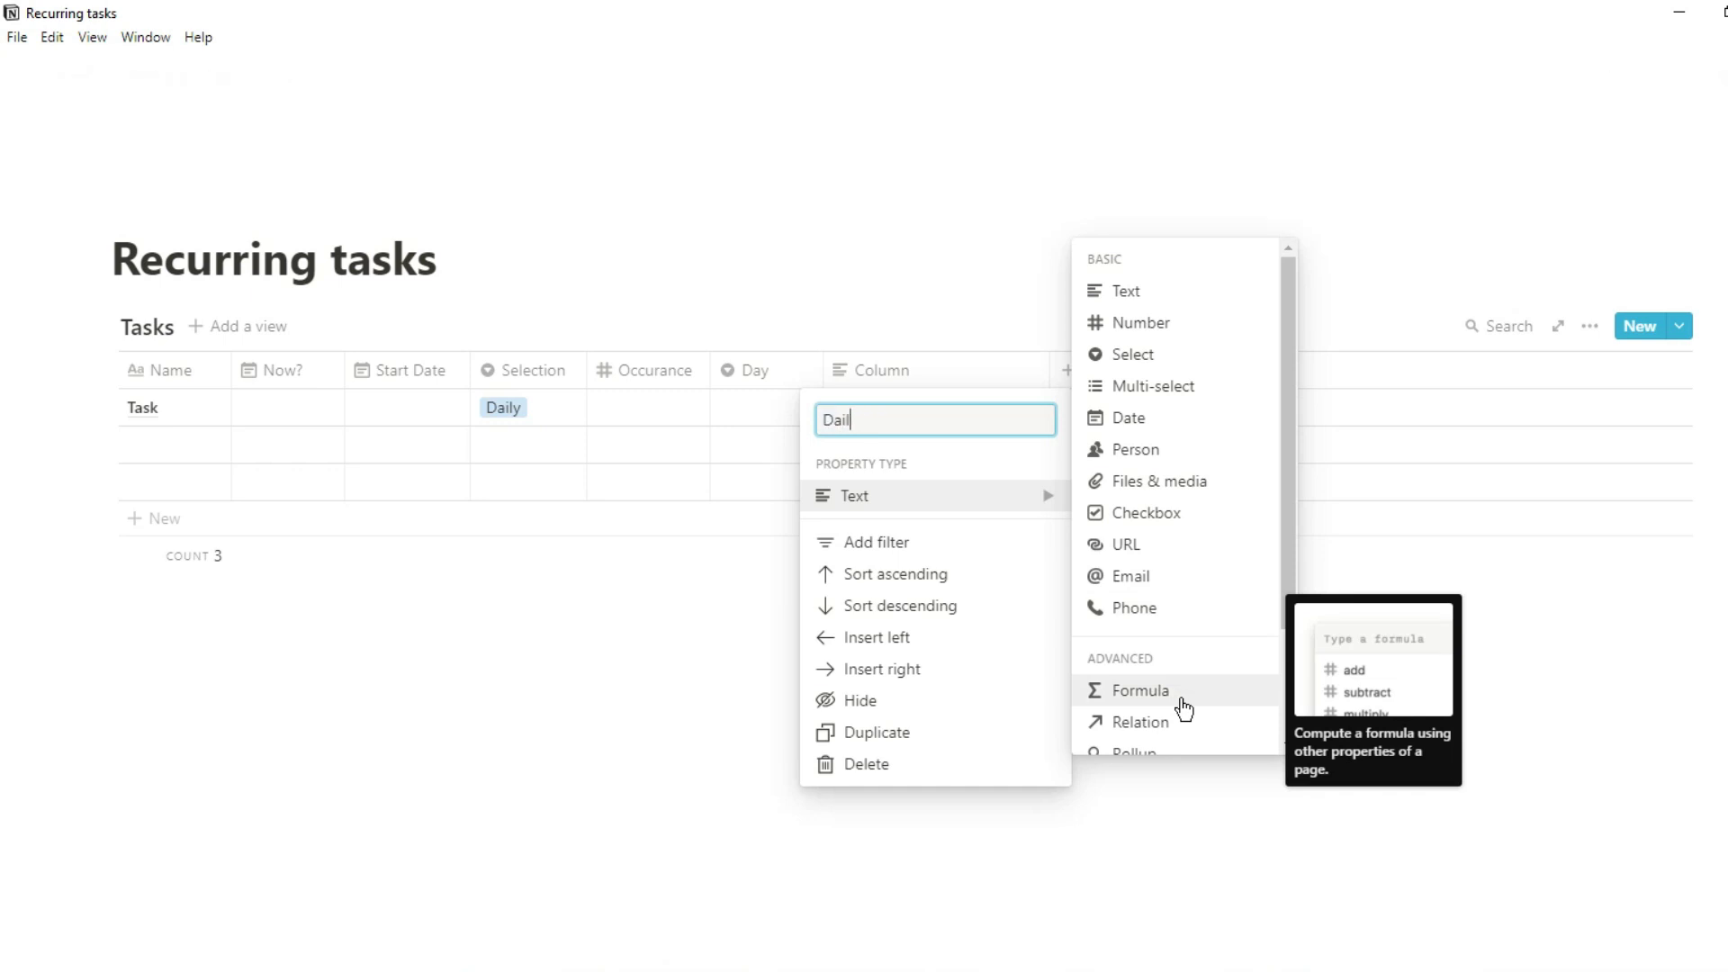
text(y)
click(1182, 702)
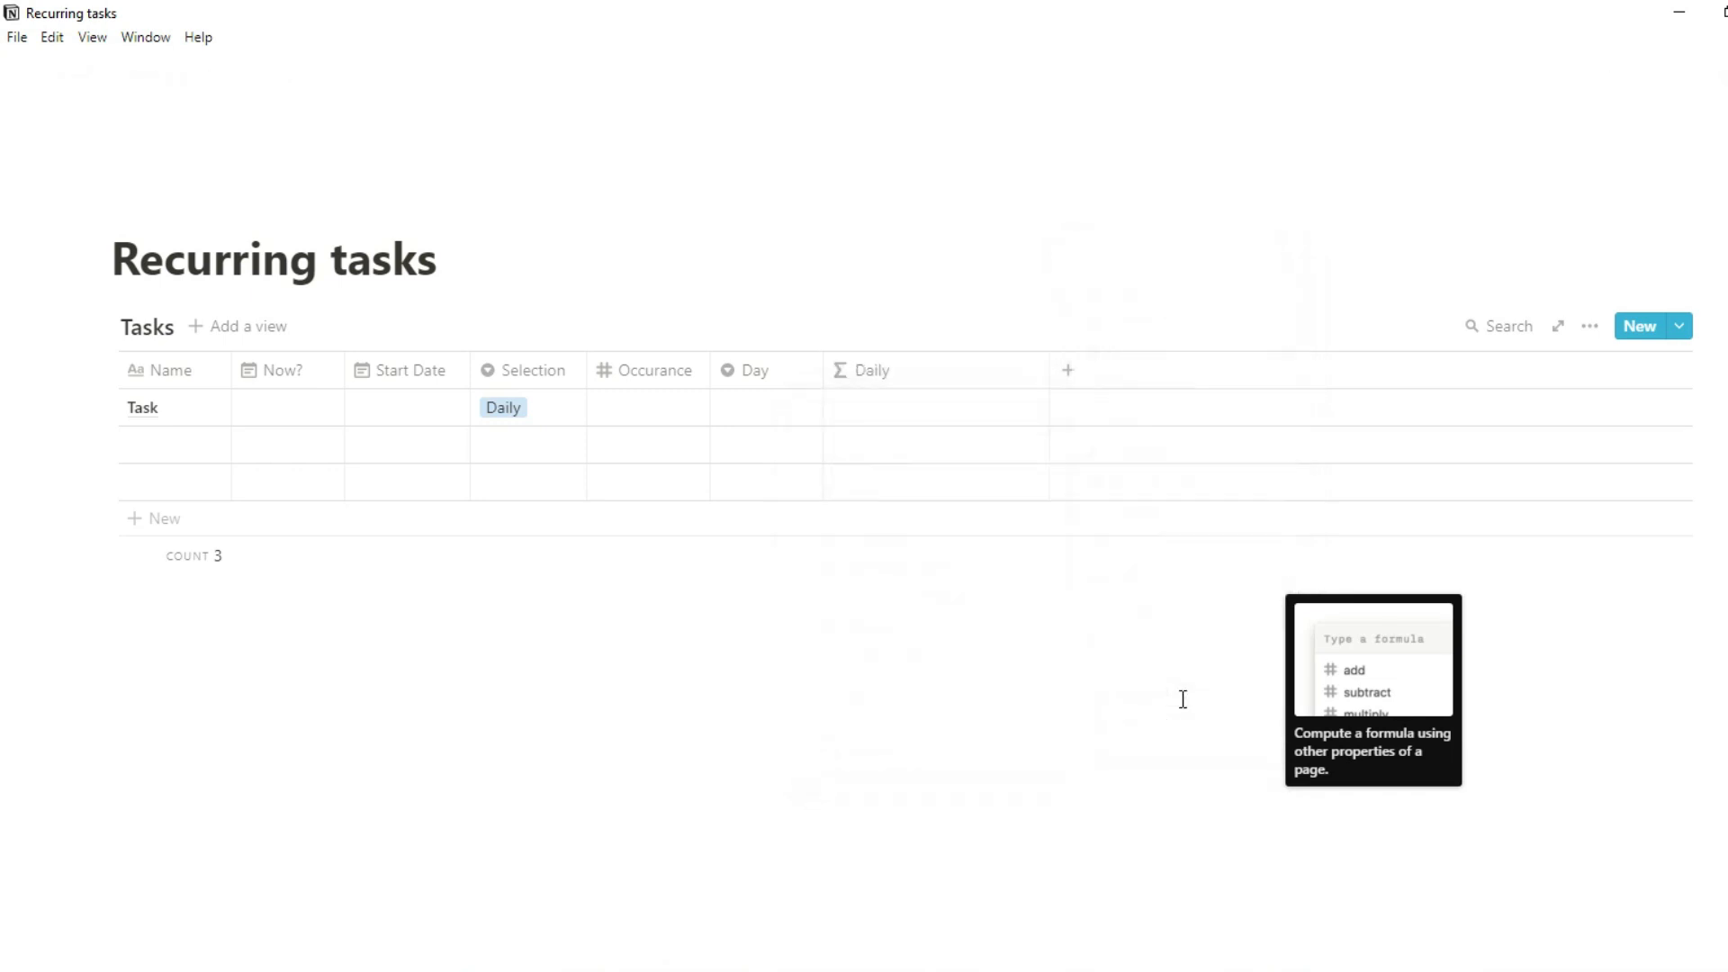
Set both the Start Date and the Now? date of the first task to Jun 18, 2020
click(400, 405)
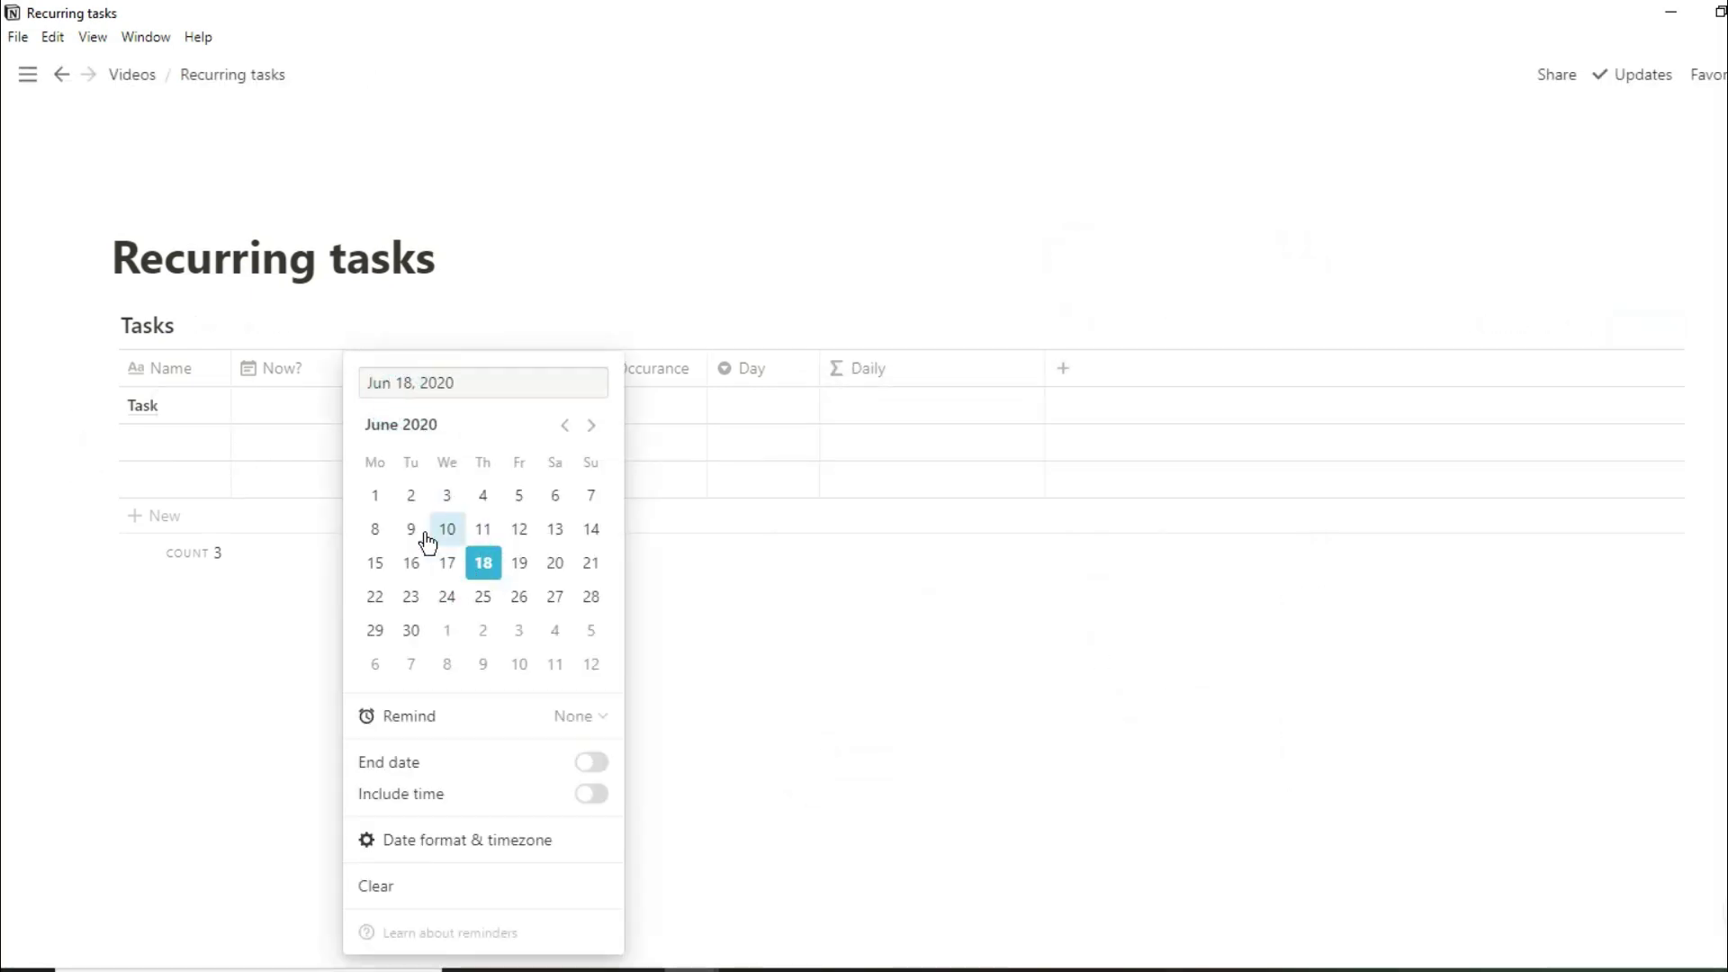
click(300, 416)
click(294, 407)
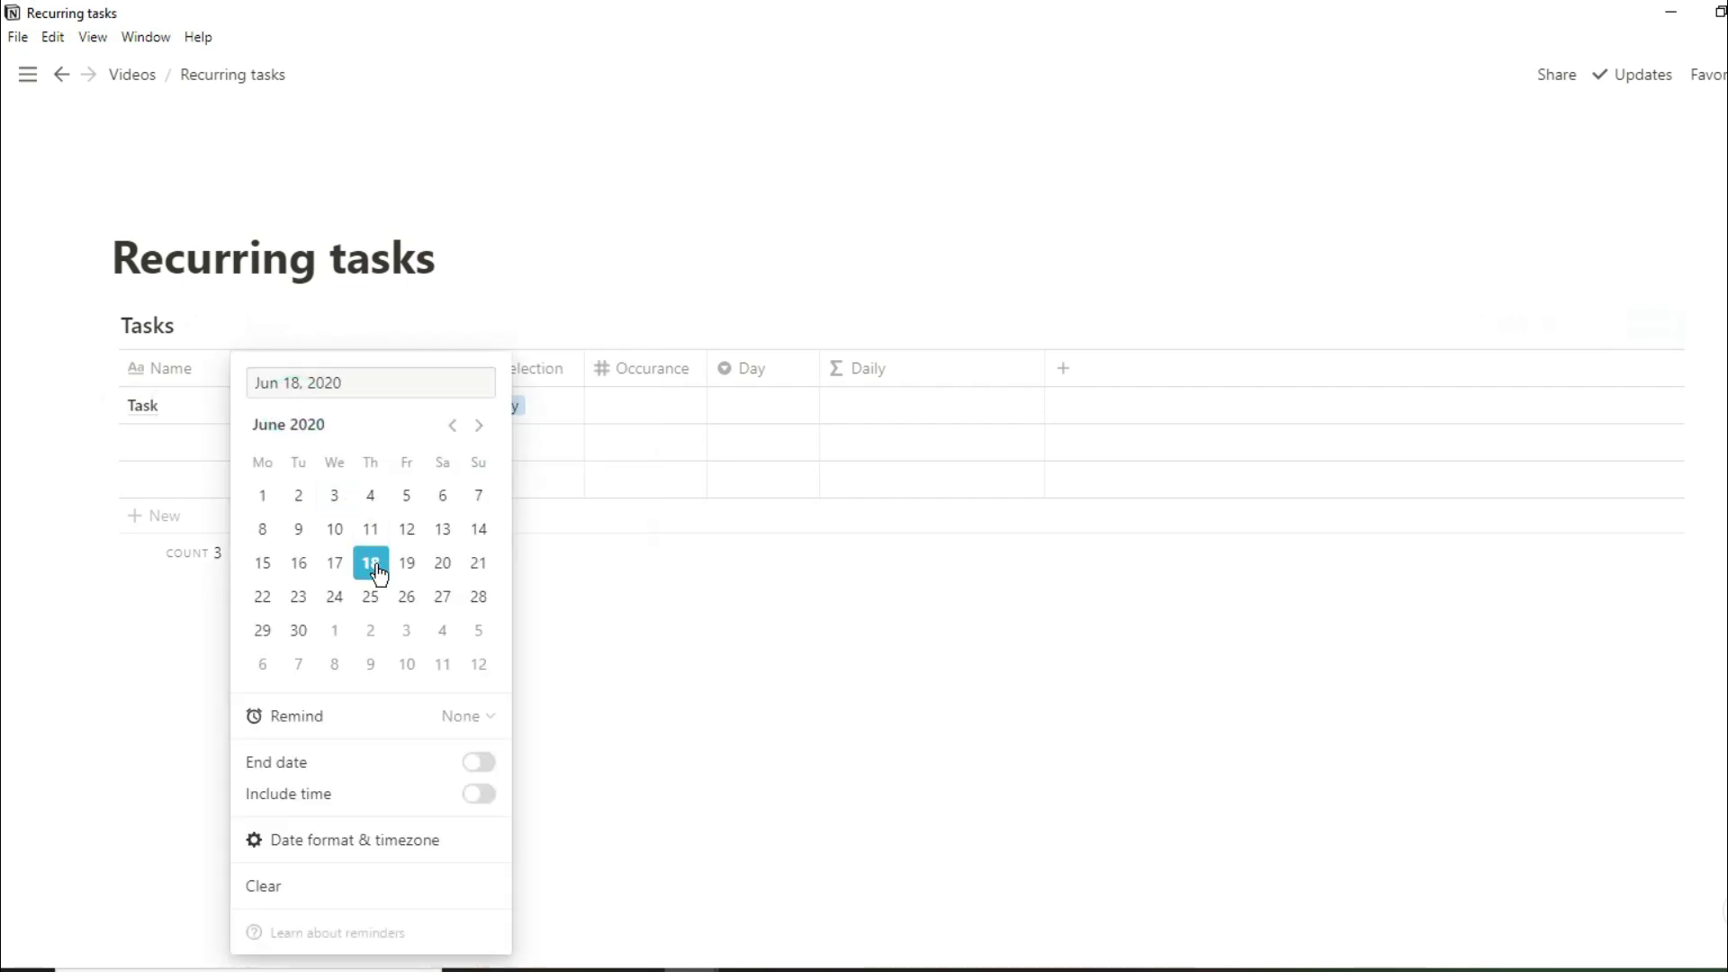
click(593, 430)
Set the Daily formula to prop("Selection")=="Daily" and narrow the Daily column
click(904, 412)
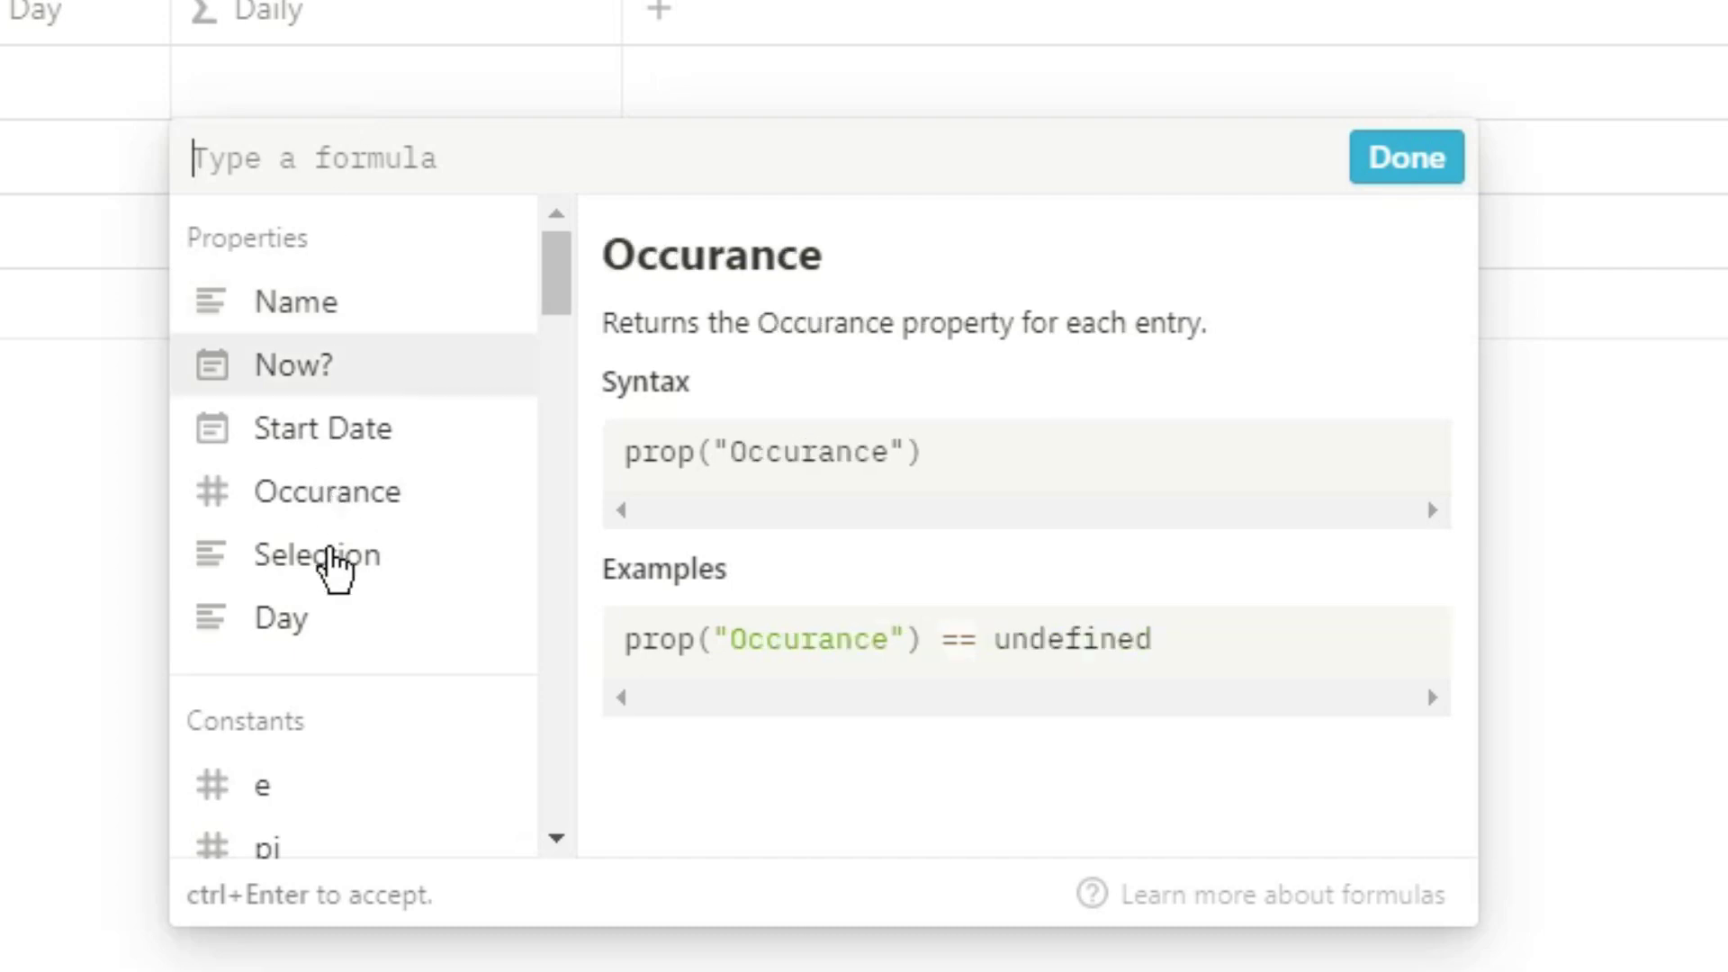
click(324, 566)
text(==)
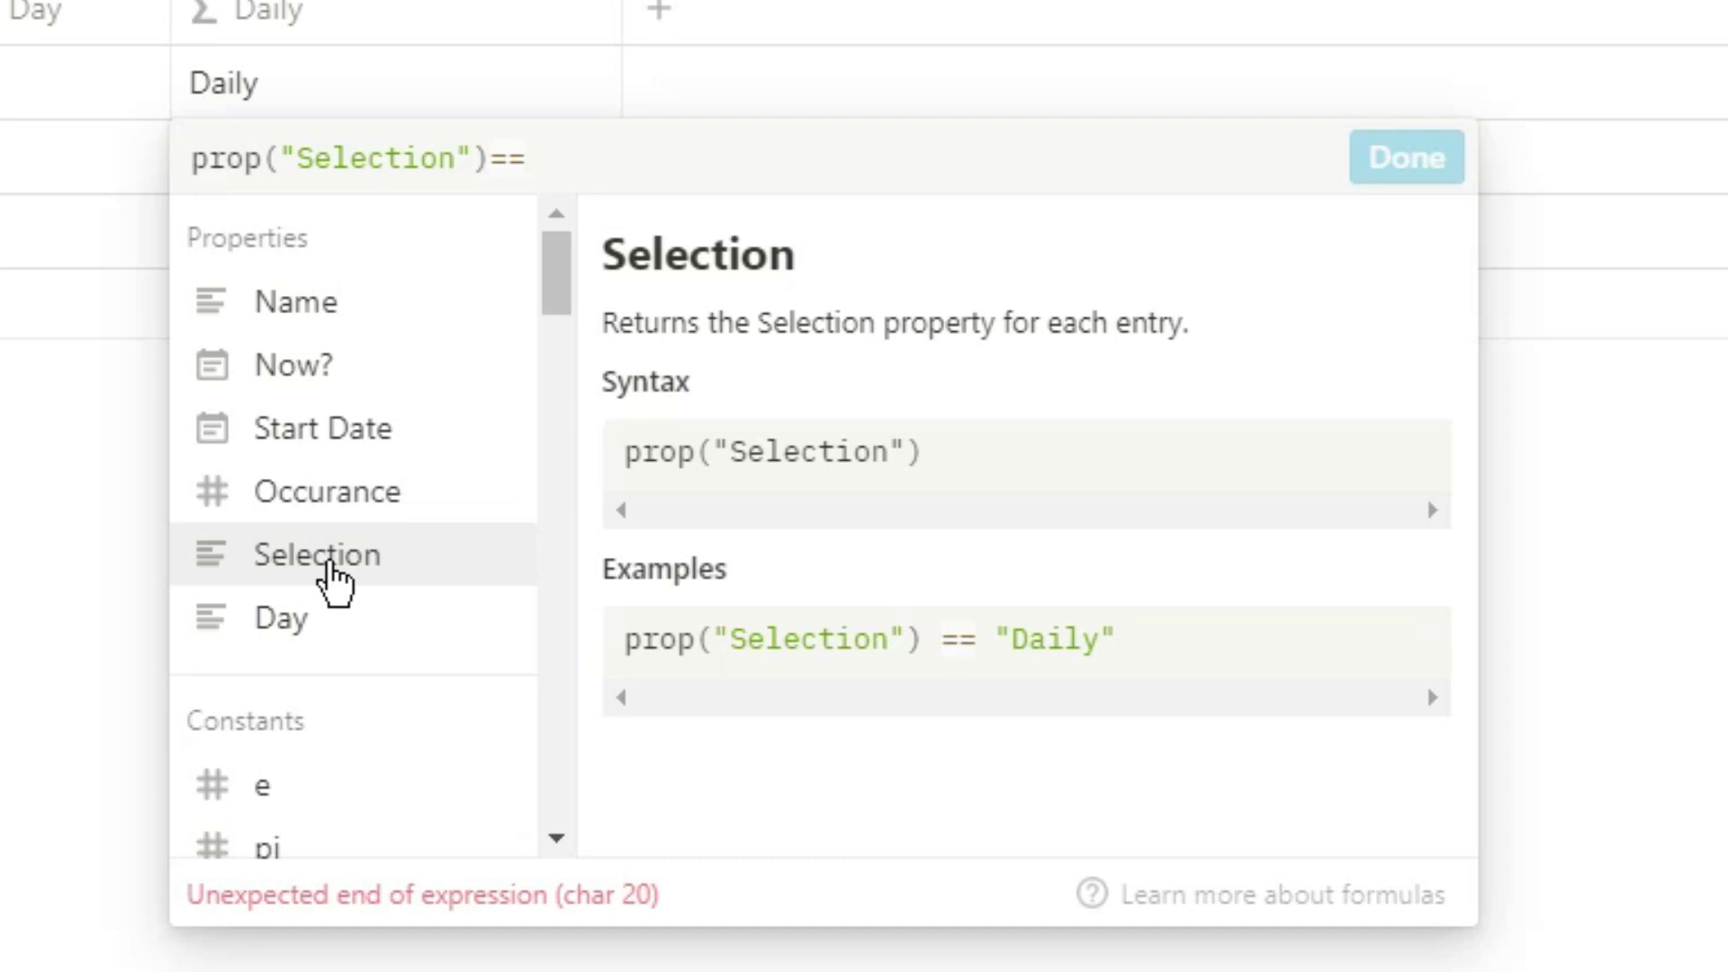
text(")
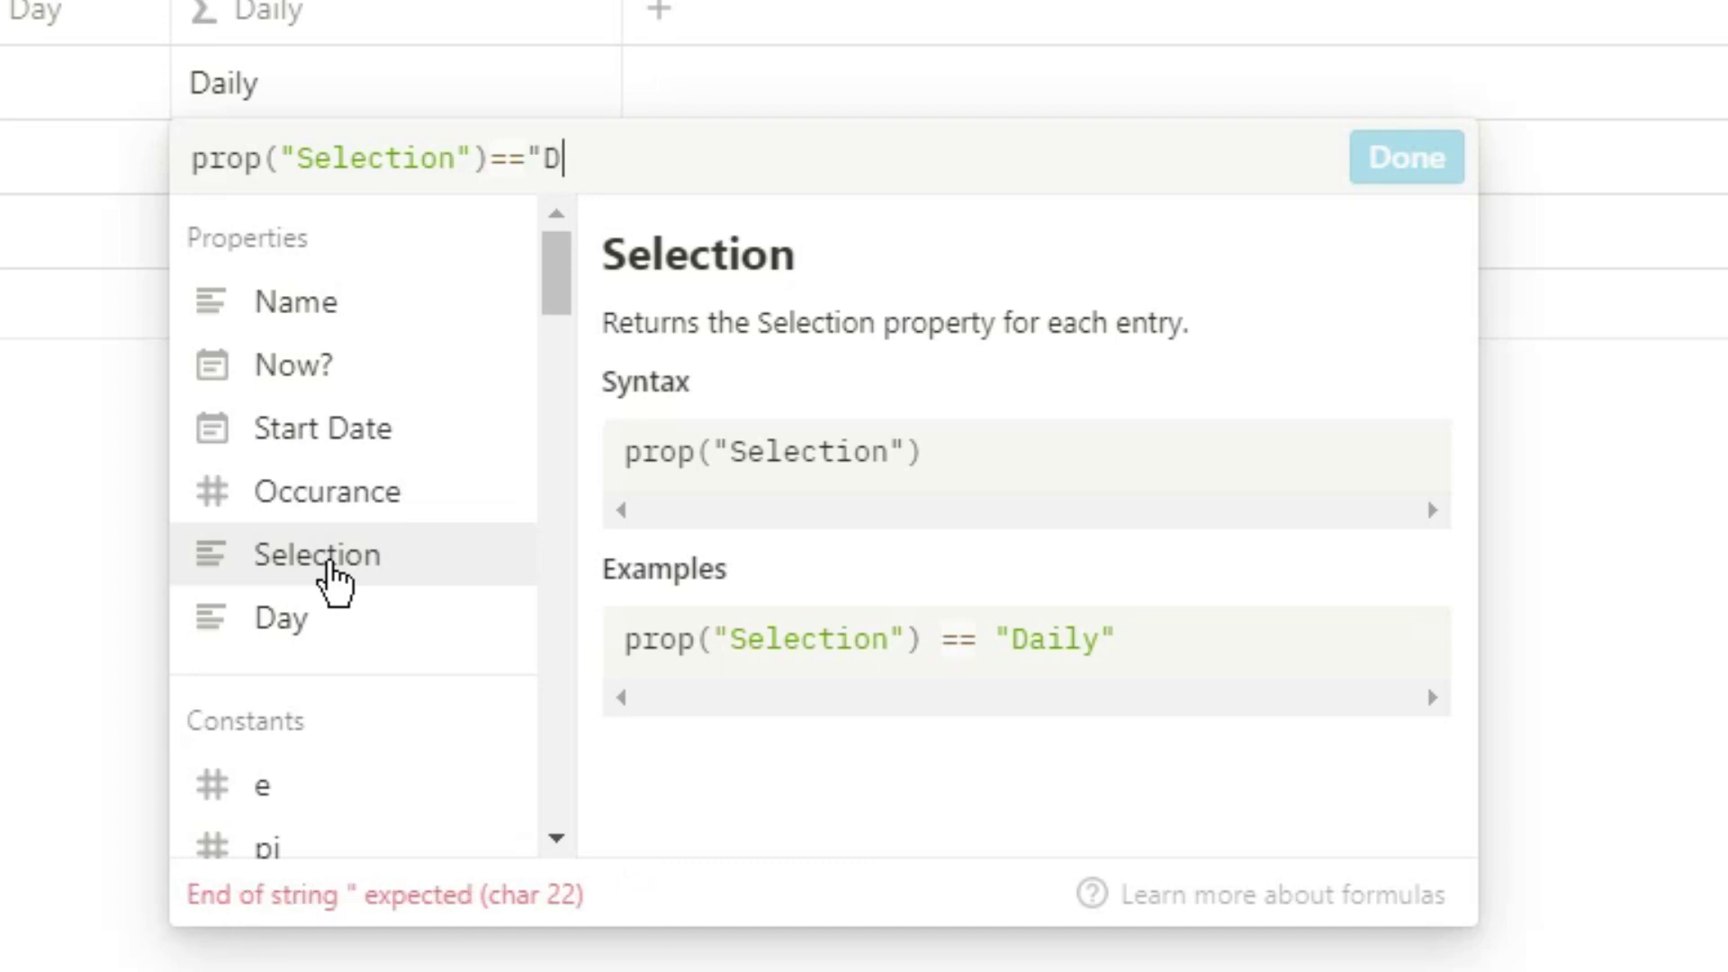
text(Daily")
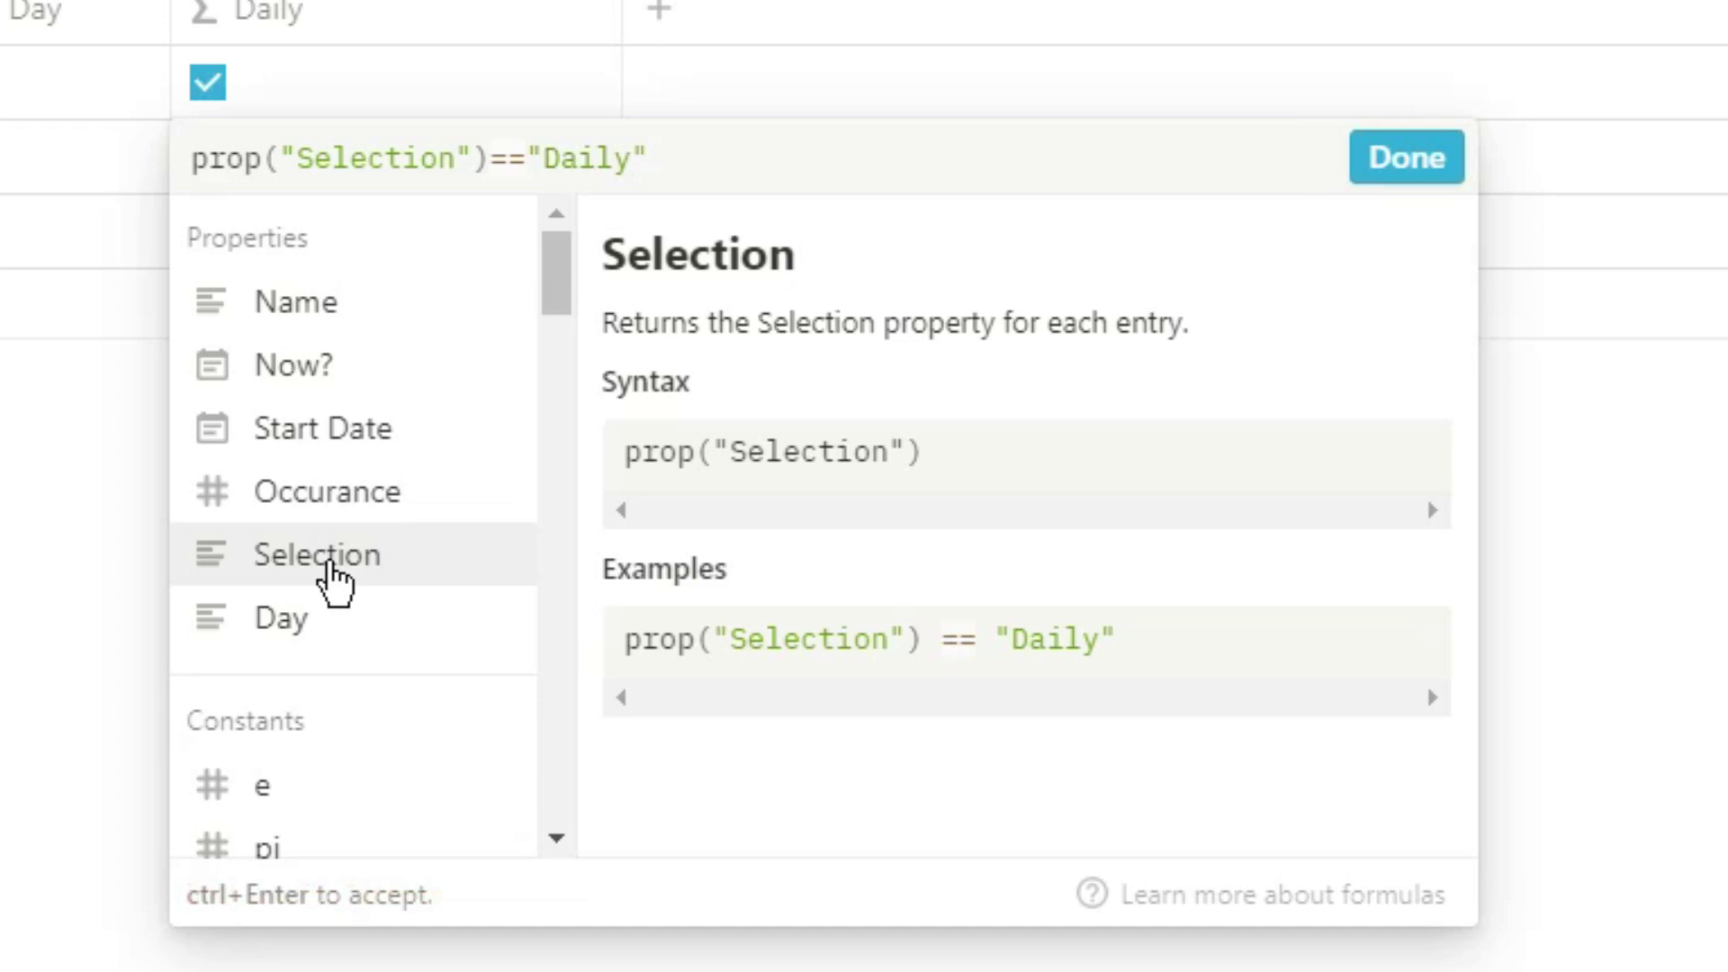
key(Up)
click(1373, 178)
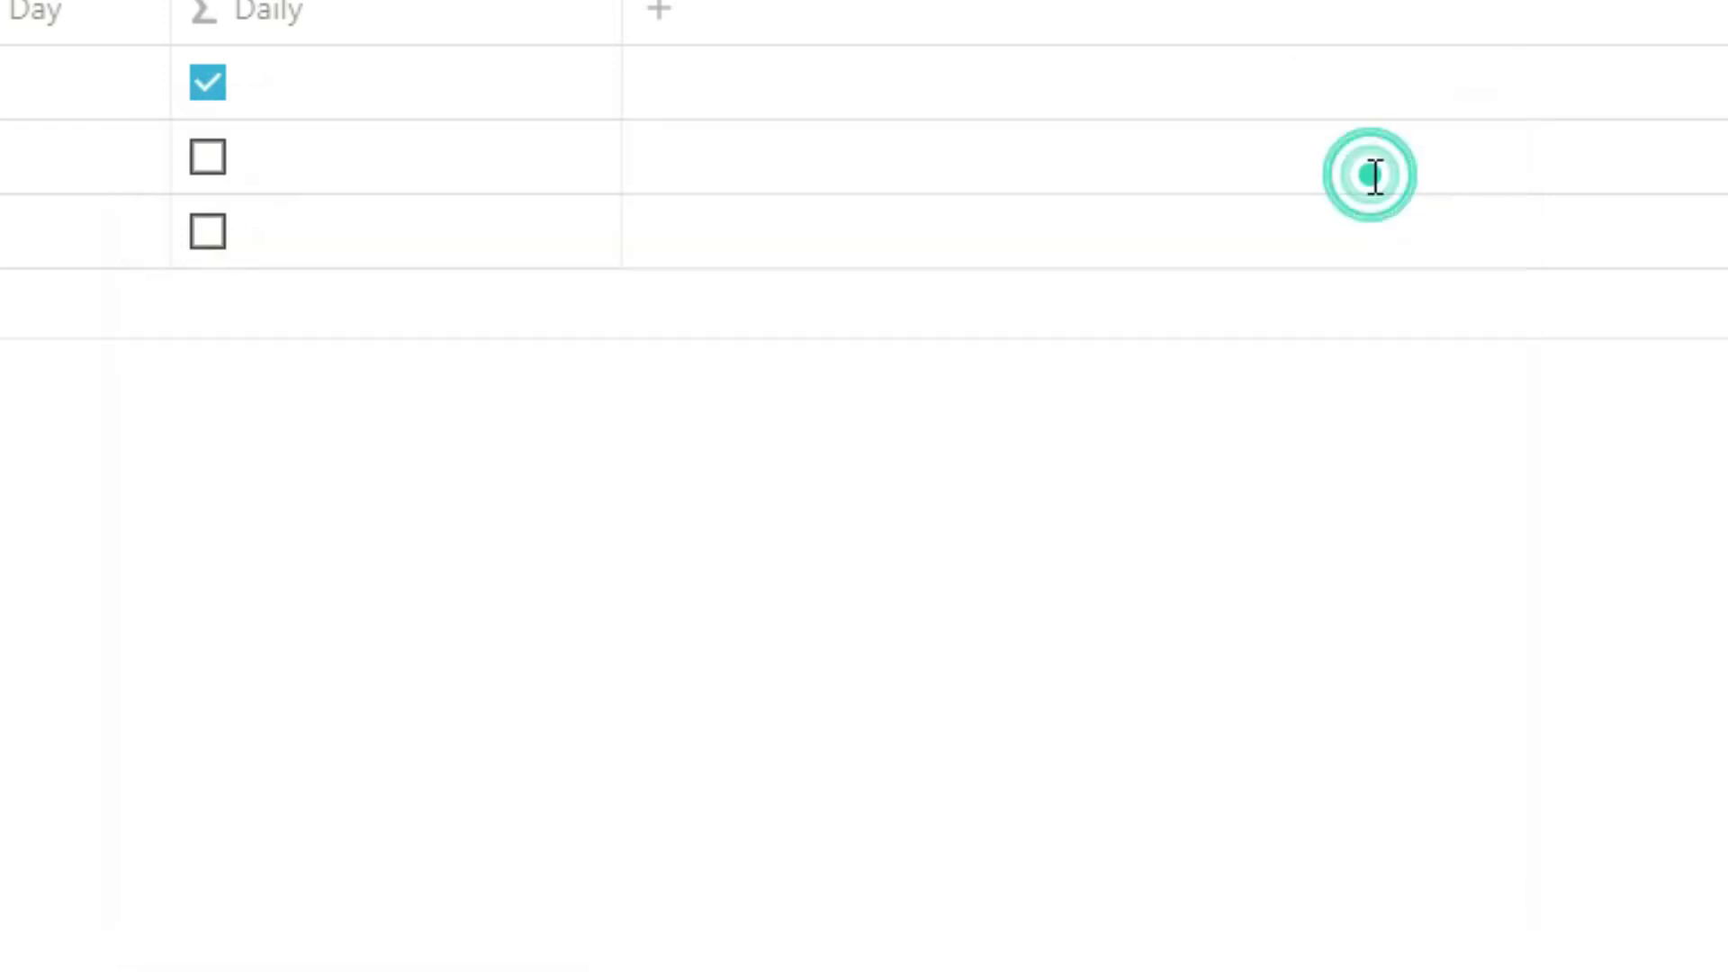
drag(678, 90, 492, 90)
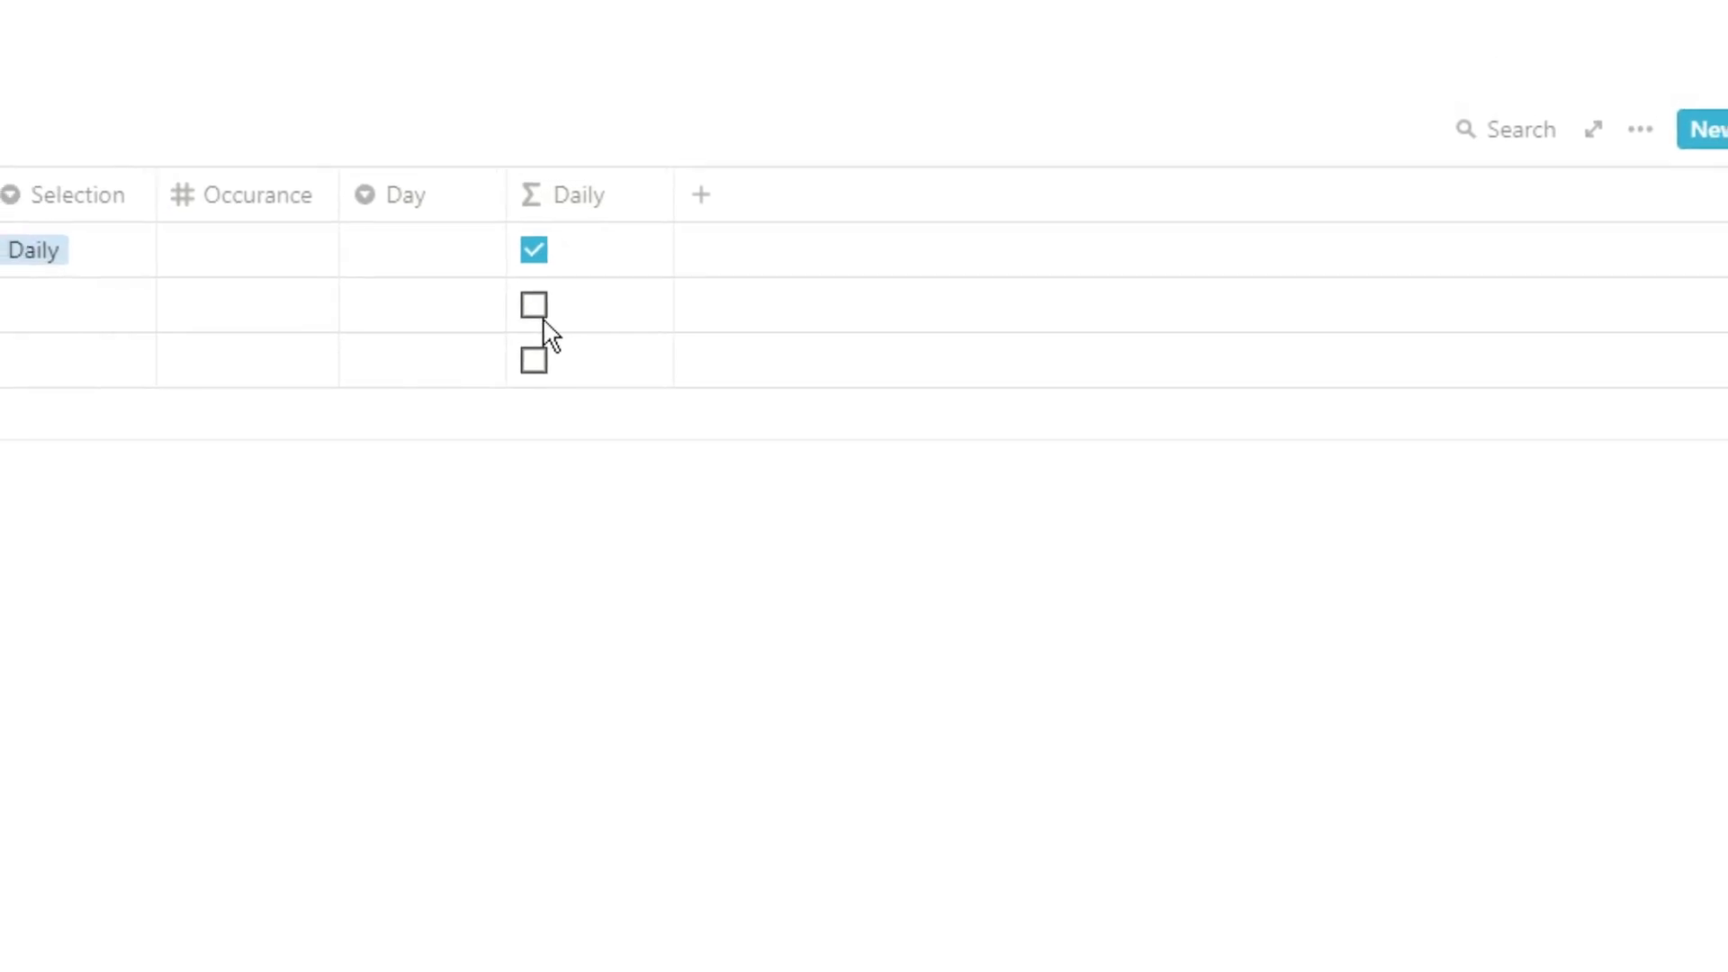
Test the Daily formula by switching the first task's Selection to Weekly and back to Daily
click(186, 308)
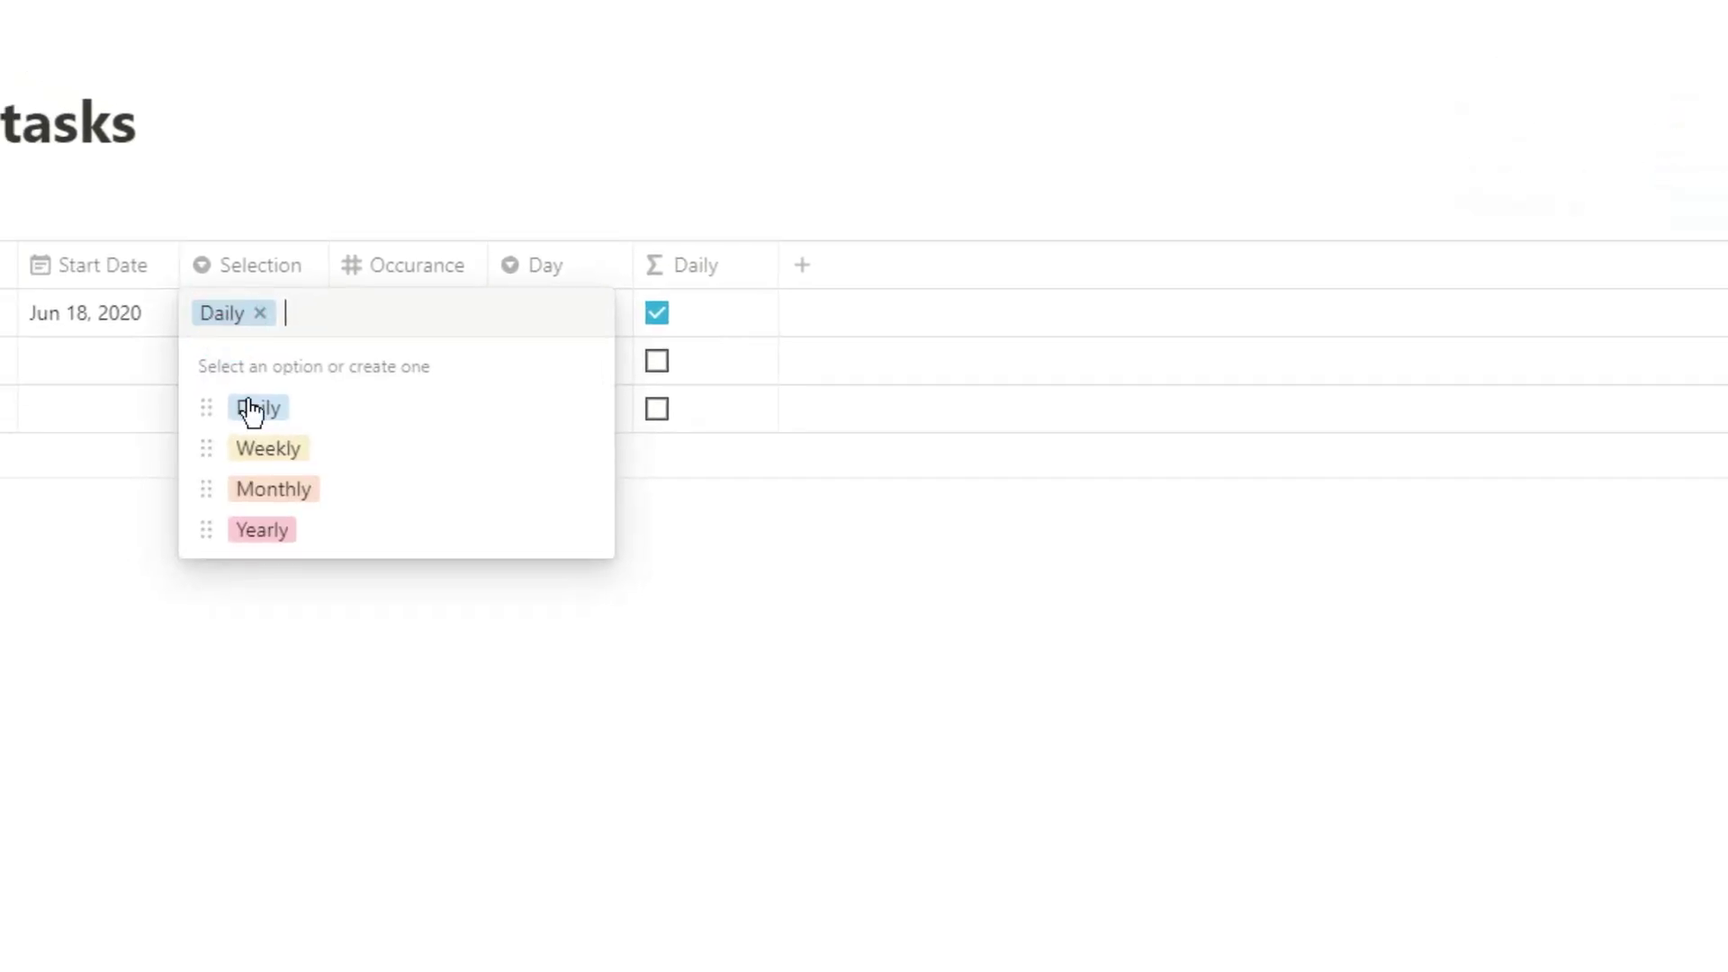
click(228, 437)
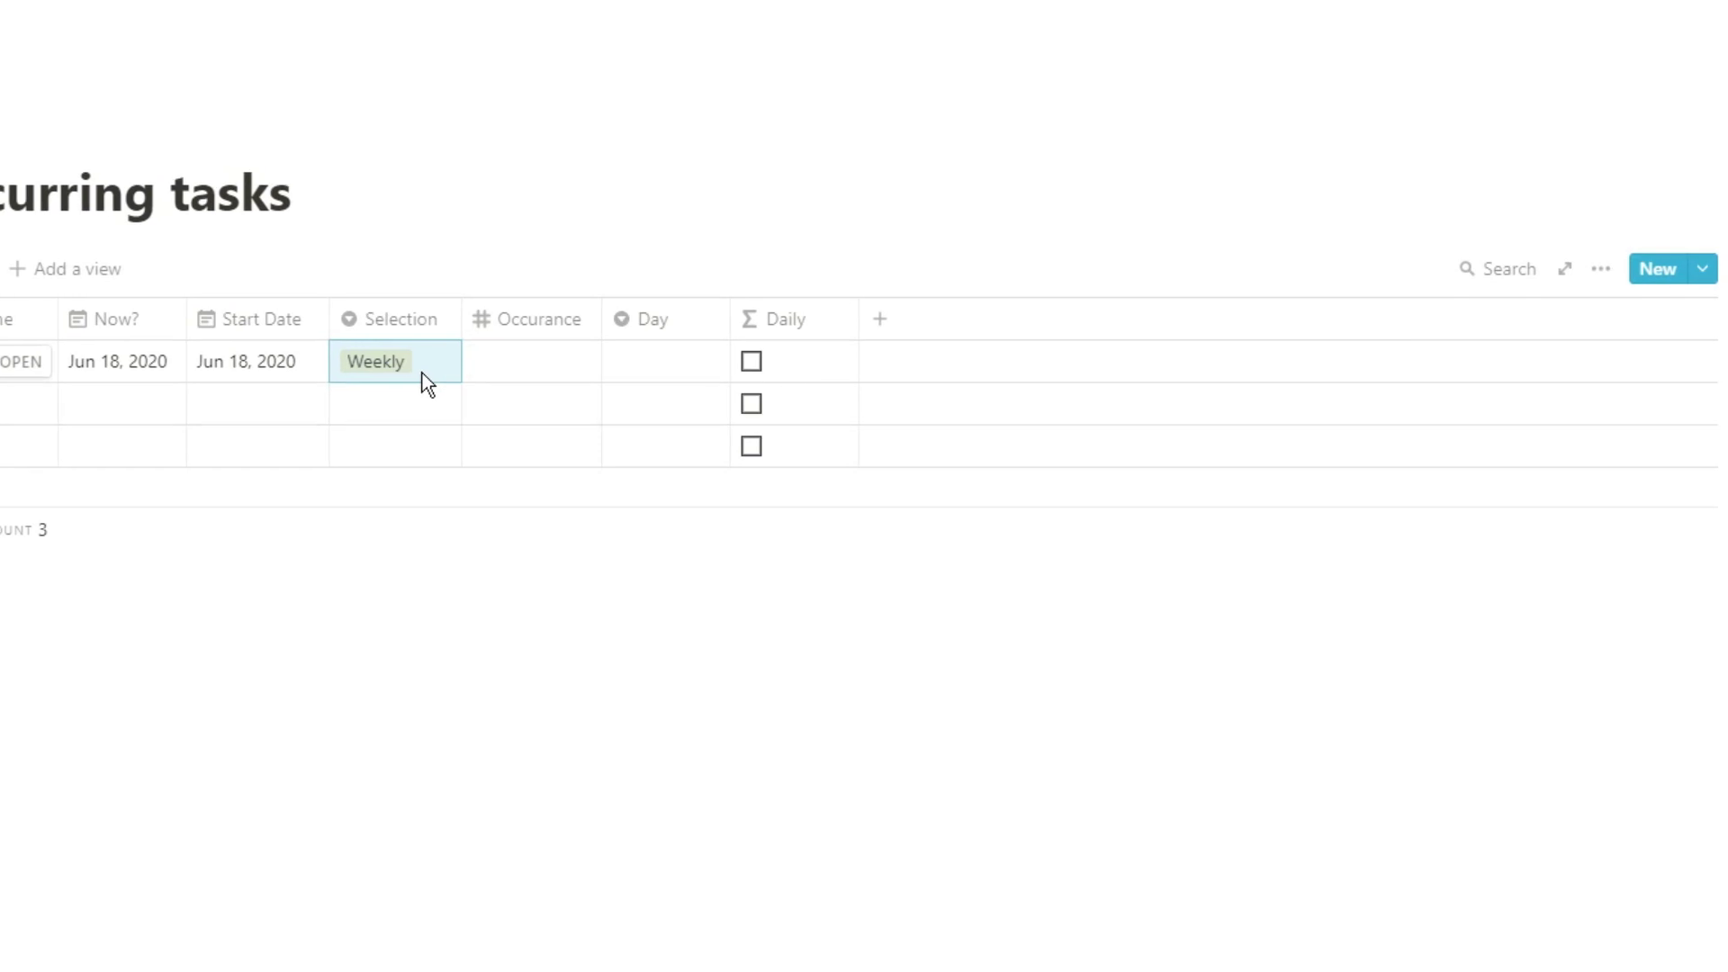
click(388, 360)
click(384, 436)
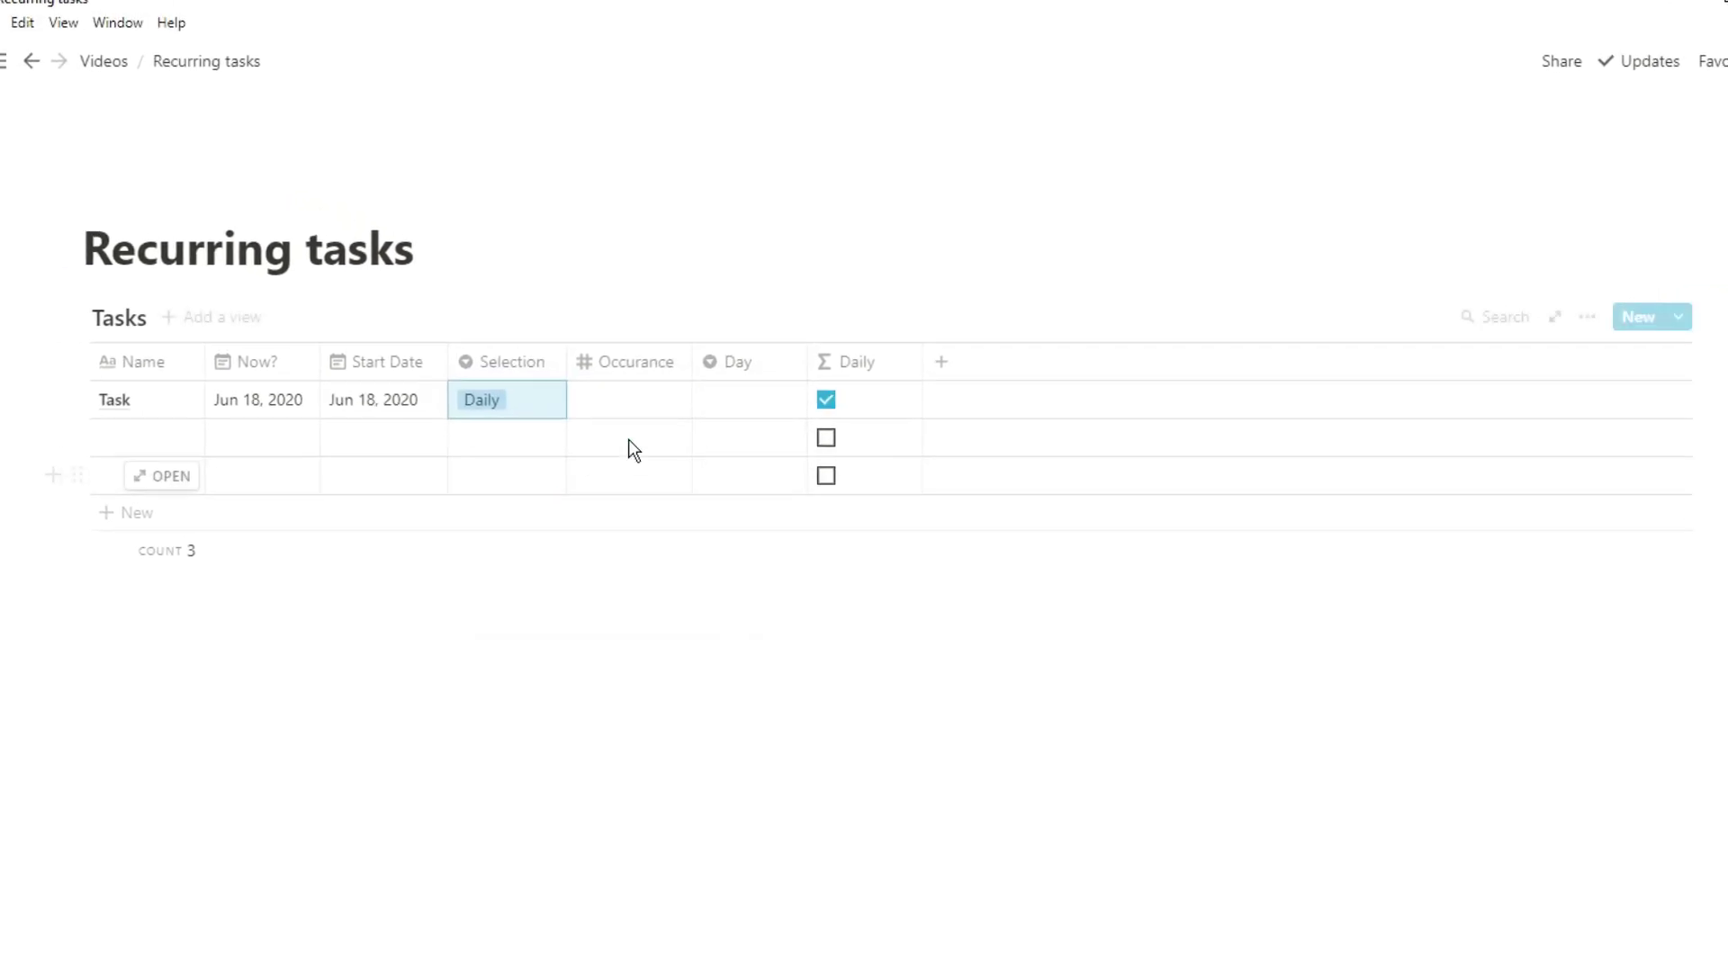
Add a Formula property named Weekday after the Daily column
click(950, 368)
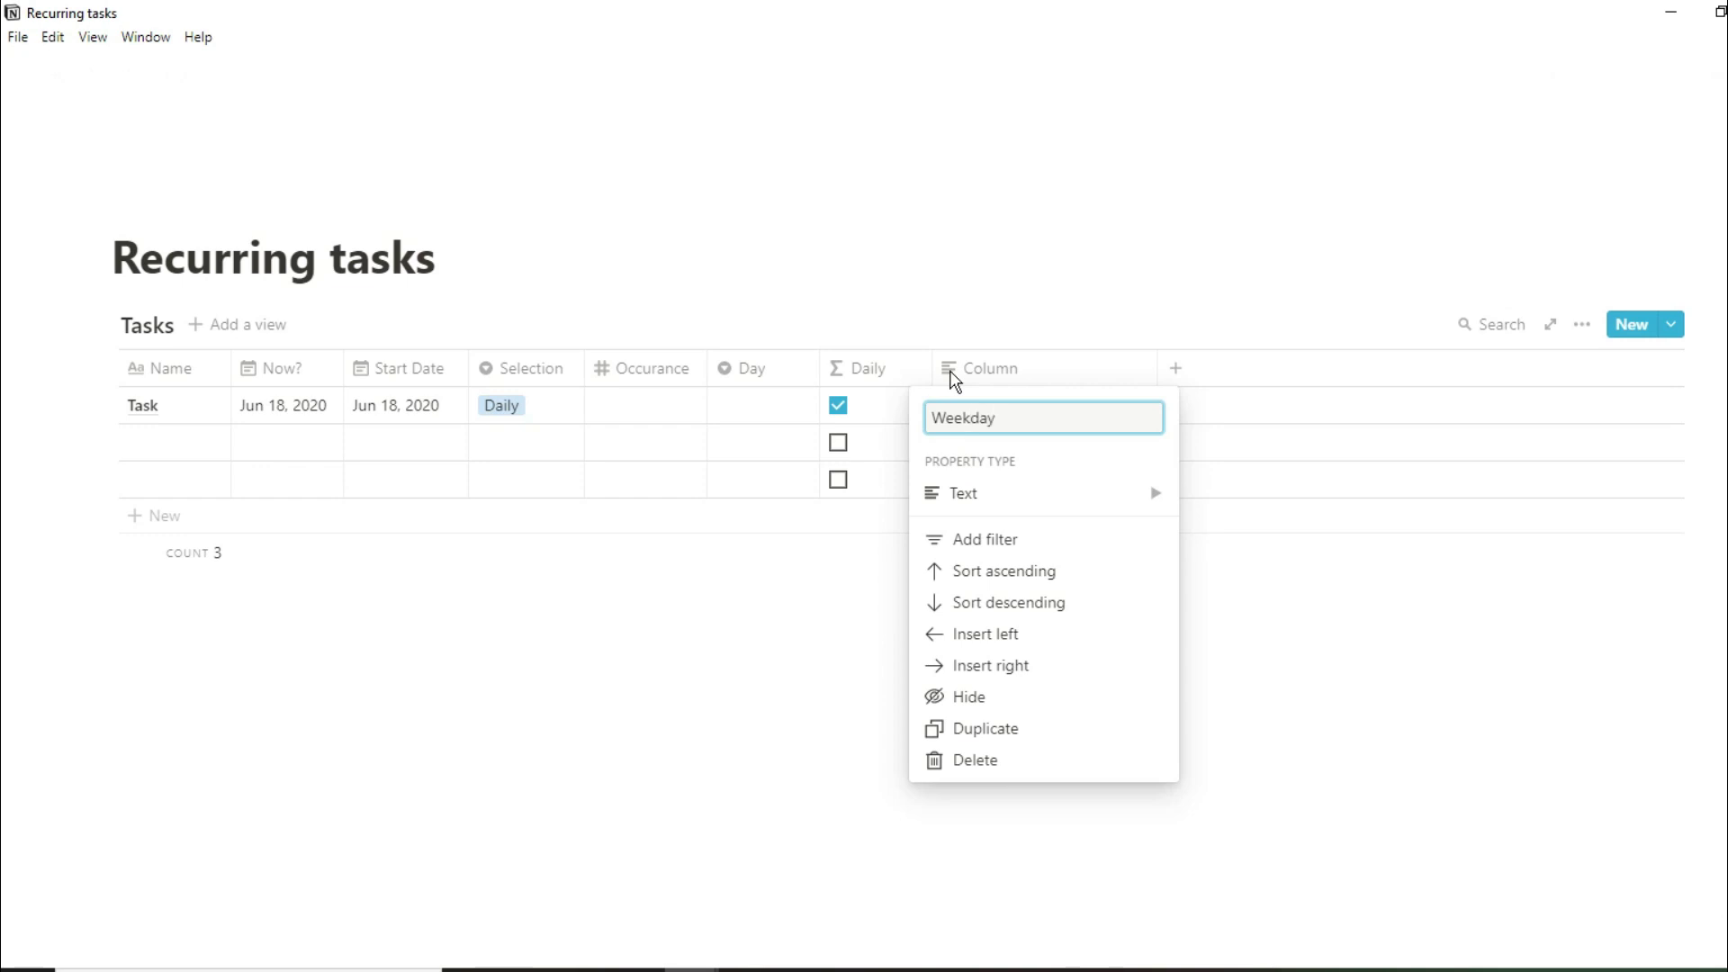
click(1088, 494)
click(1198, 684)
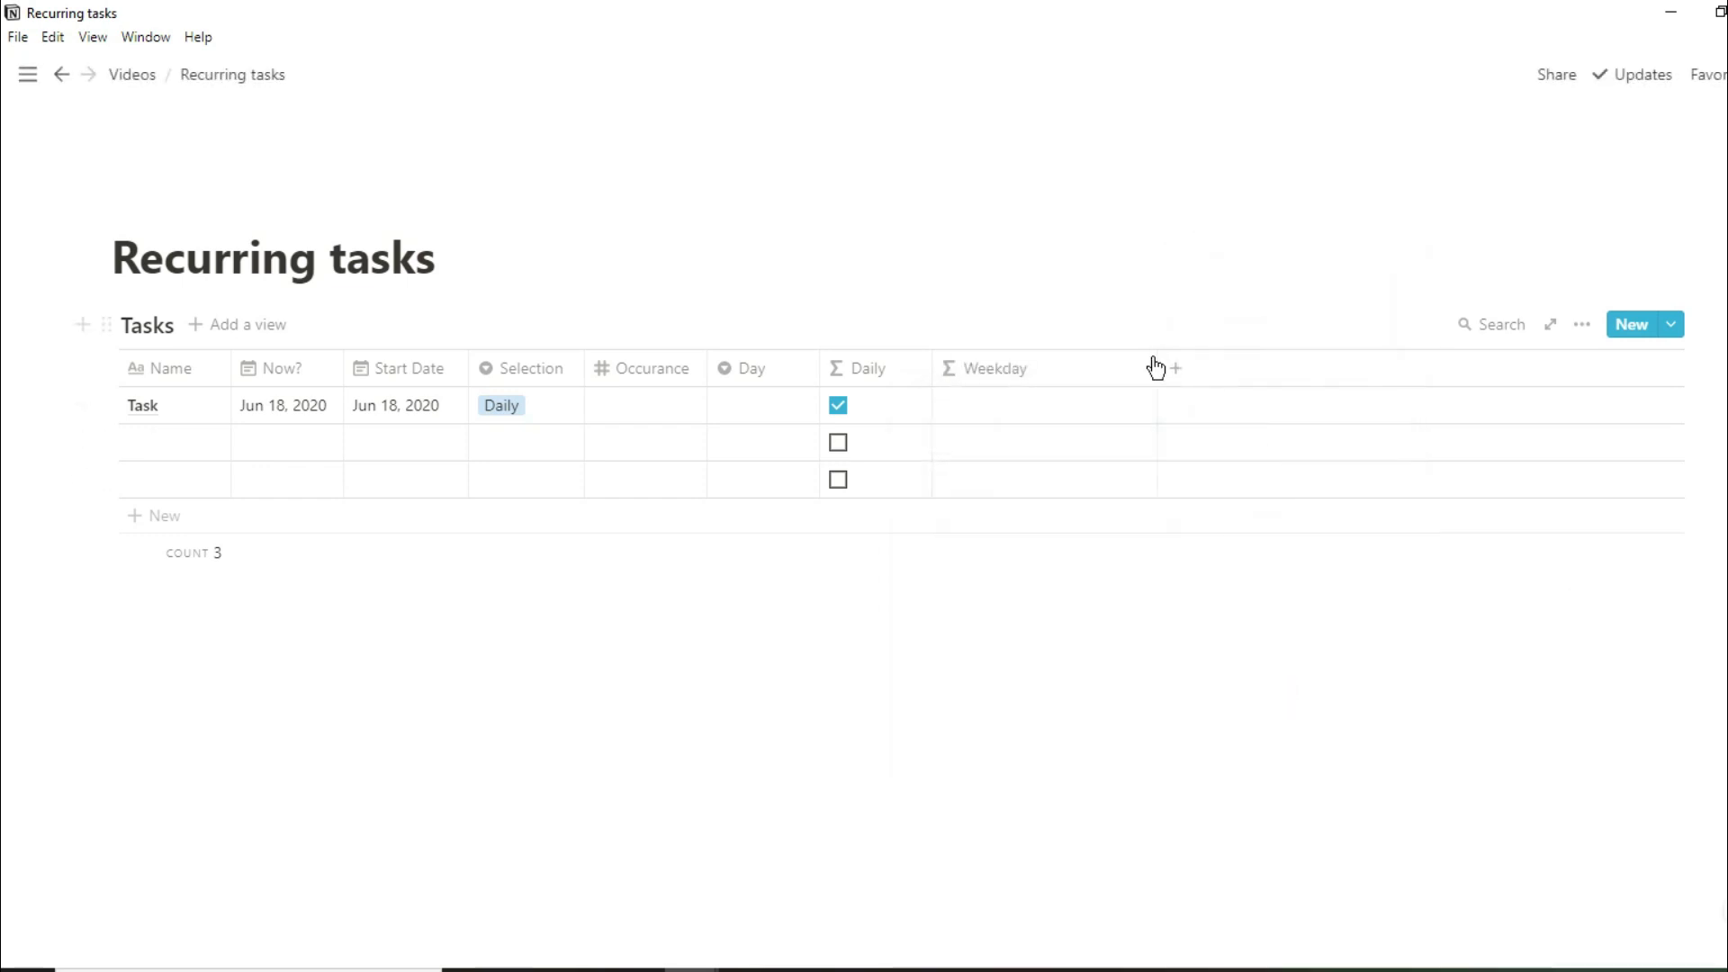
Set the Weekday formula to and(prop("Selection")=="Weekly",prop("Day")=="Weekday")
click(969, 417)
click(1035, 641)
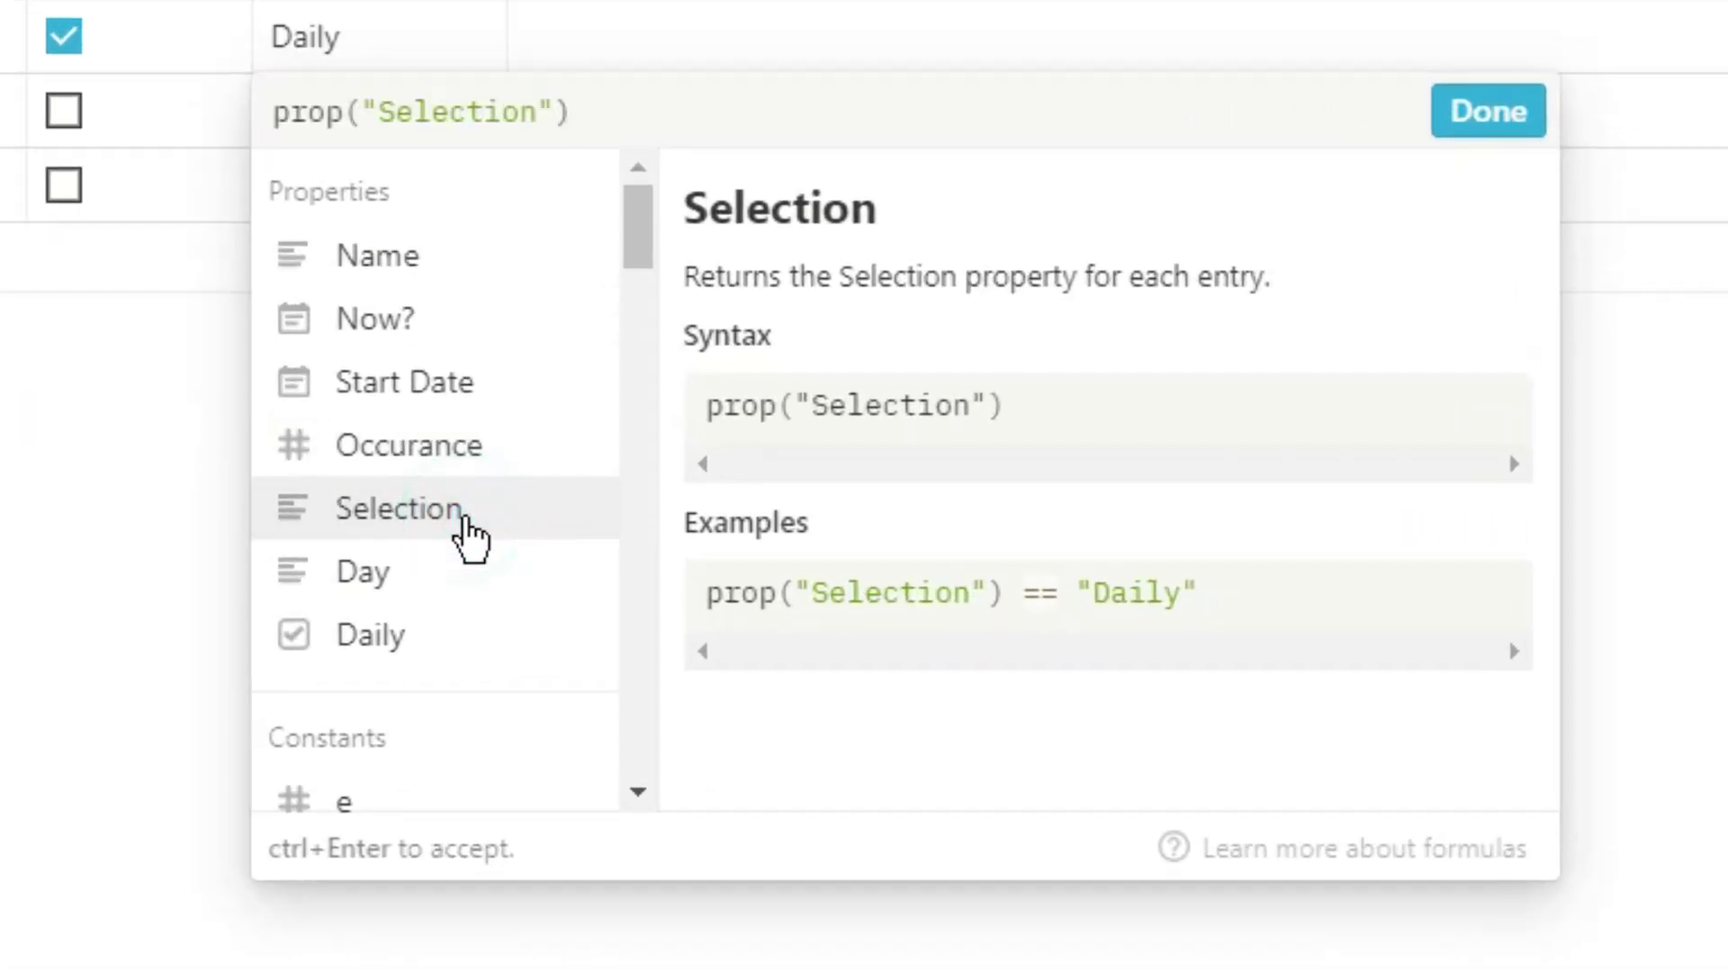
text(=="Weekly")
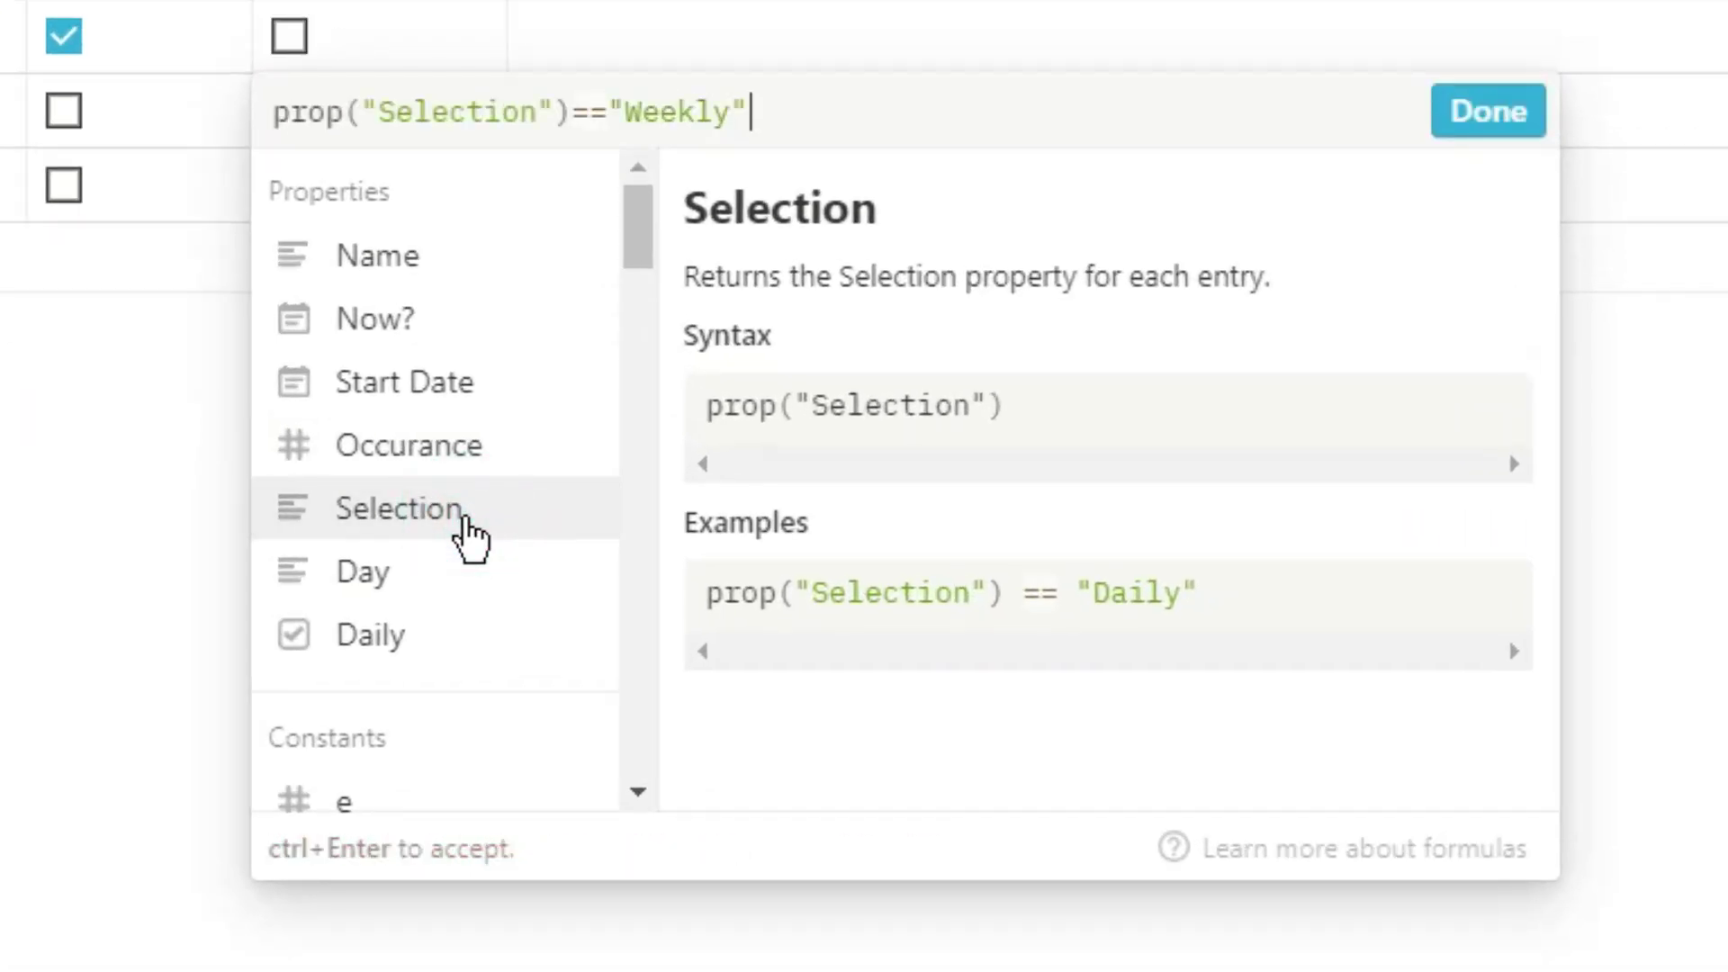
text(,)
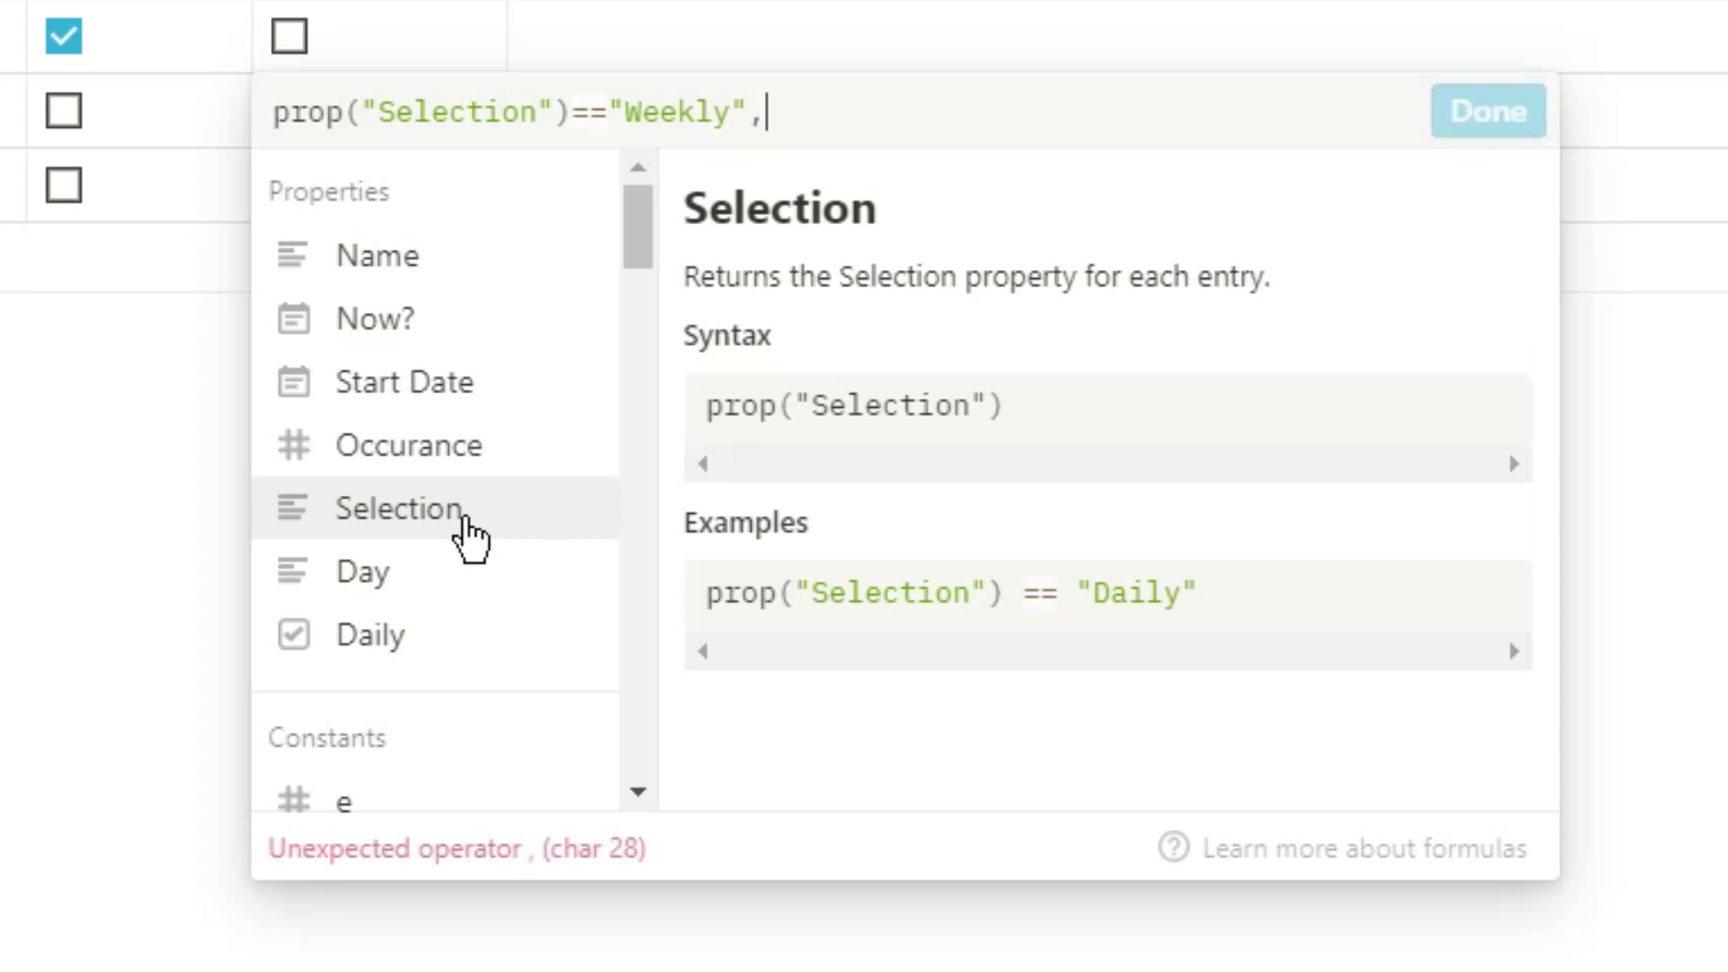
click(466, 587)
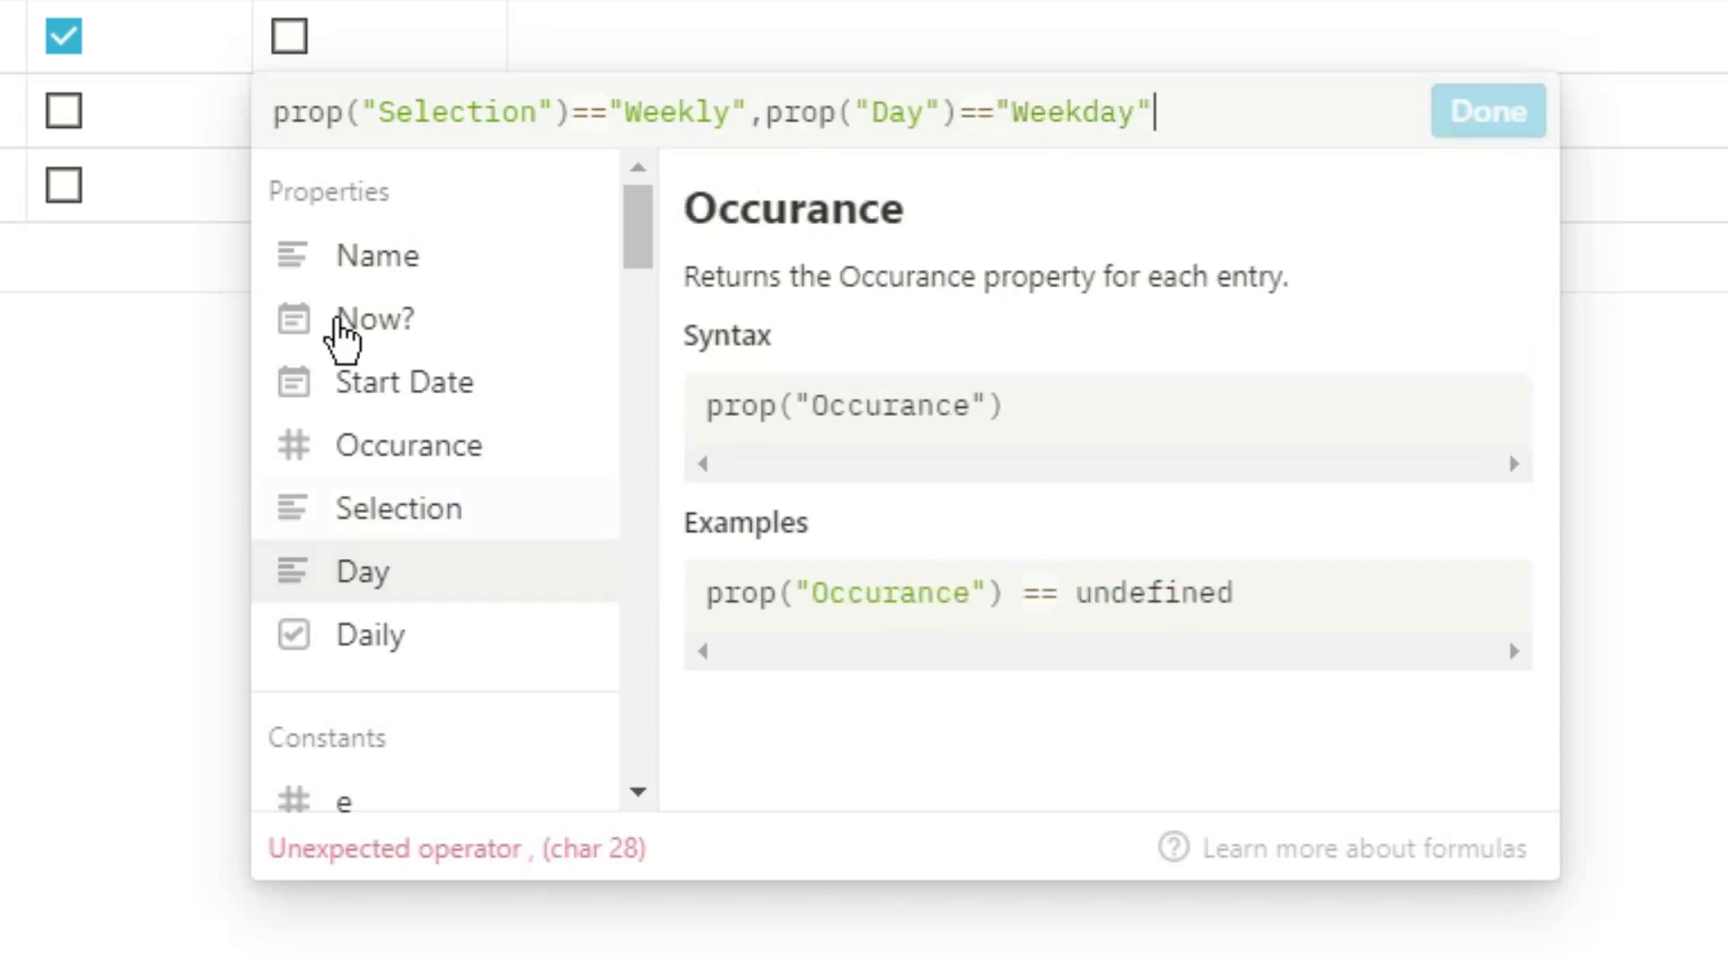
click(277, 111)
text(and()
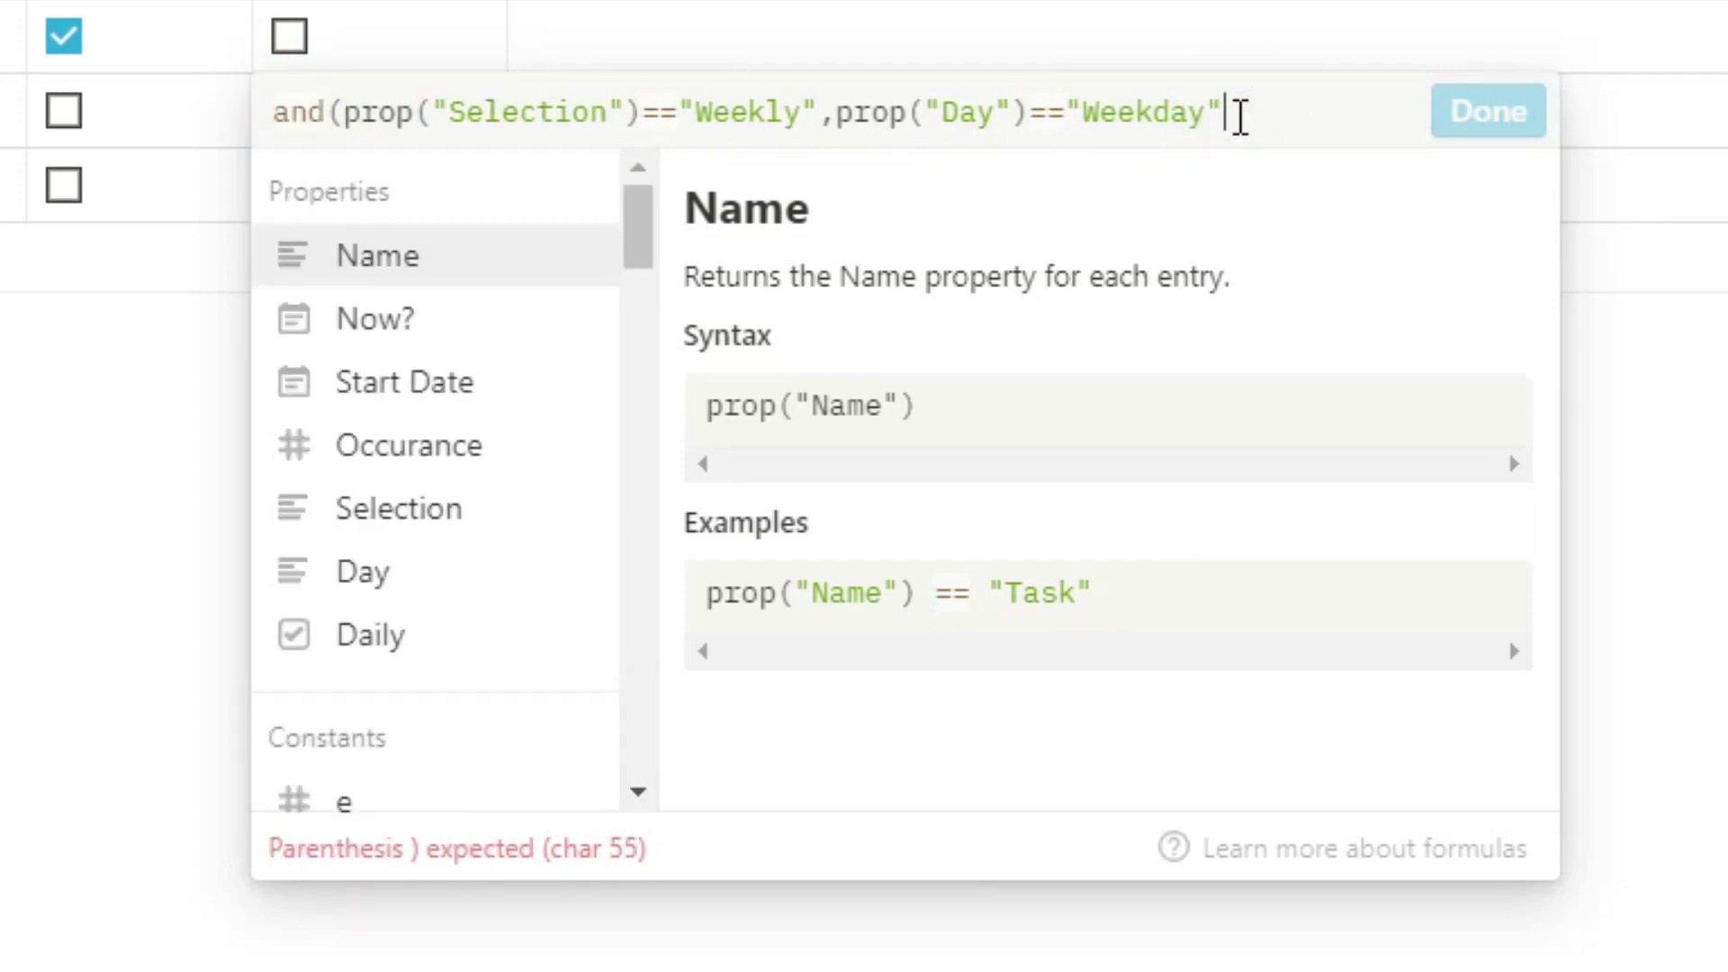
text())
click(1489, 111)
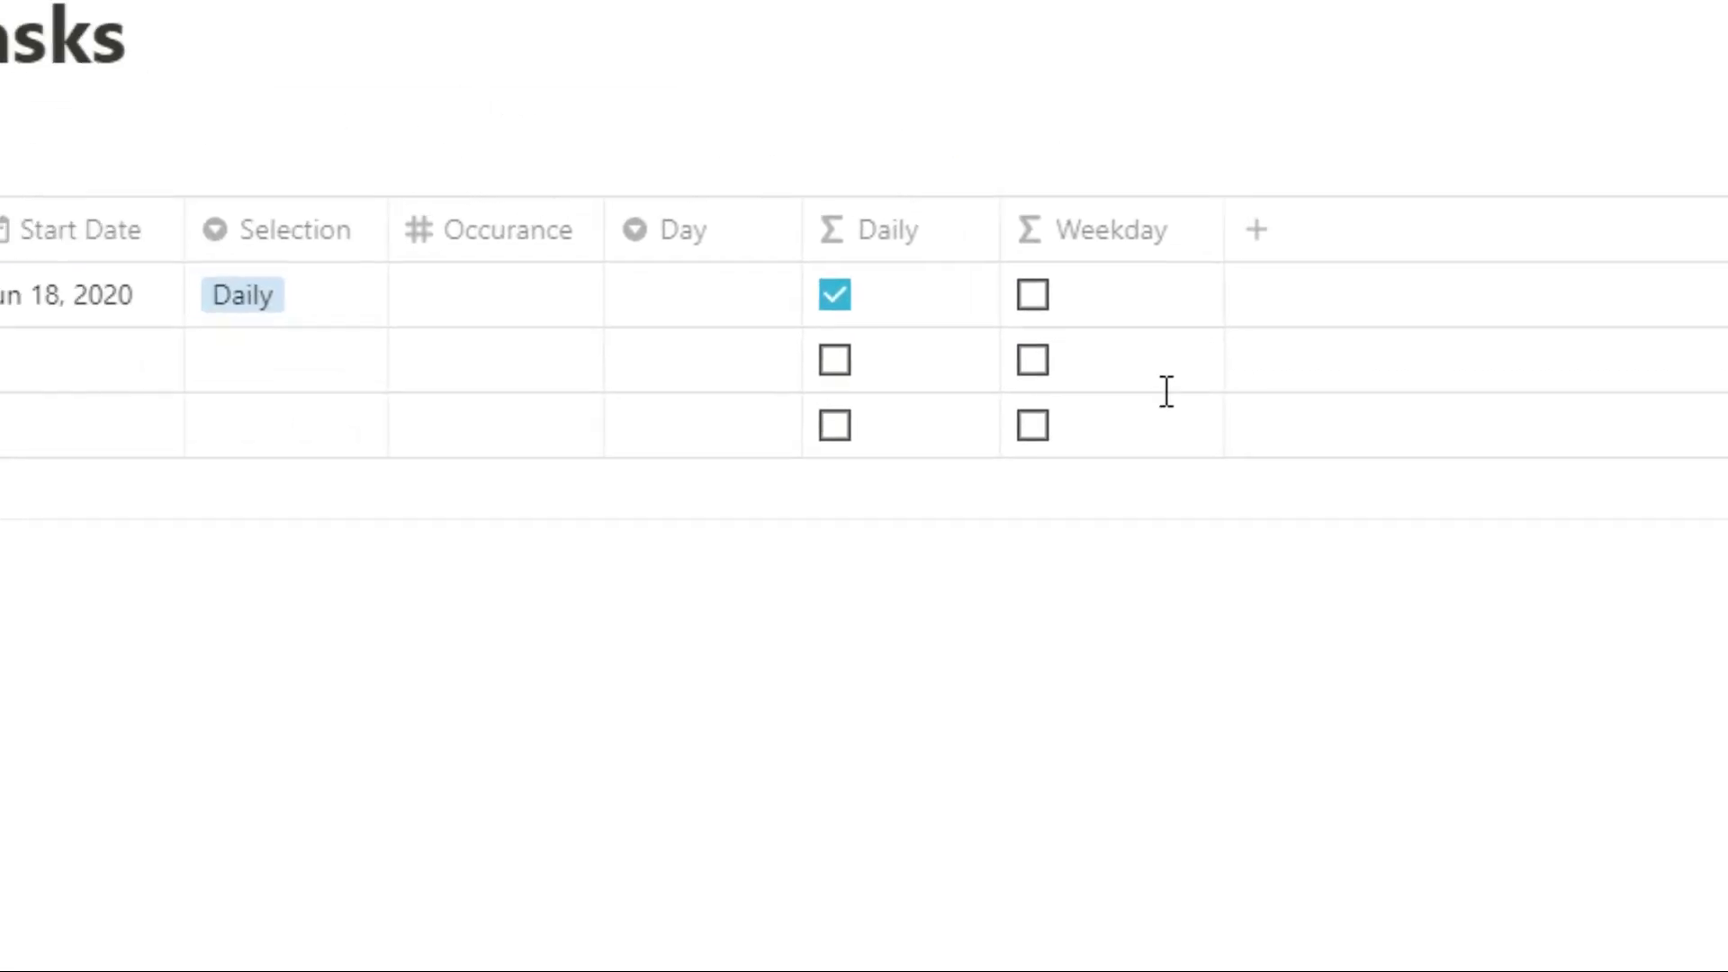
Set the first task's Selection to Weekly and its Day to Weekday
click(0, 44)
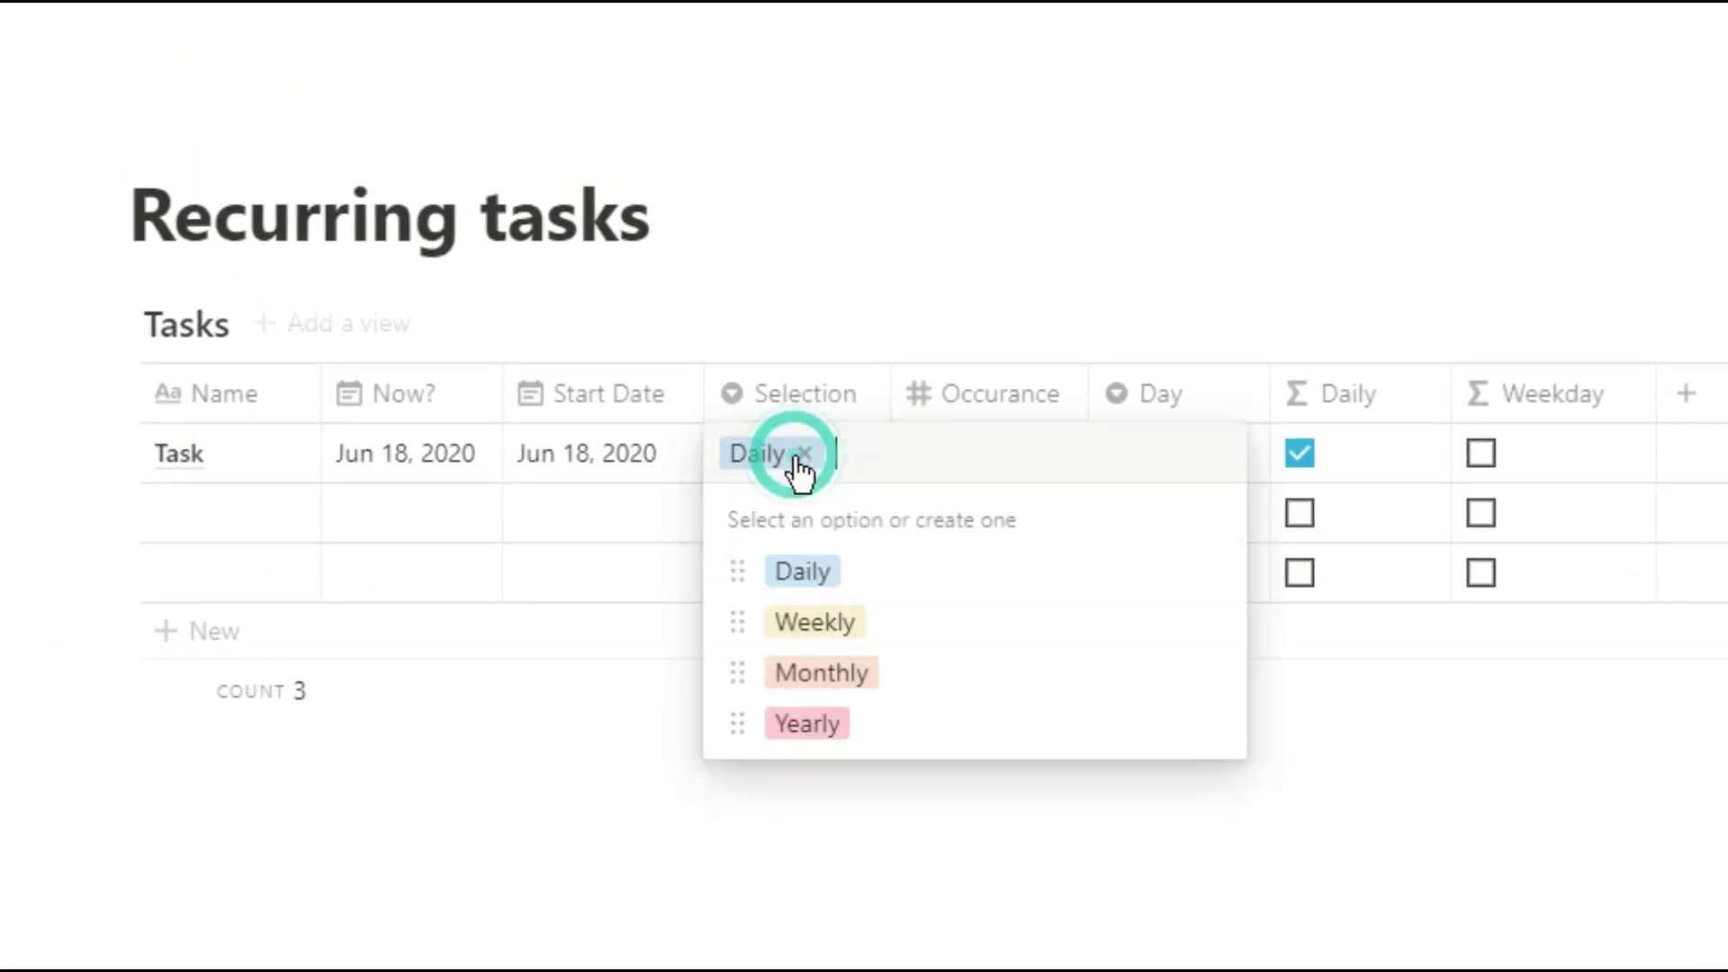
click(828, 622)
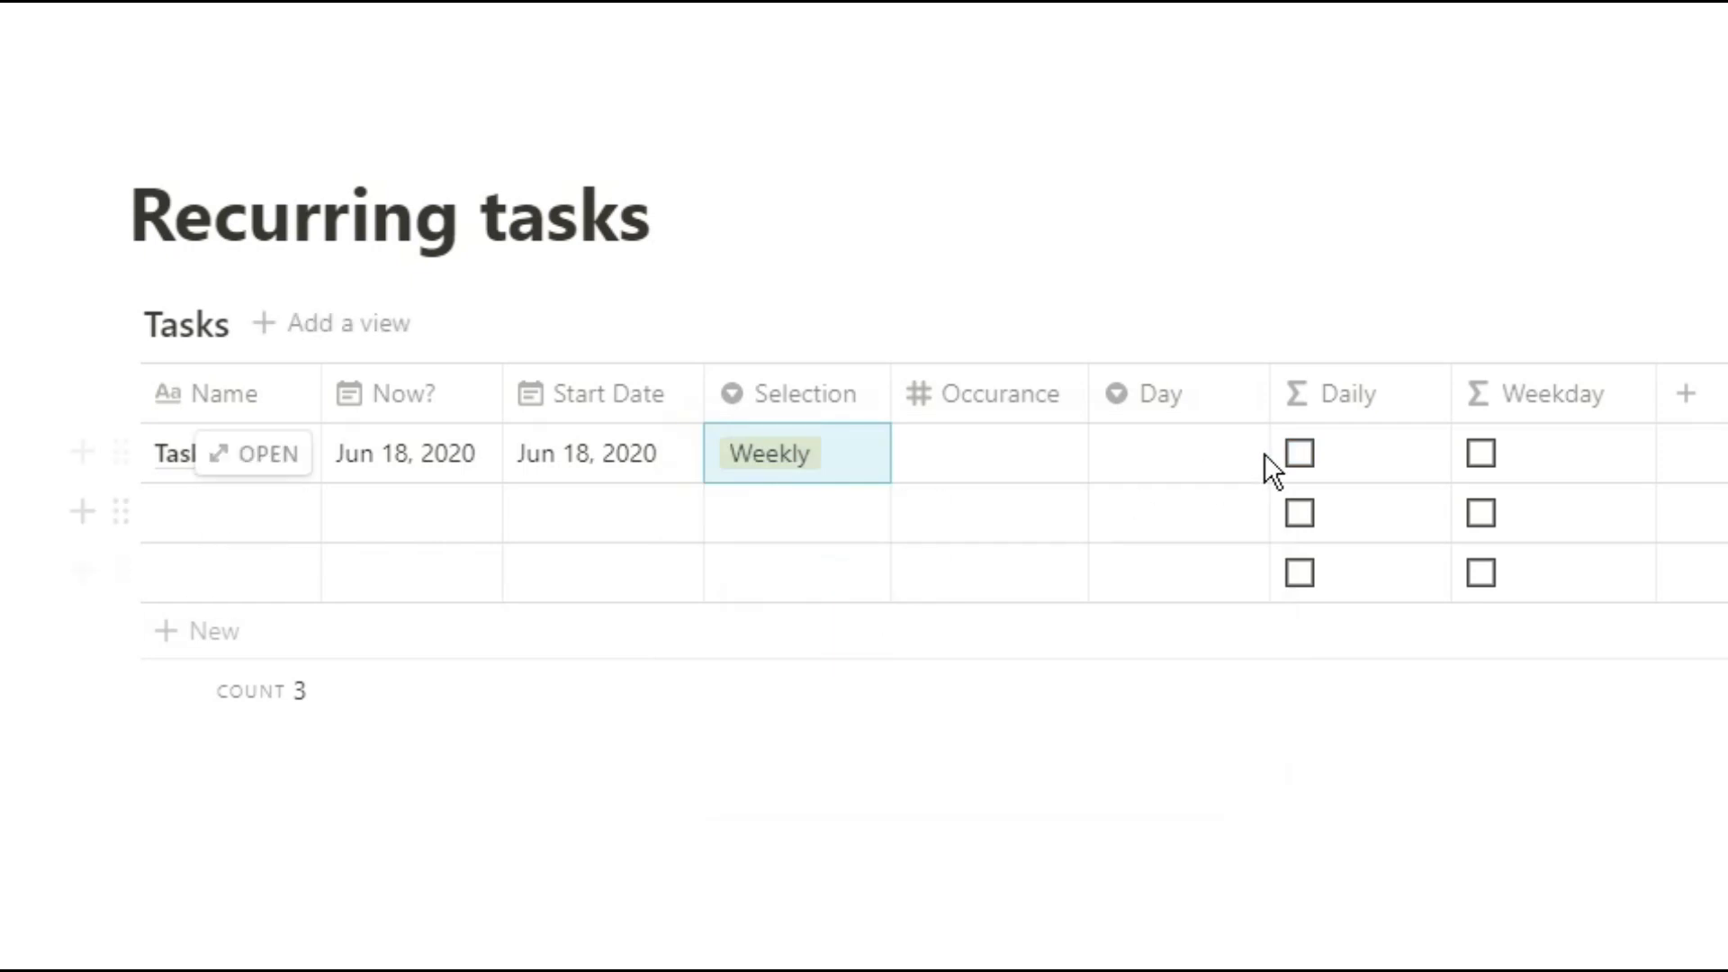
click(1191, 450)
click(1239, 932)
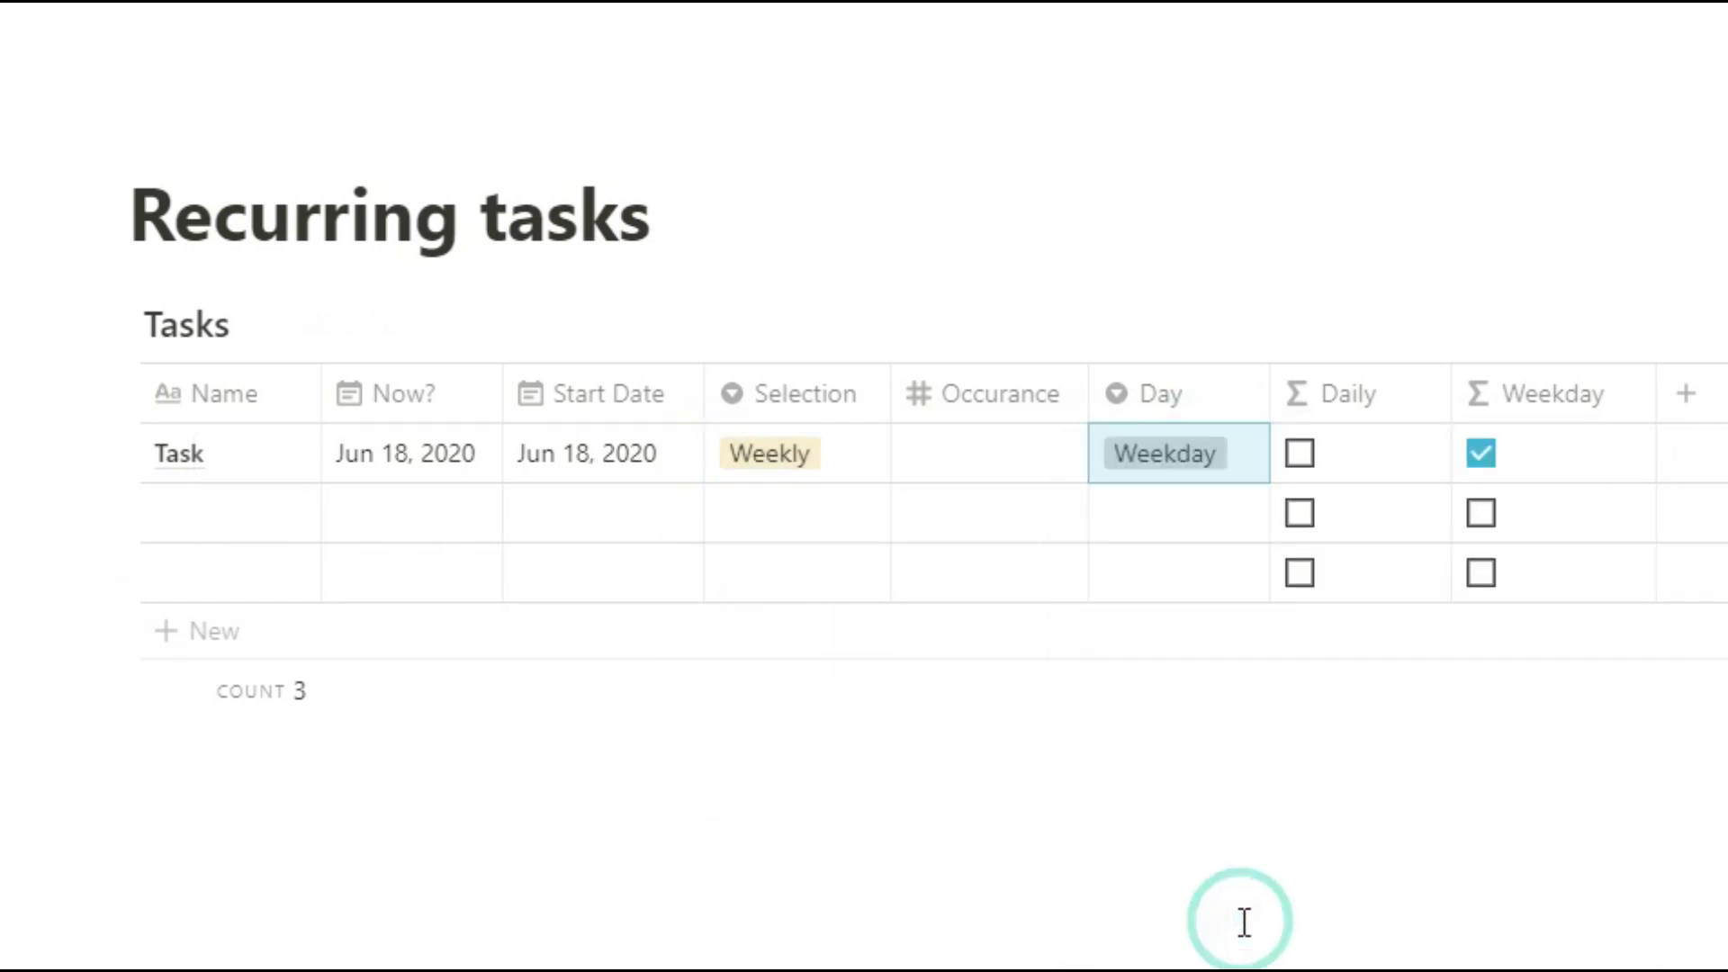
Test the Weekday formula by trying other days of the week as the first task's Now? date, returning to Jun 18, 2020
click(450, 459)
click(604, 707)
click(662, 706)
click(720, 707)
click(489, 707)
click(430, 706)
click(372, 706)
click(546, 707)
click(1127, 516)
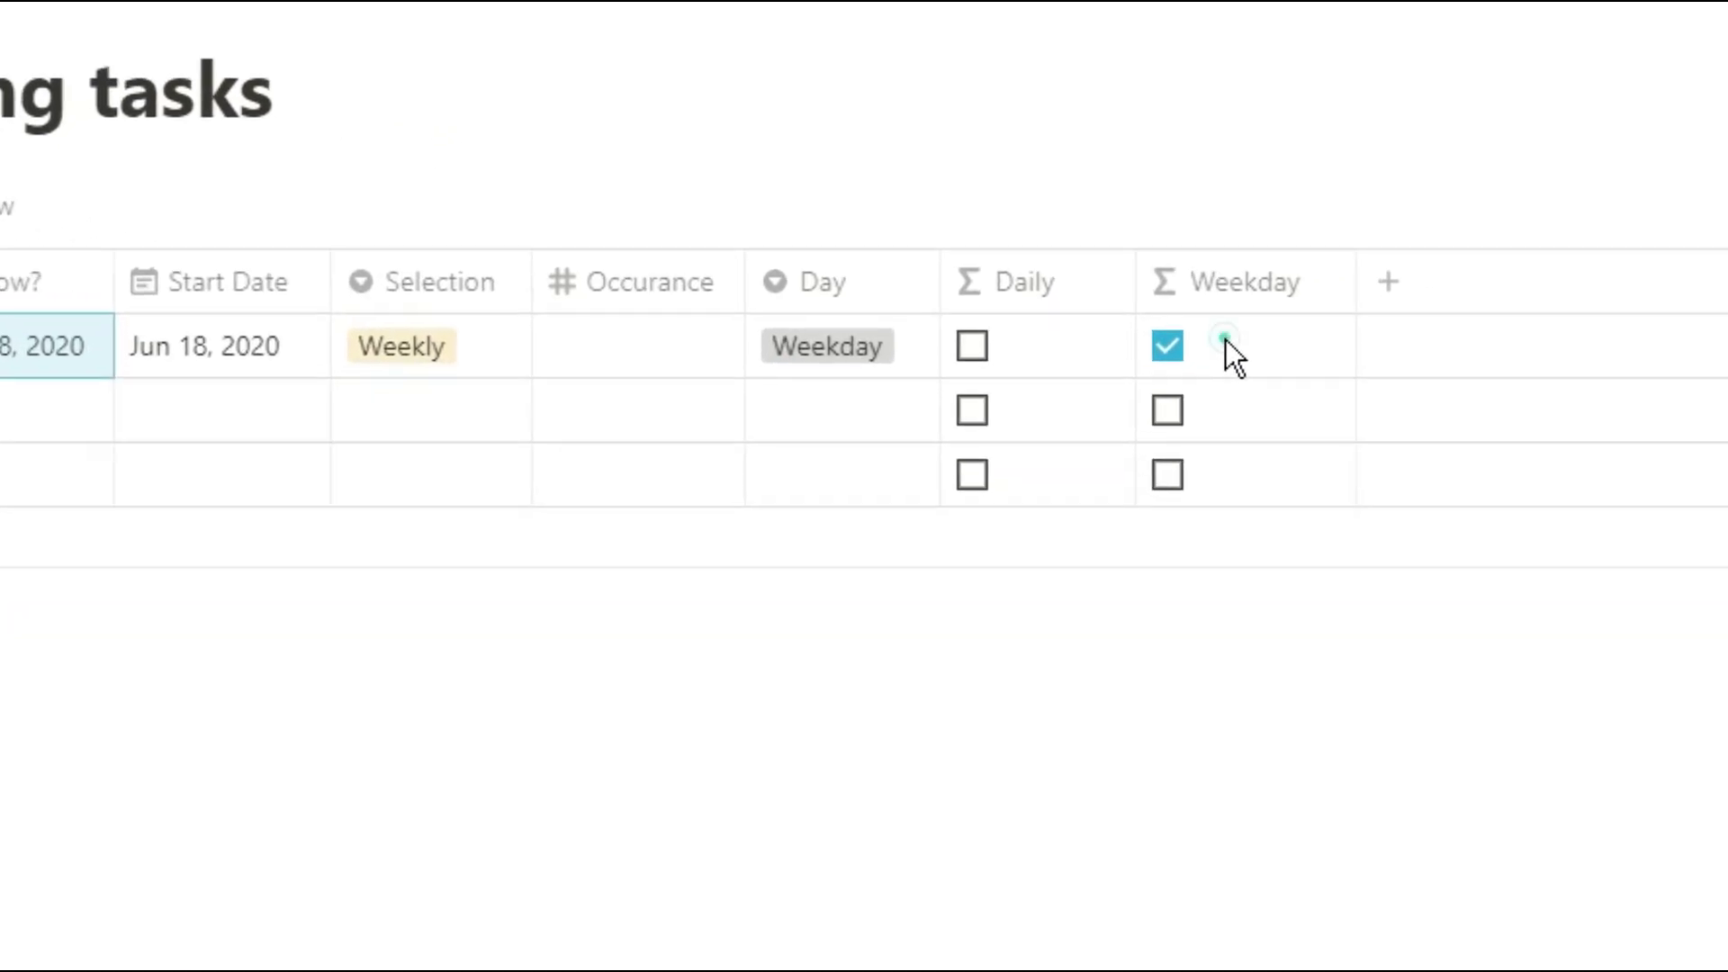
Extend the Weekday formula with the conditional ?day(prop("Now?"))==1:false after the existing and() expression
click(1502, 448)
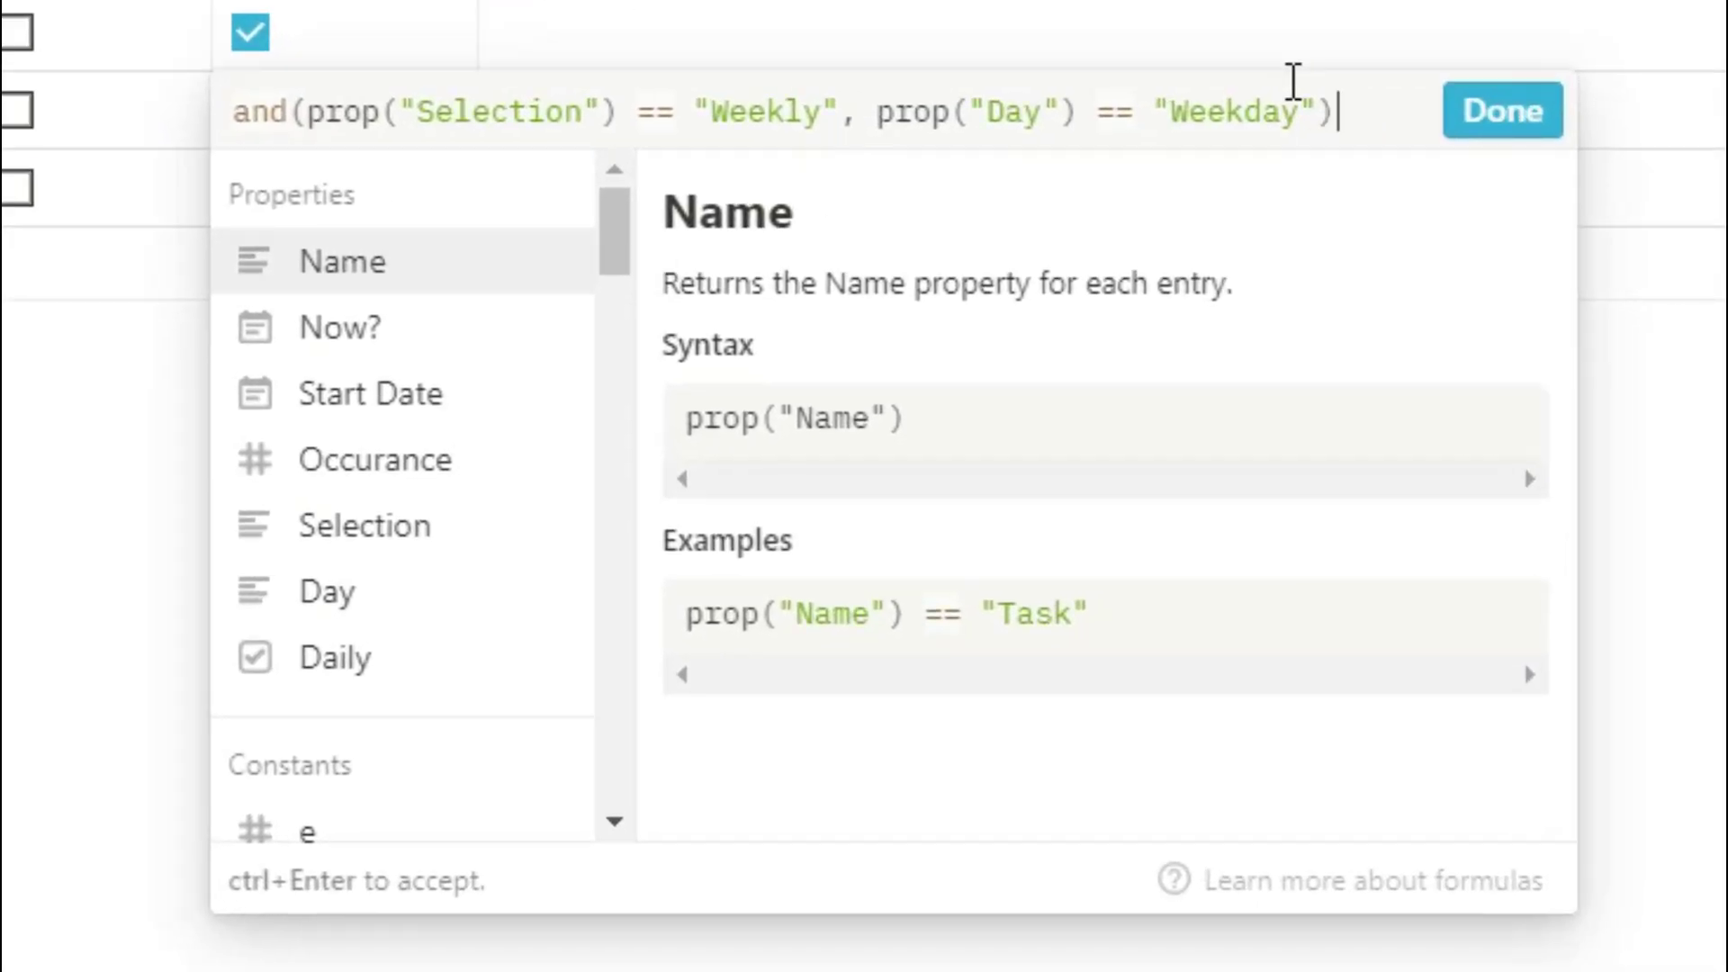
text(?)
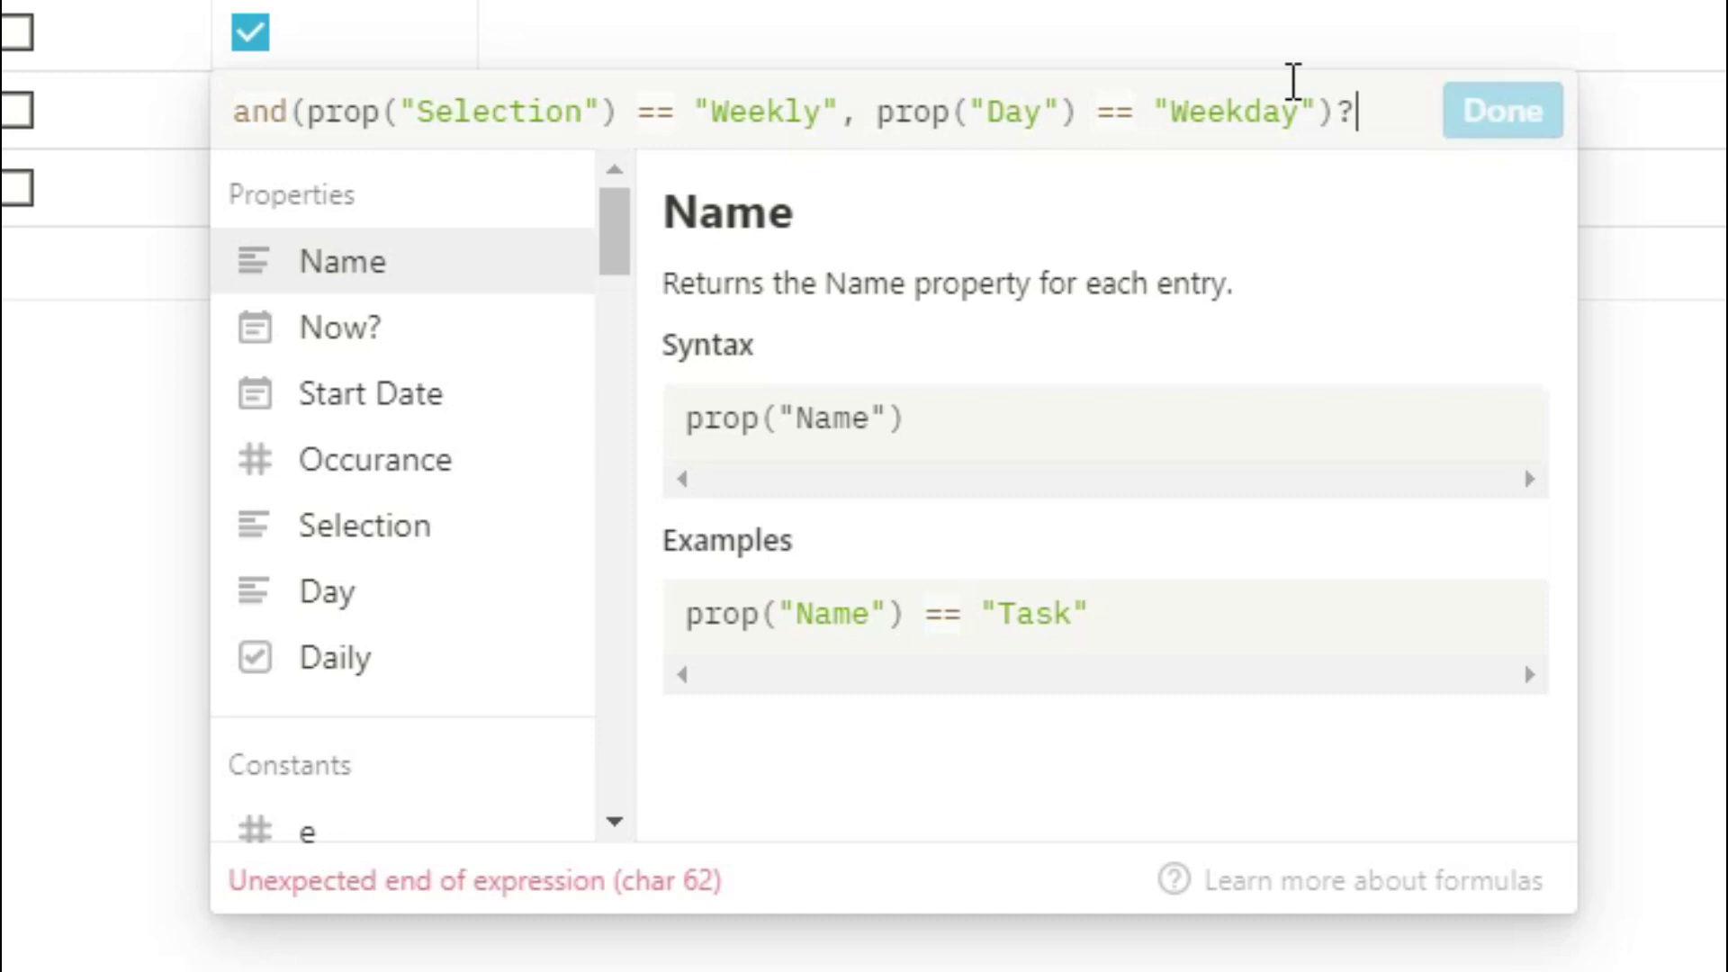
text(day()
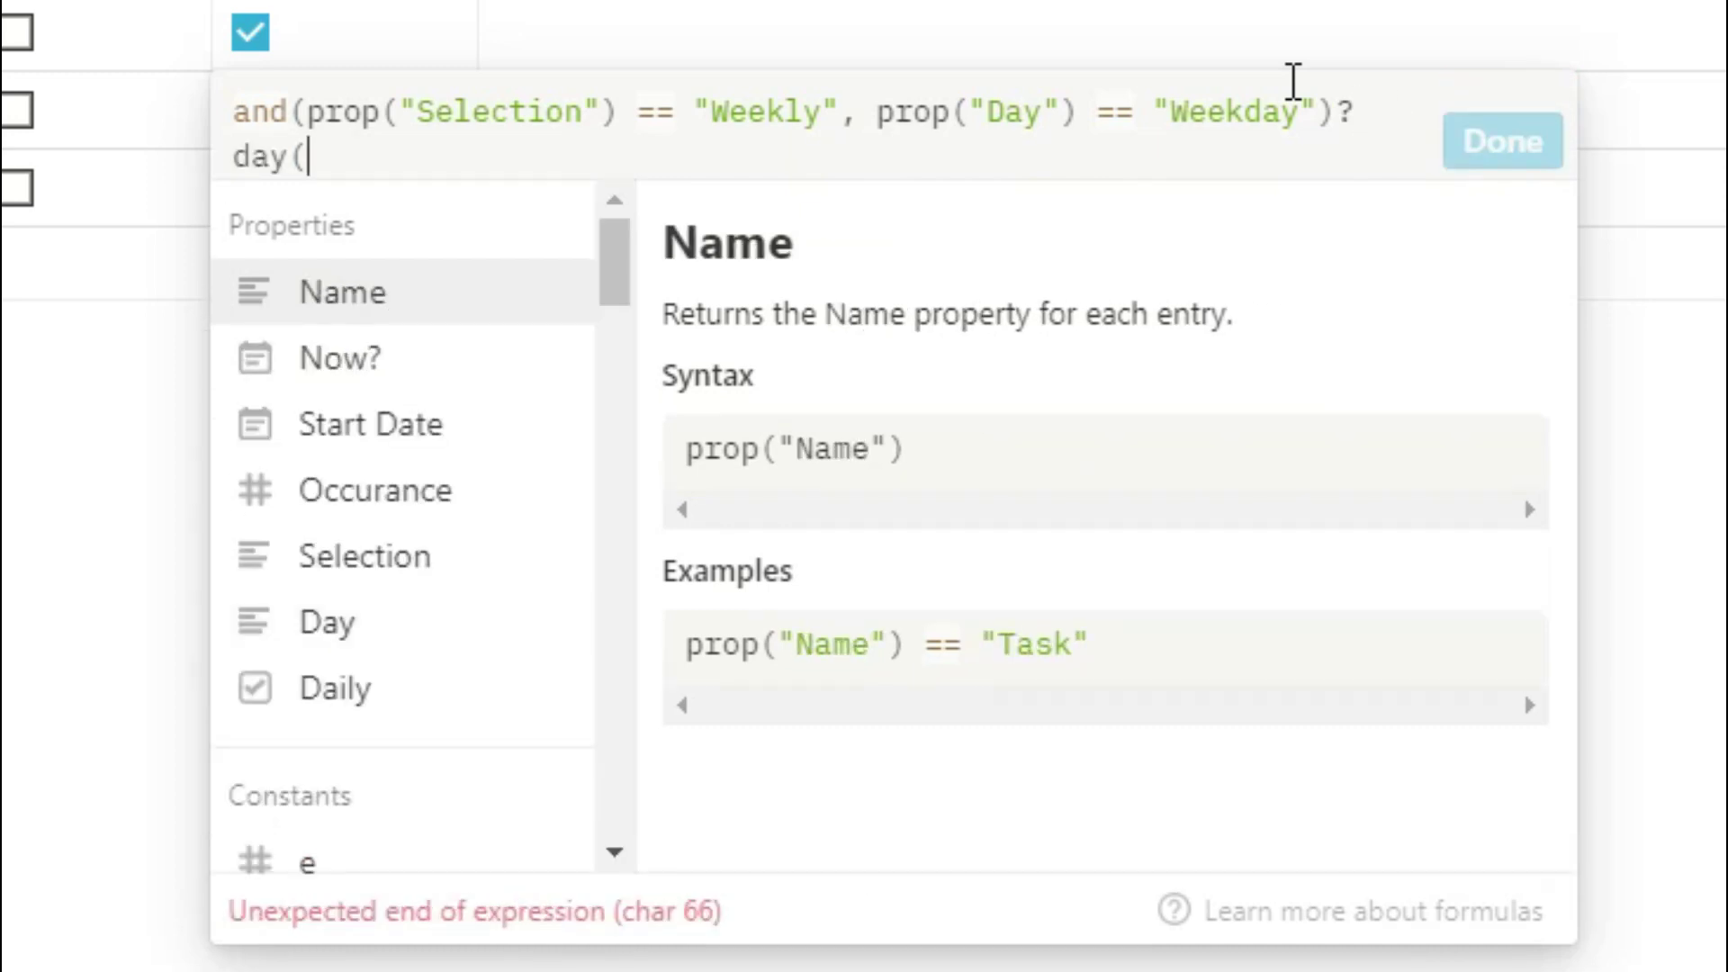
click(450, 368)
text()==1)
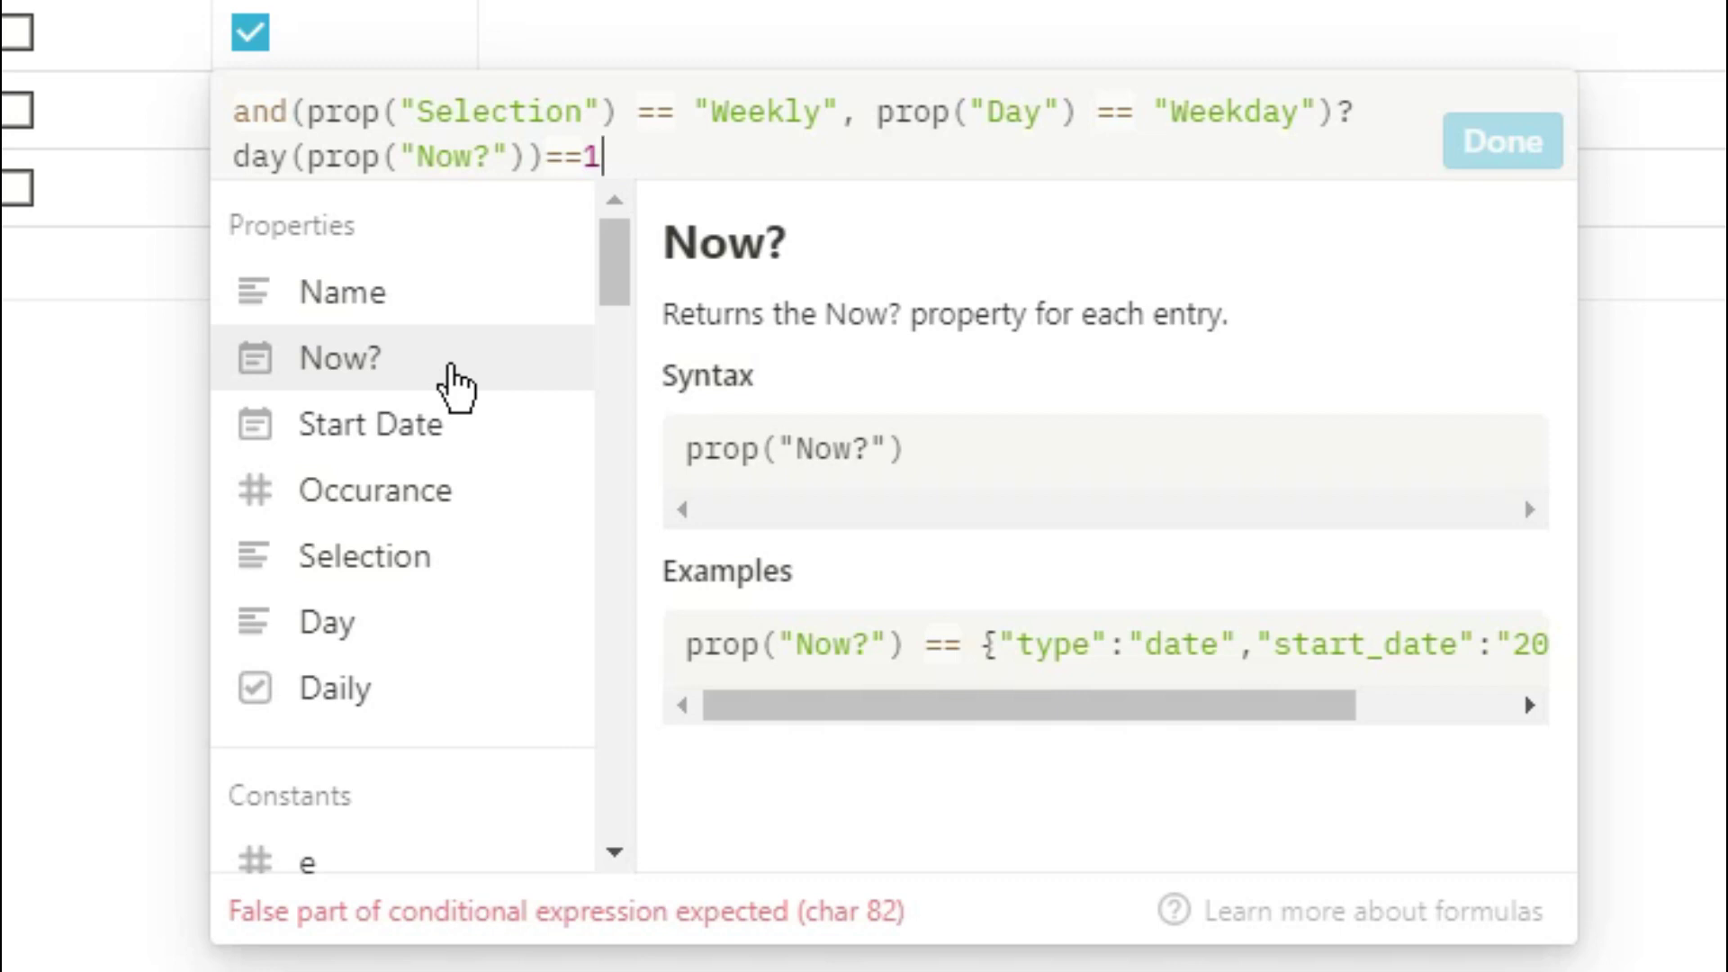
text(:false)
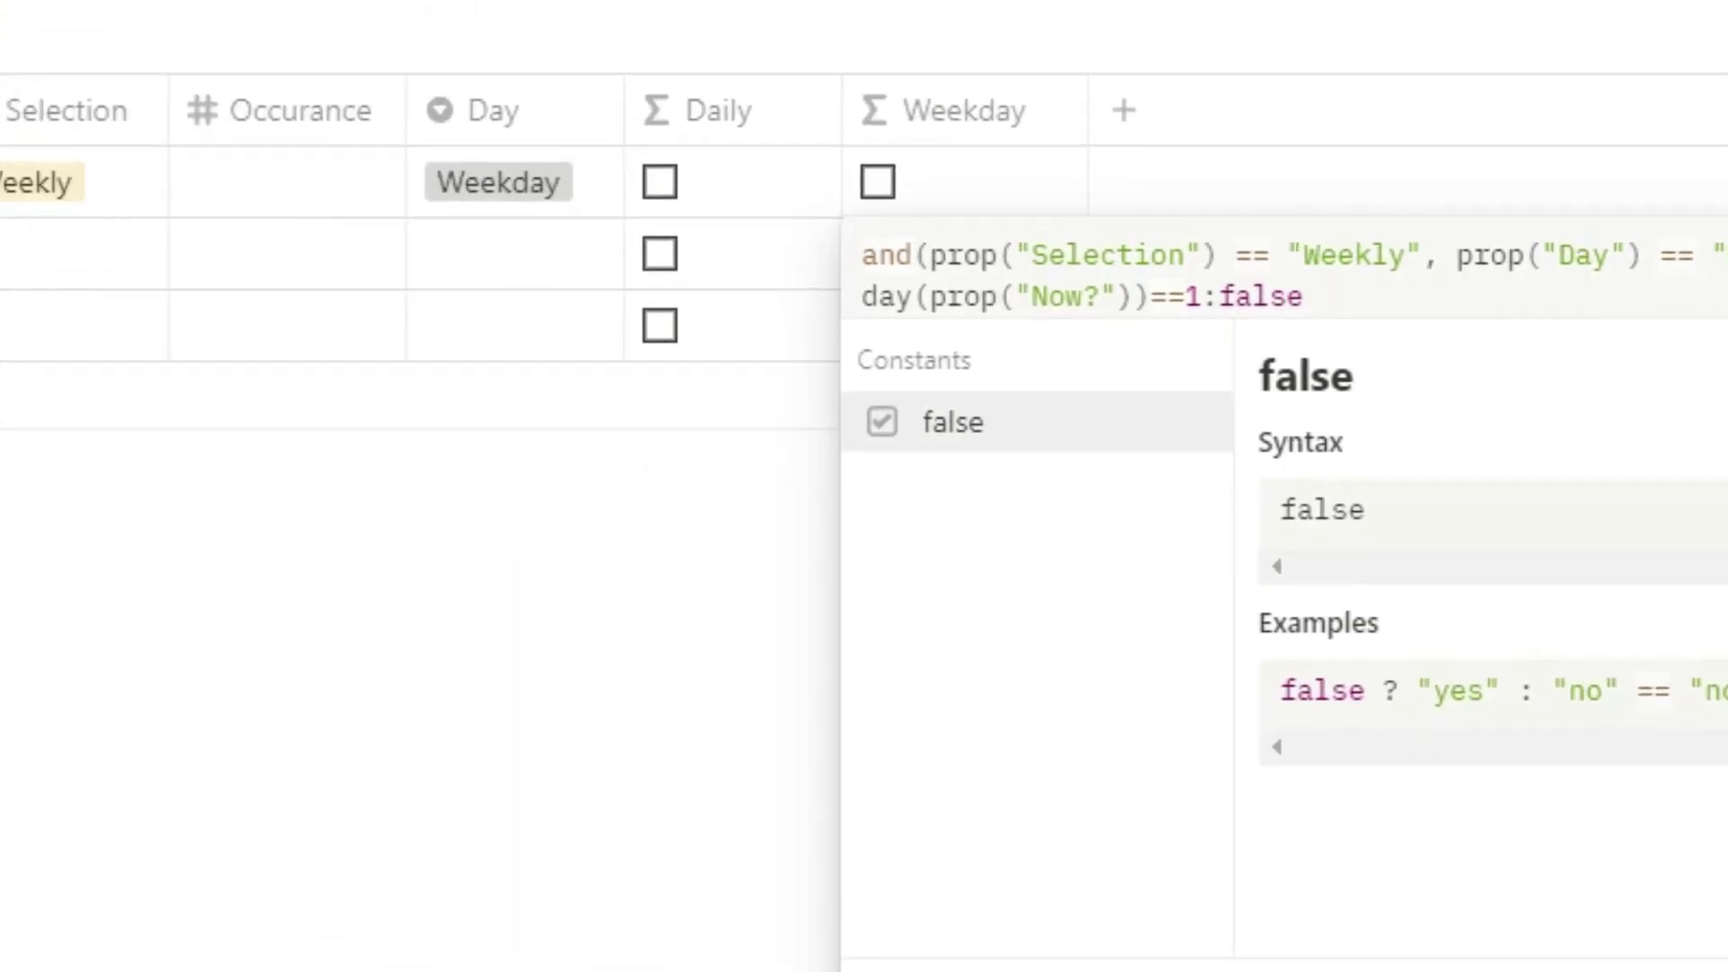
key(Escape)
Test the Monday condition by setting the first task's Now? date to Jun 15 and Jun 16, 2020
click(382, 349)
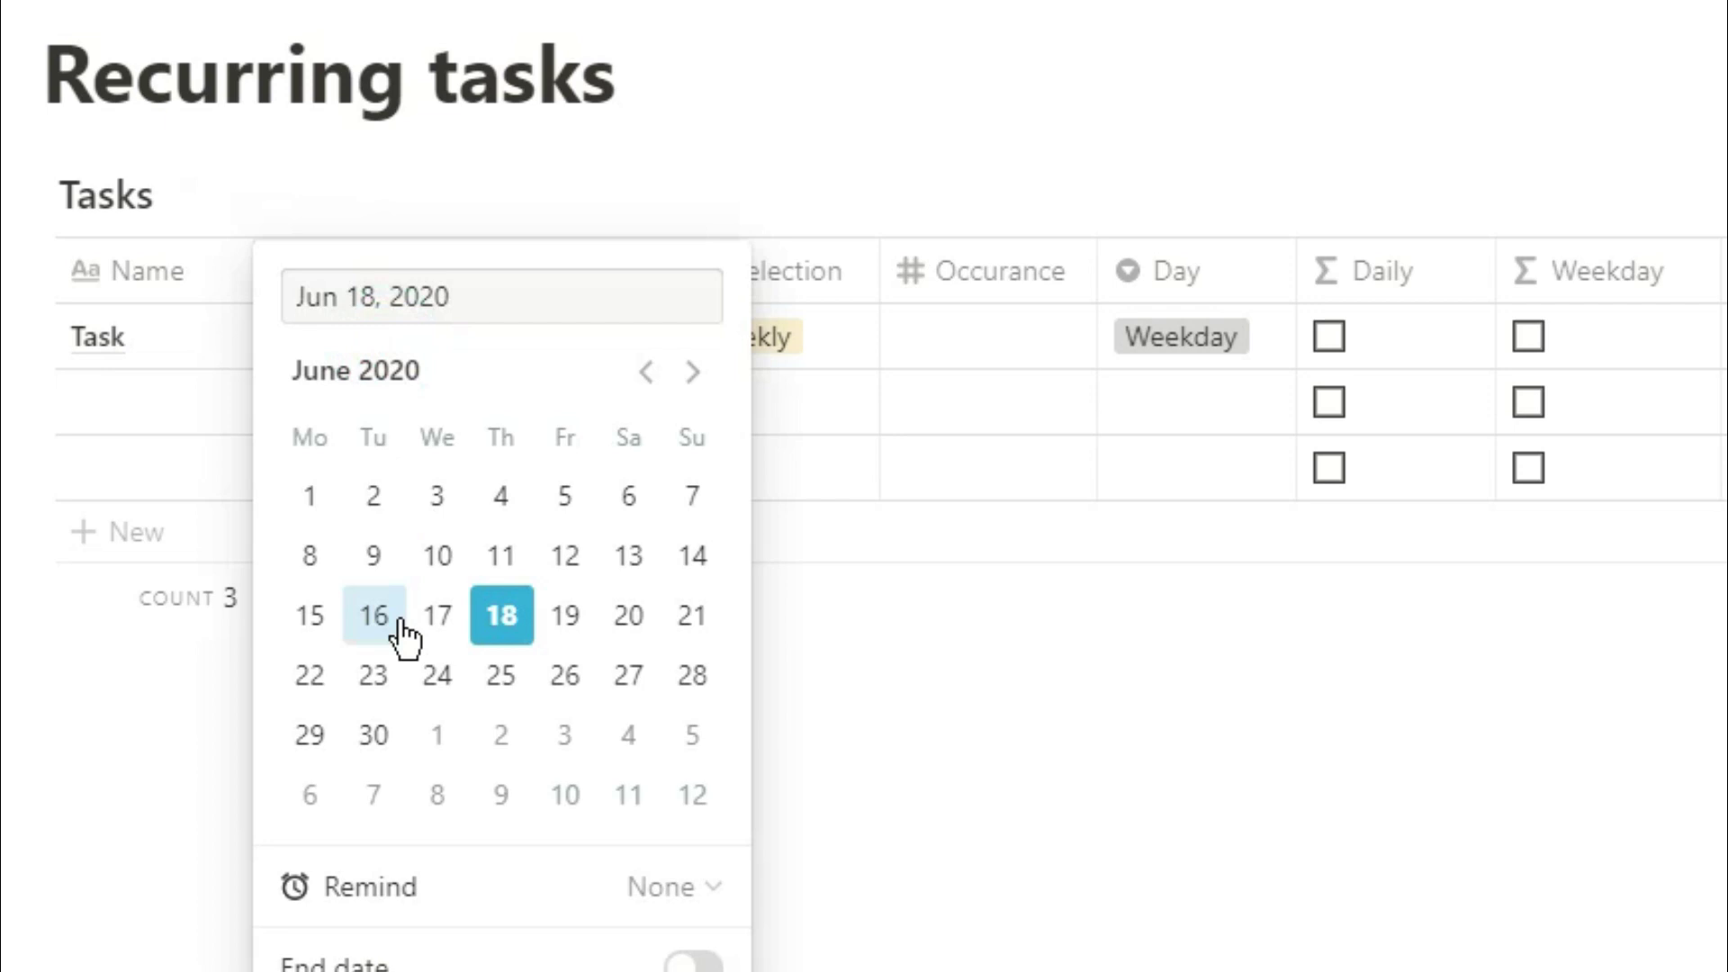
click(322, 621)
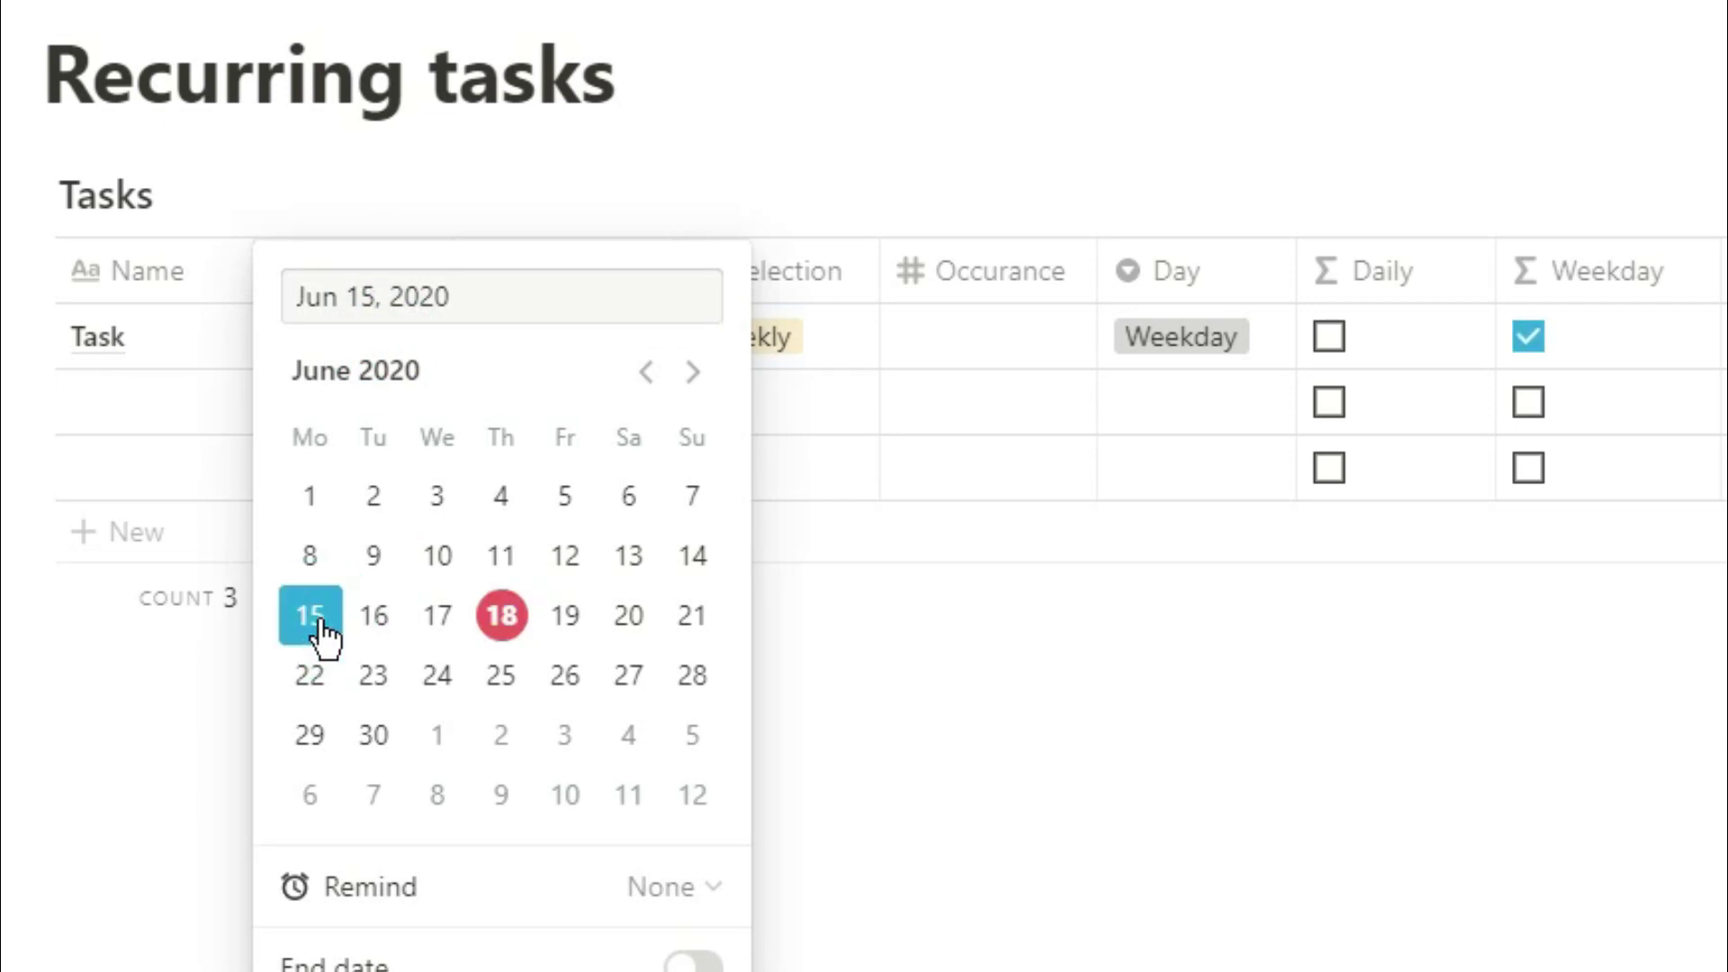
click(376, 630)
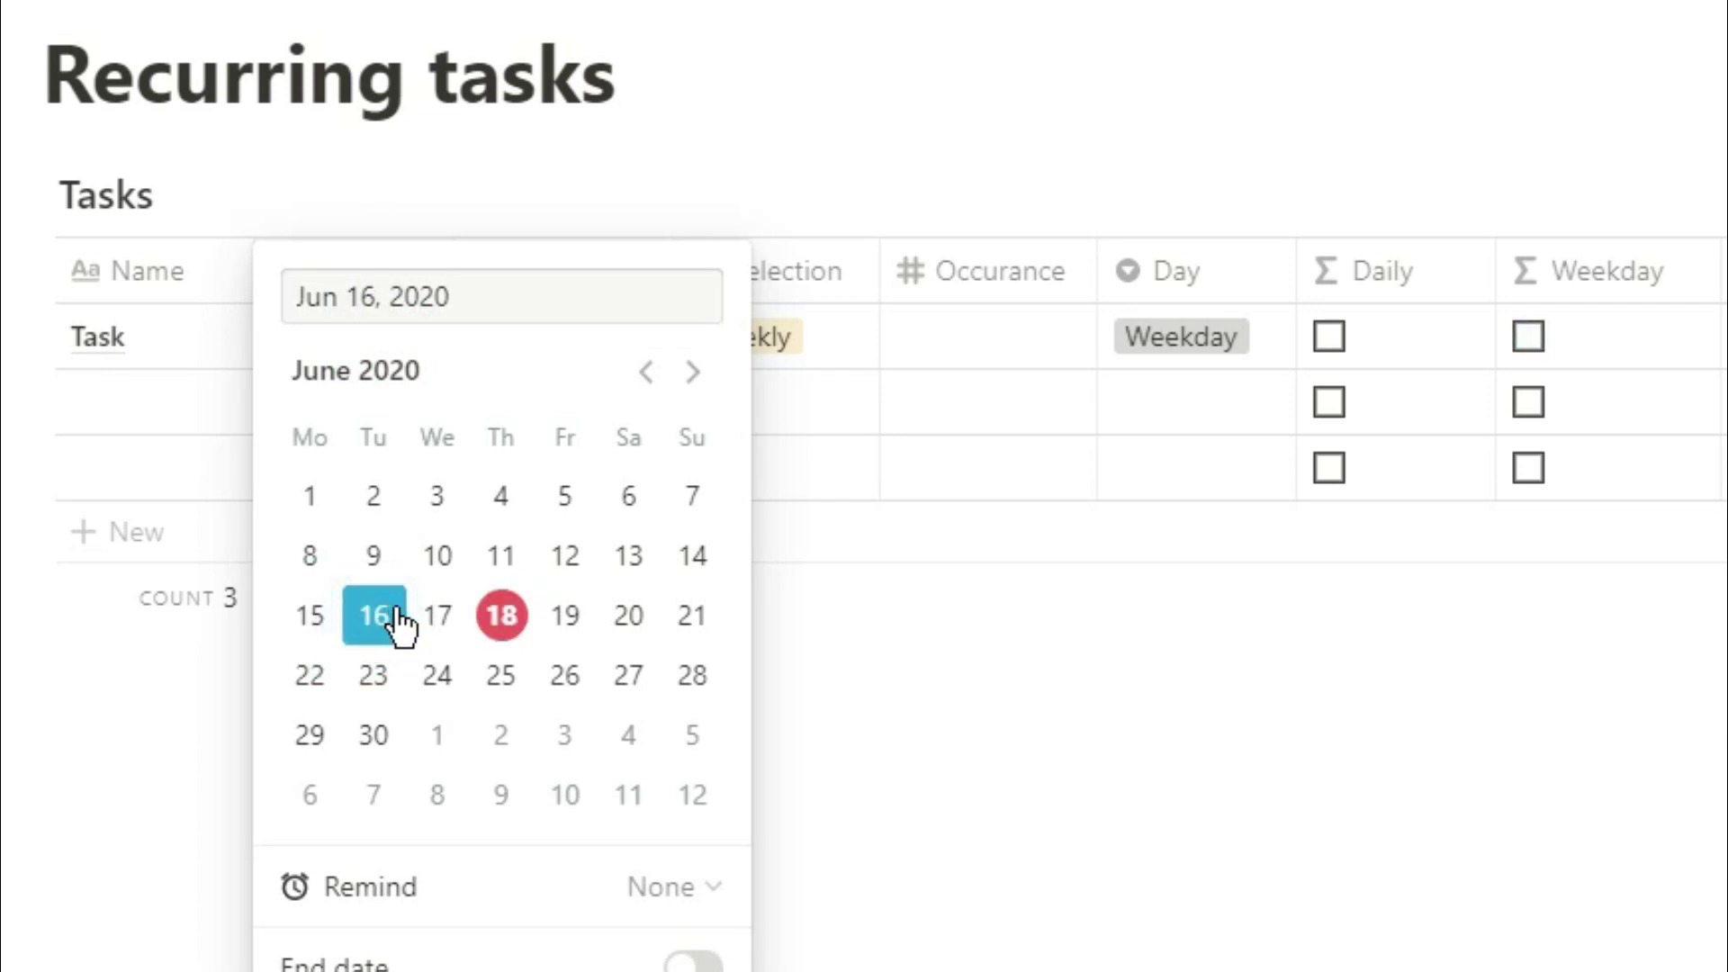
Change the true branch of the Weekday formula to or(day(prop("Now?")) == 1,day(prop("Now?")) == 2)
click(1620, 358)
click(1621, 358)
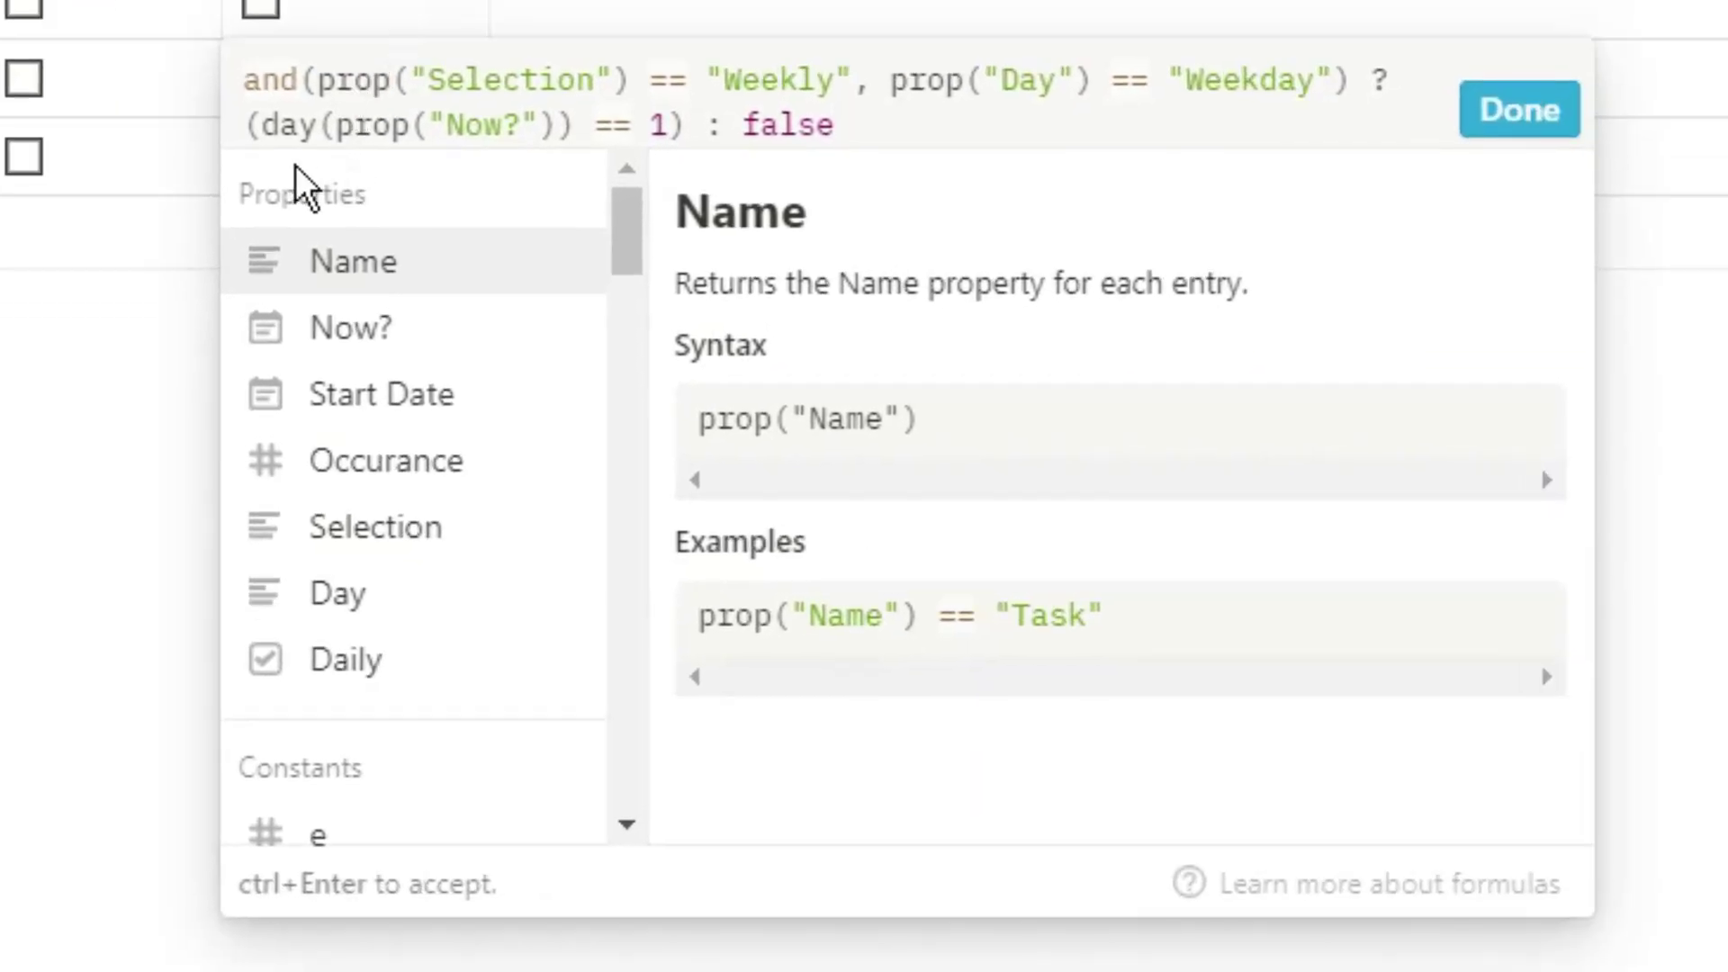
click(250, 124)
text(or)
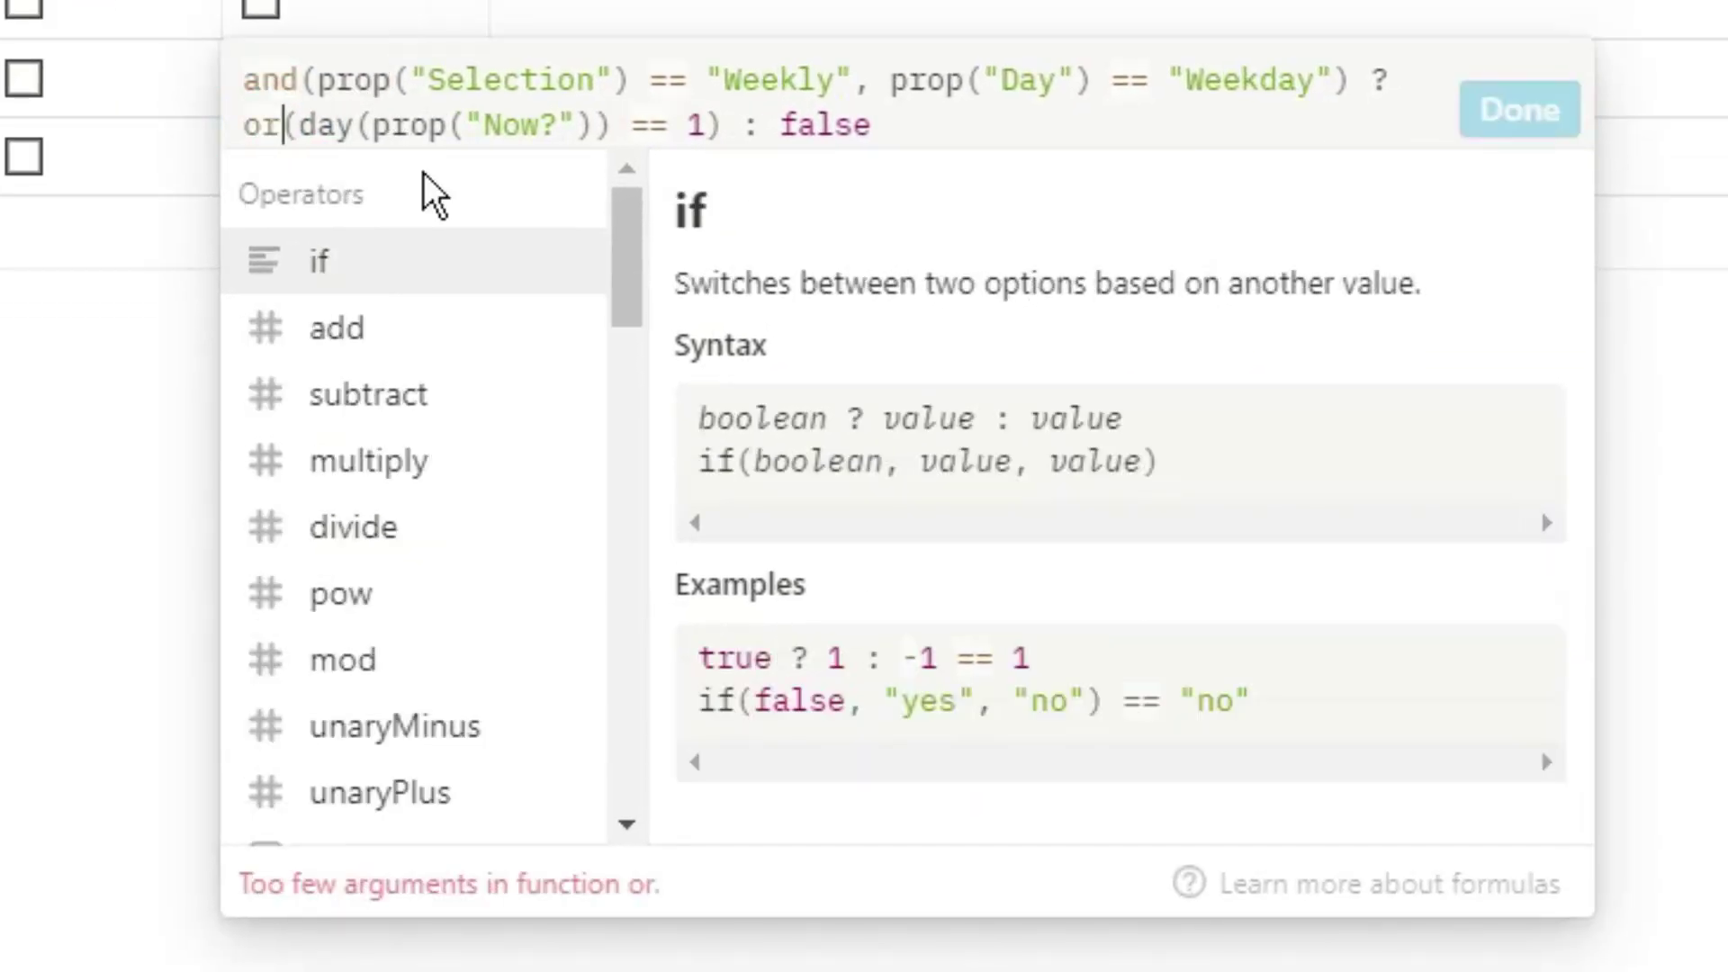
click(731, 126)
key(BackSpace)
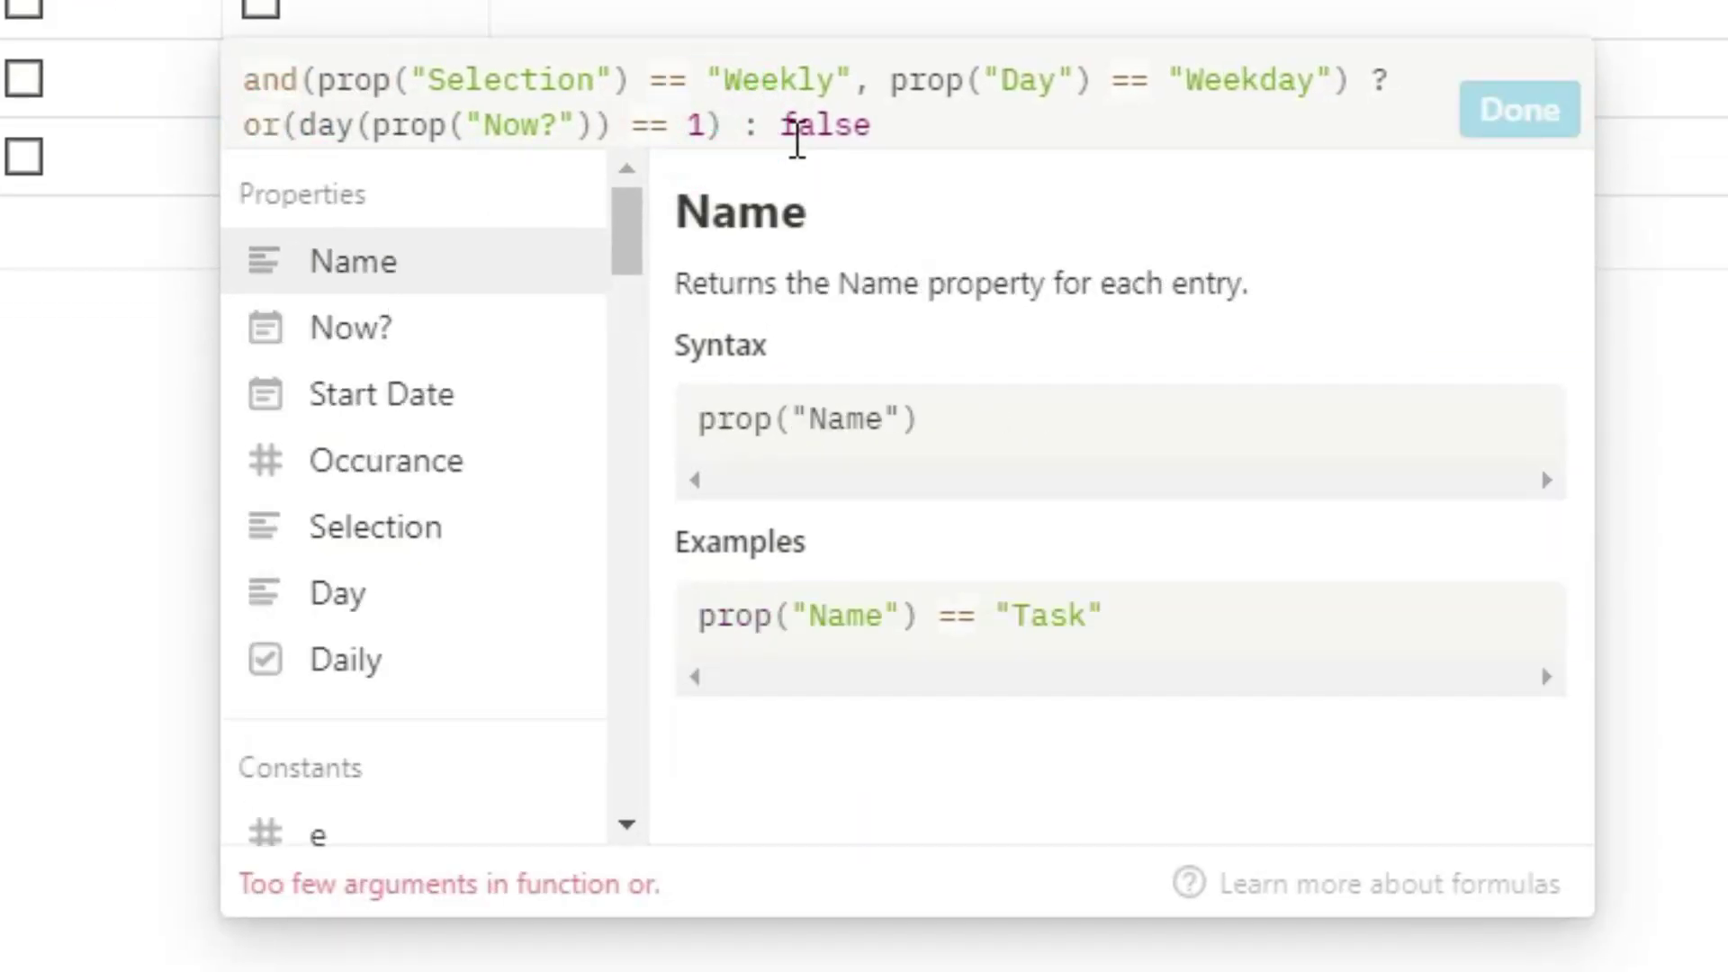
text(,)
drag(307, 115, 714, 115)
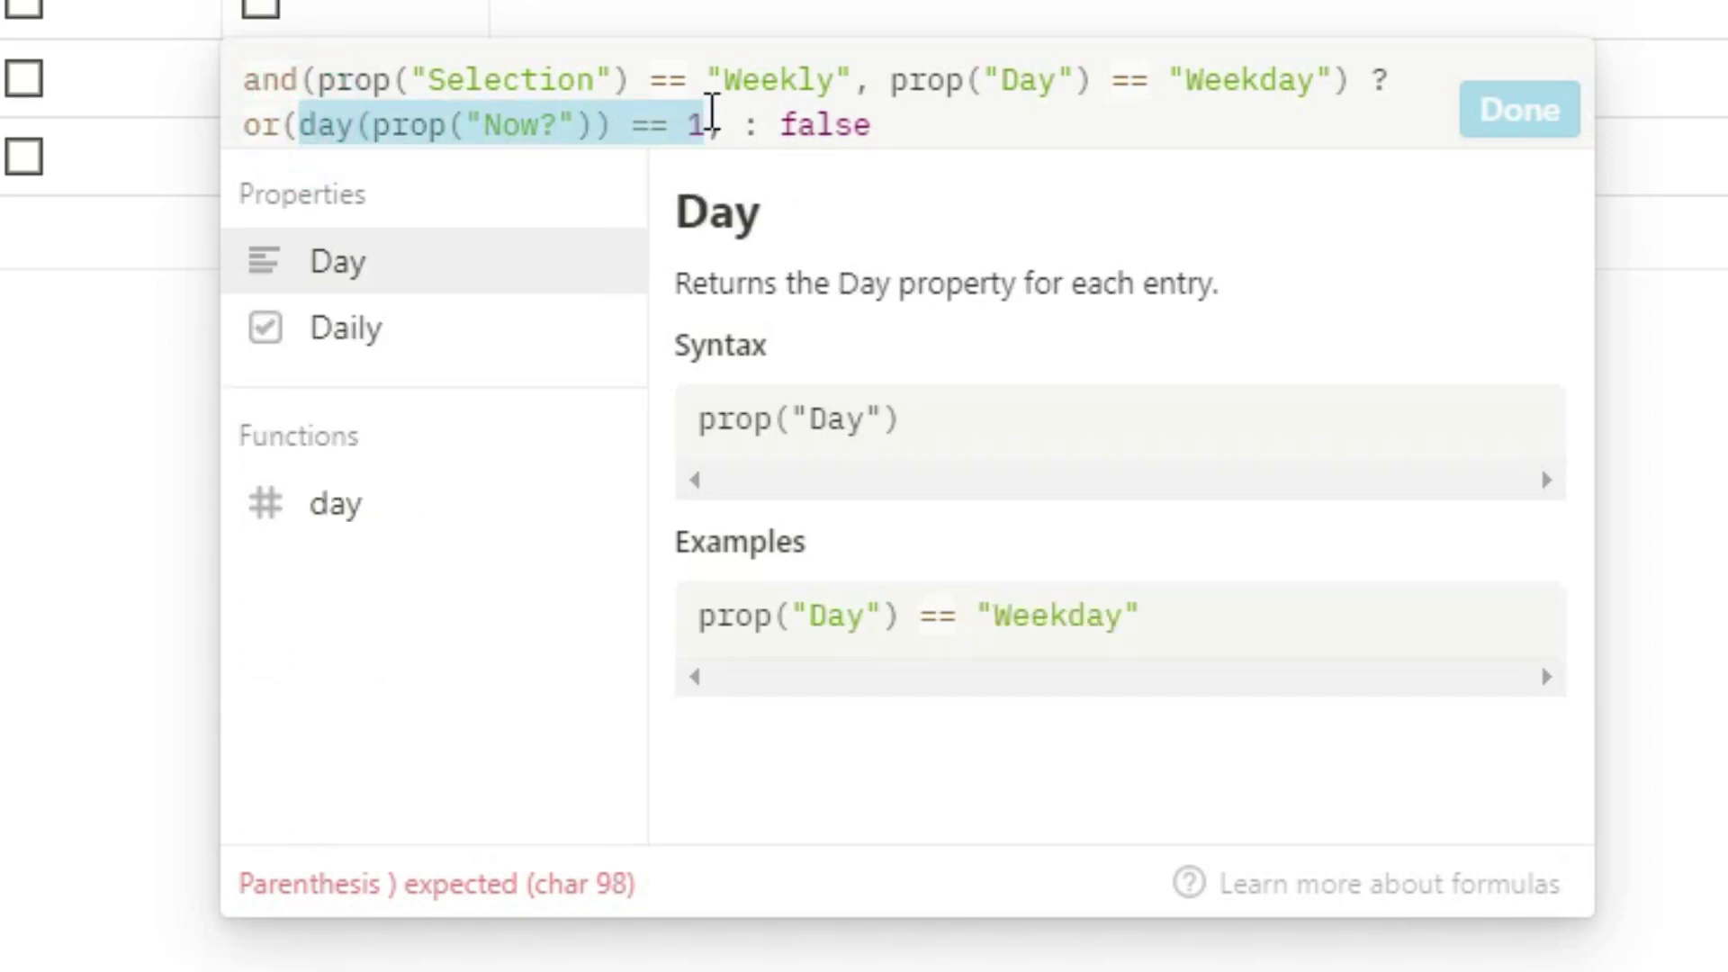
key(ctrl+c)
click(719, 124)
key(ctrl+v)
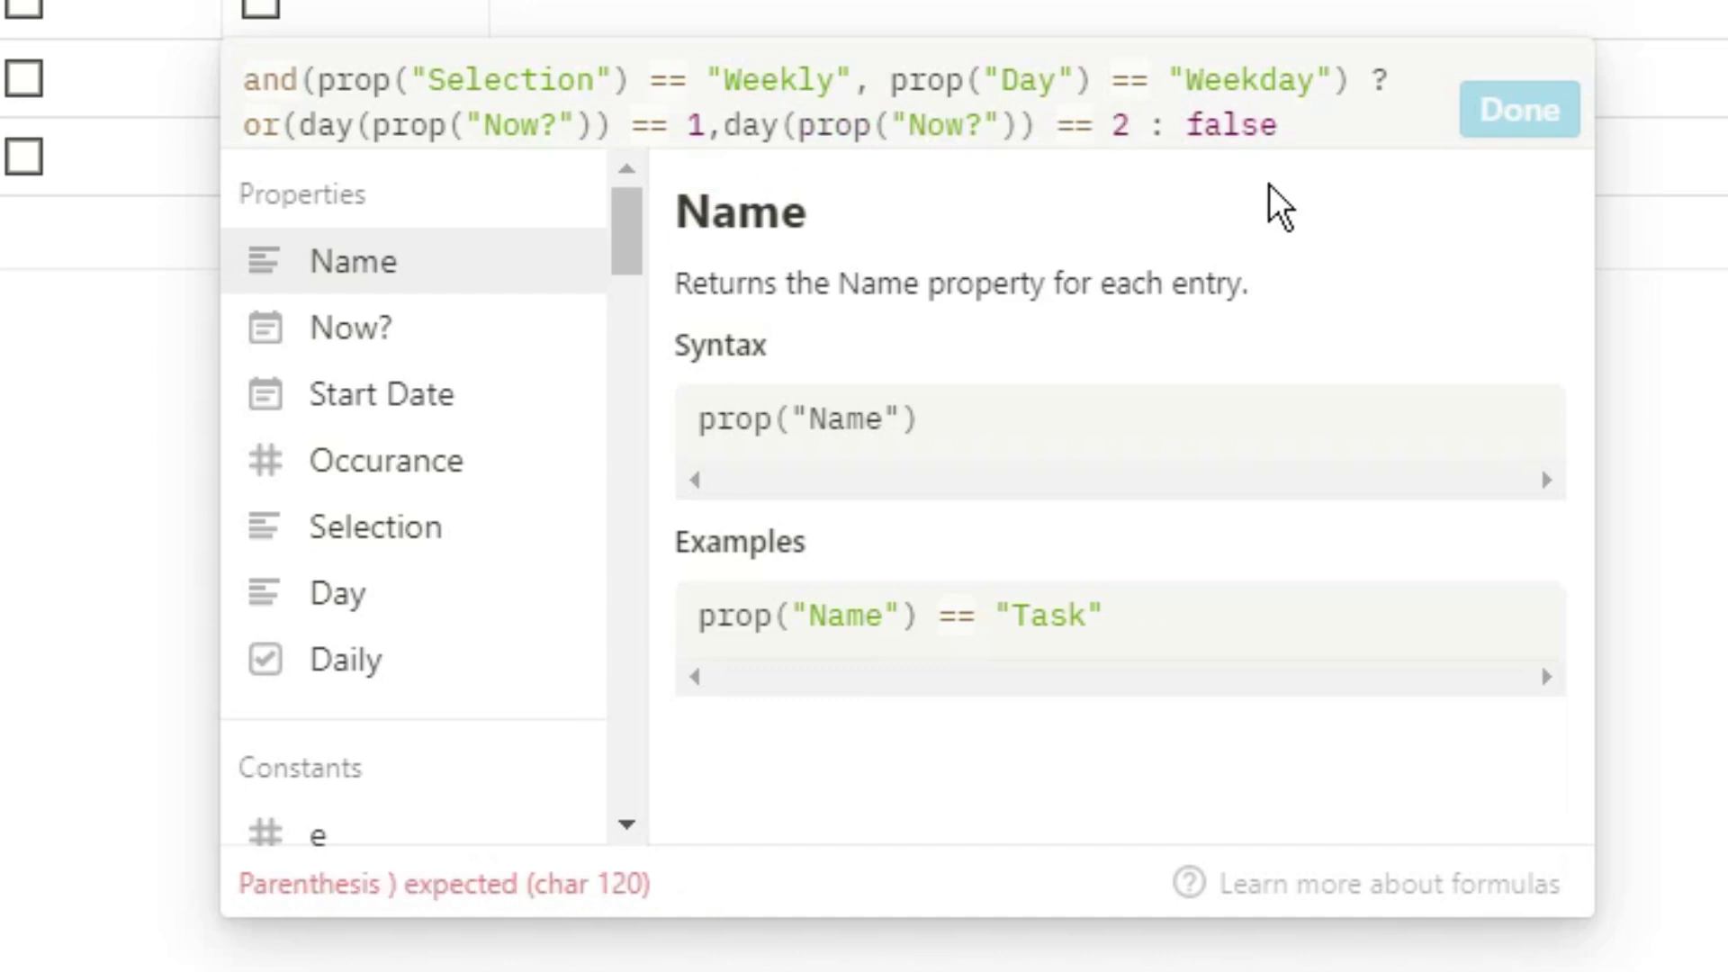
text())
click(1519, 110)
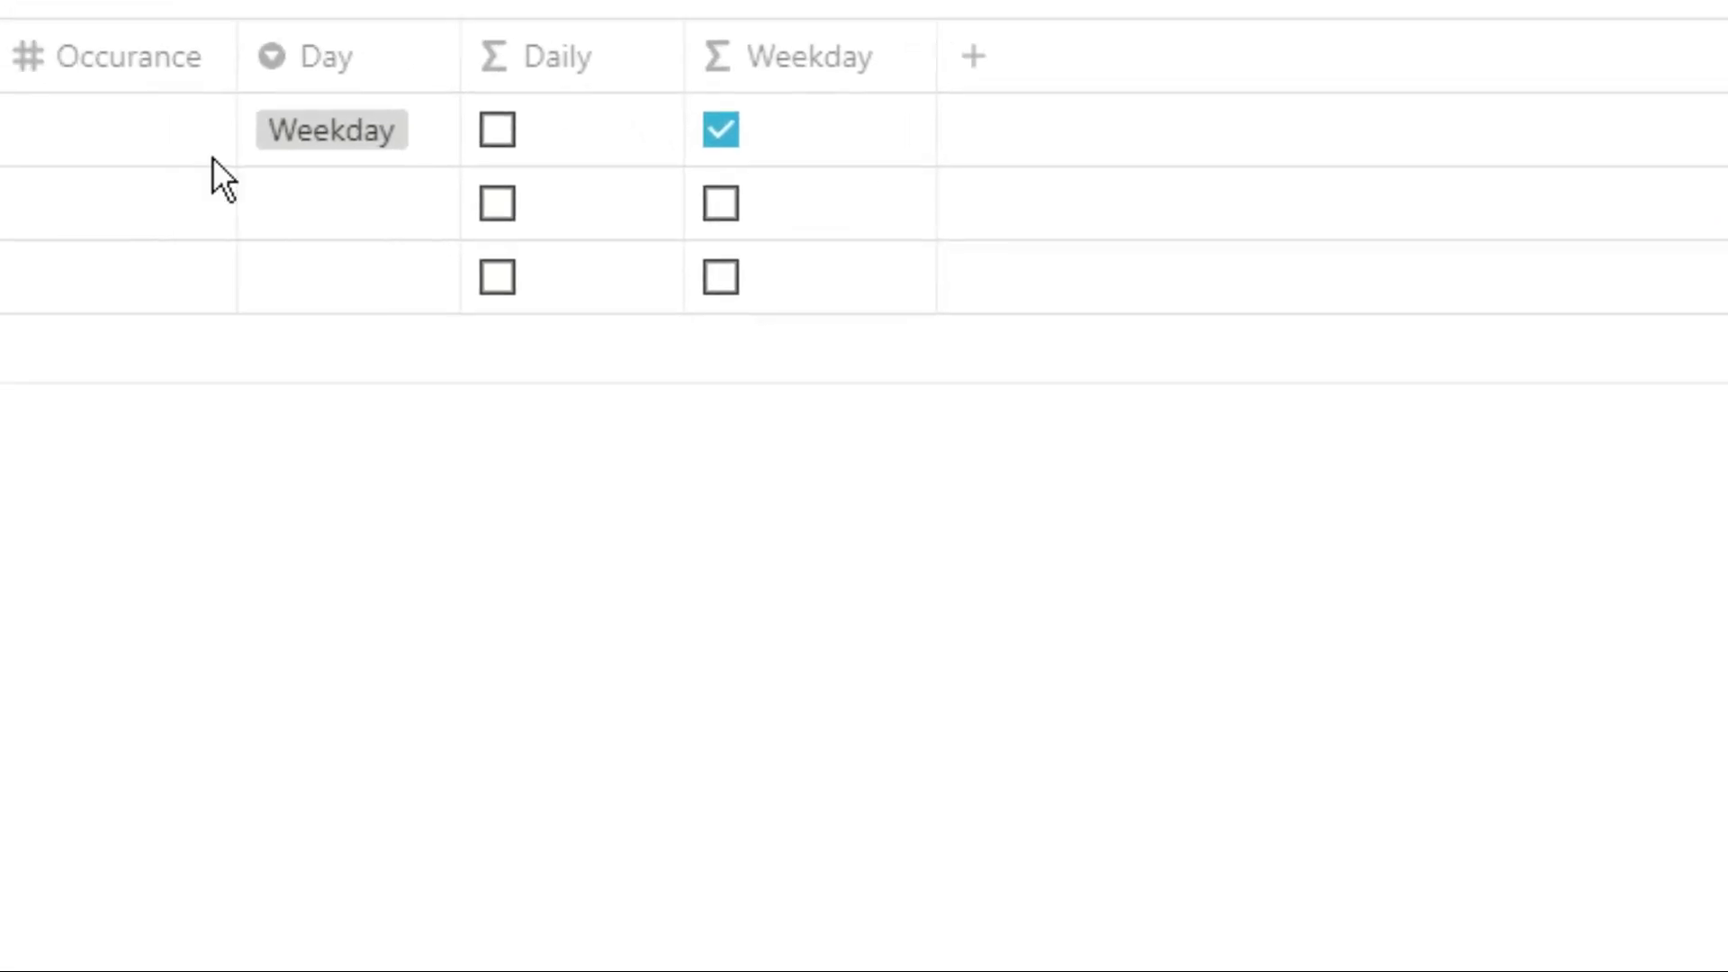
Test the first task's Now? date with Jun 15 and Jun 16, and set it to Jun 17, 2020
click(184, 333)
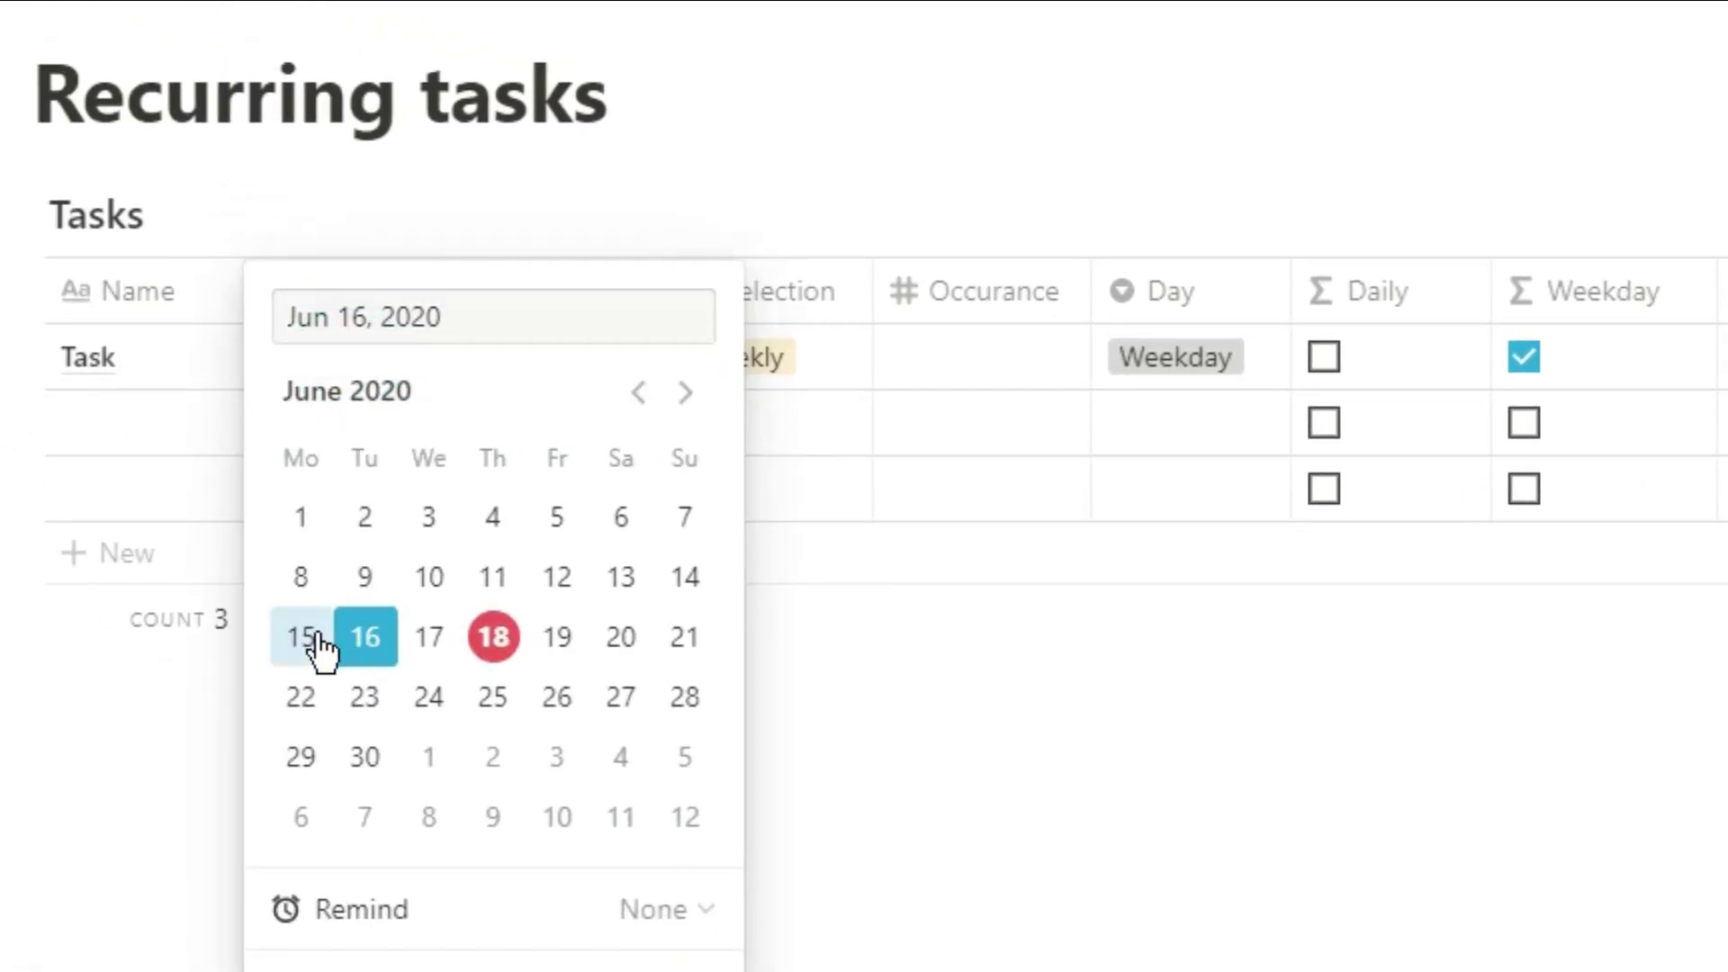
click(317, 644)
click(361, 648)
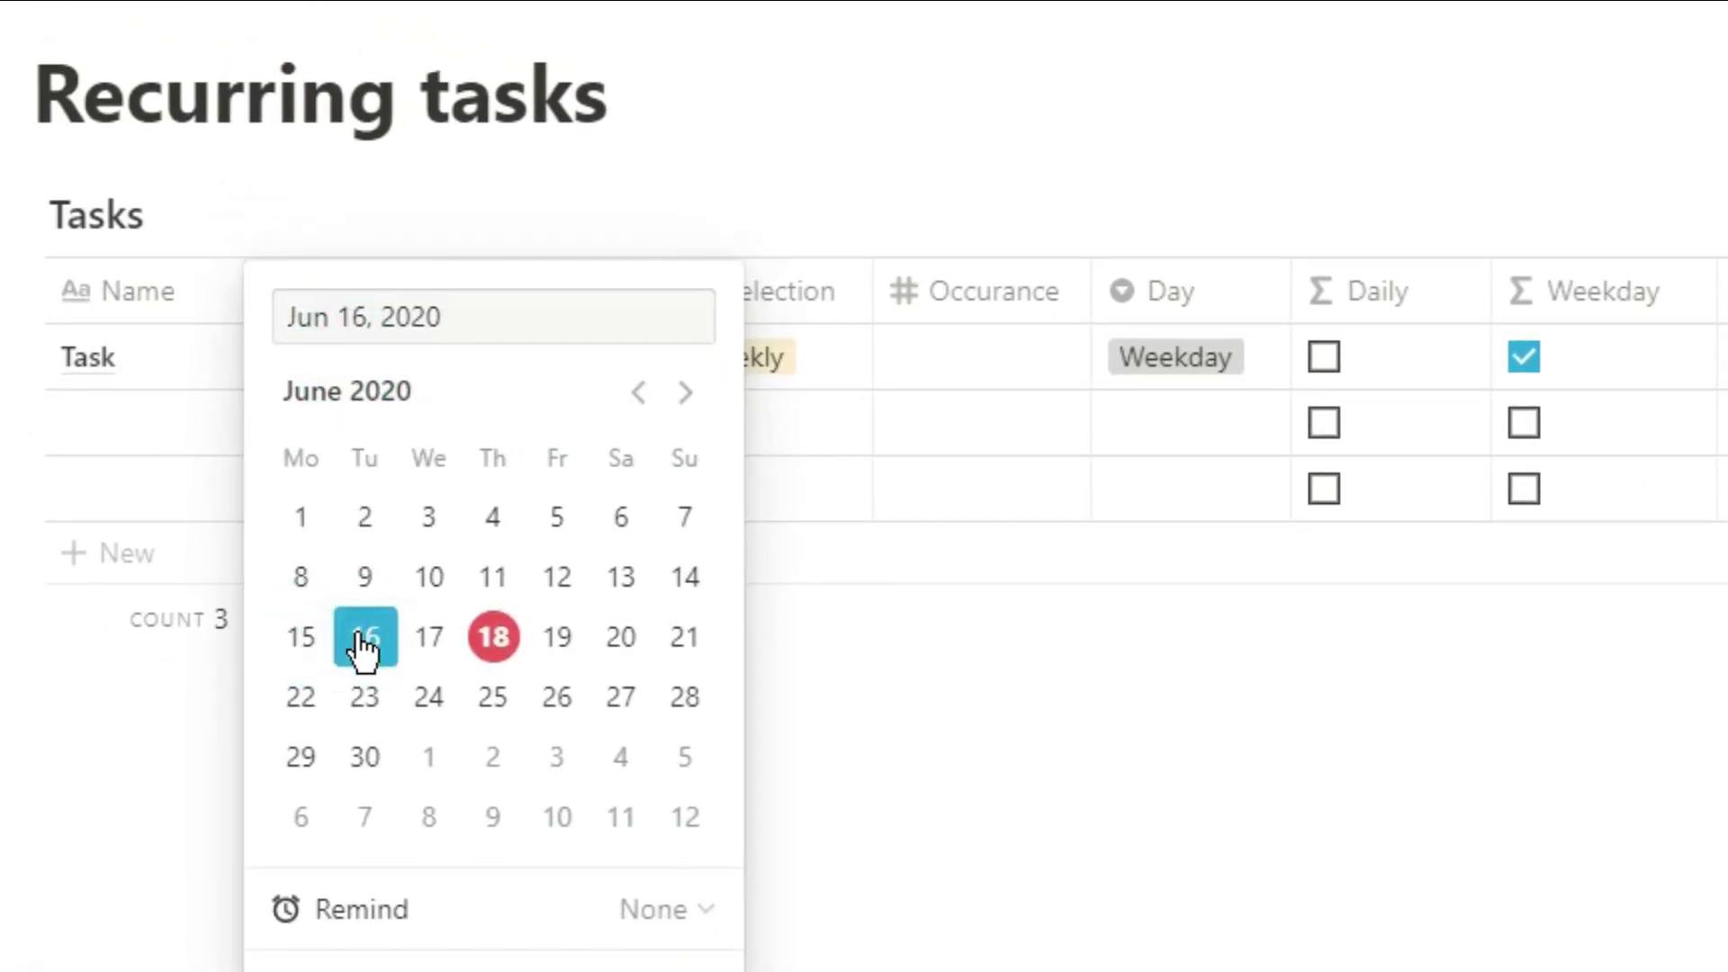
click(425, 648)
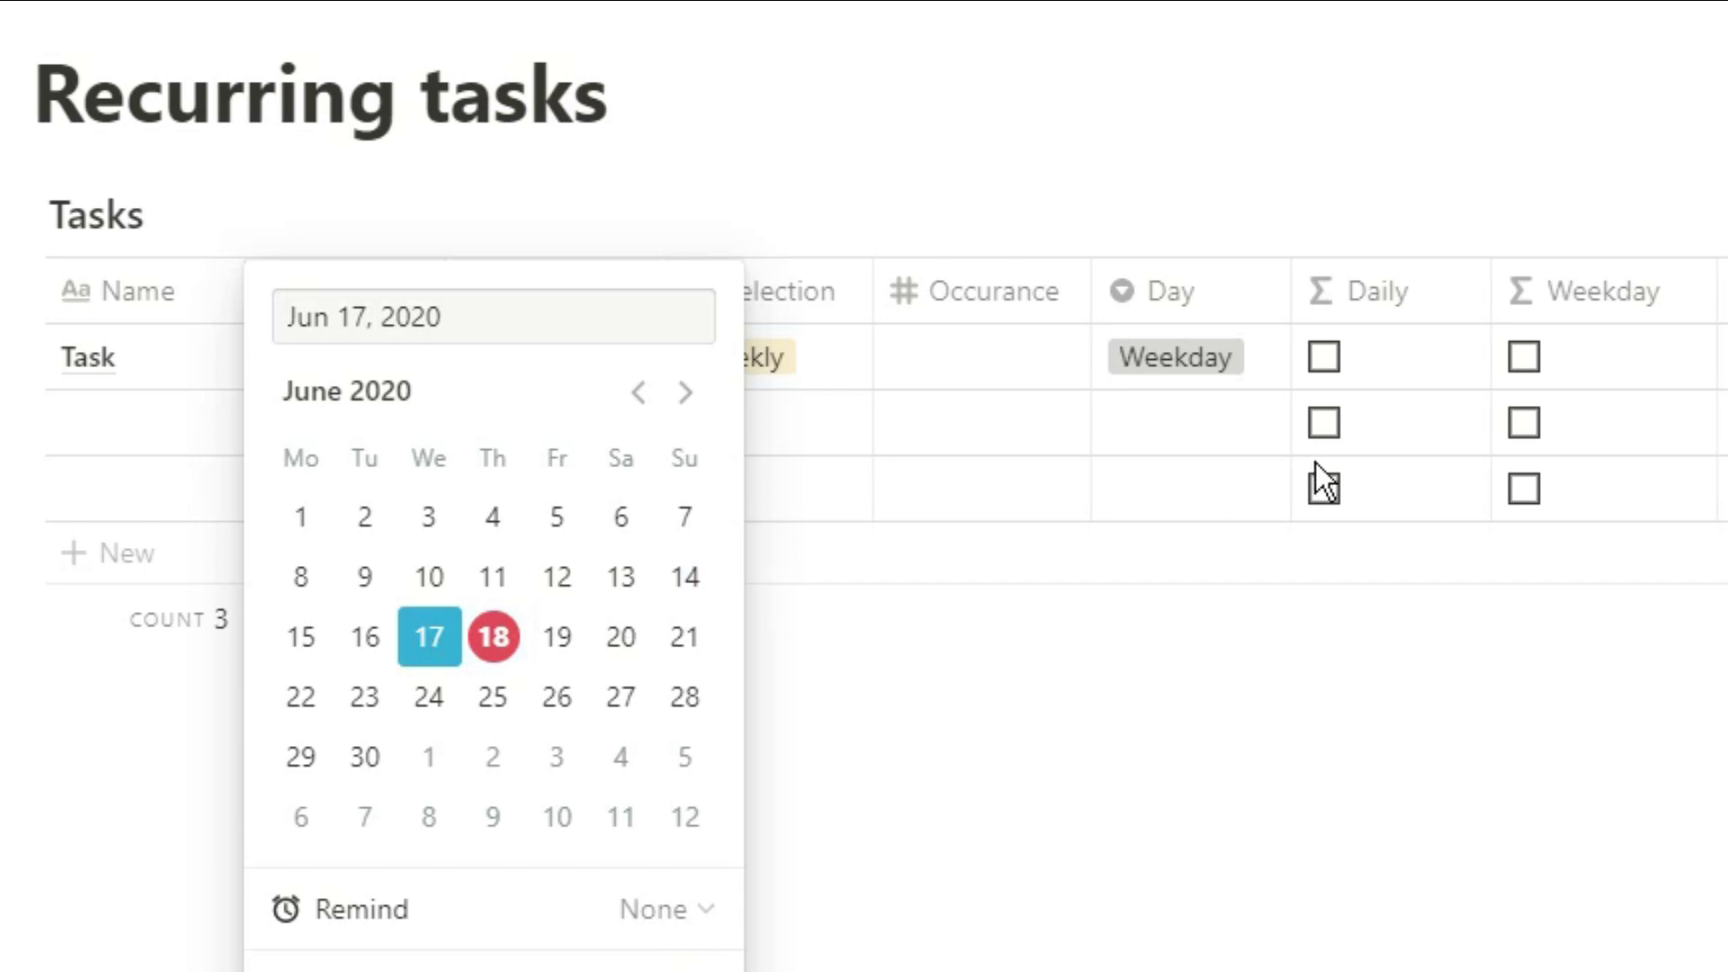
Wrap the Weekday formula's or() in another or() that adds the condition day(prop("Now?")) == 3
click(1604, 364)
click(1626, 358)
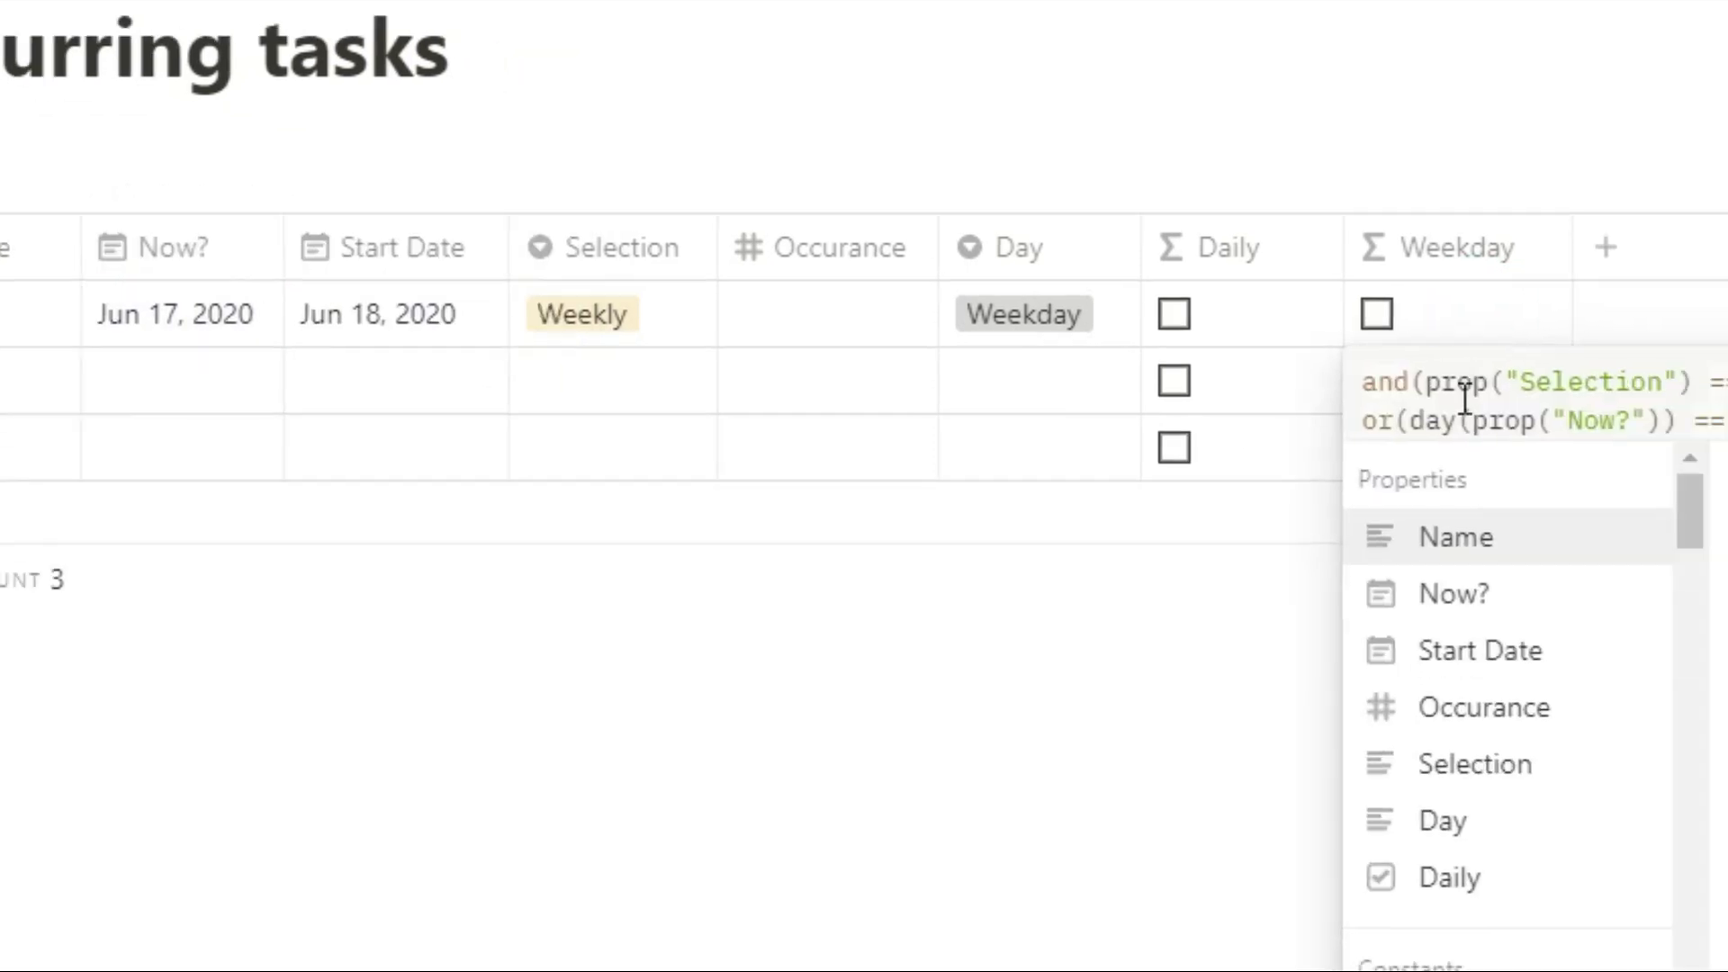
click(688, 236)
text(or()
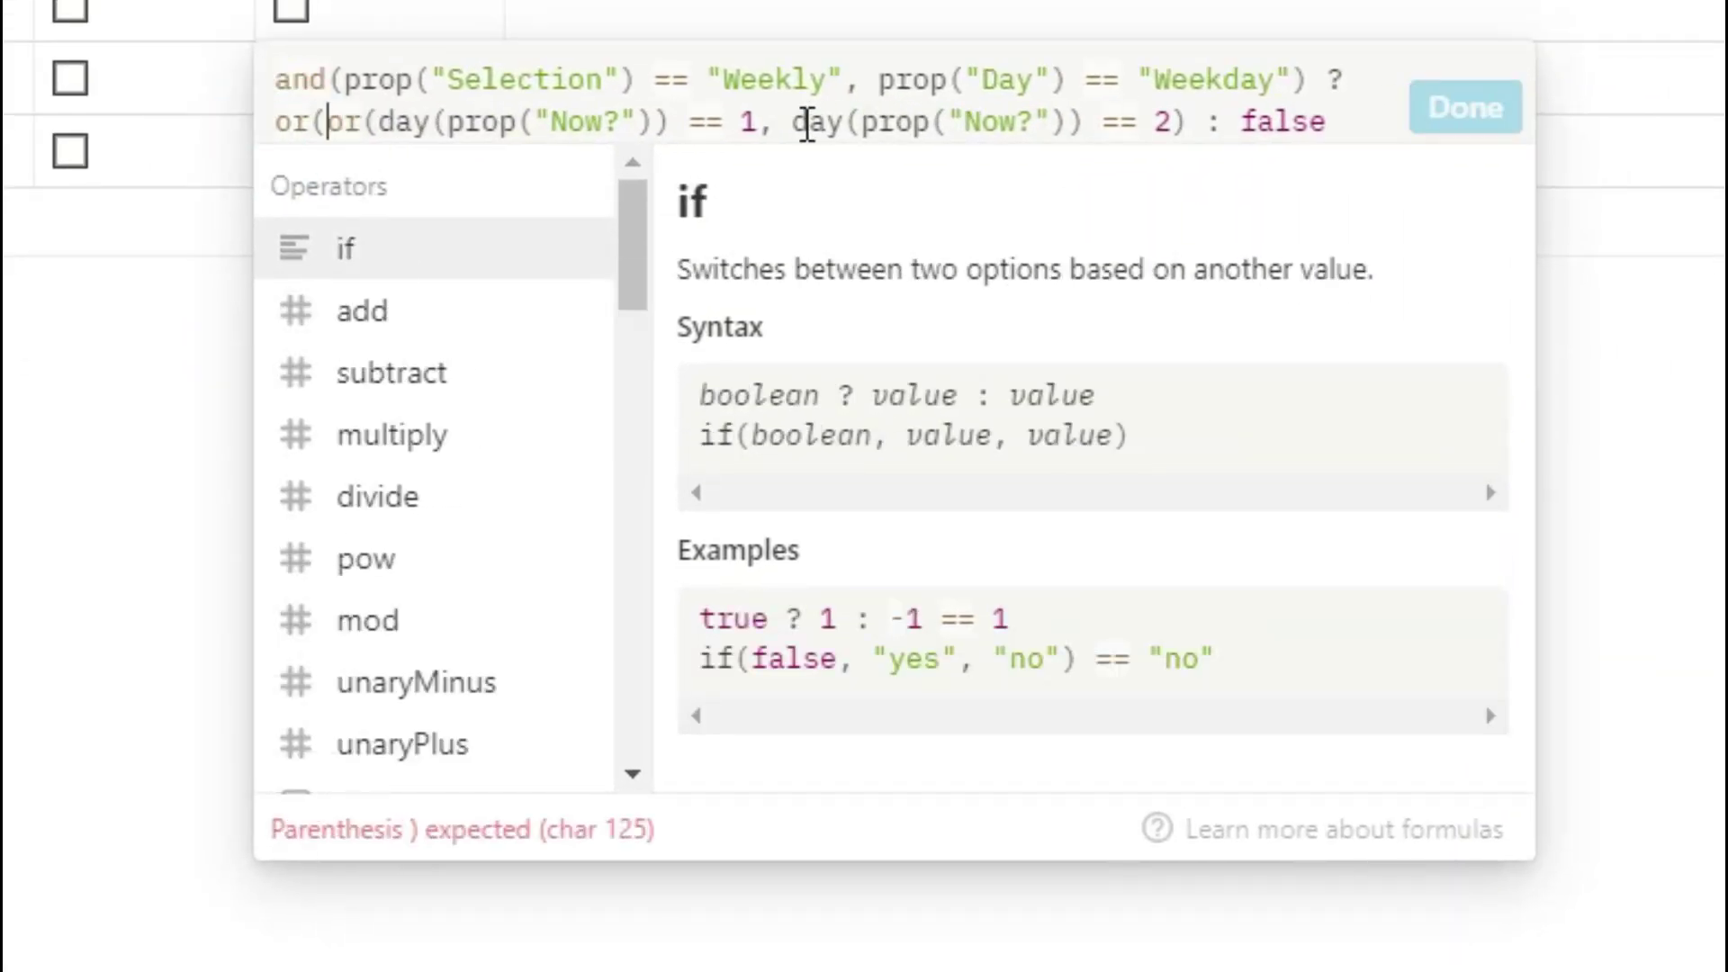
drag(851, 122, 1194, 121)
key(ctrl+c)
click(1204, 122)
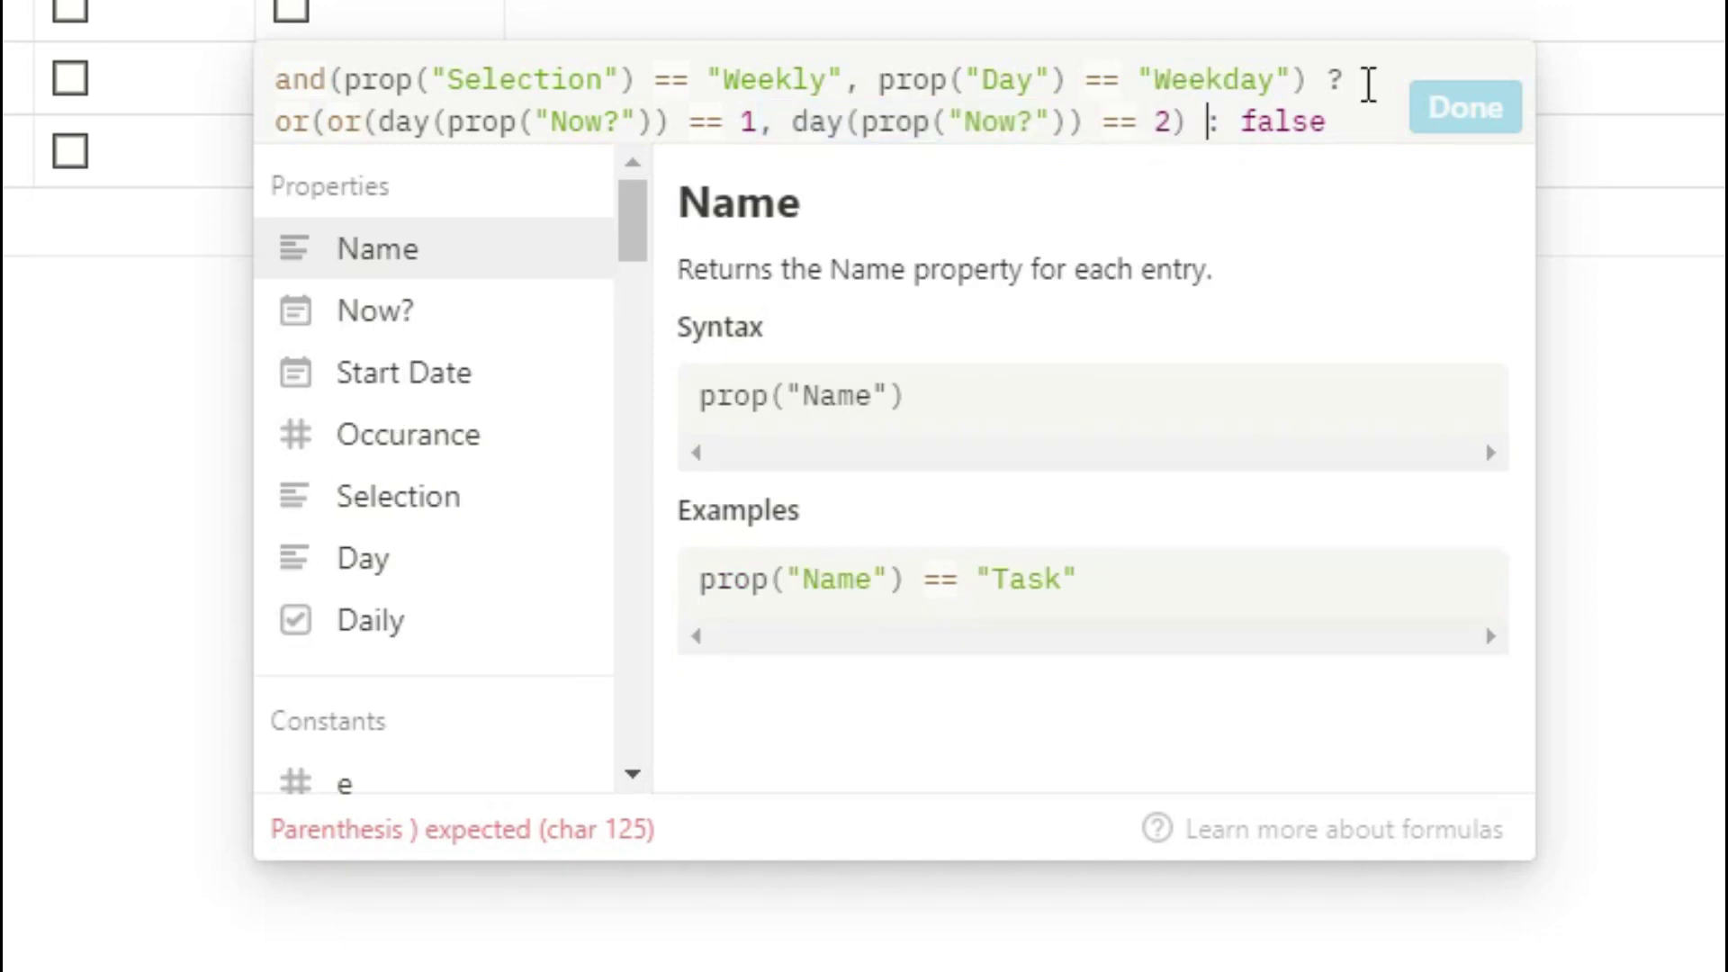
key(ctrl+v)
click(656, 163)
key(BackSpace)
text(3)
Add the day(prop("Now?")) conditions for 4 and 5 to the Weekday formula, nested in two more or() functions, and save it
key(Right)
key(ctrl+v)
click(1100, 165)
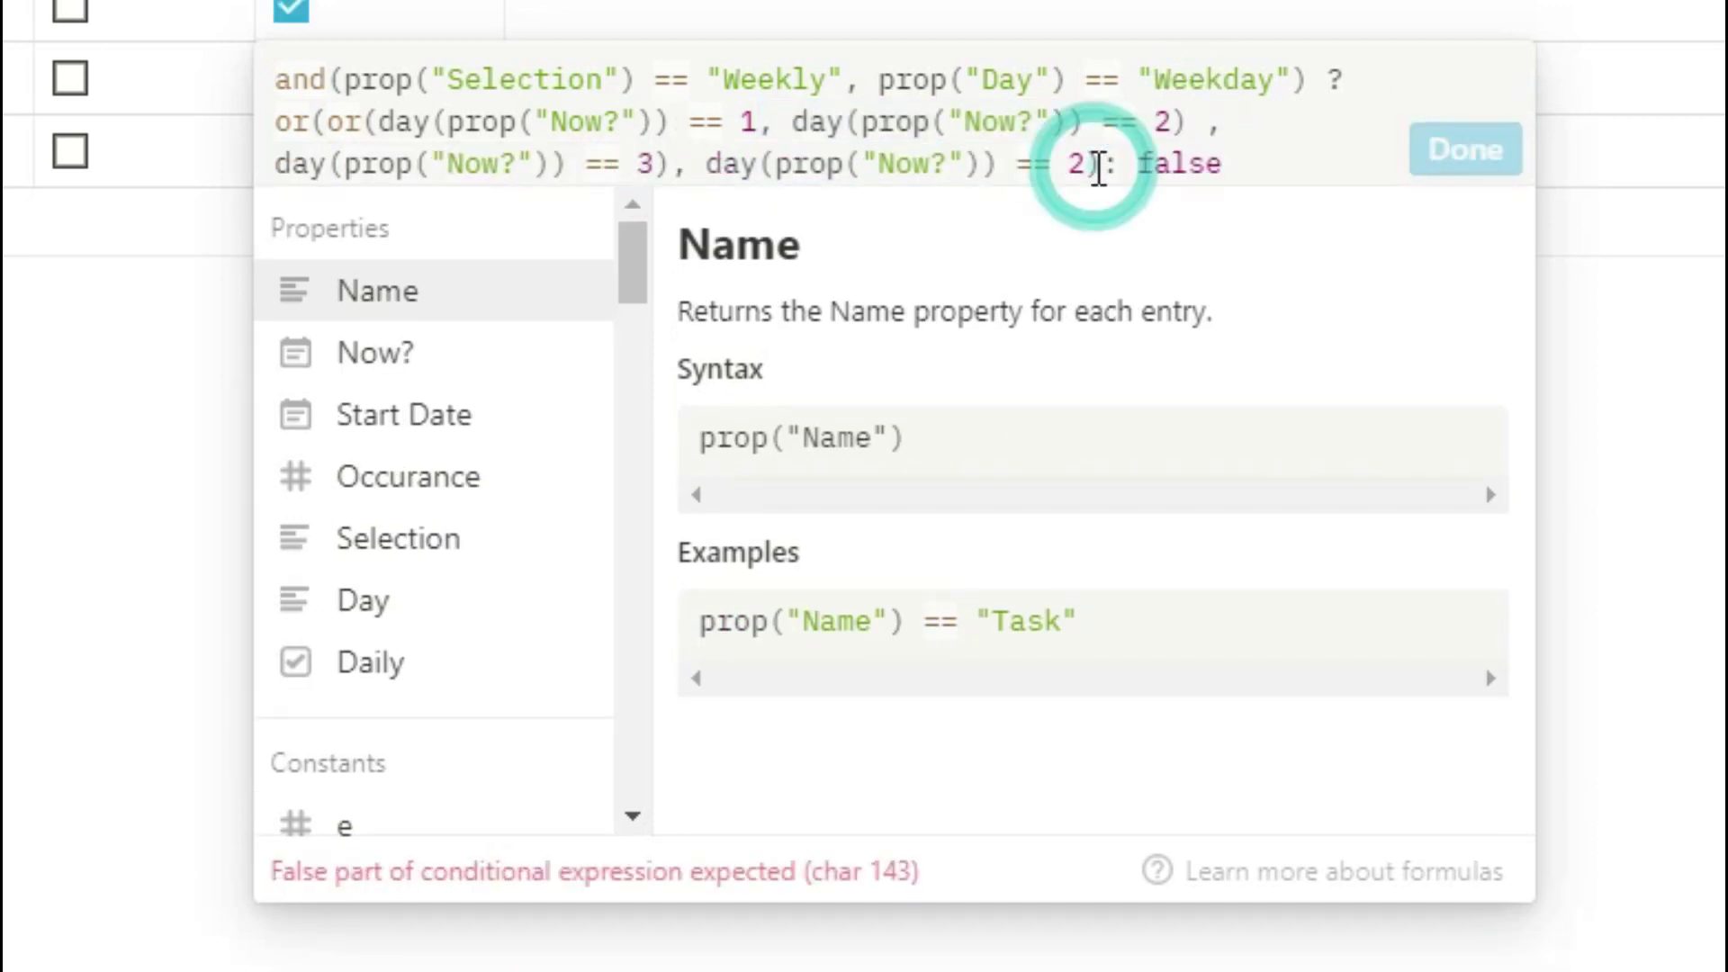
key(ctrl+v)
double_click(645, 205)
text(5)
click(309, 127)
text(or(or()
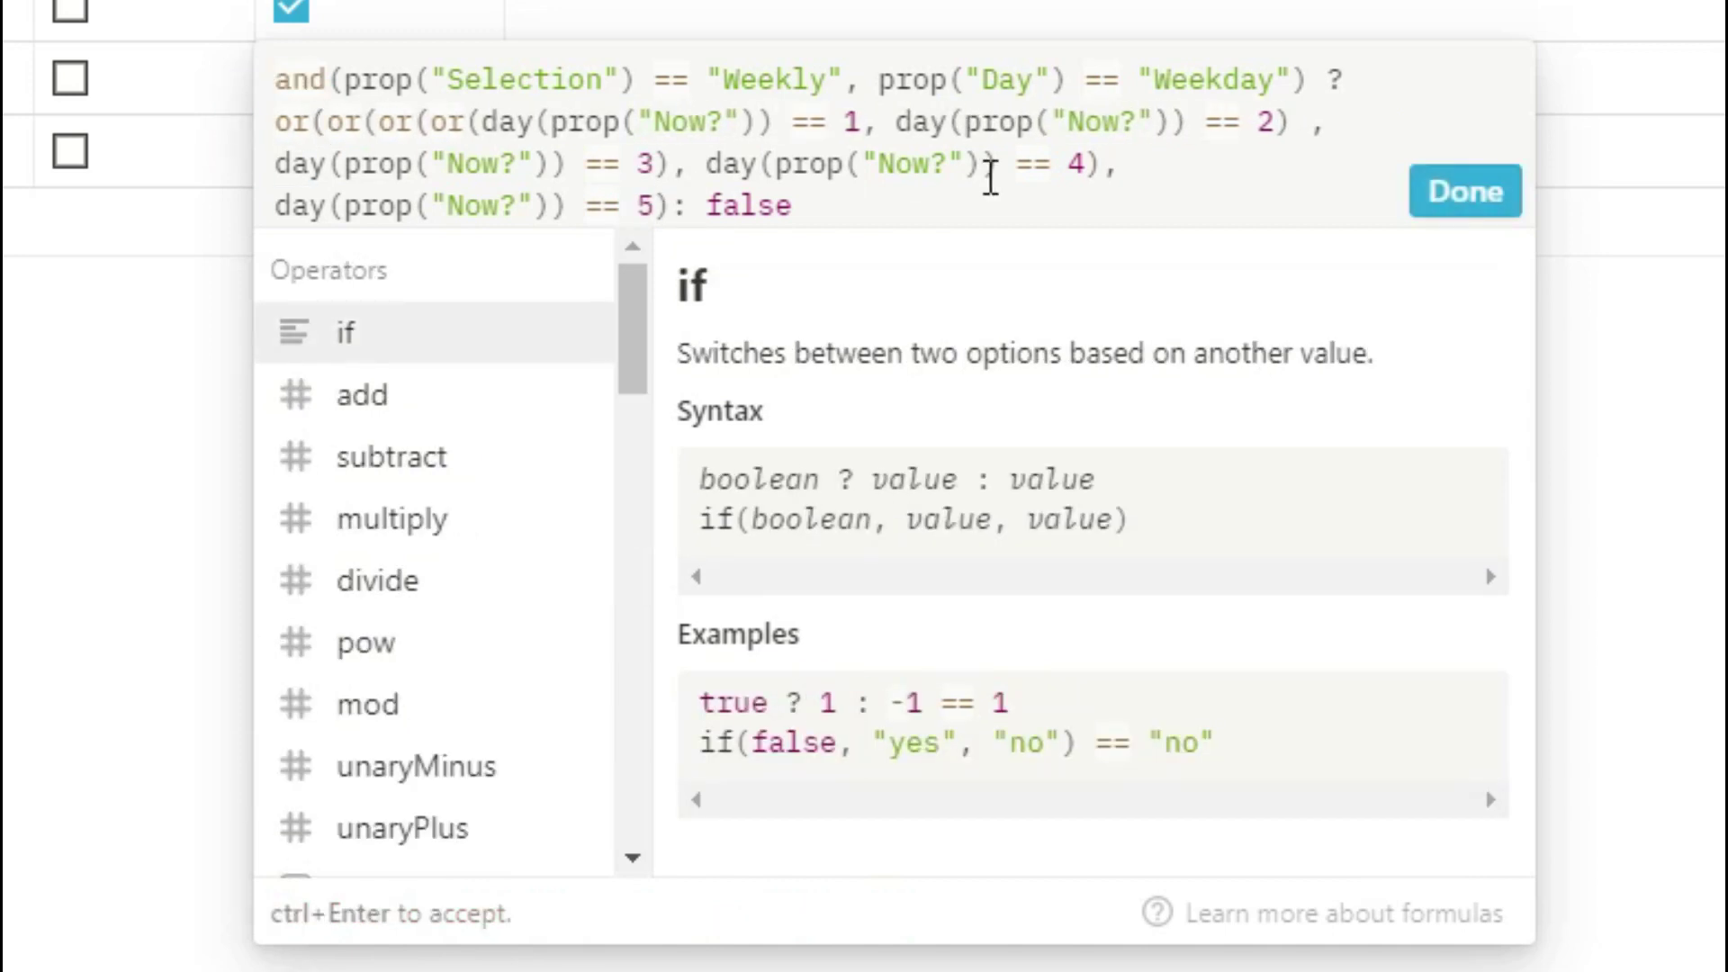
click(1466, 191)
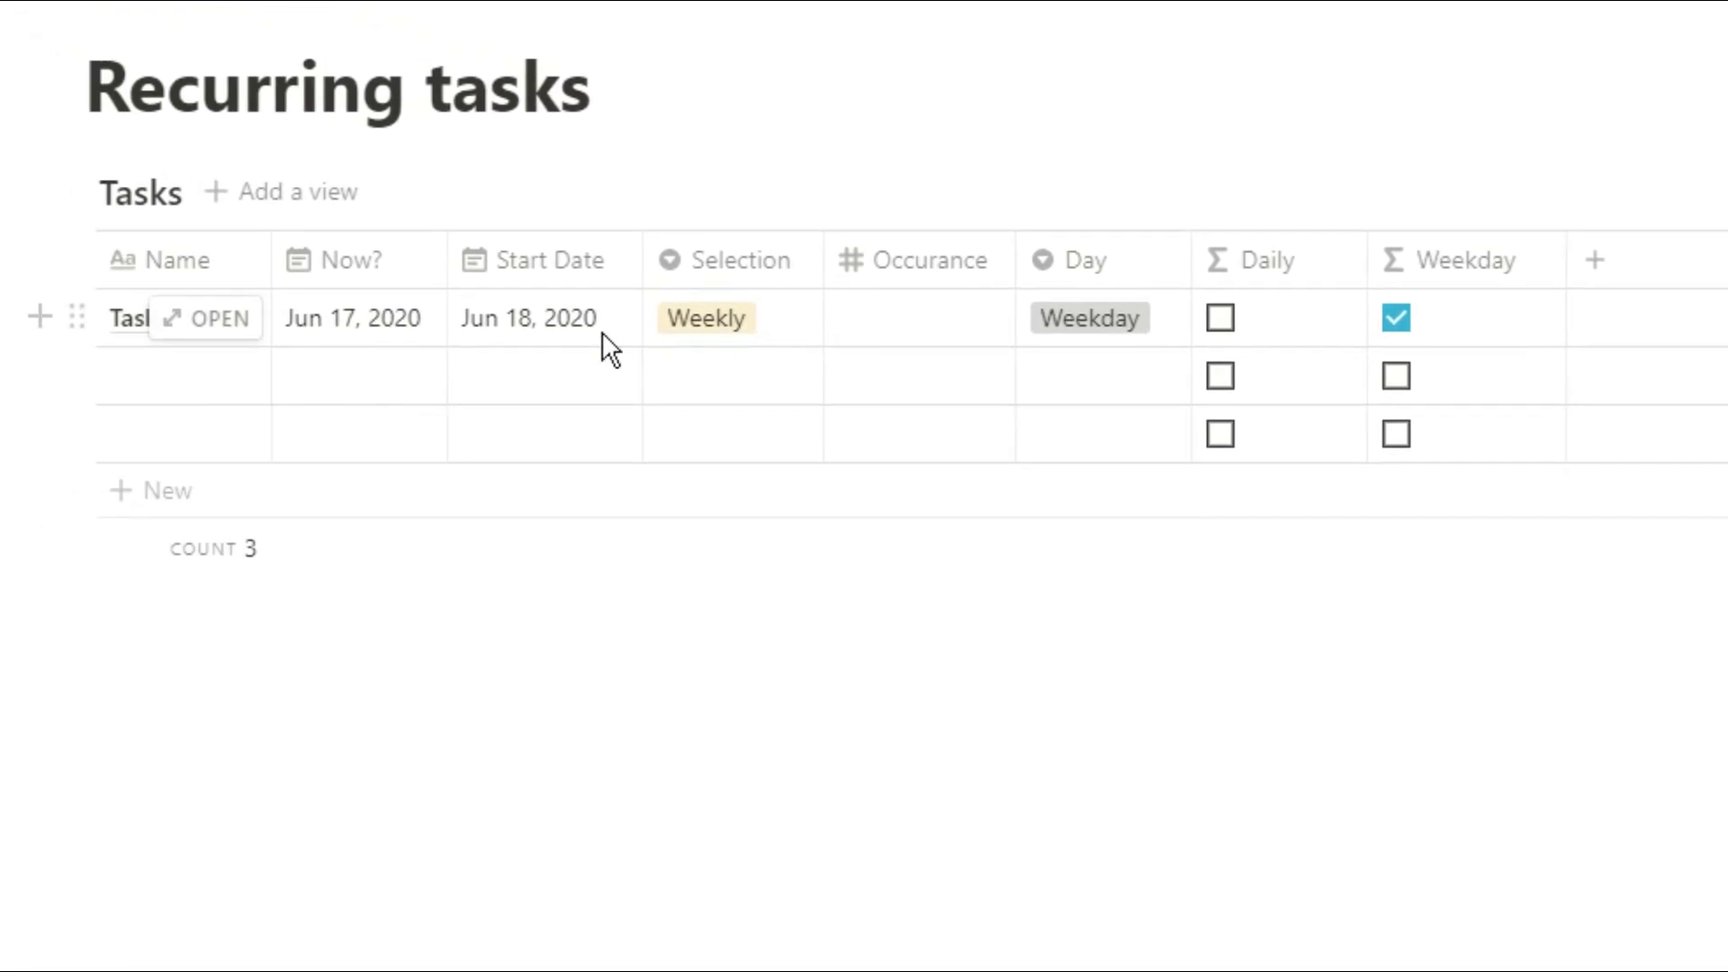
Test the Weekday formula by changing the first task's Now? date to successive June and July dates, up to Aug 1, 2020
click(412, 331)
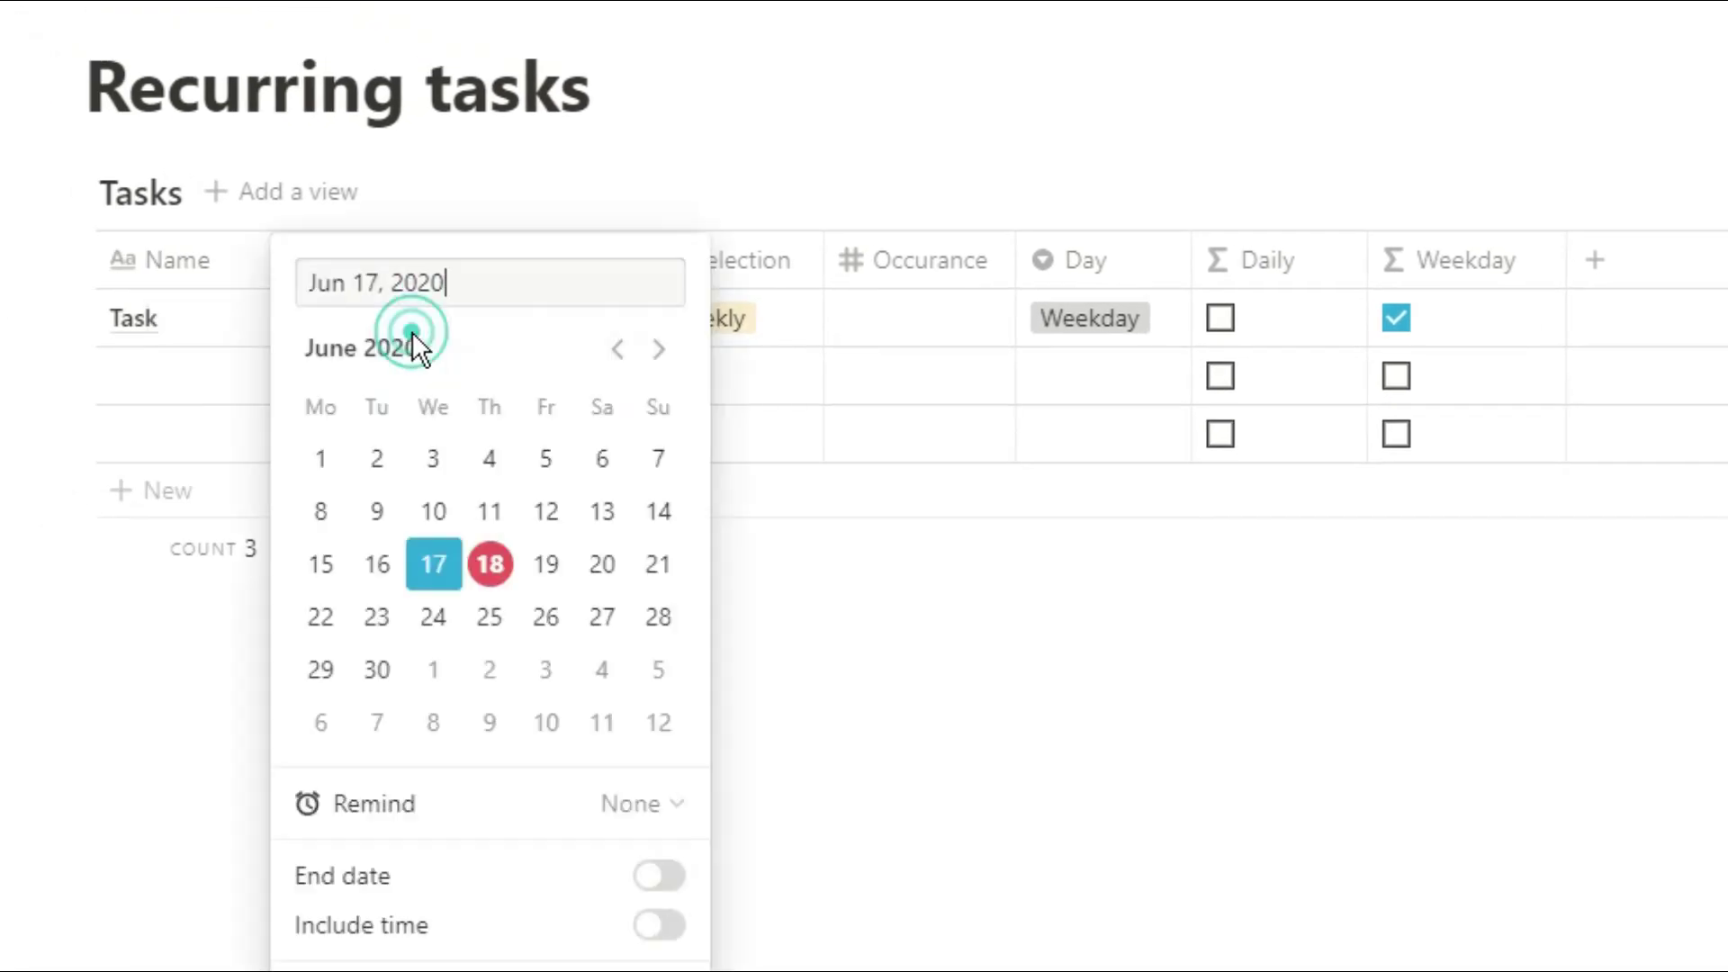
click(490, 563)
click(547, 563)
click(602, 563)
click(658, 570)
click(546, 617)
click(490, 616)
click(433, 617)
click(377, 616)
click(320, 617)
click(321, 670)
click(377, 670)
click(433, 669)
click(490, 670)
click(546, 670)
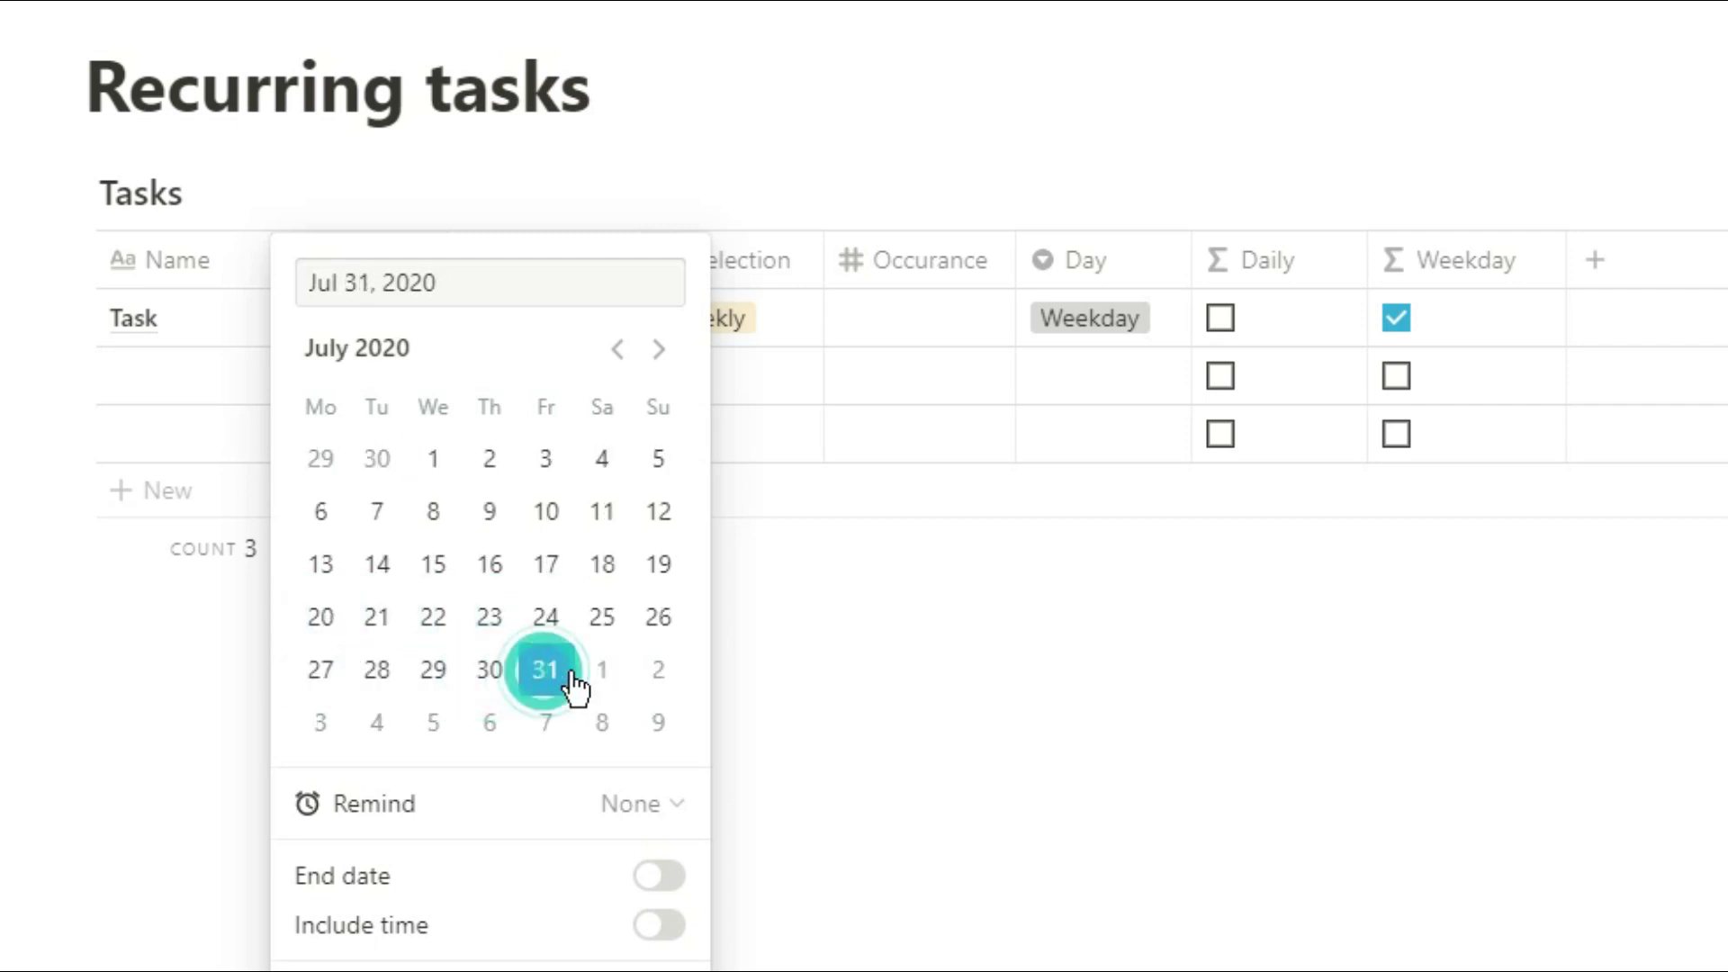
click(602, 670)
Set the first task's Now? date to Jun 18, 2020 and its Day to Monday
click(617, 349)
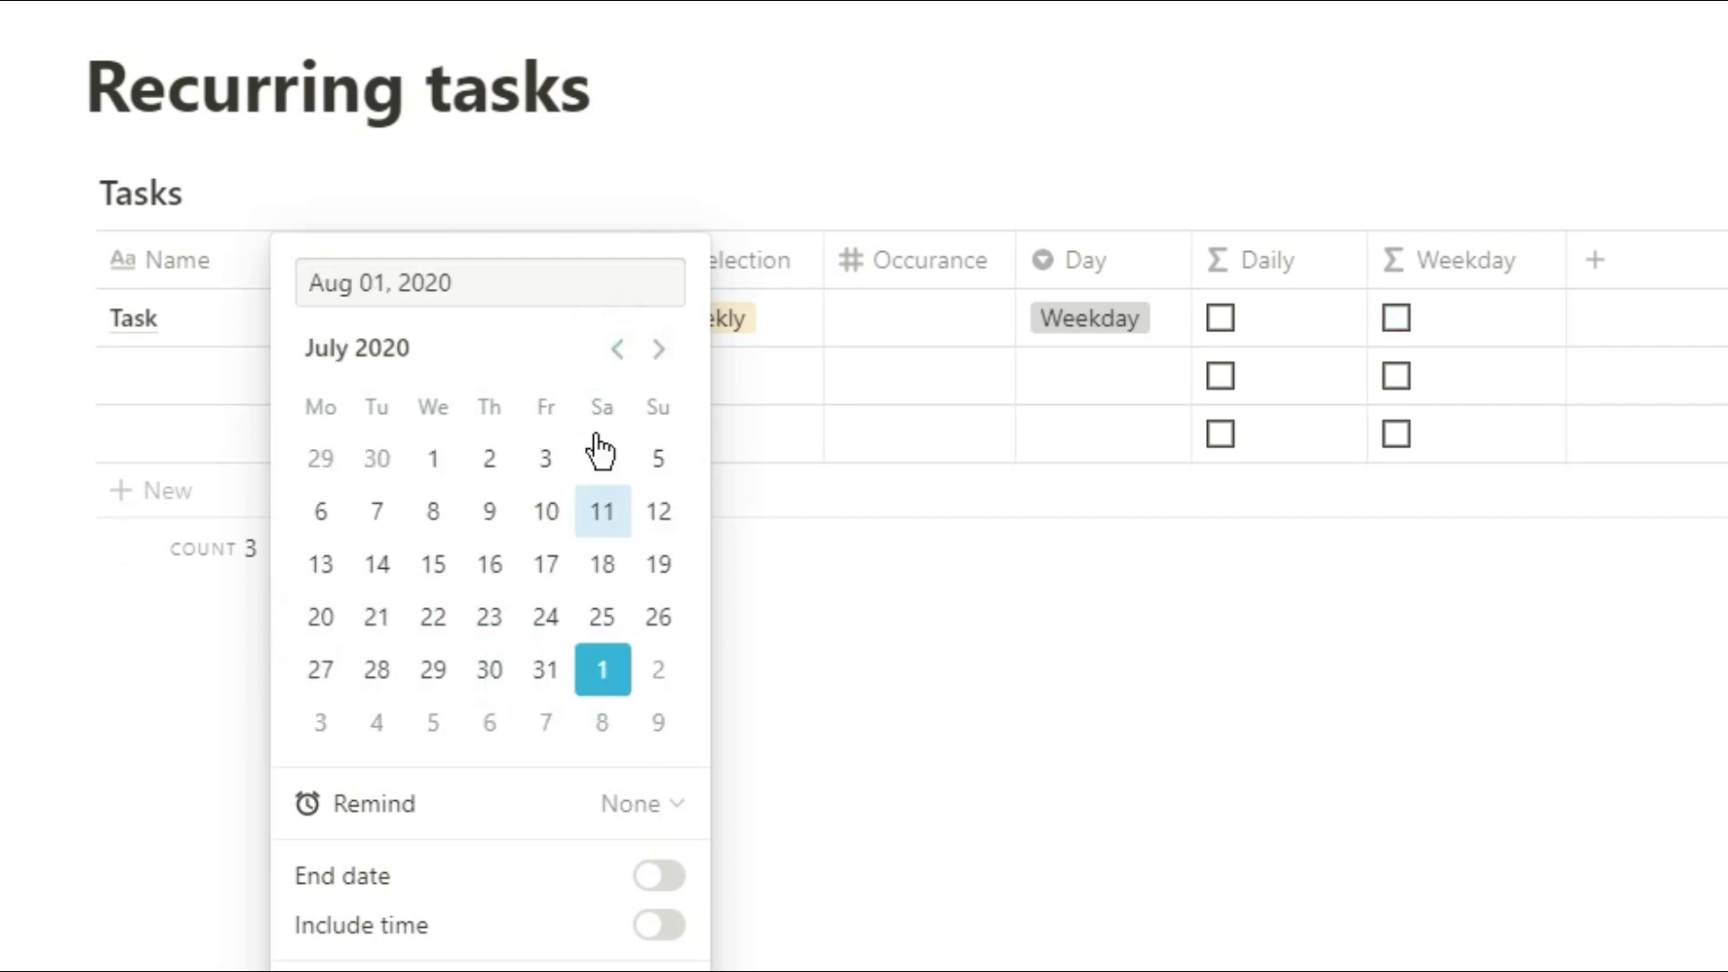
click(618, 349)
click(489, 565)
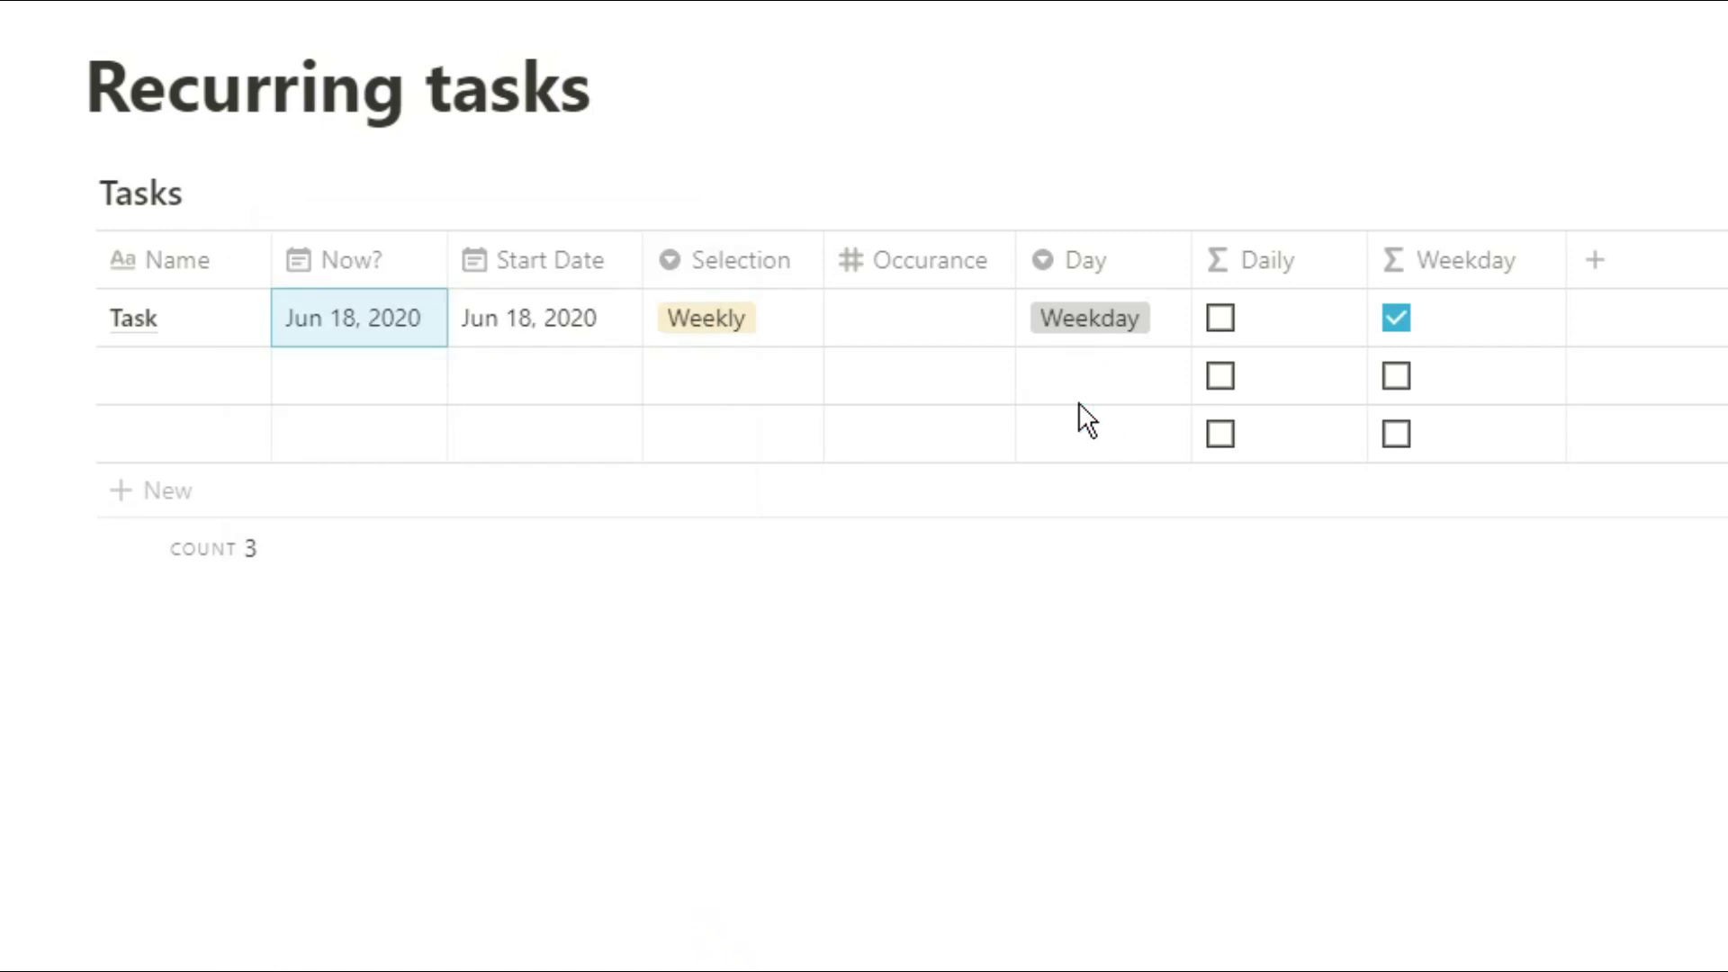
click(1111, 309)
click(1137, 439)
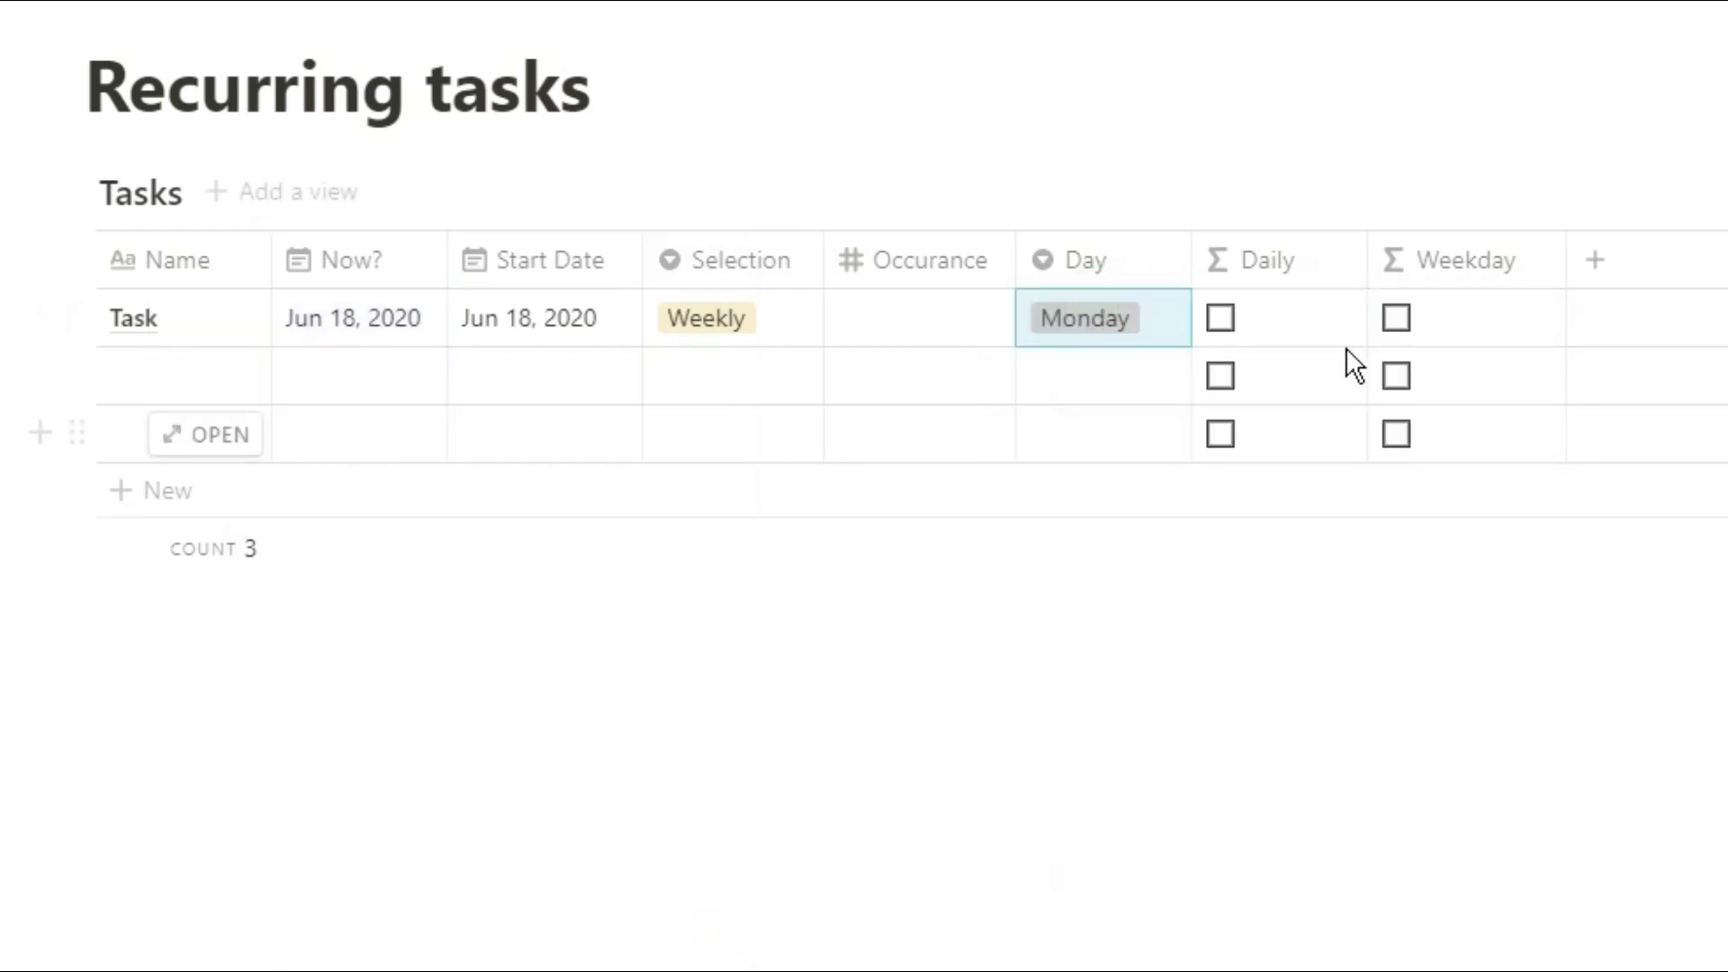
Narrow the Weekday column and add a narrowed formula property named Weekly tasks after it
click(1552, 272)
drag(1552, 272, 1541, 270)
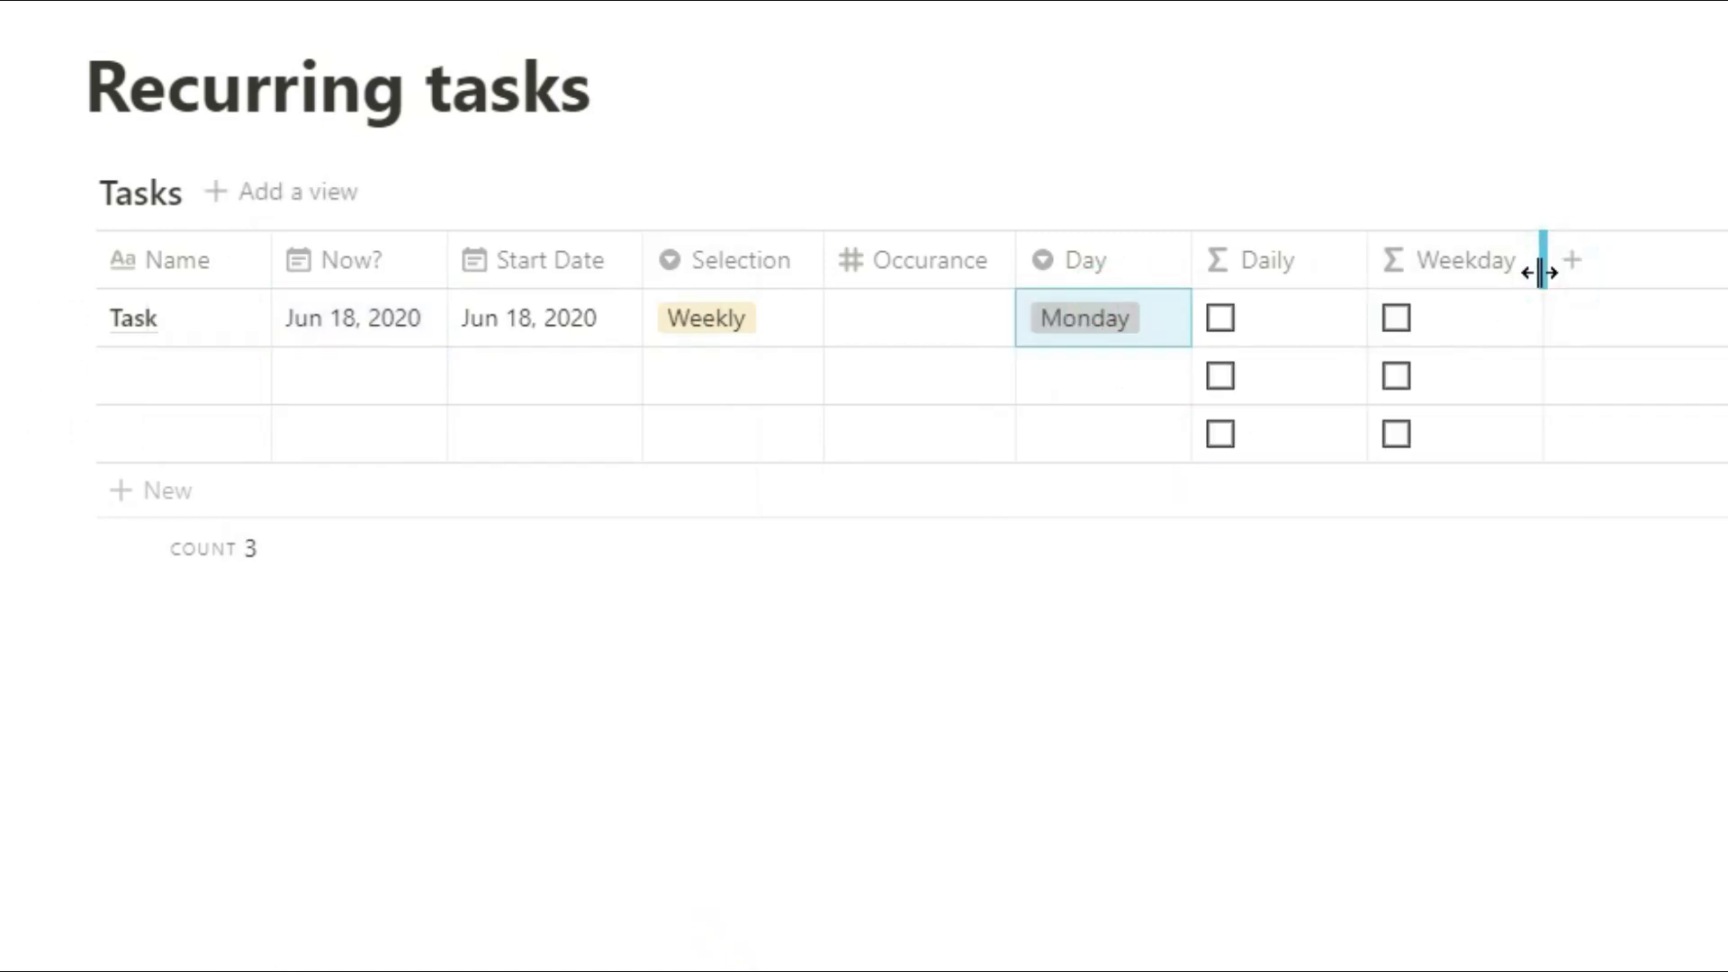
click(1351, 271)
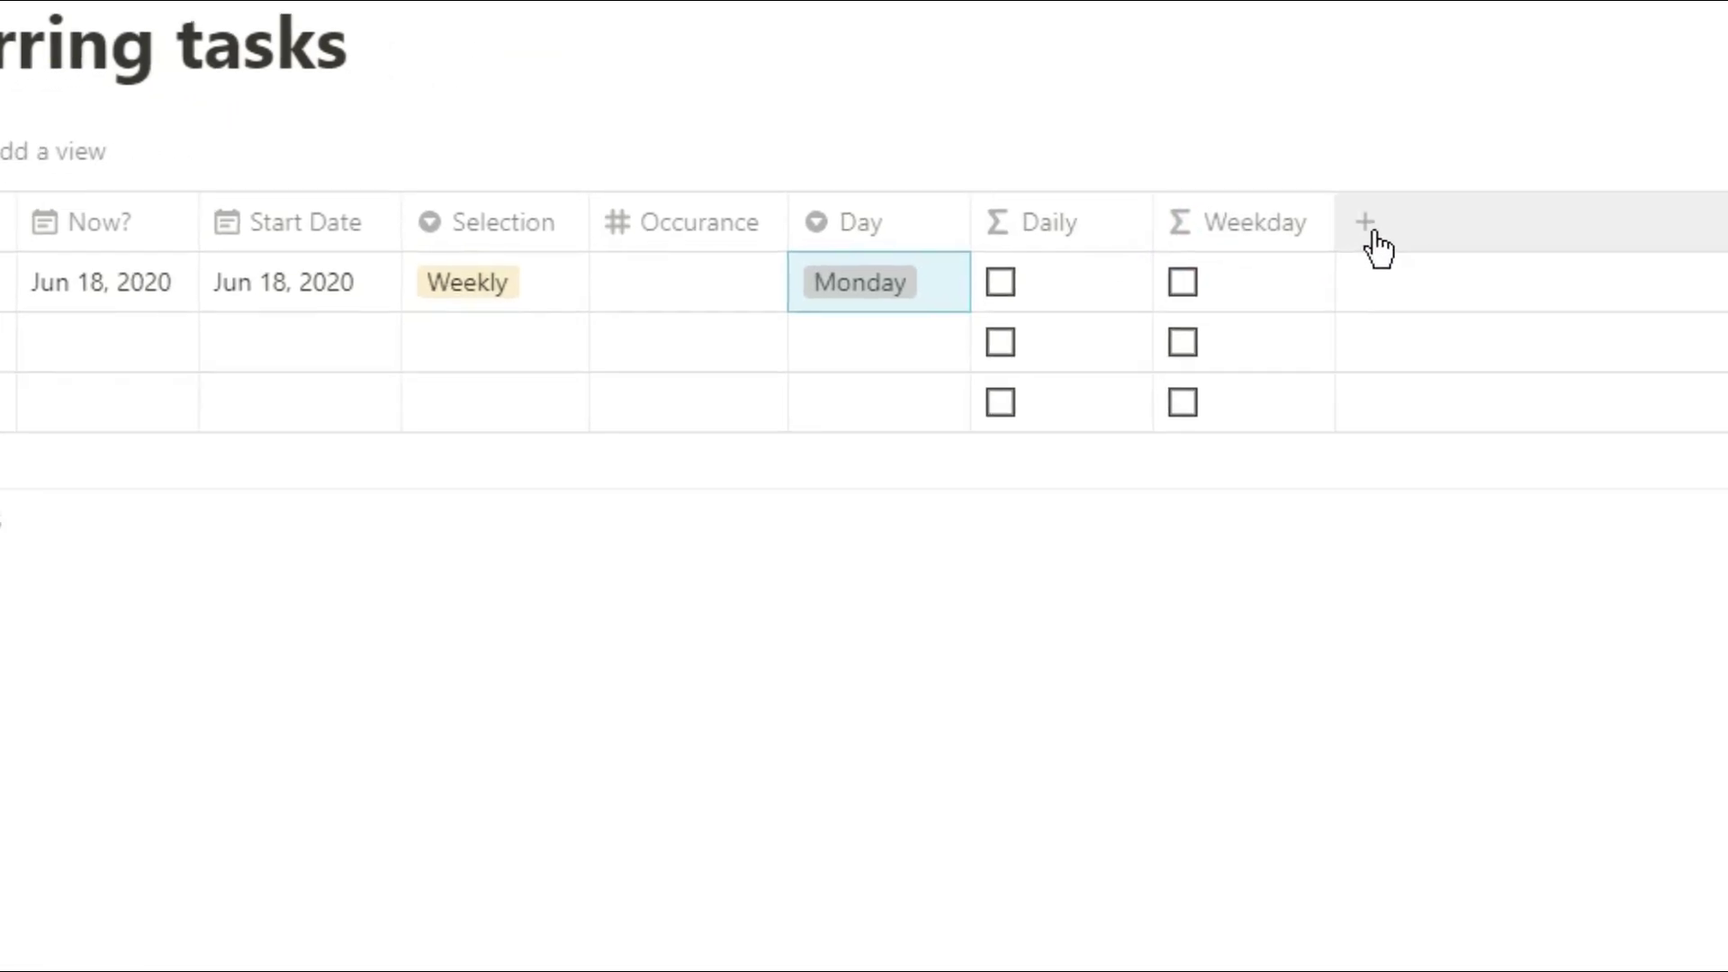
click(1567, 281)
mouse_move(1659, 455)
text(Wee)
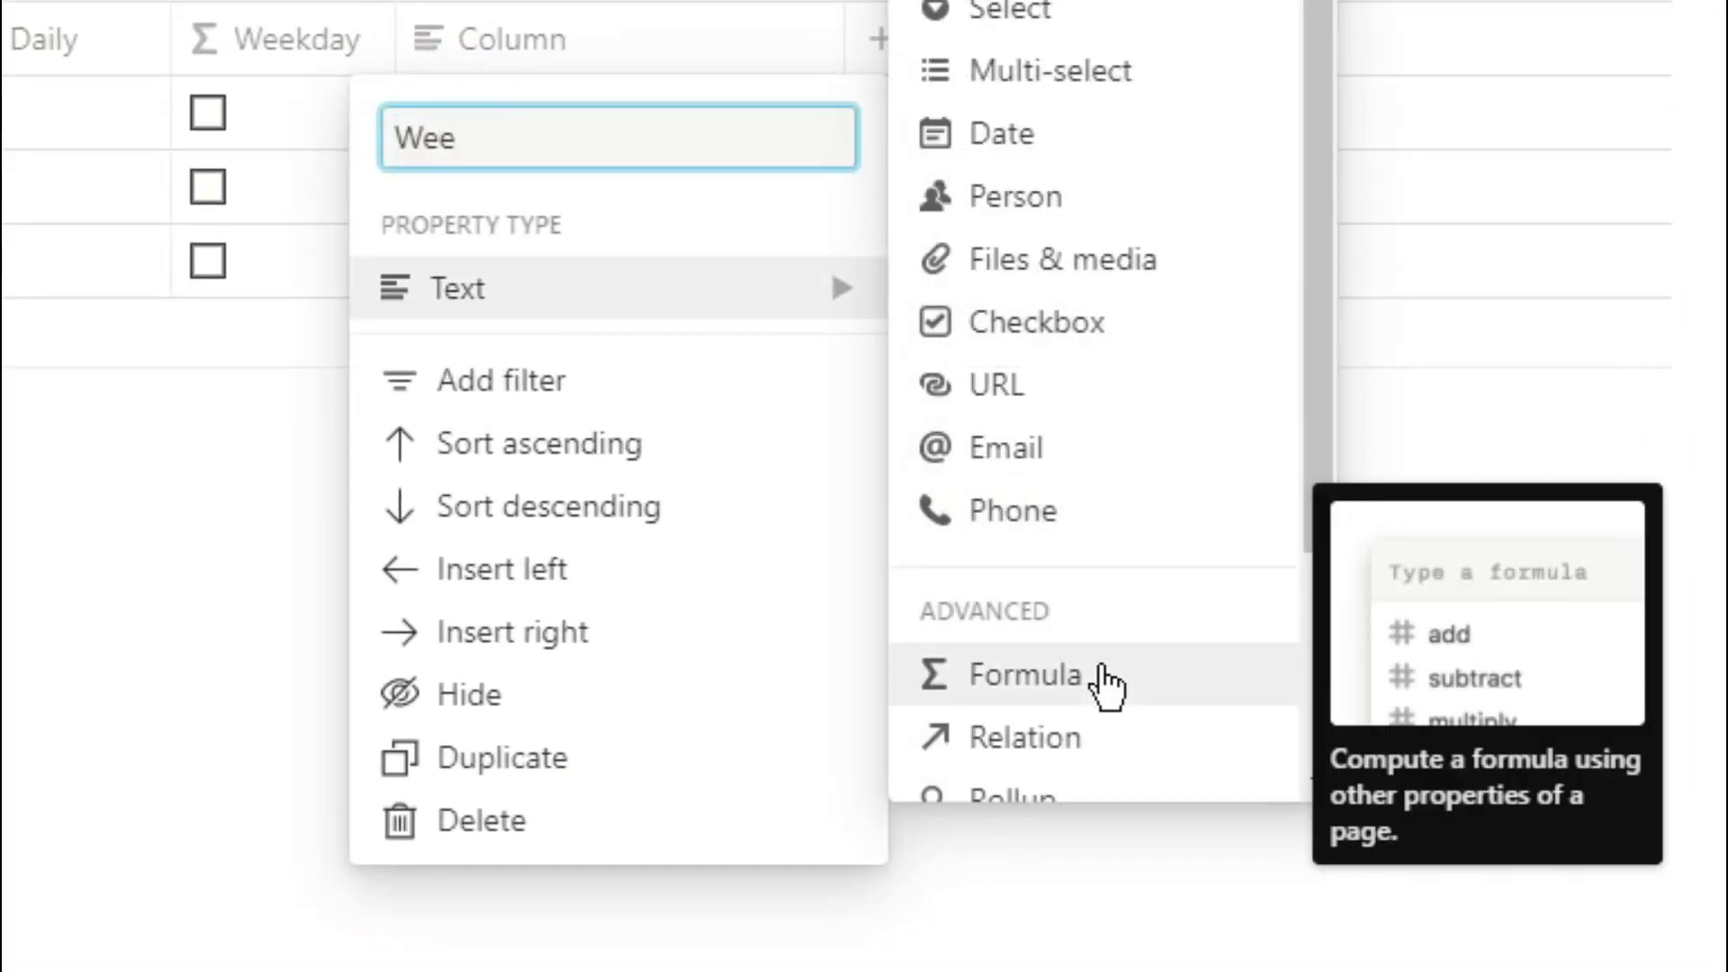
click(1105, 681)
drag(846, 51, 675, 58)
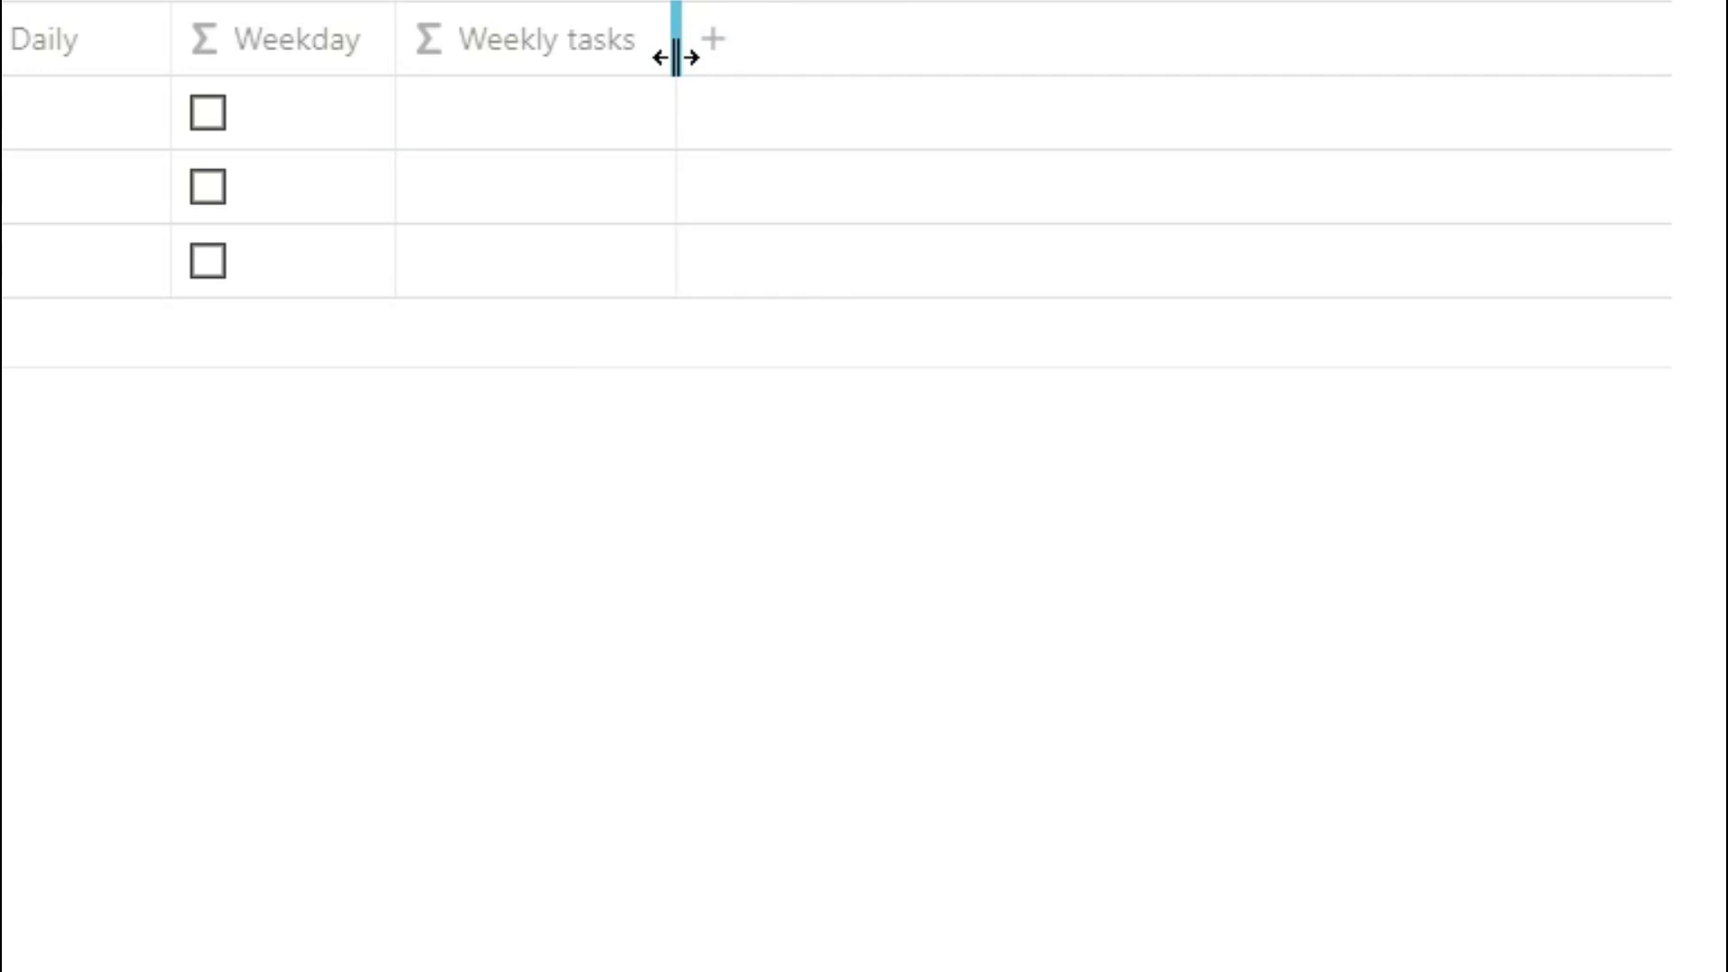
Start the Weekly tasks formula with prop("Selection")=="Weekly"?formatDate(
click(536, 112)
click(551, 596)
text(=="Weekly",)
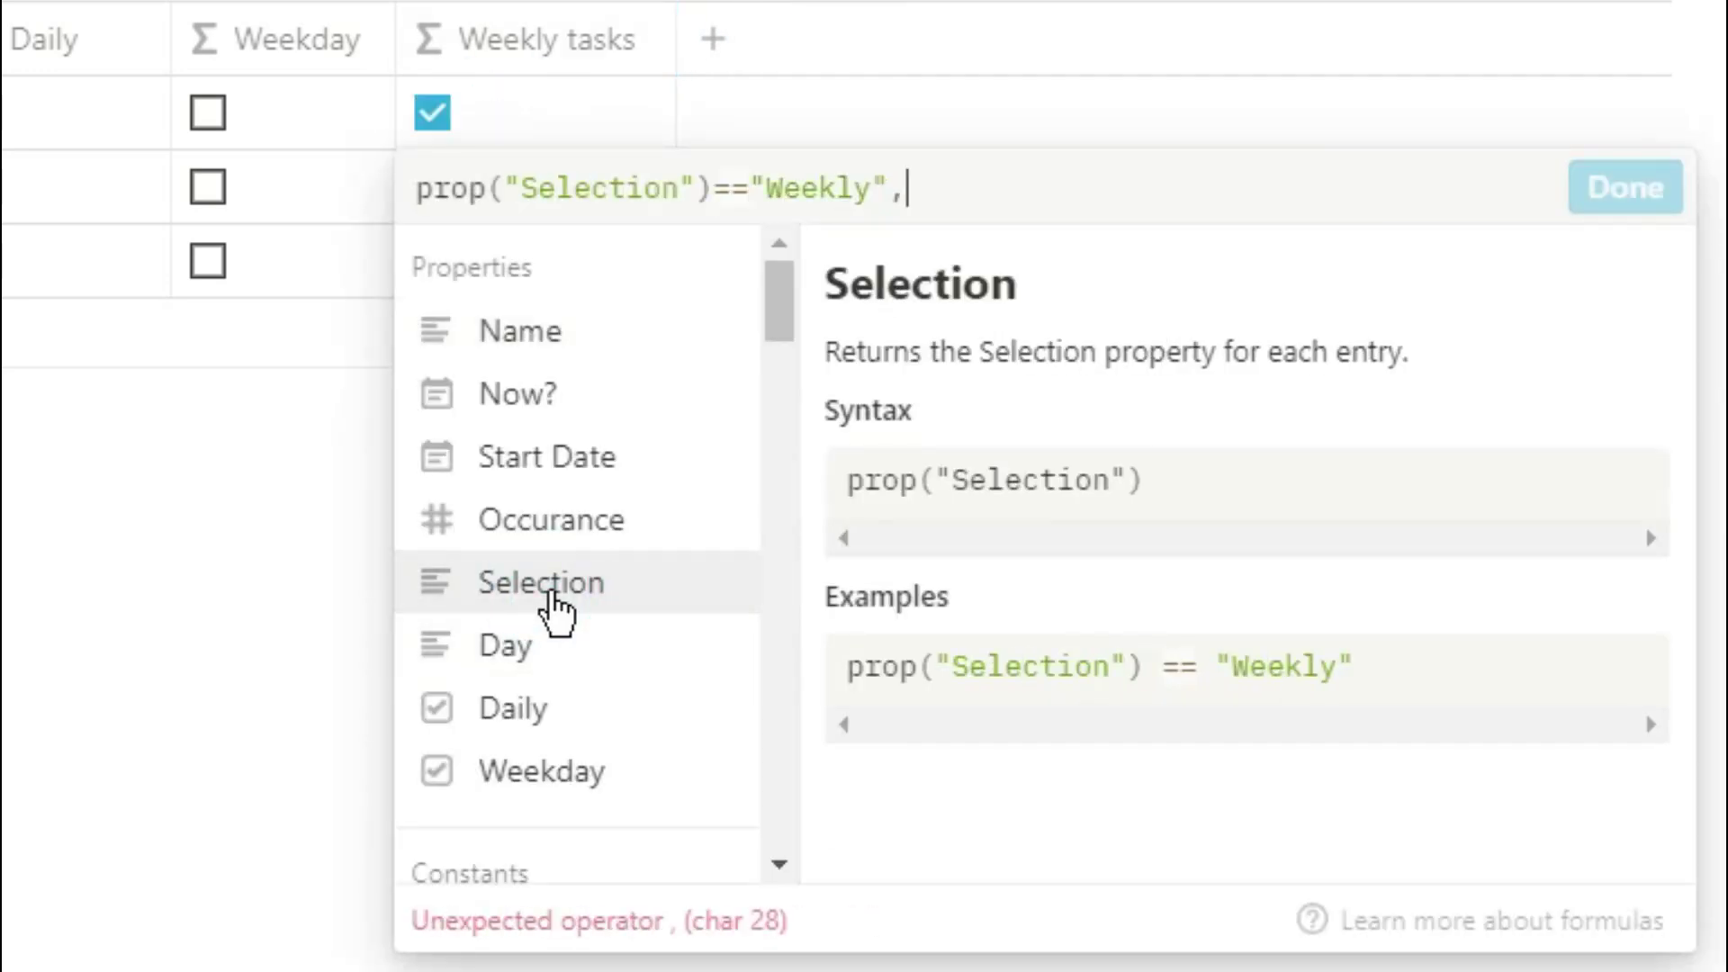
key(BackSpace)
text(?formad)
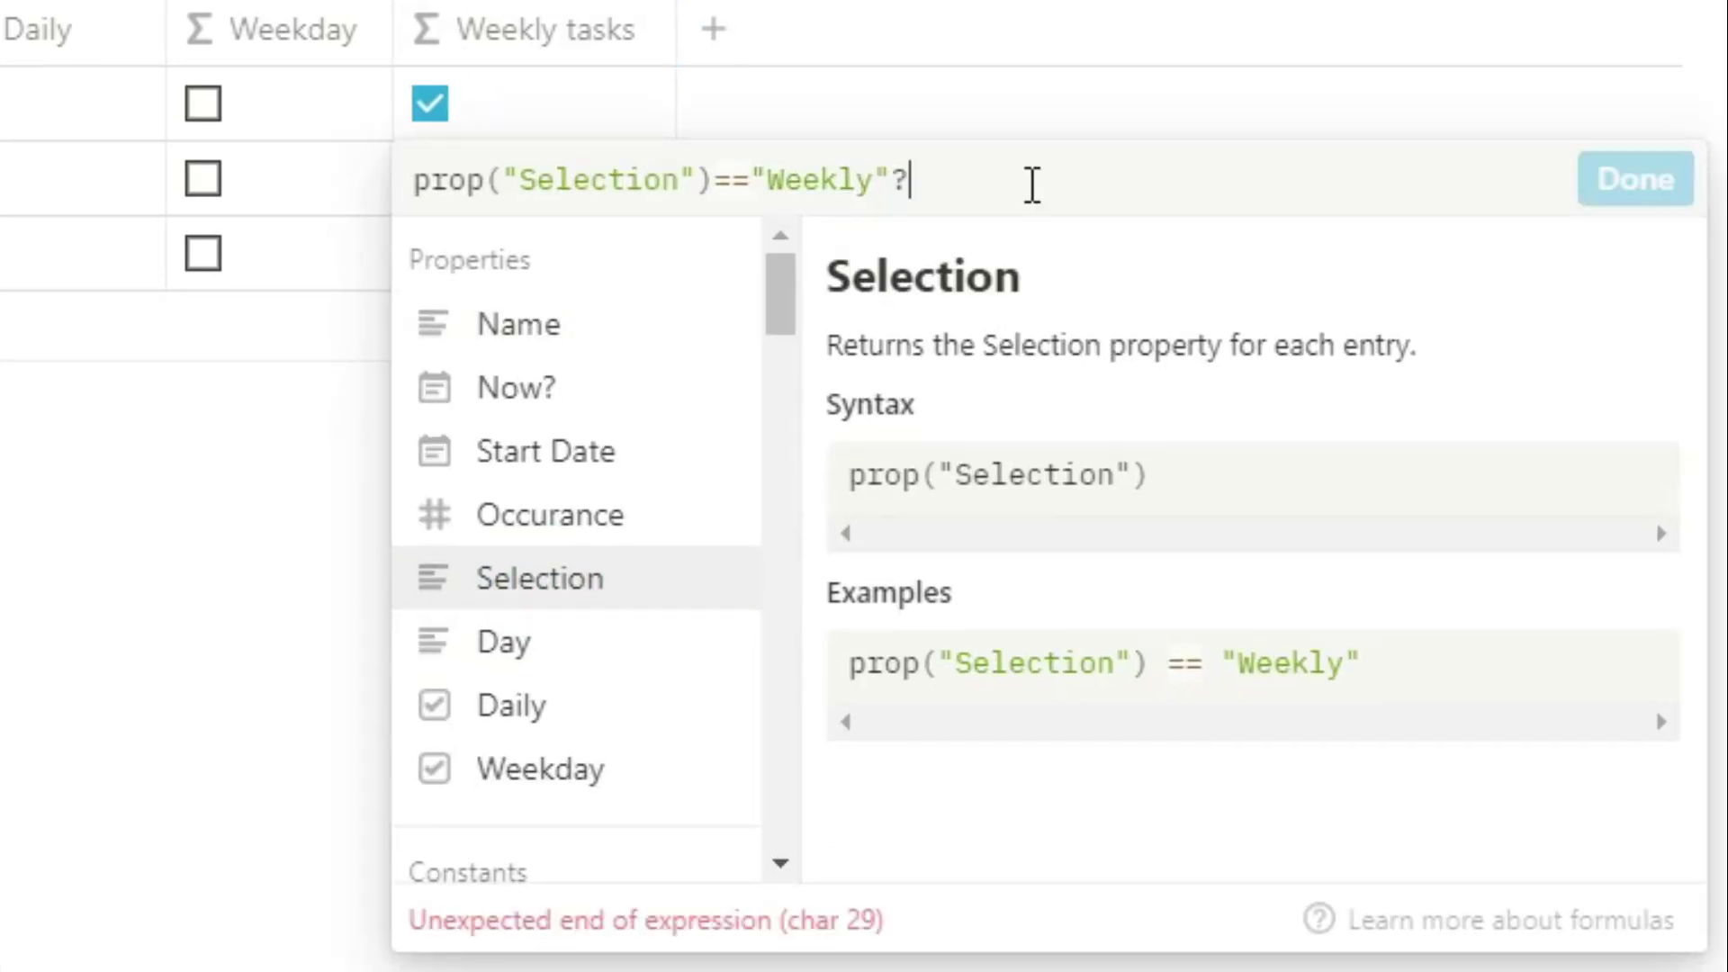
key(BackSpace)
text(tDate()
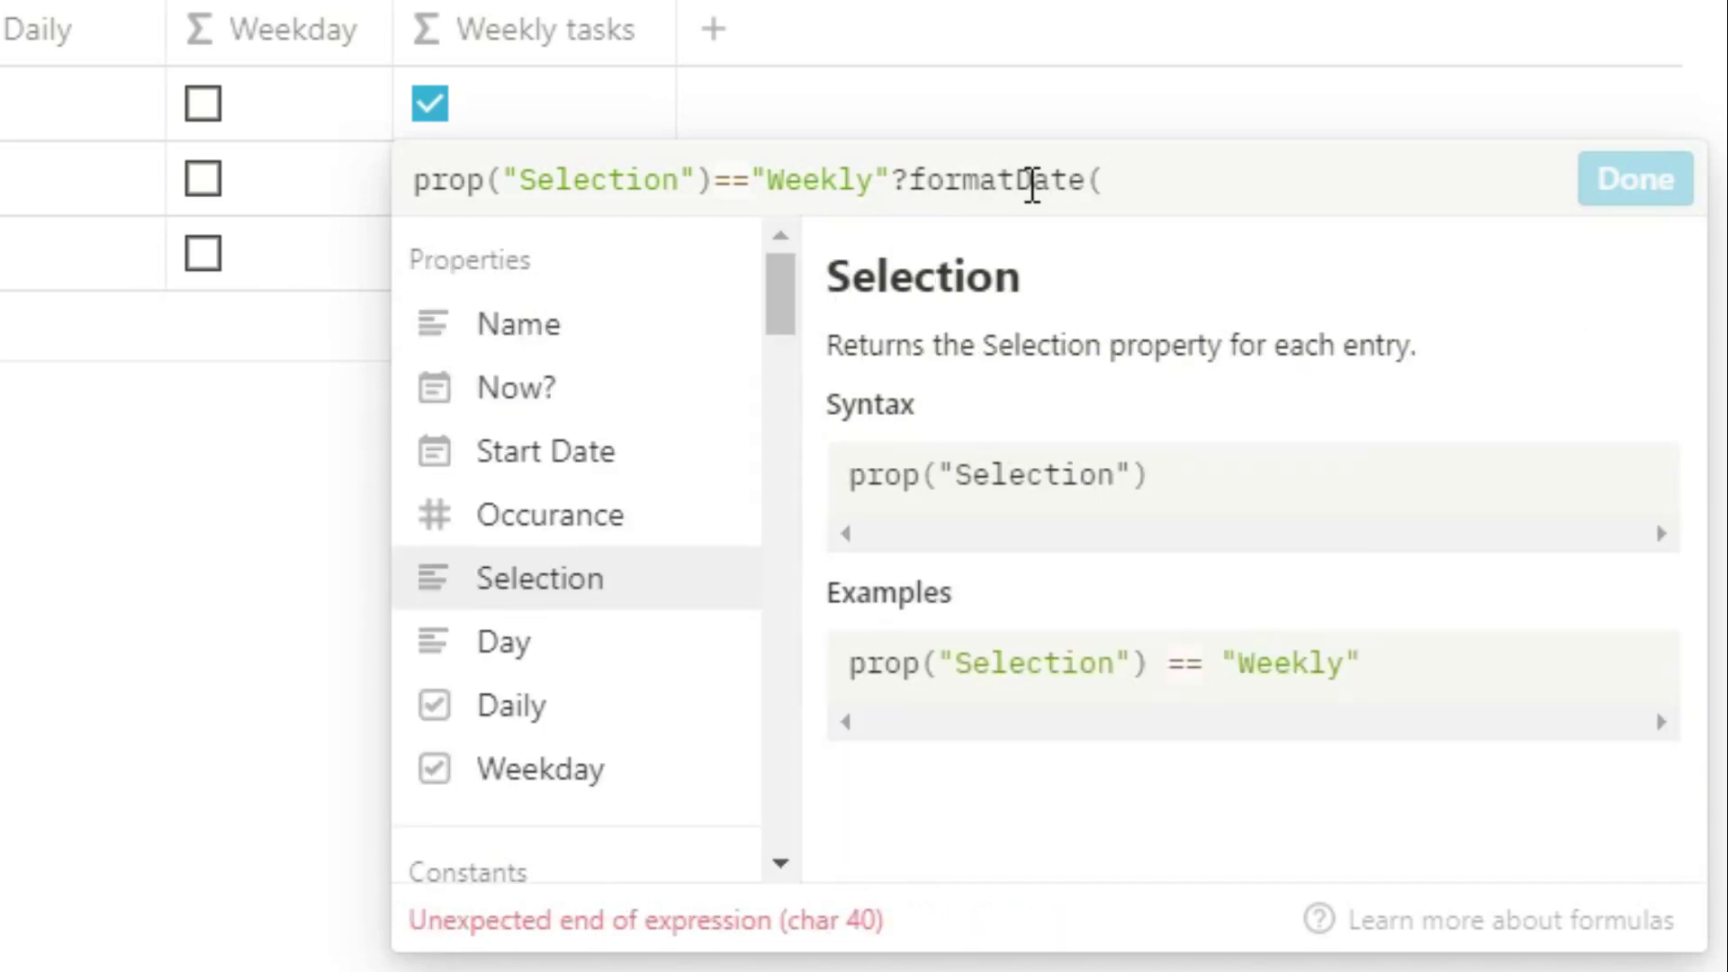
Complete the Weekly tasks formula with prop("Now?"),"dddd")==prop("Day"):false and save it
click(576, 389)
text(,")
text(dddd")
text()==)
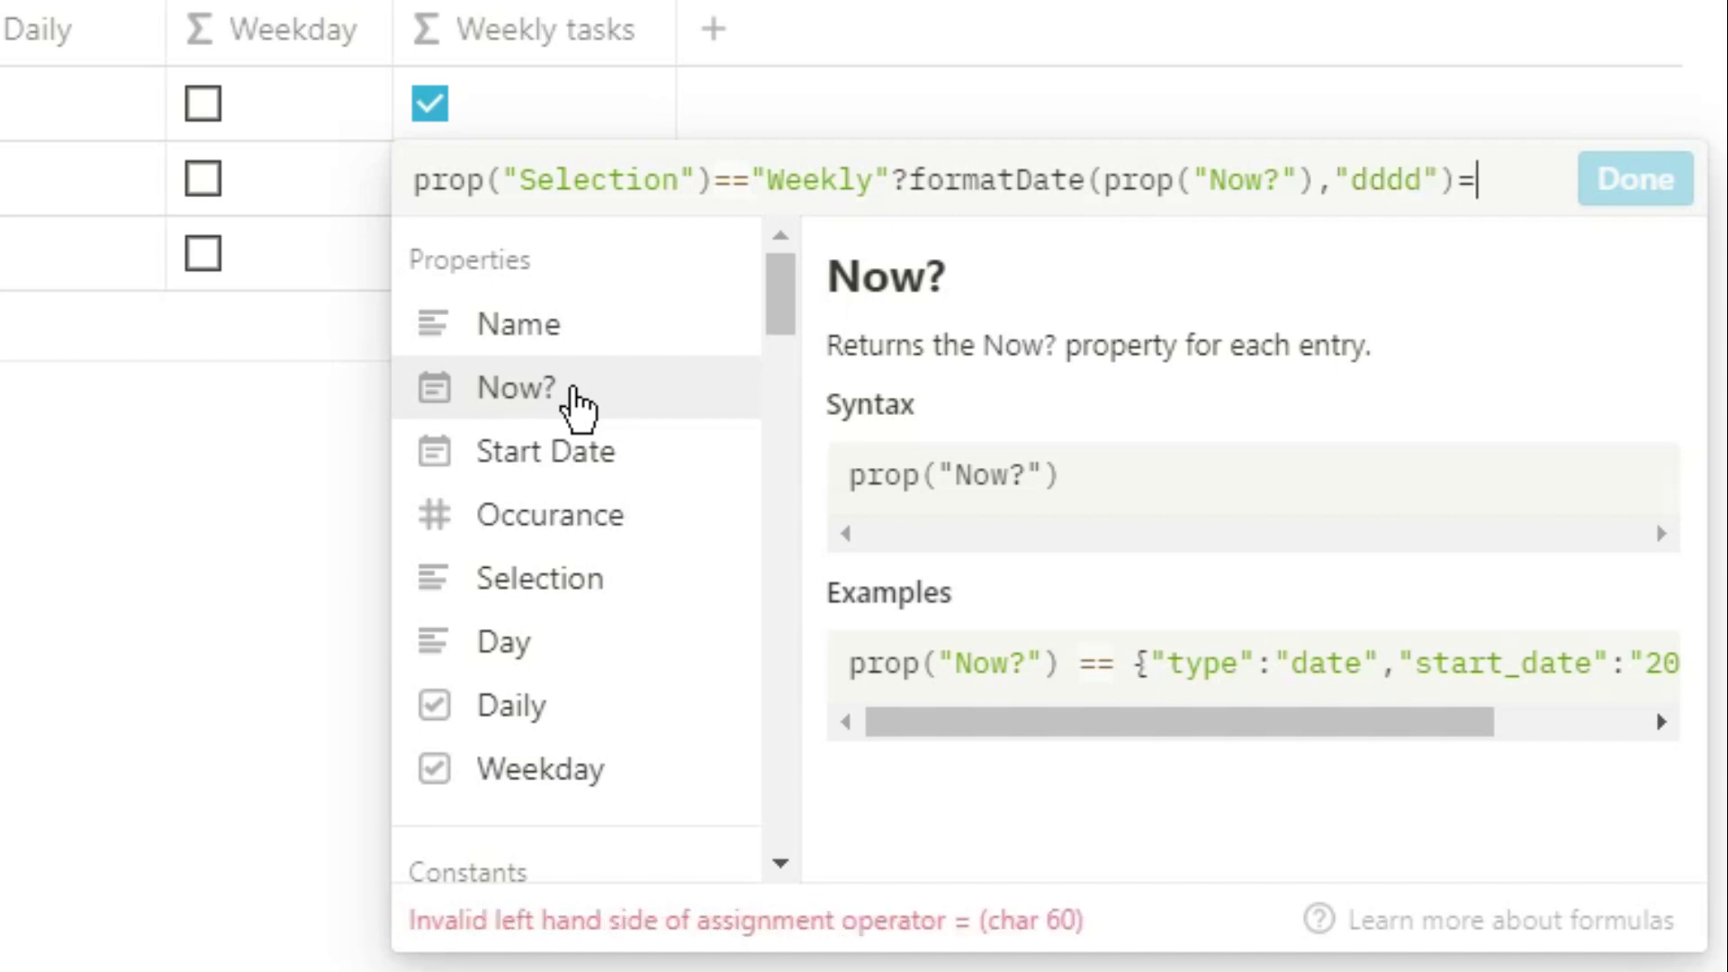
click(567, 641)
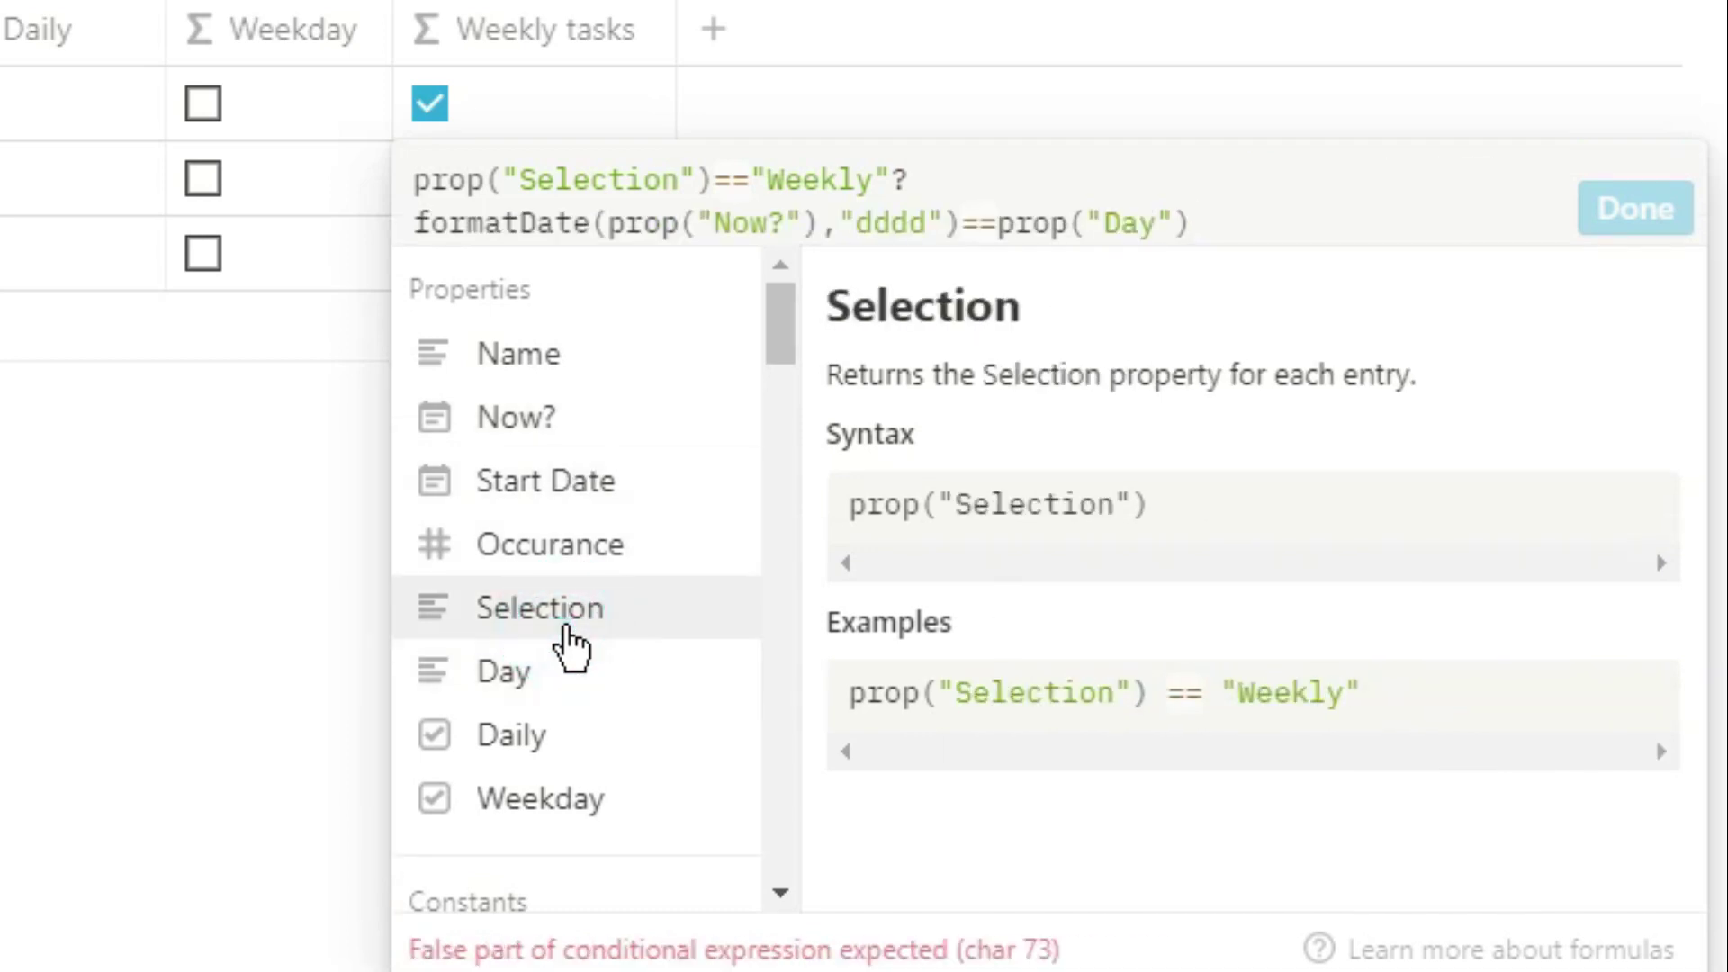
text(:false)
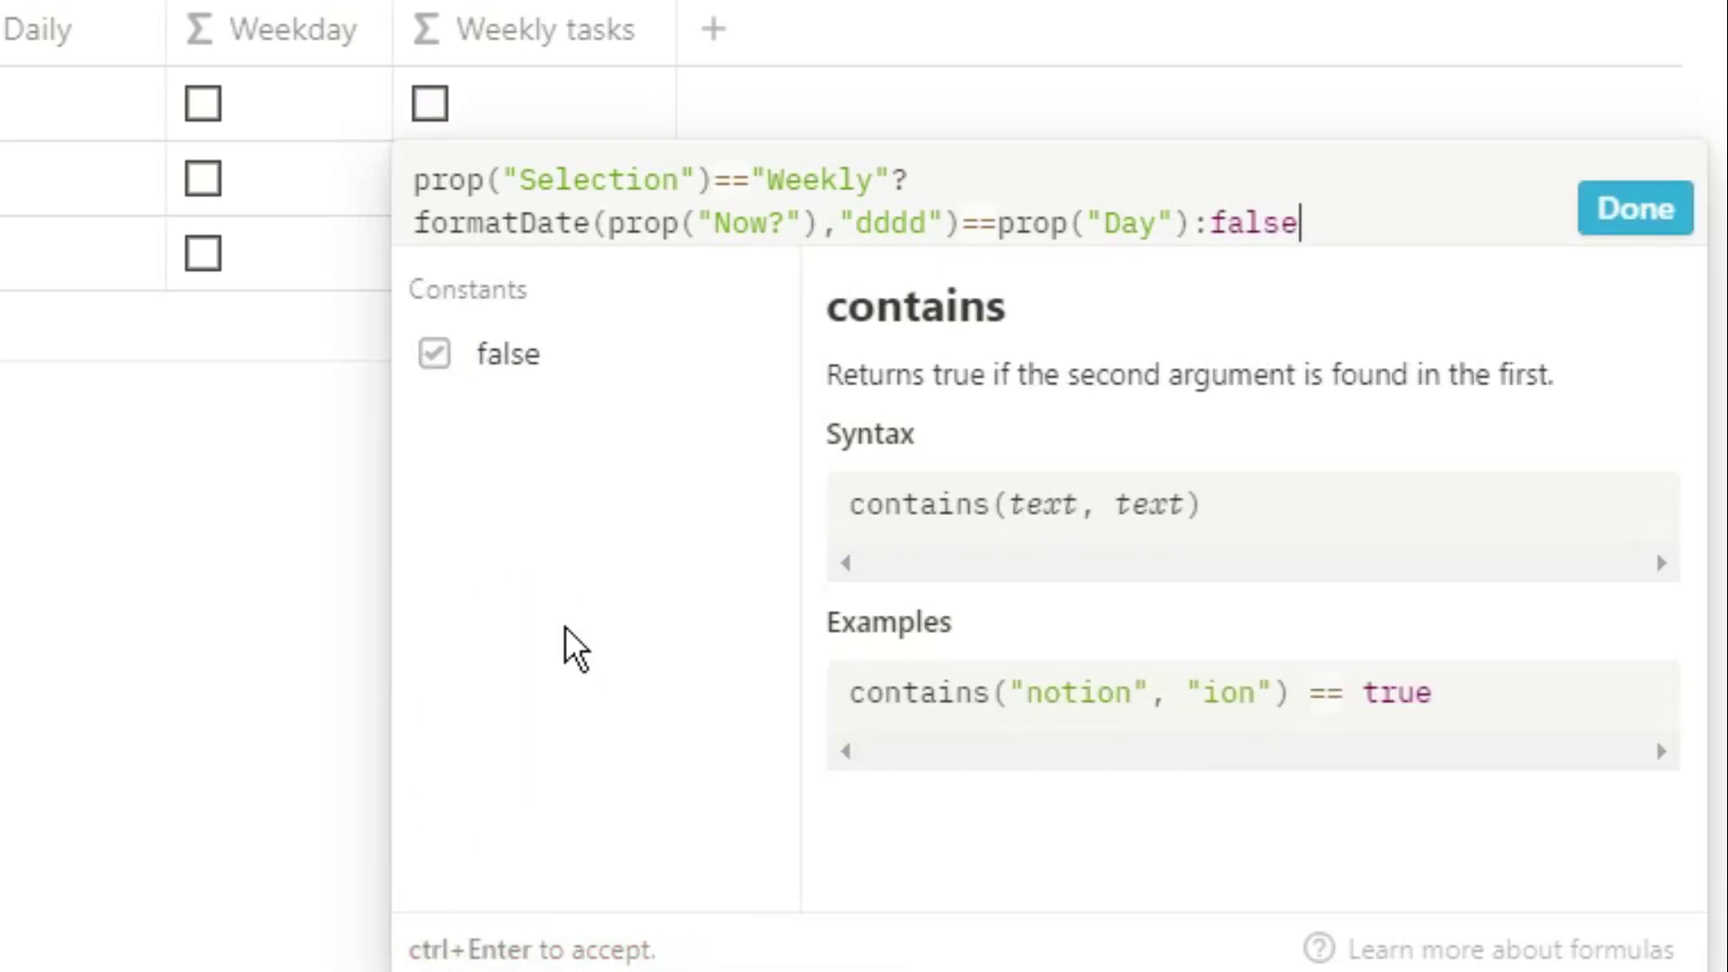
click(1607, 222)
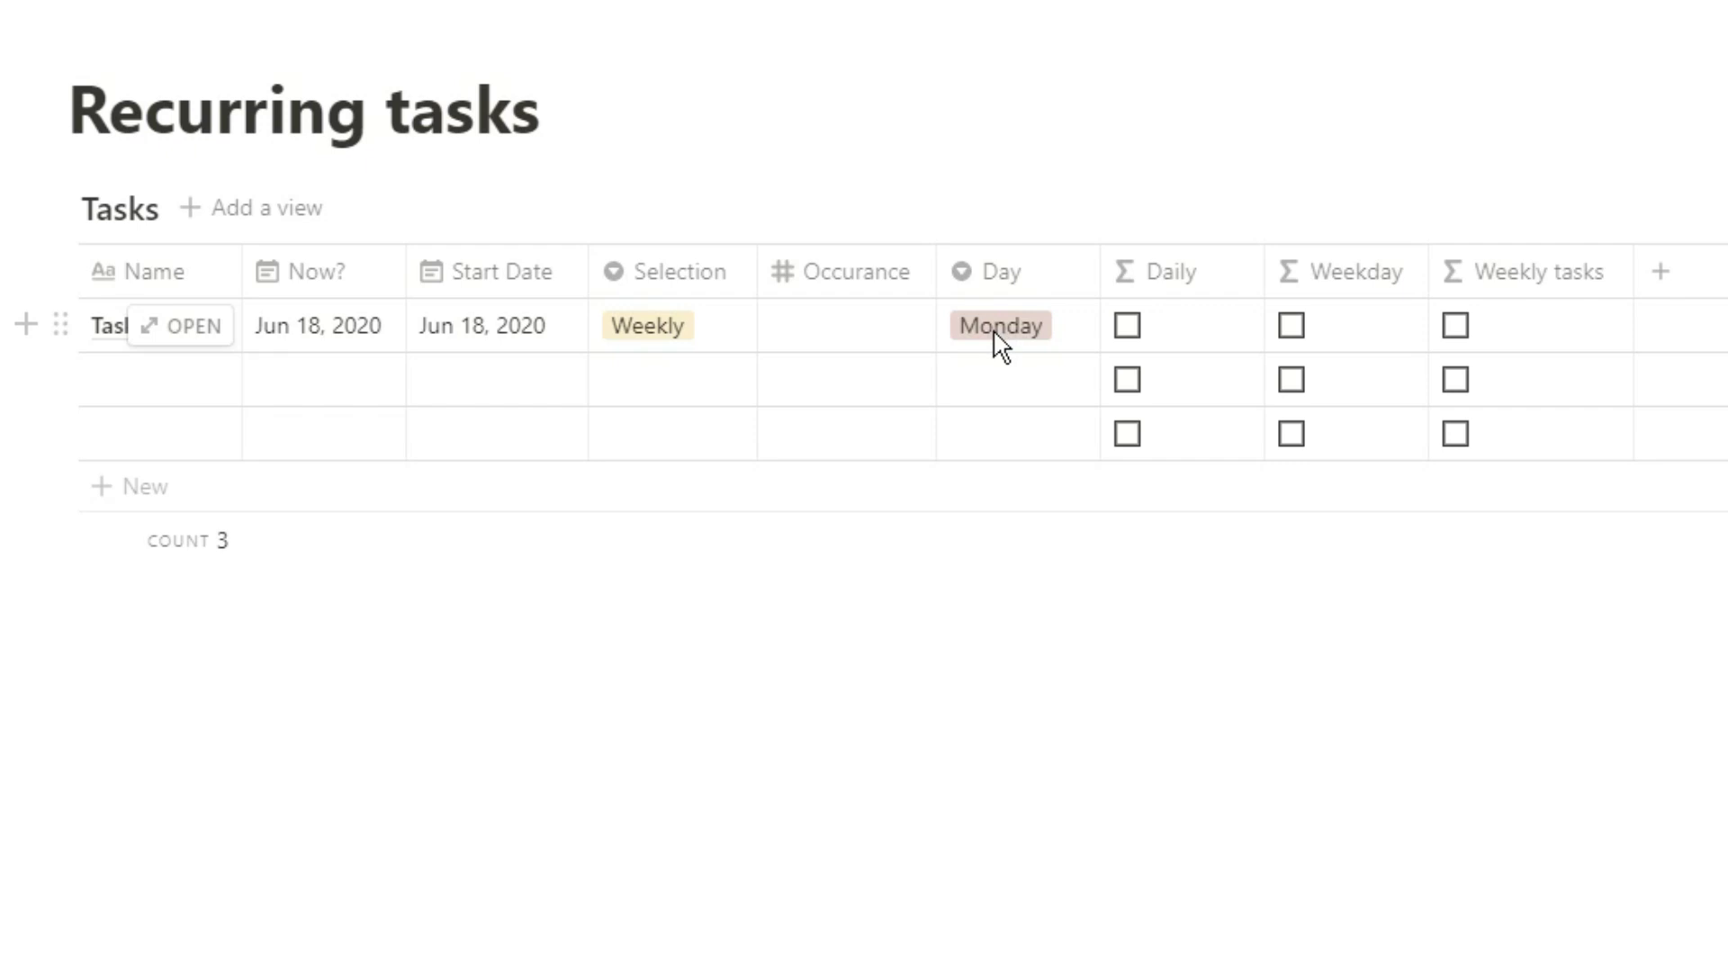
Test the first task with Now? dates Jun 15 and Jun 16, 2020, and change its Day to Tuesday
click(322, 324)
click(288, 556)
click(343, 558)
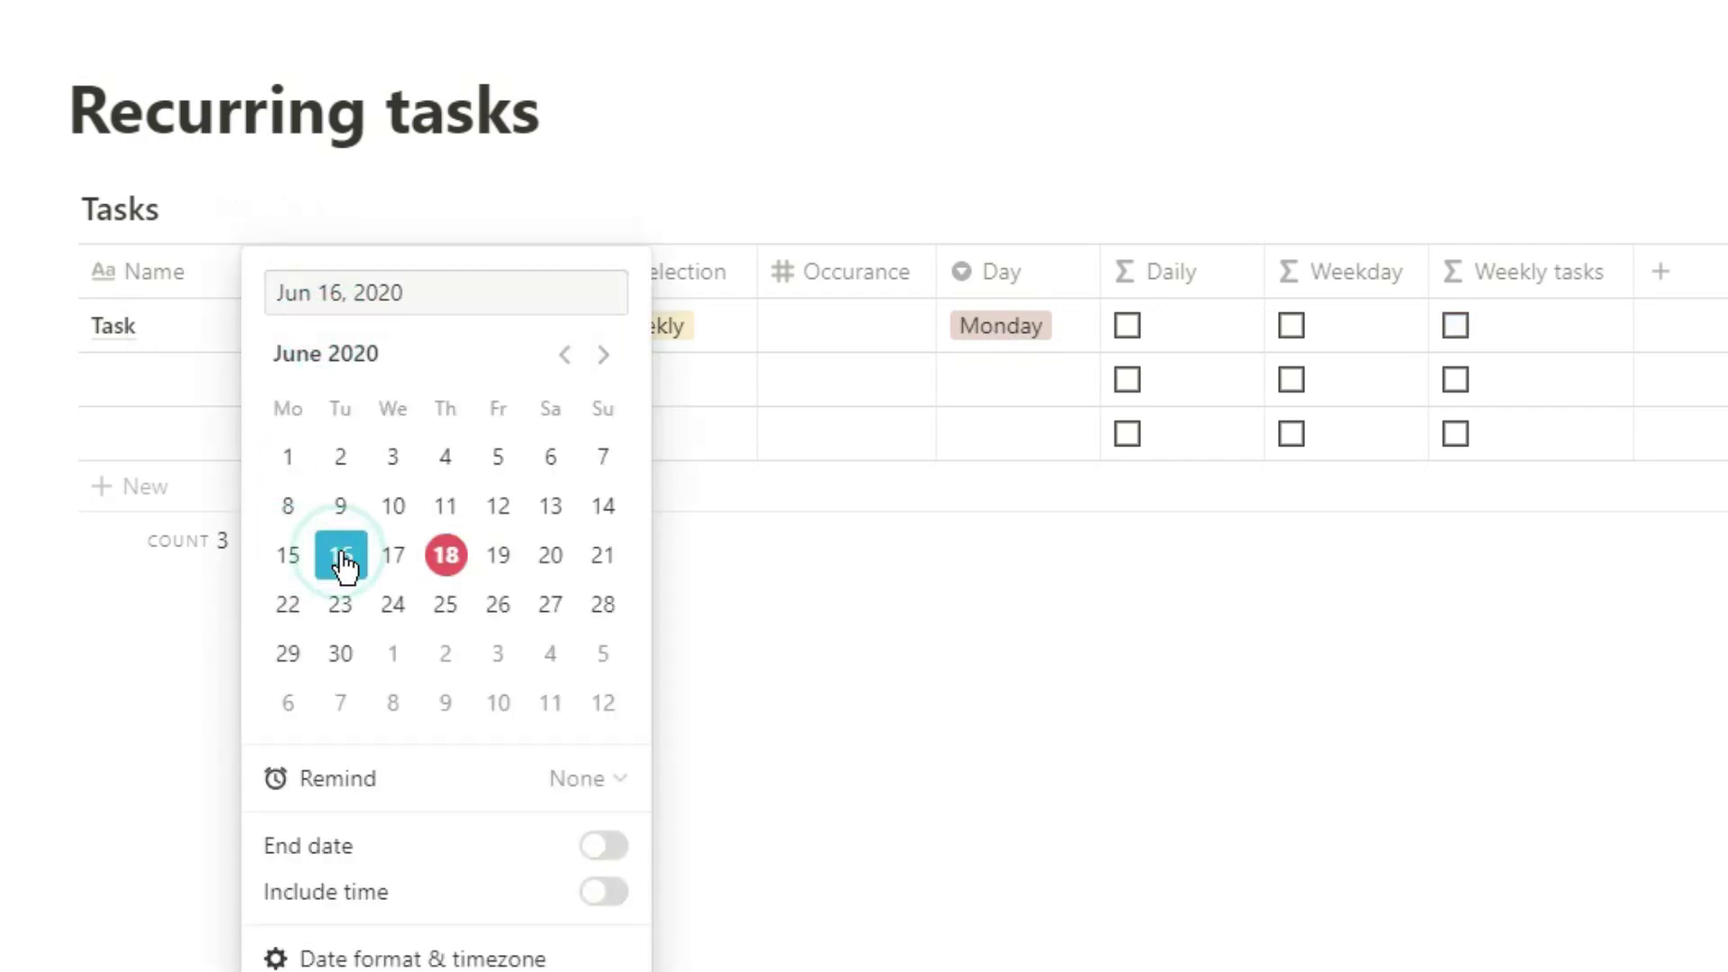
click(960, 326)
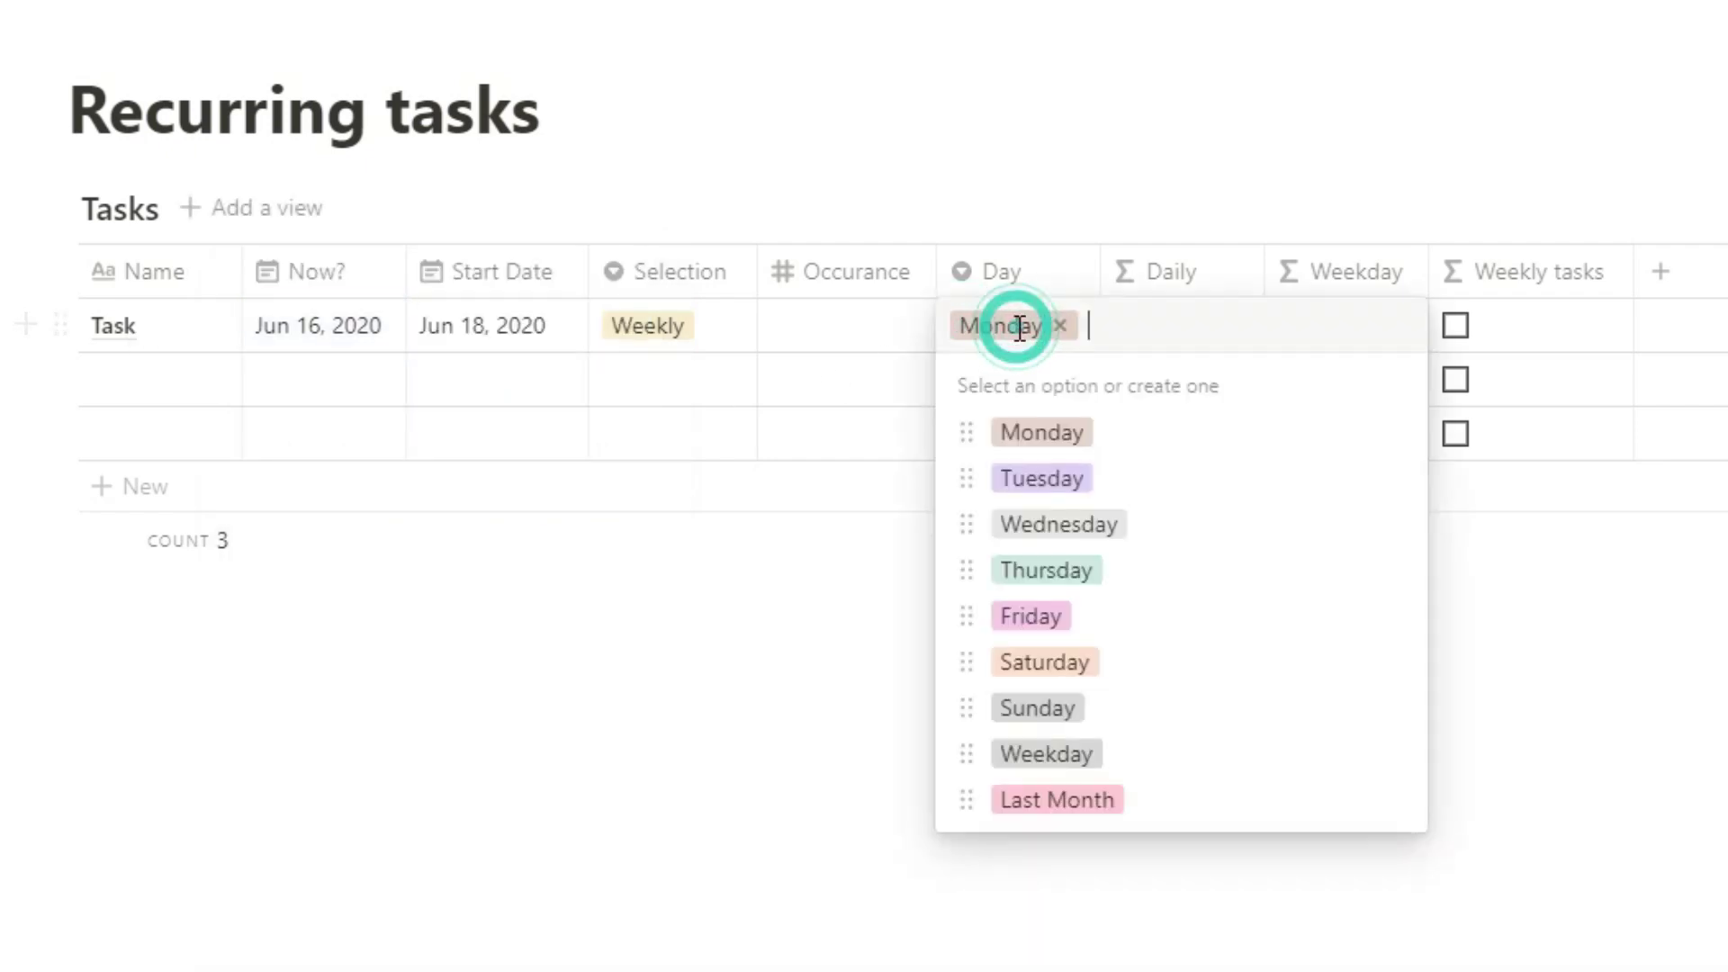
click(1035, 477)
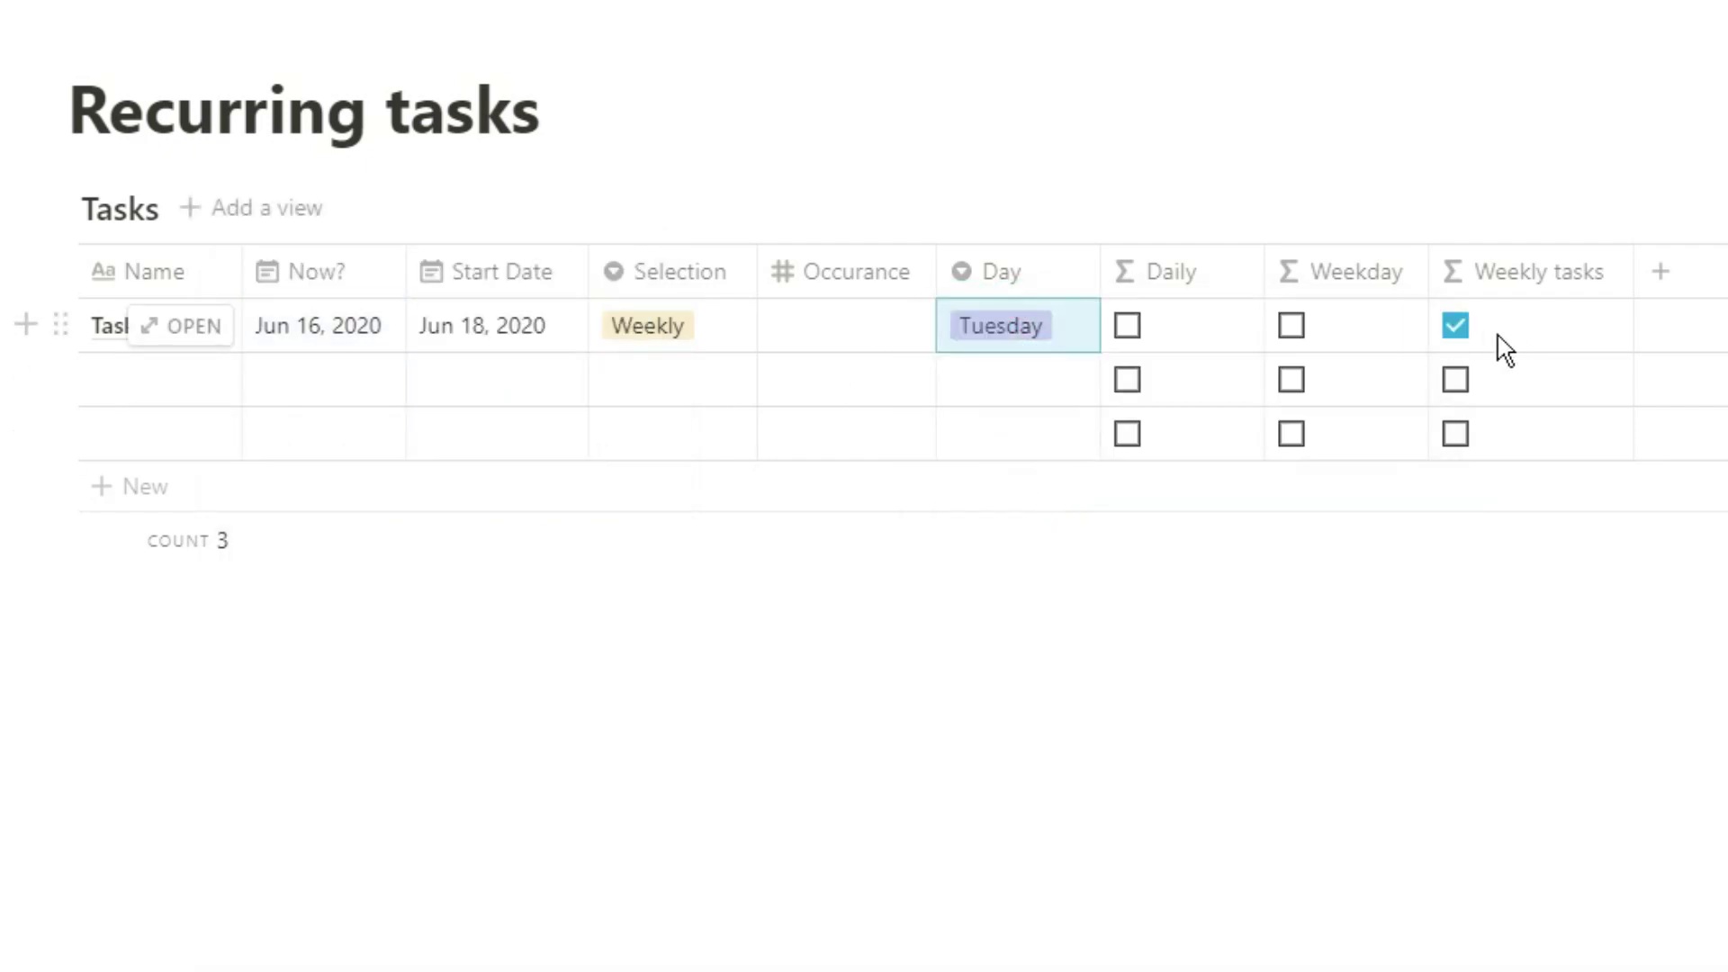
Test the first task's Day with Weekday, and set it to Thursday
click(1026, 329)
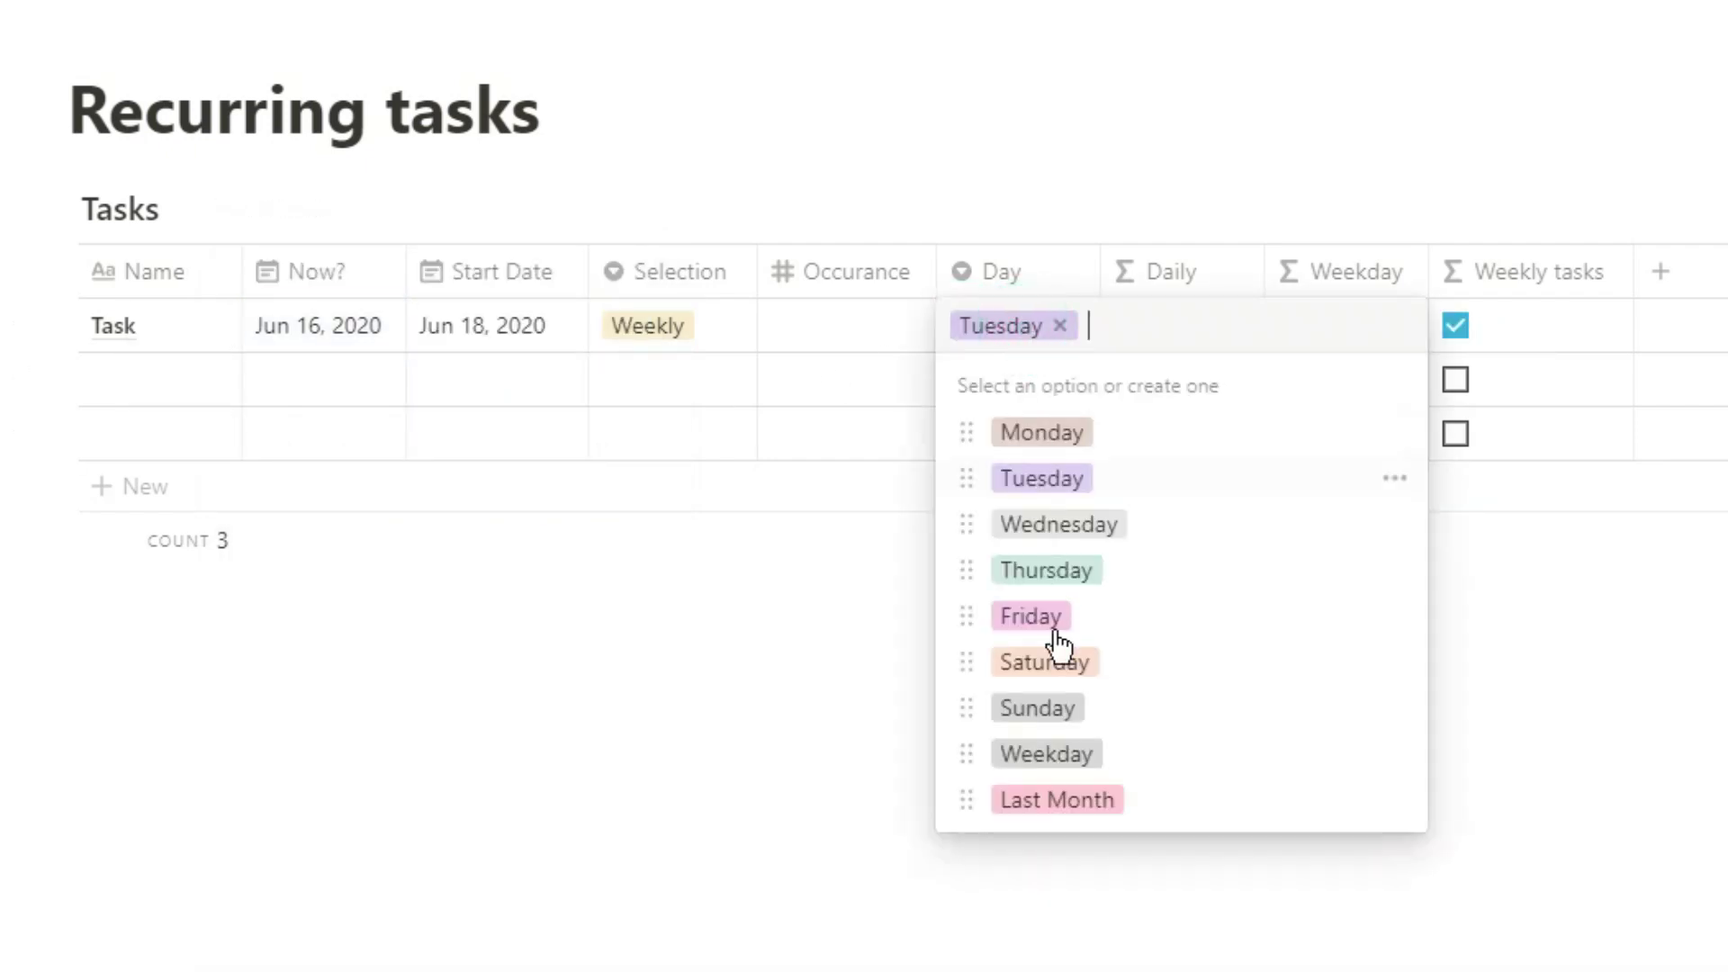
click(1057, 754)
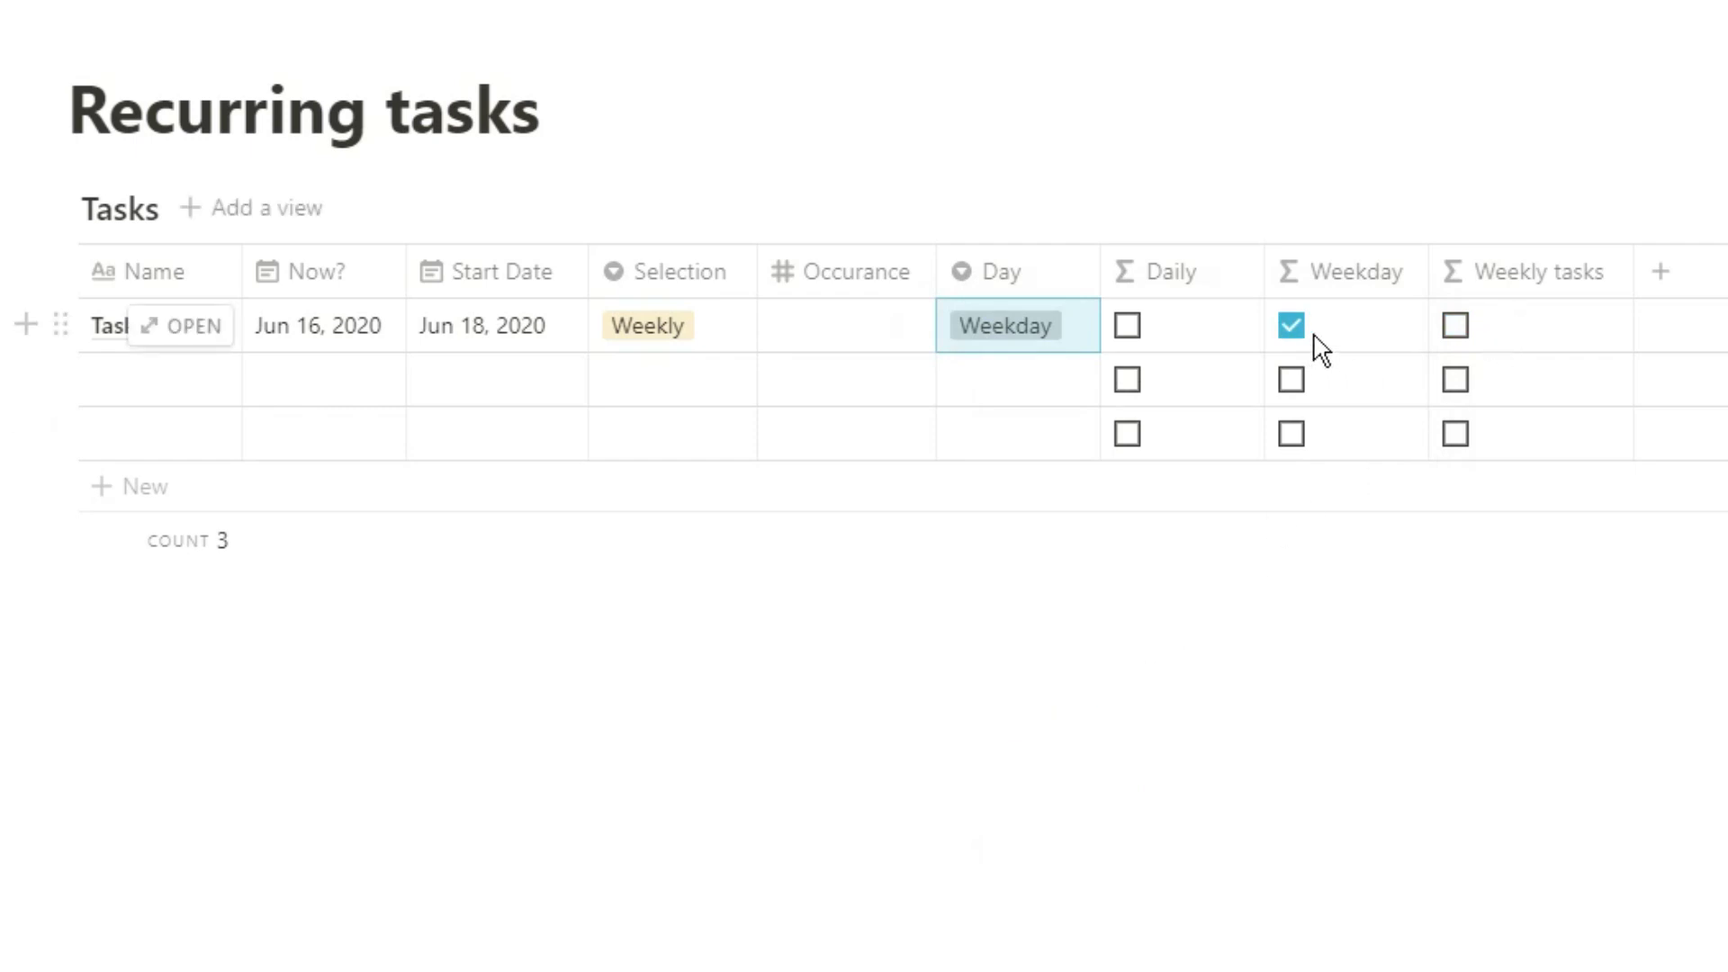
click(1024, 331)
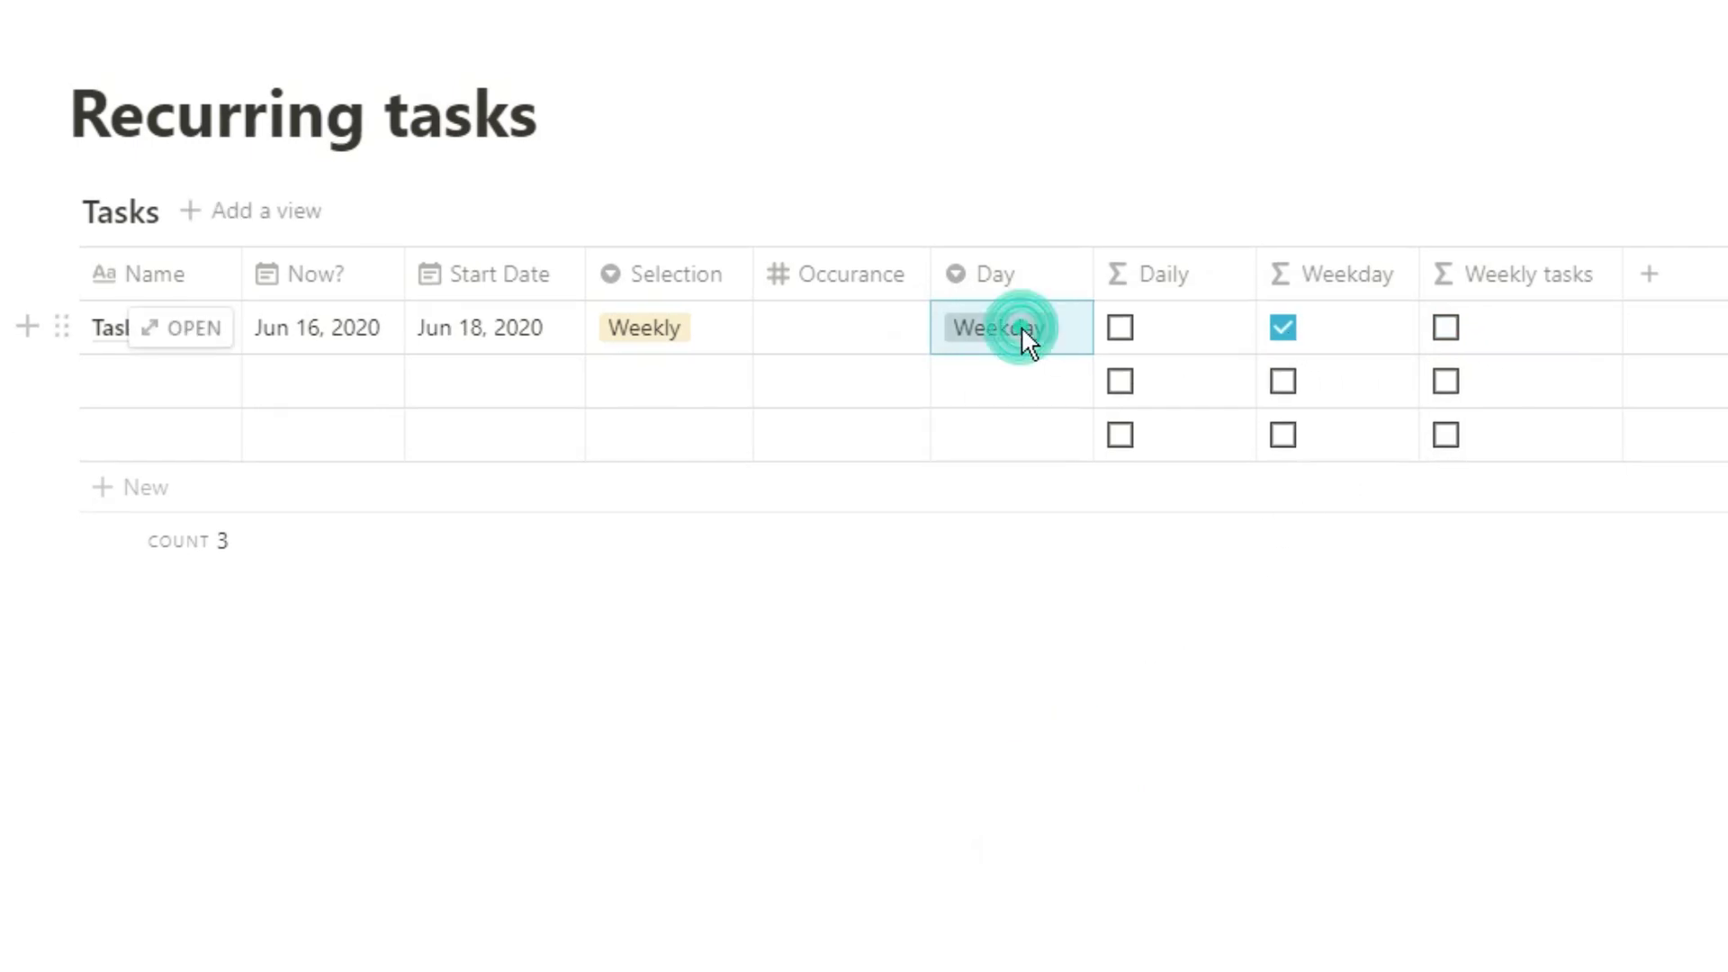
click(1026, 567)
Test the first task's Now? date with Jun 11, Jun 4 and Jun 25, and set it to Jun 18, 2020
click(315, 326)
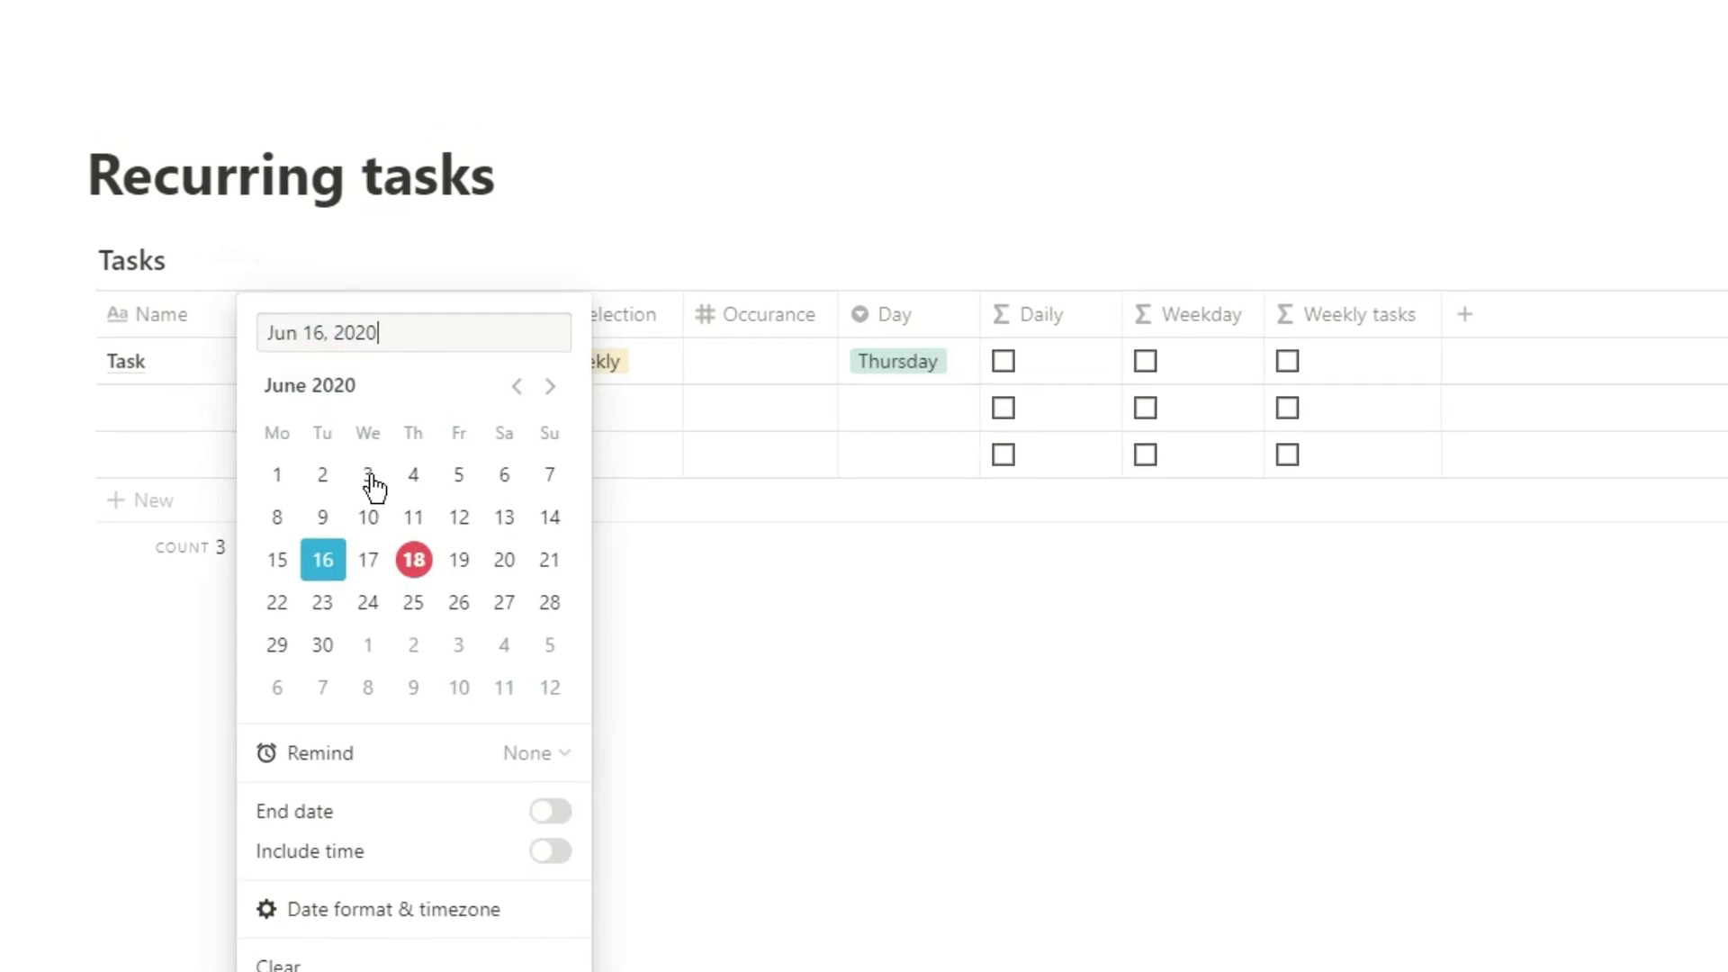
click(414, 516)
click(413, 474)
click(413, 602)
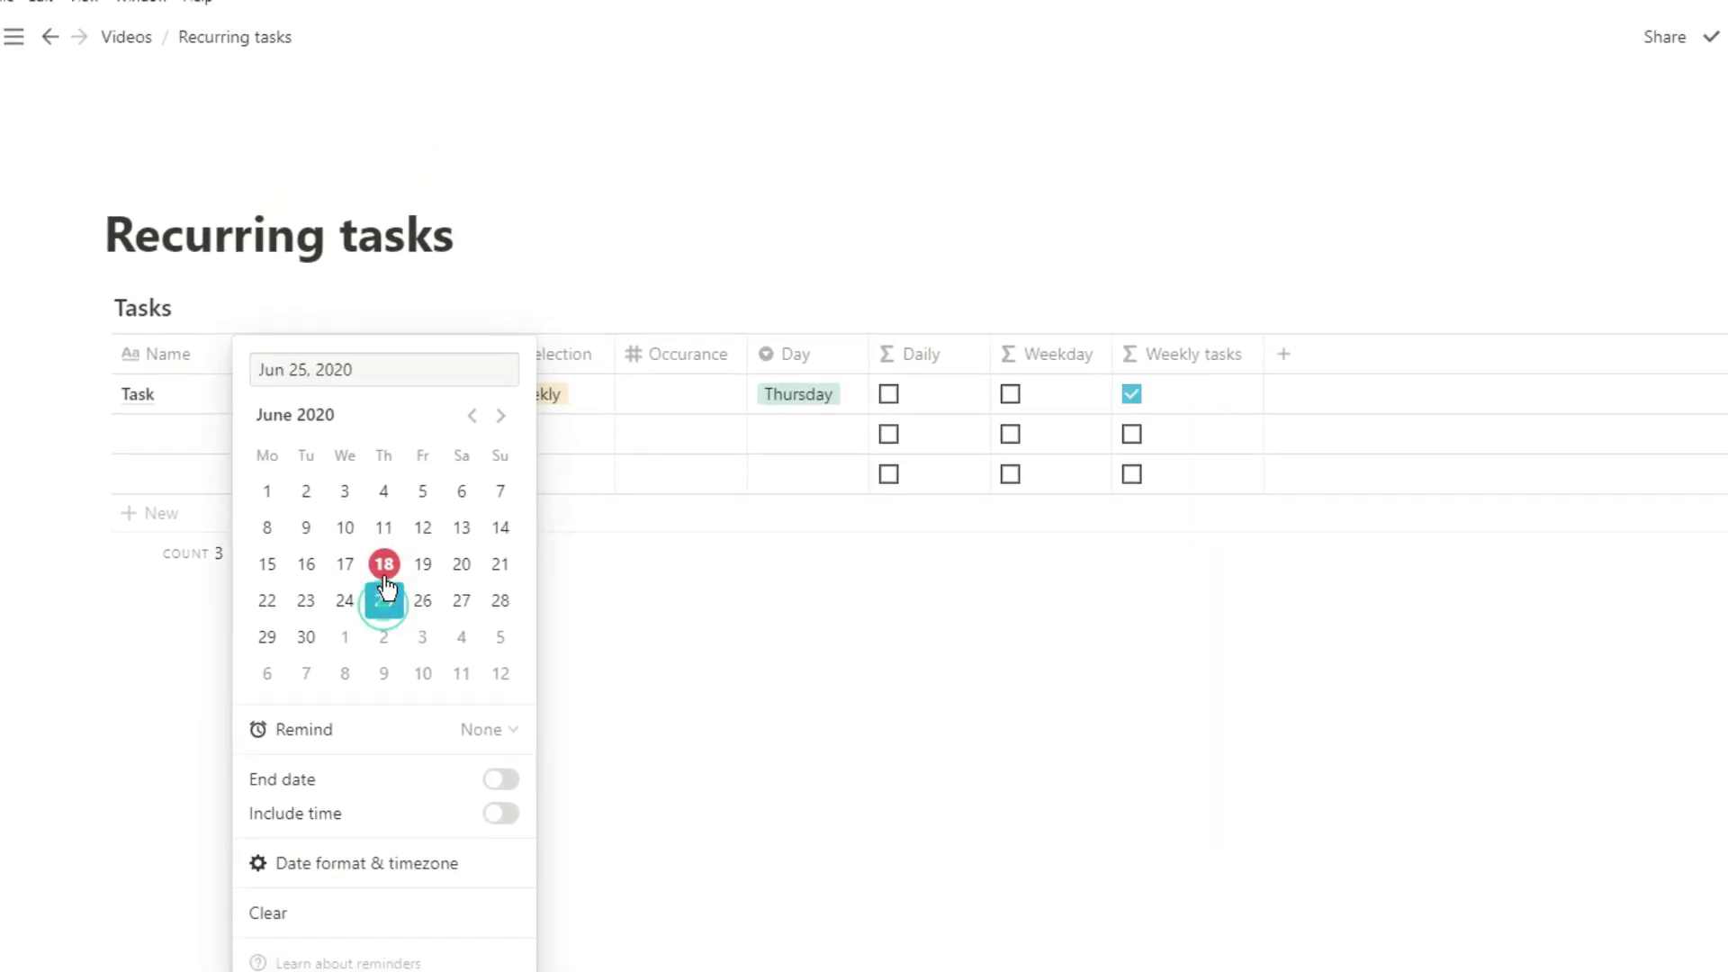
click(796, 618)
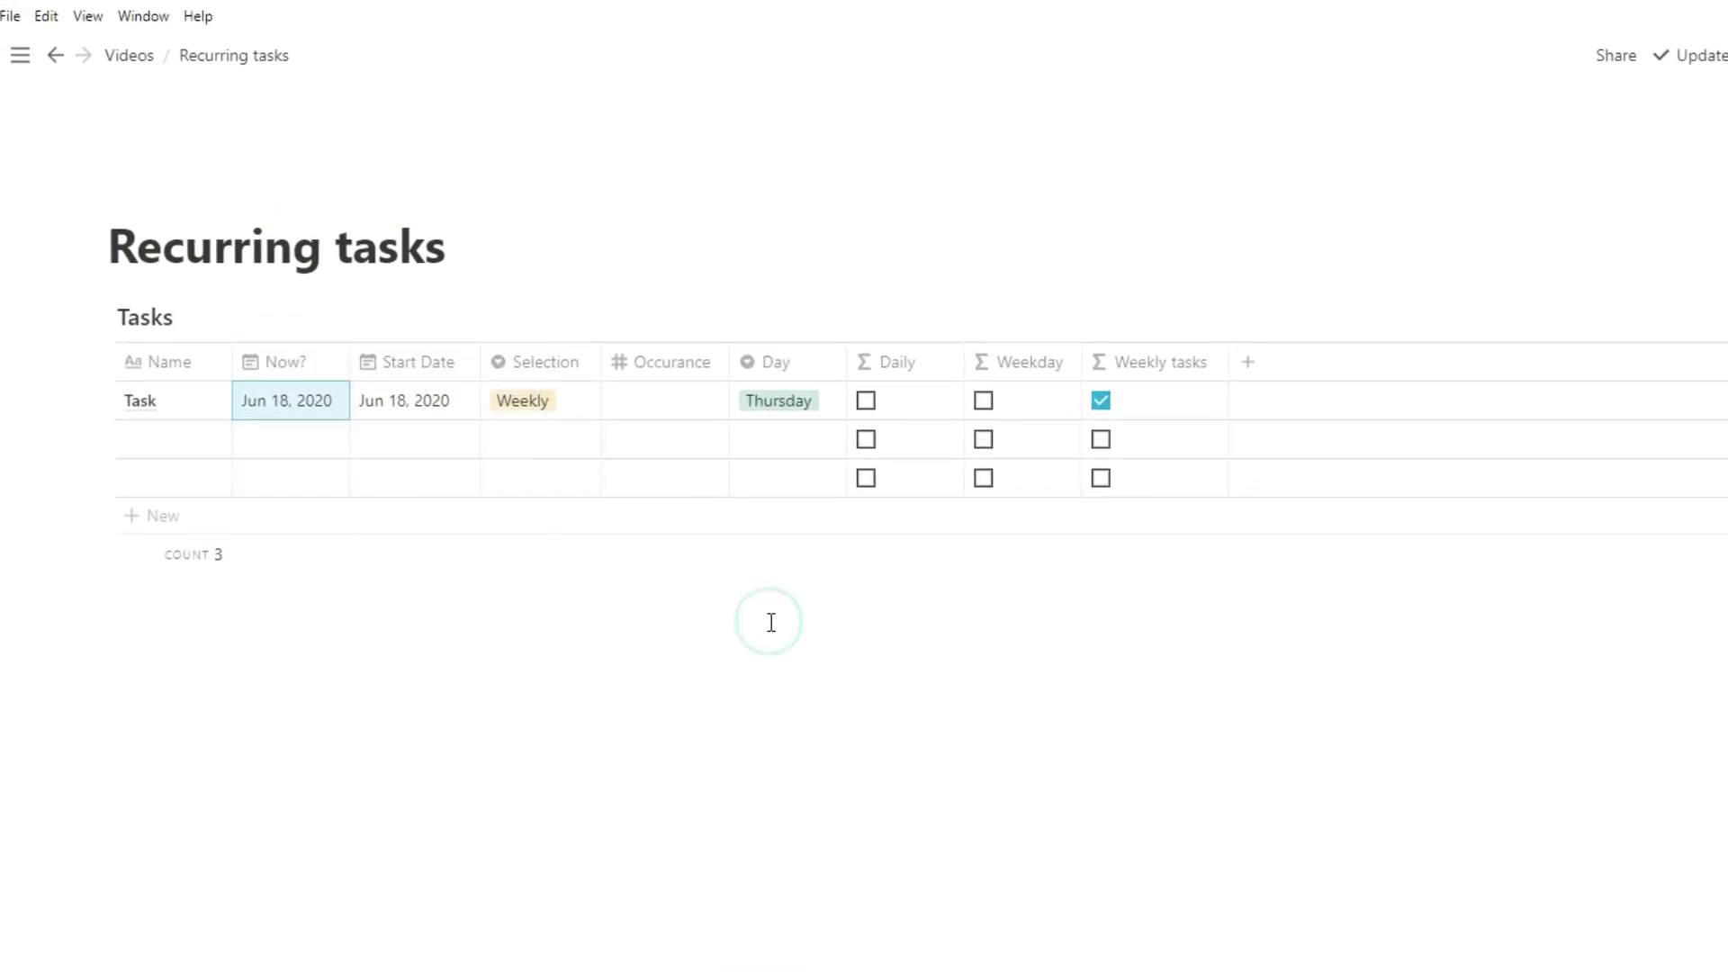
Add a formula property named 2 Weeks after Weekly tasks and narrow its column
click(1207, 370)
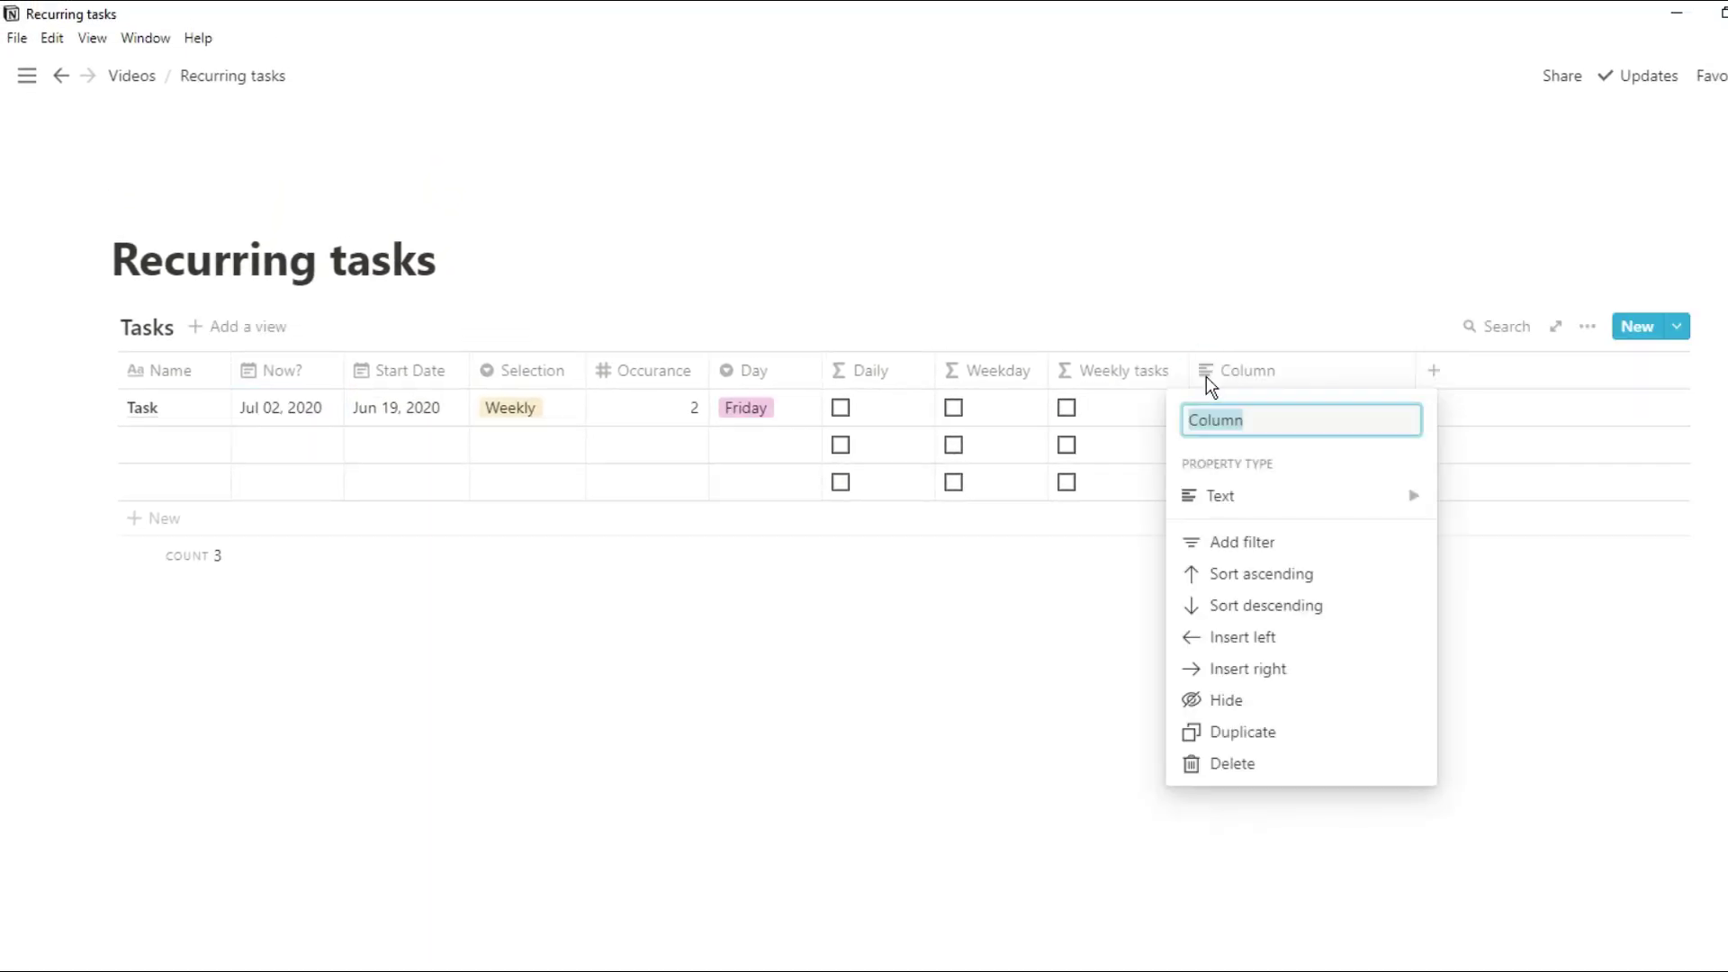
text(2 )
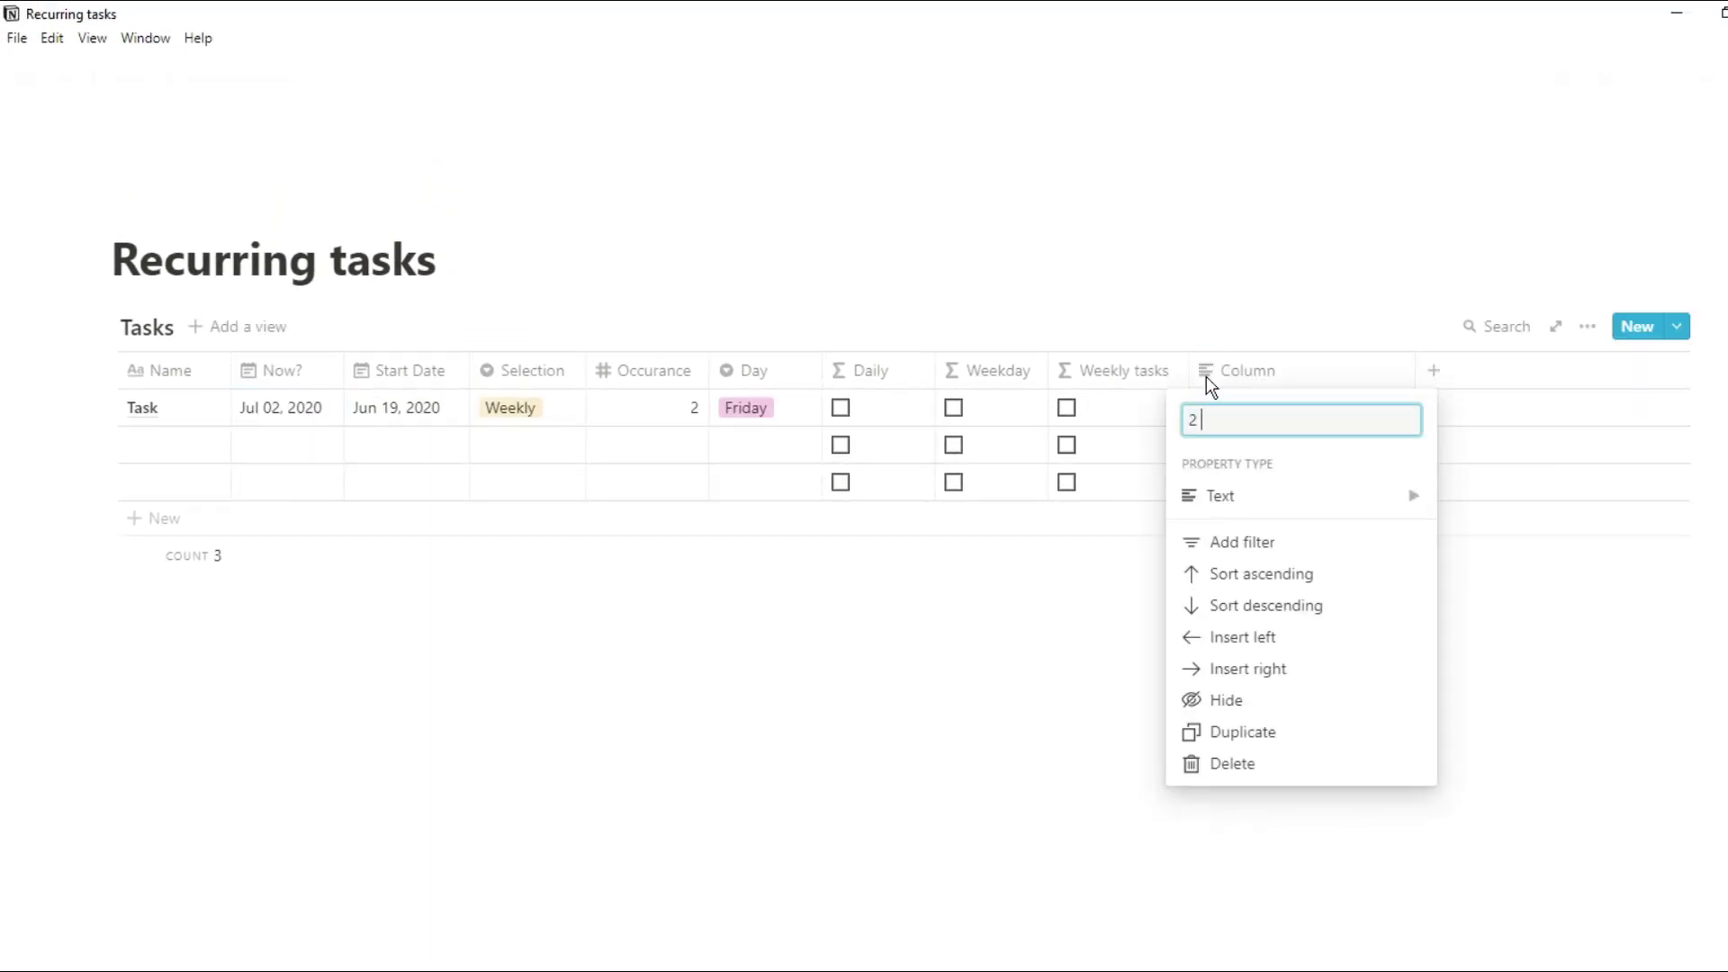
text(Weeks)
click(1246, 498)
click(1522, 695)
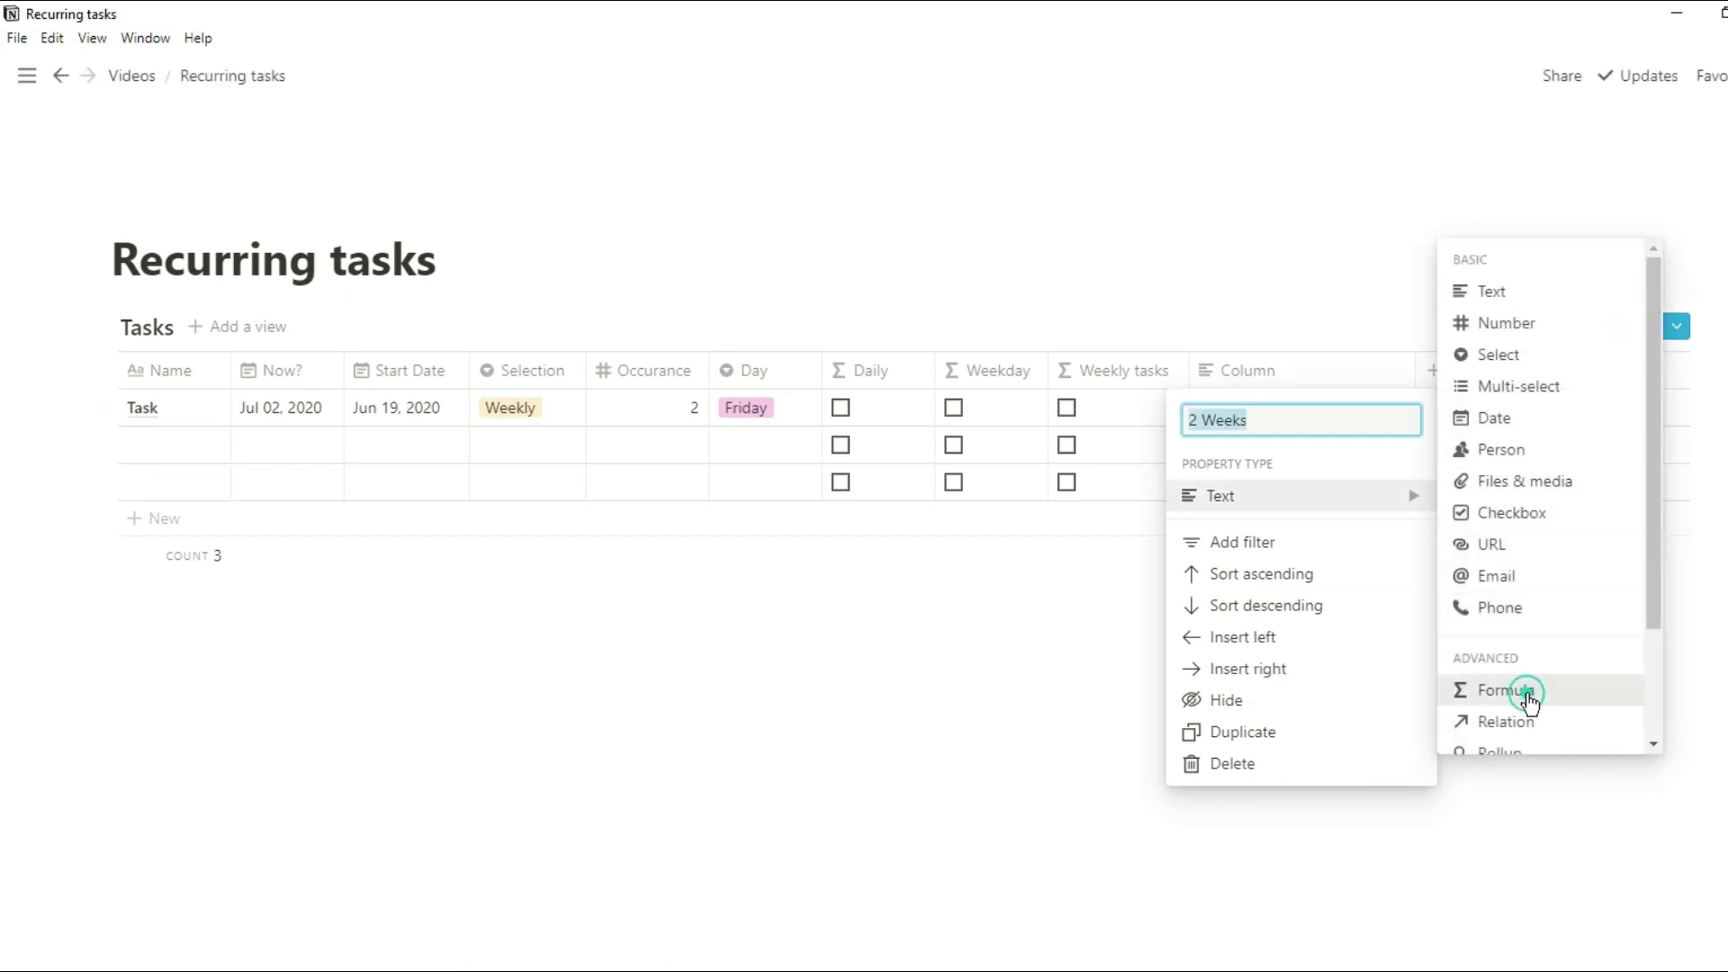
click(1422, 372)
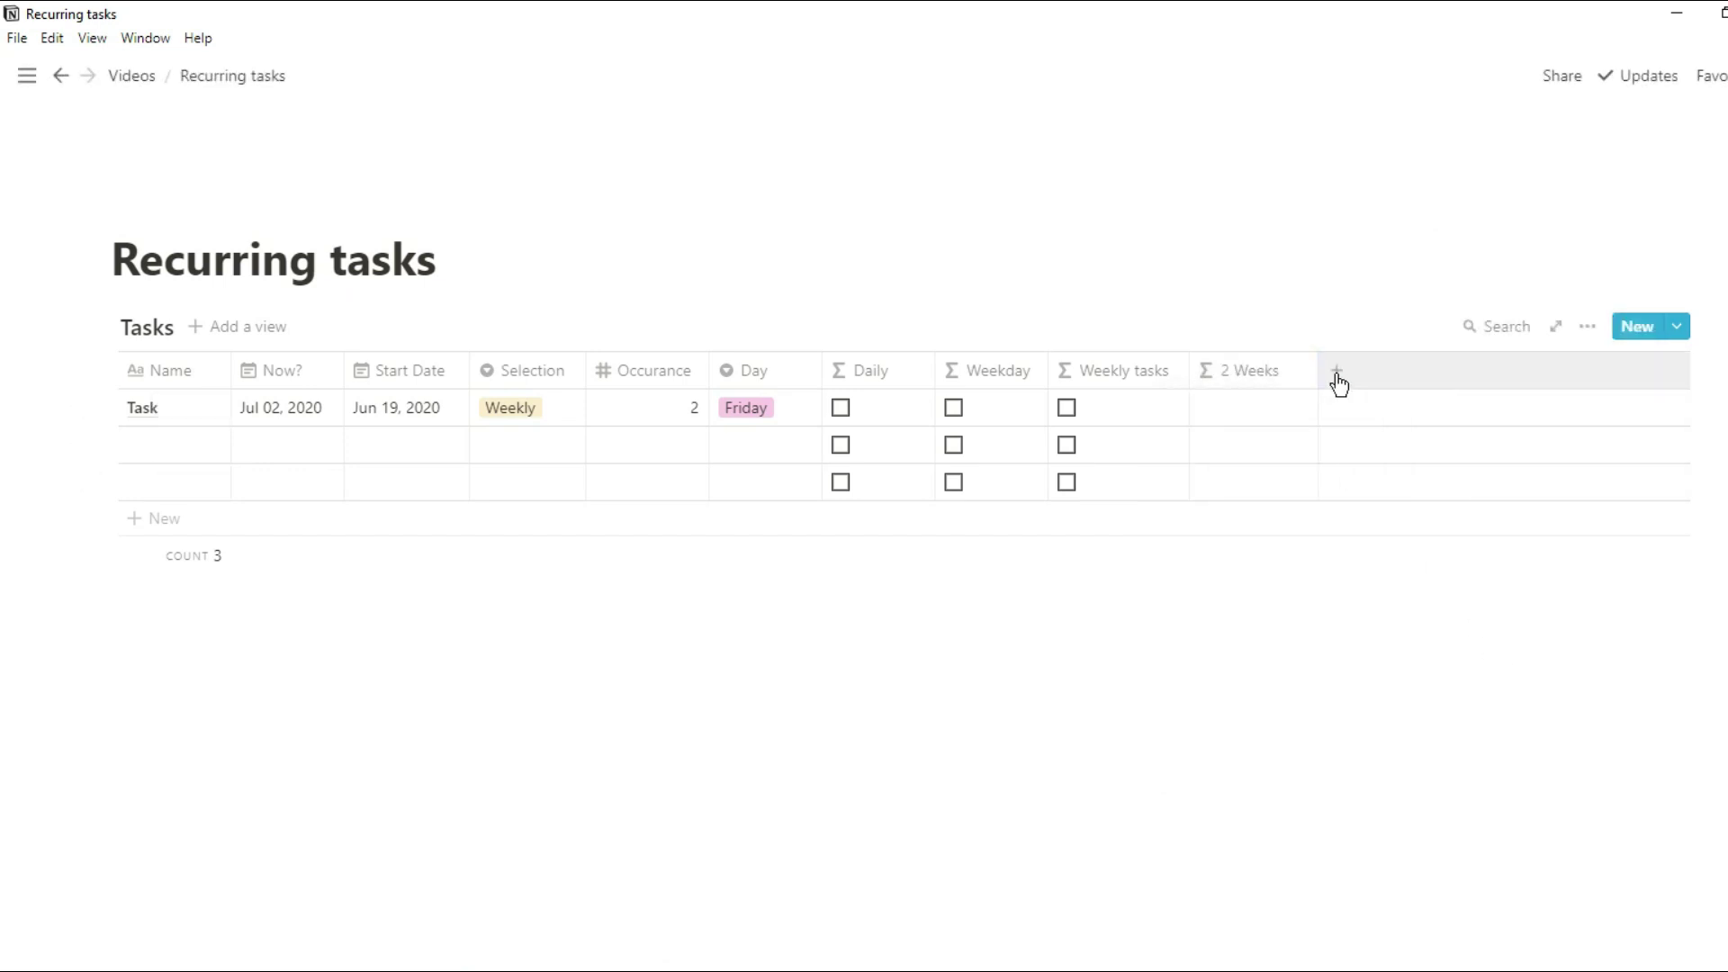
Add another formula property named Test after the 2 Weeks column
click(1372, 495)
text(Test)
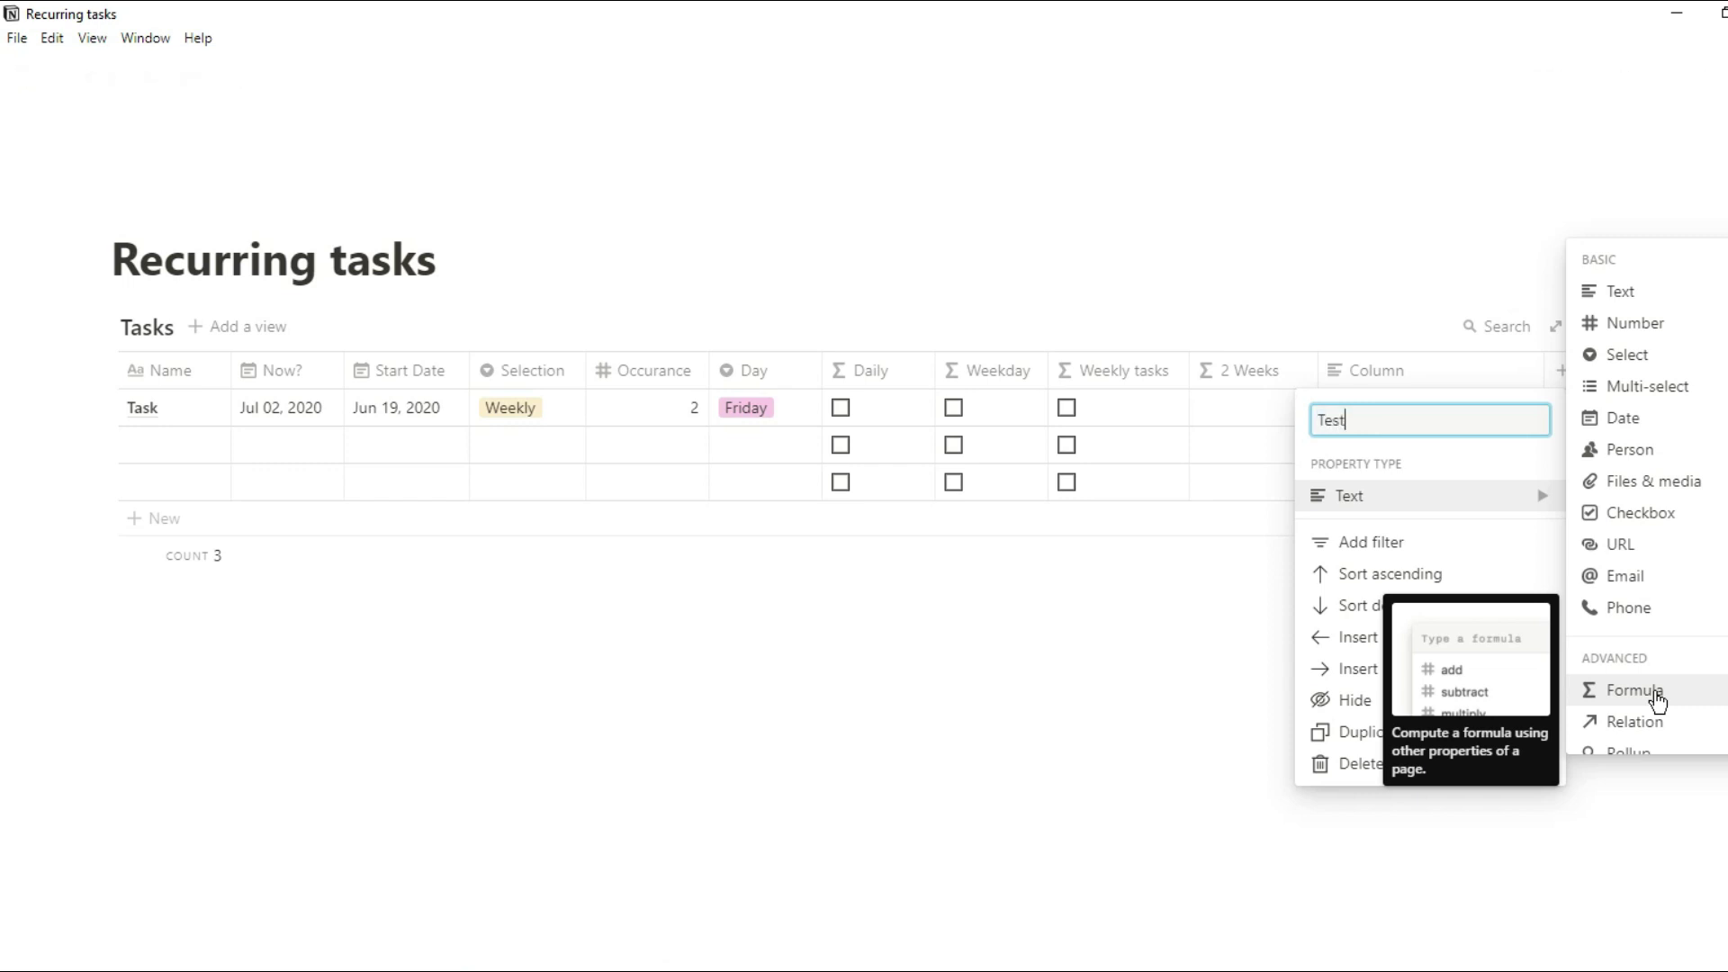
click(1657, 691)
Enter formatDate(prop("Start Date"),"W") as the formula of the Test property
click(1469, 424)
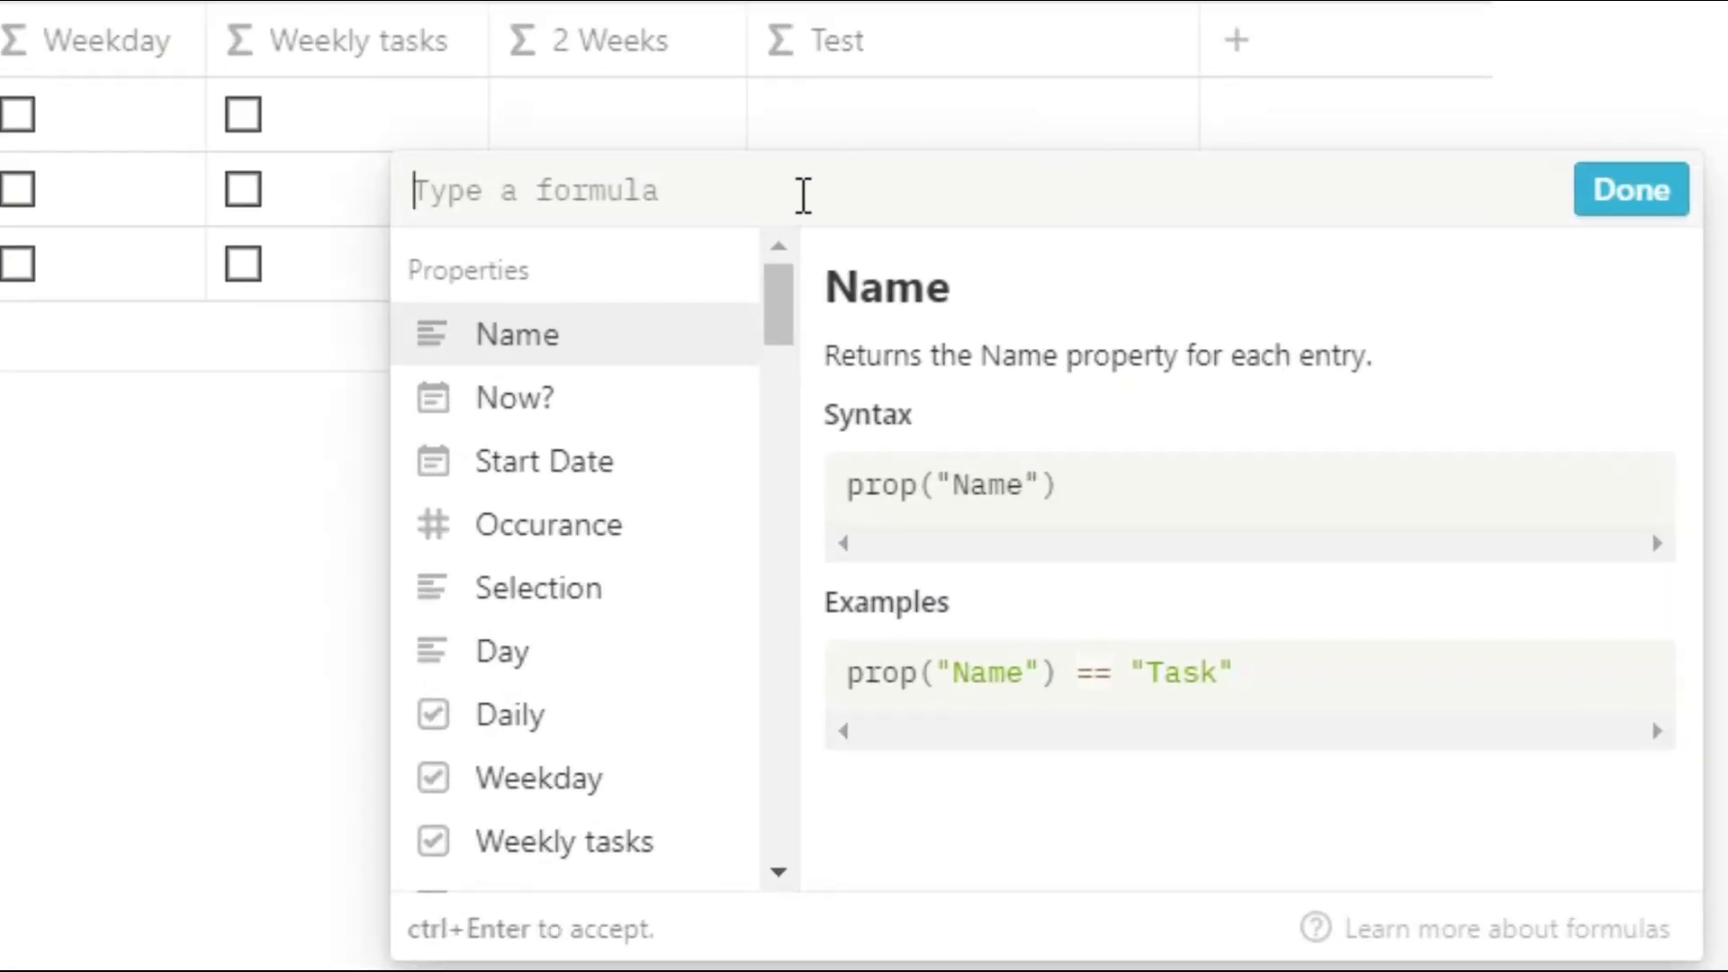
click(531, 461)
click(417, 190)
text(formatDate)
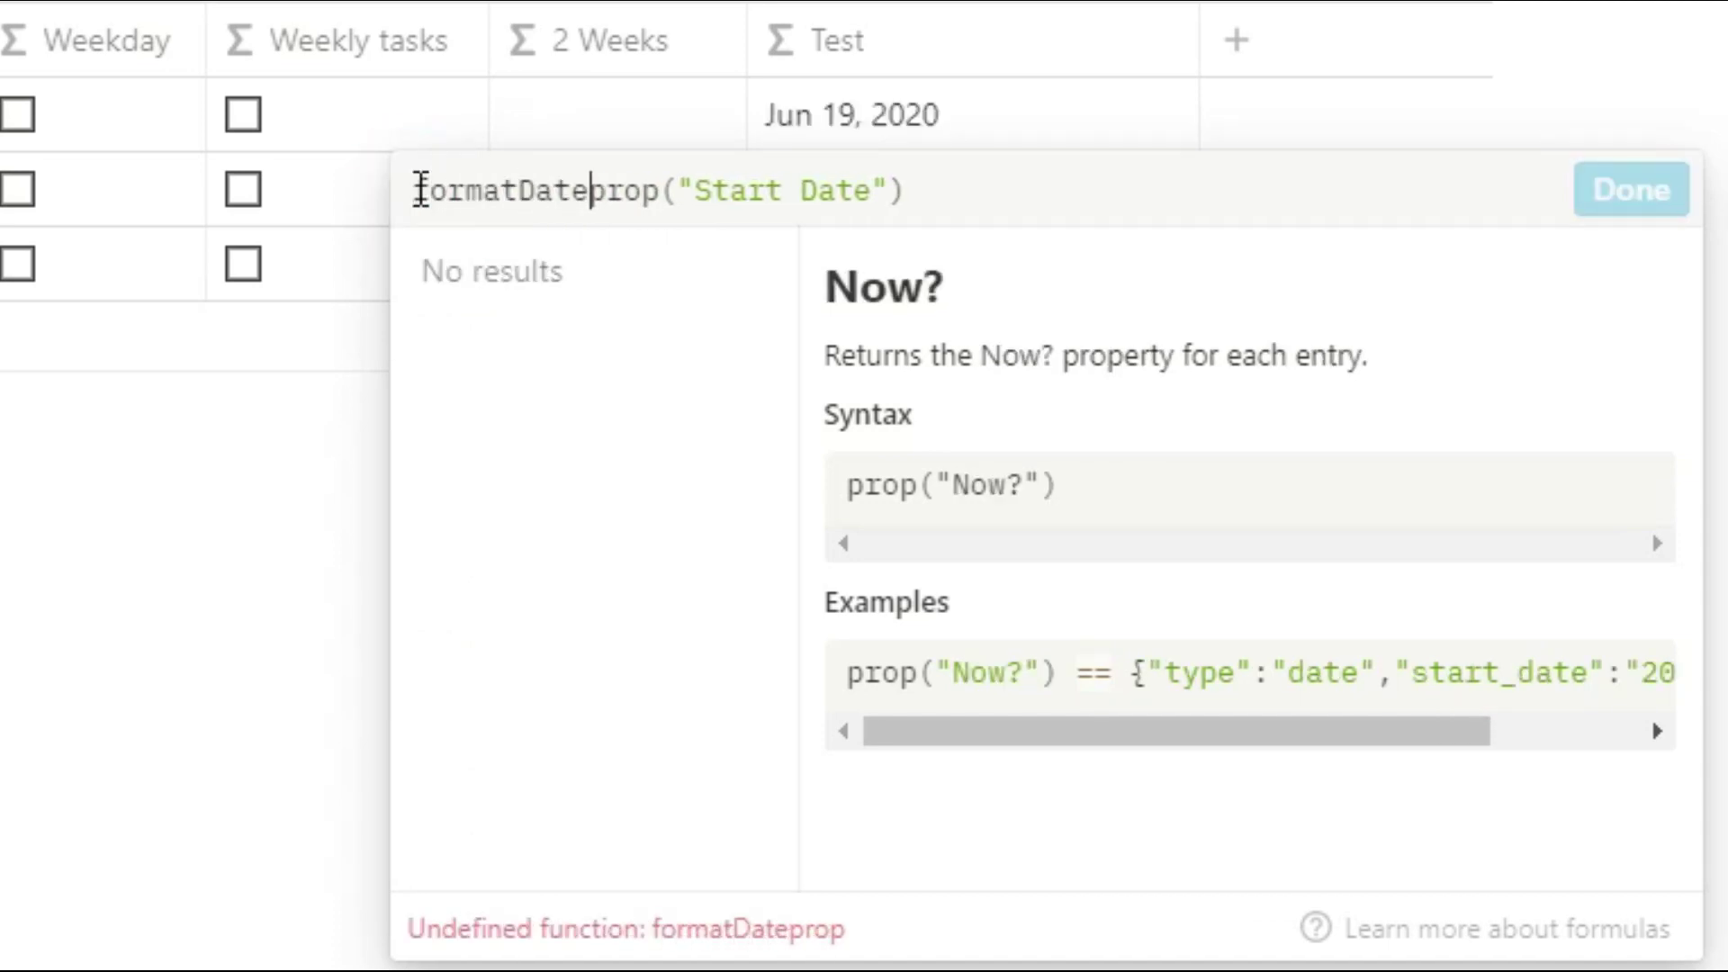
text(()
click(935, 190)
text(,"W")
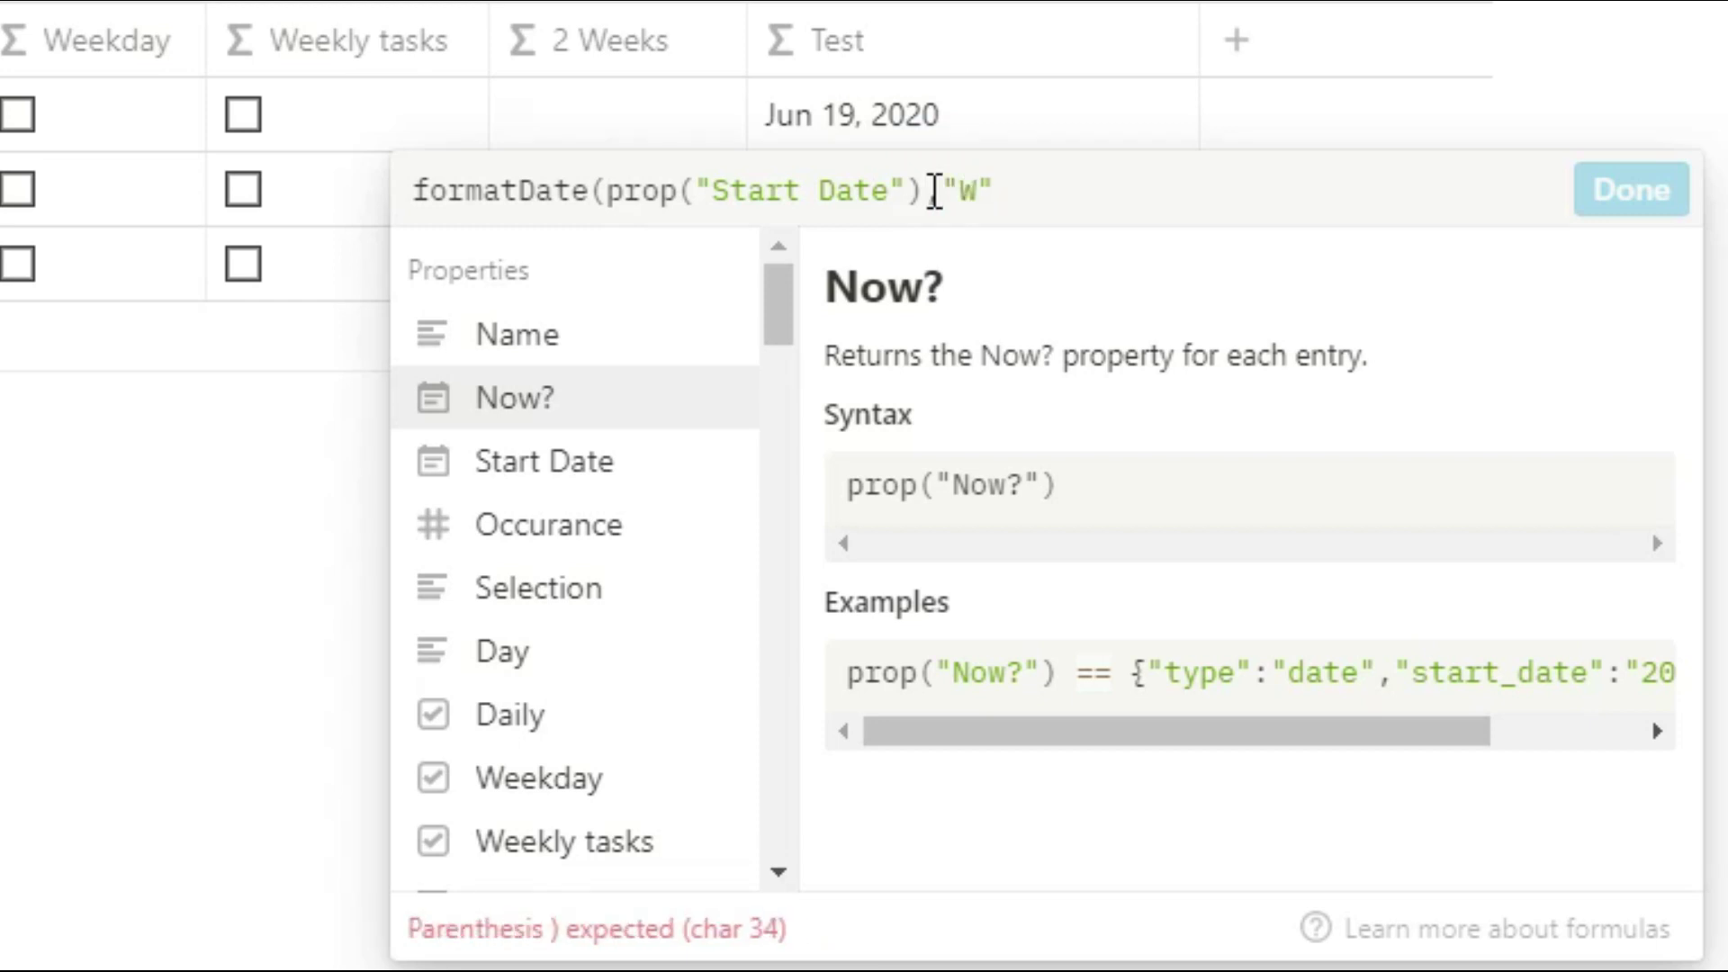
text())
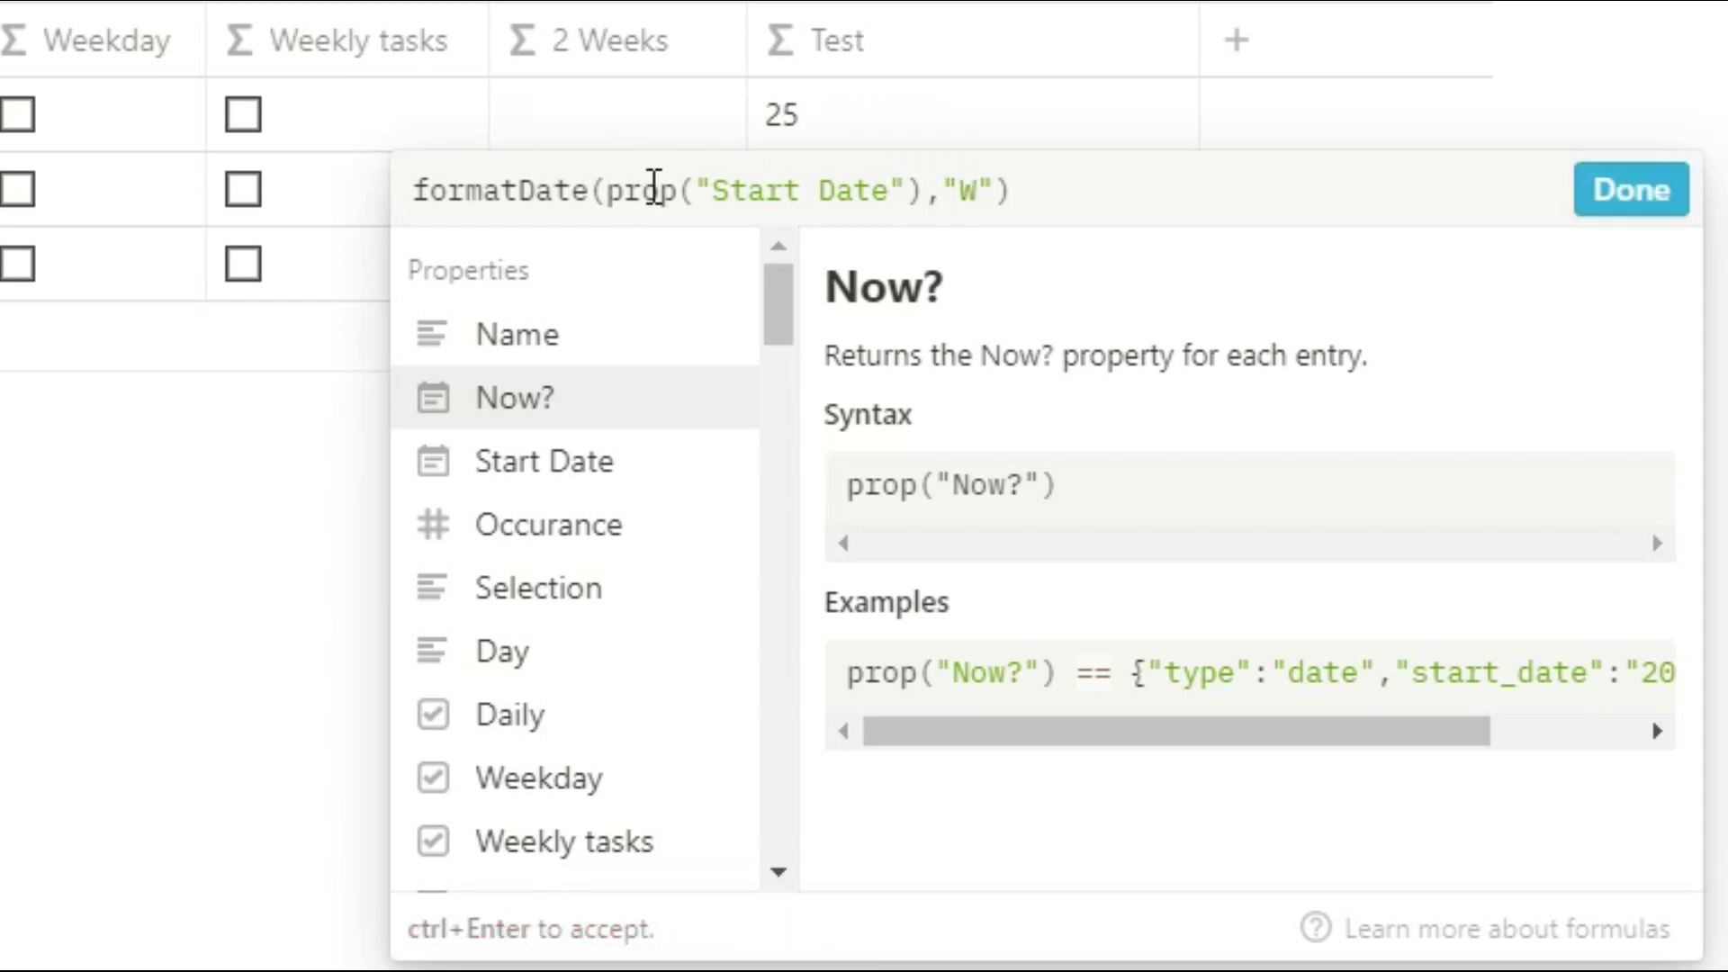
Wrap the Test formula in toNumber() and divide it by 2
click(416, 190)
text(toNumber()
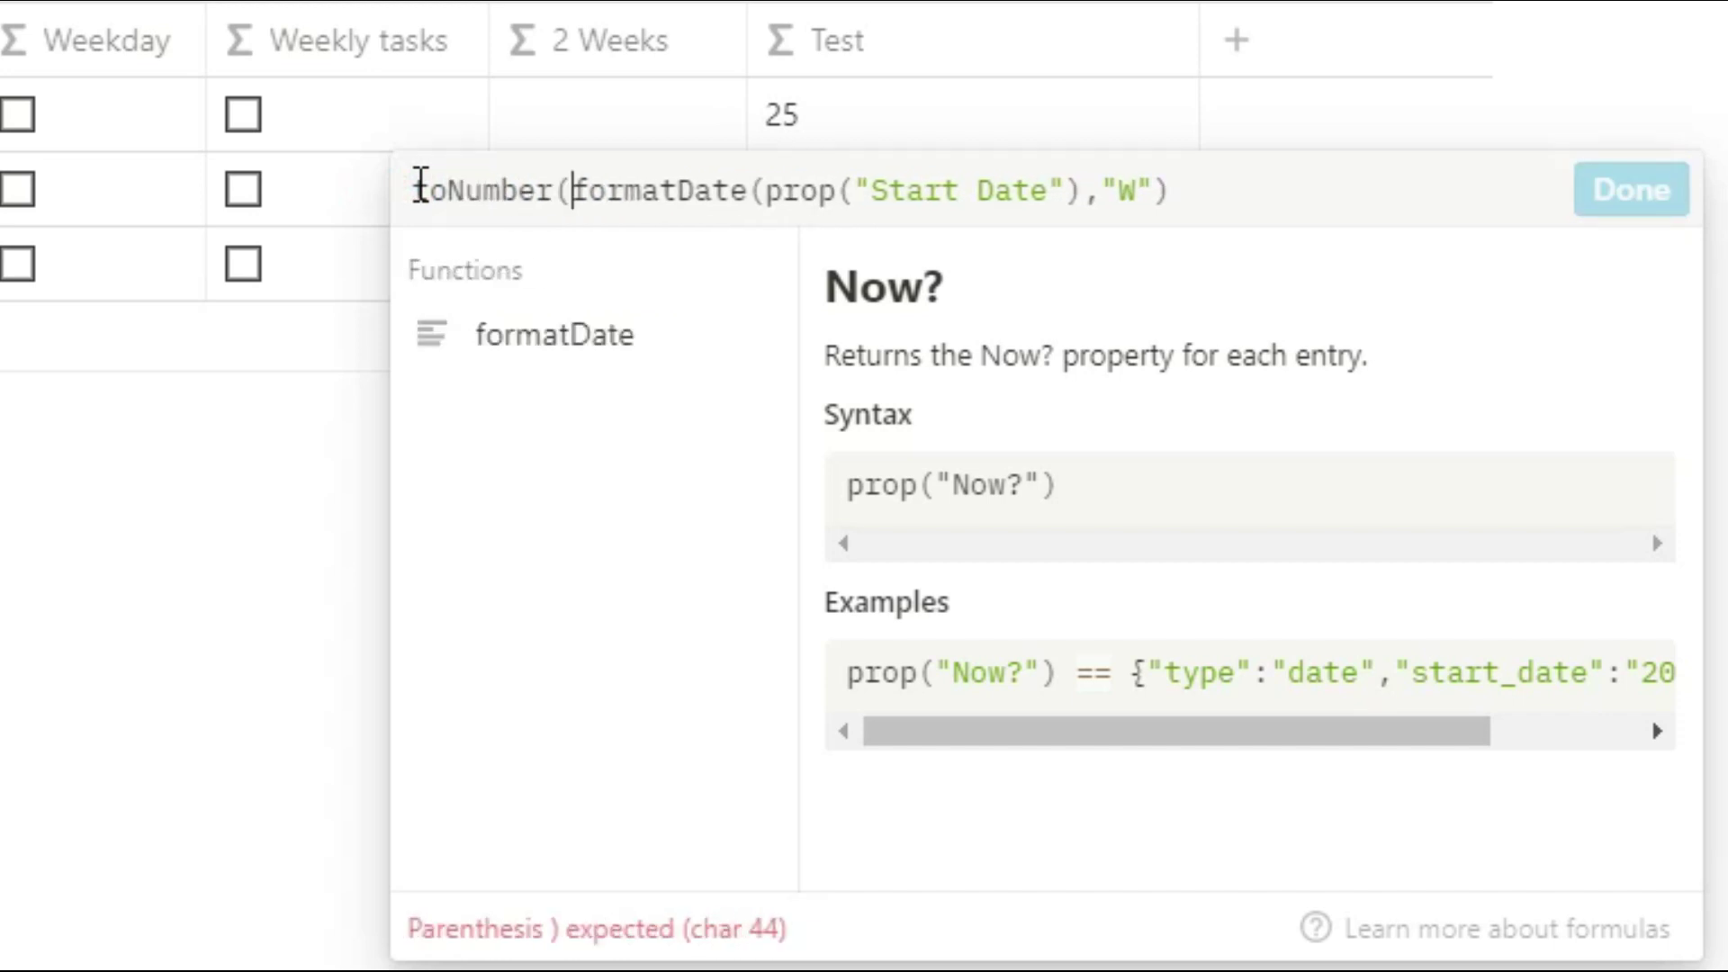
click(1221, 171)
text()/2)
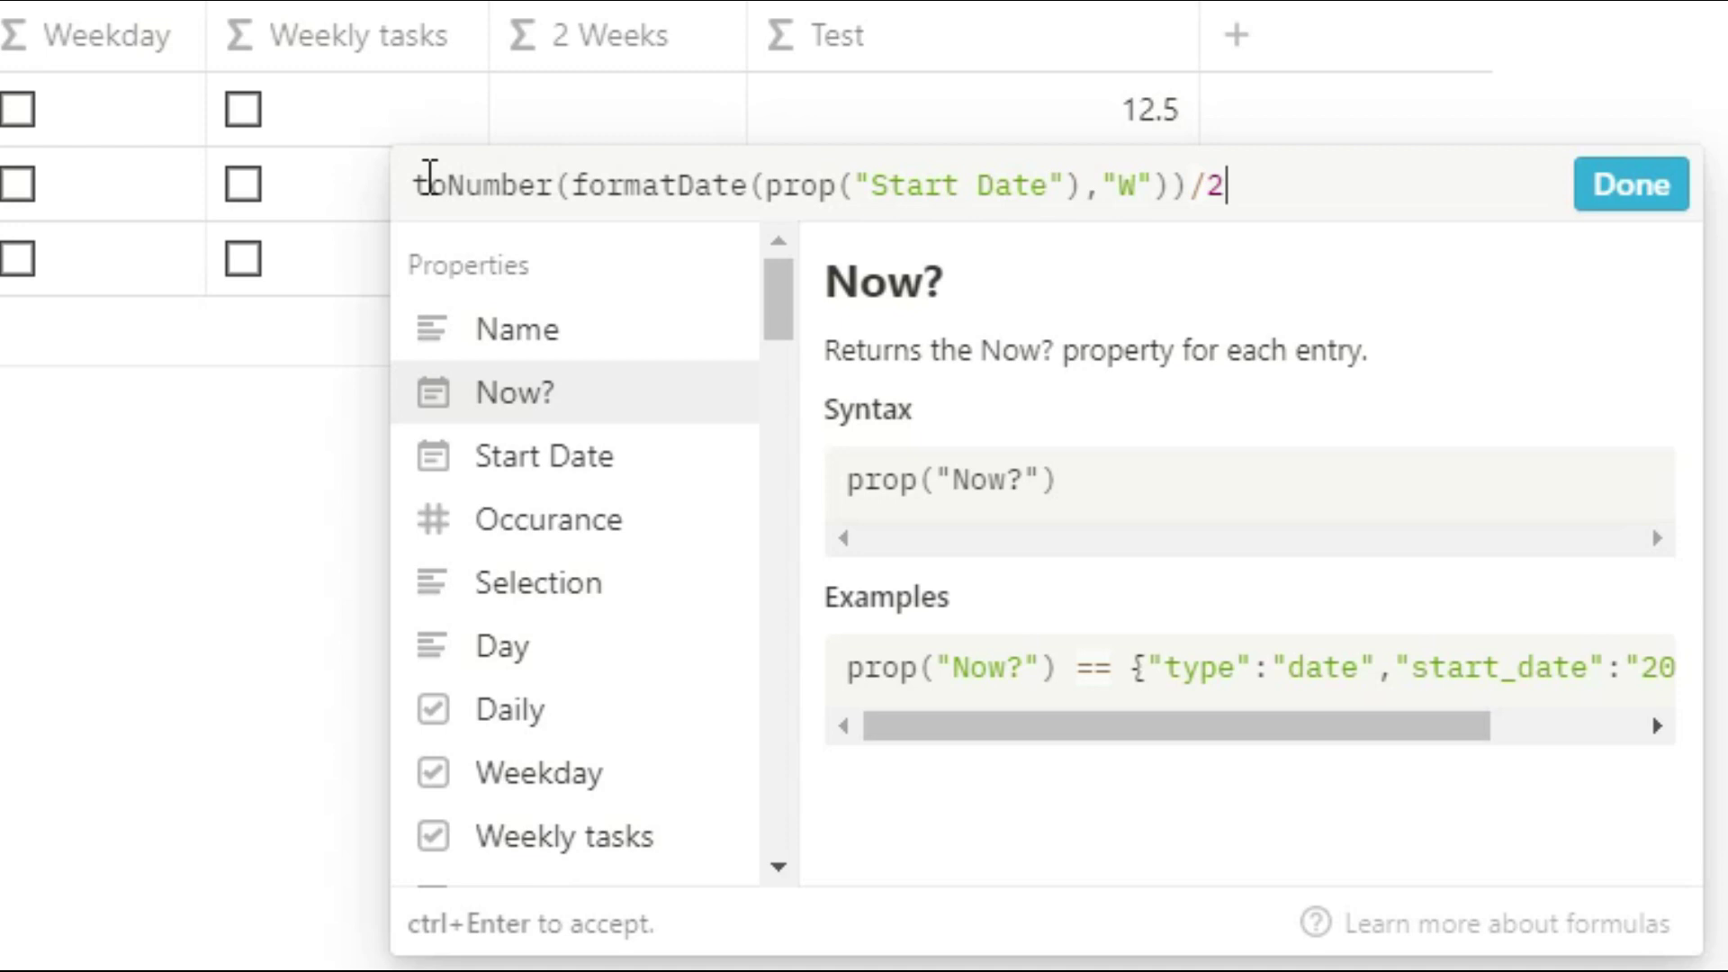
Convert the halved week number to text with format(), check it for "." with contains(), and save the Test formula
click(486, 189)
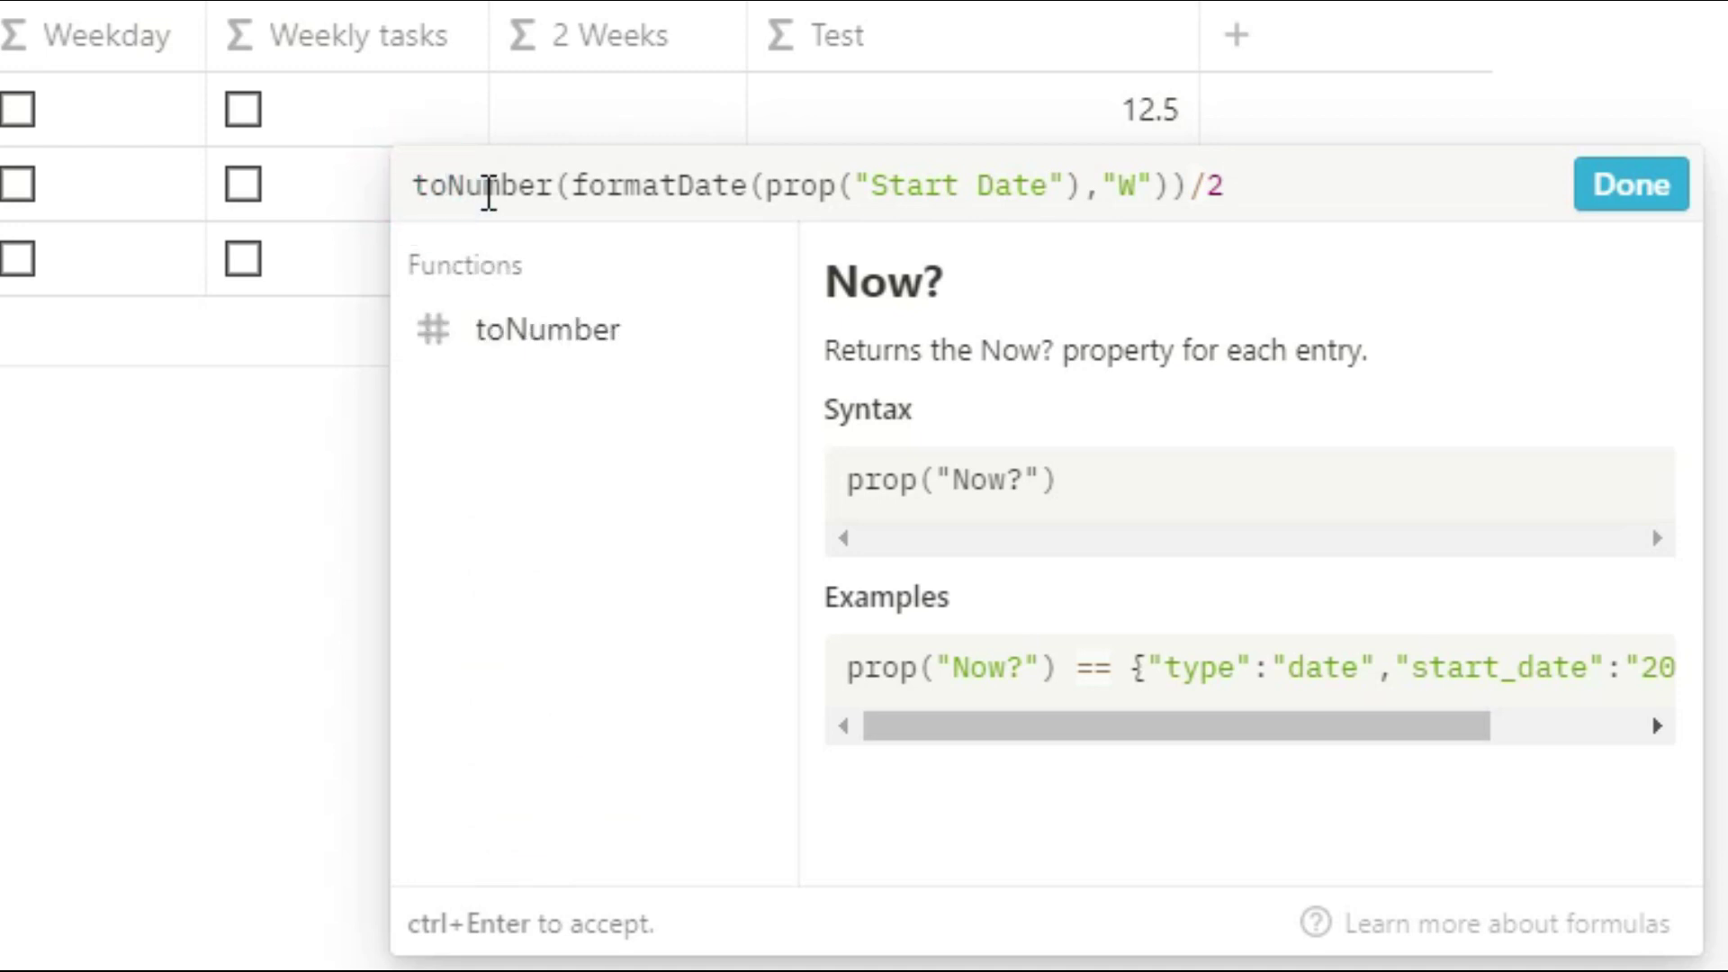
text(contains()
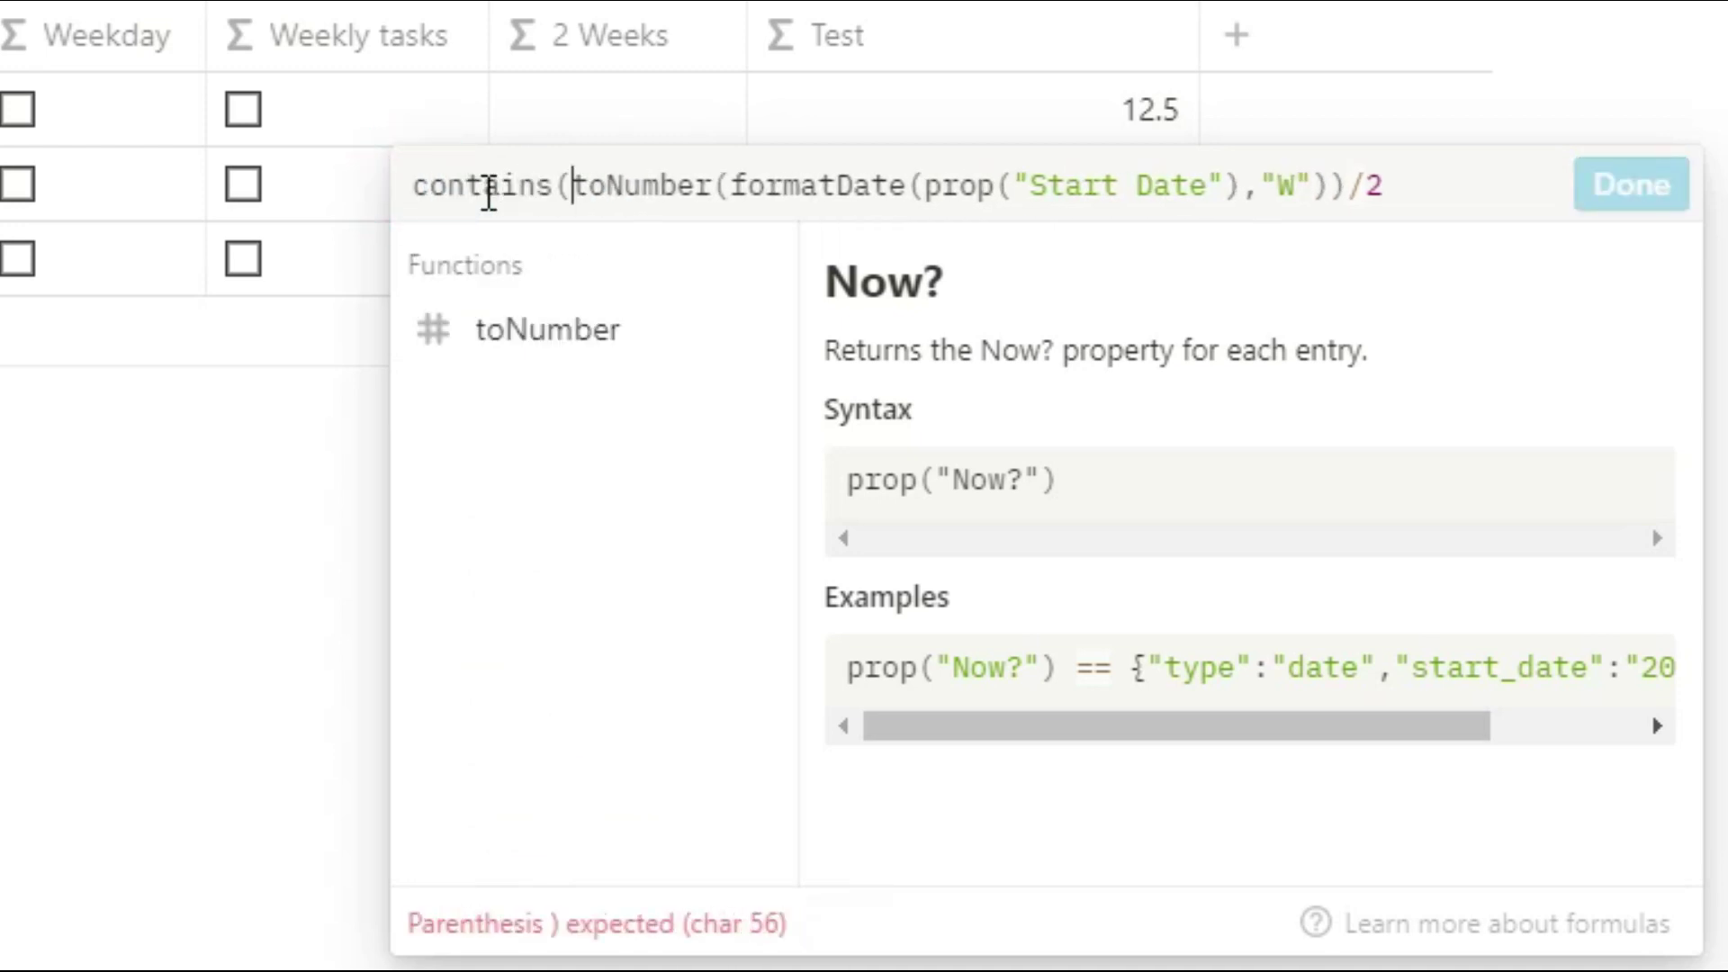
click(1395, 191)
text(,")
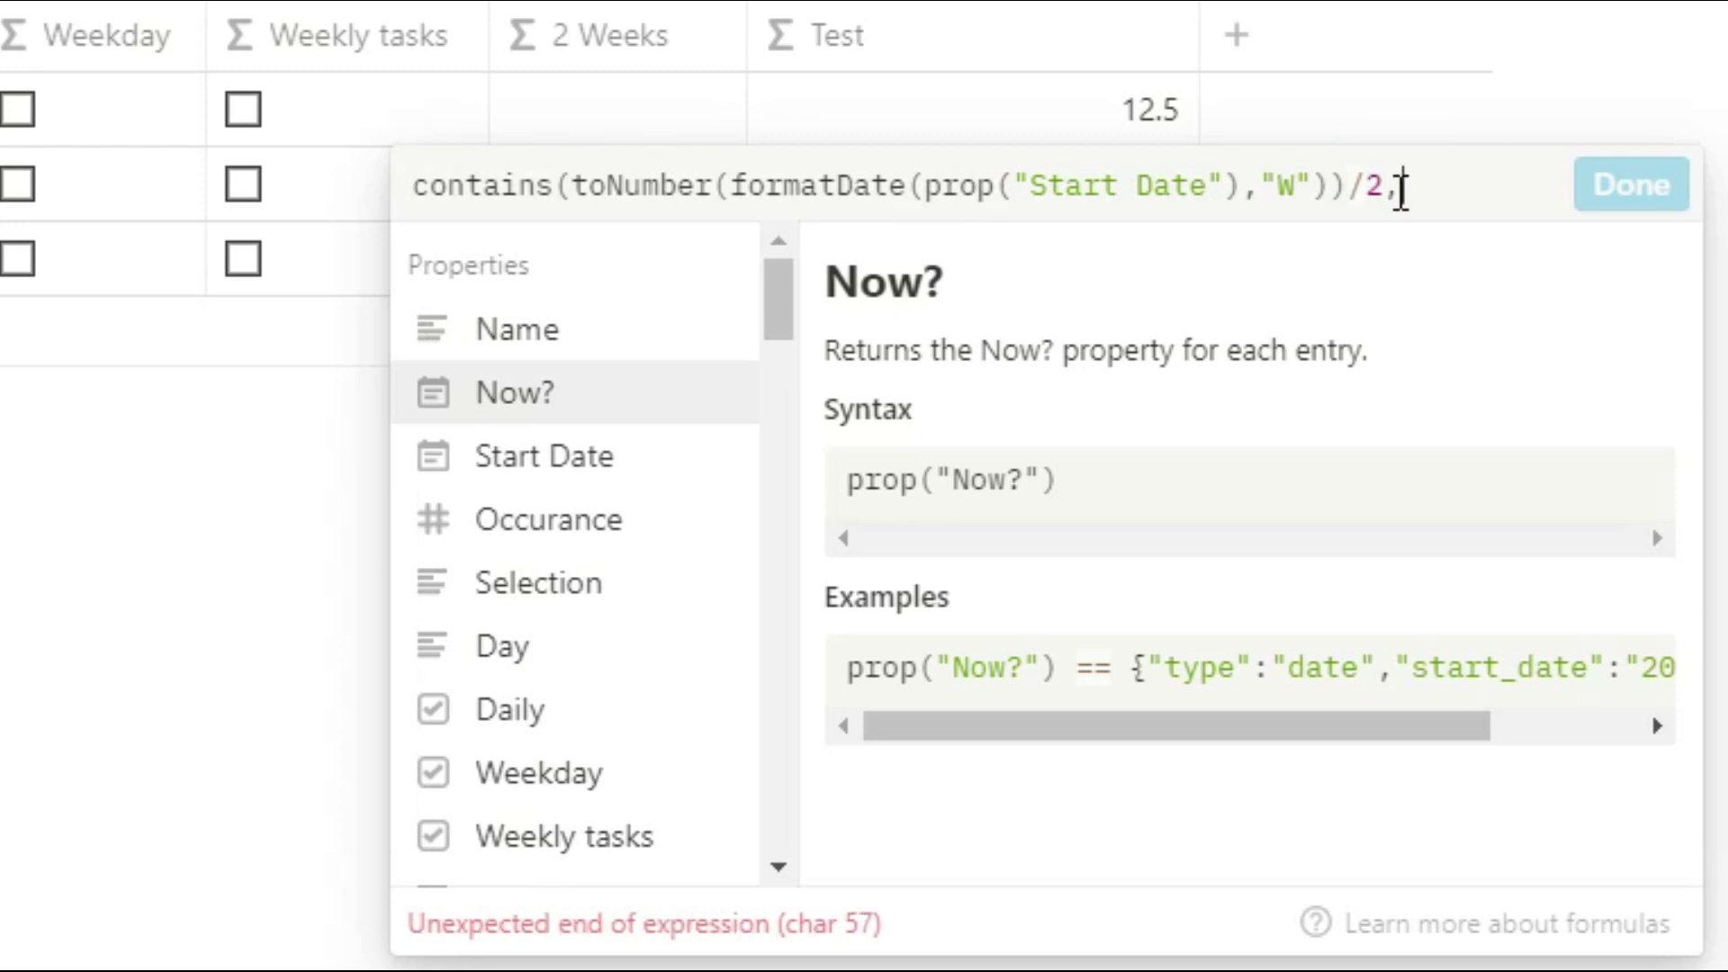
text(."))
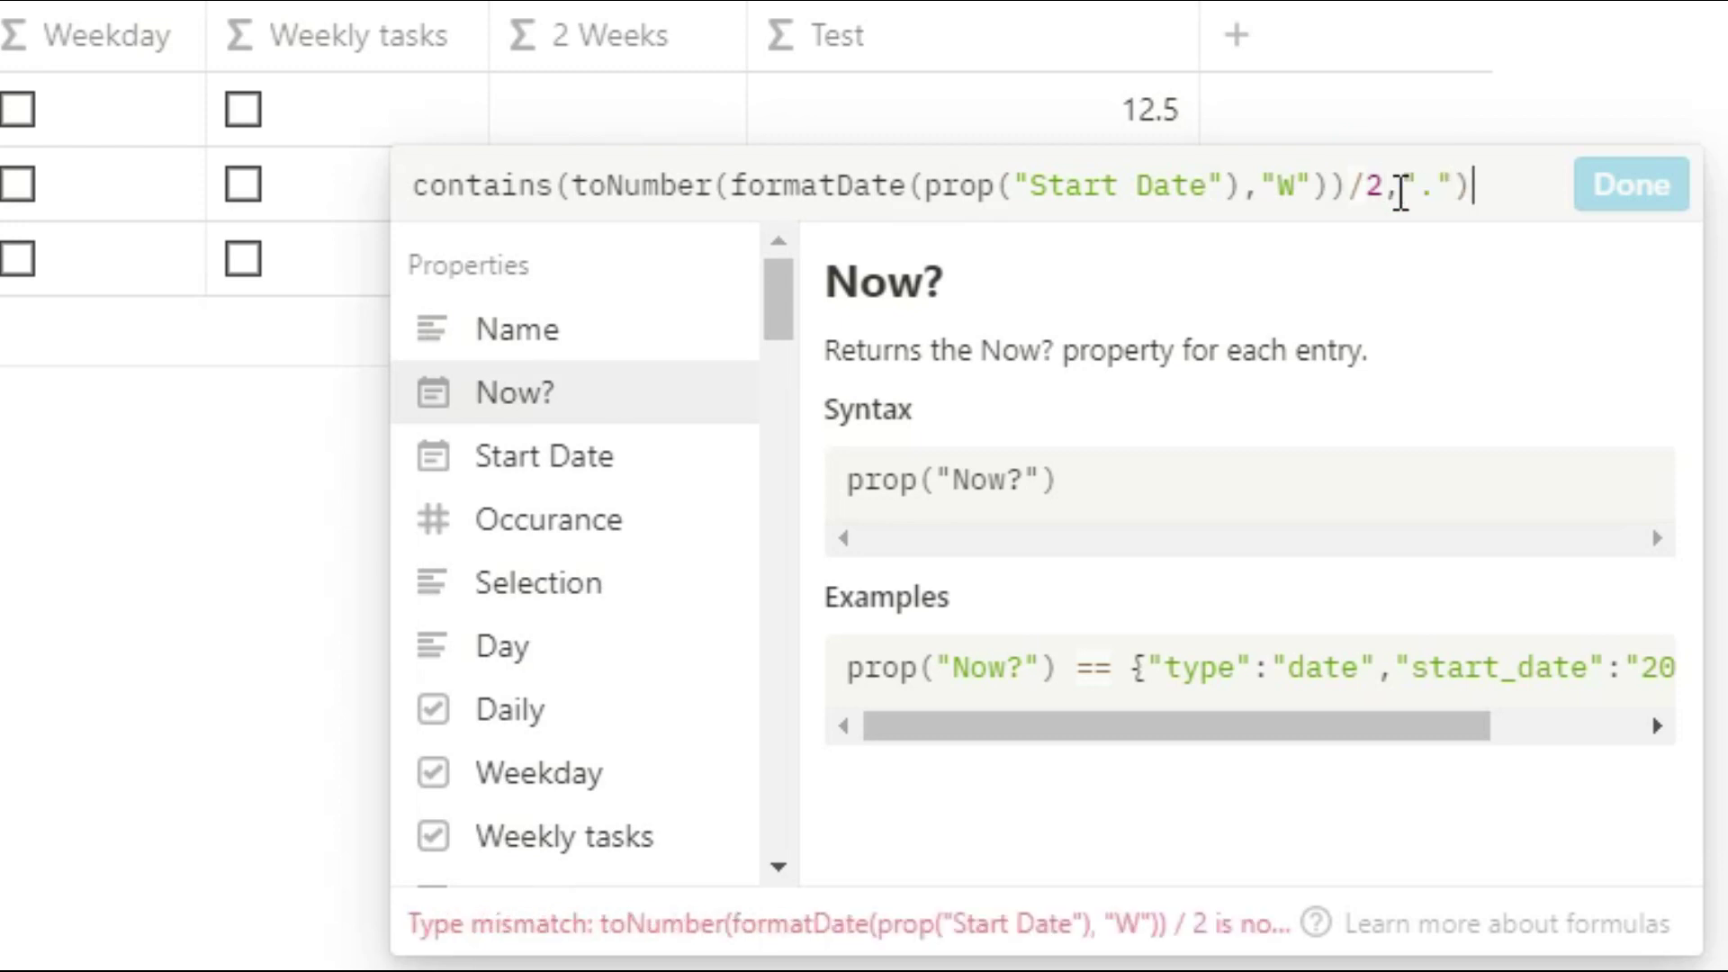
click(529, 191)
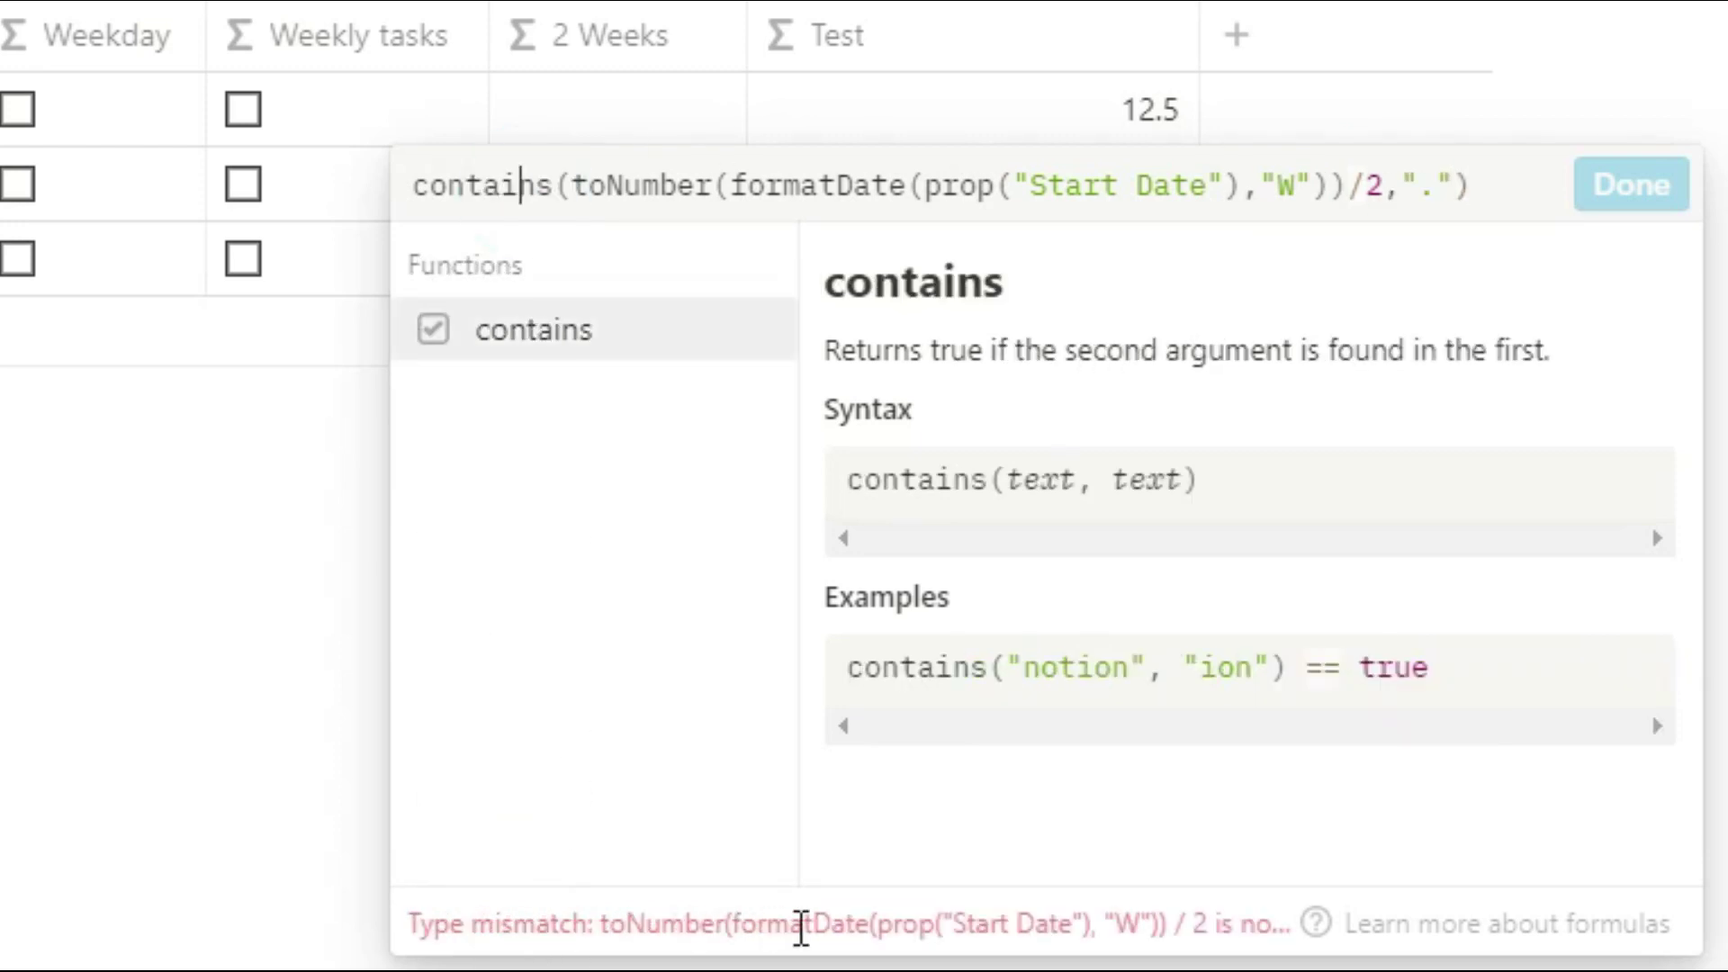
click(579, 185)
text(format()
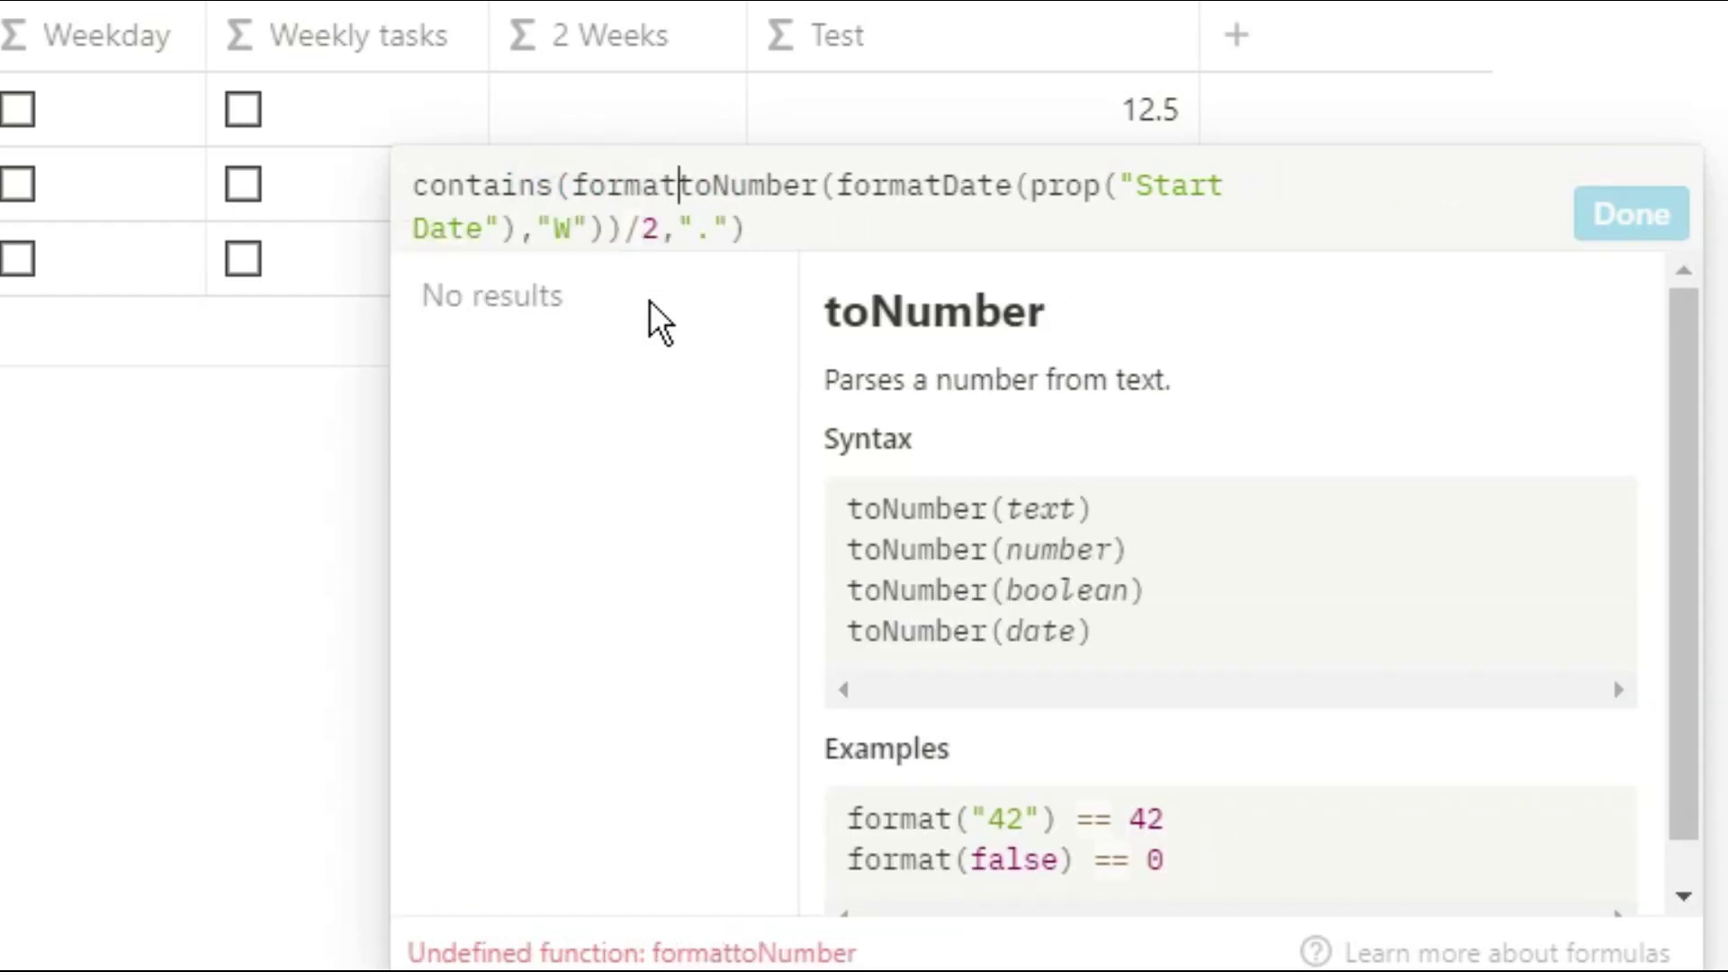
click(661, 230)
text())
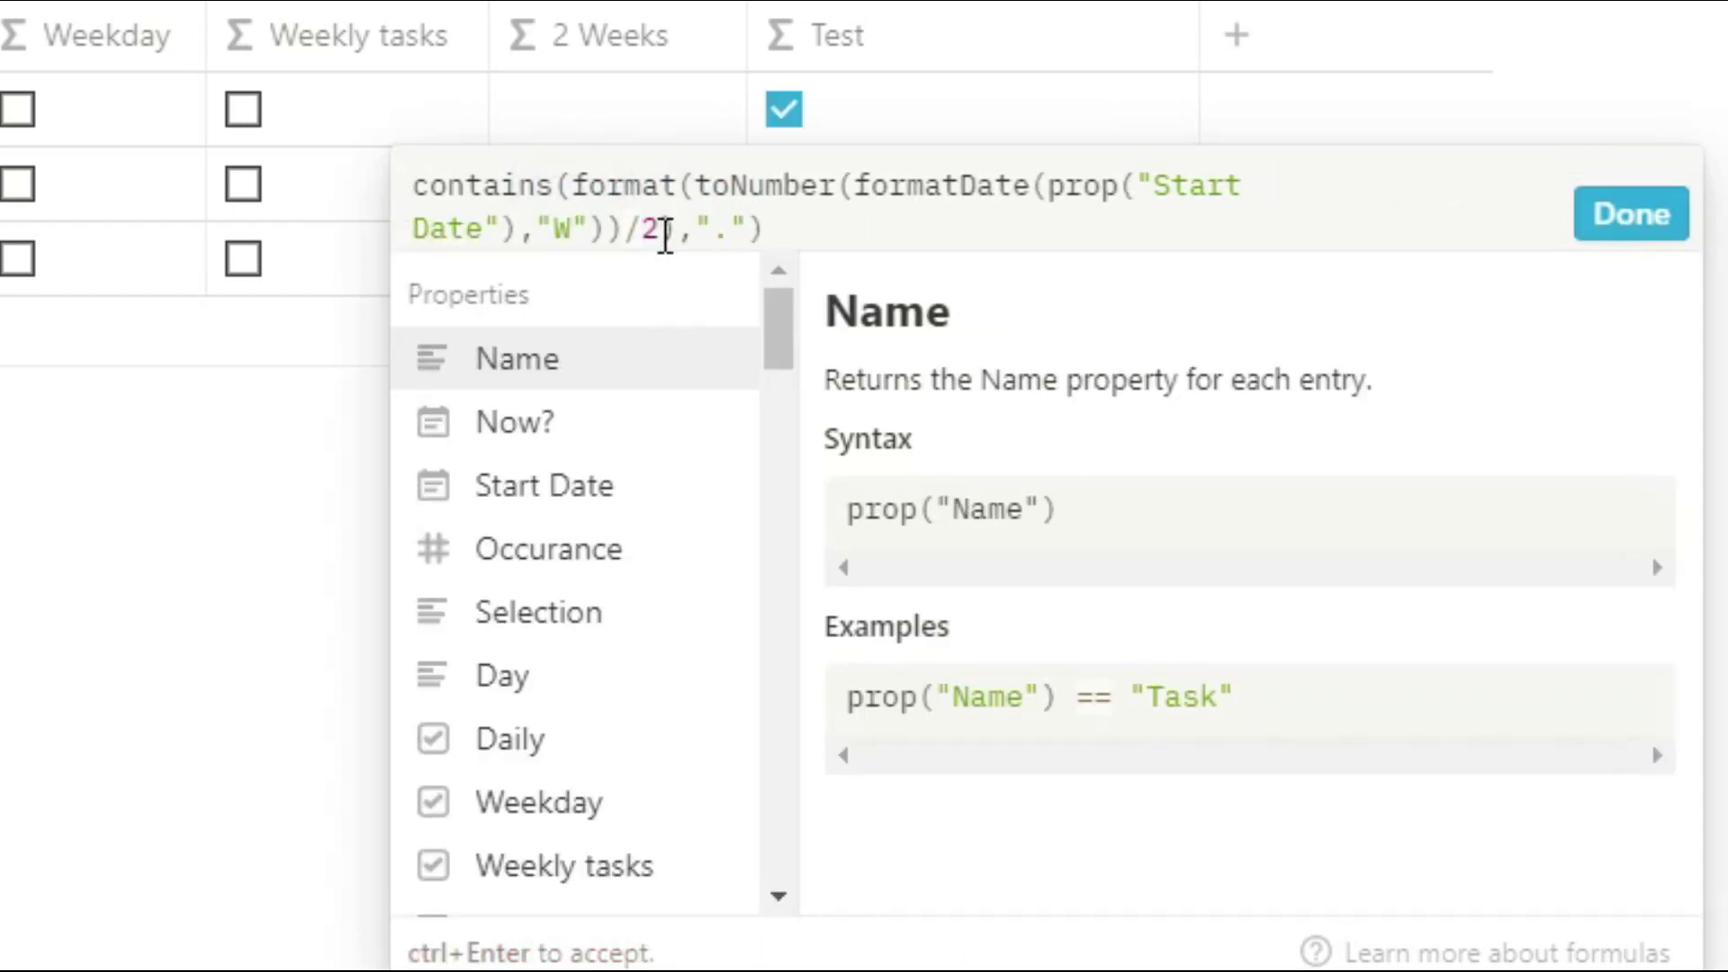
click(1620, 214)
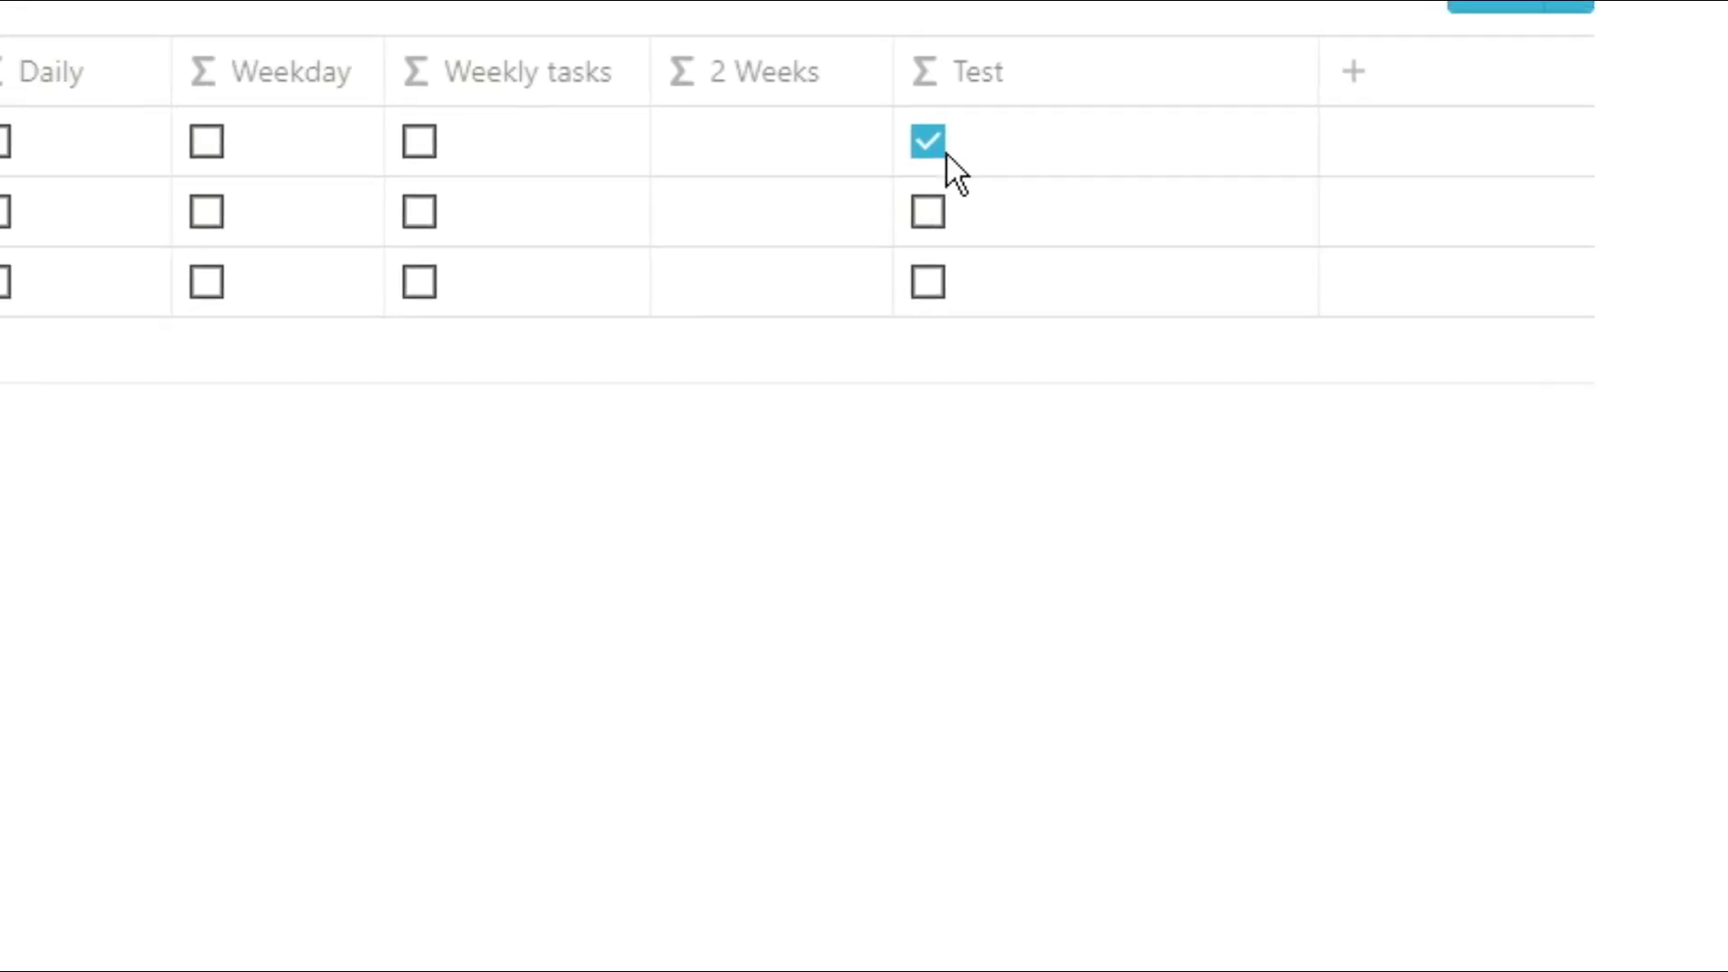
Test the first task's Start Date with Jun 25, Jun 11 and Jun 4, and set it to Jun 18, 2020
click(192, 272)
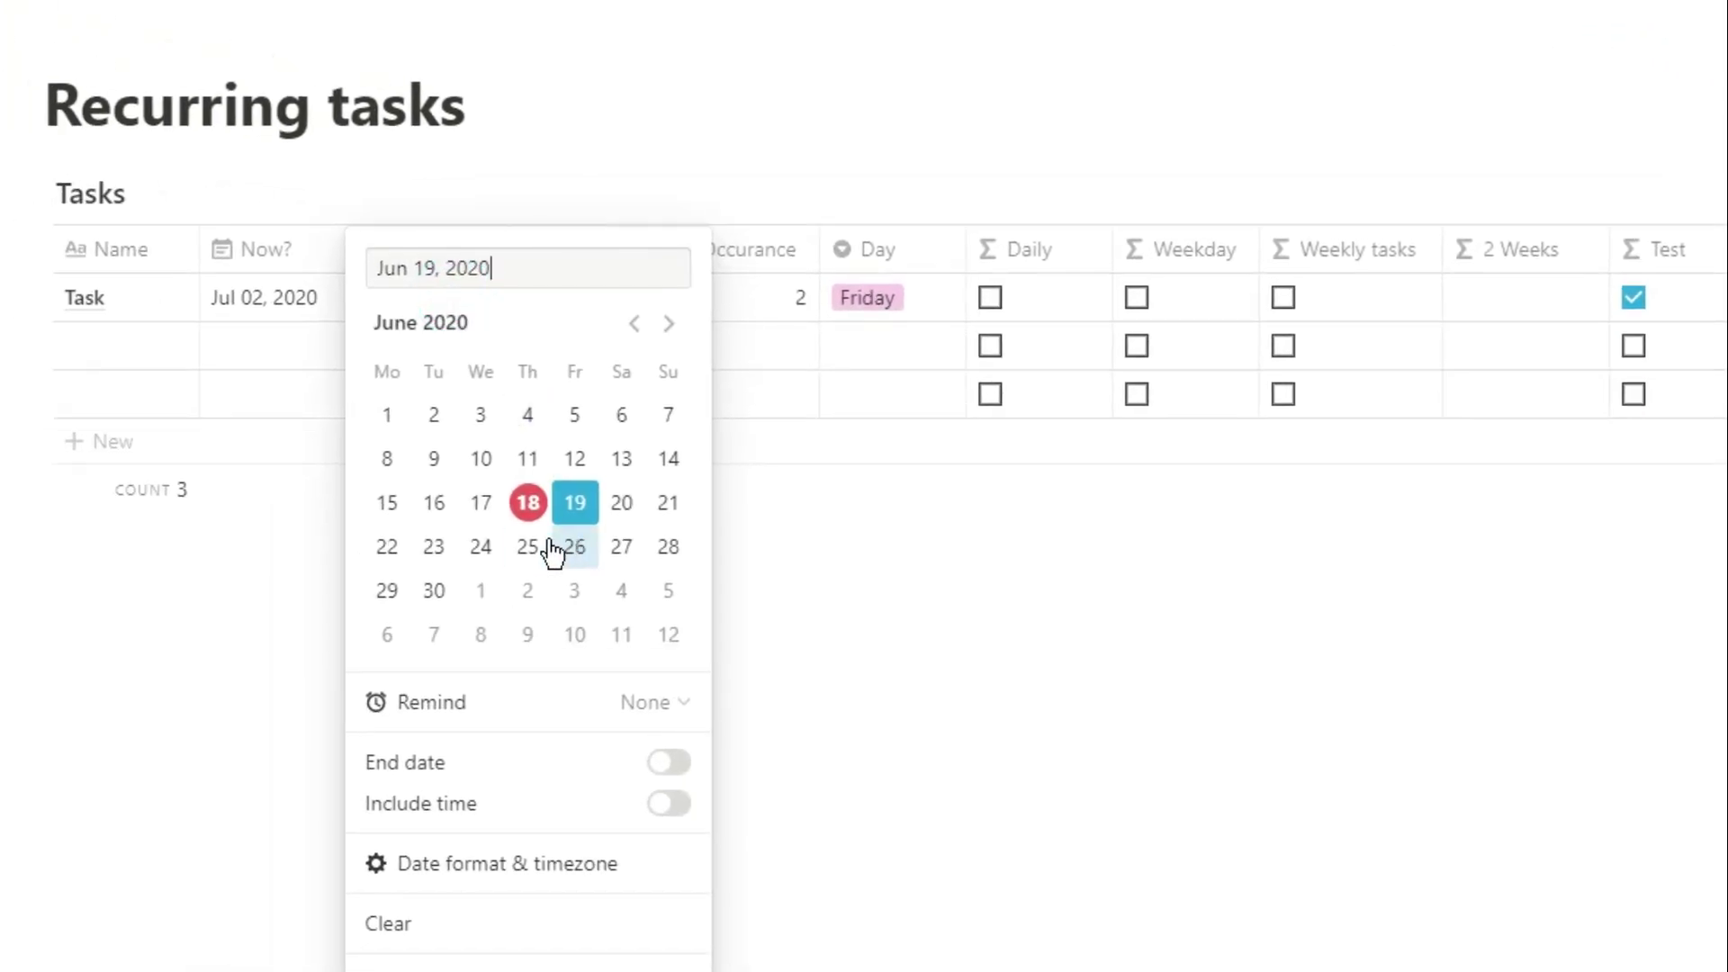
click(531, 547)
click(535, 506)
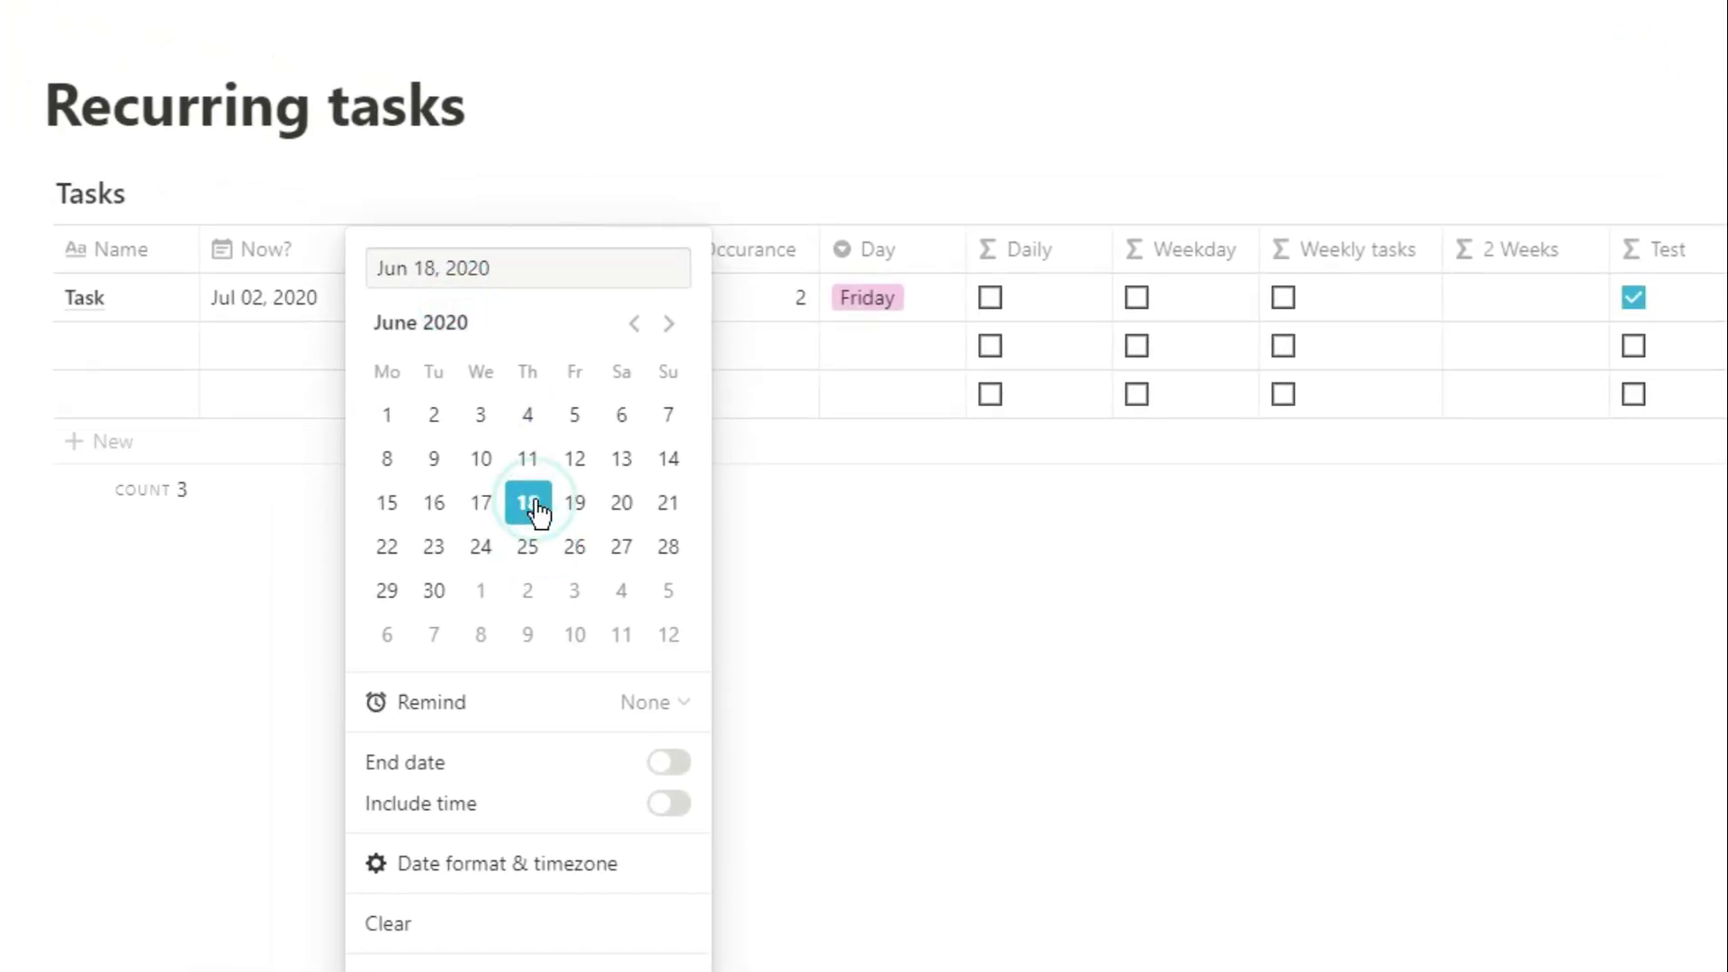
click(528, 459)
click(528, 414)
click(528, 502)
click(1665, 299)
Extend the Test formula with == followed by a copy of its whole contains() expression
click(1699, 300)
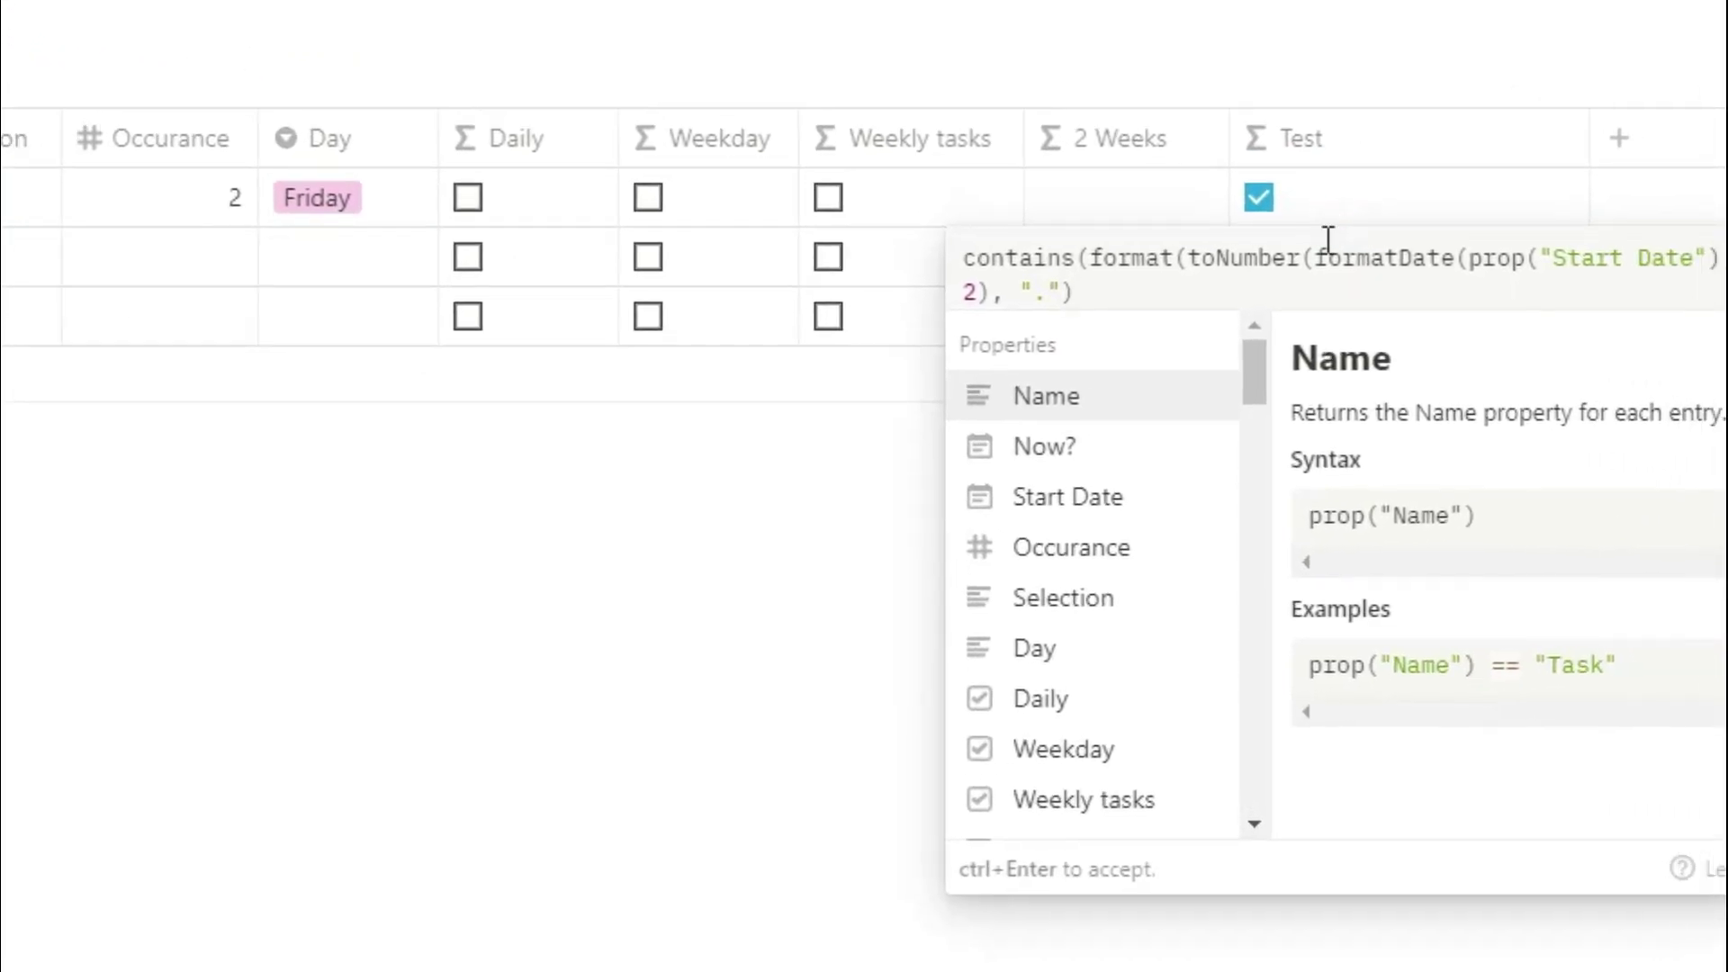
text(==)
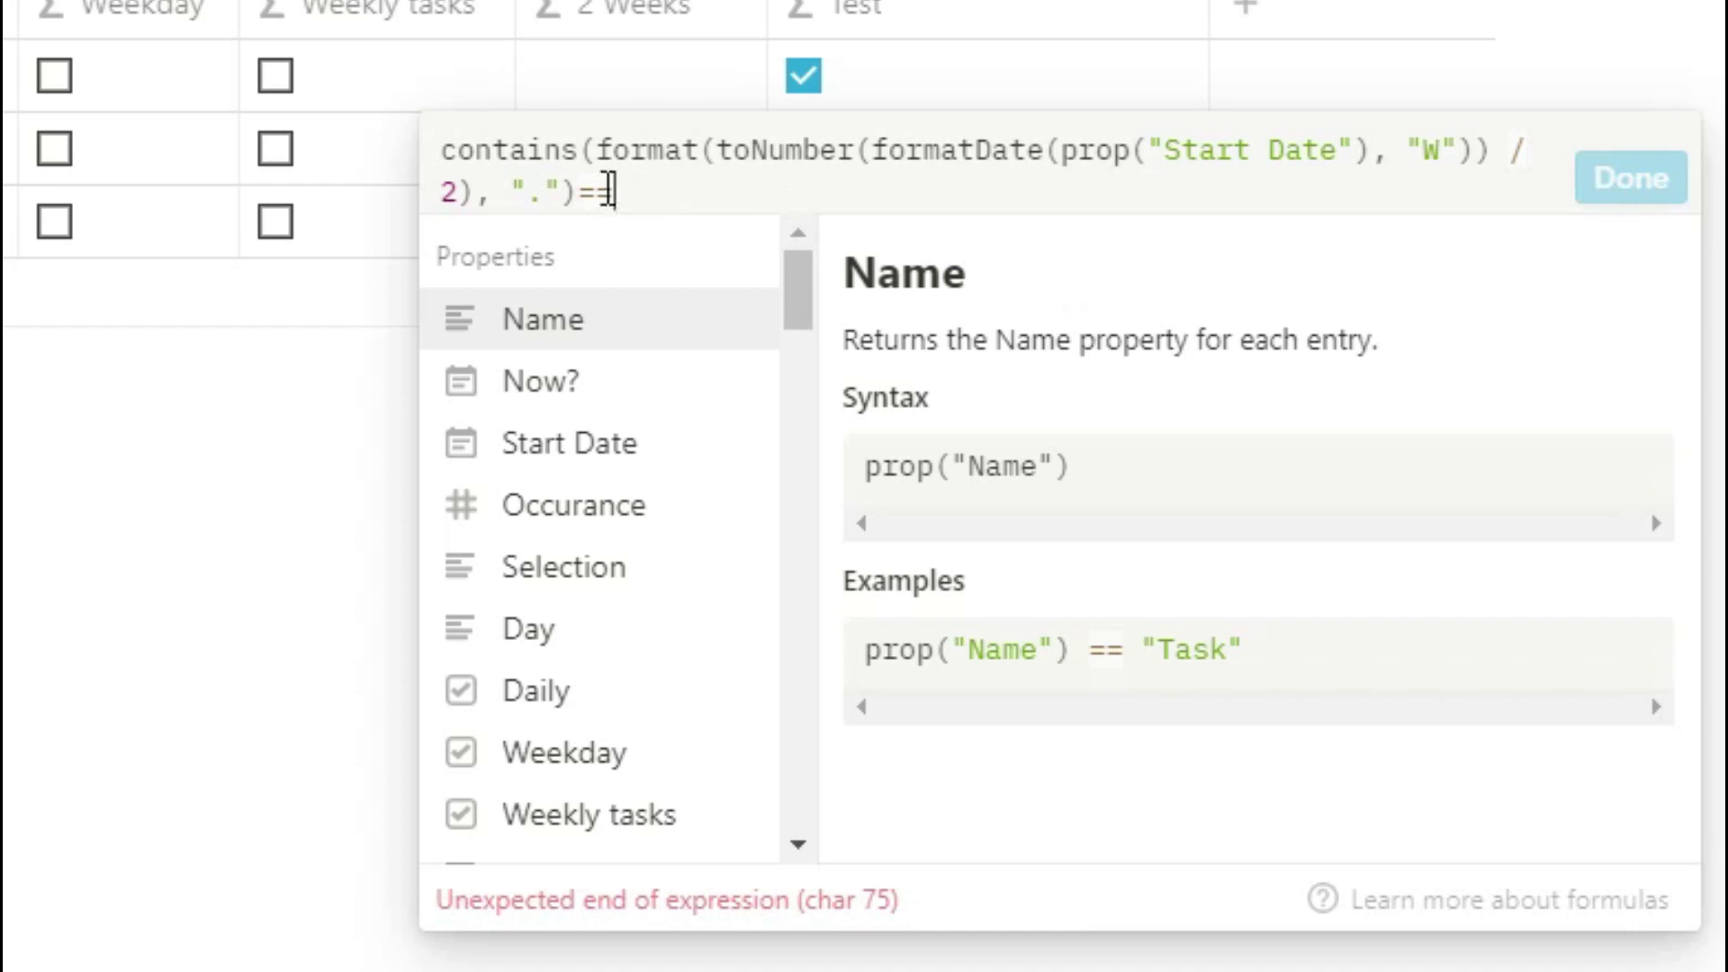
drag(576, 192, 425, 140)
key(ctrl+c)
click(675, 201)
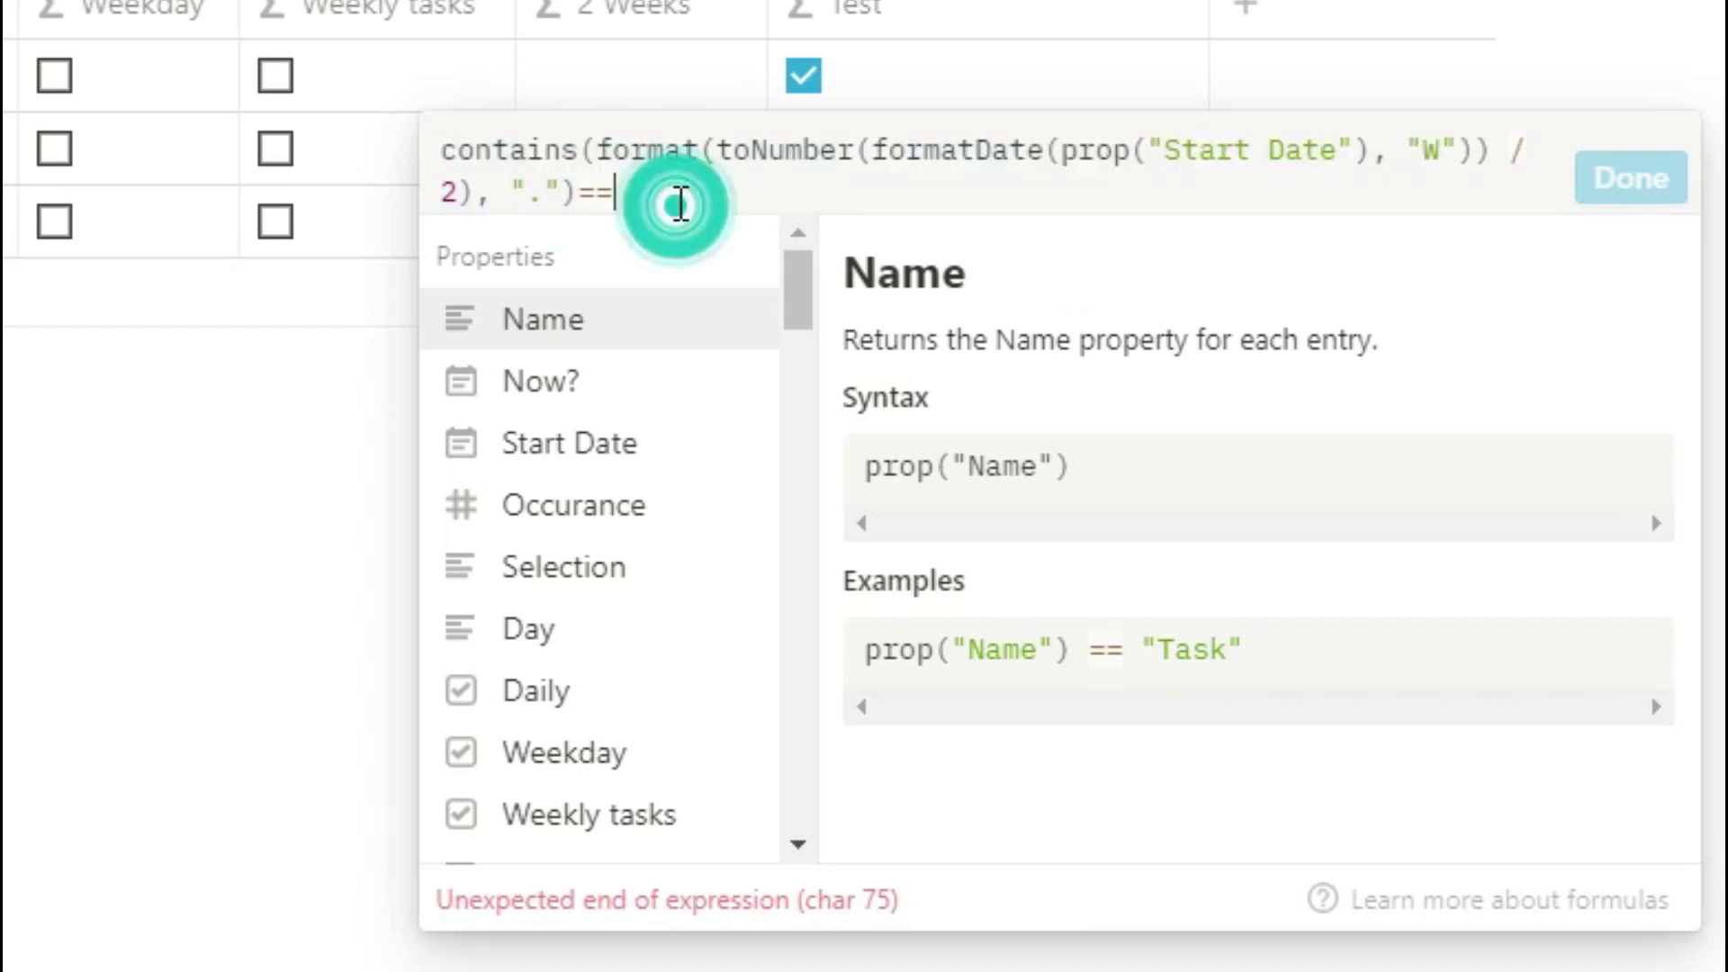
key(ctrl+v)
Replace Start Date with Now? in the second half of the Test formula and save it
click(1342, 192)
key(Delete)
key(Delete)
key(Delete)
key(Delete)
key(Delete)
key(Delete)
key(Delete)
key(Delete)
key(Delete)
key(Delete)
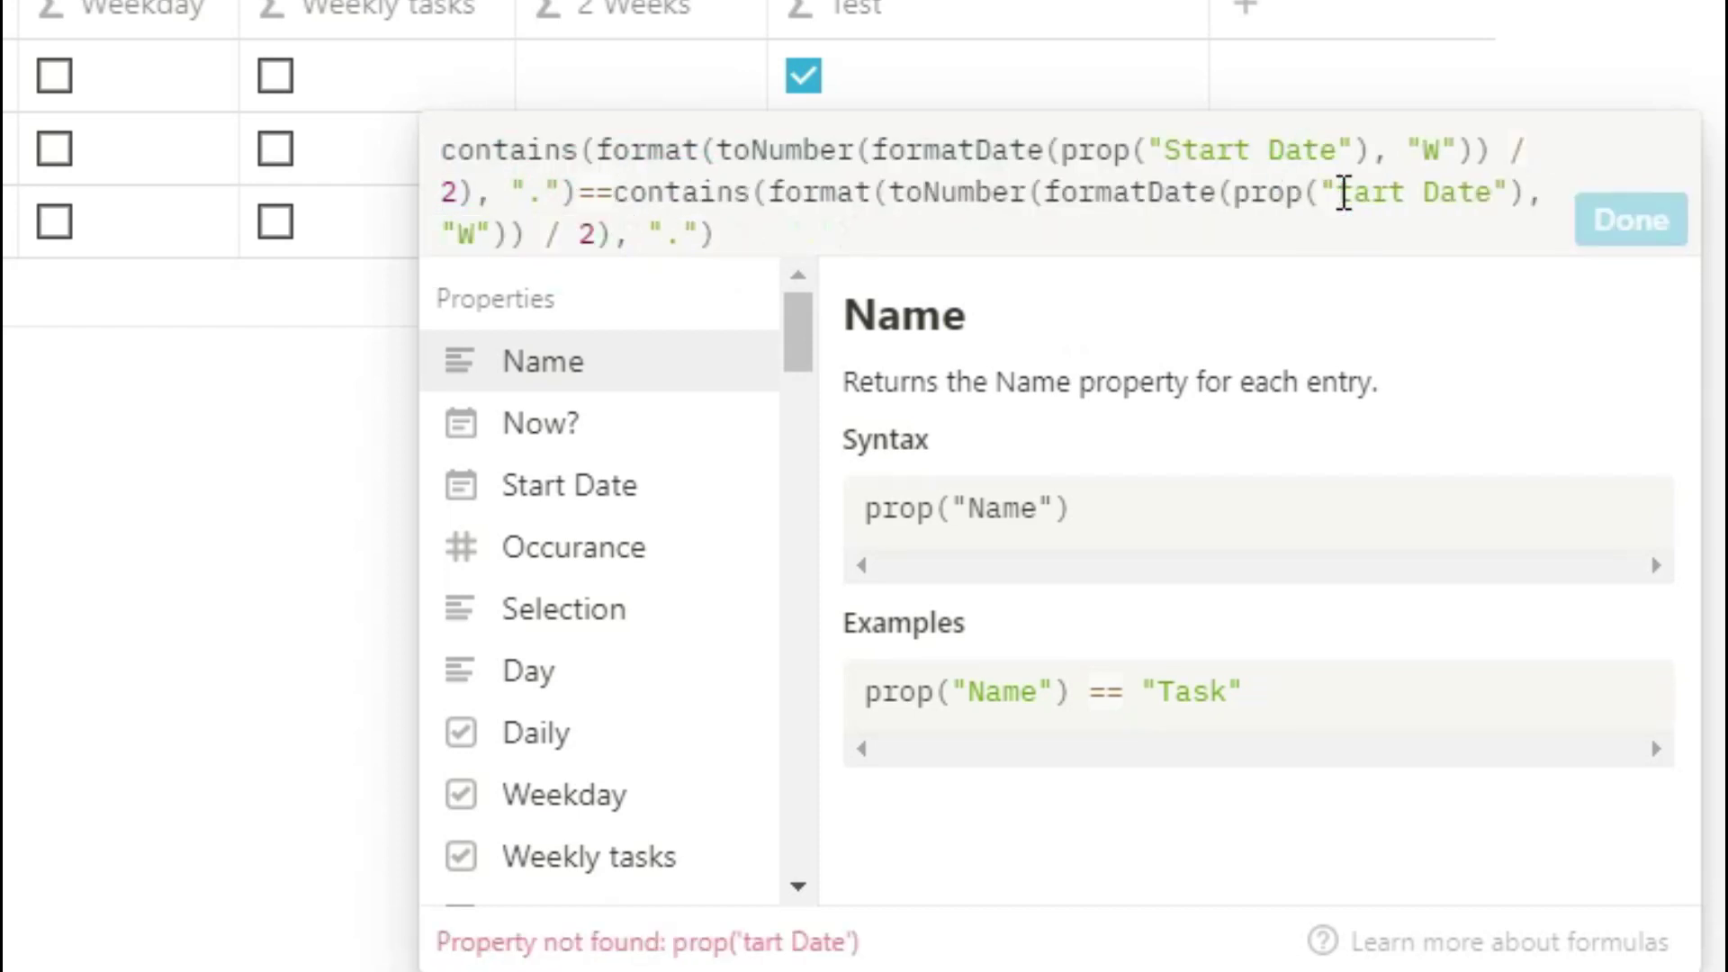
text(Now?)
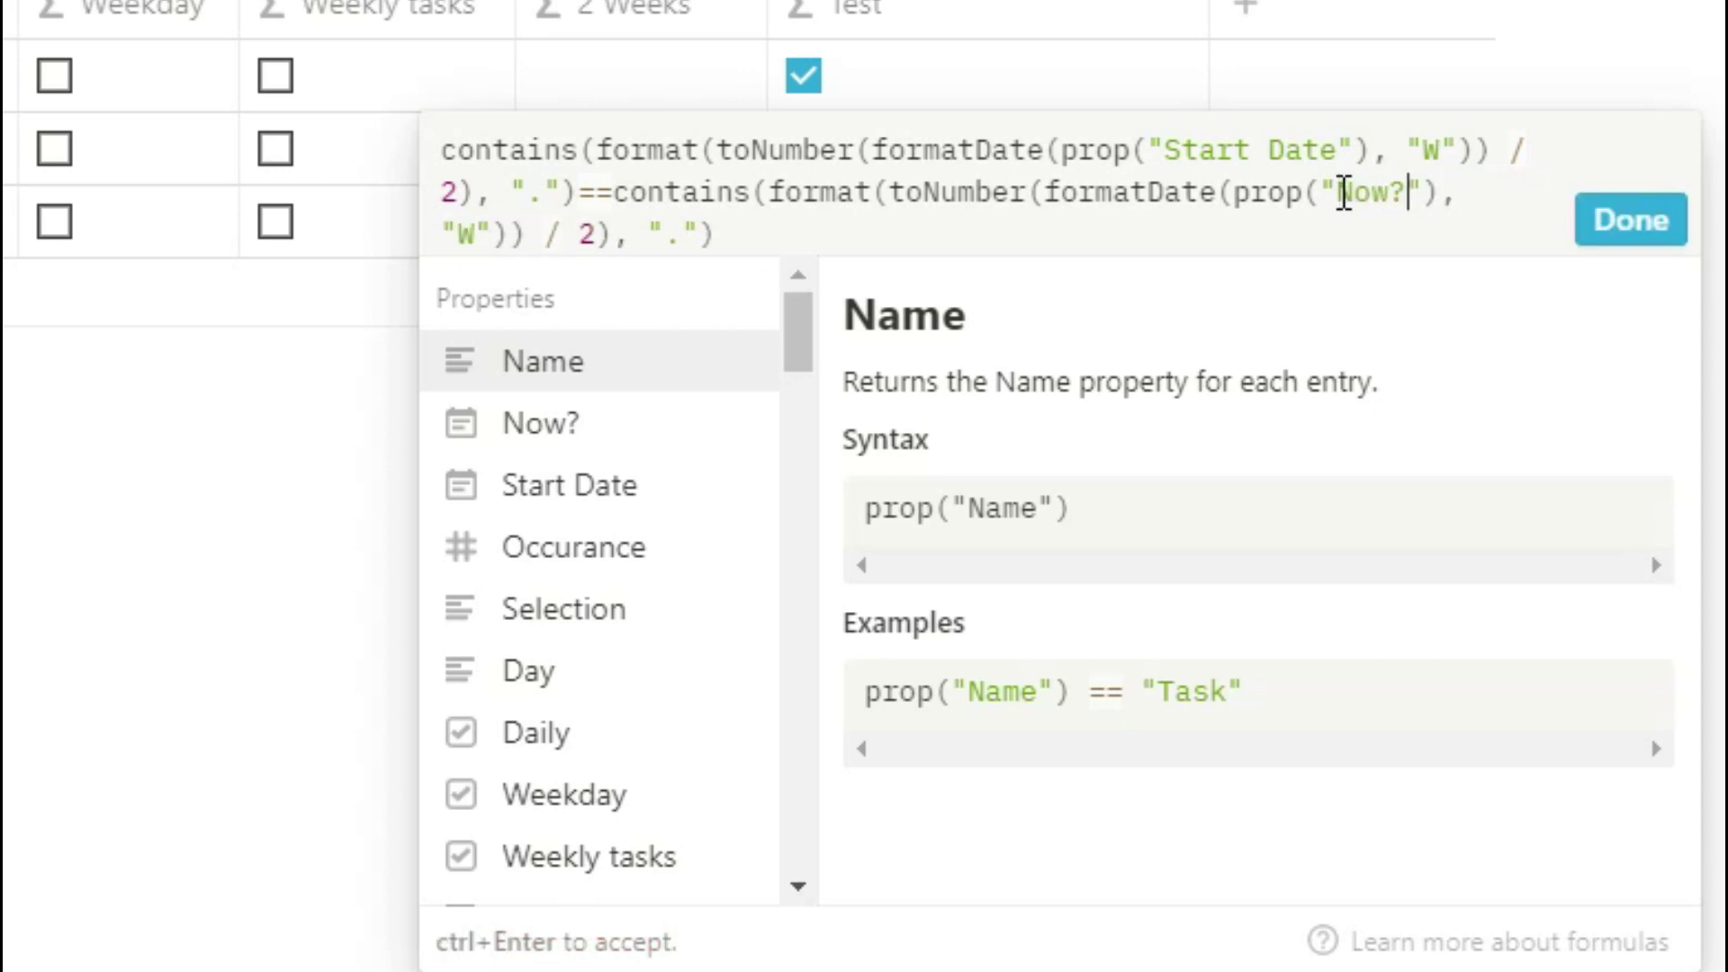
click(1634, 225)
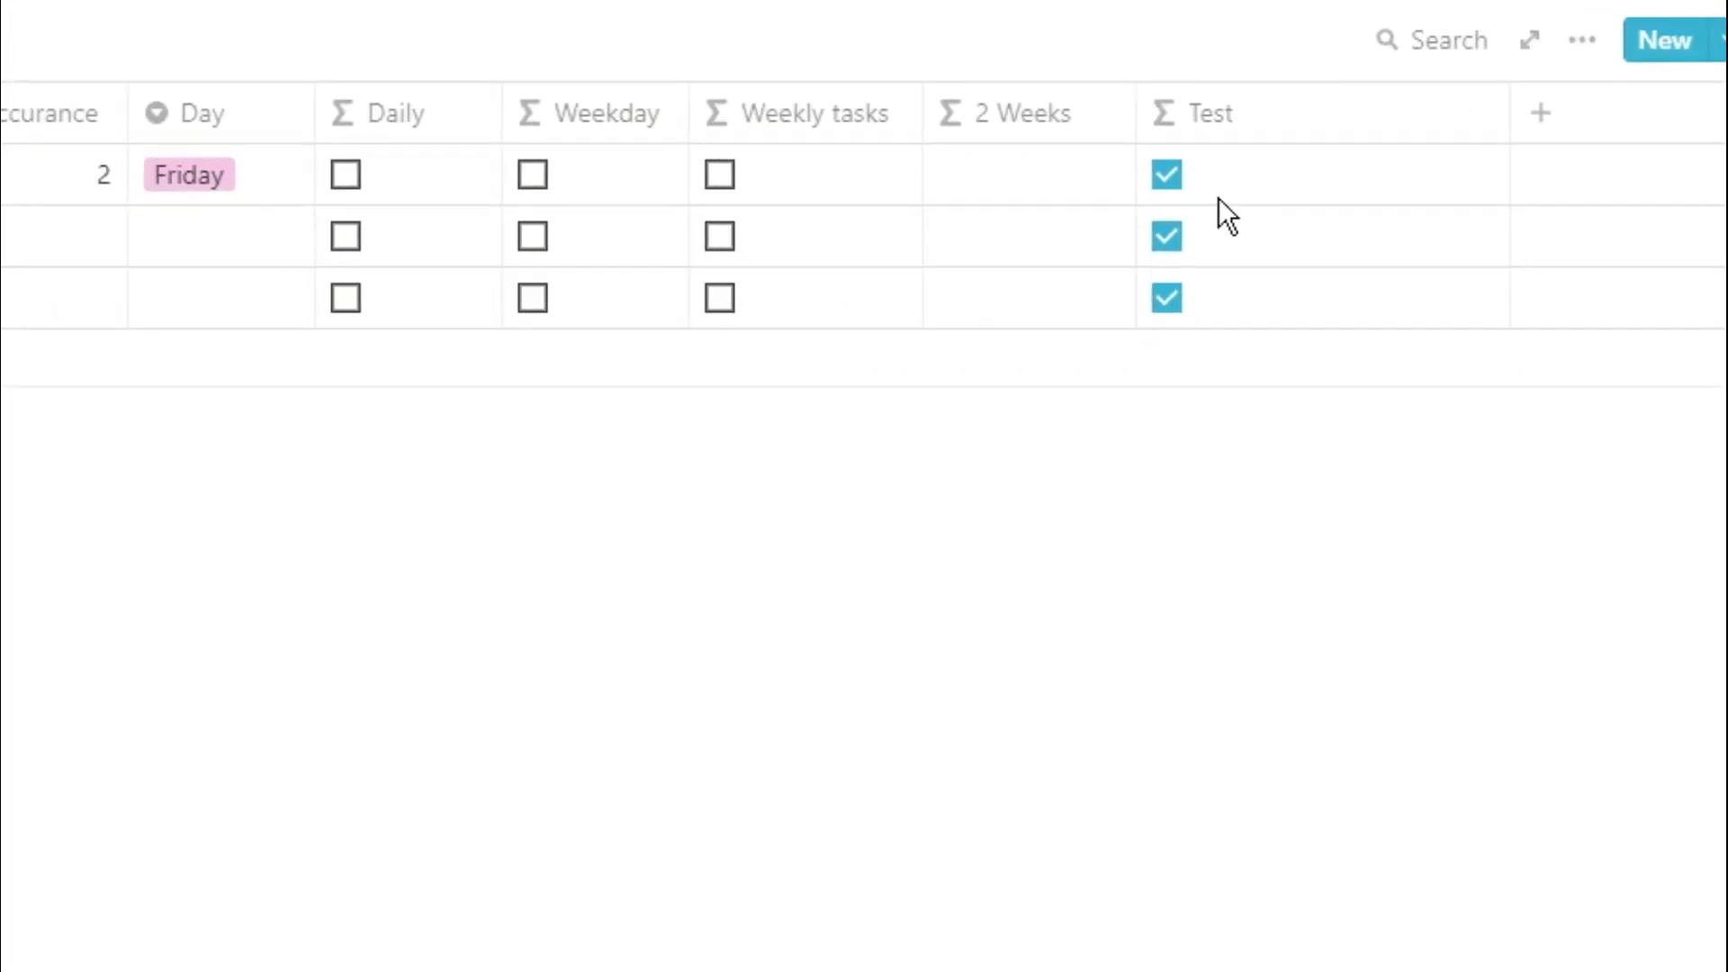
Test the first task's Now? date with Jun 25, Jun 11 and Jul 2, and set it to Jun 25, 2020
click(266, 299)
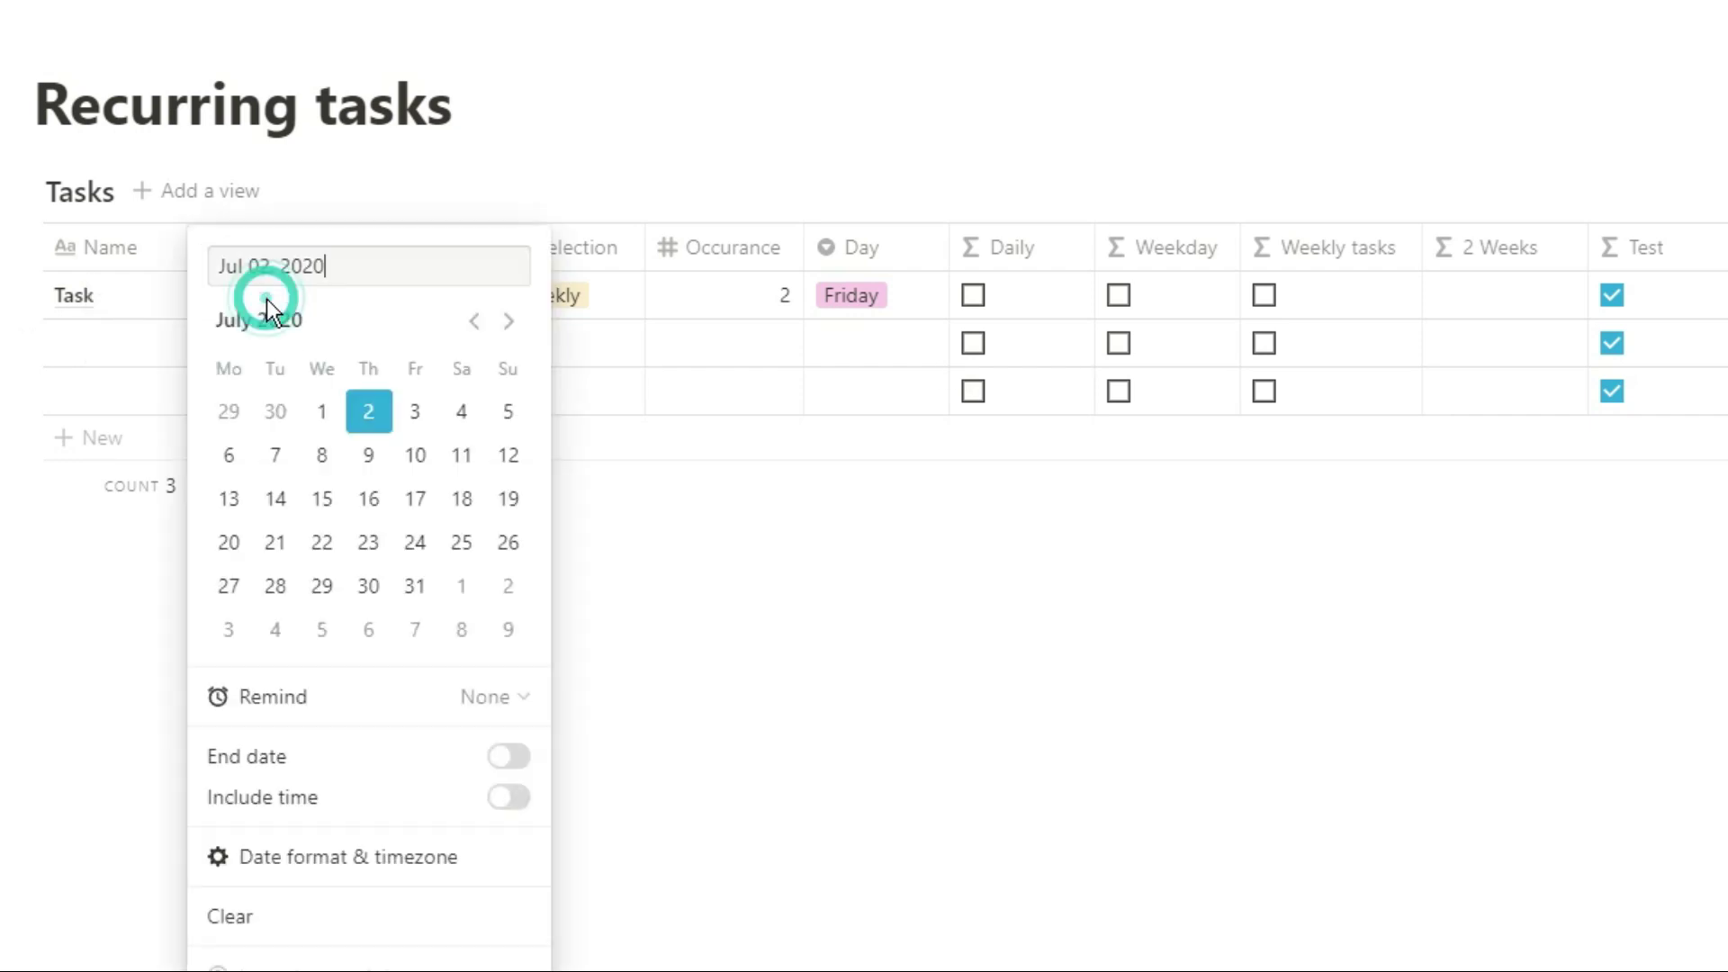
click(475, 322)
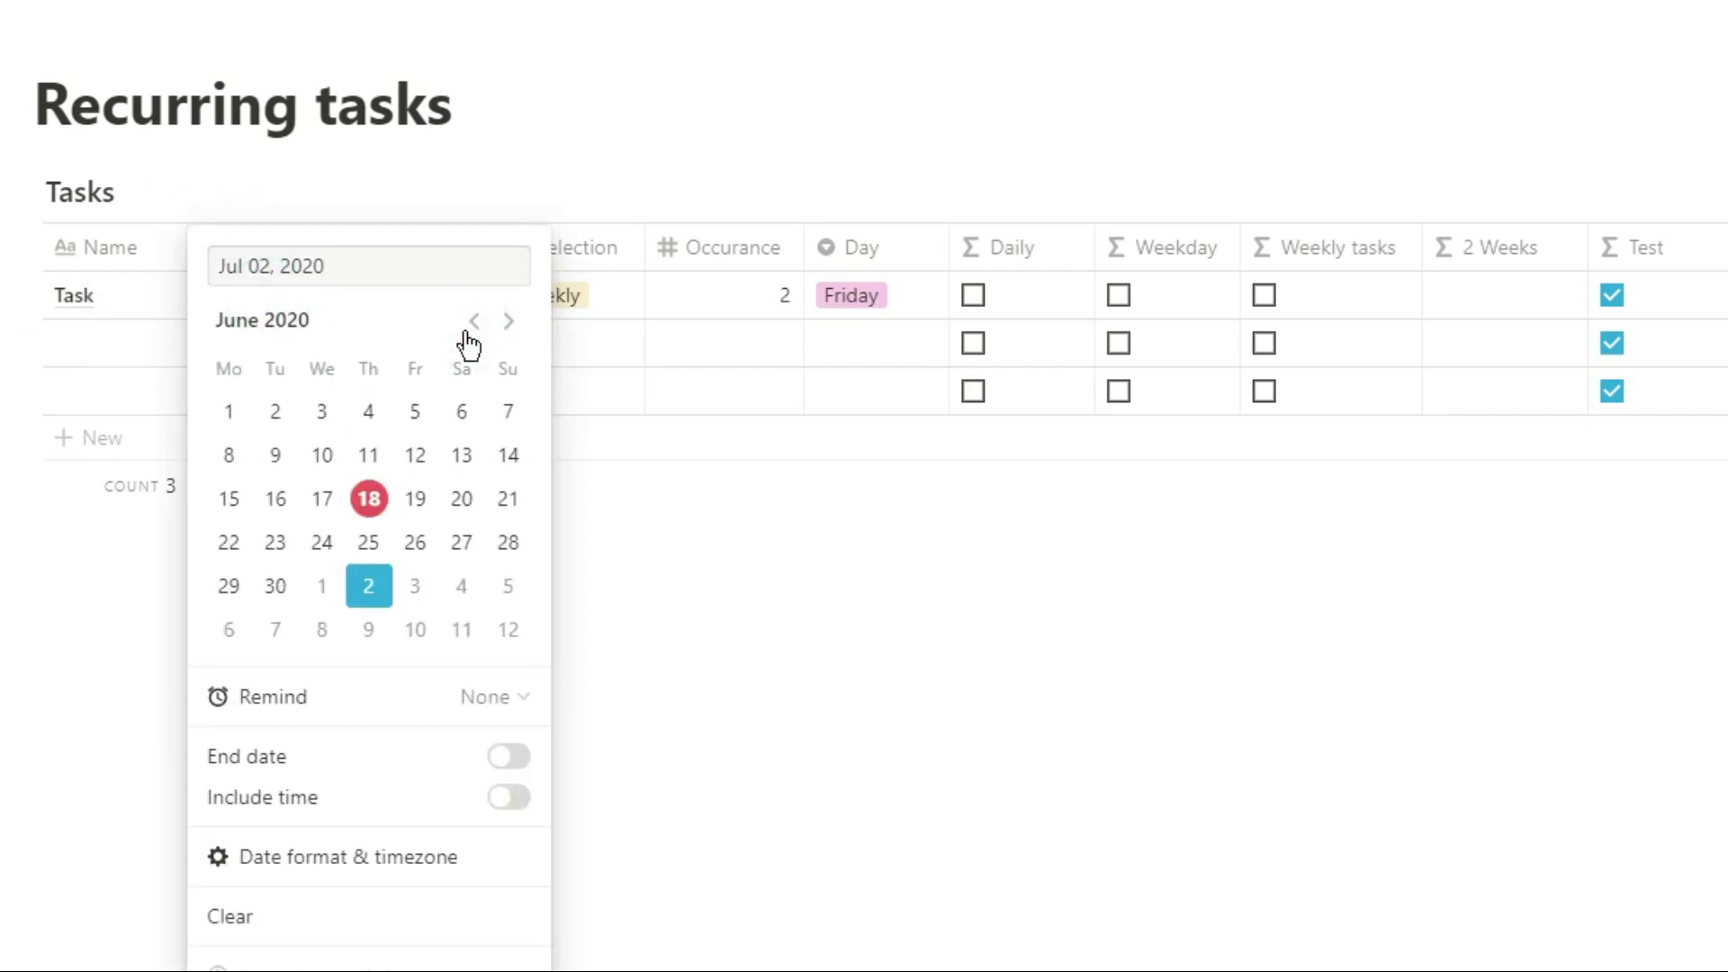
click(370, 544)
key(Escape)
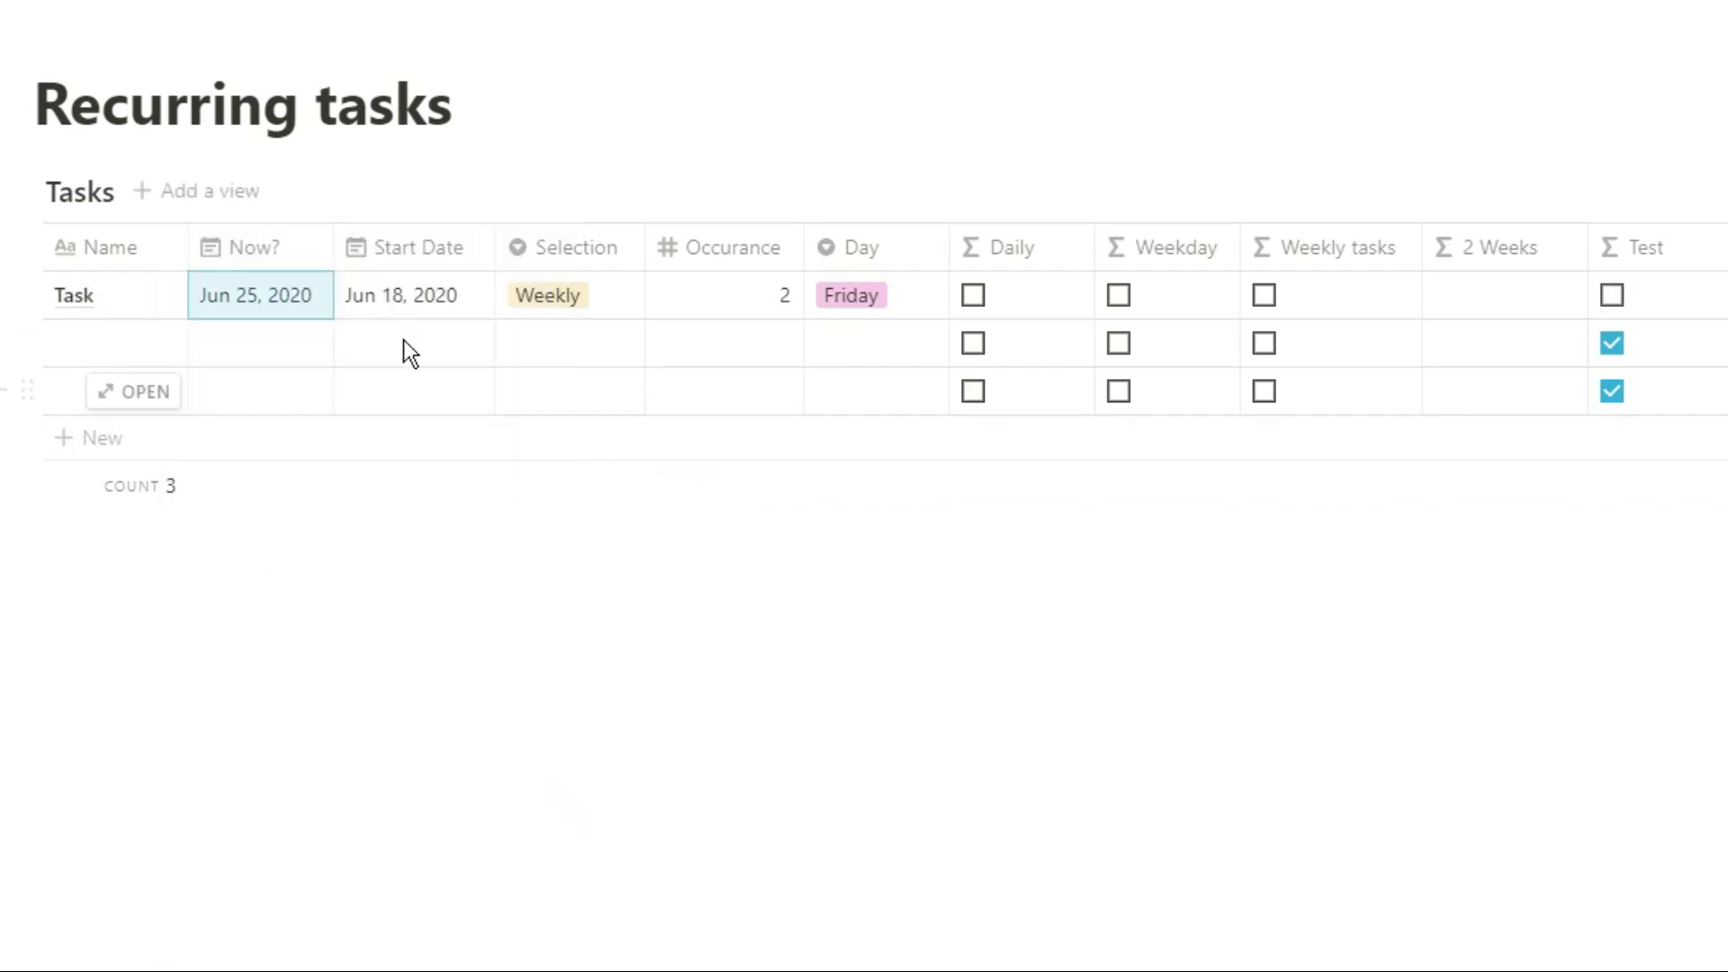
click(288, 307)
click(368, 454)
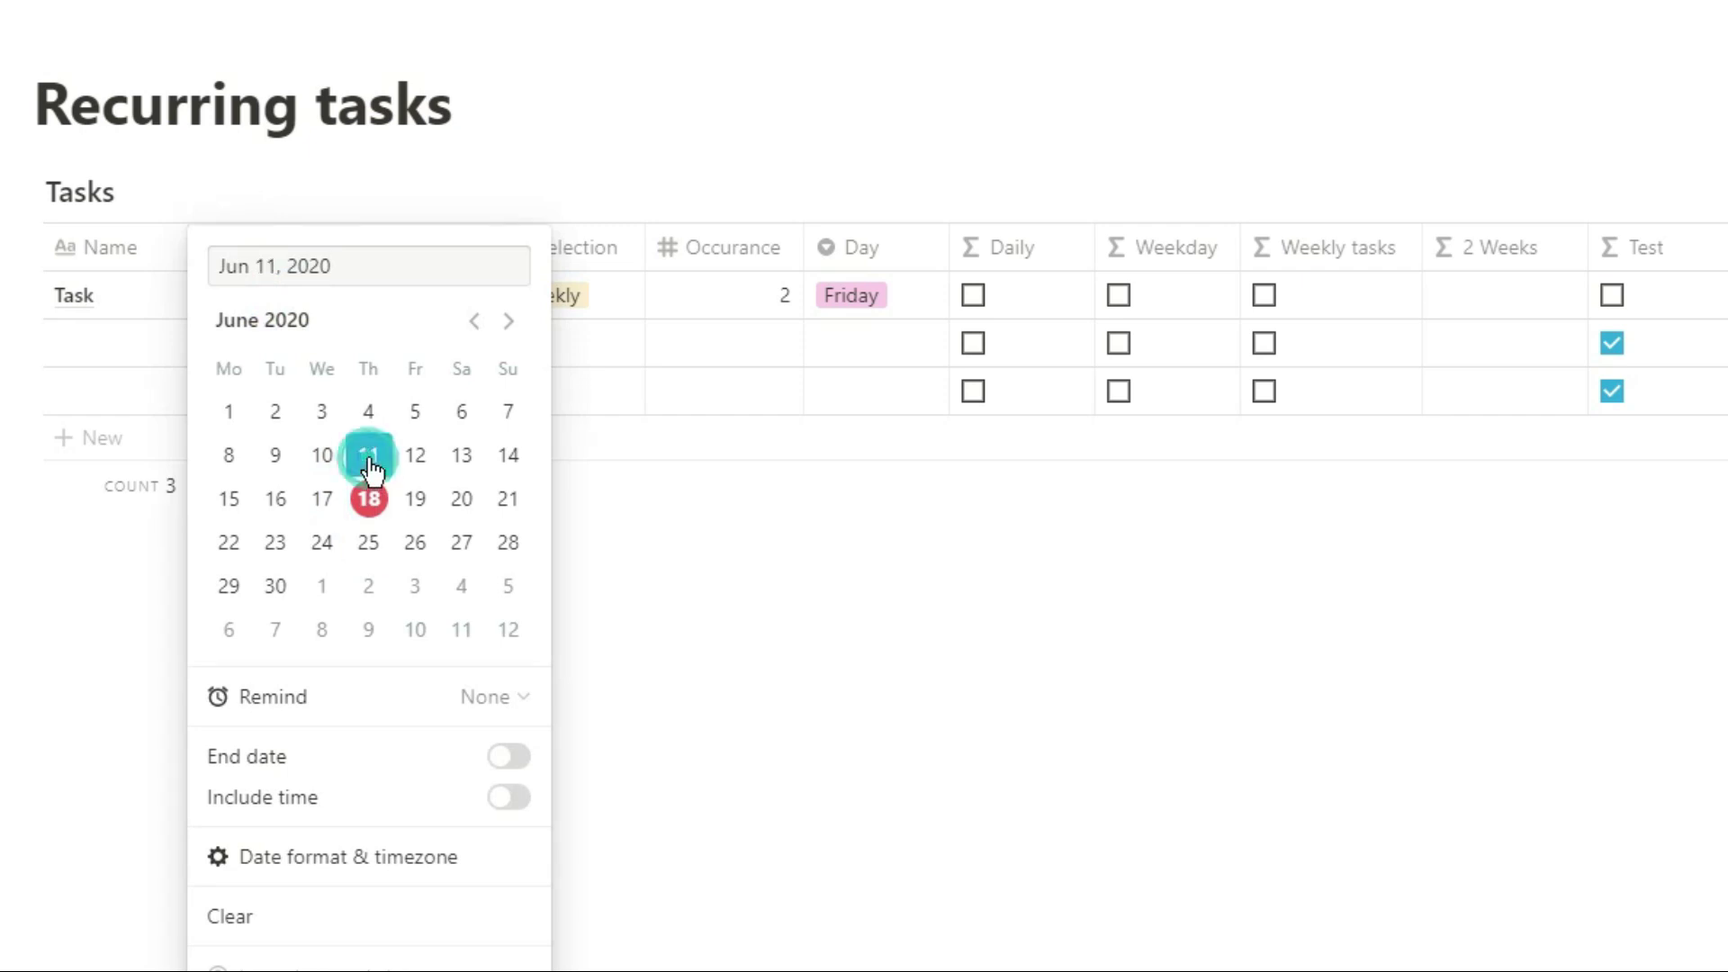
click(369, 585)
click(474, 321)
click(368, 542)
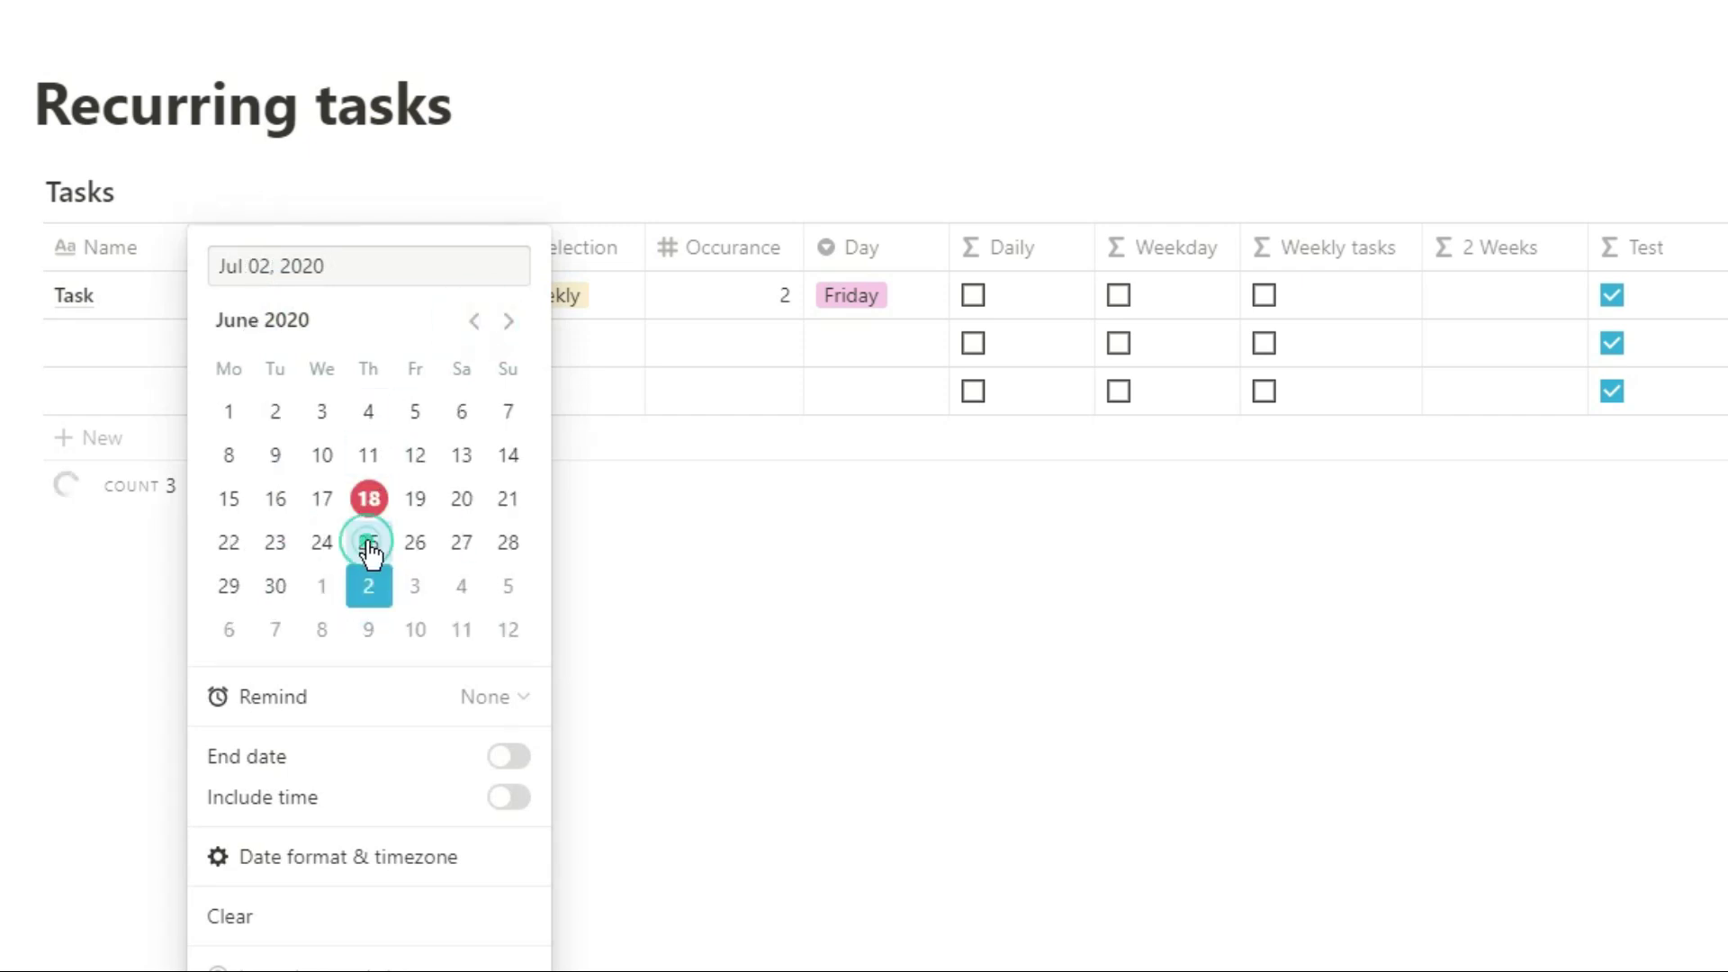
click(1005, 592)
Enter and(prop("Selection")=="Weekly",prop("Occurance")==2) as the formula of the 2 Weeks property
click(1699, 302)
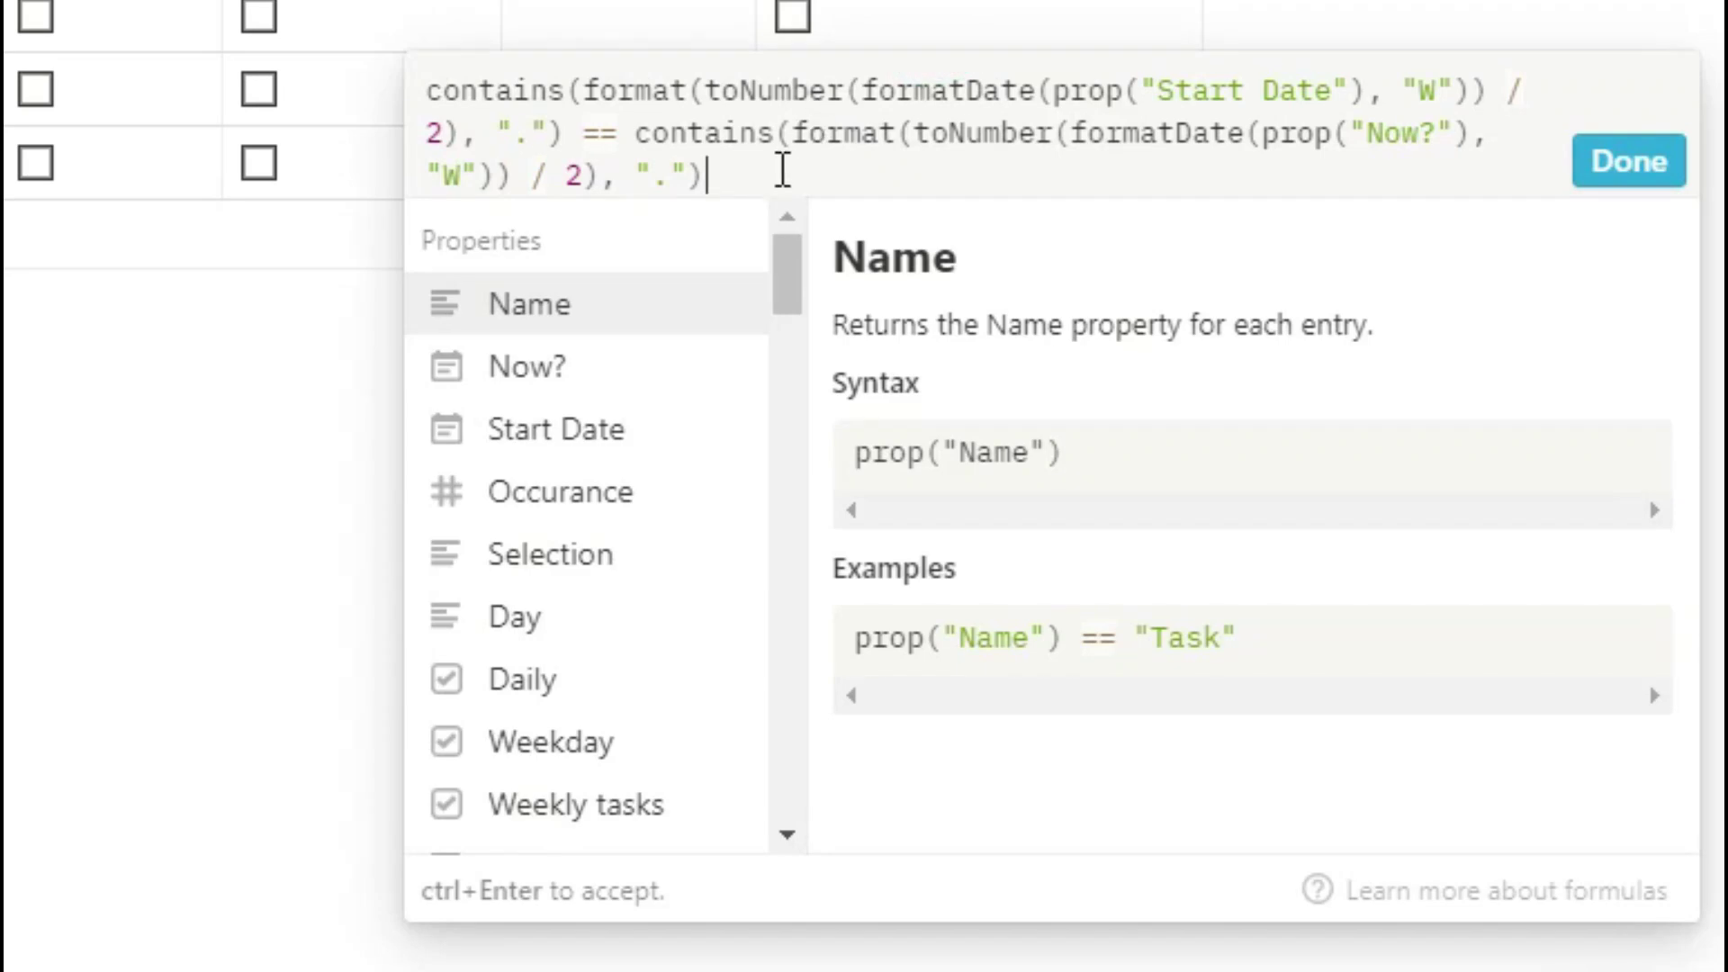
click(636, 31)
click(637, 30)
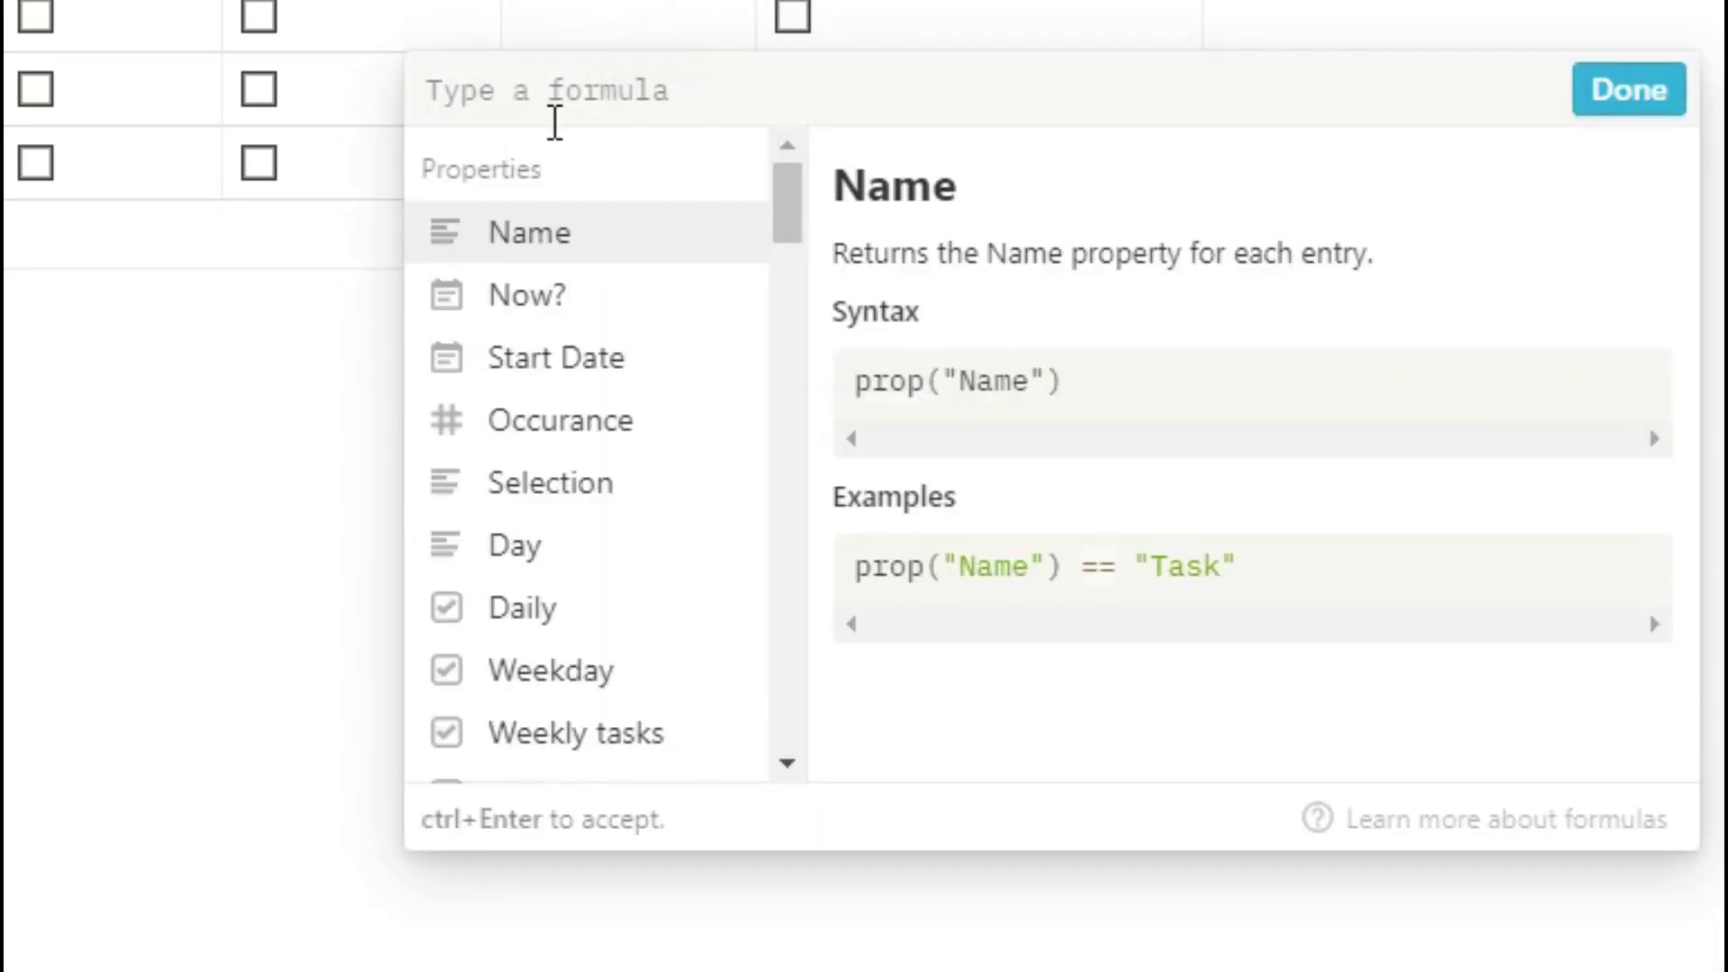
click(567, 492)
text(=="Weekly",)
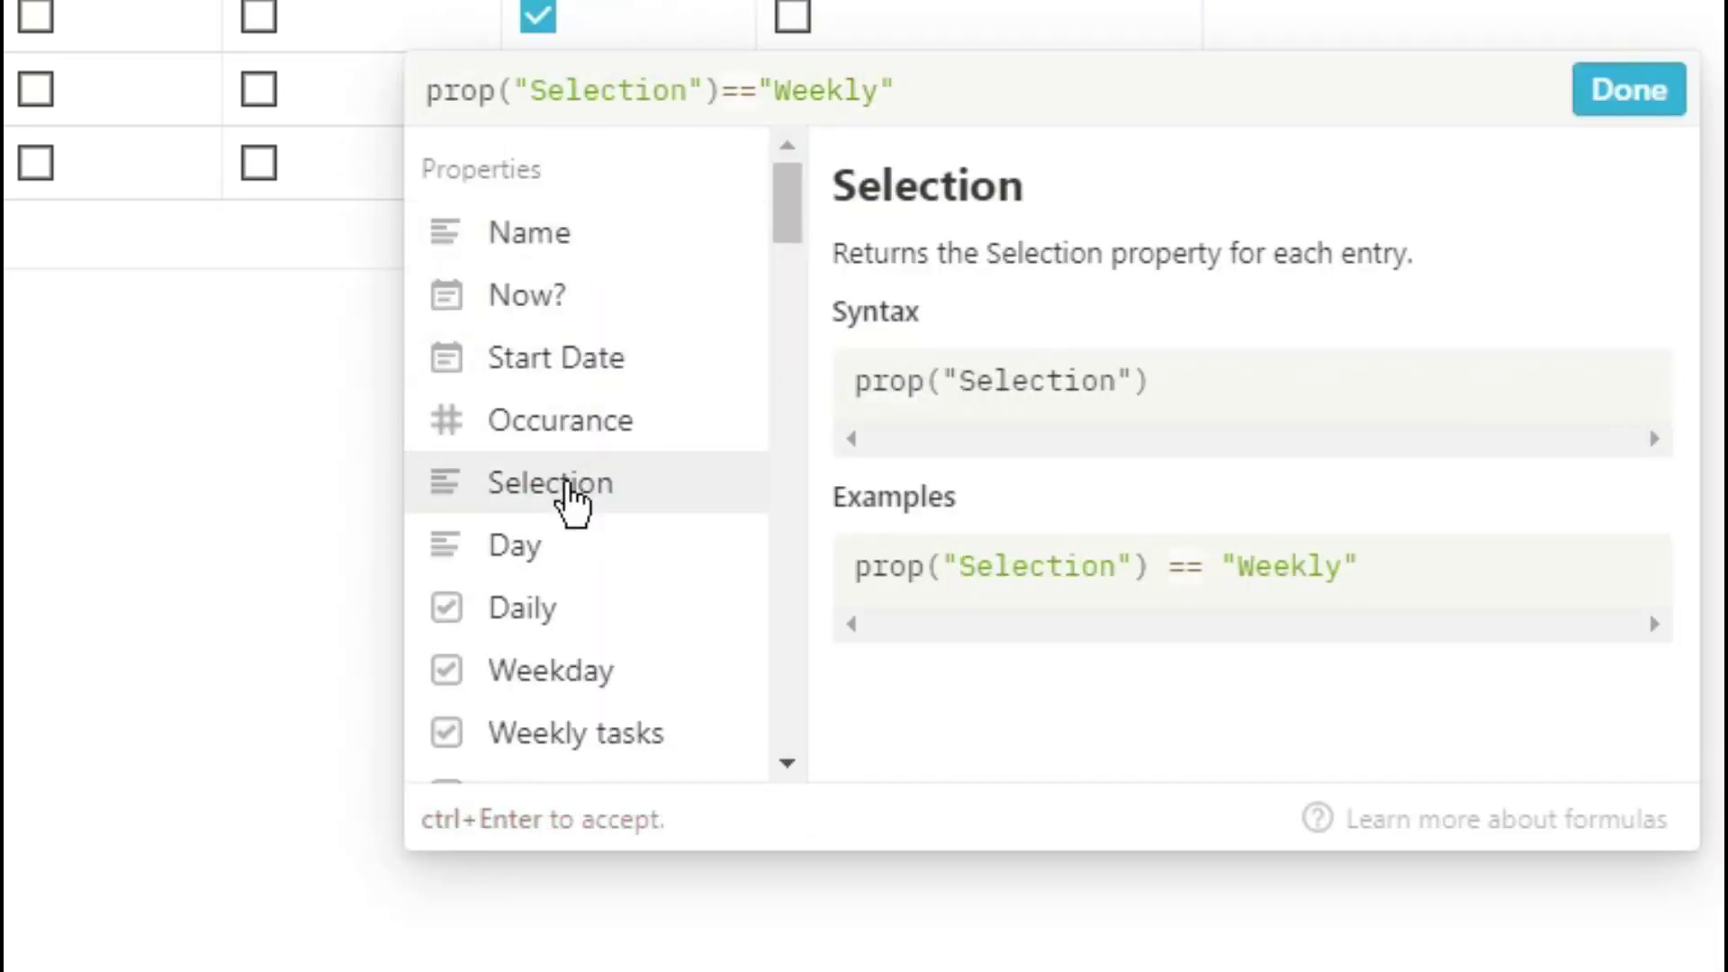
click(567, 423)
text(==2)
click(429, 90)
text(and()
click(1443, 70)
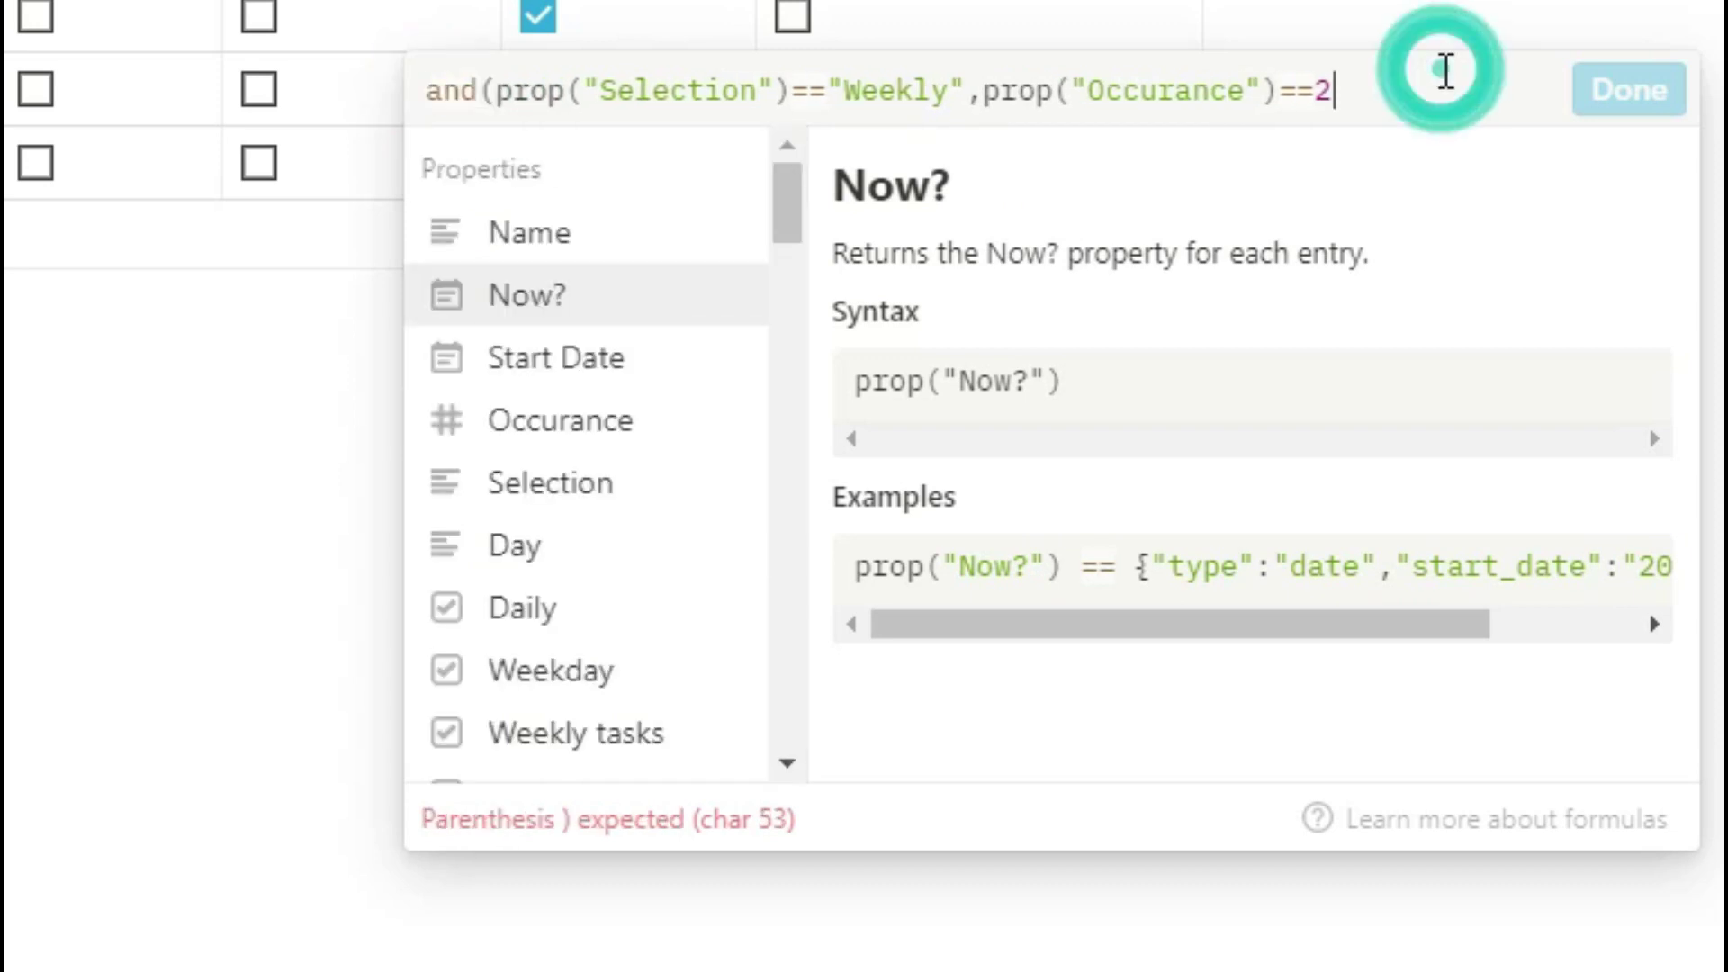
text())
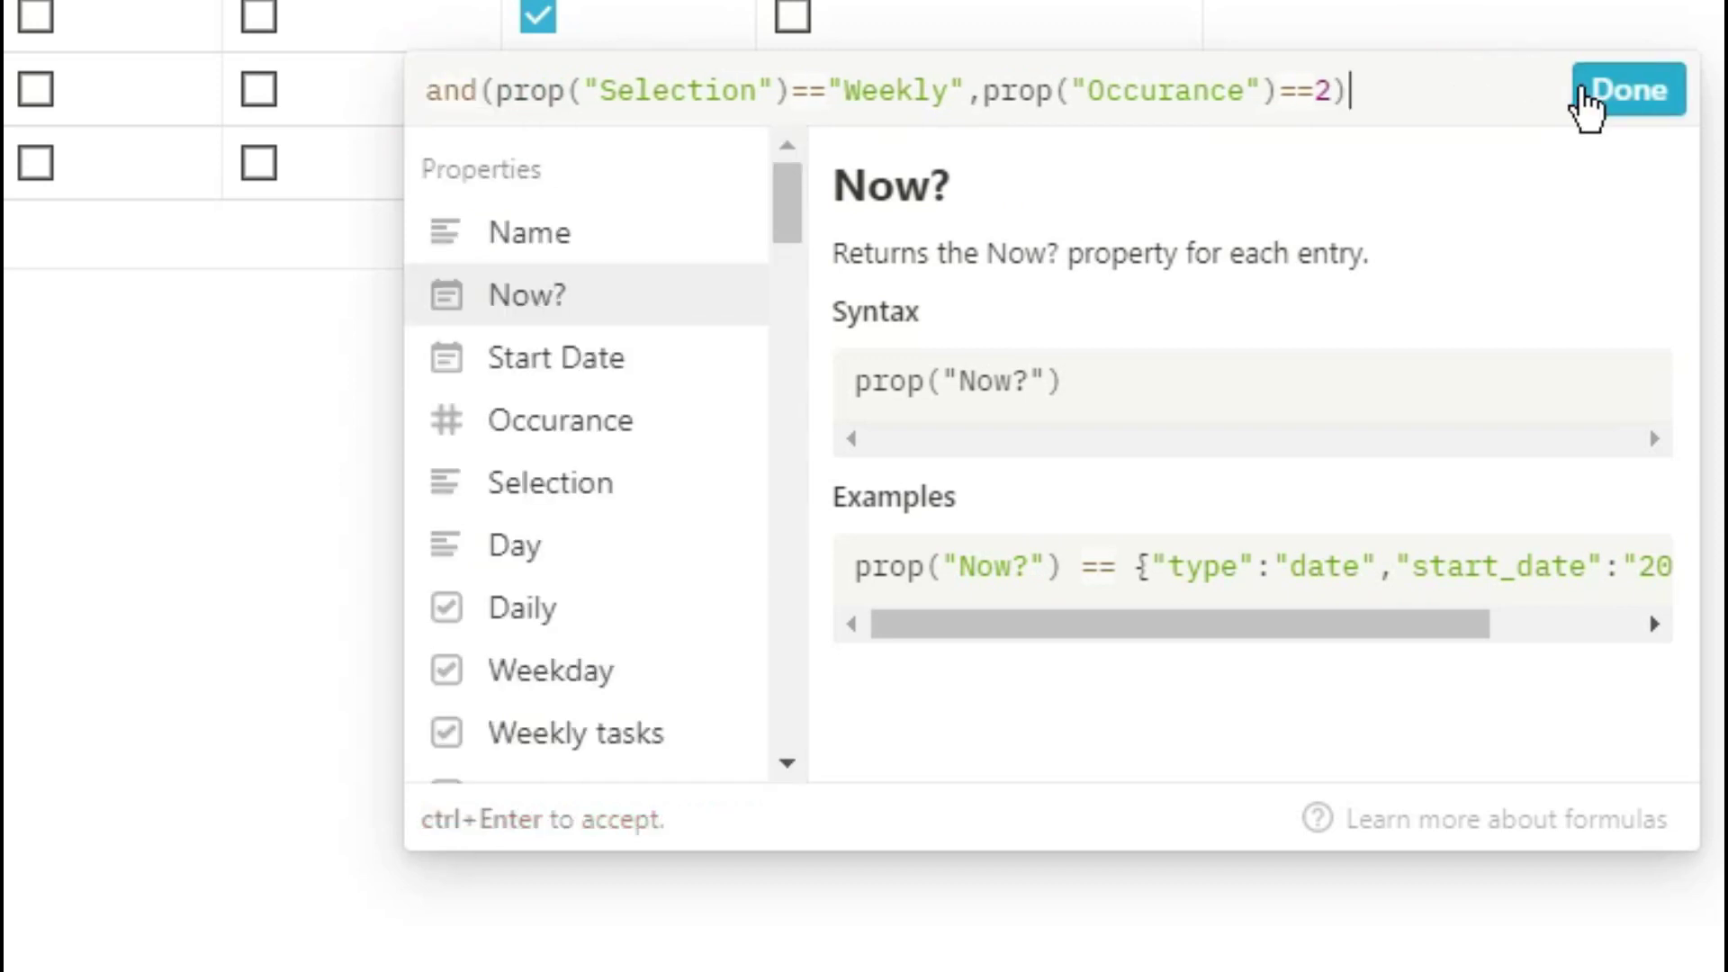
click(1608, 97)
Copy the entire formula of the Test property
click(866, 18)
click(736, 183)
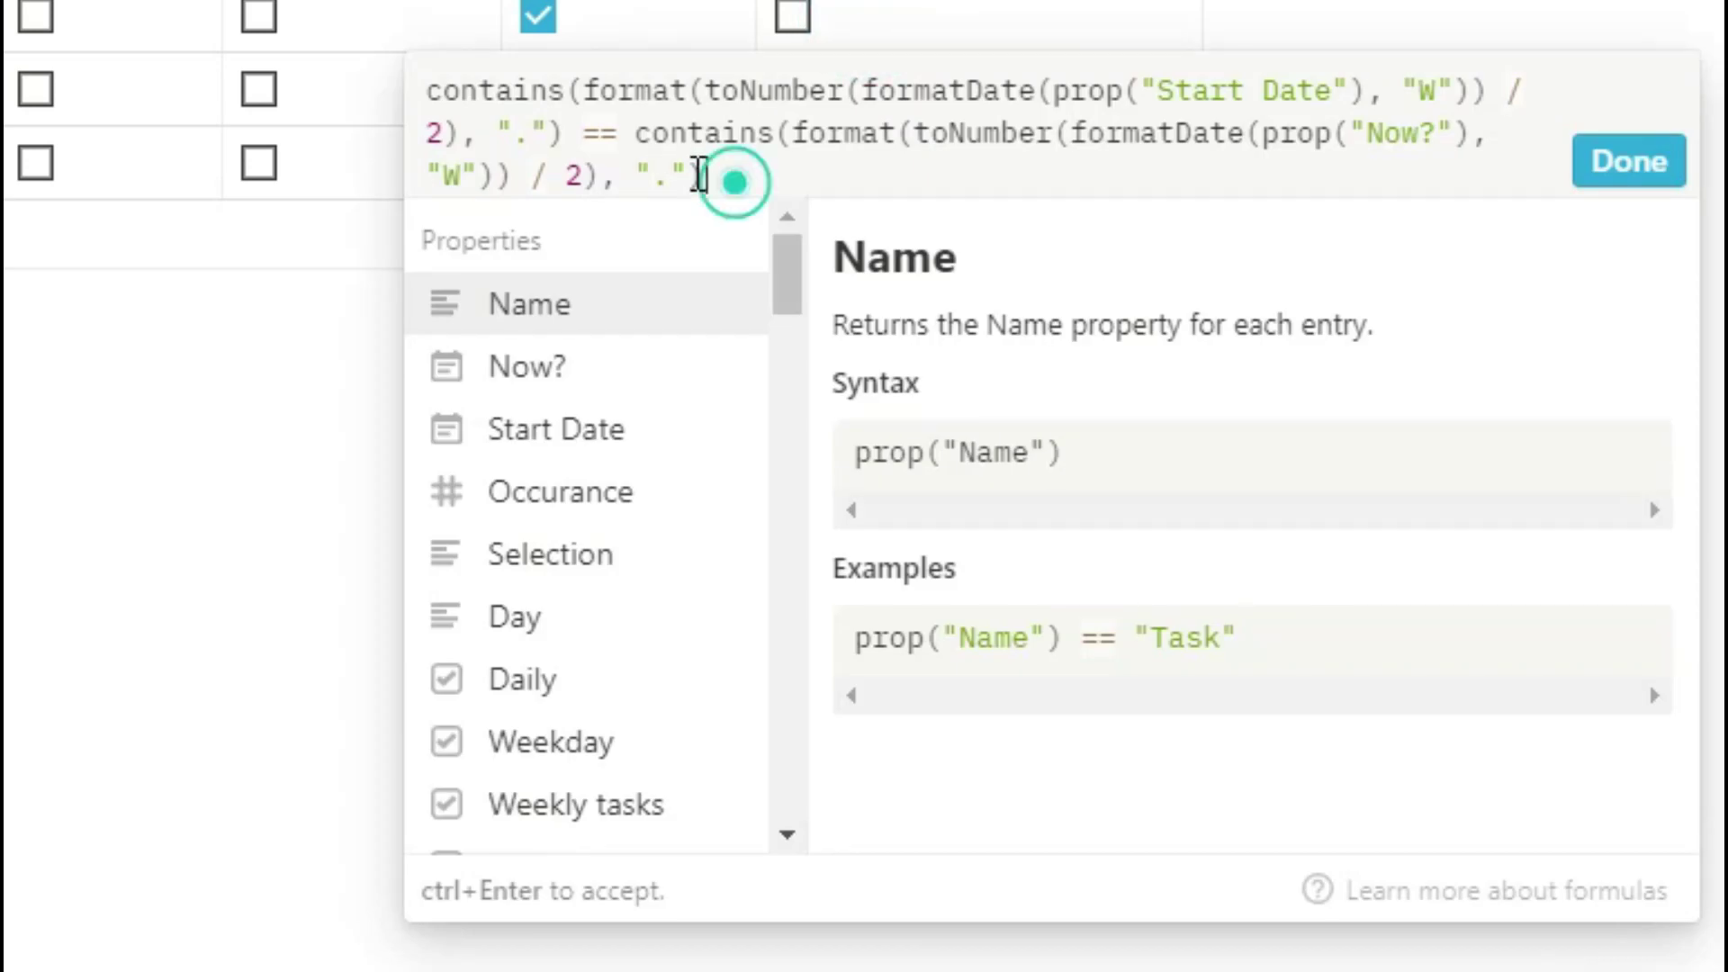
drag(701, 177, 386, 95)
key(ctrl+c)
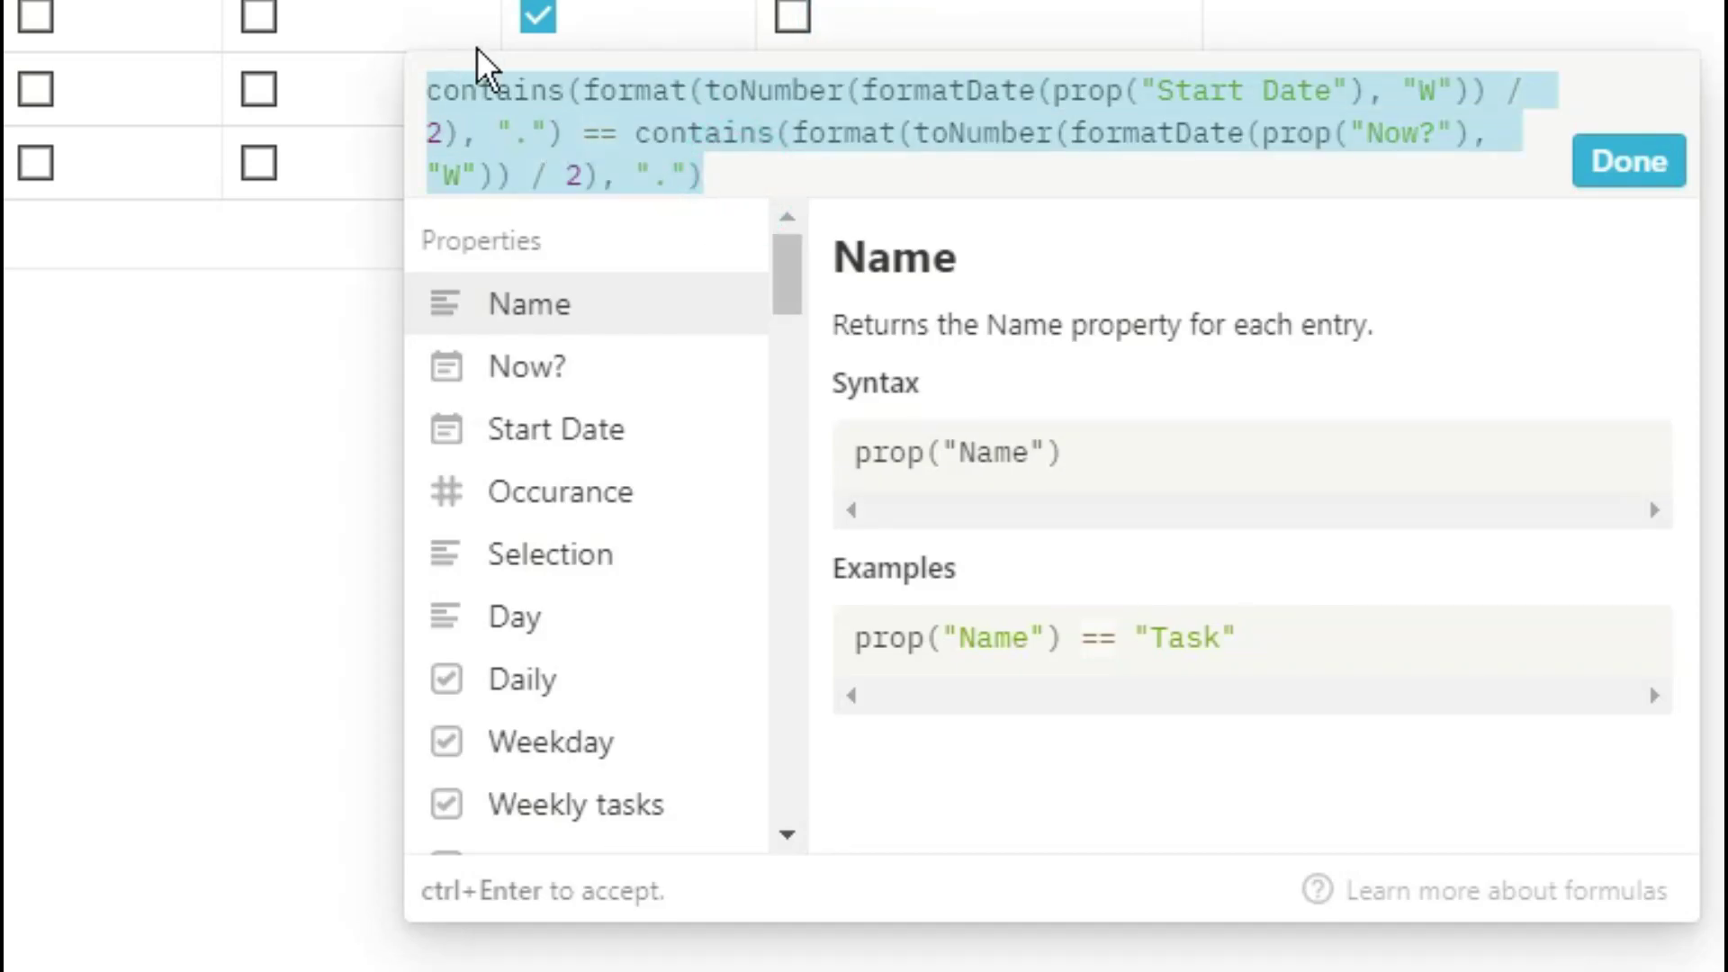
Turn the 2 Weeks formula into a conditional by appending ?, the copied week comparison and :false, and save it
click(603, 25)
click(603, 25)
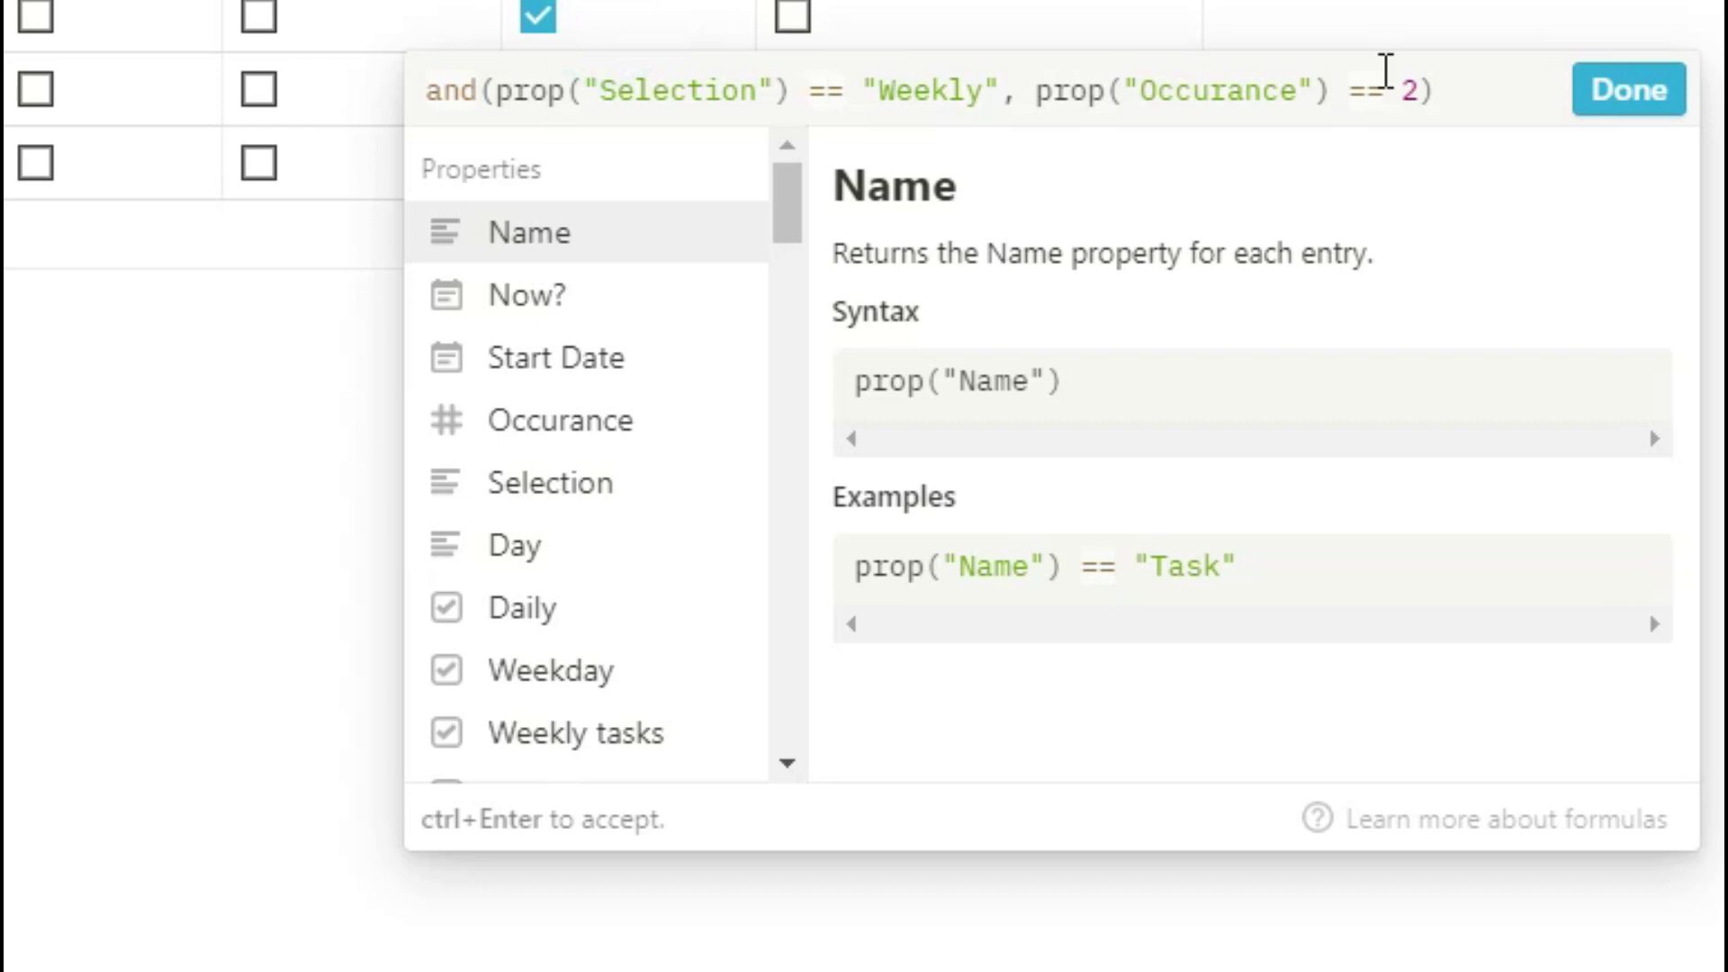
text(?)
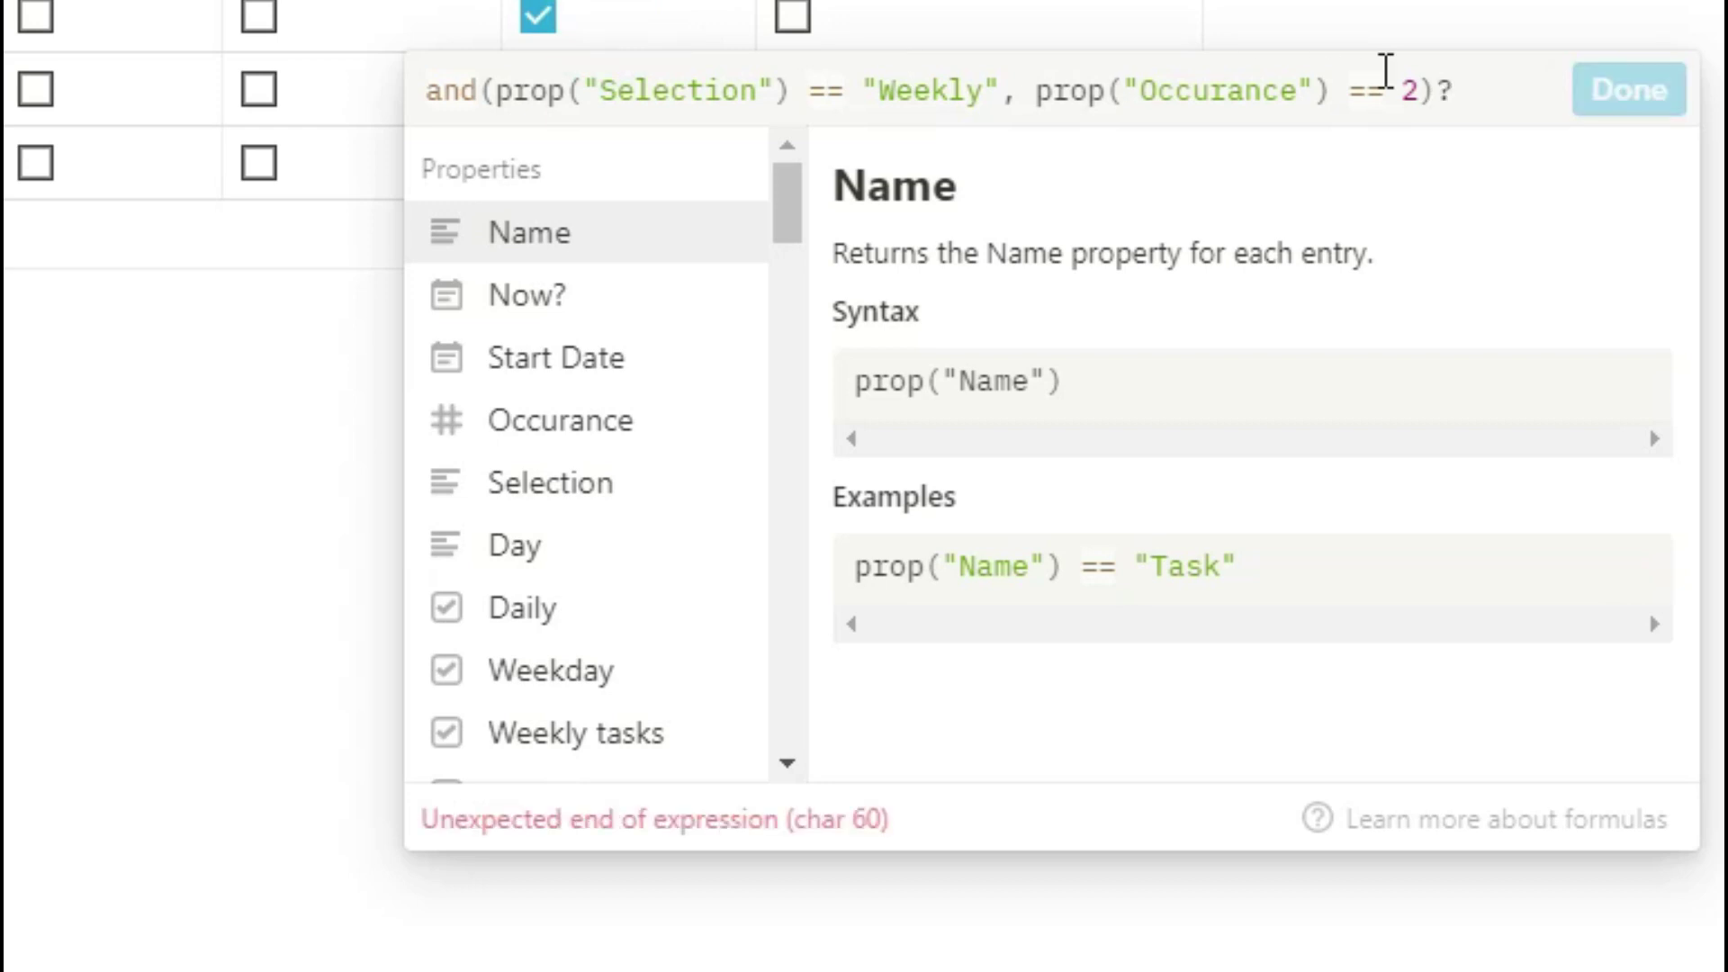
key(ctrl+v)
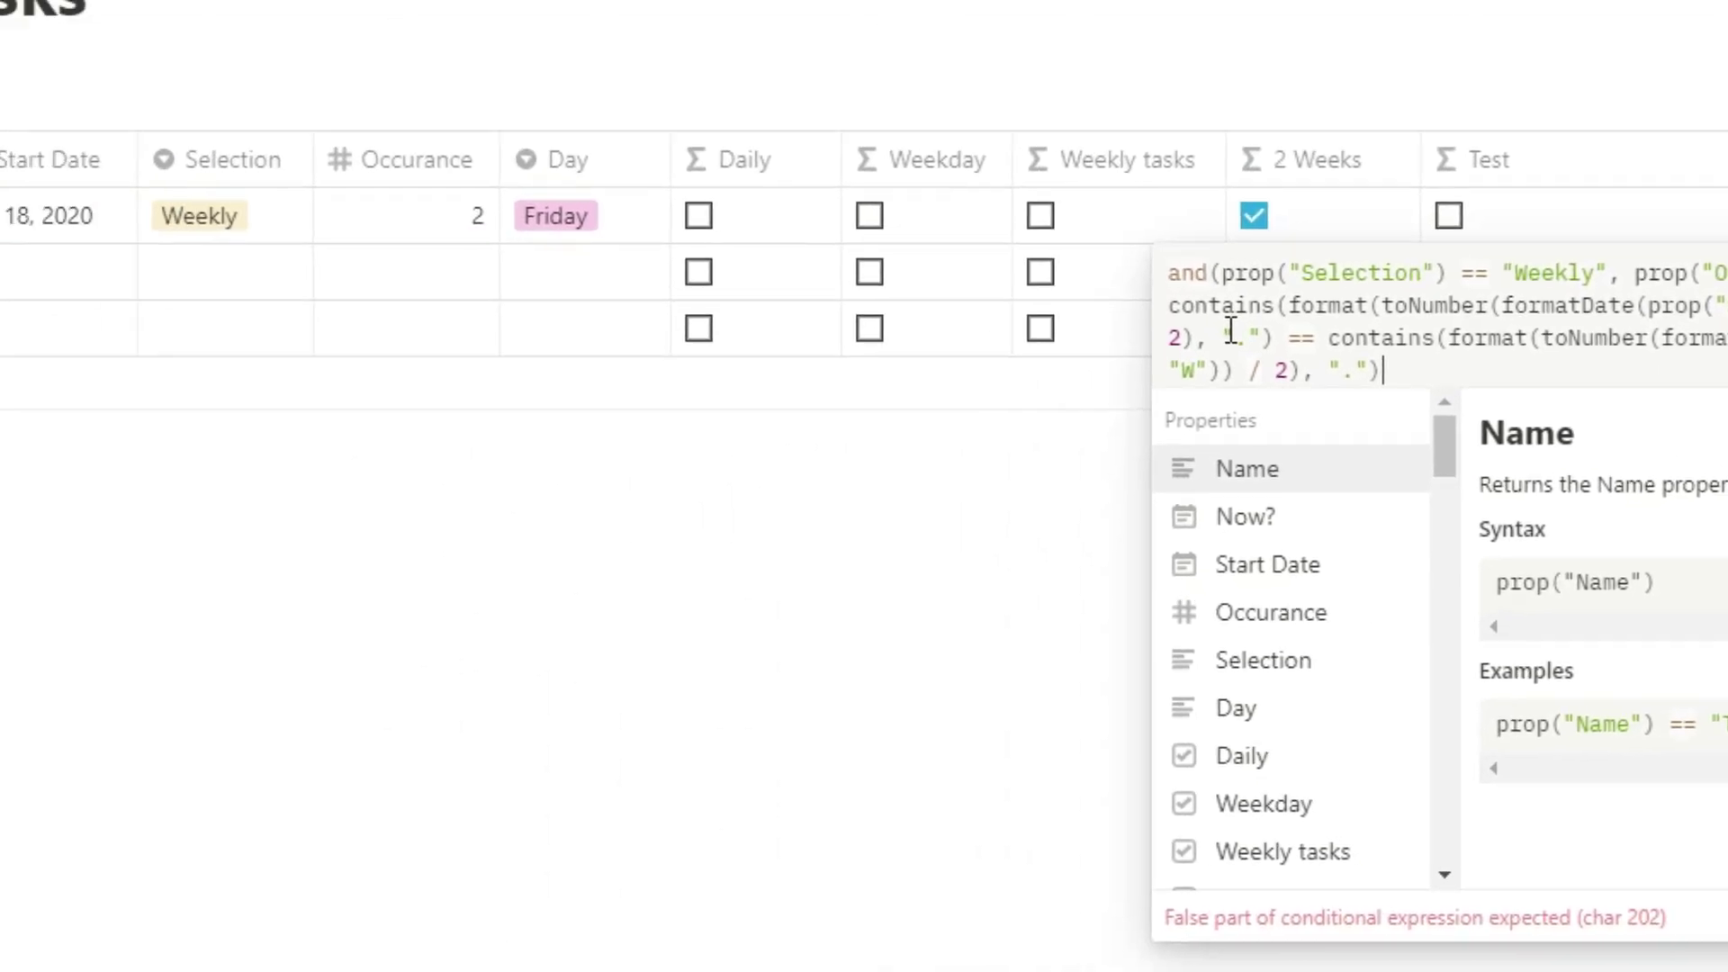
text(:false)
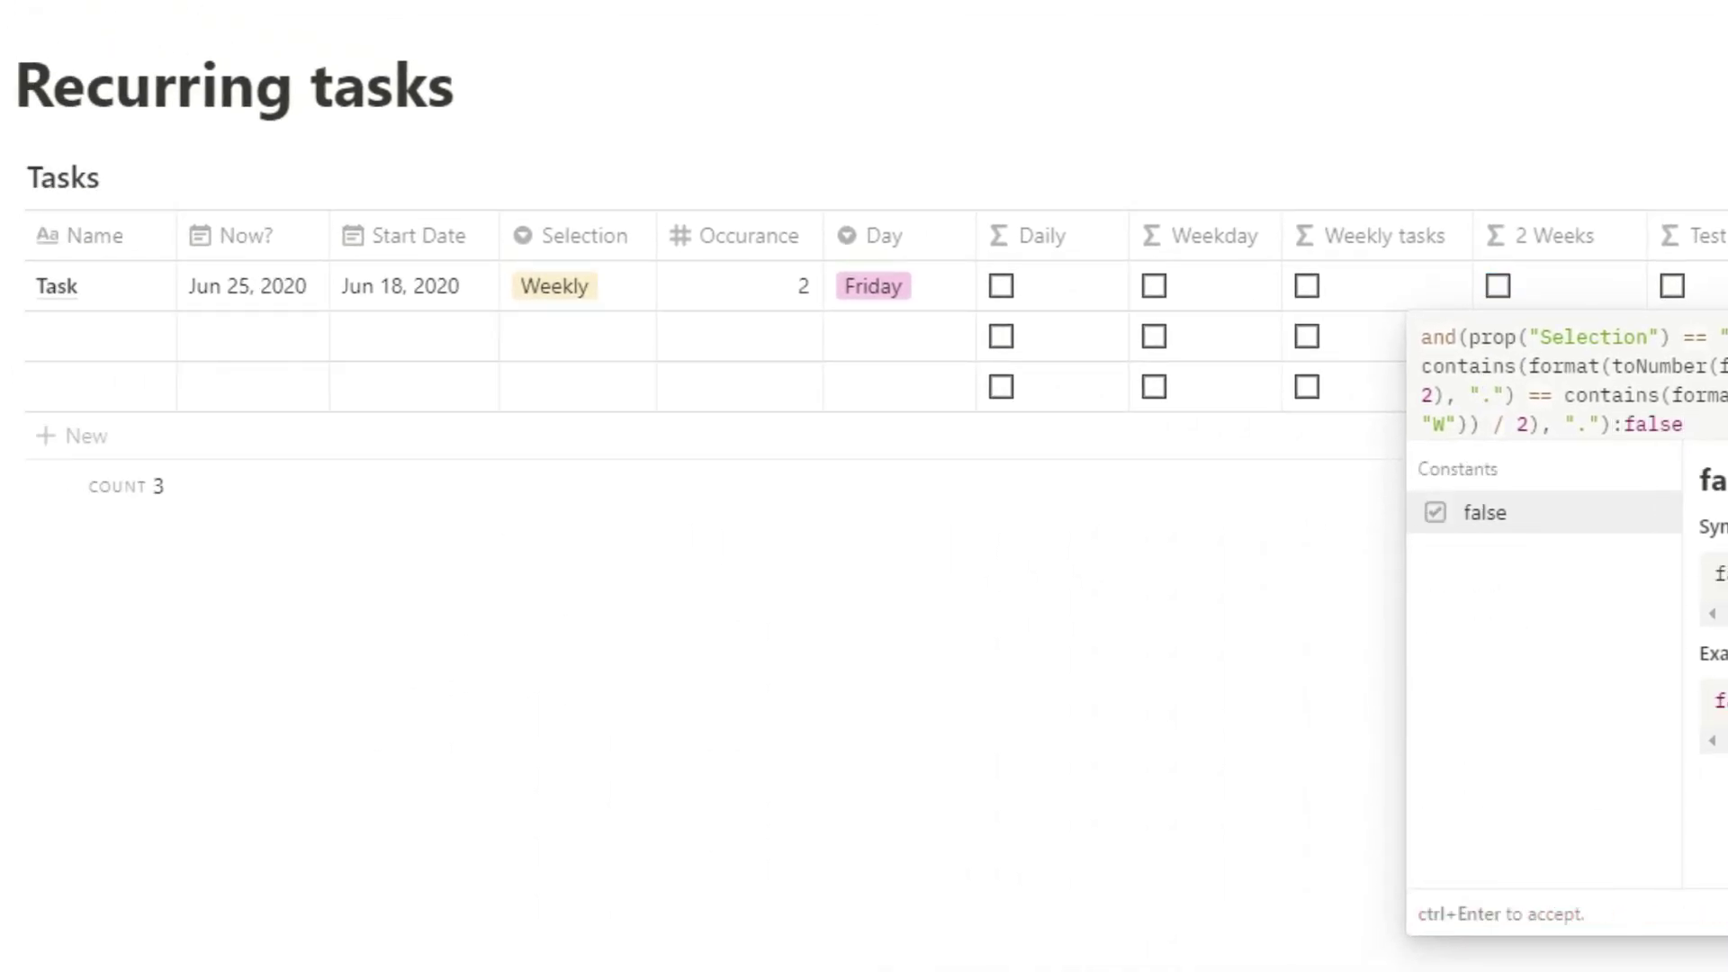
key(ctrl+Return)
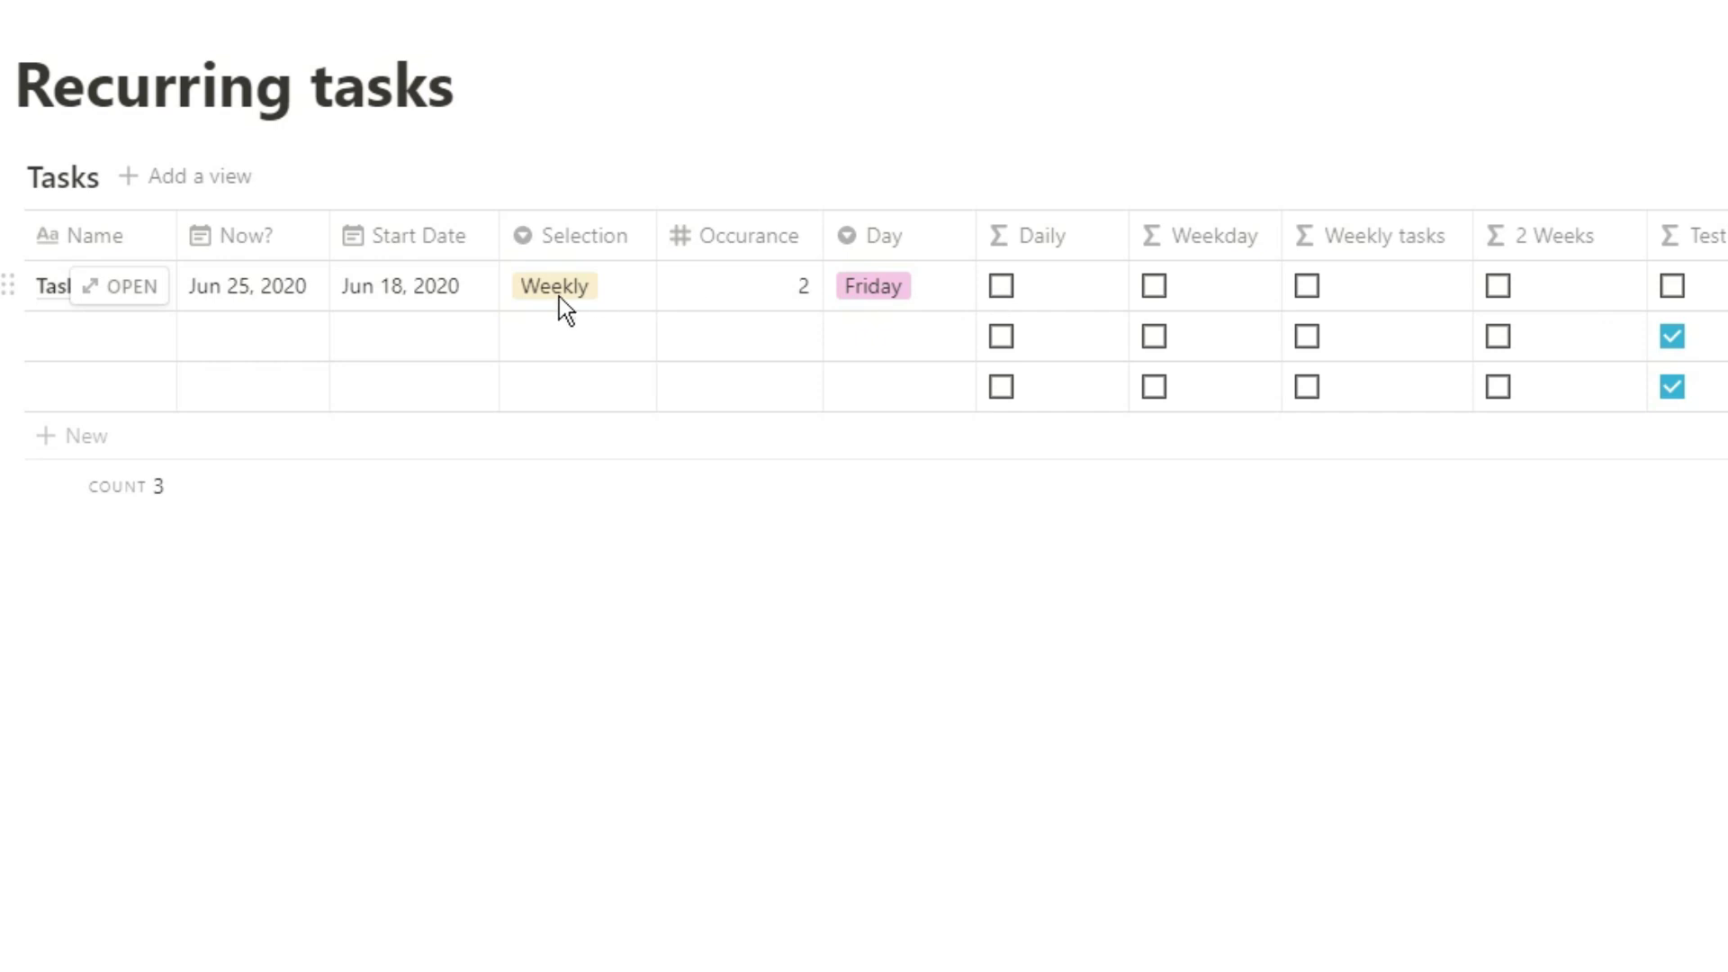
Keep the first task's Occurance at 2 and set its Now? date to Jun 18, 2020
click(791, 285)
text(2)
click(252, 286)
click(366, 500)
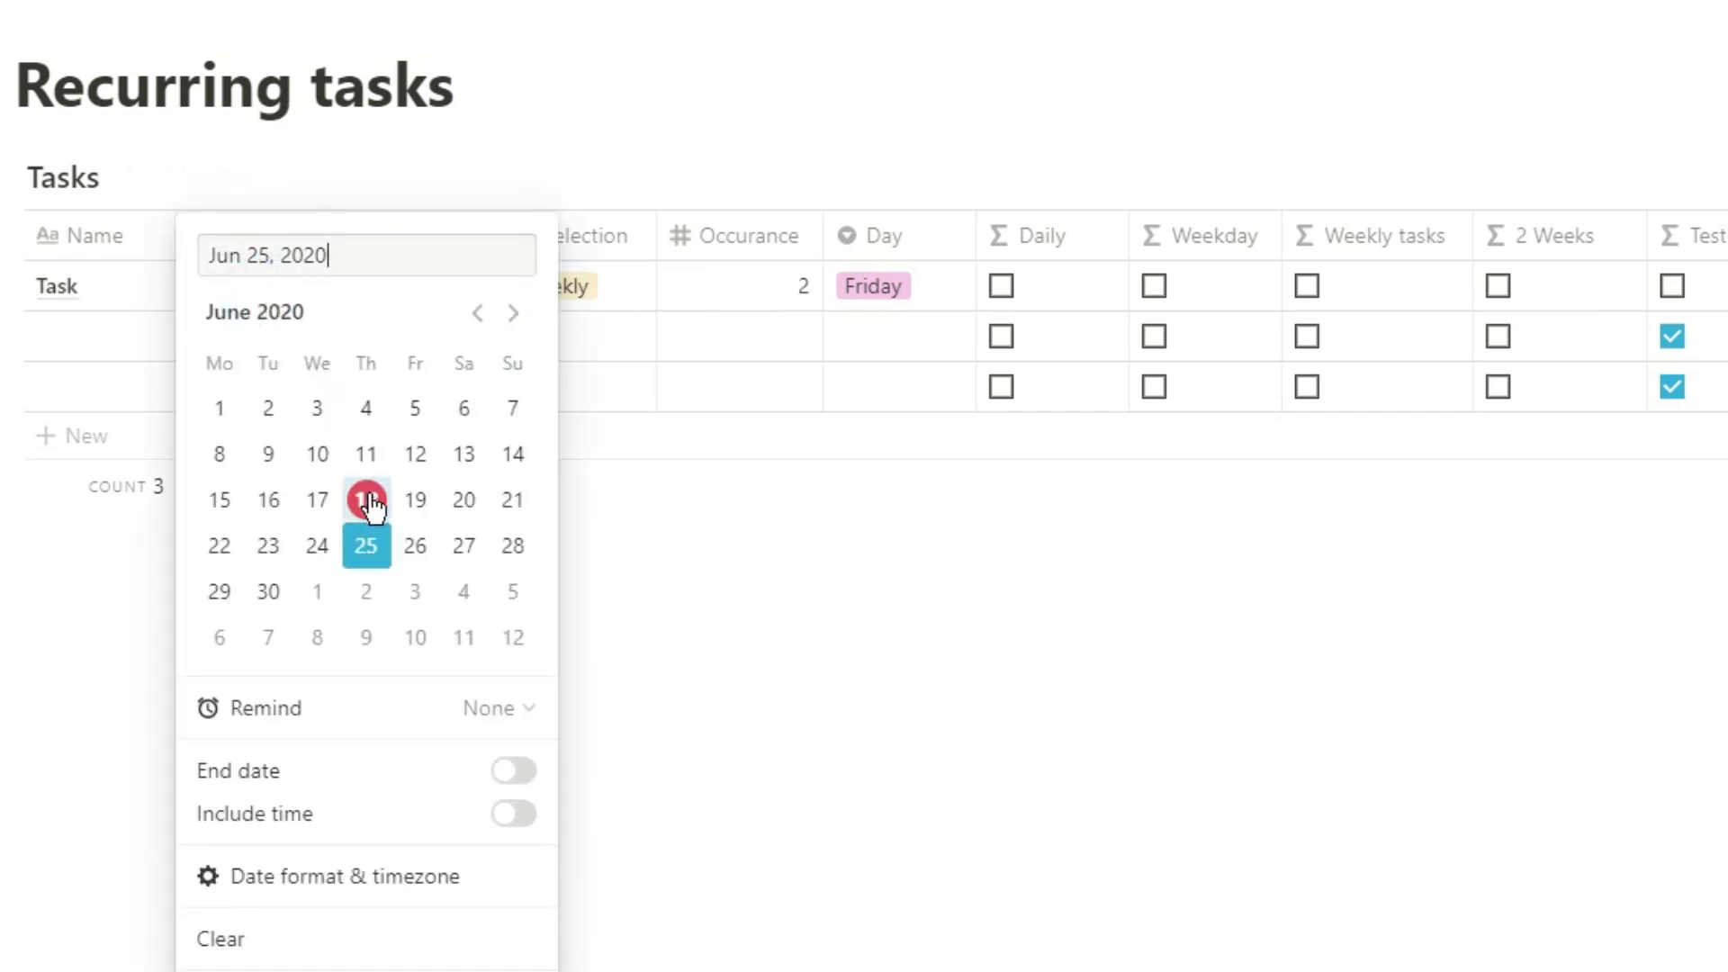
click(861, 443)
Test the 2 Weeks formula by clearing the first task's Occurance and switching its Selection, and restore them to 2 and Weekly
click(805, 299)
key(BackSpace)
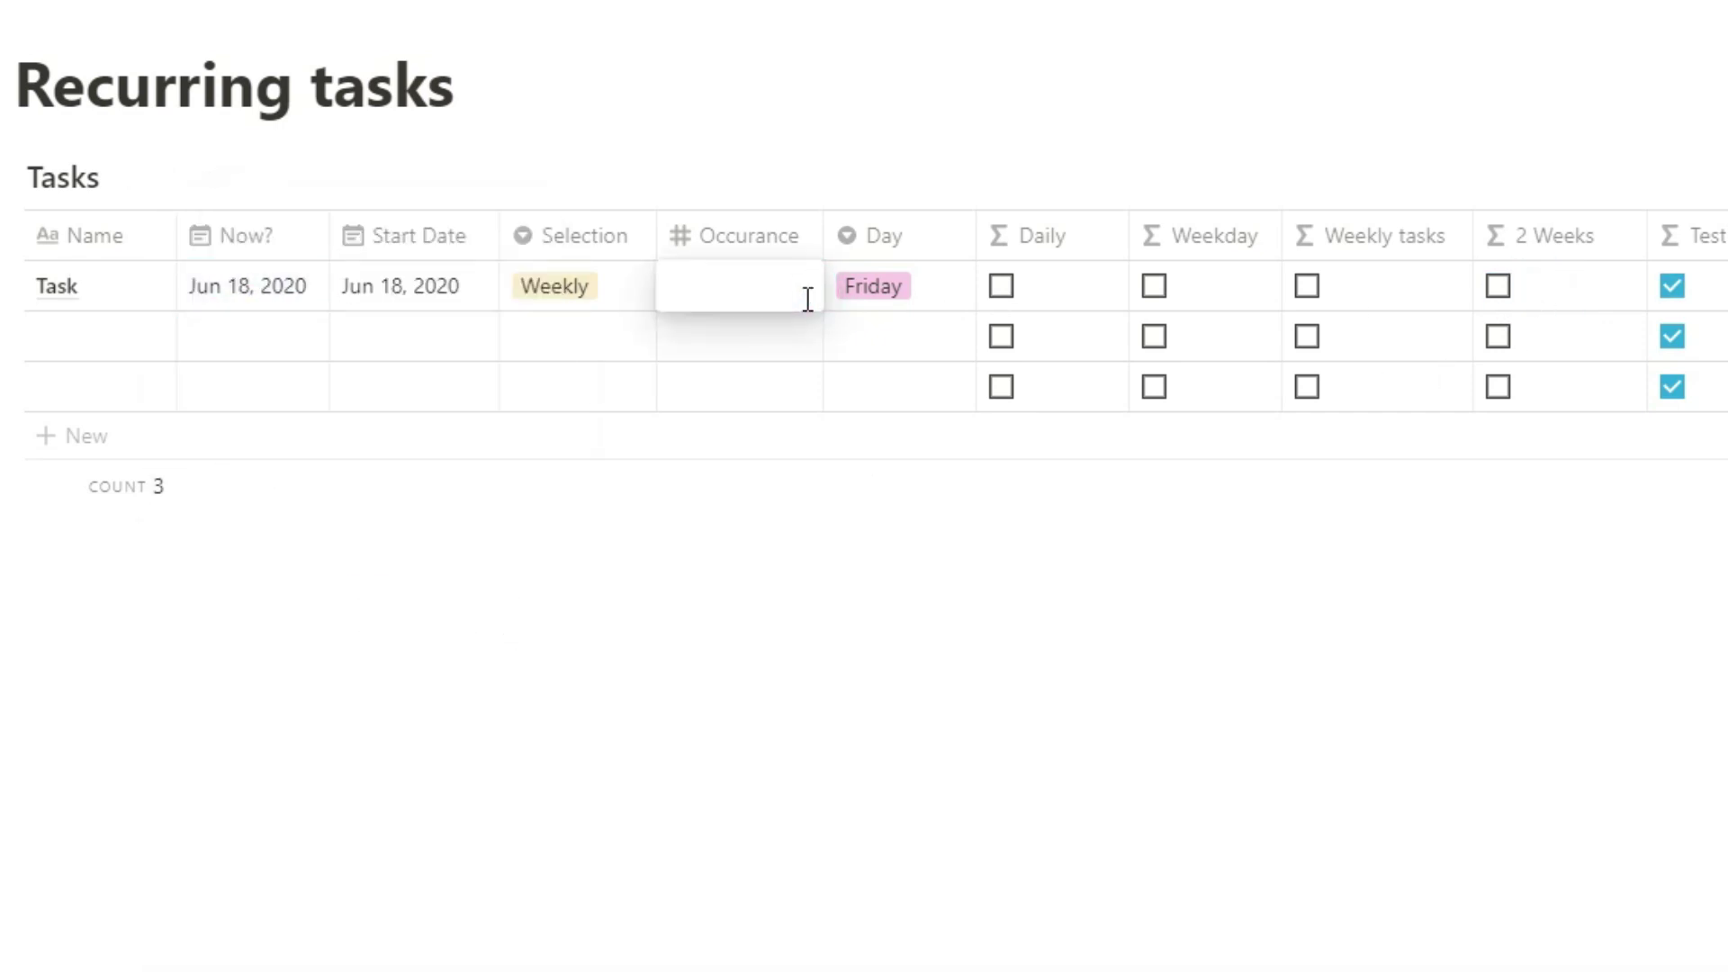
click(576, 286)
click(578, 382)
click(591, 424)
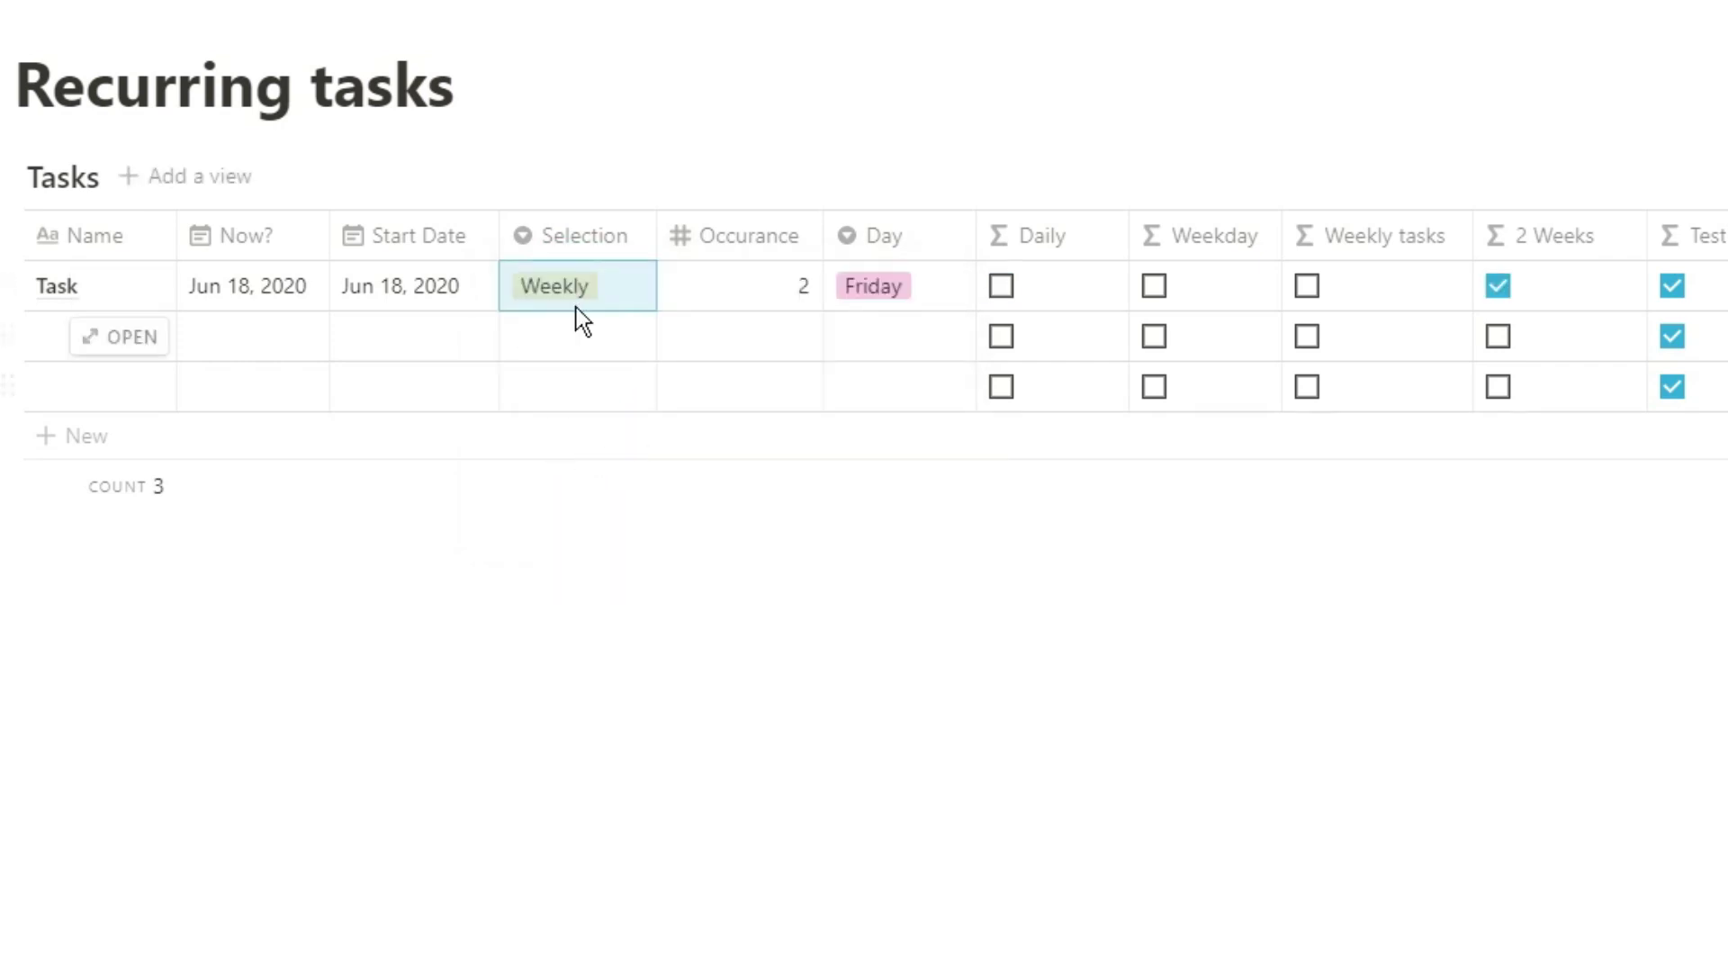
Replace the Test property's formula with formatDate(prop("Now?"),"dddd")==prop("Day")
click(1587, 250)
key(ctrl+a)
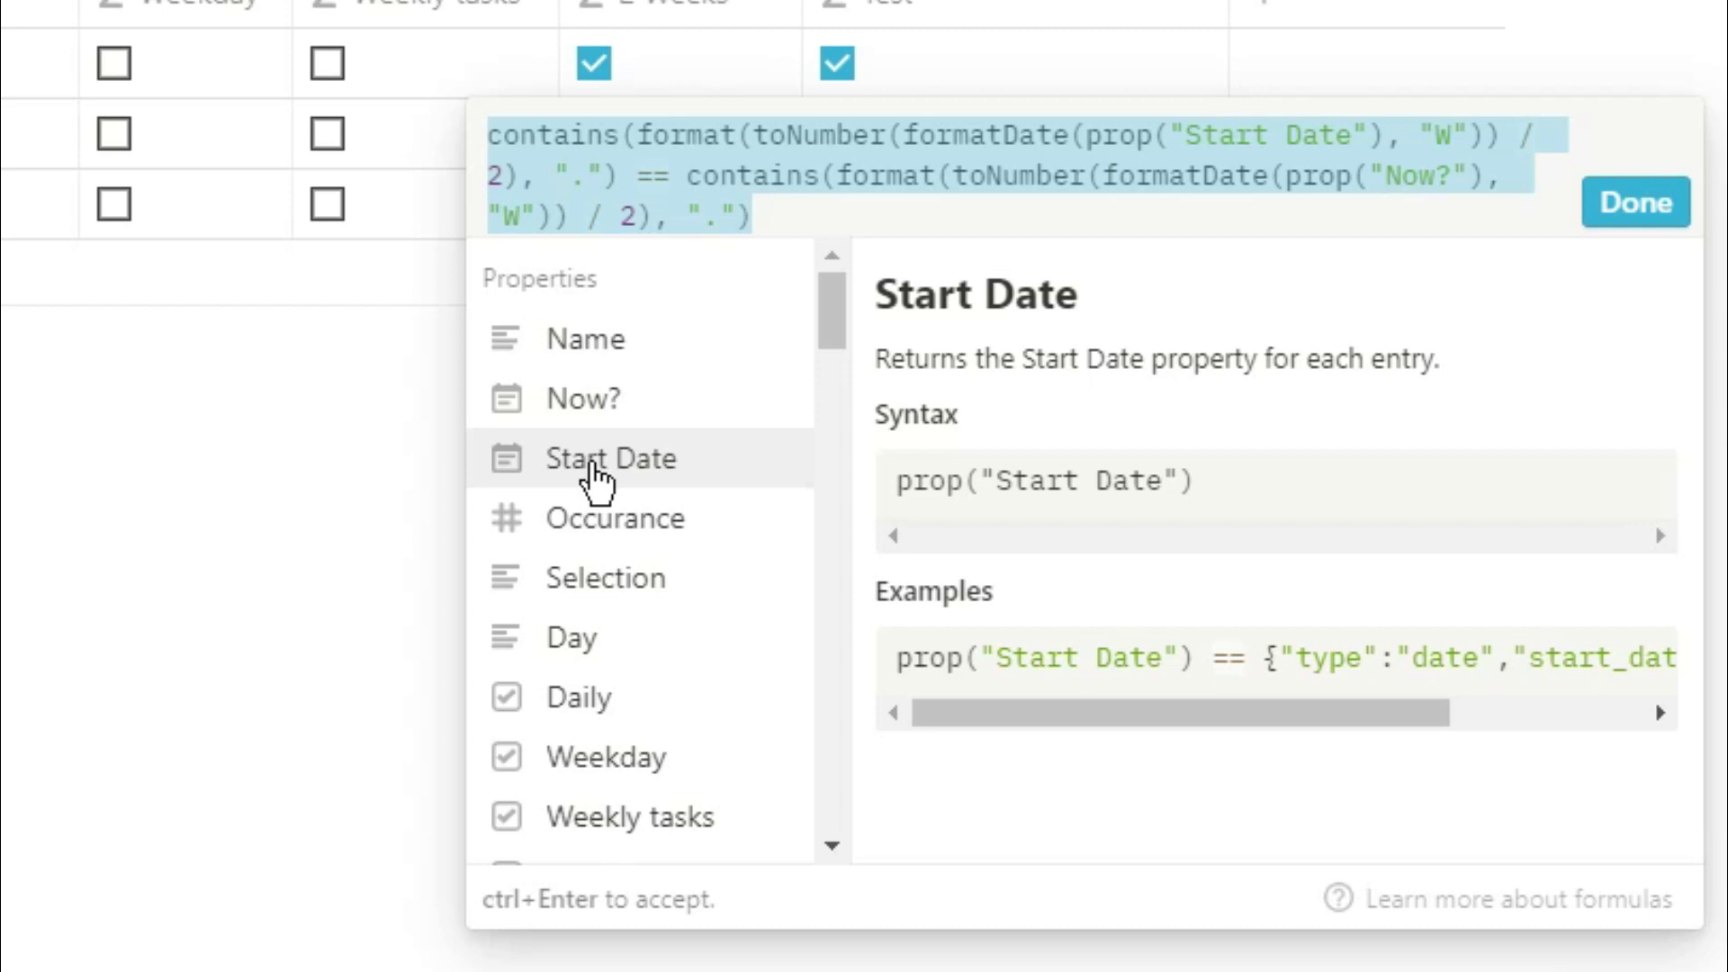
click(615, 410)
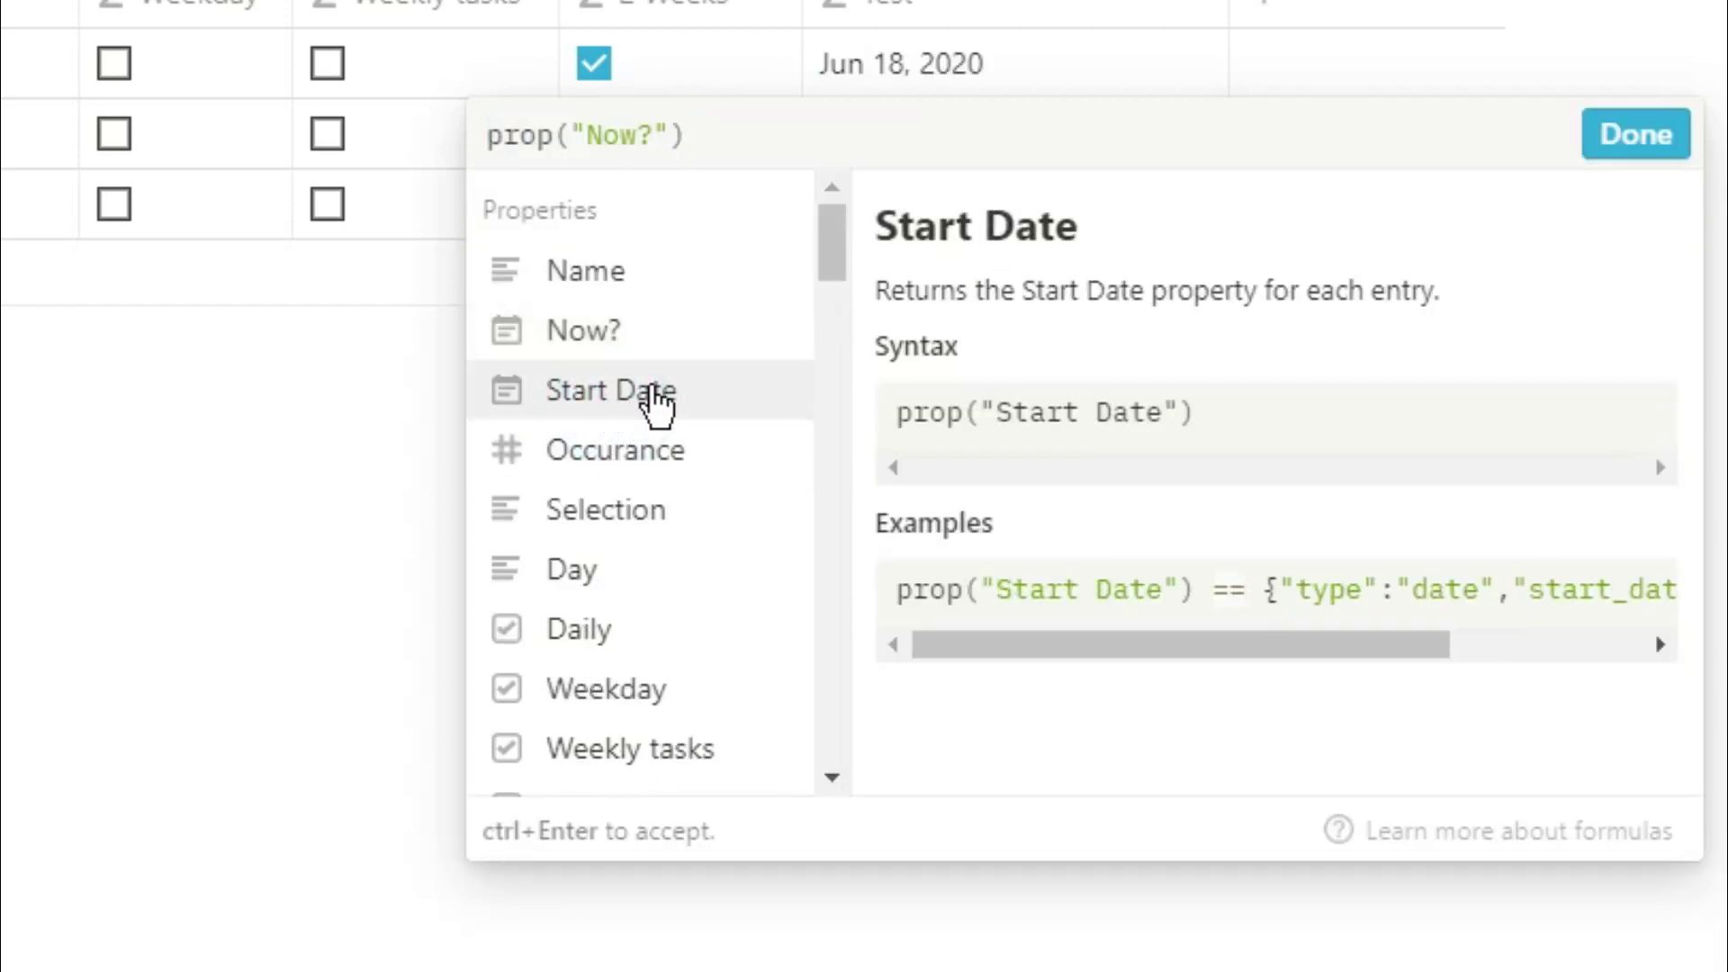
click(487, 135)
text(formatDate()
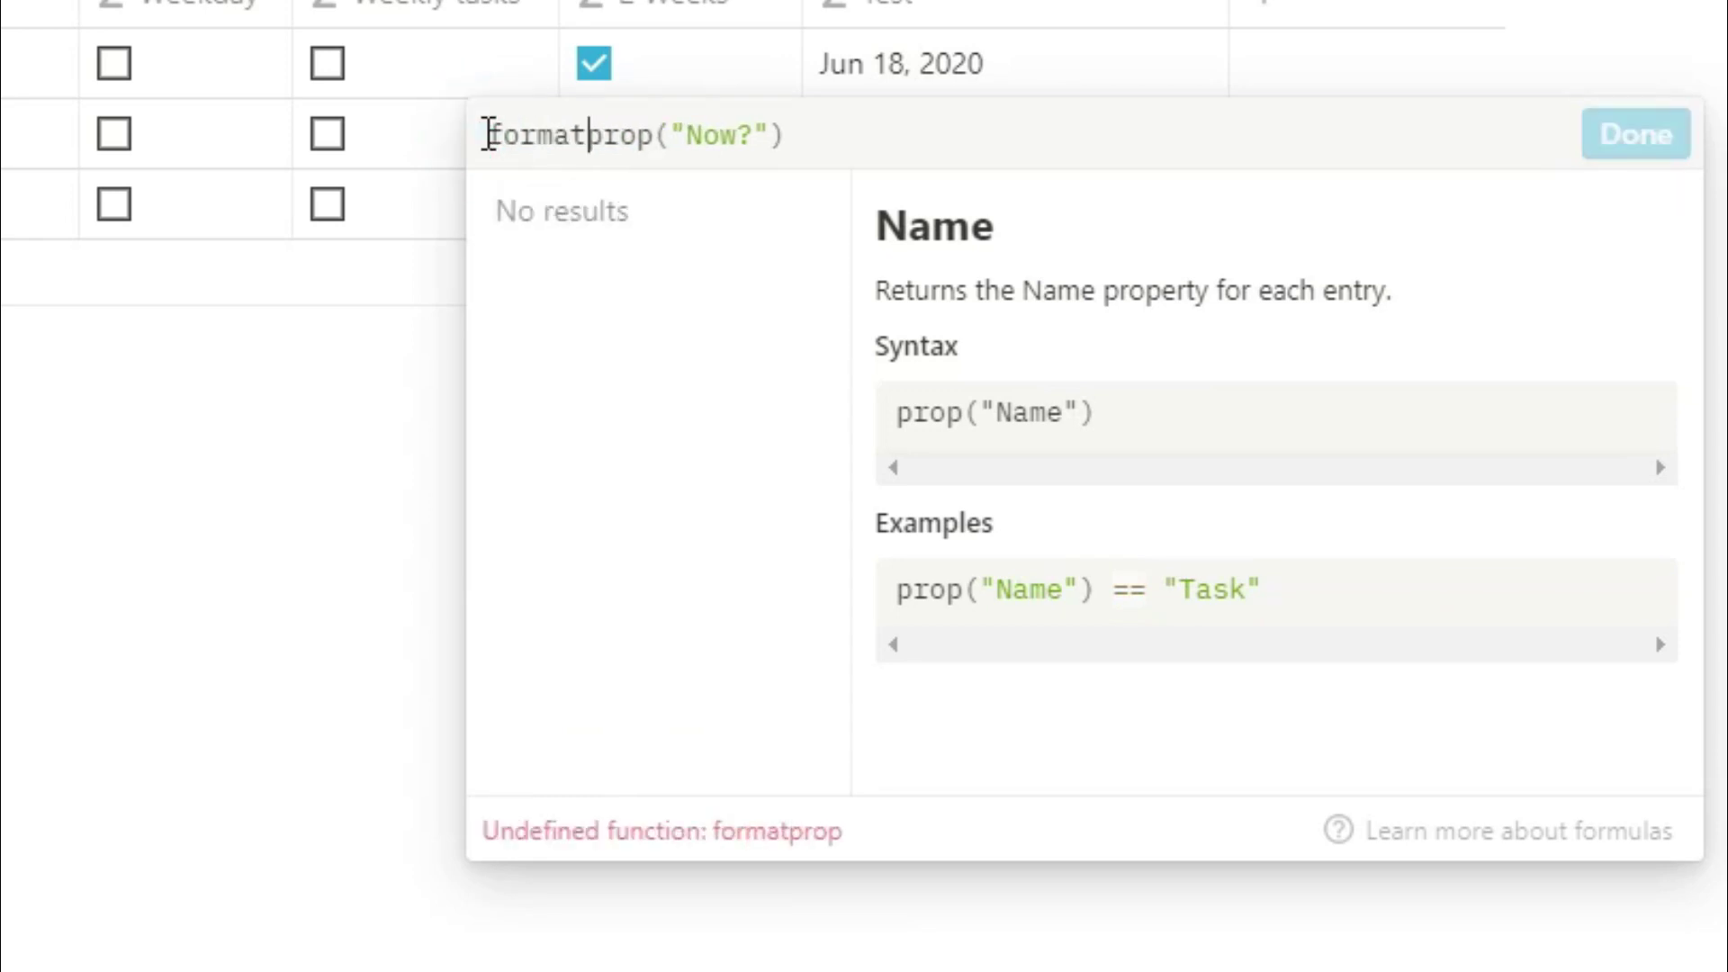
click(907, 117)
text(,)
key(BackSpace)
text(,"dddd")
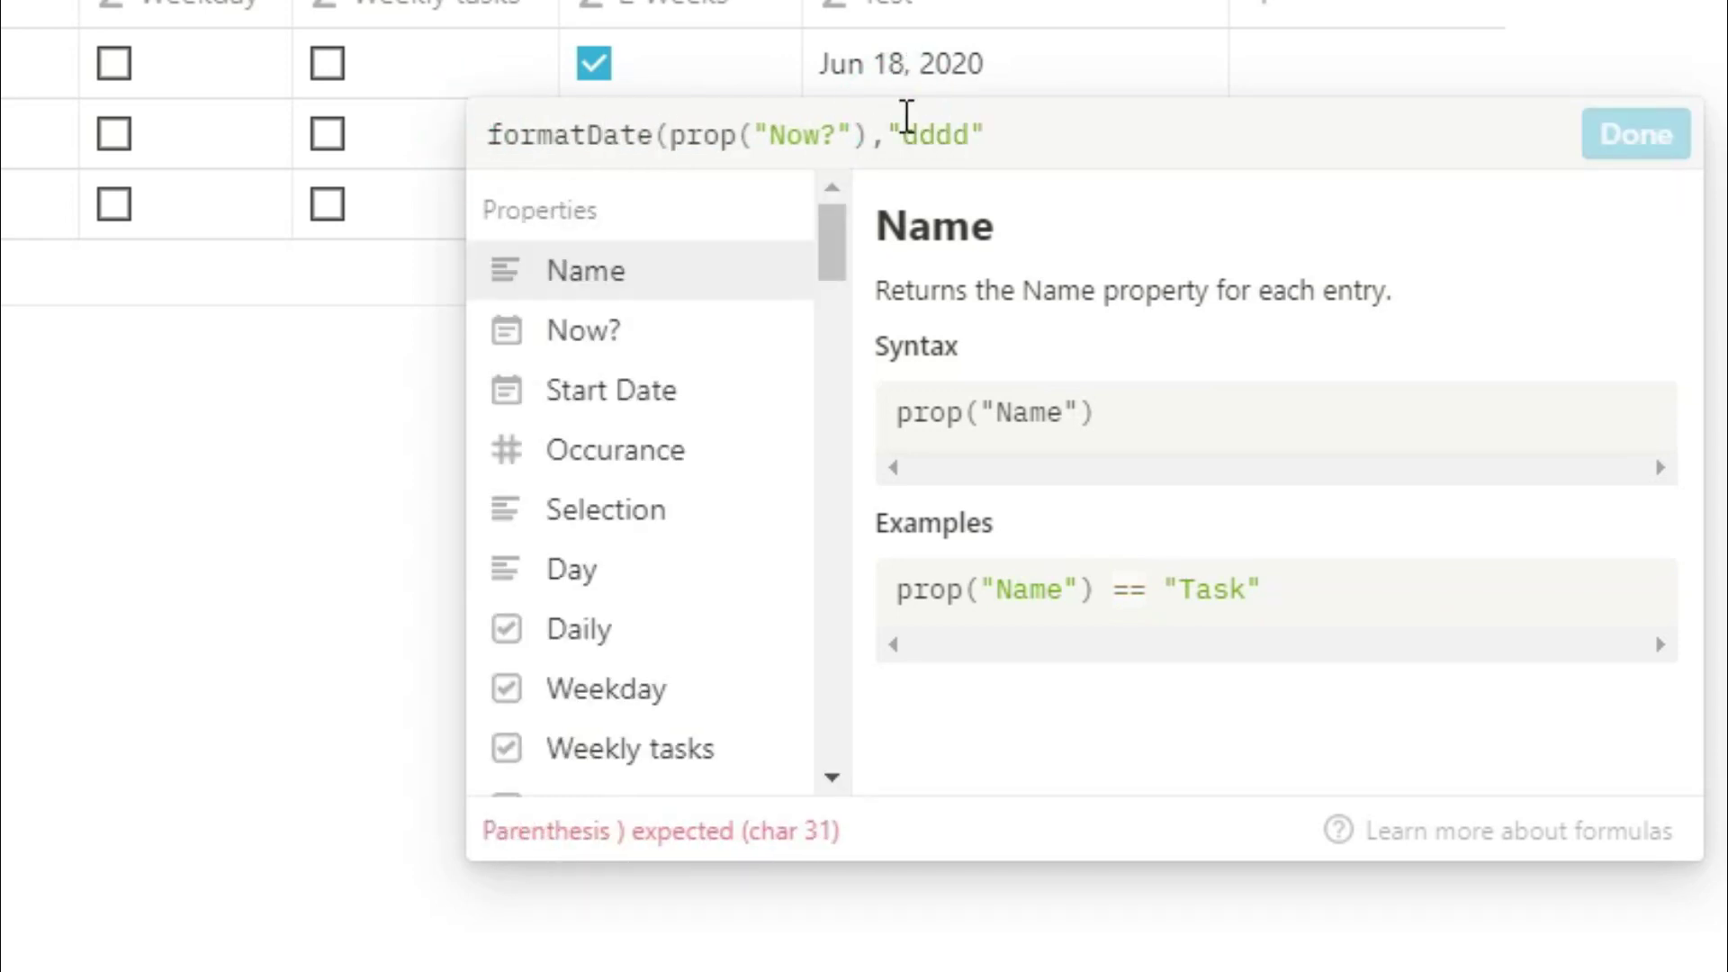
text()==)
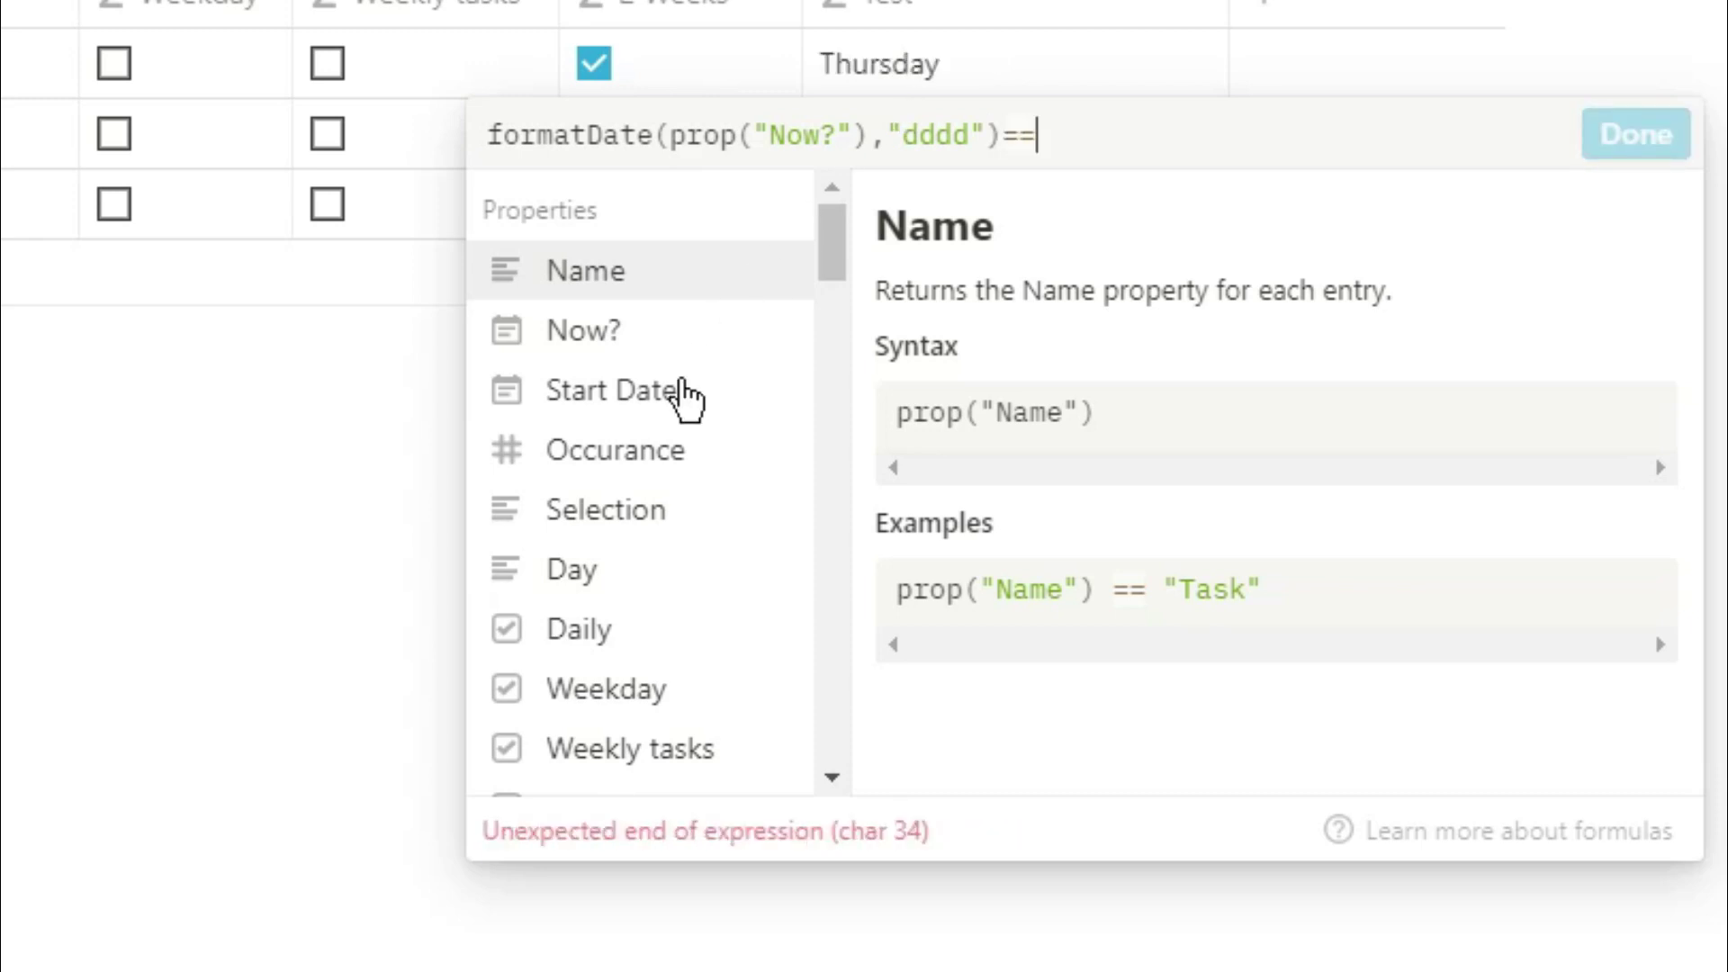
click(625, 570)
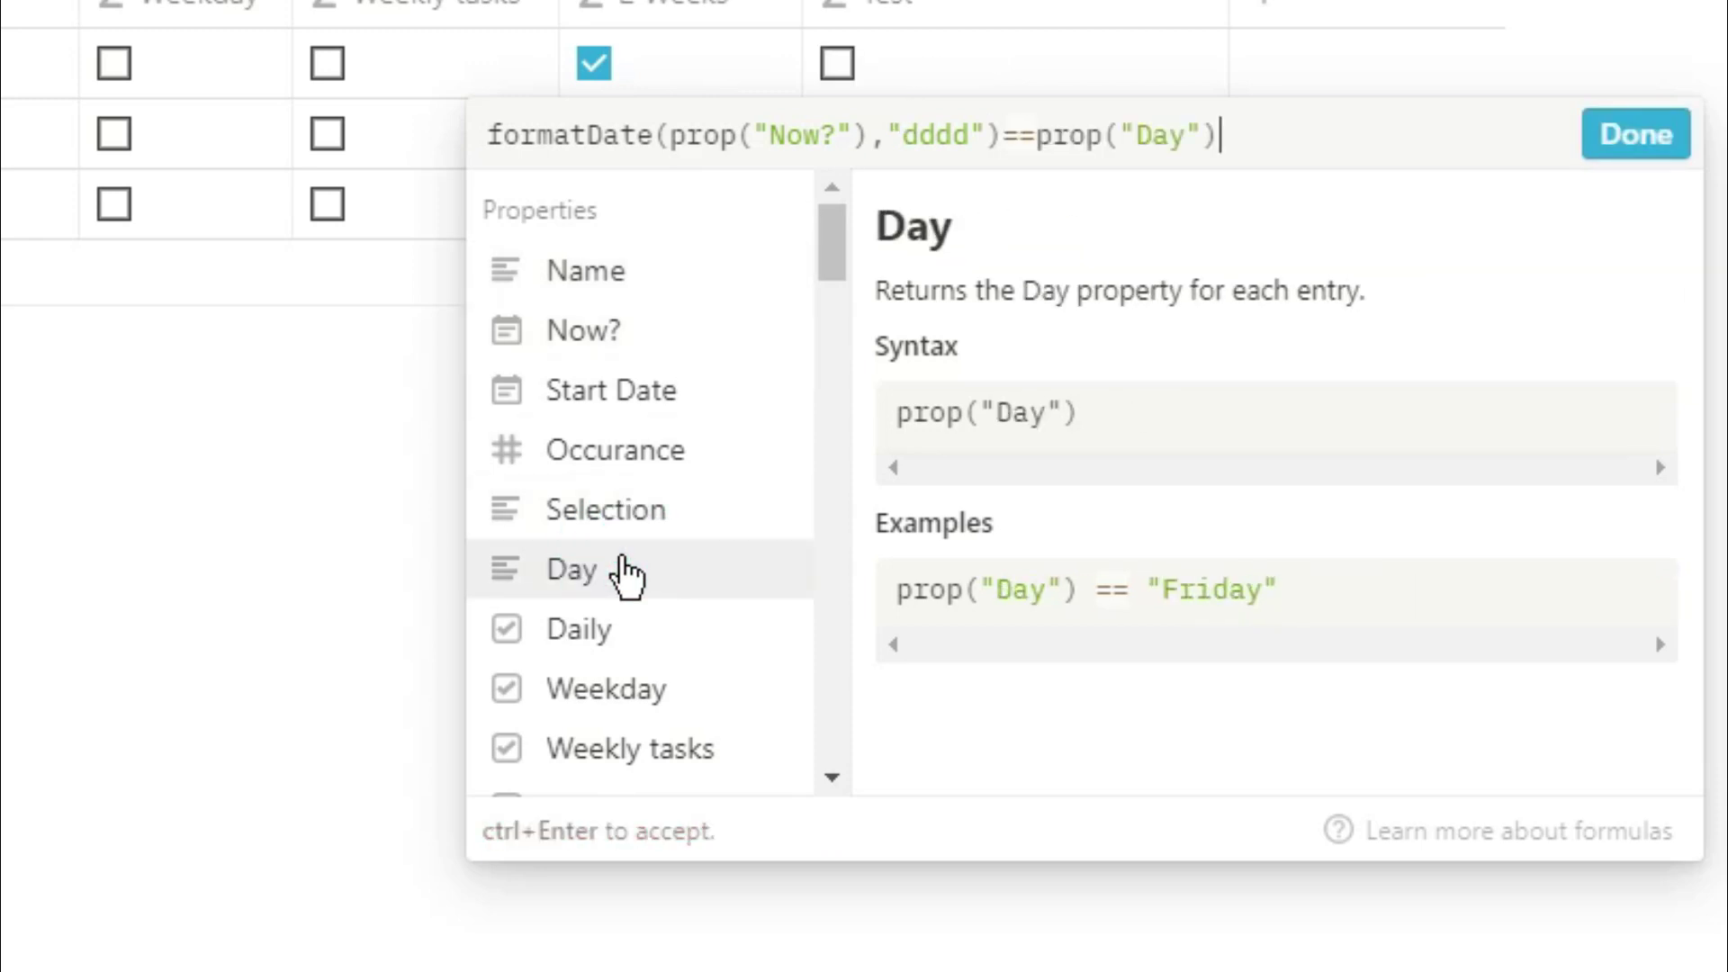
Copy the Test formula and, in the 2 Weeks formula, replace the closing : false with ?, the copied day comparison and :false:false
drag(1240, 136, 497, 124)
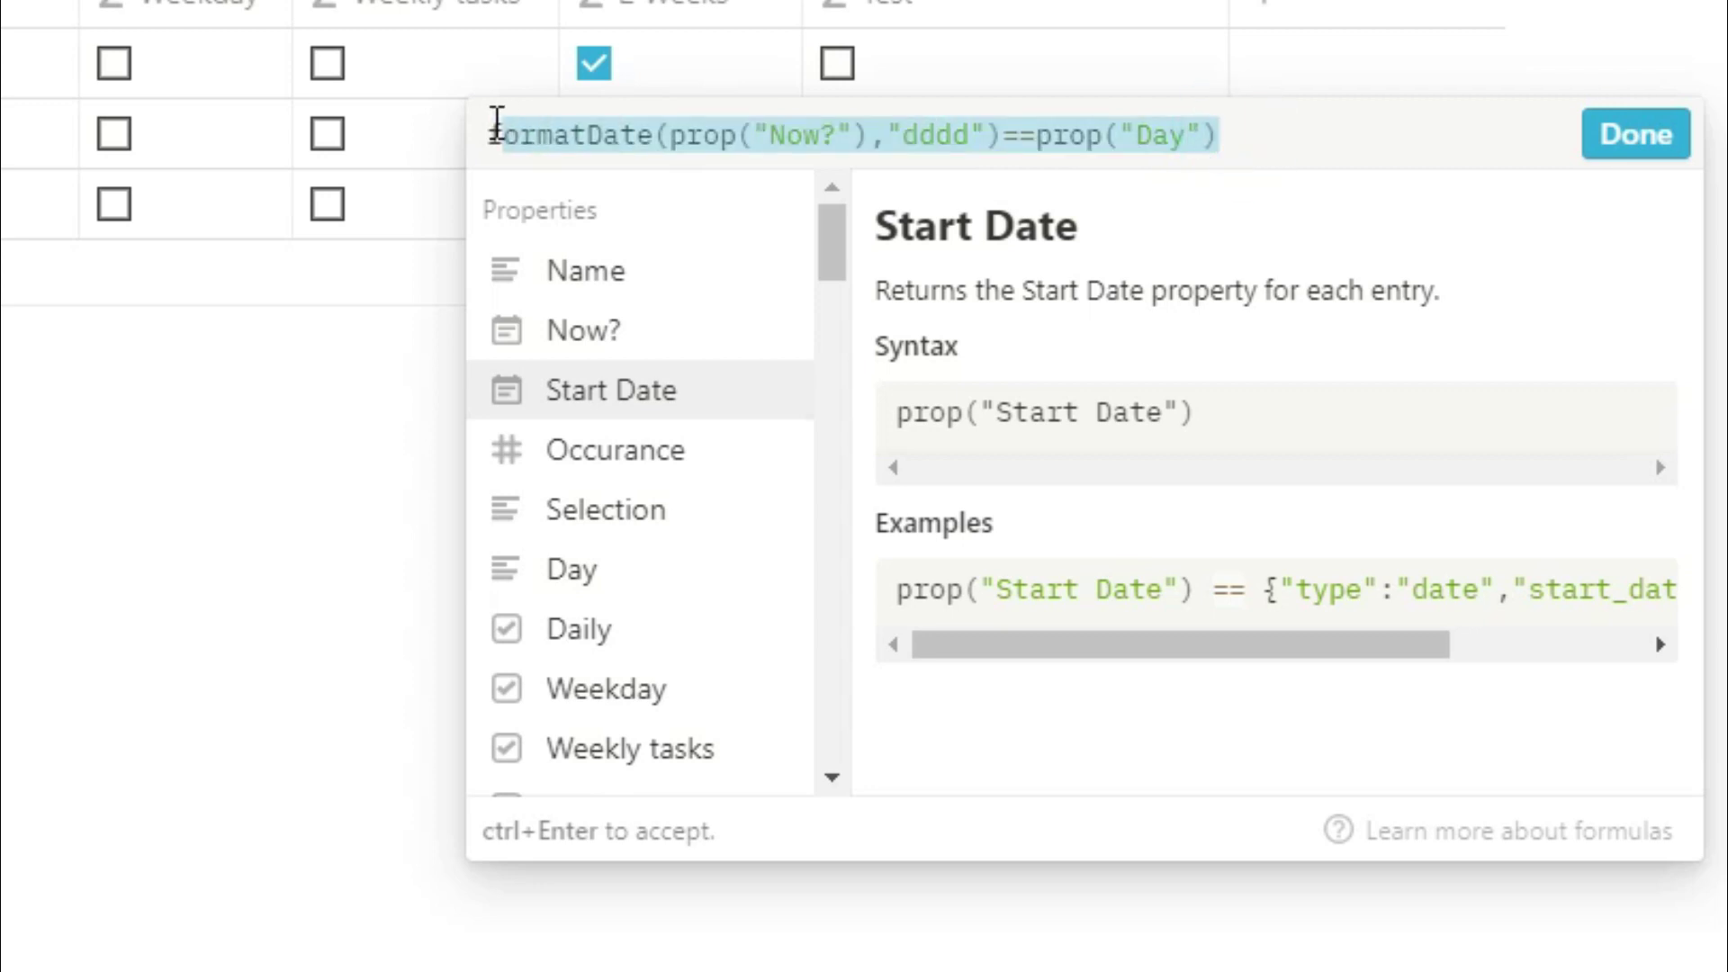
text(and(prop("Selection") == "Weekly", prop("Occurance") == 2) ? (contains(format(toNumber(formatDate(prop("Start Date"), "W")) / 2), ".") == contains(format(toNumber(formatDate(prop("Now?"), "W")) / 2), ".")) : false)
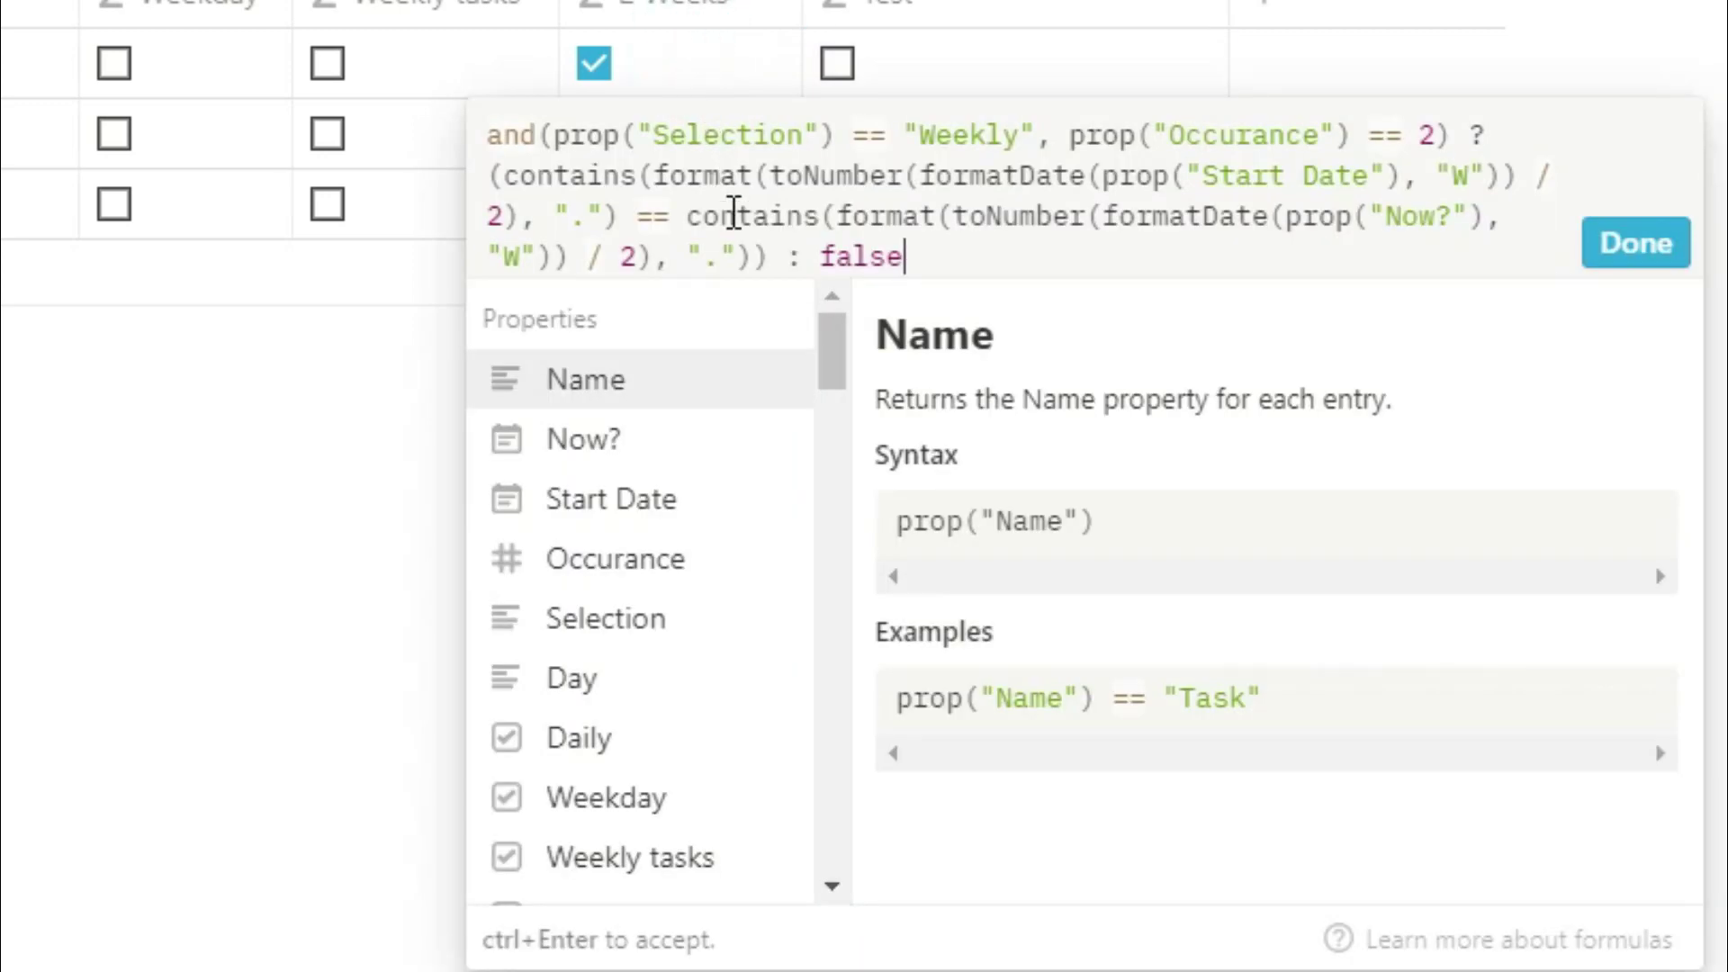
drag(779, 261, 945, 259)
key(BackSpace)
text(?)
text(formatDate(prop("Now?"),"dddd")==prop("Day"))
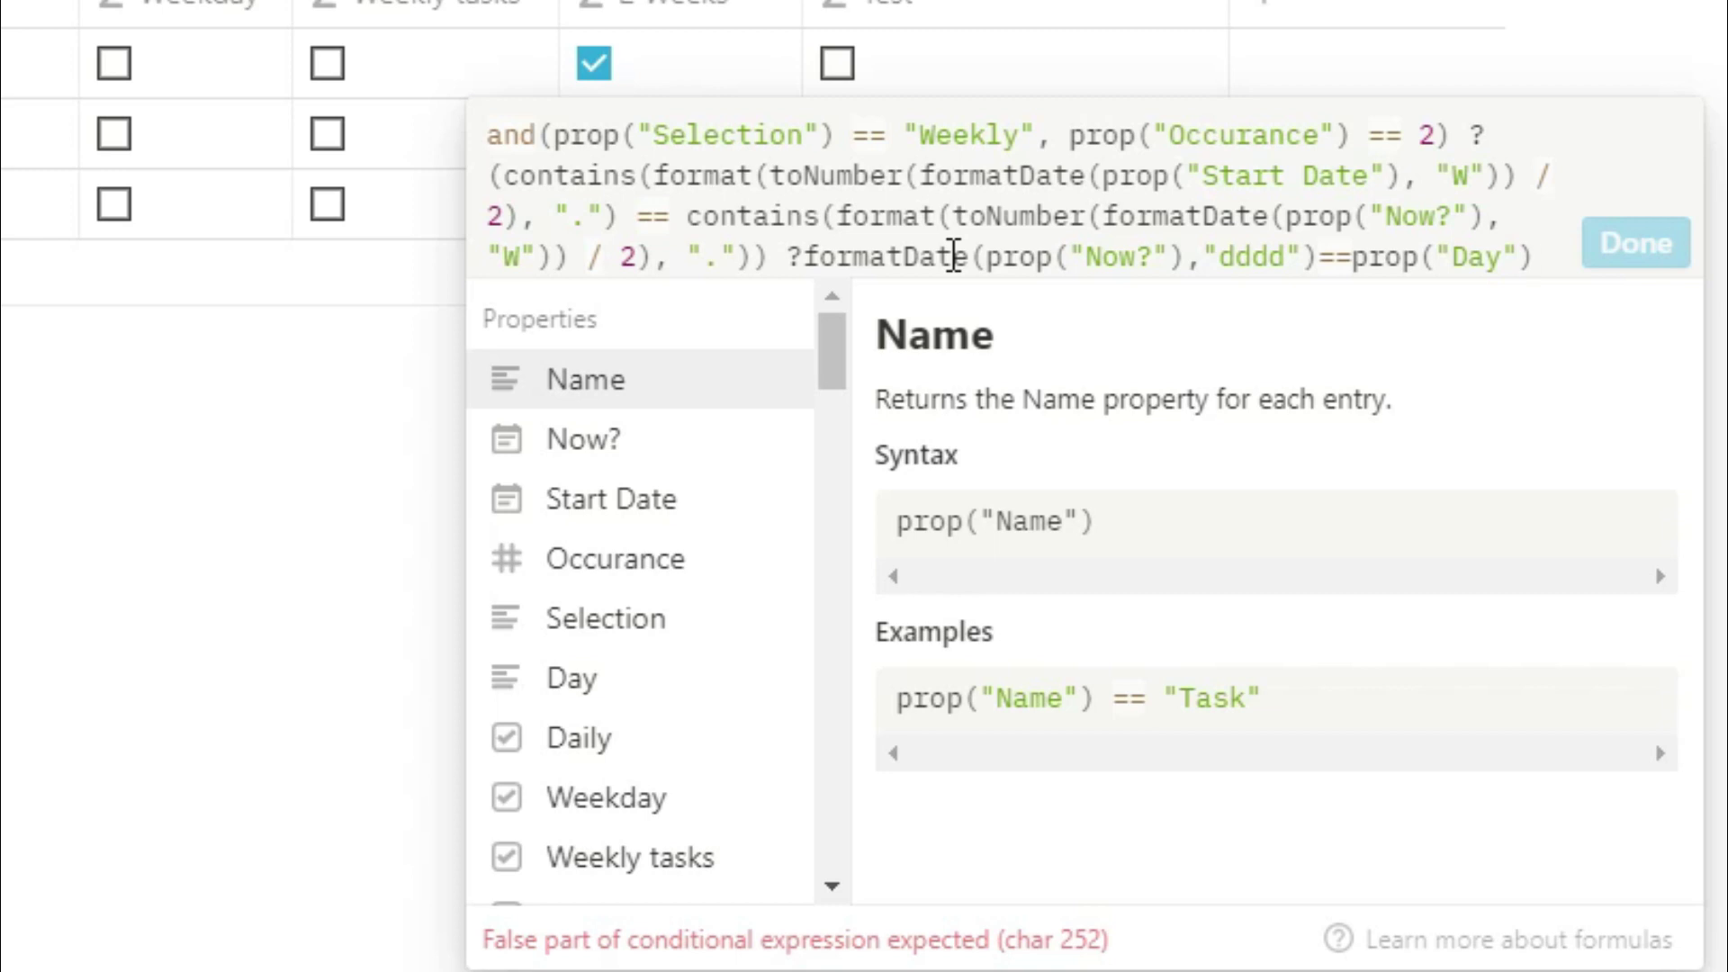
text(:false:false)
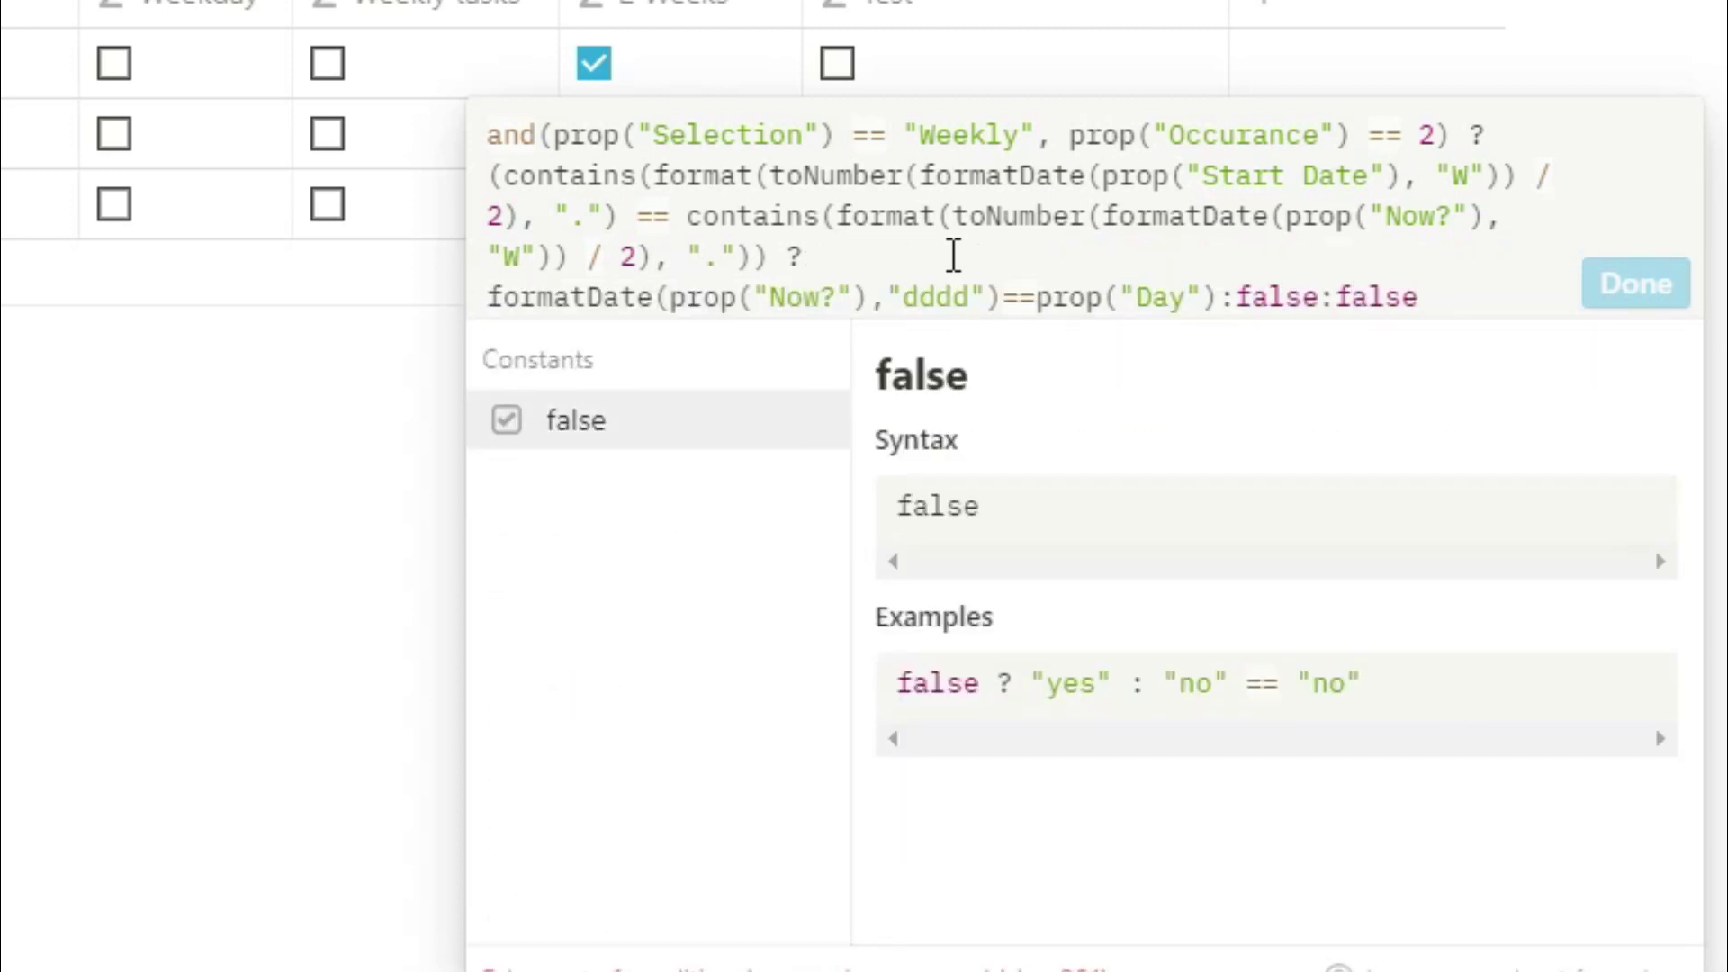
Add parentheses around the nested conditional and the day comparison in the 2 Weeks formula, and save it
click(500, 175)
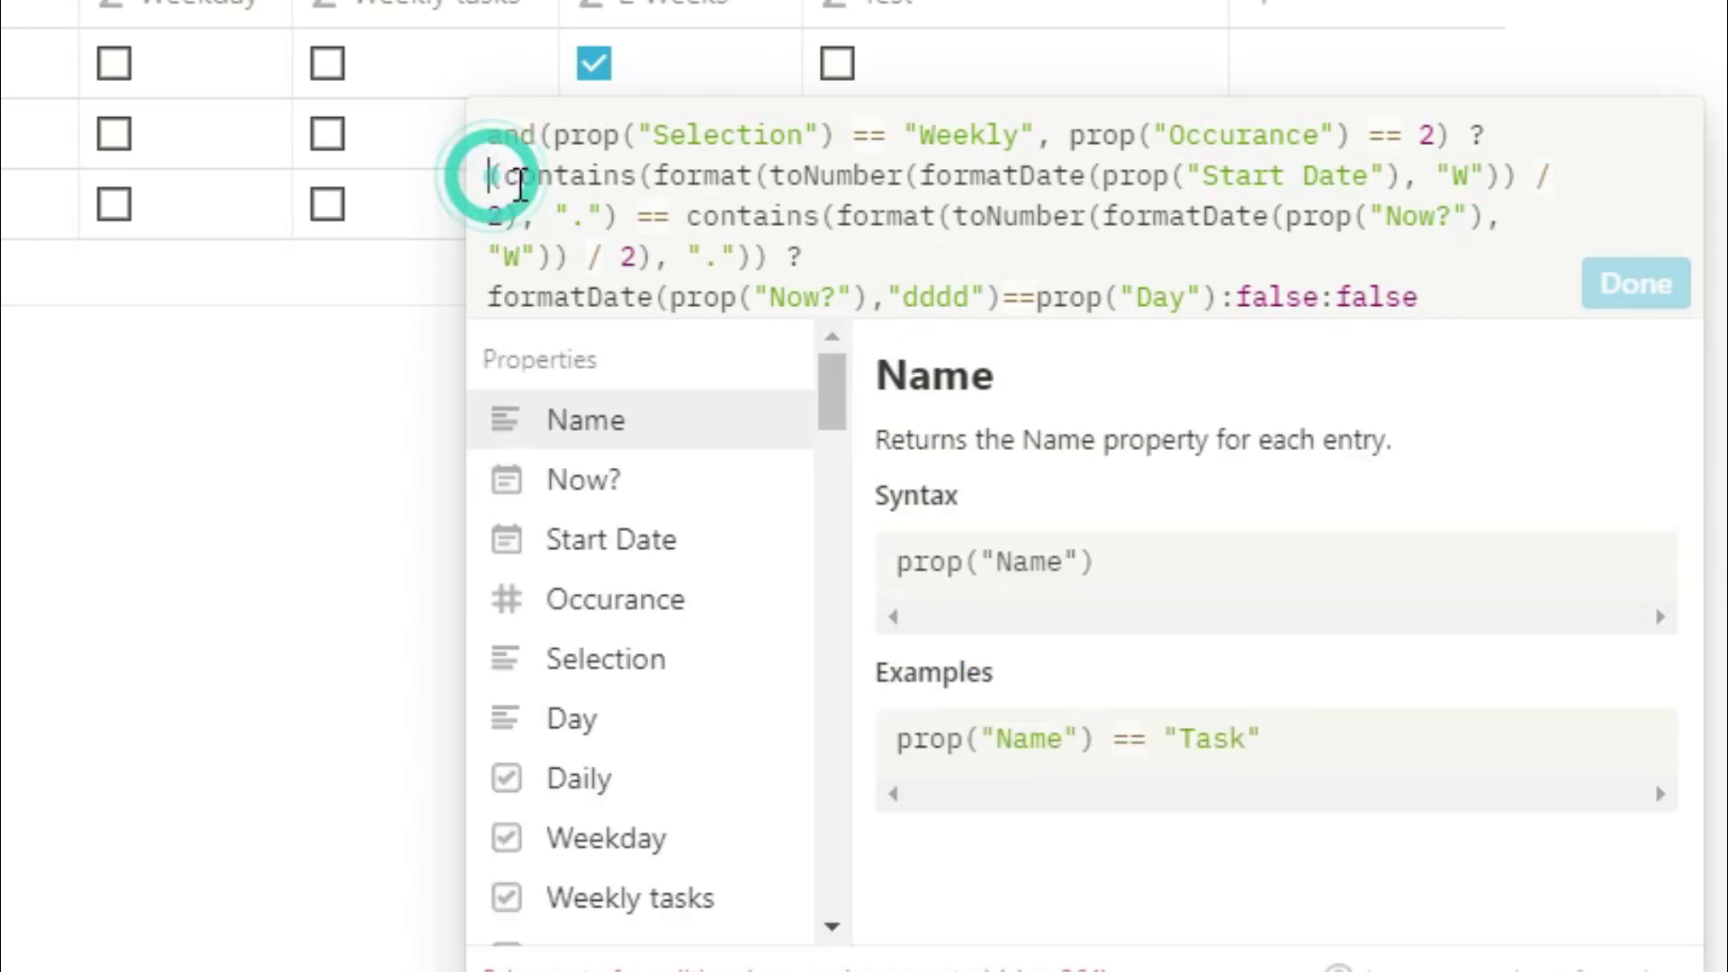
text(()
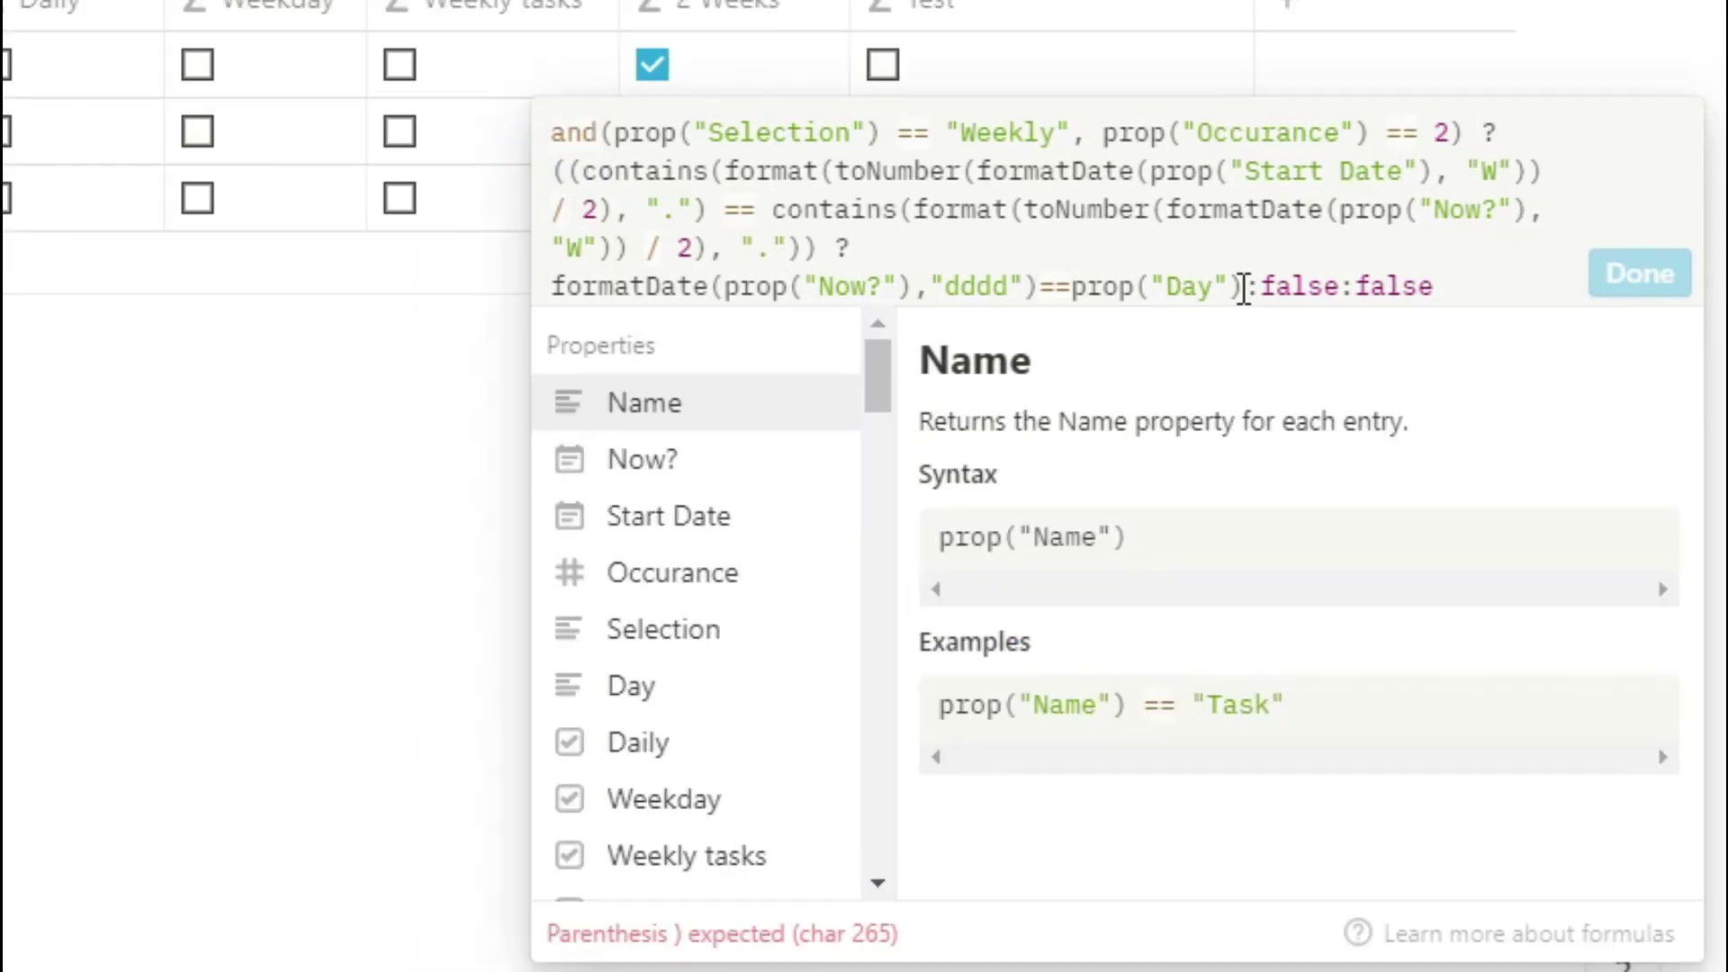
click(559, 285)
text(()
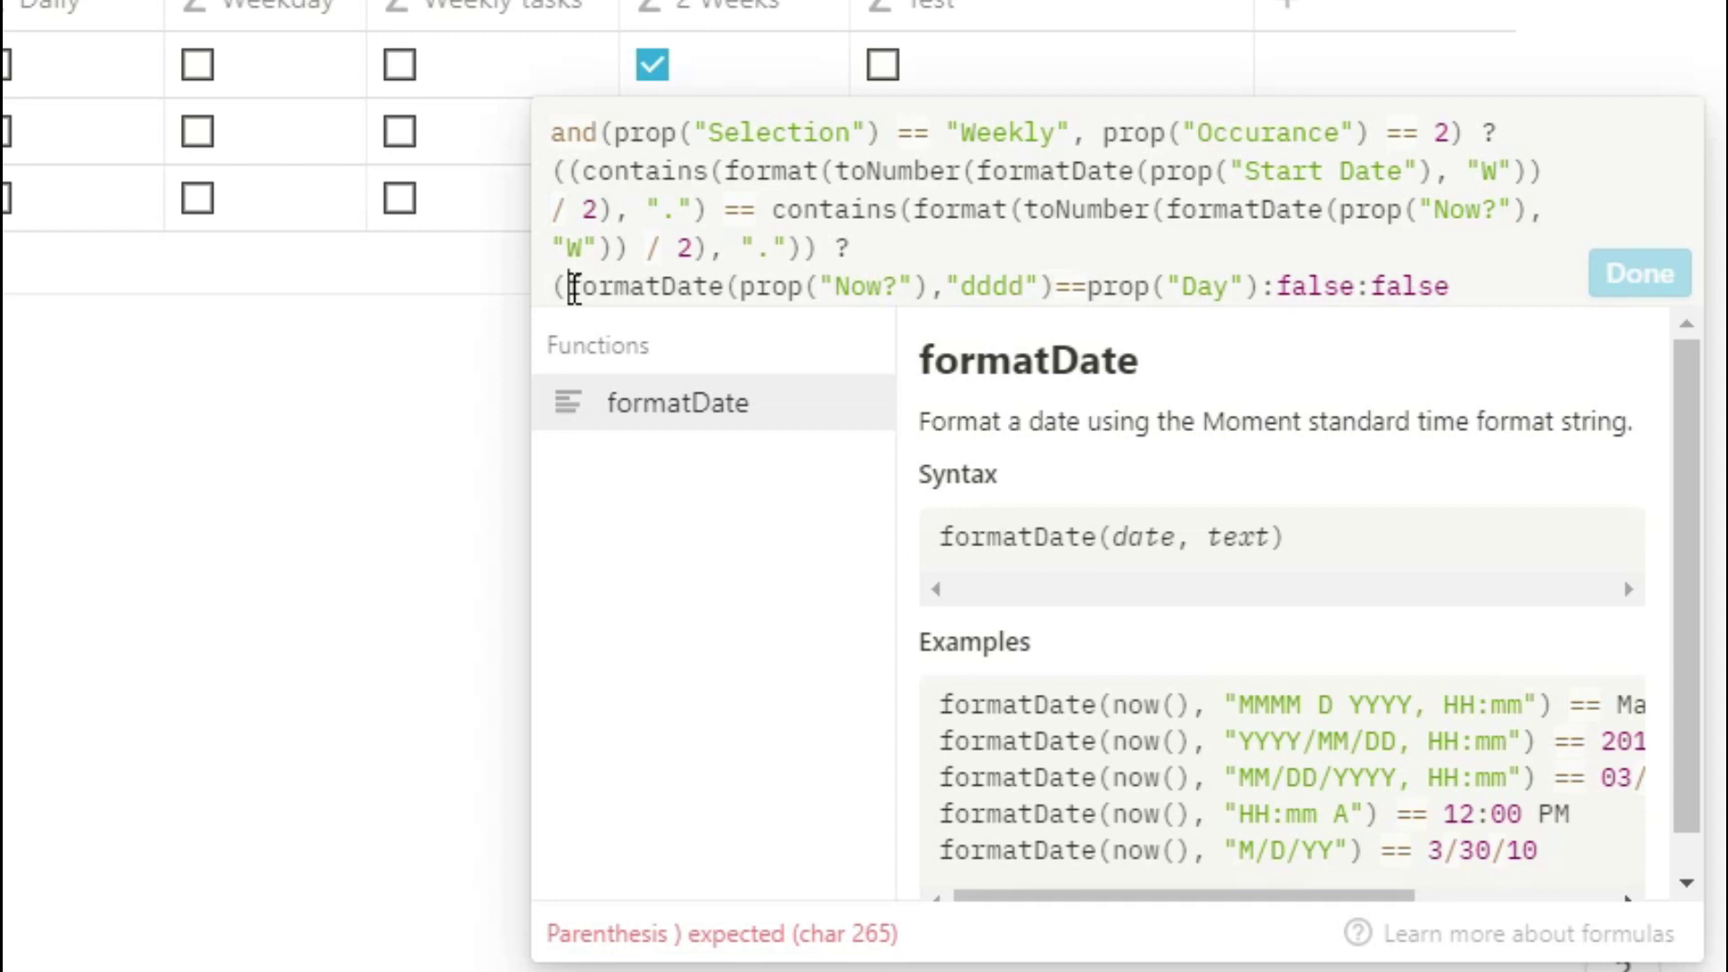
click(1265, 286)
text())
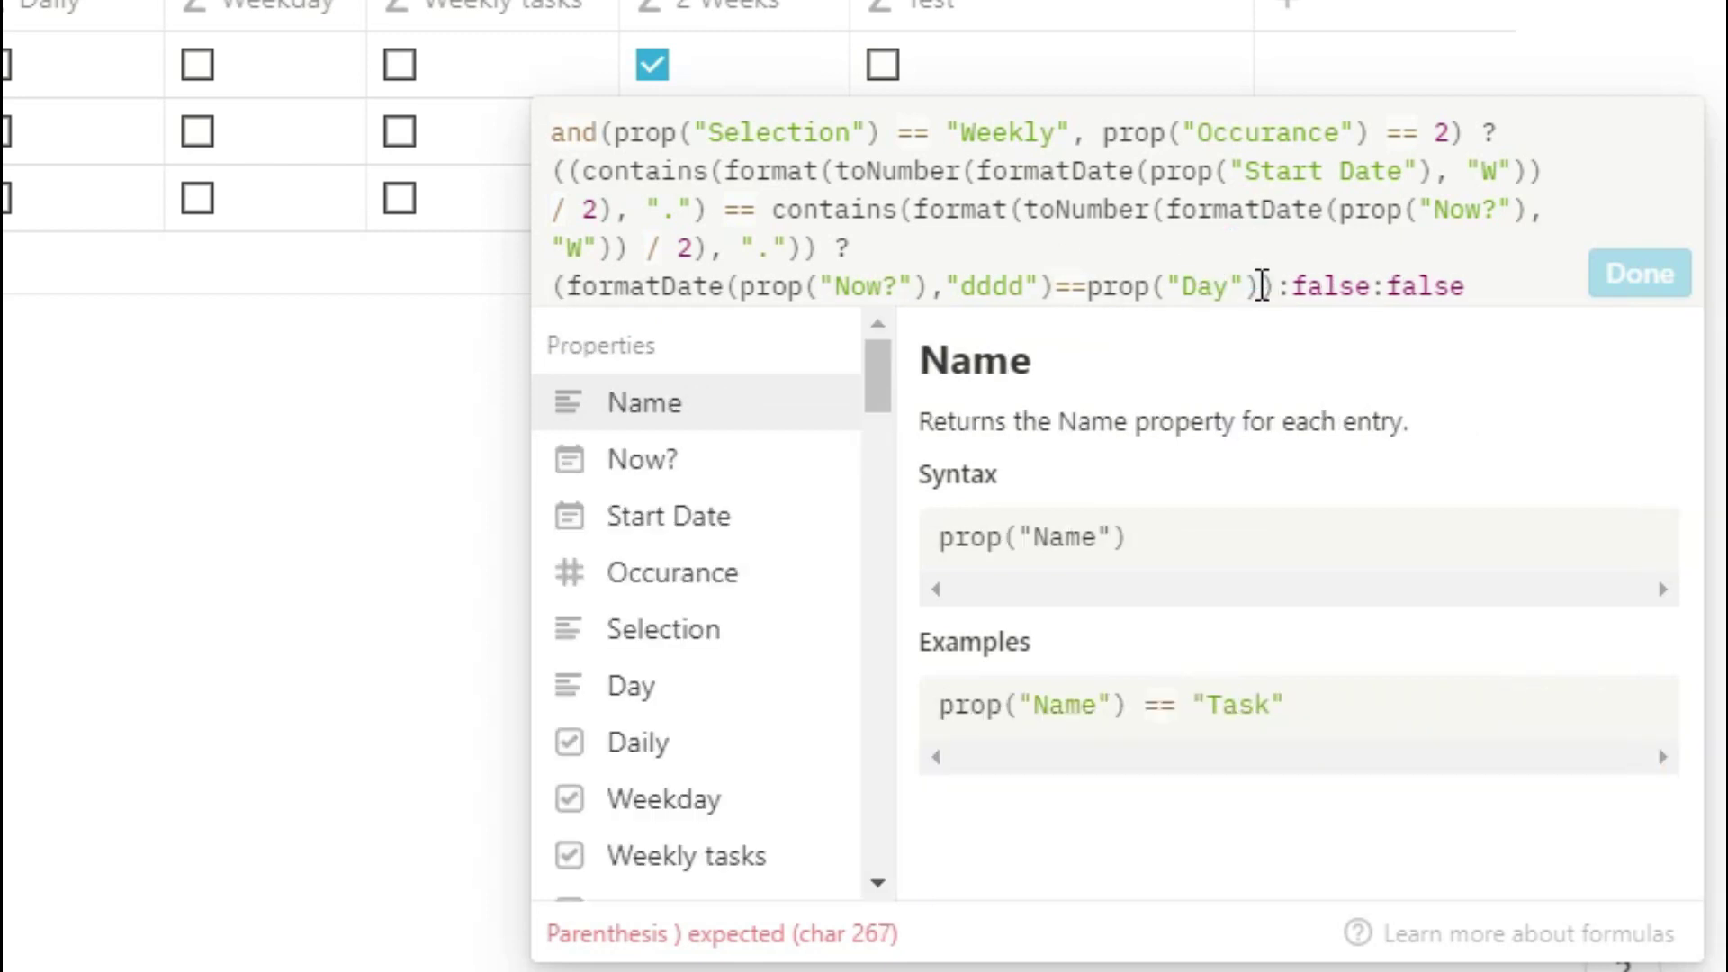
click(1384, 293)
text())
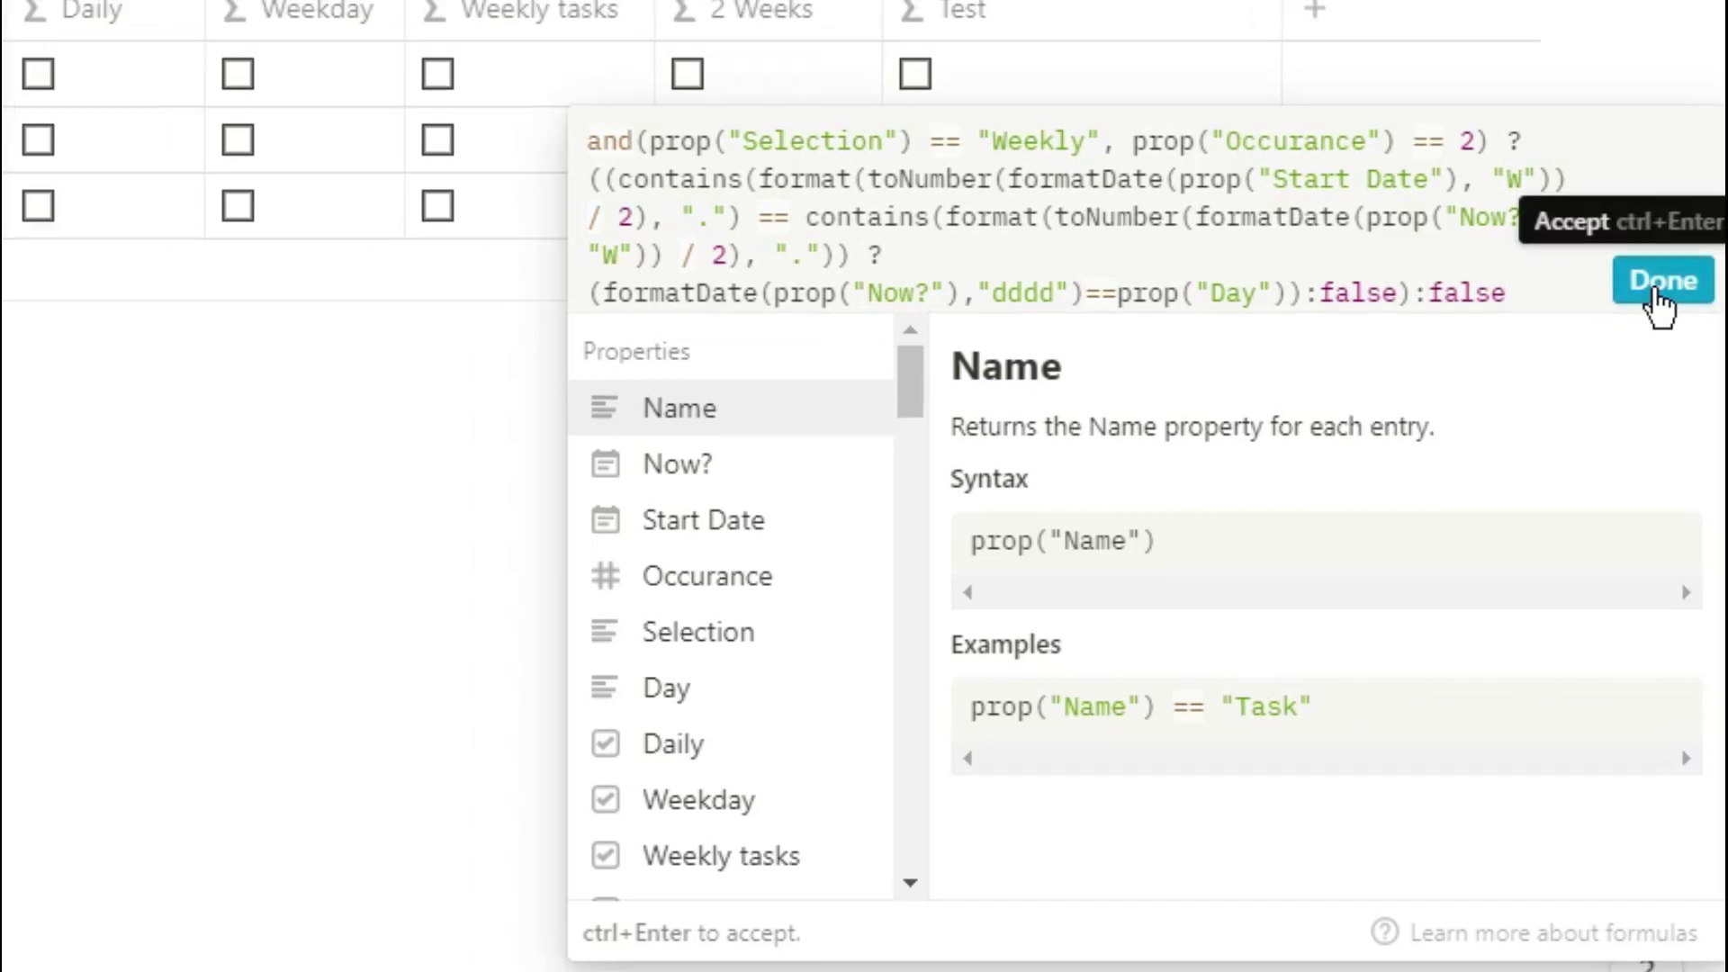
click(1661, 284)
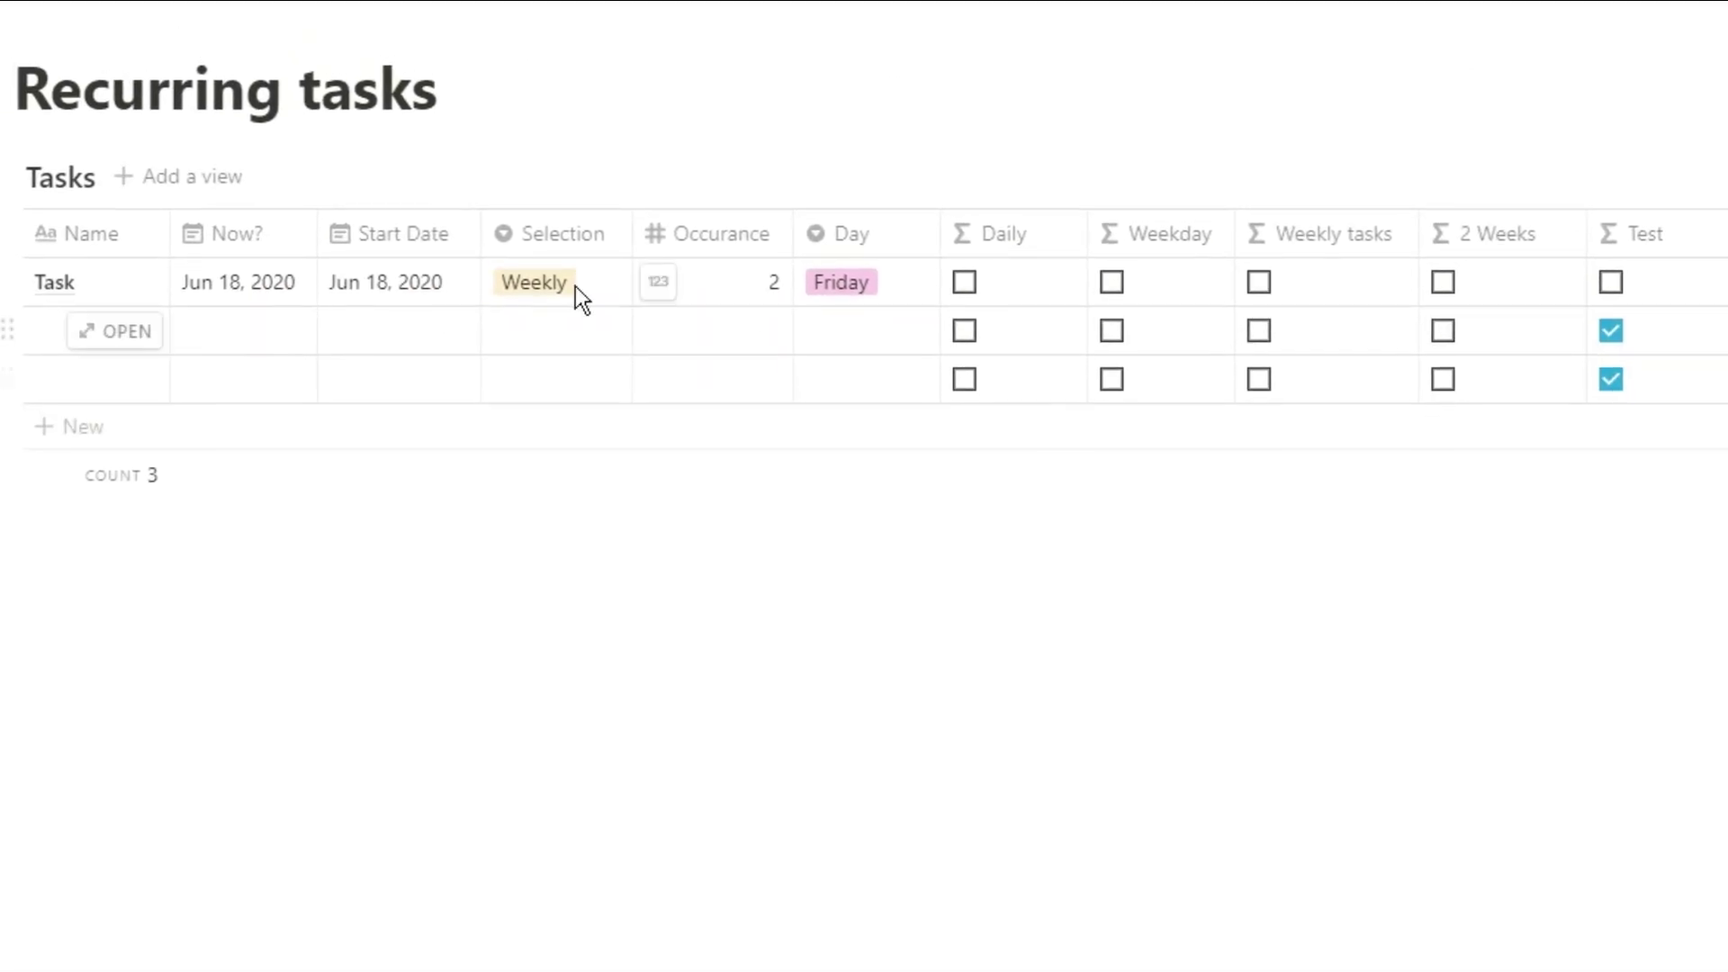
Set the first task's Day to Thursday and its Start Date to Jun 17, 2020
click(244, 282)
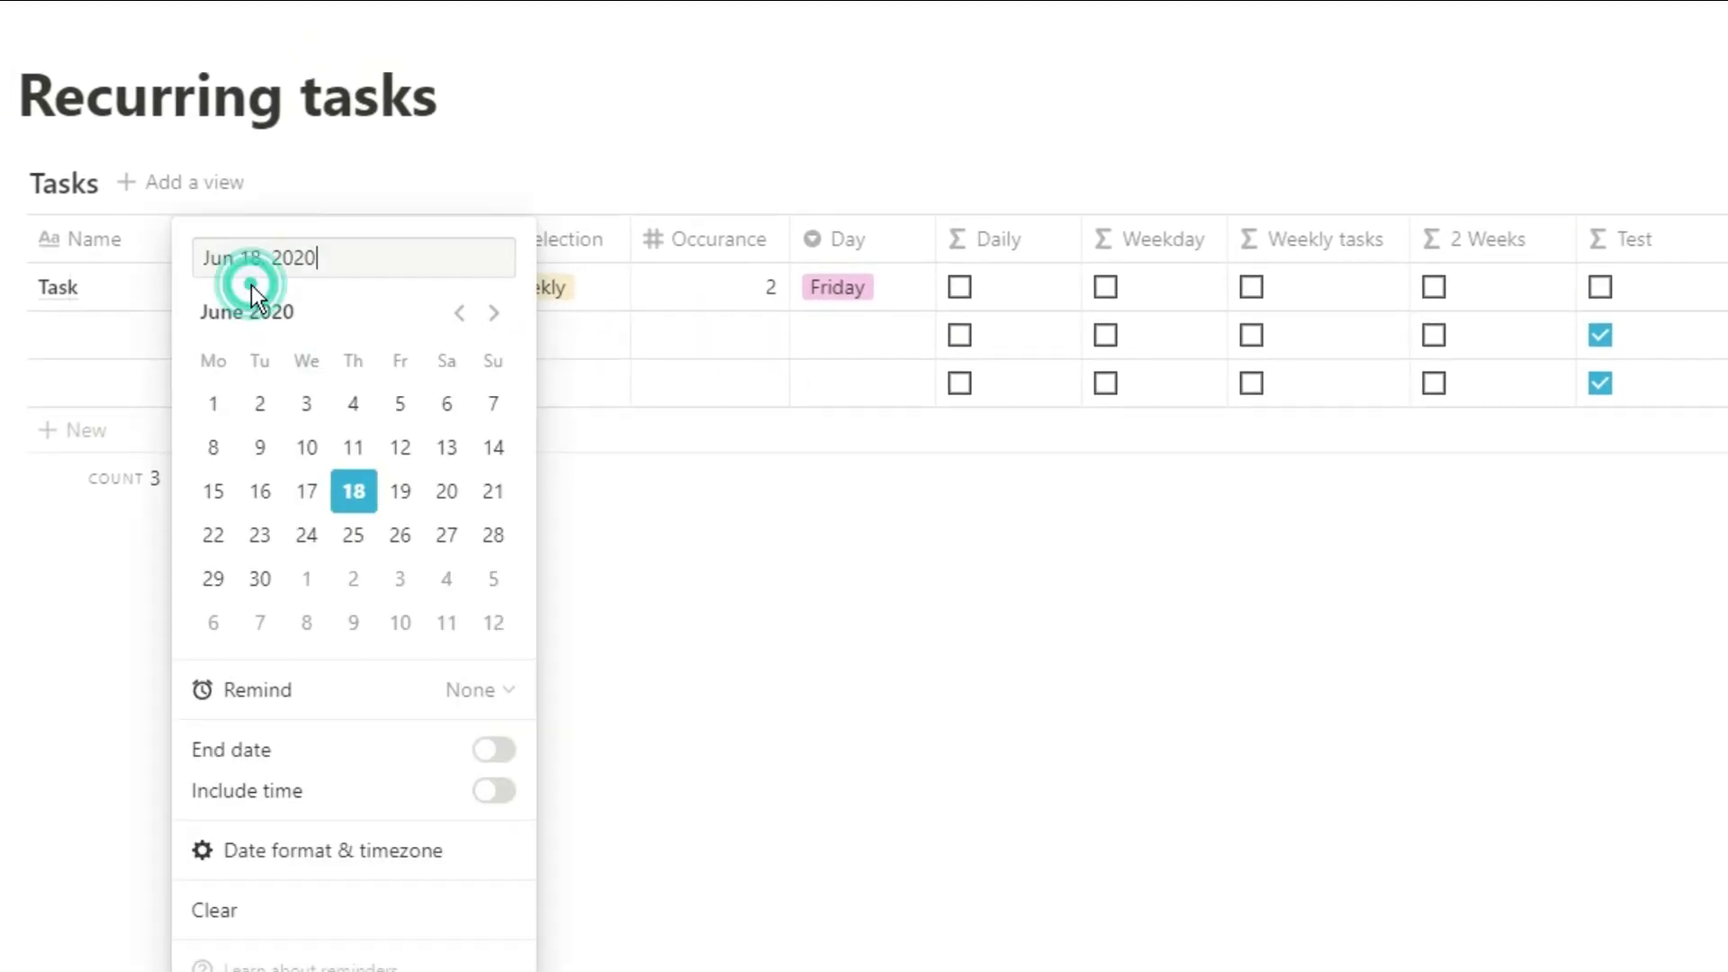
click(620, 383)
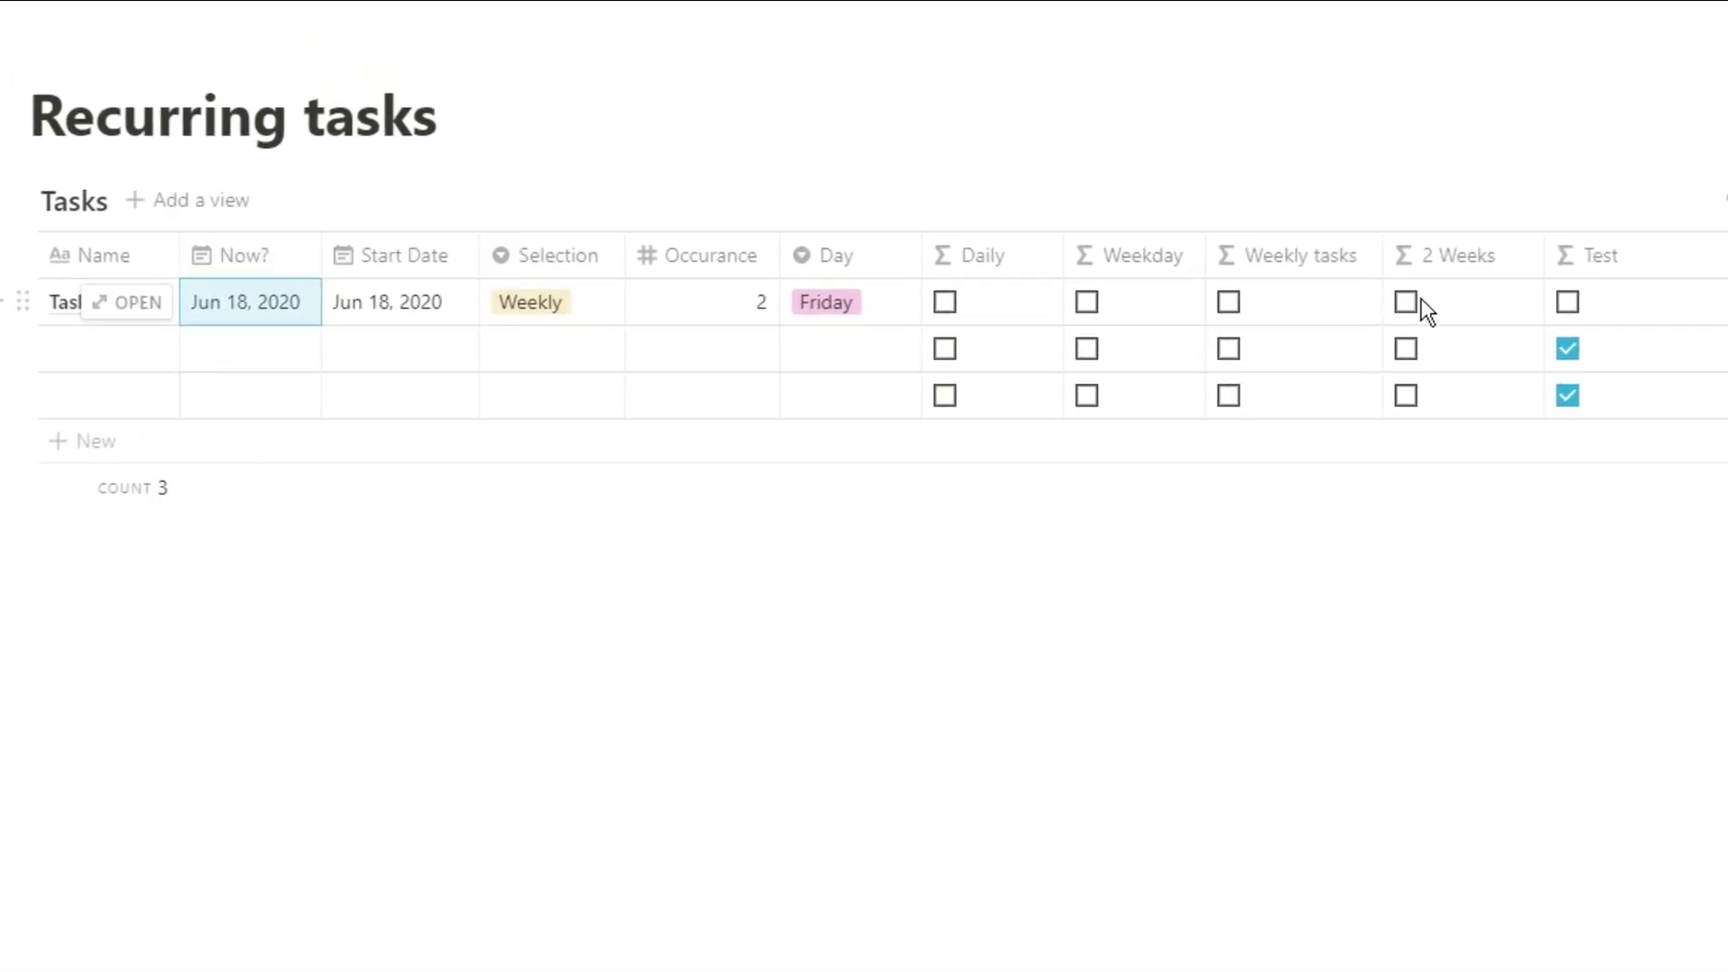
click(824, 303)
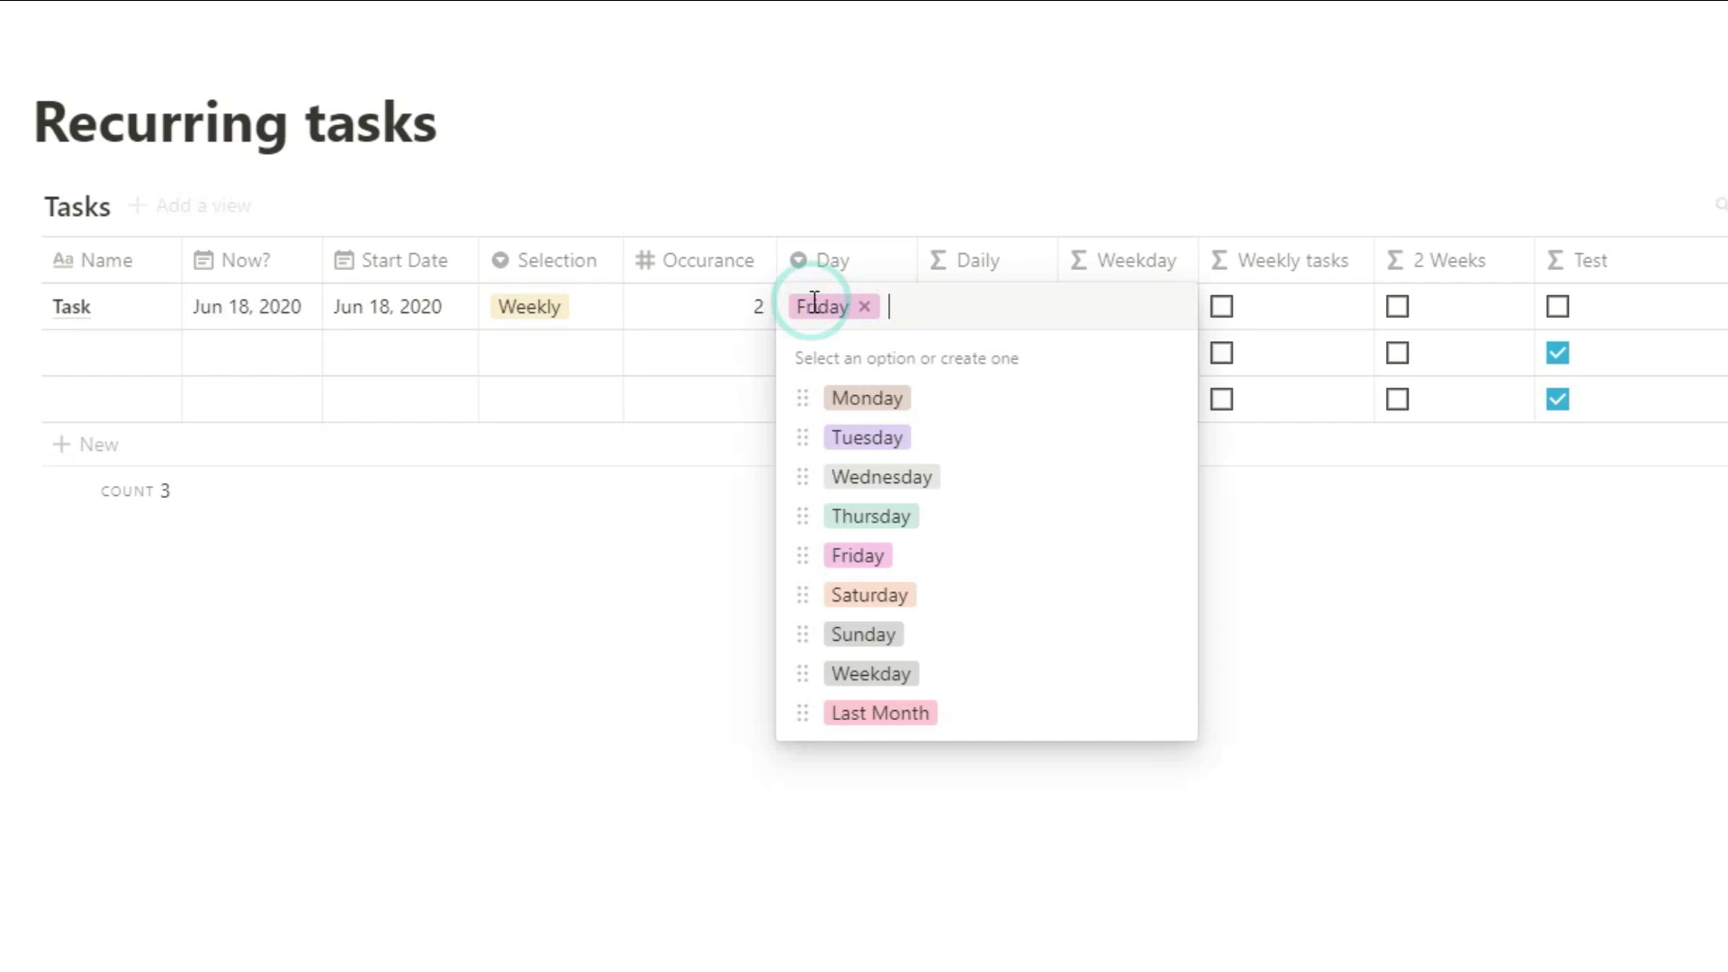
click(866, 519)
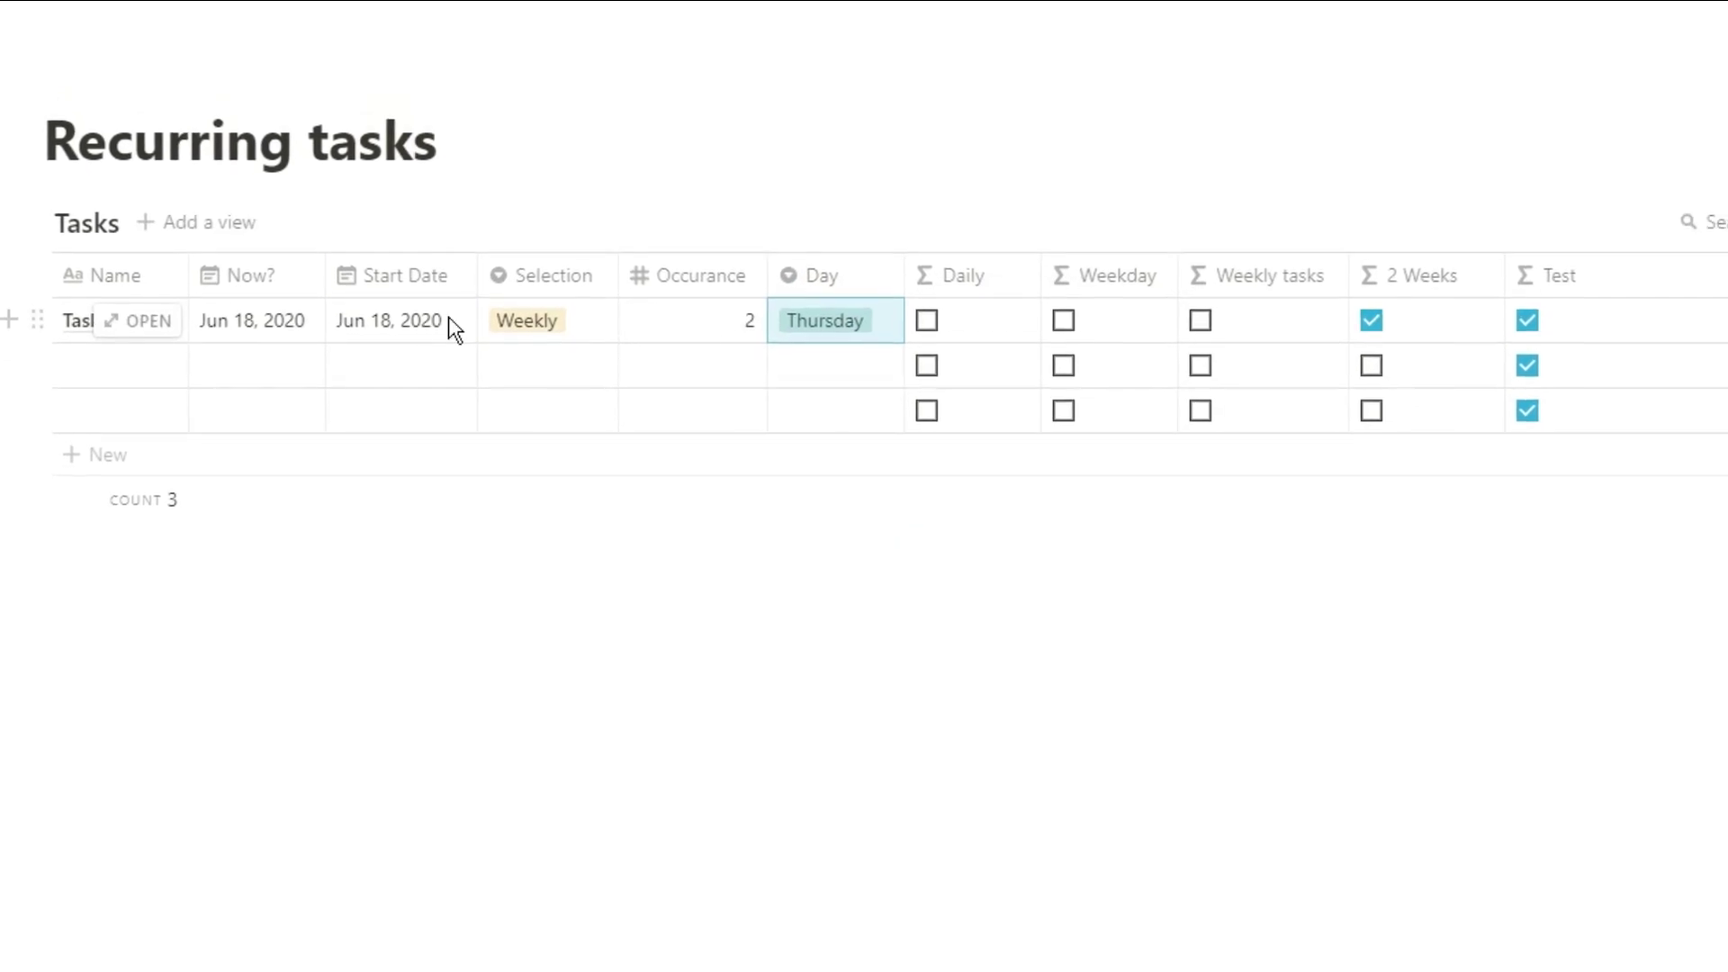
click(449, 319)
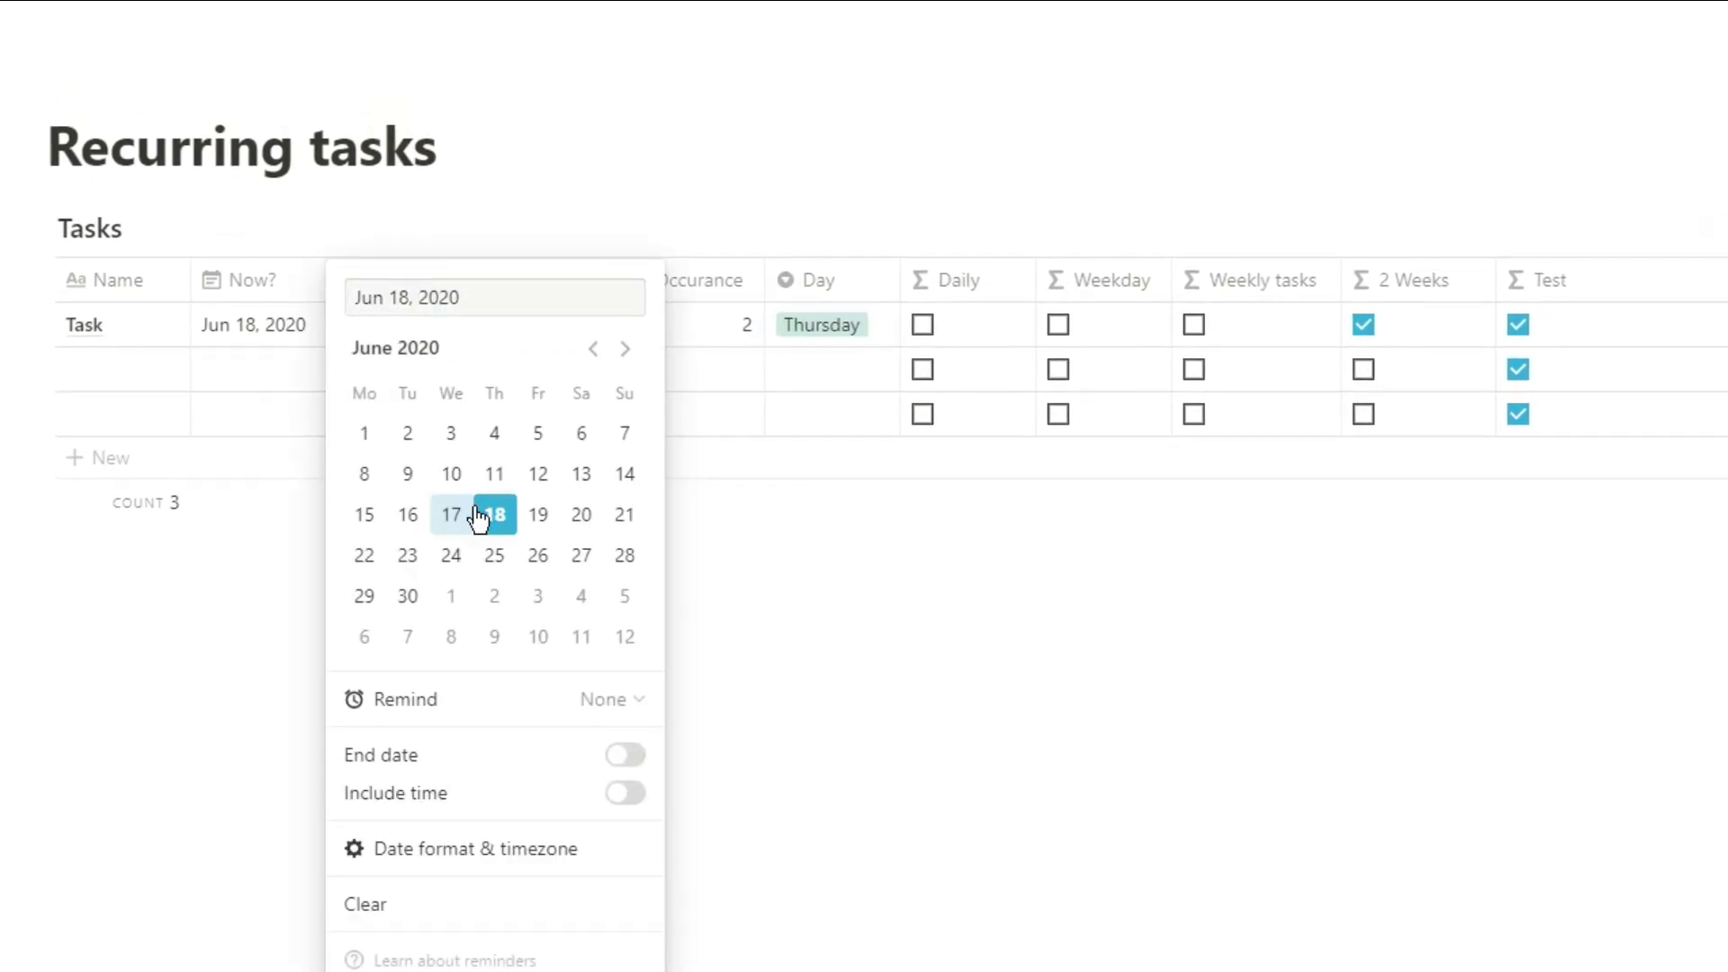
click(450, 515)
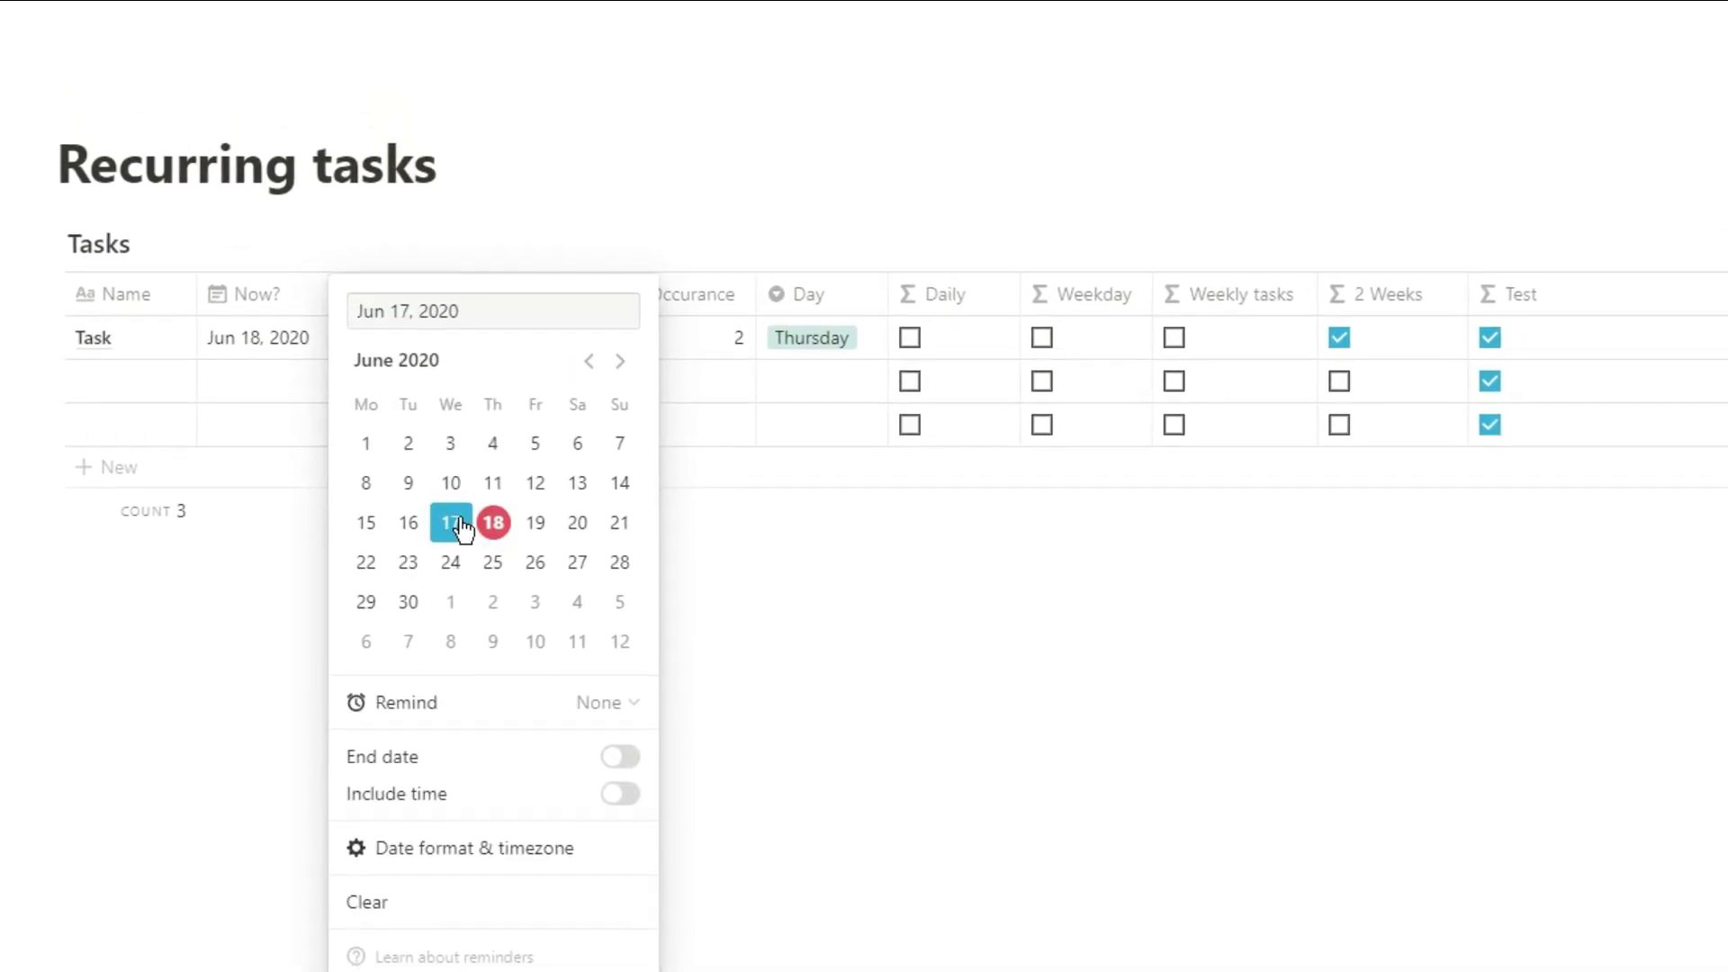
click(721, 559)
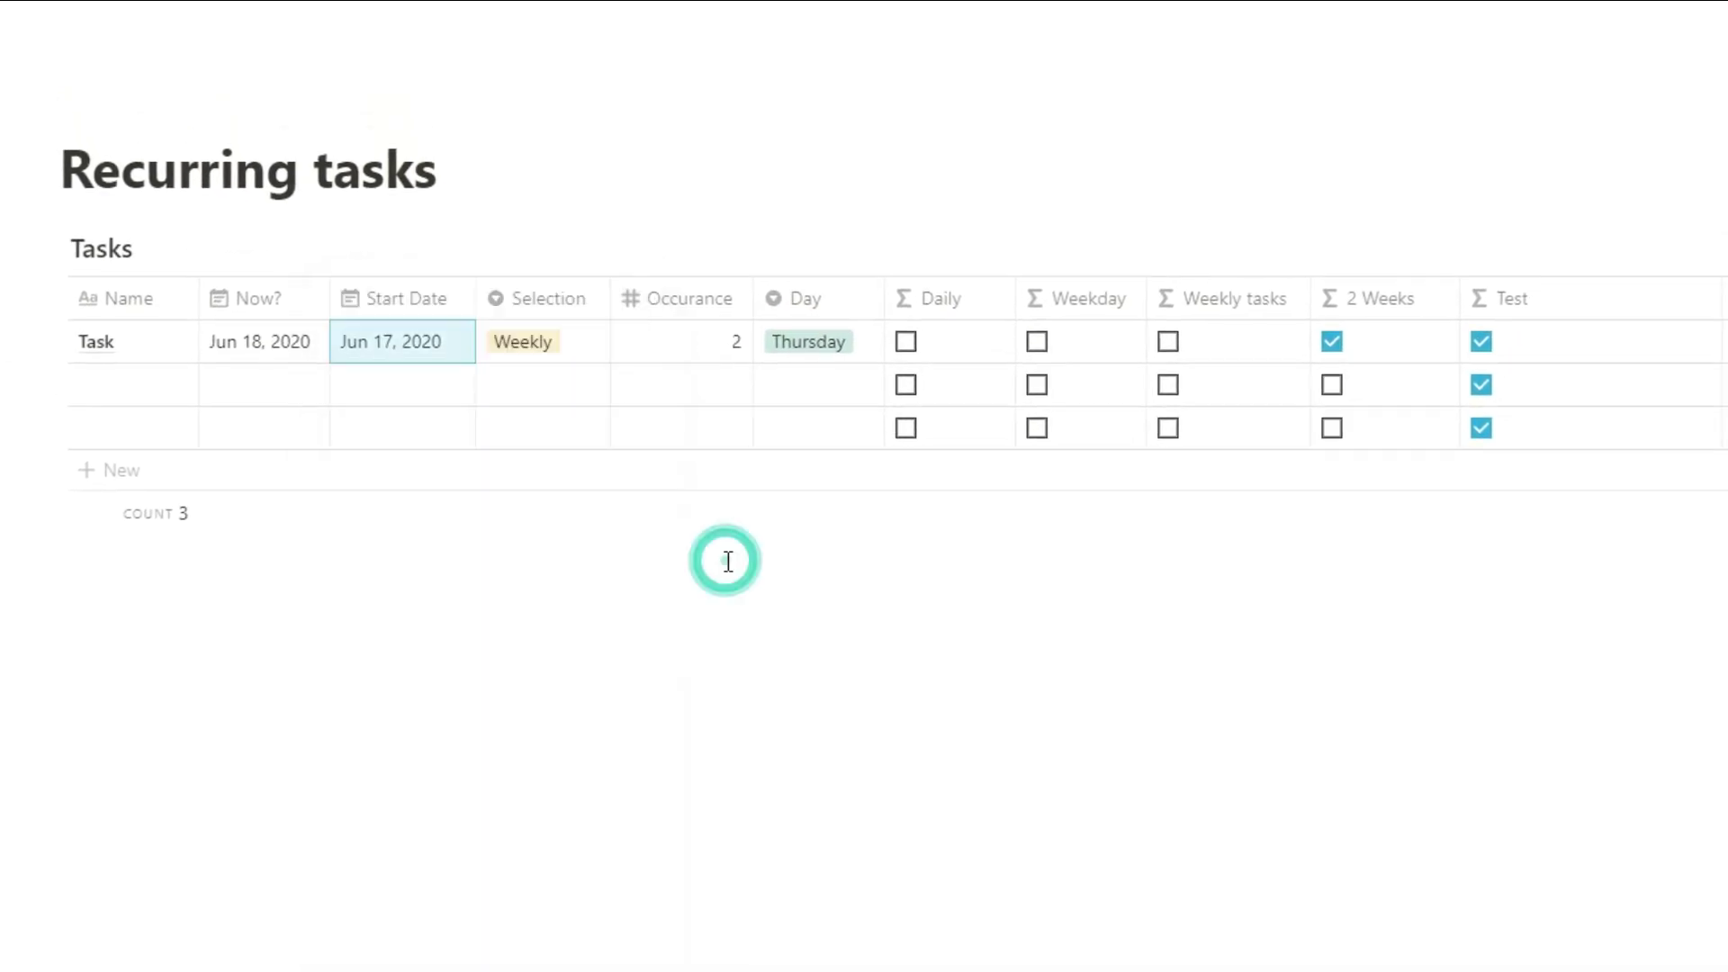
Test the first task's Now? date with Jul 2, Jul 1 and Jun 25, 2020
click(300, 326)
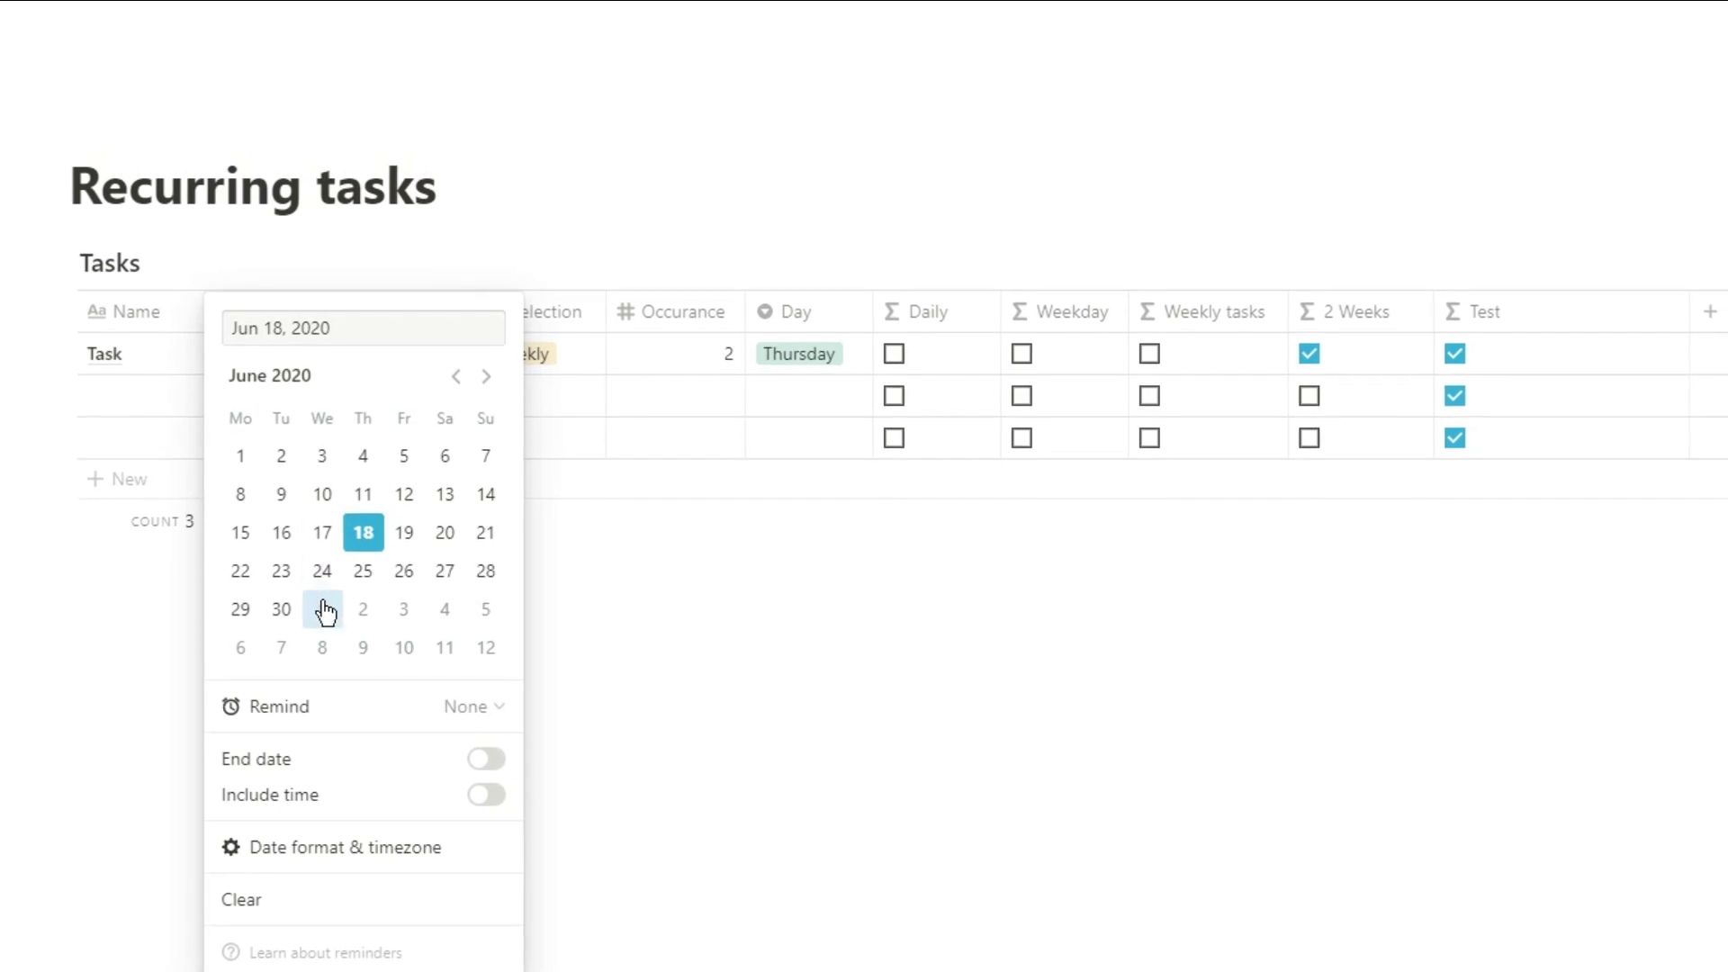
click(363, 609)
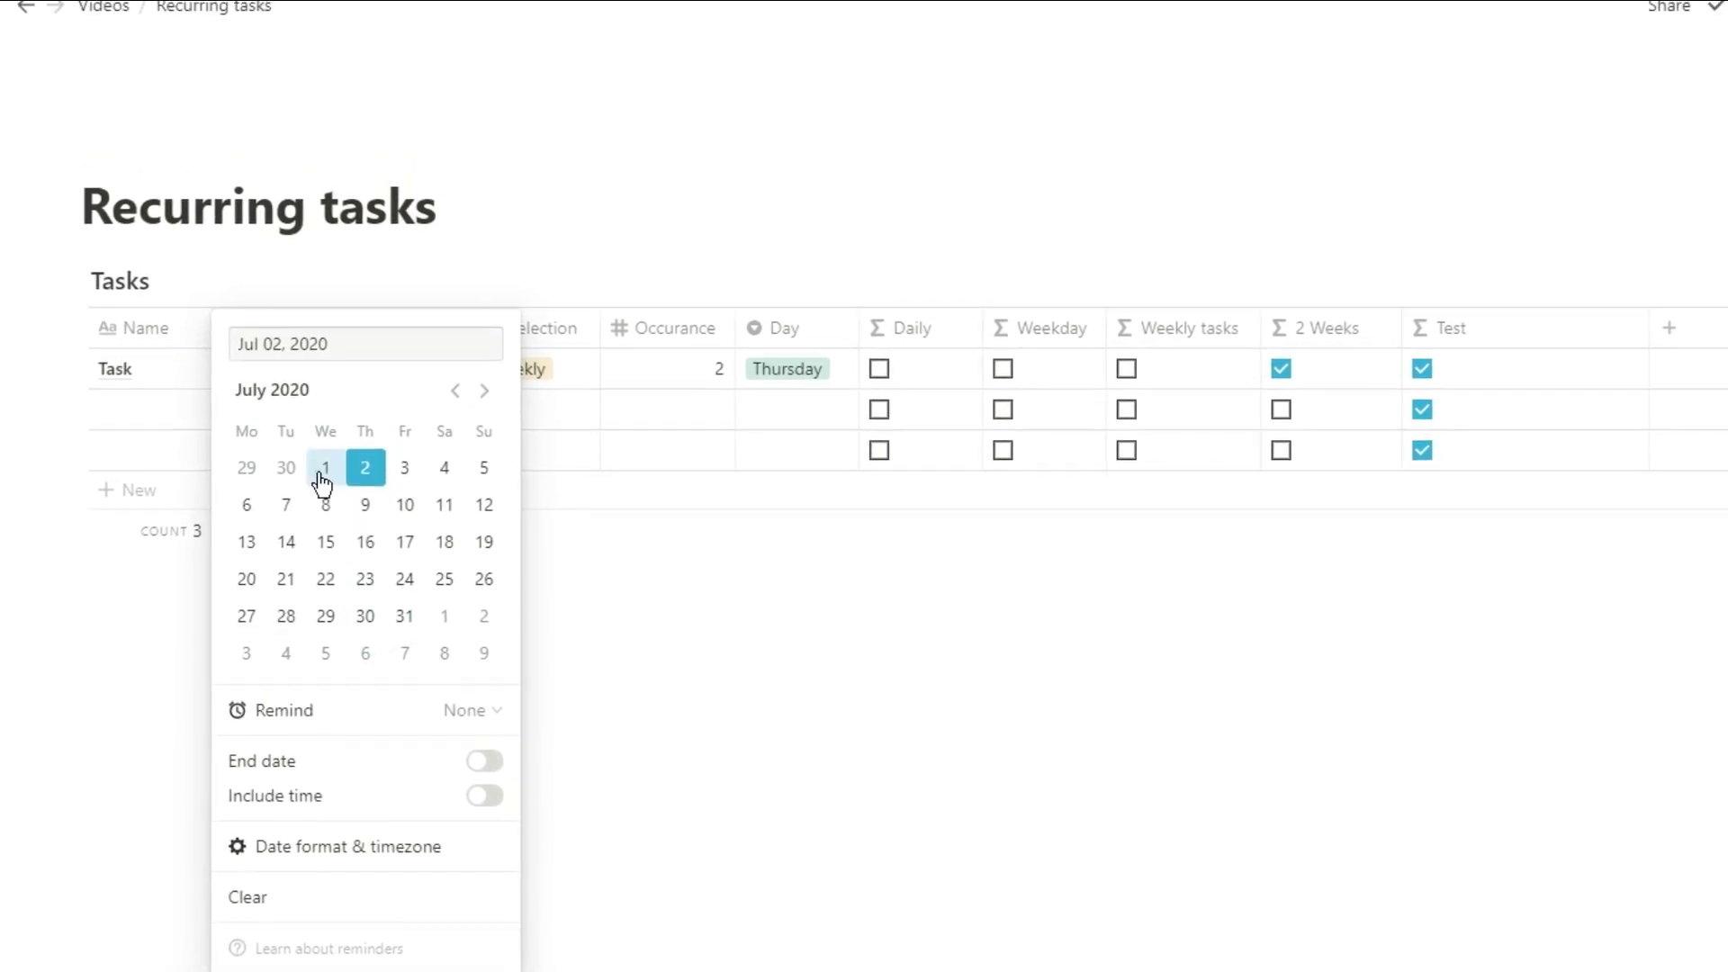
click(322, 477)
click(364, 469)
click(456, 390)
click(367, 581)
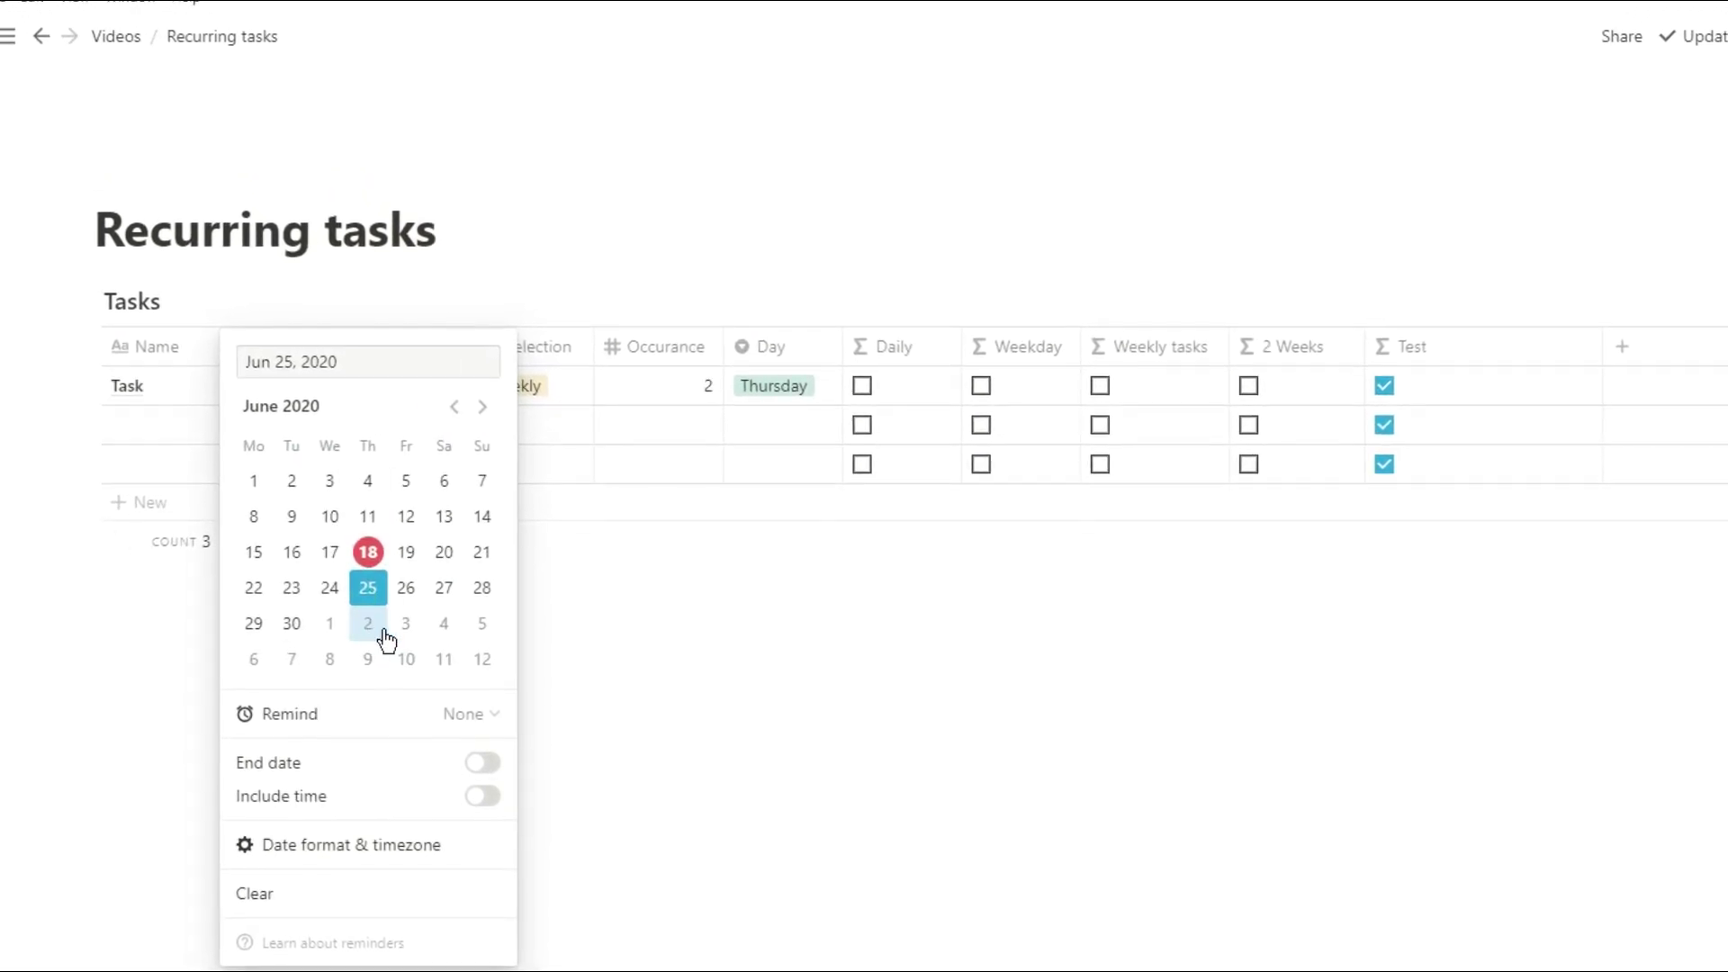
Set the first task's Now? date to Jul 1, 2020 and its Day to Wednesday
click(329, 622)
click(709, 583)
click(780, 389)
click(804, 536)
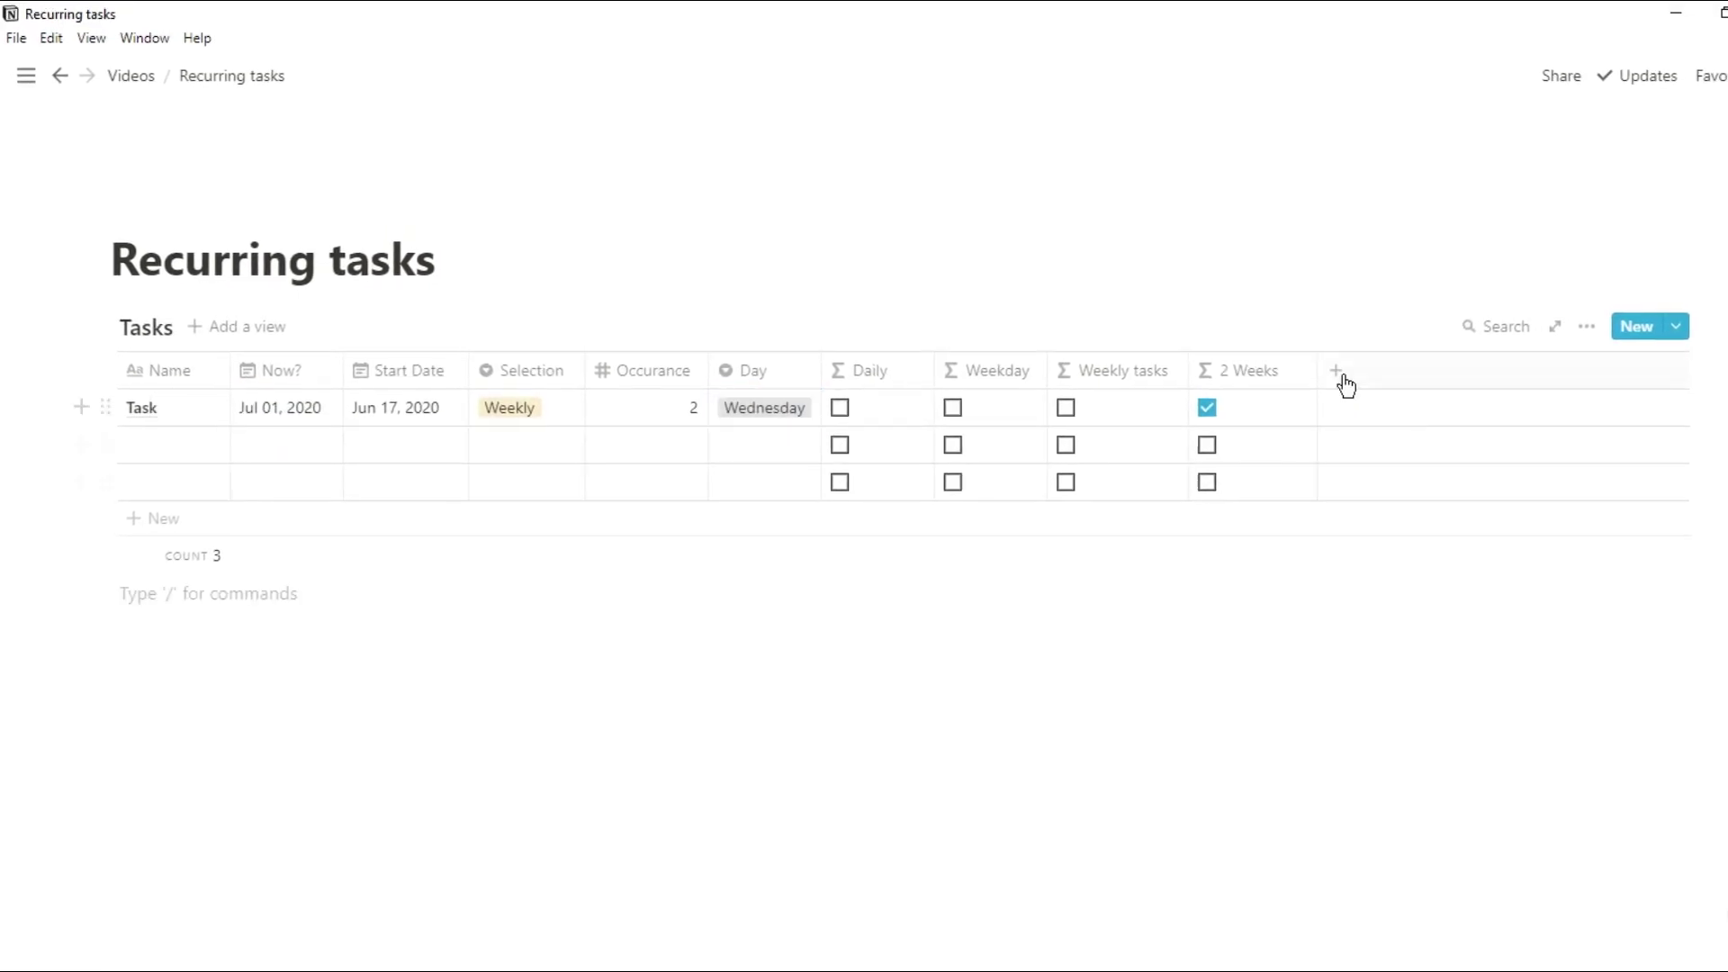
Add a formula property named Monthly to the Tasks table
click(1344, 383)
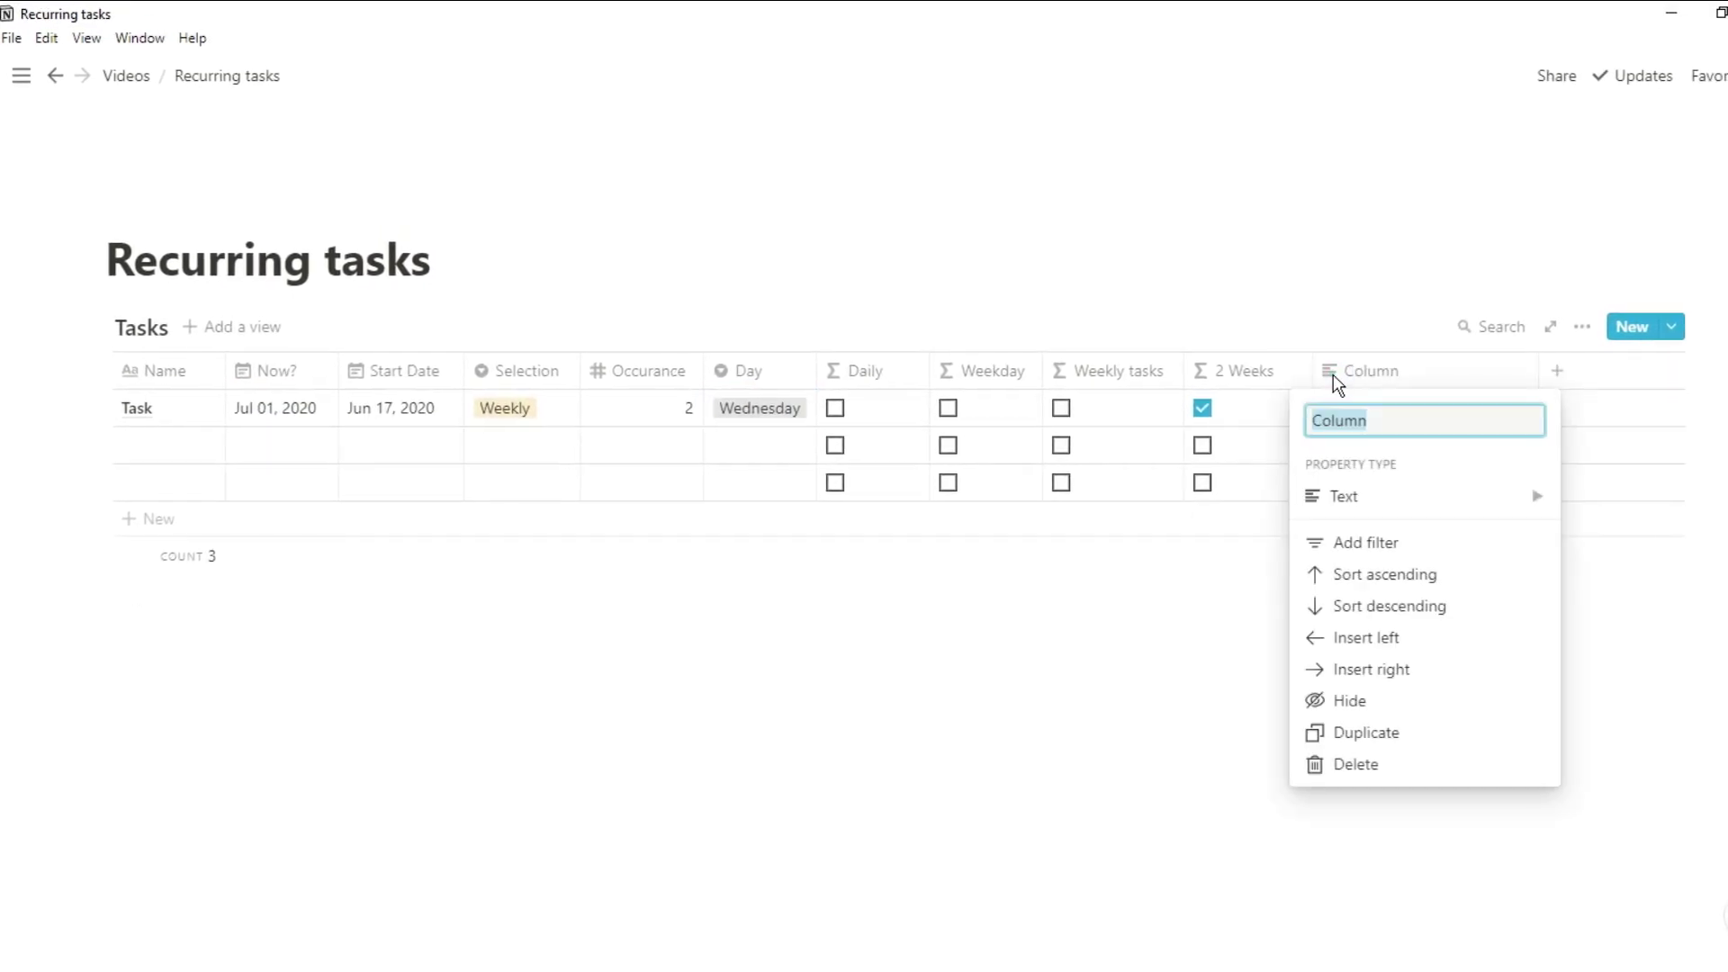
click(1442, 498)
text(Monthly)
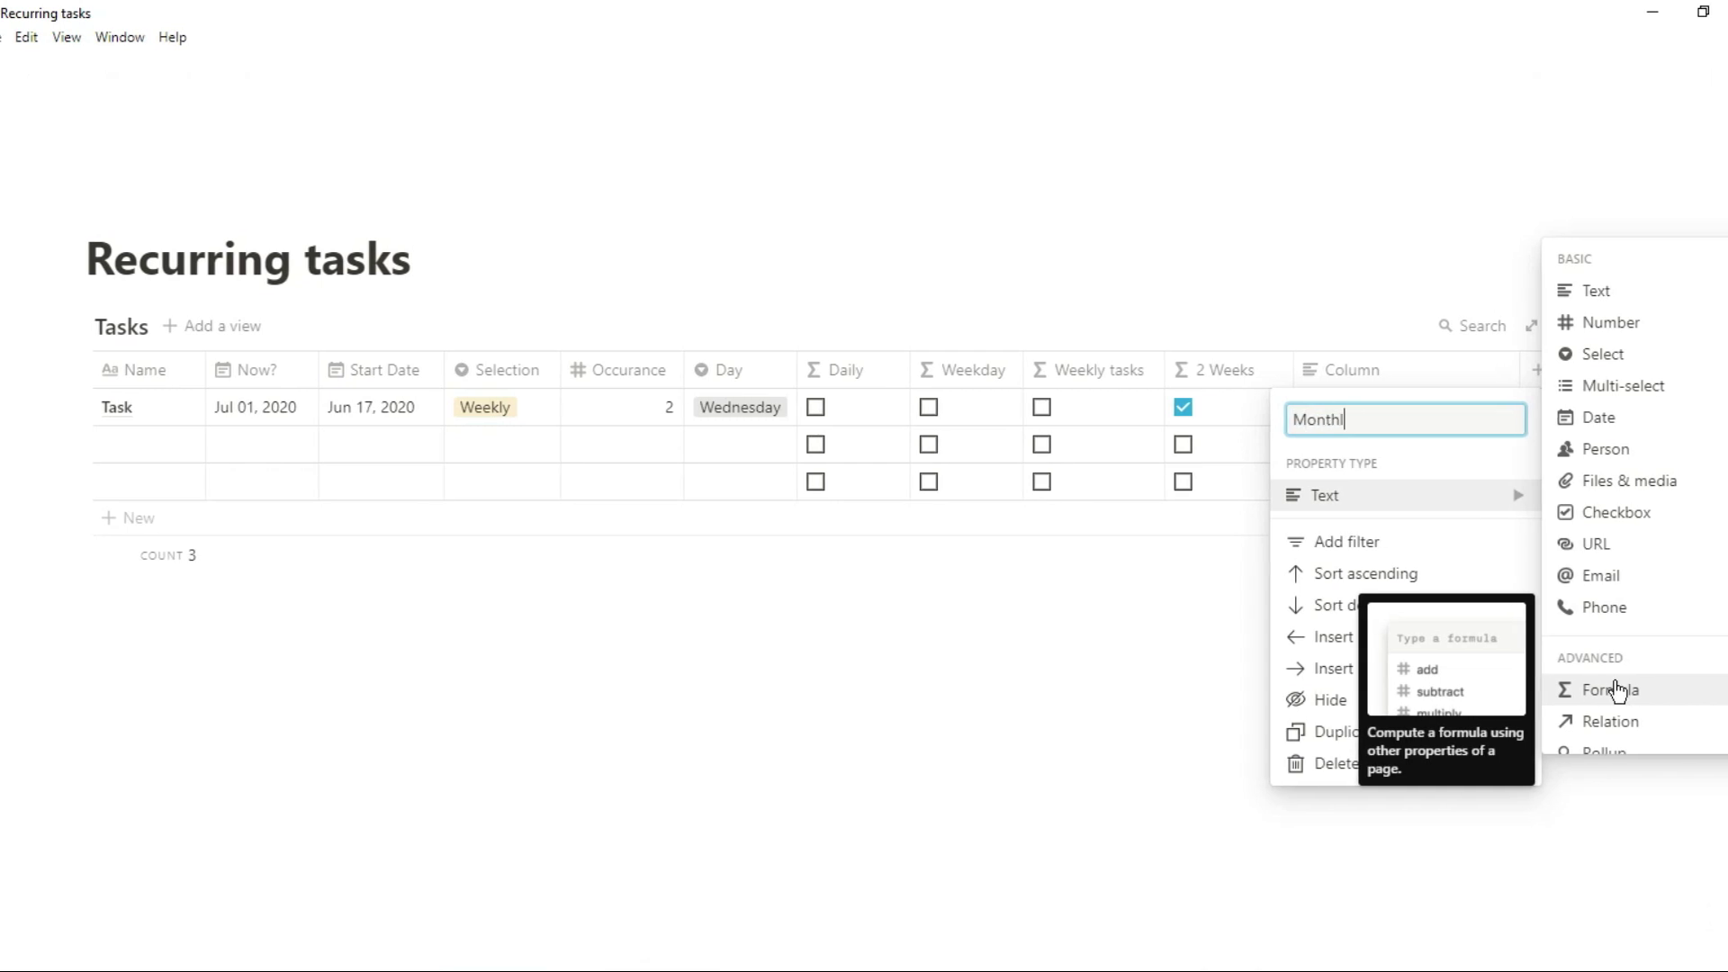
click(1616, 689)
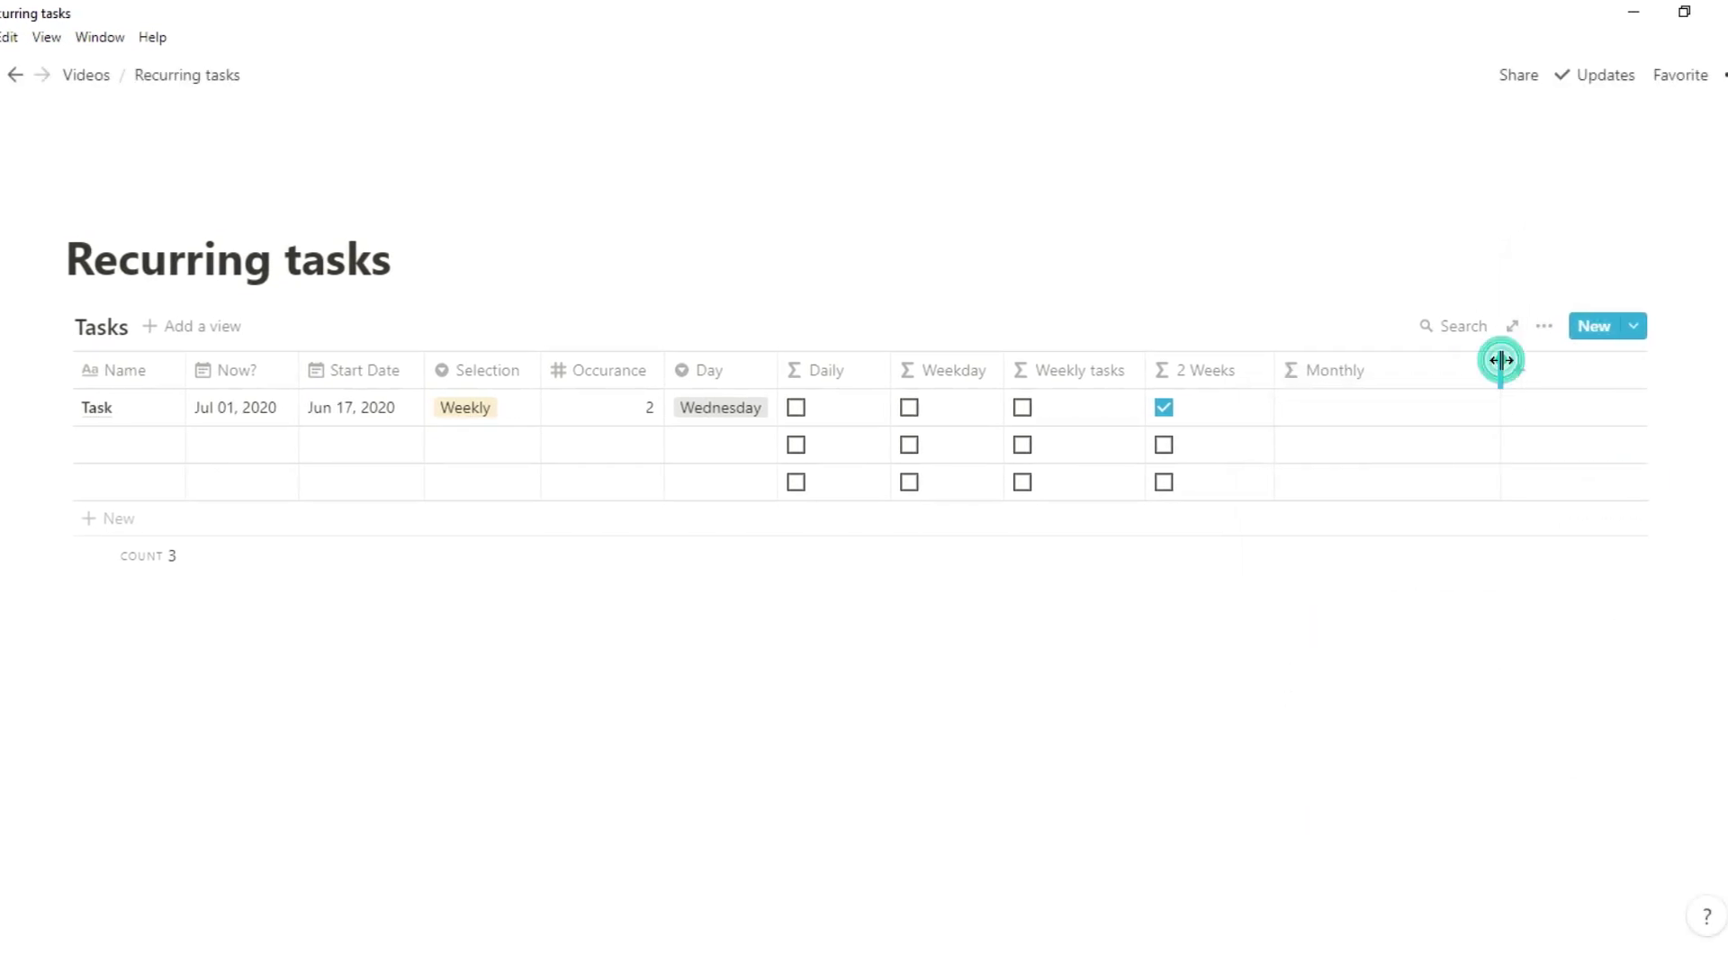
Set the first task's Selection to Monthly and the Monthly formula to prop("Selection")=="Monthly"?date(prop("Now?"))==prop("Occurance"):false
click(486, 413)
click(496, 547)
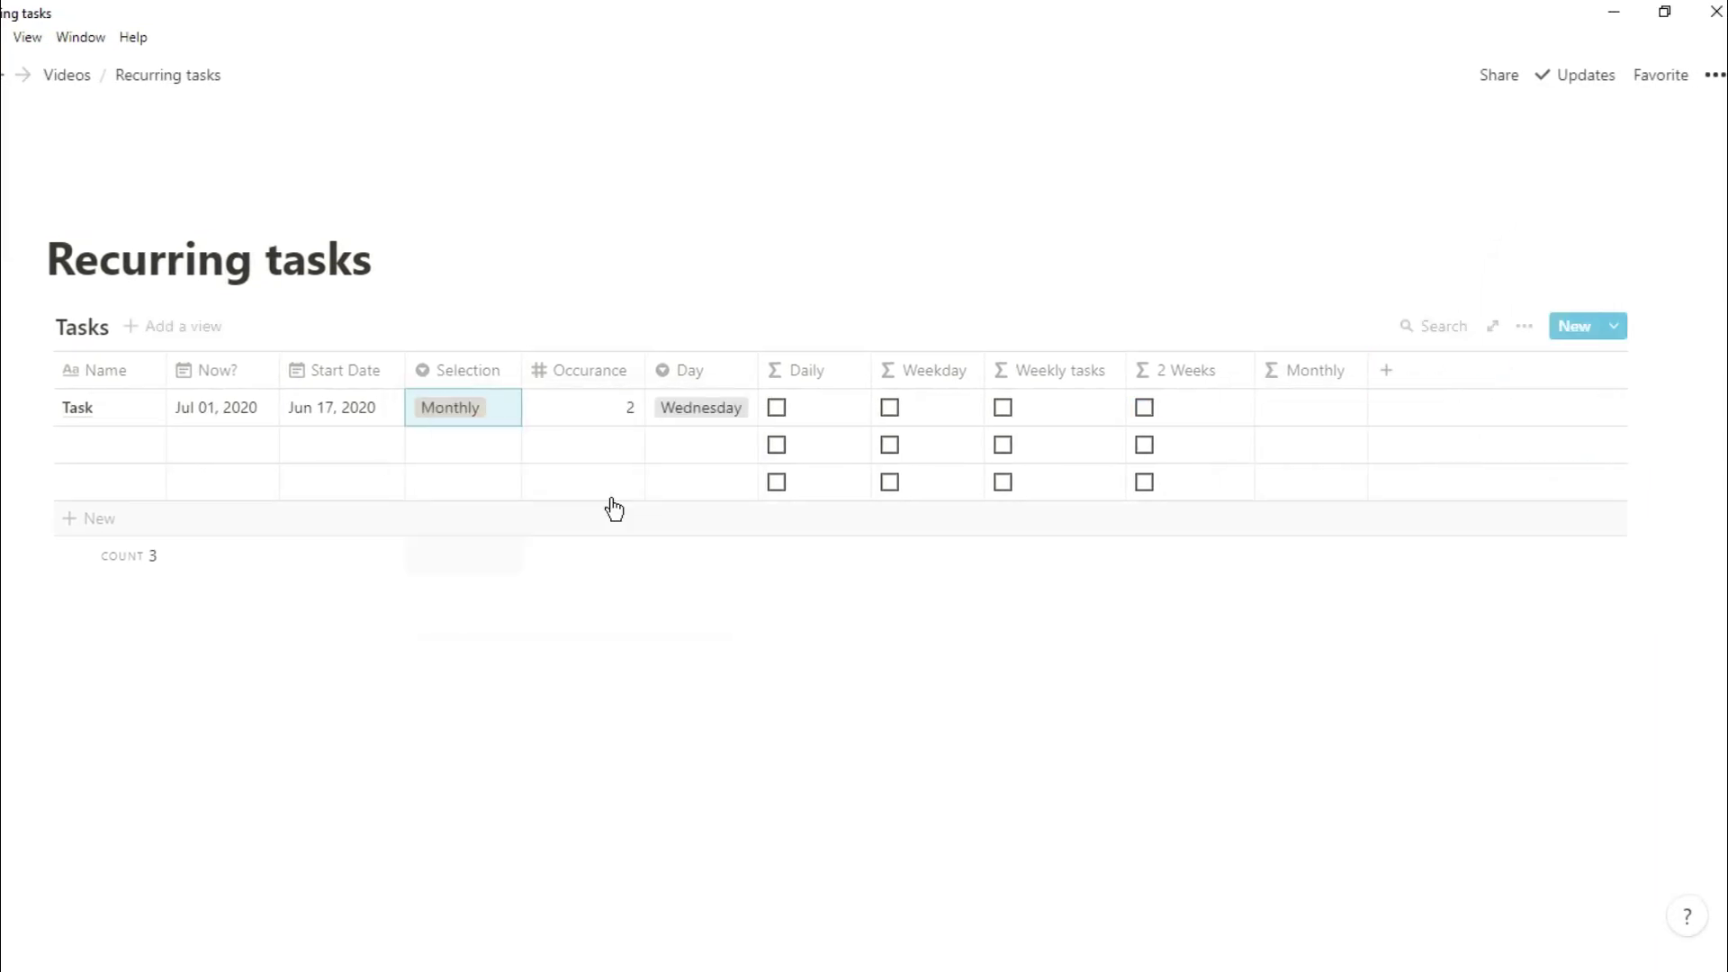
click(1319, 407)
click(1160, 664)
text(=="Monthly")
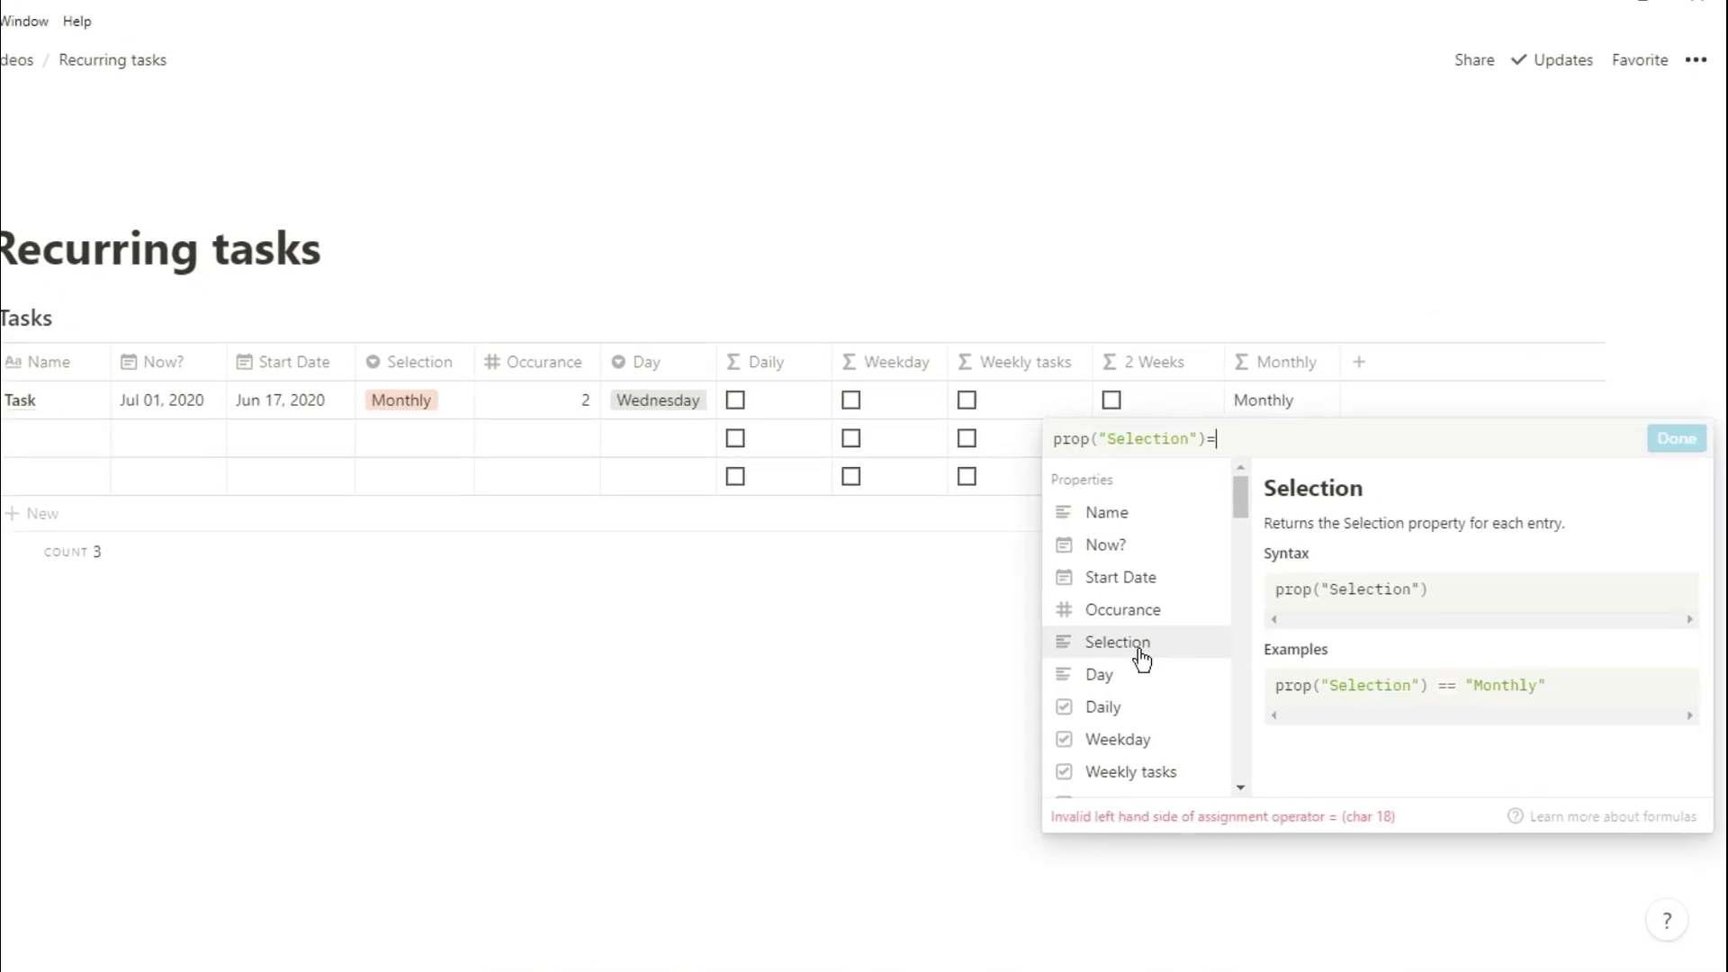
text(?)
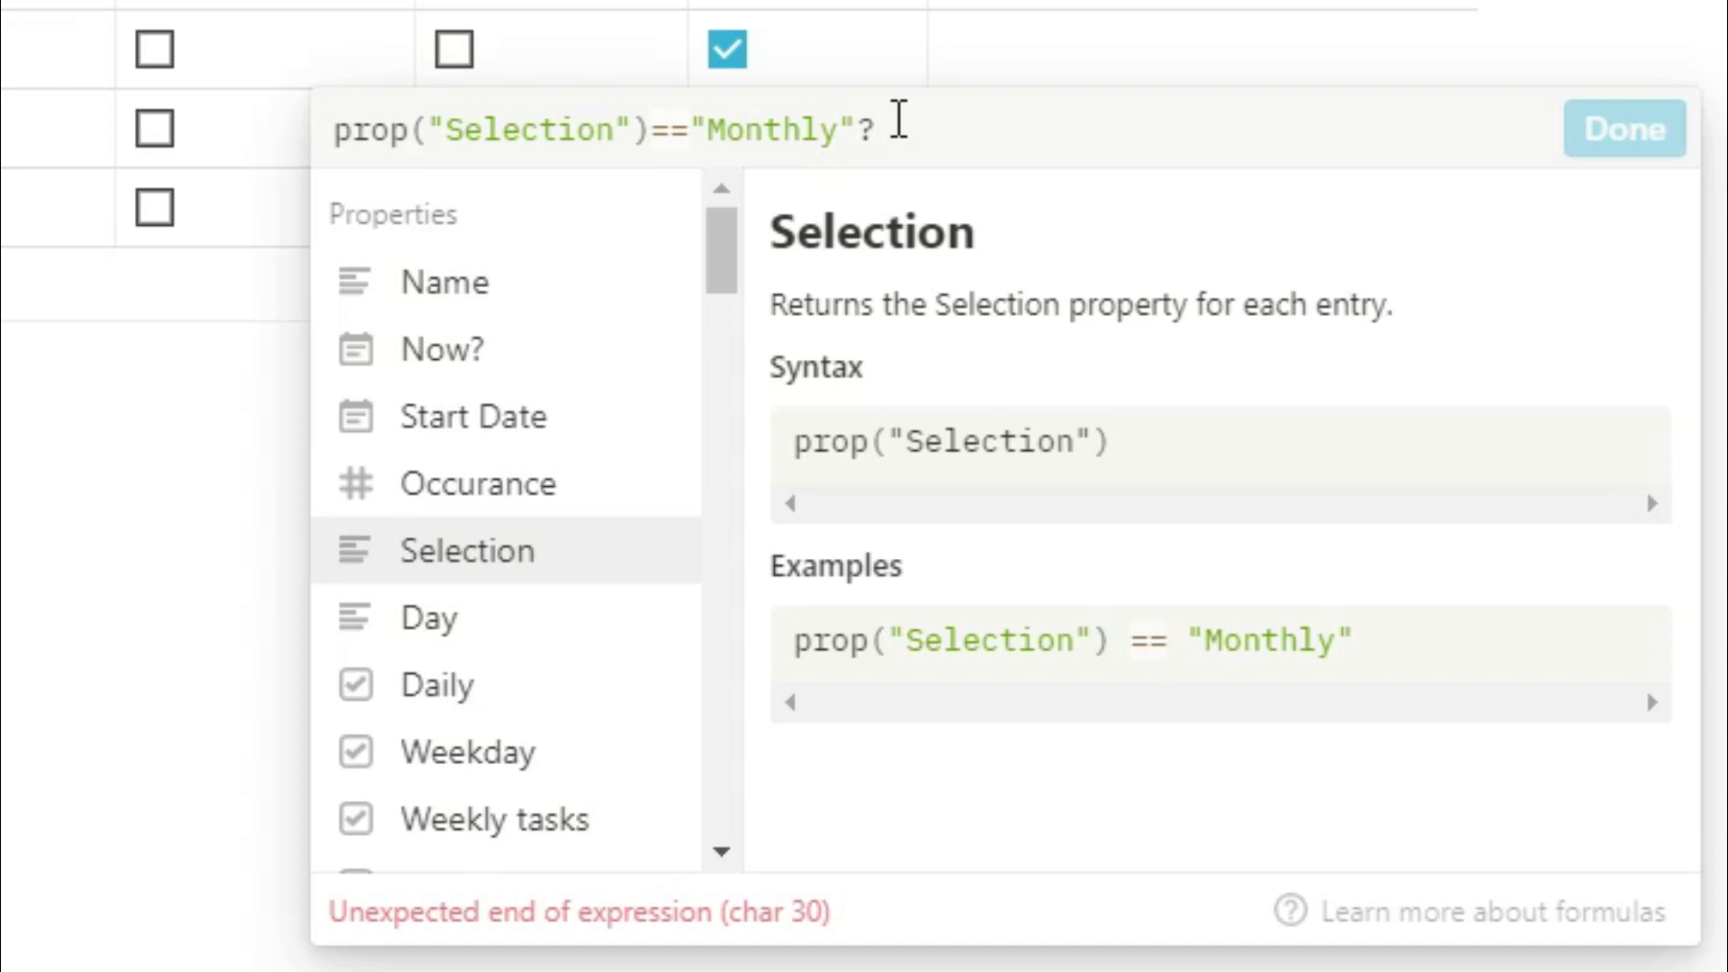
text(date()
click(562, 351)
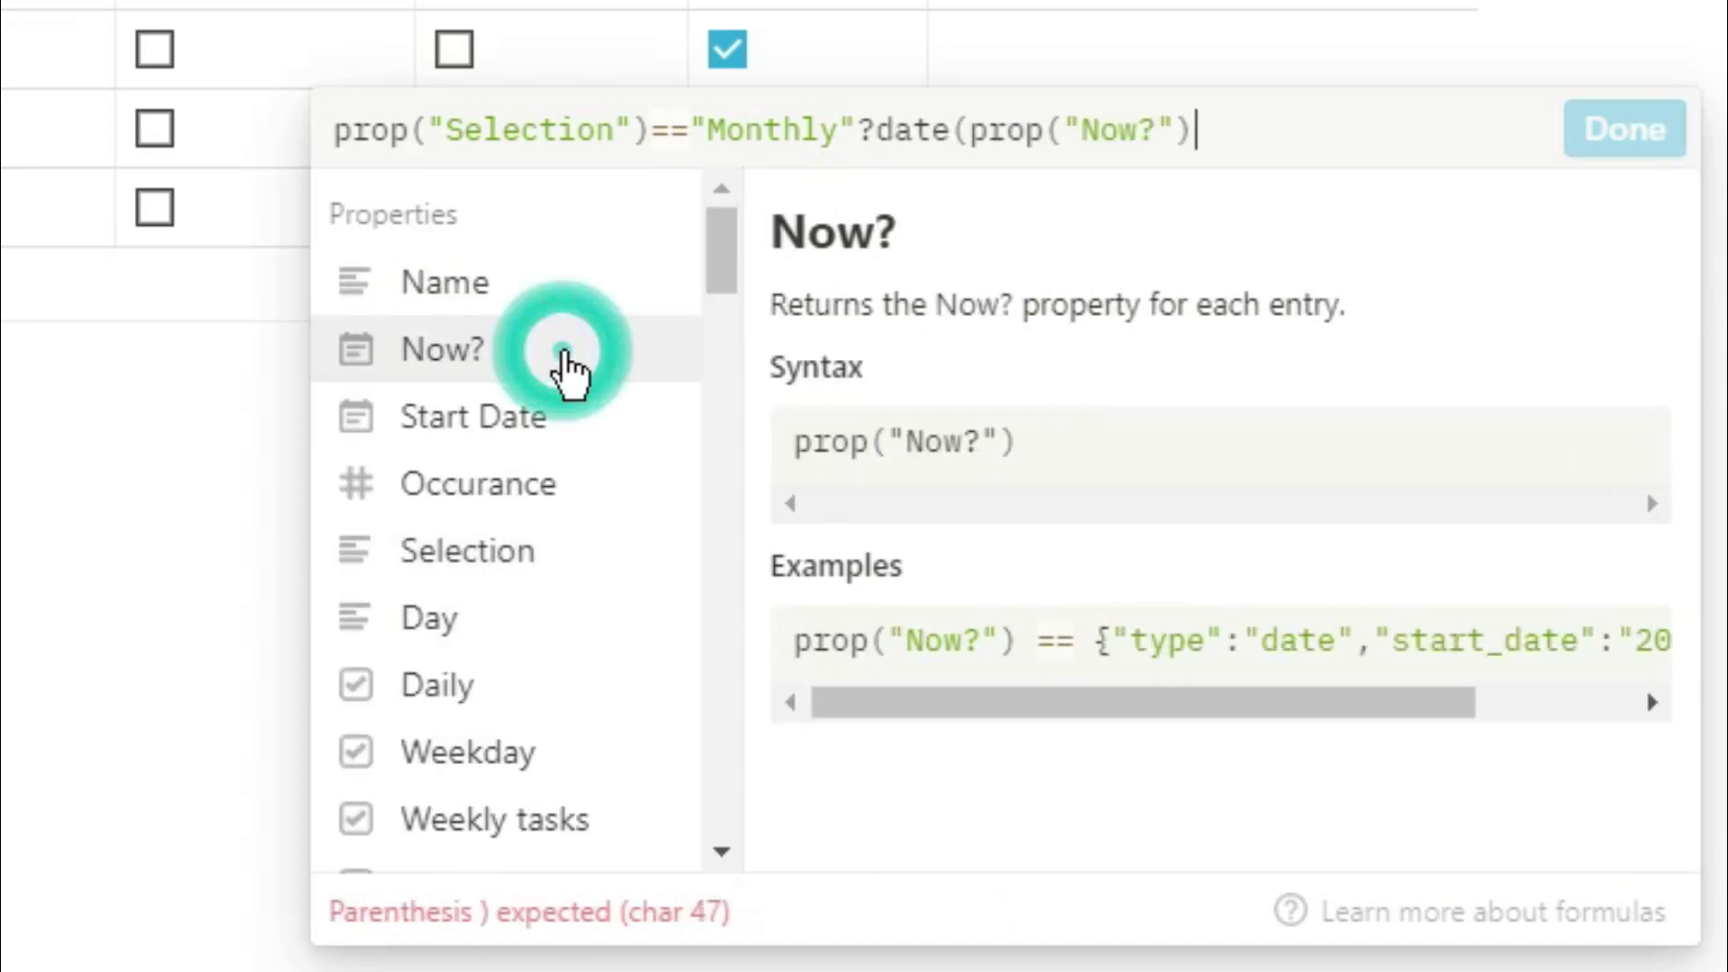
text()==)
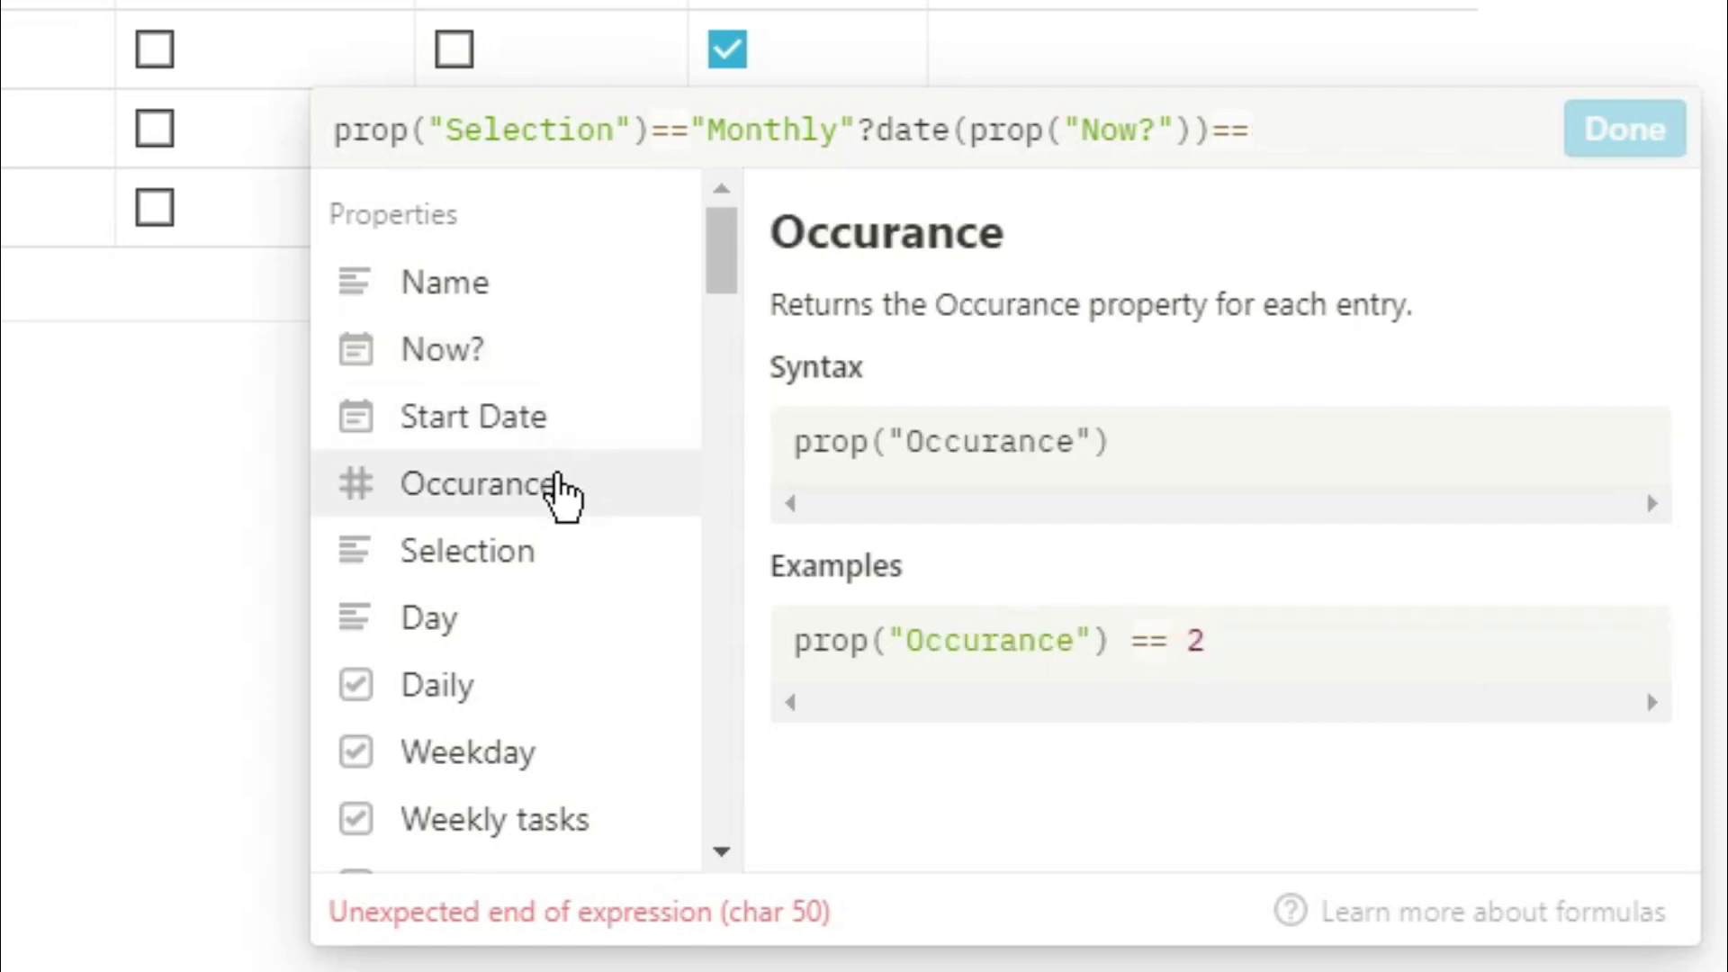
click(563, 491)
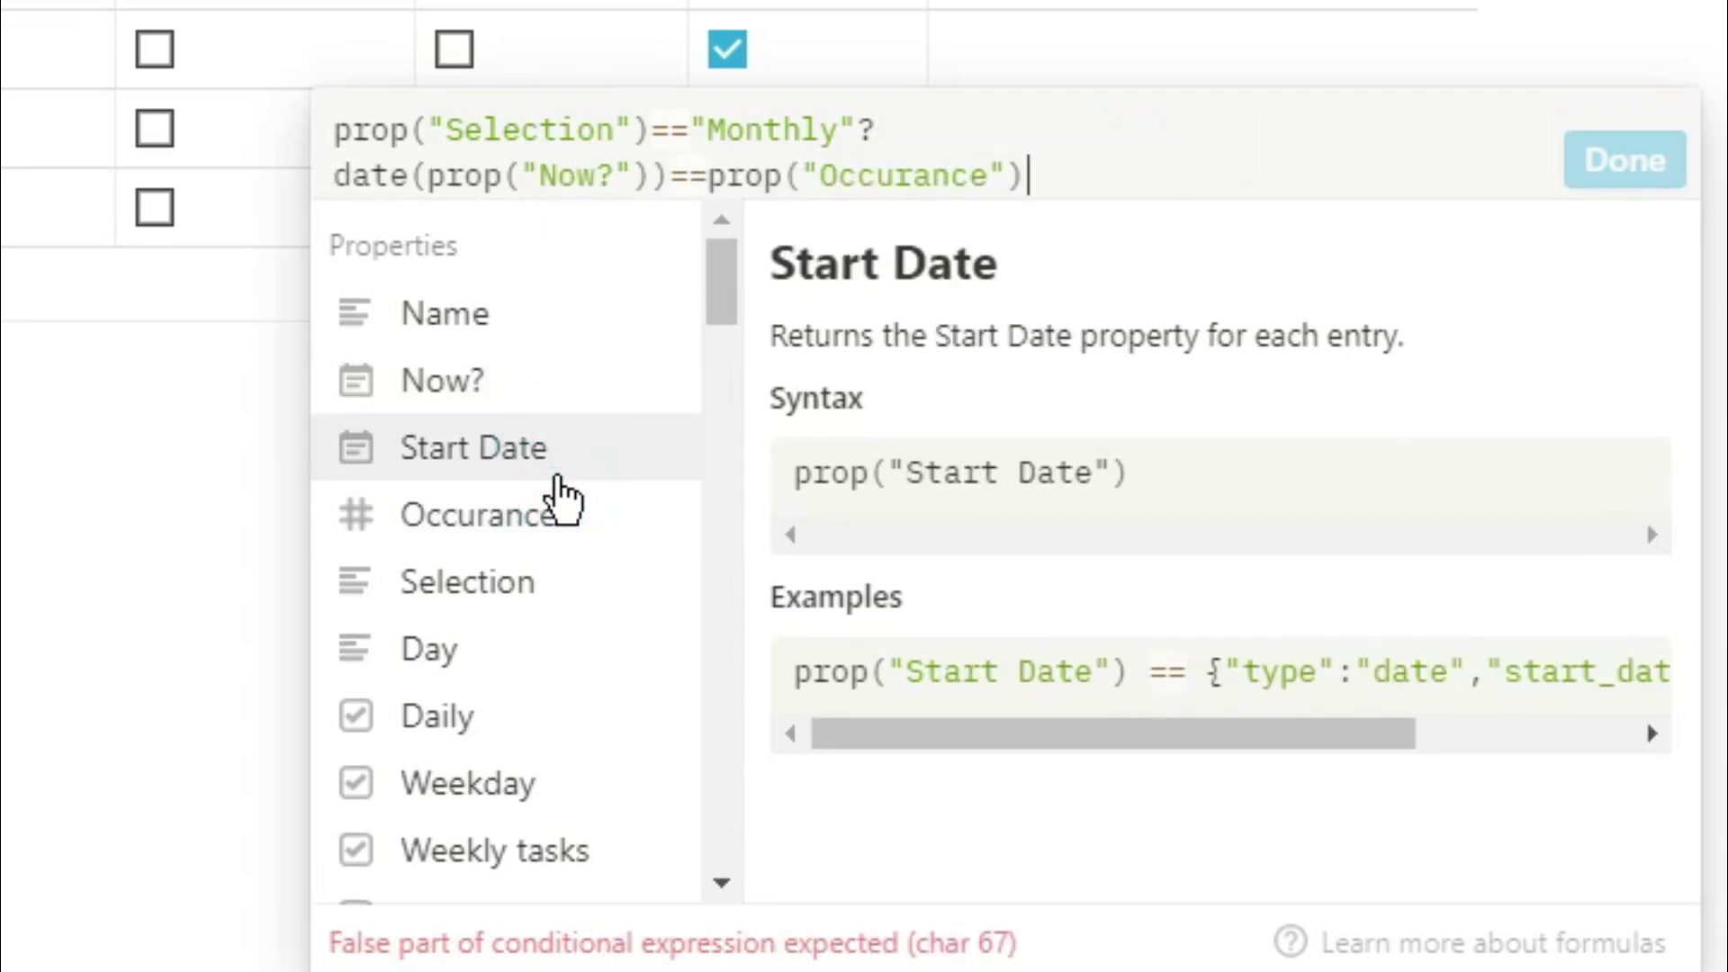
text(:false)
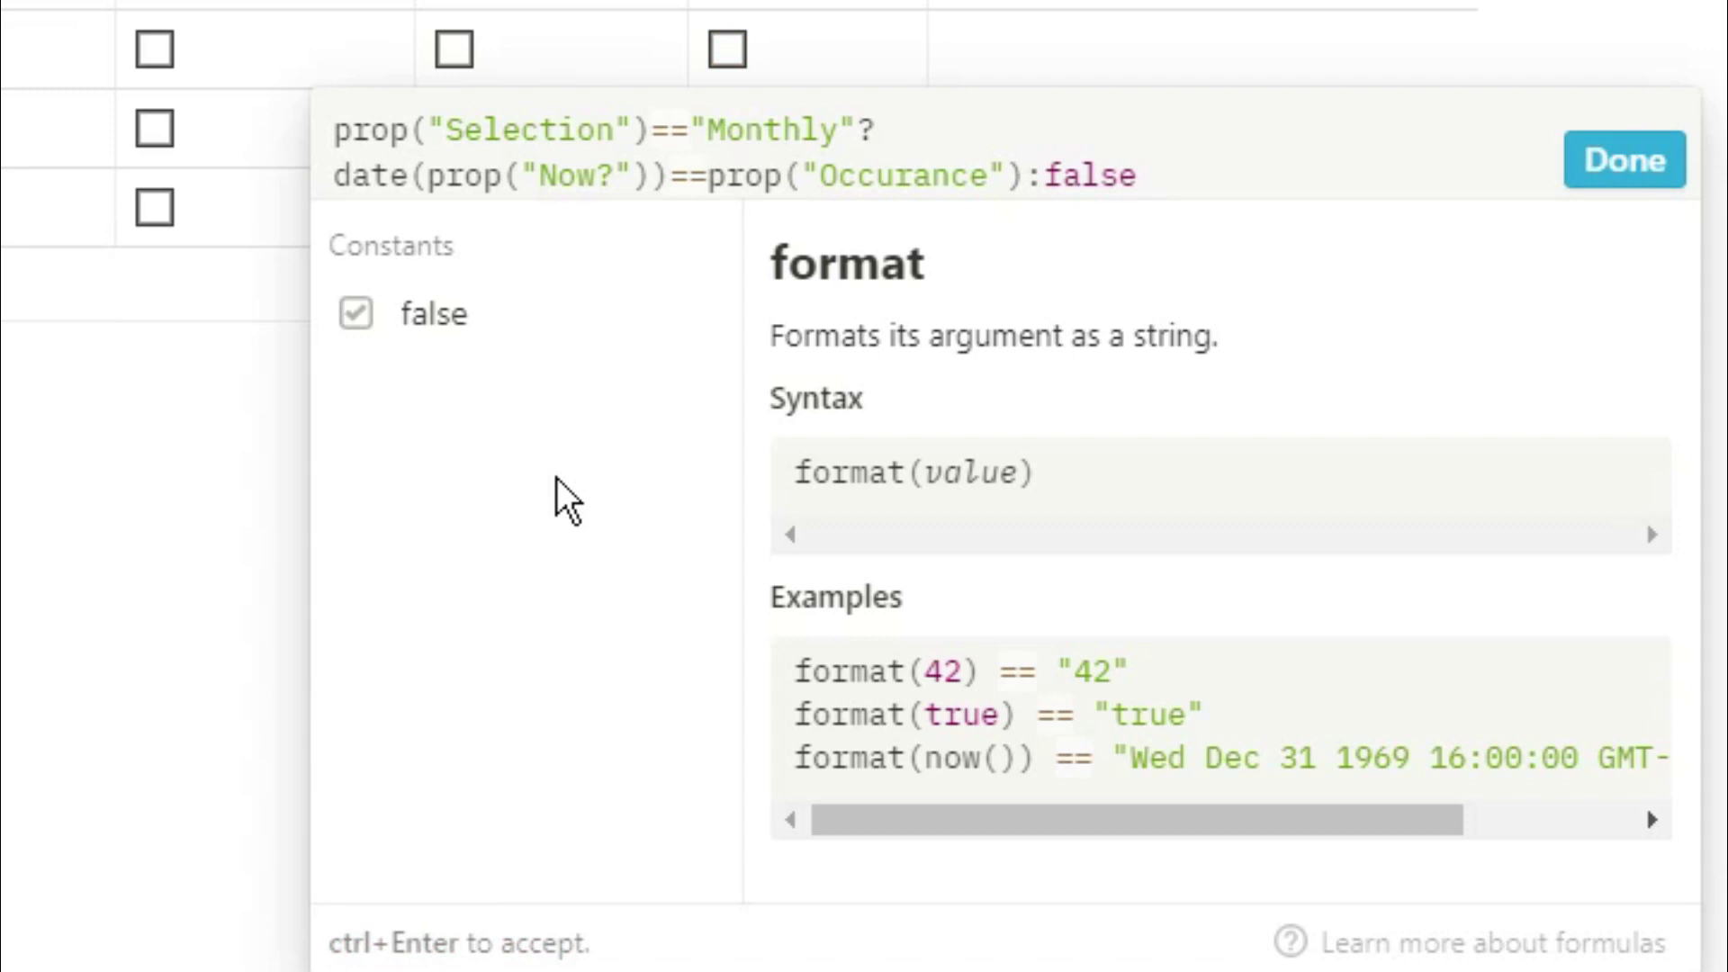
click(1598, 171)
Check the first task's Now? date and set its Occurance to 1
click(144, 255)
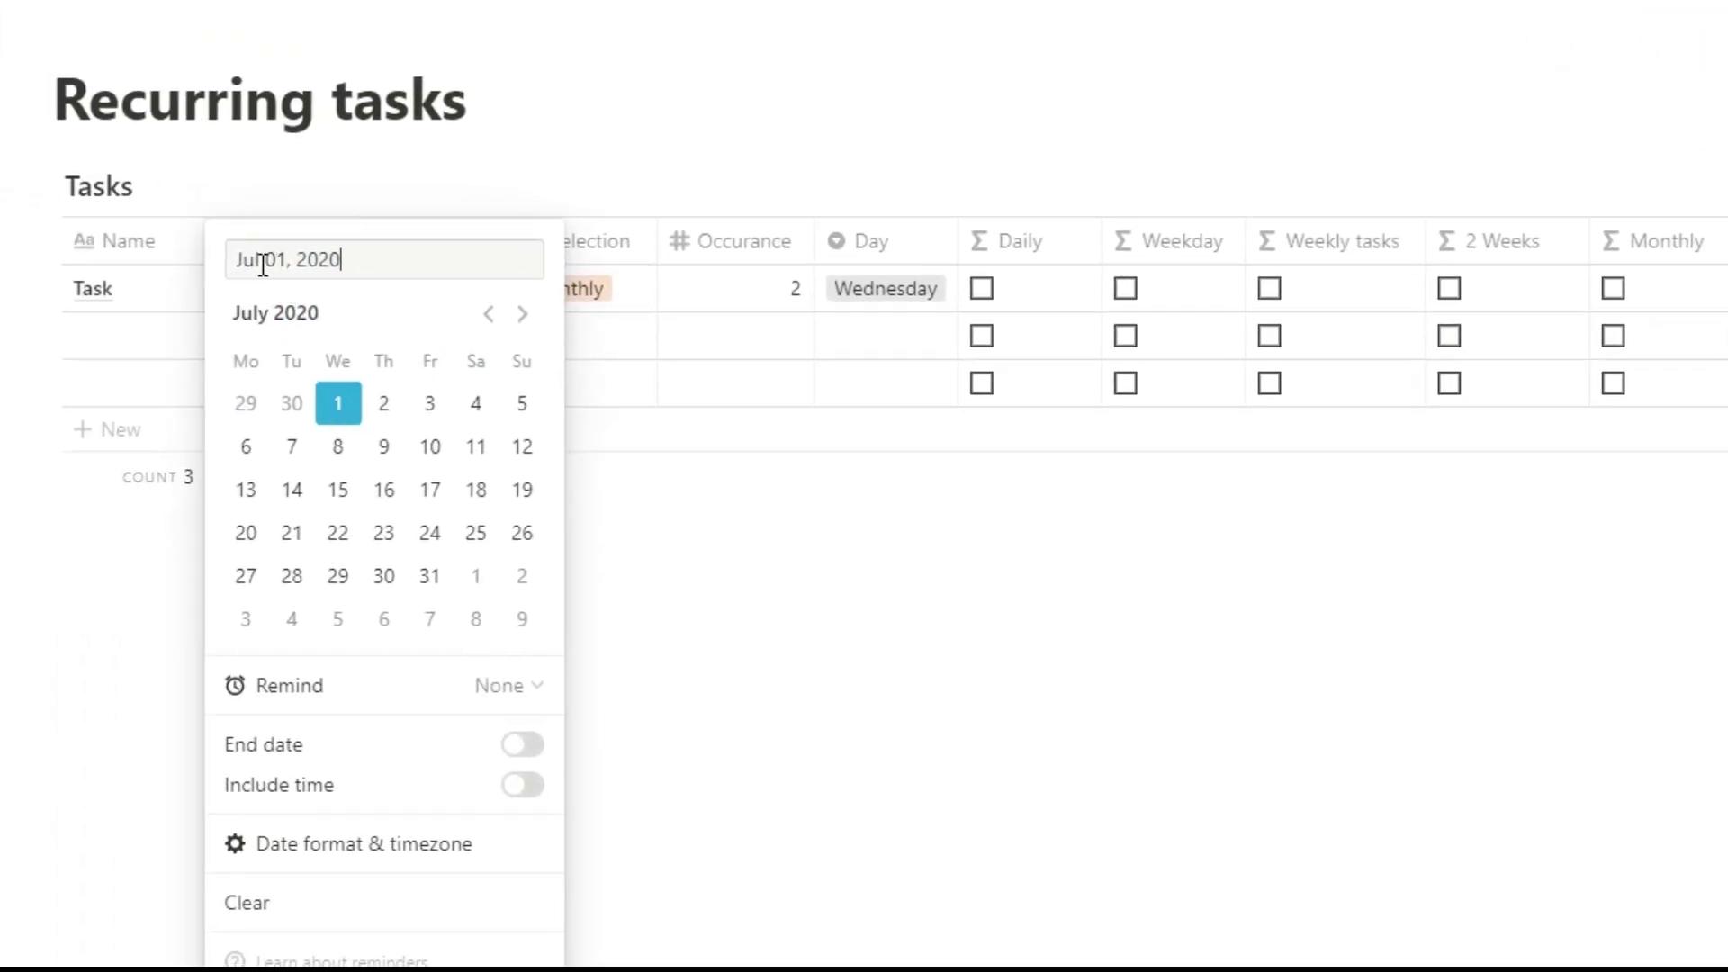
click(657, 339)
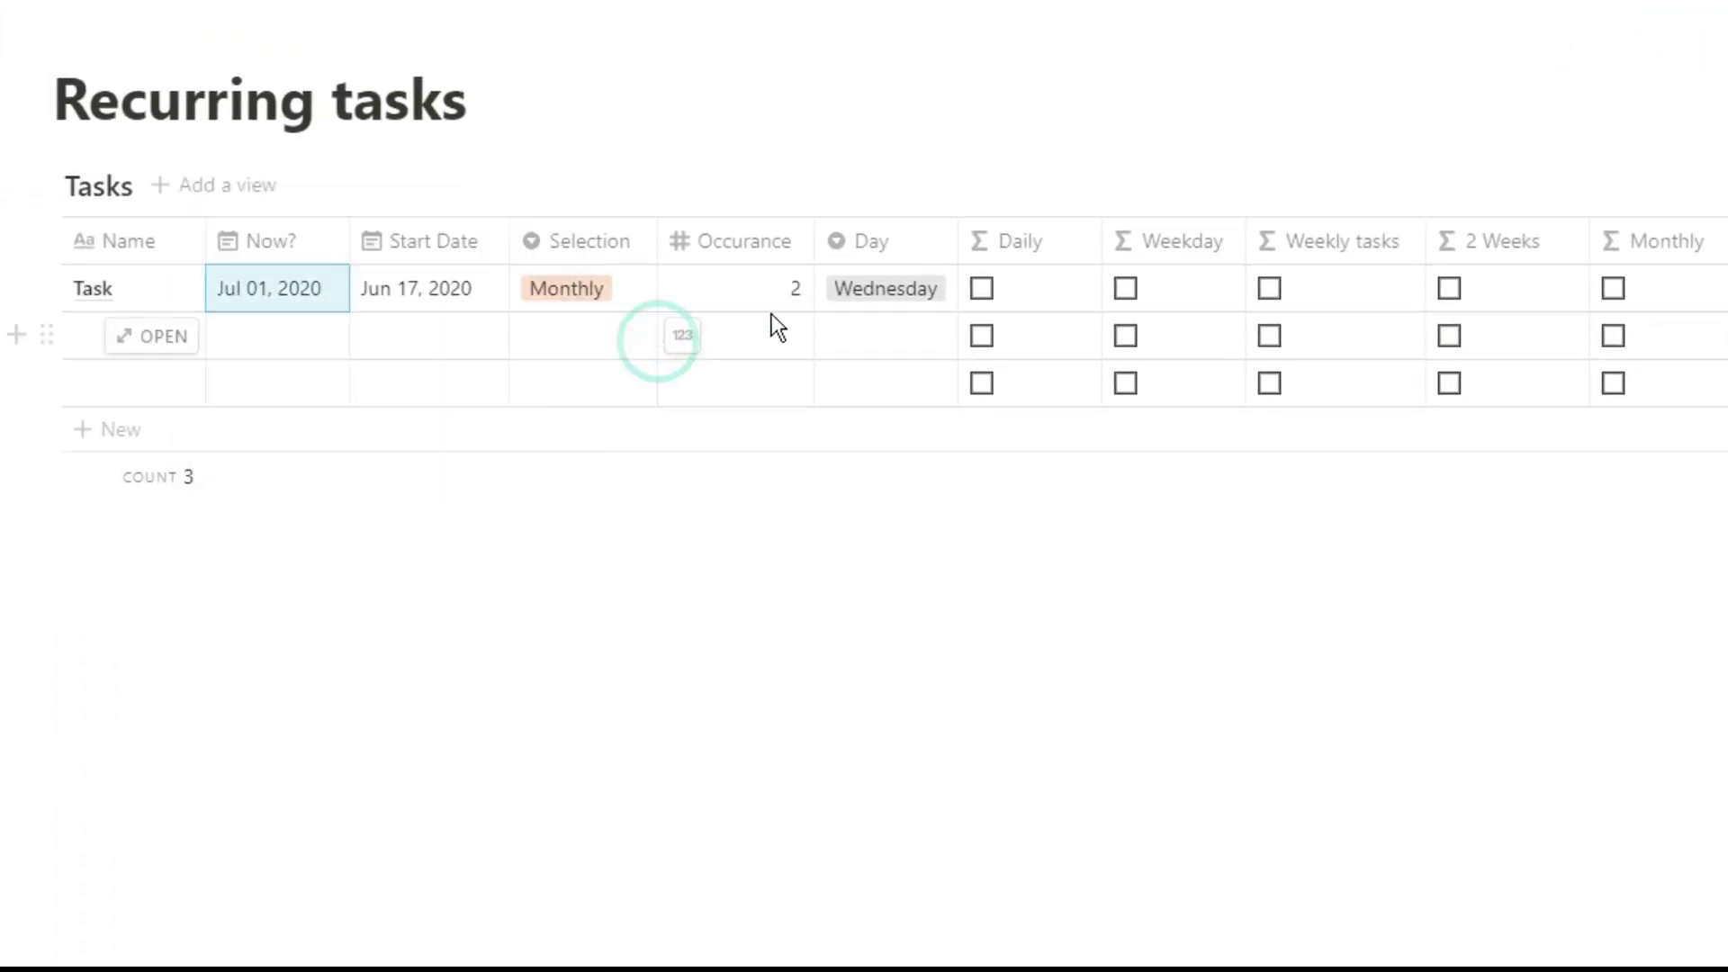
click(798, 299)
text(1)
key(Return)
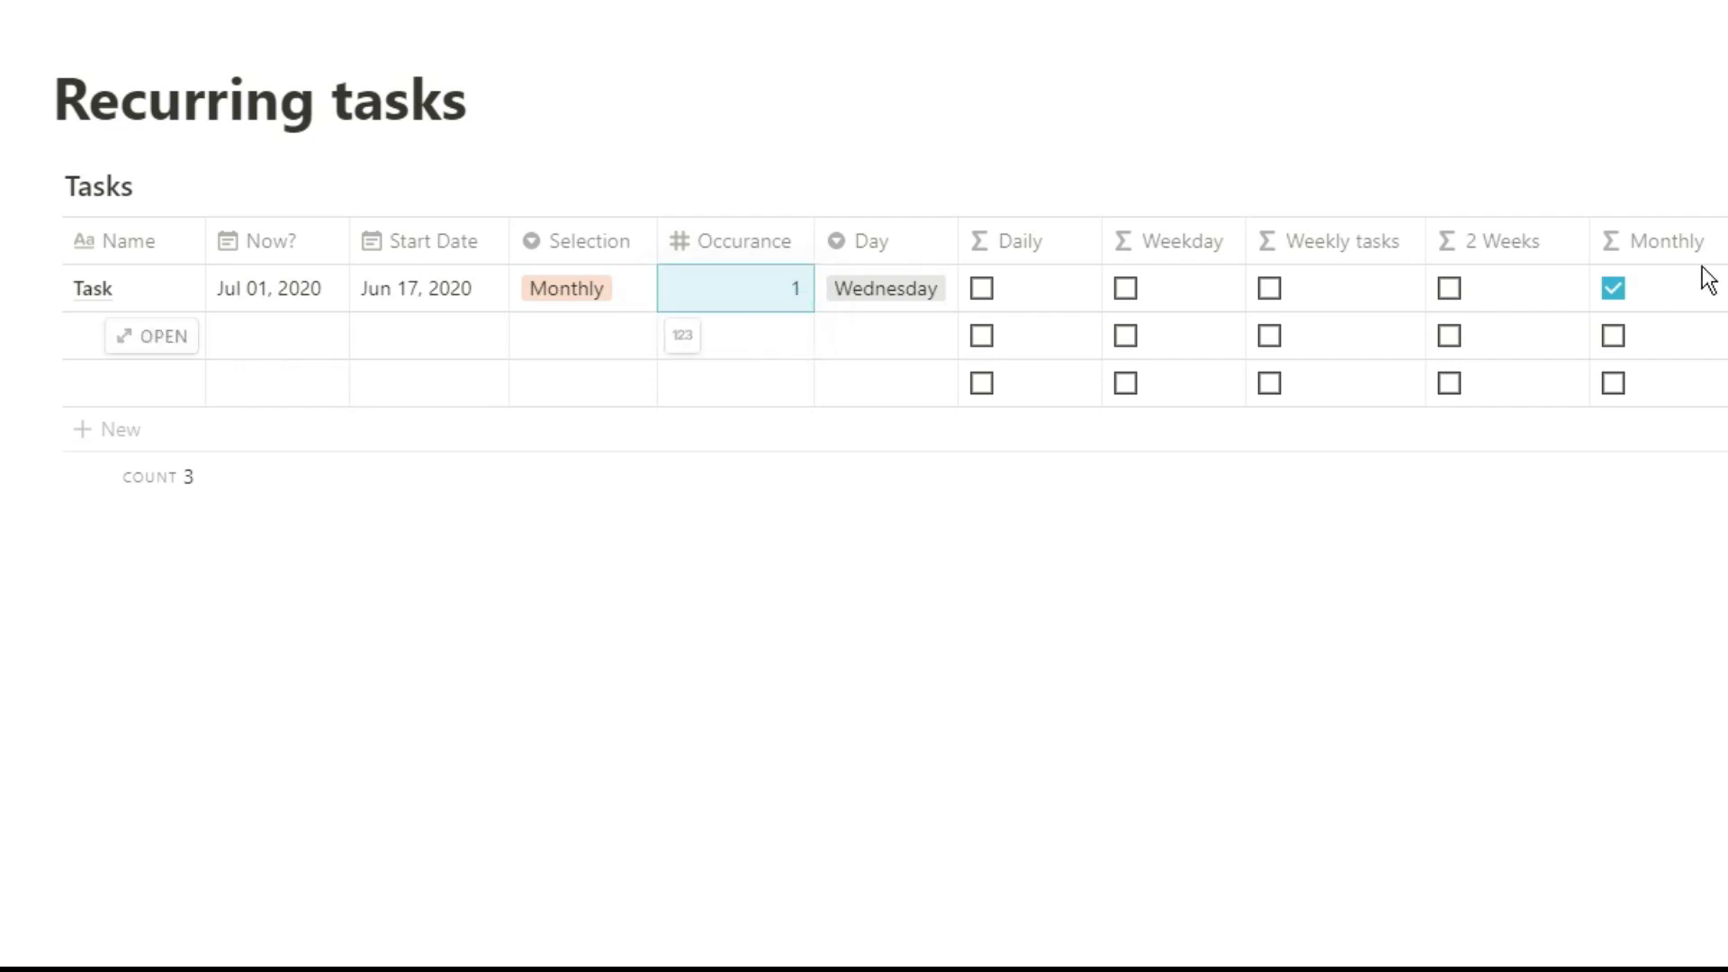
Set the first task's Now? date to Jun 18, 2020 and its Occurance to 18
click(260, 288)
click(489, 313)
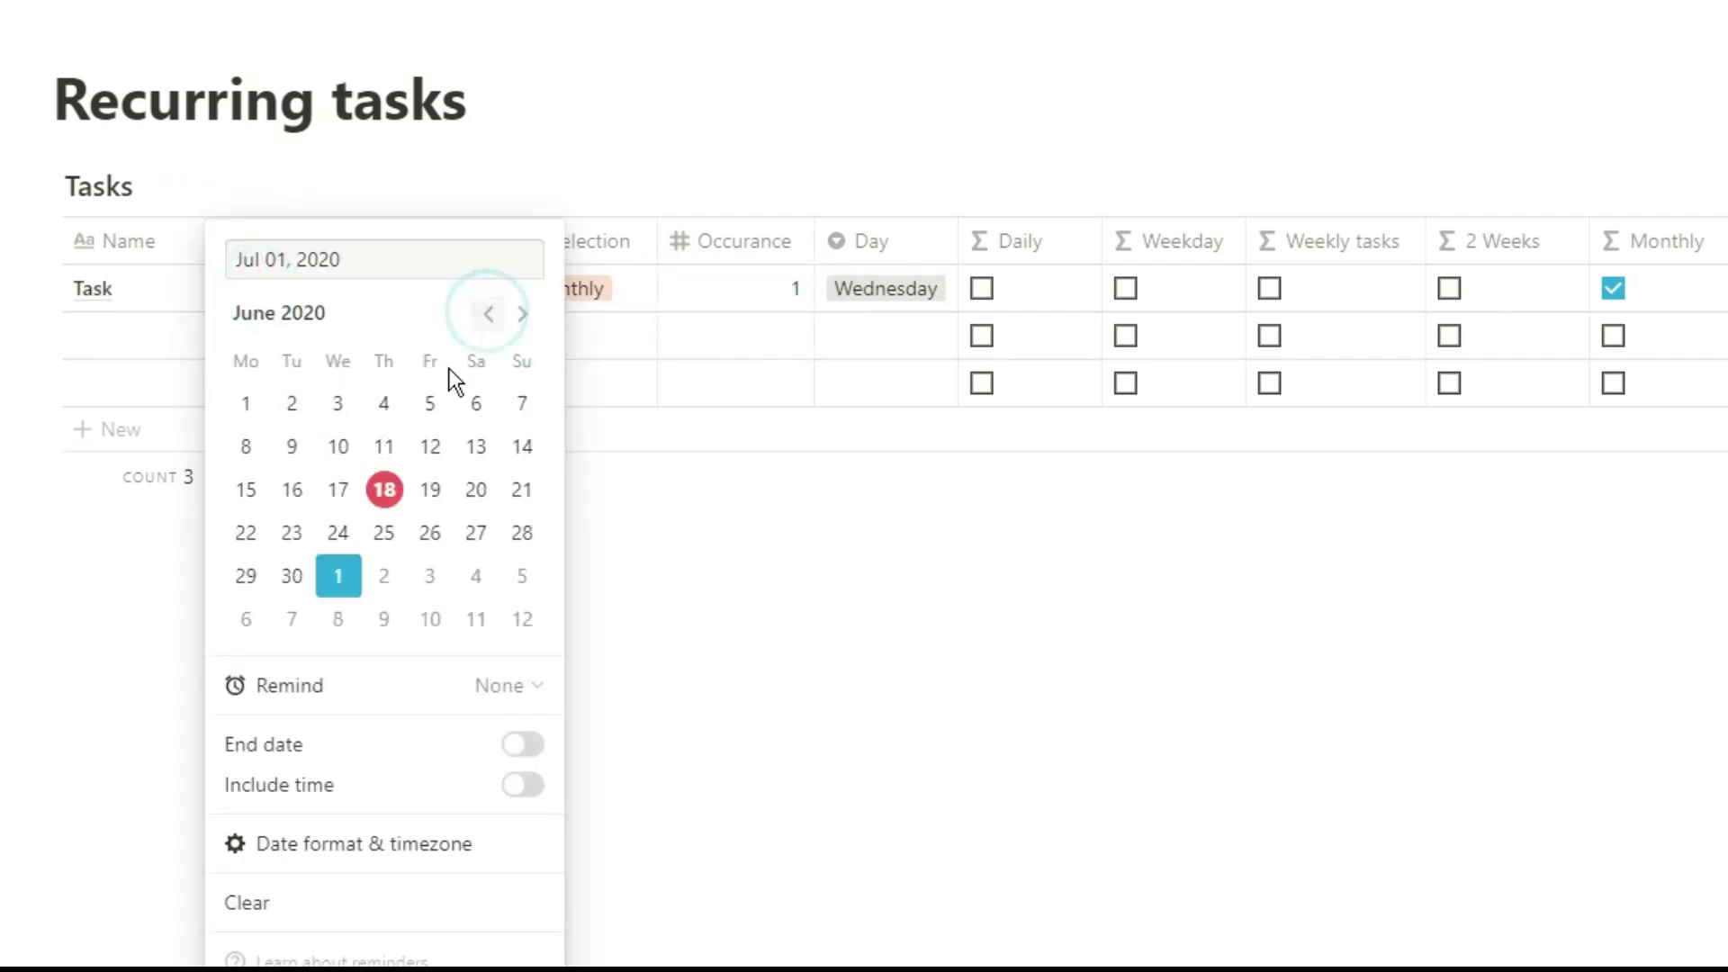
click(384, 491)
click(796, 299)
click(799, 301)
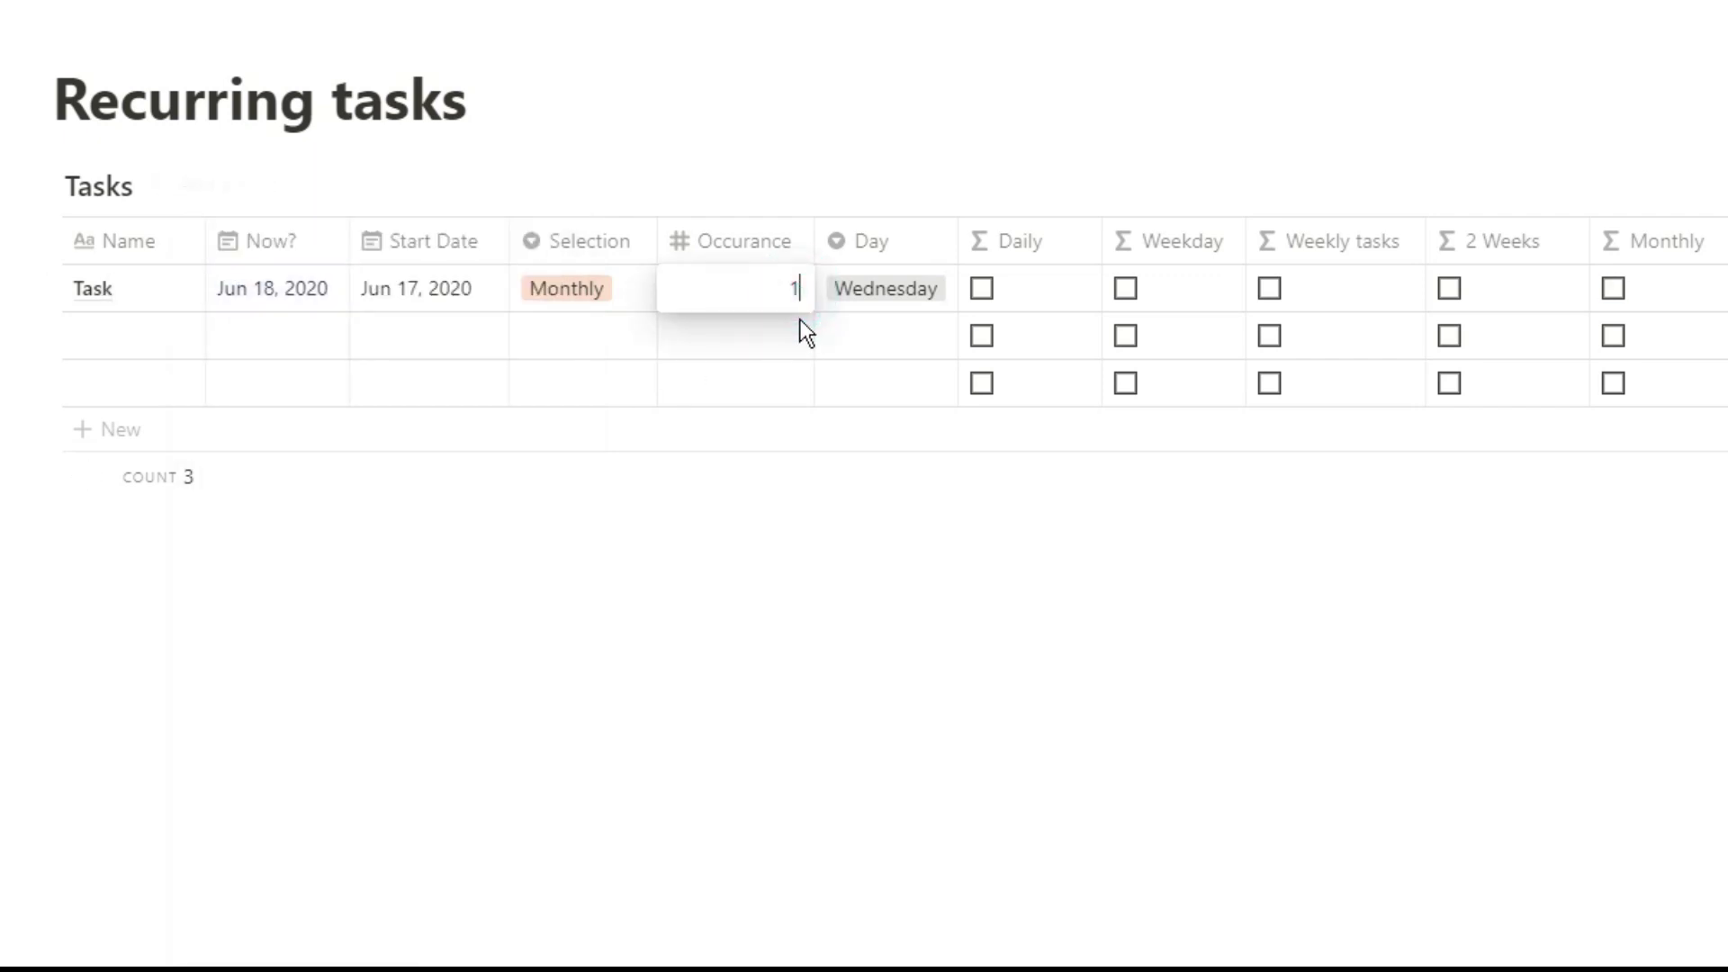
text(8)
click(801, 322)
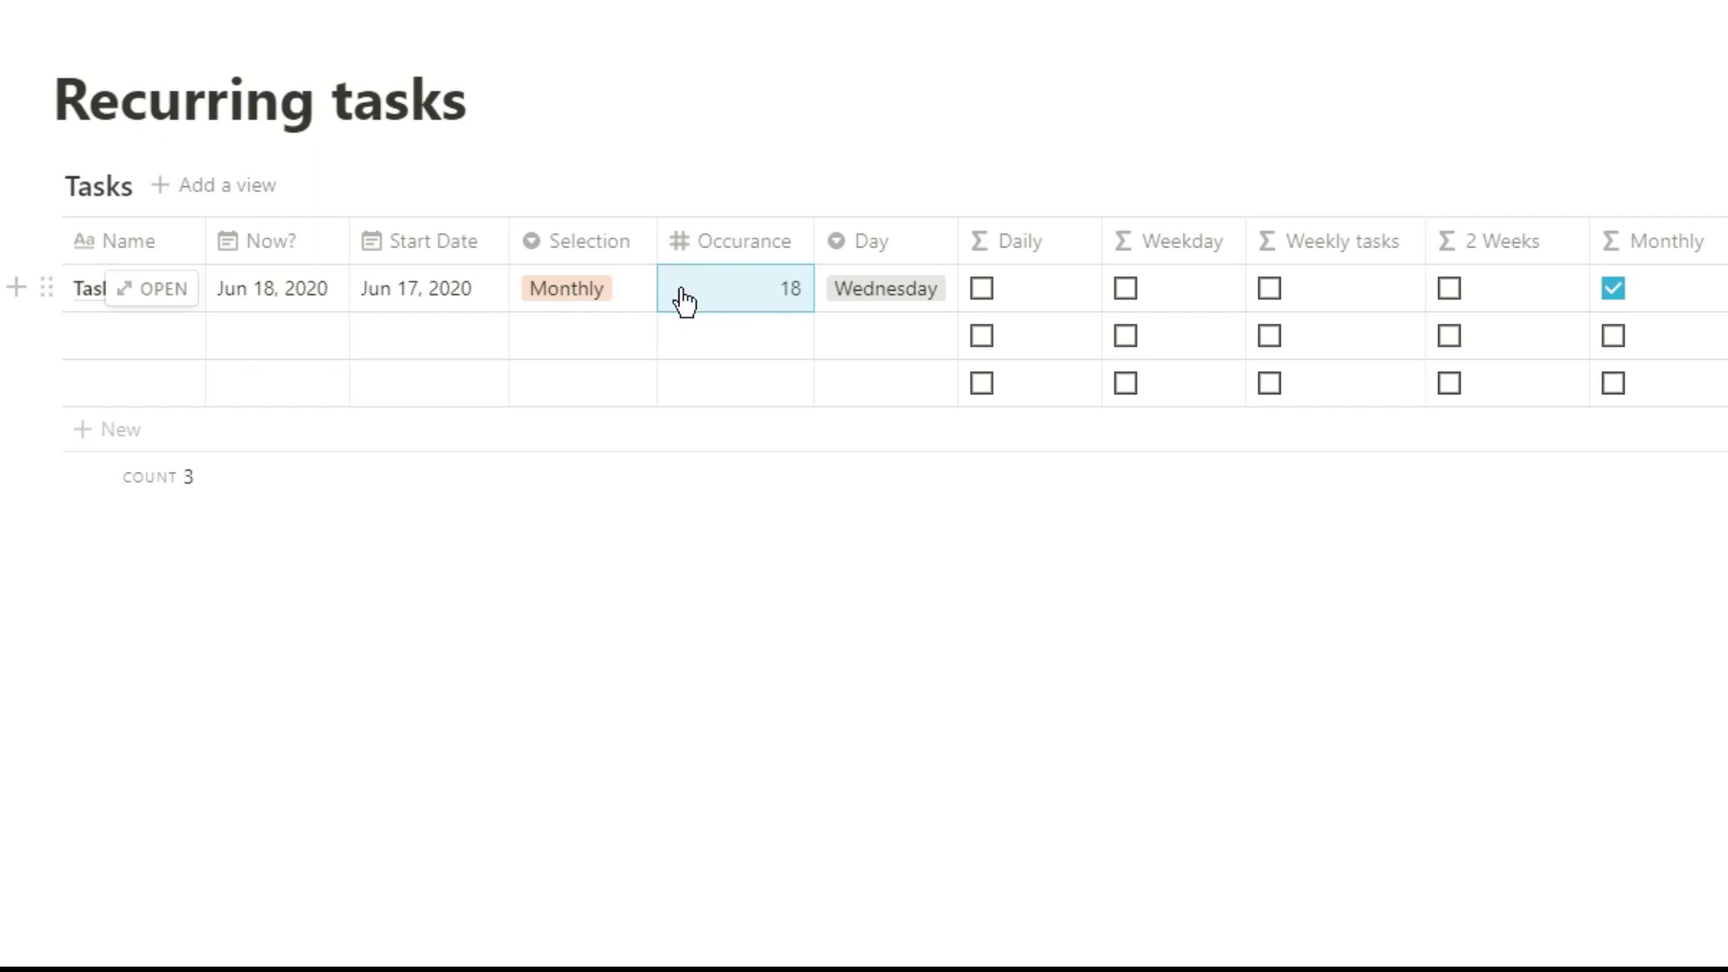
Clear the Day value of the first task
click(951, 297)
click(950, 286)
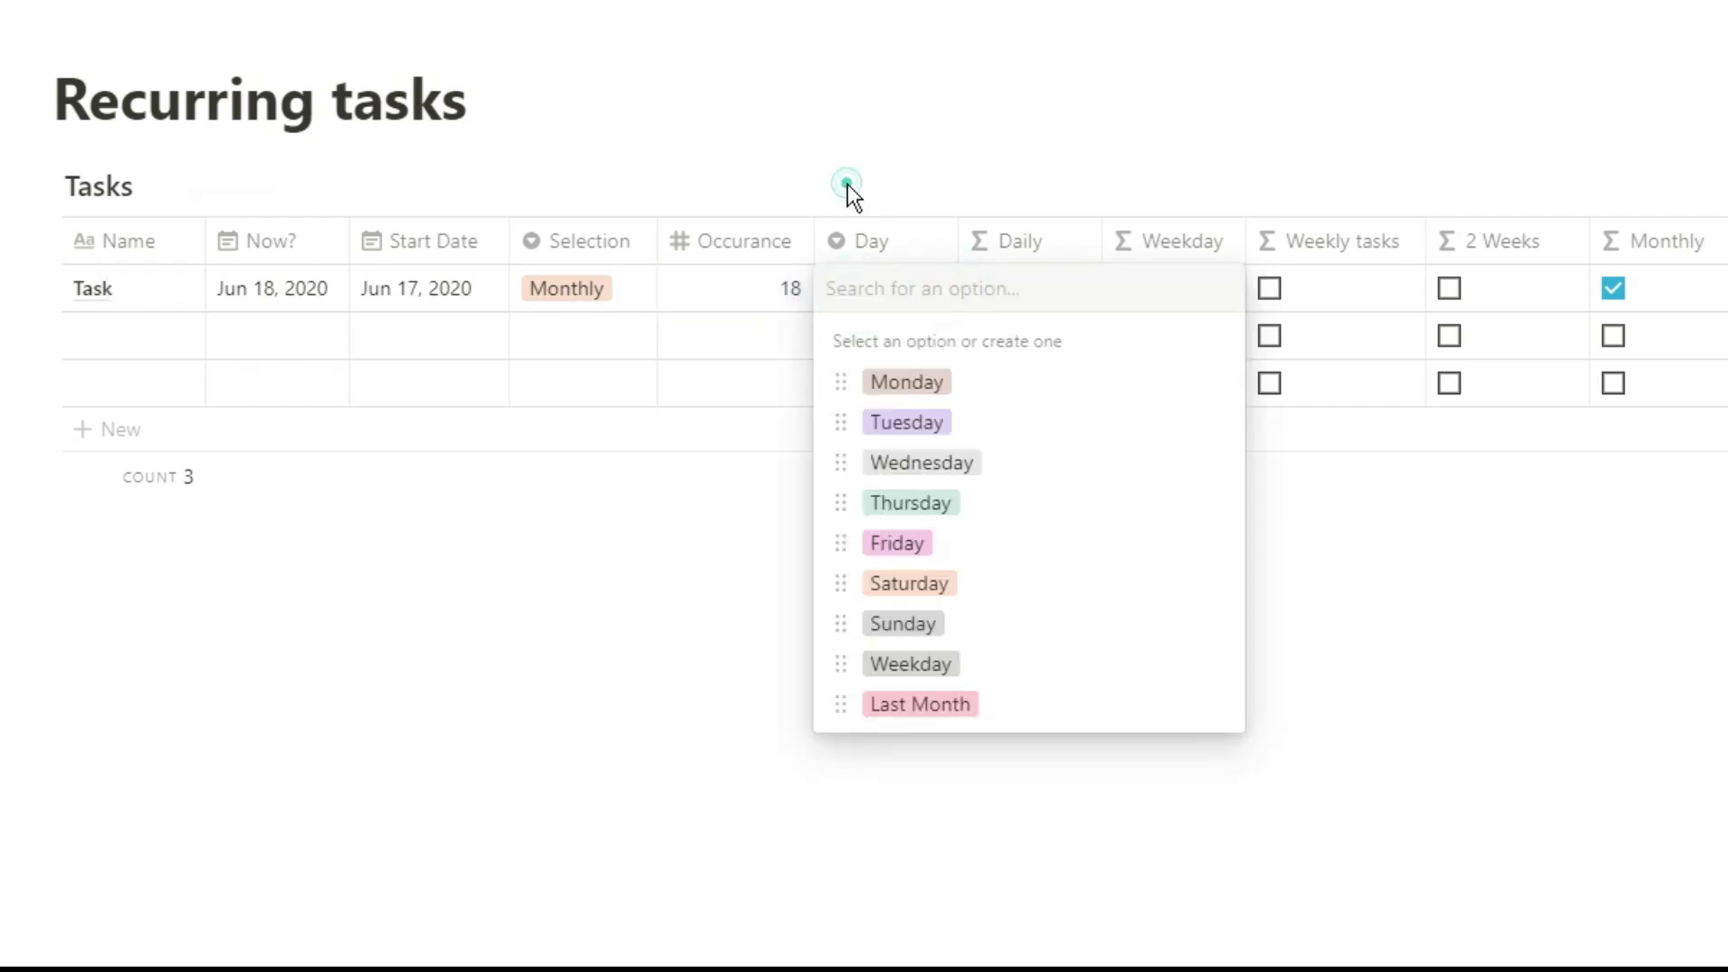
key(Escape)
Test the Monthly formula with the Now? date Jul 18, 2020, and return the date to Jun 18, 2020
click(331, 288)
click(518, 312)
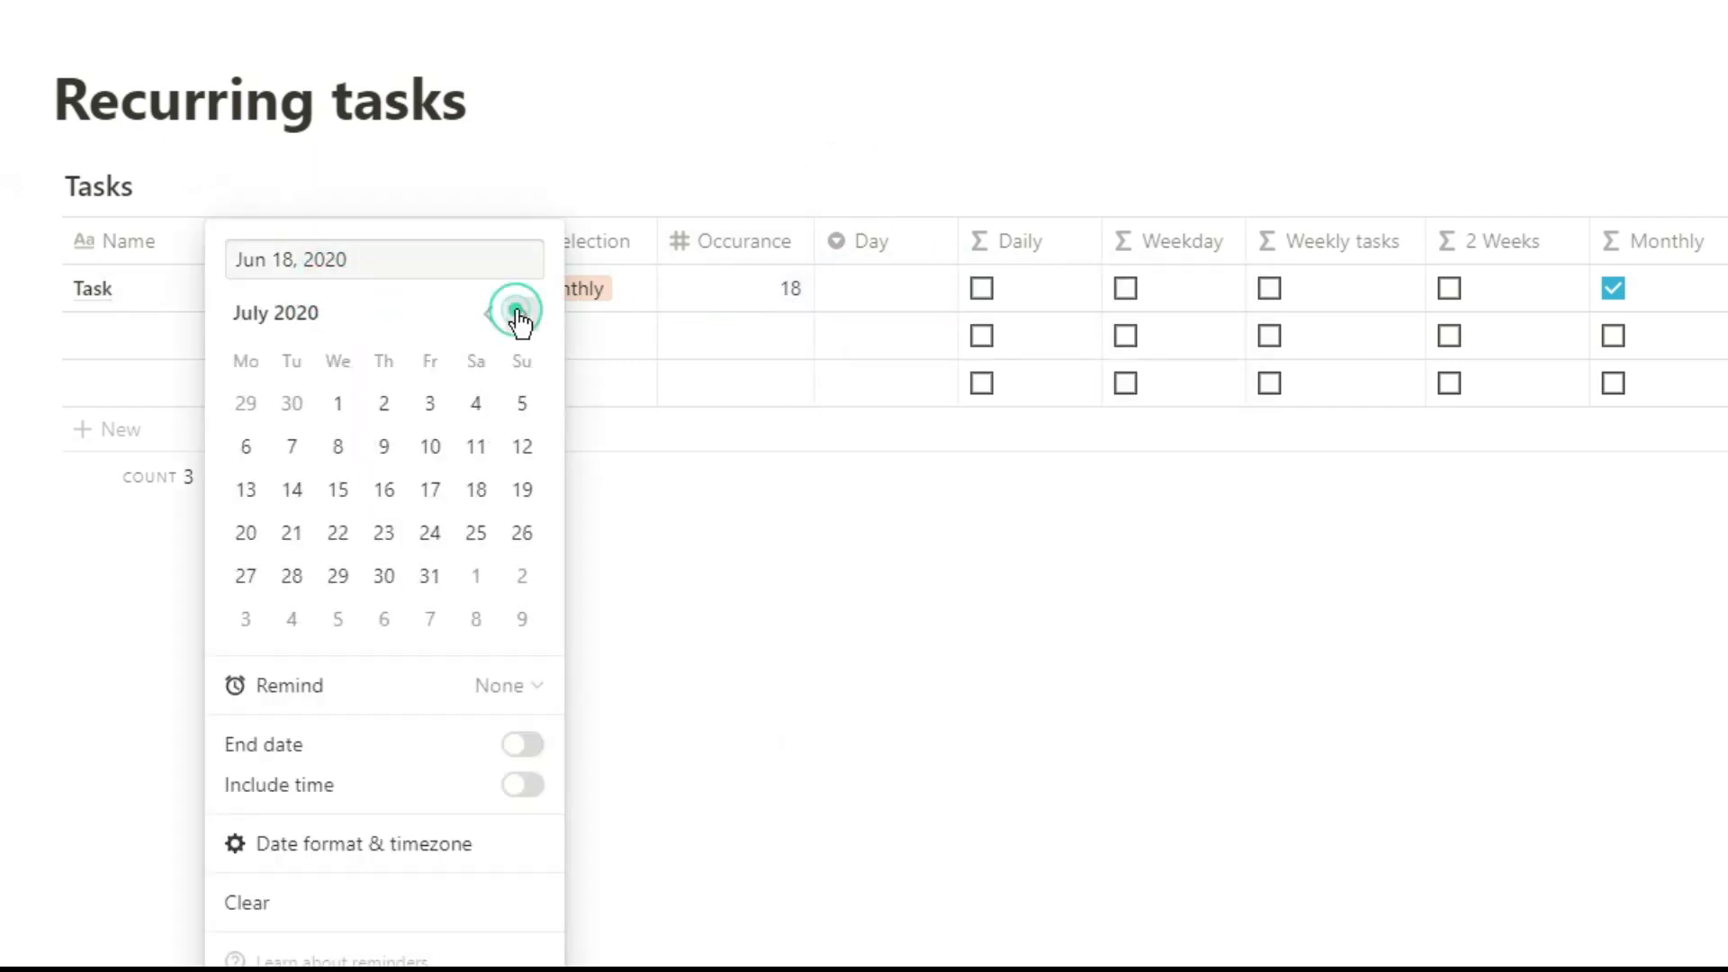
click(522, 314)
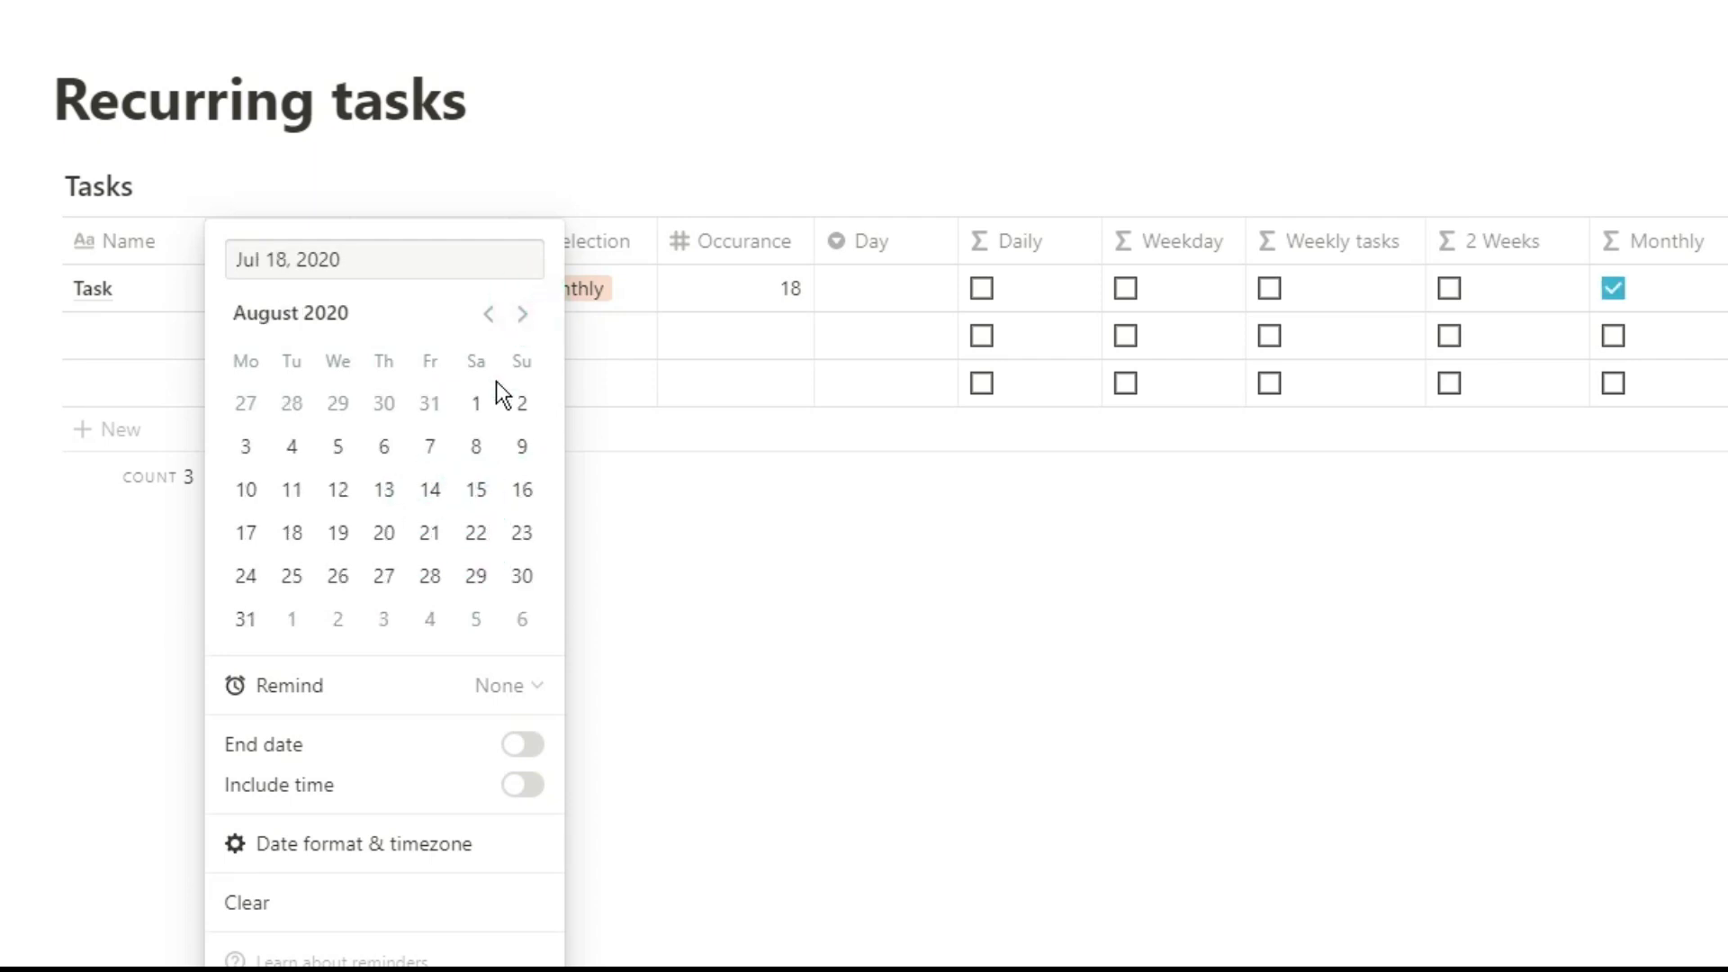
click(488, 313)
click(488, 313)
click(383, 488)
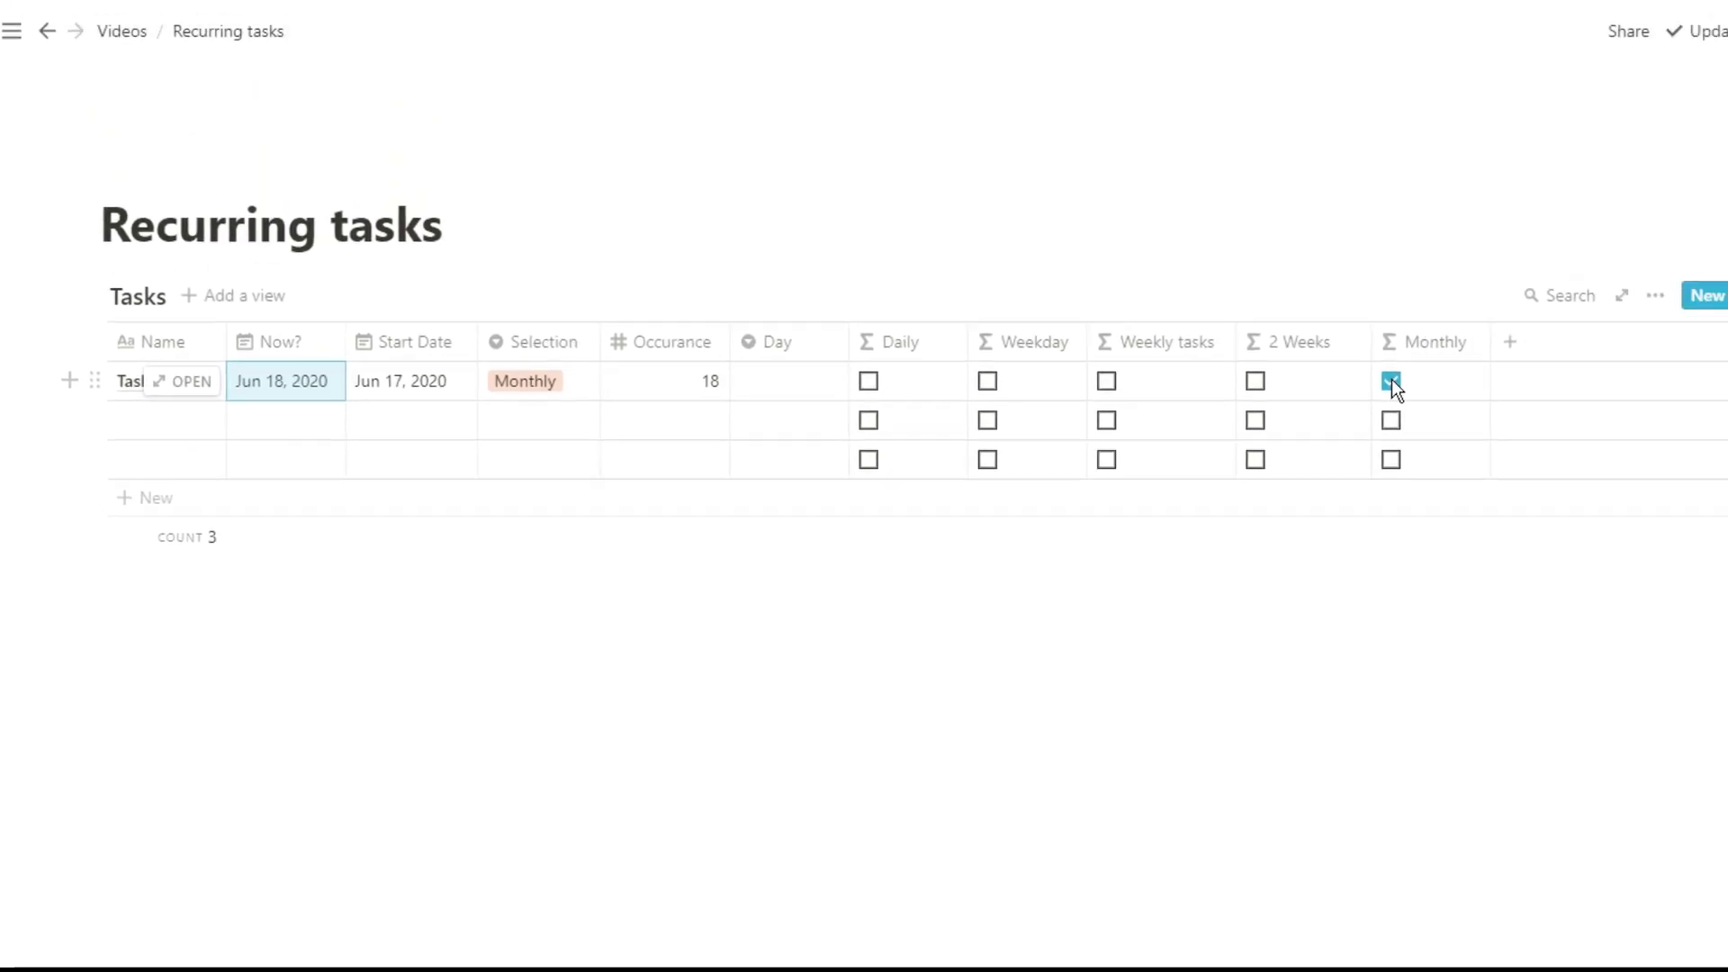
Add a formula property named Test to the Tasks table
click(1680, 273)
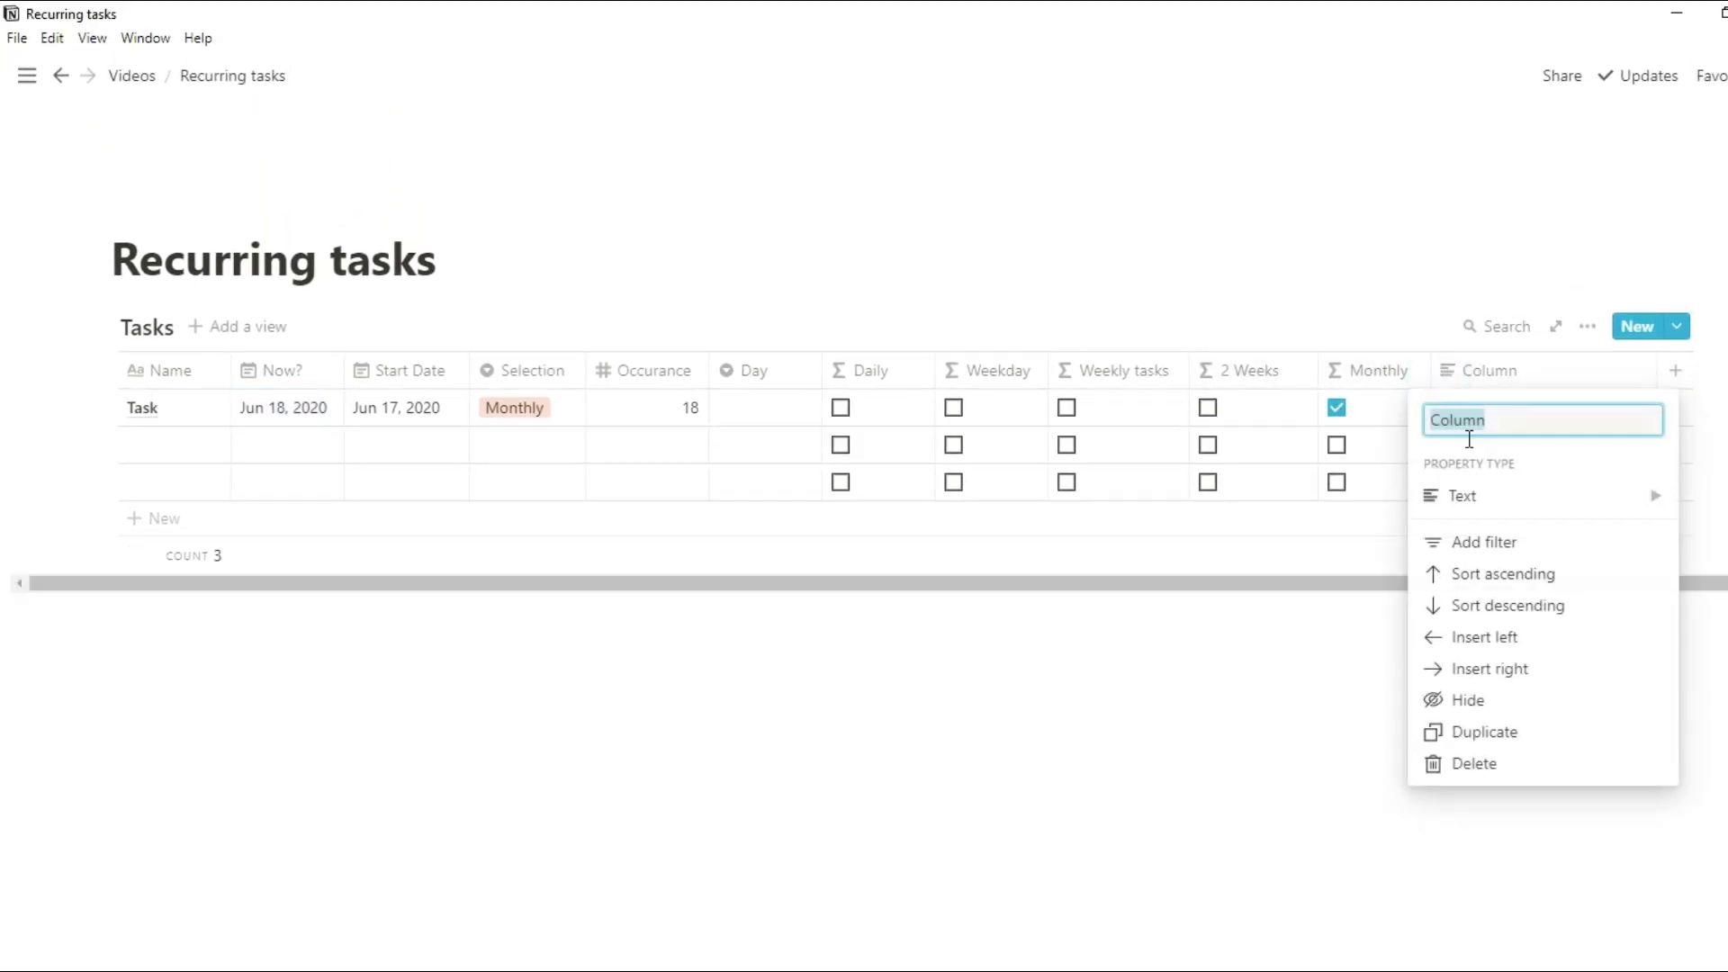
click(1481, 496)
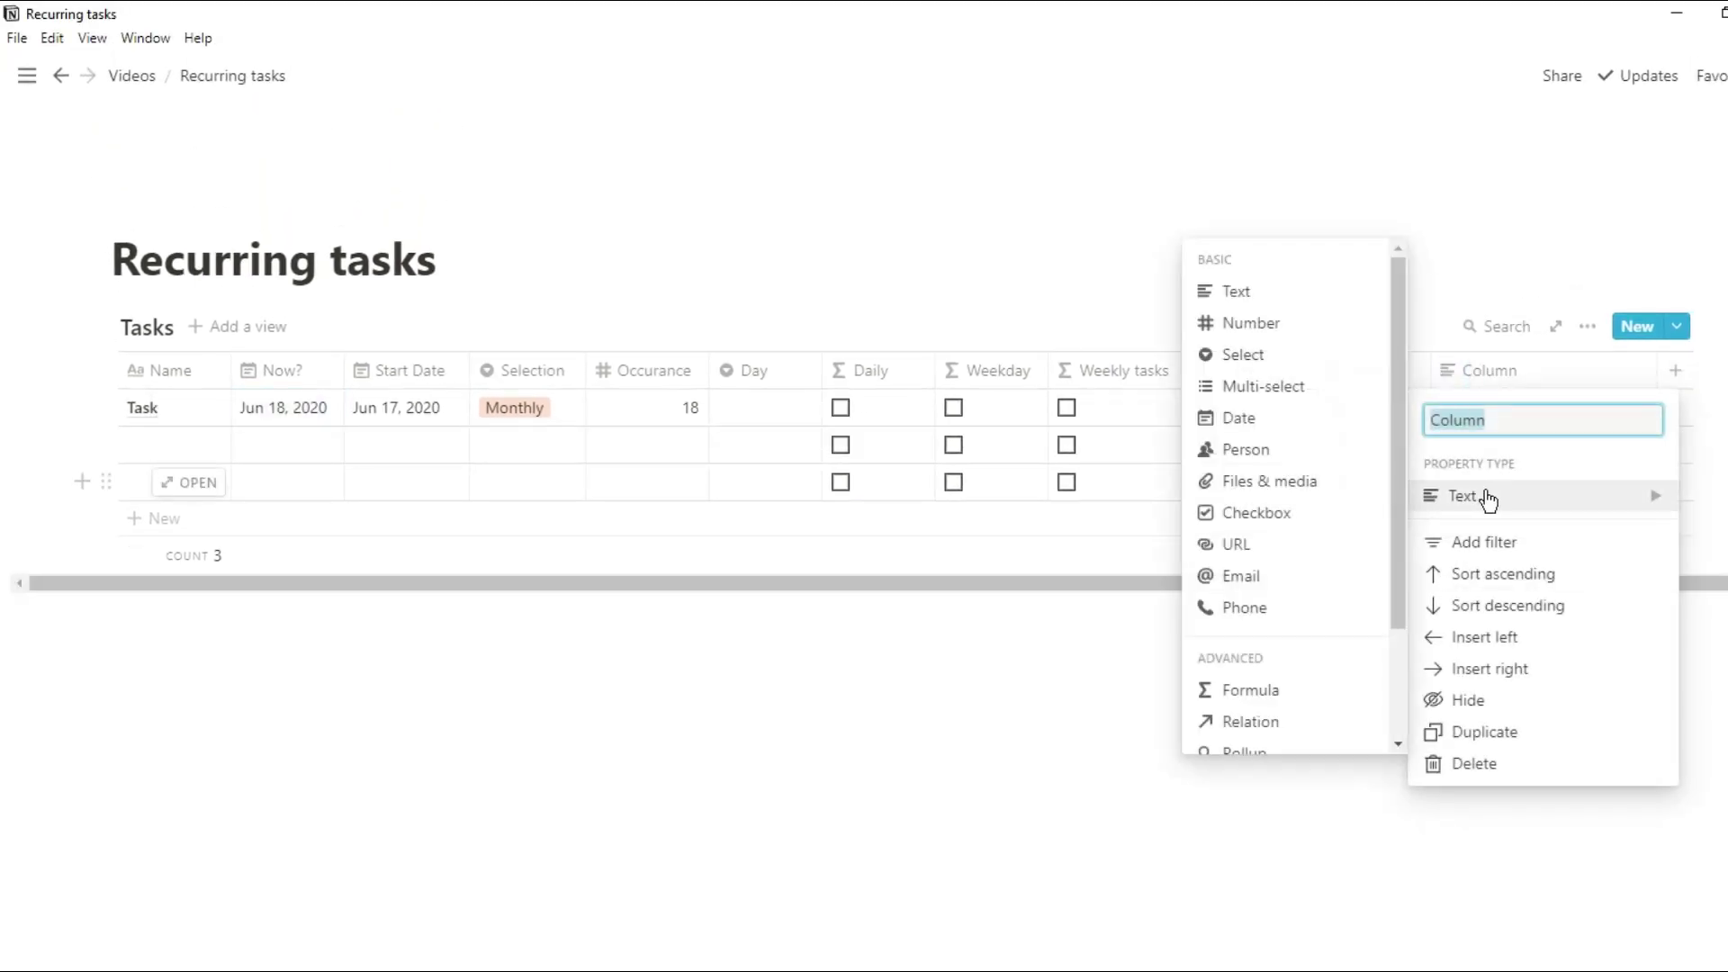
text(Tes)
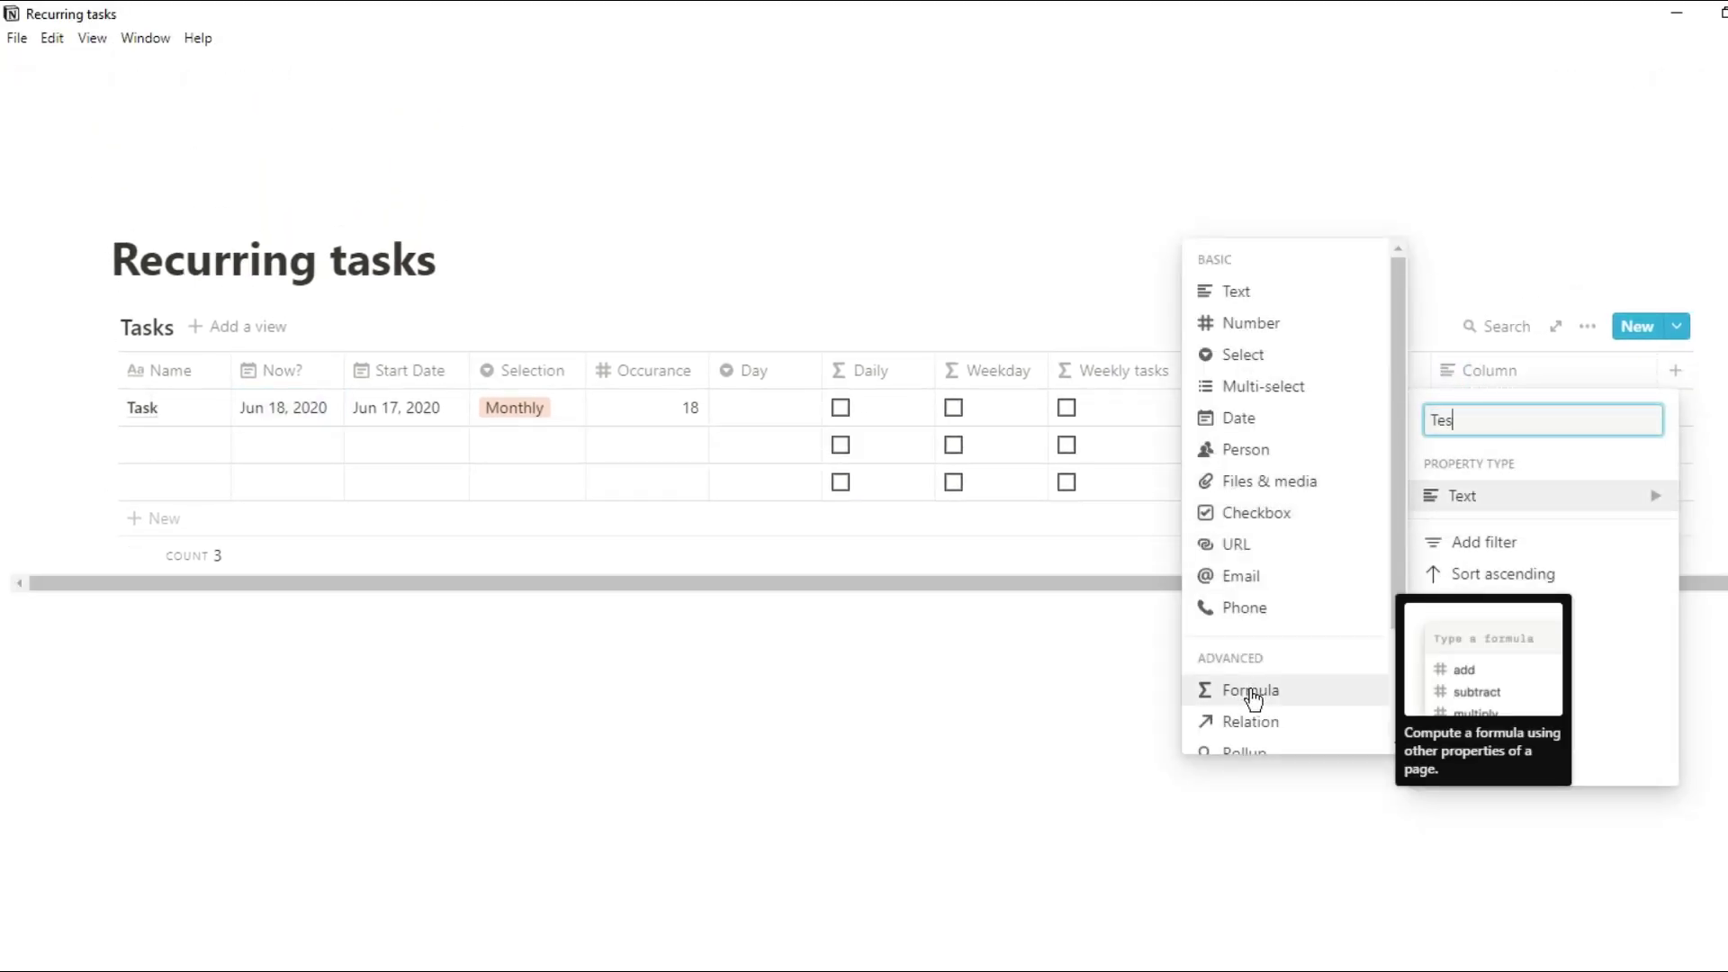
text(t)
click(1251, 690)
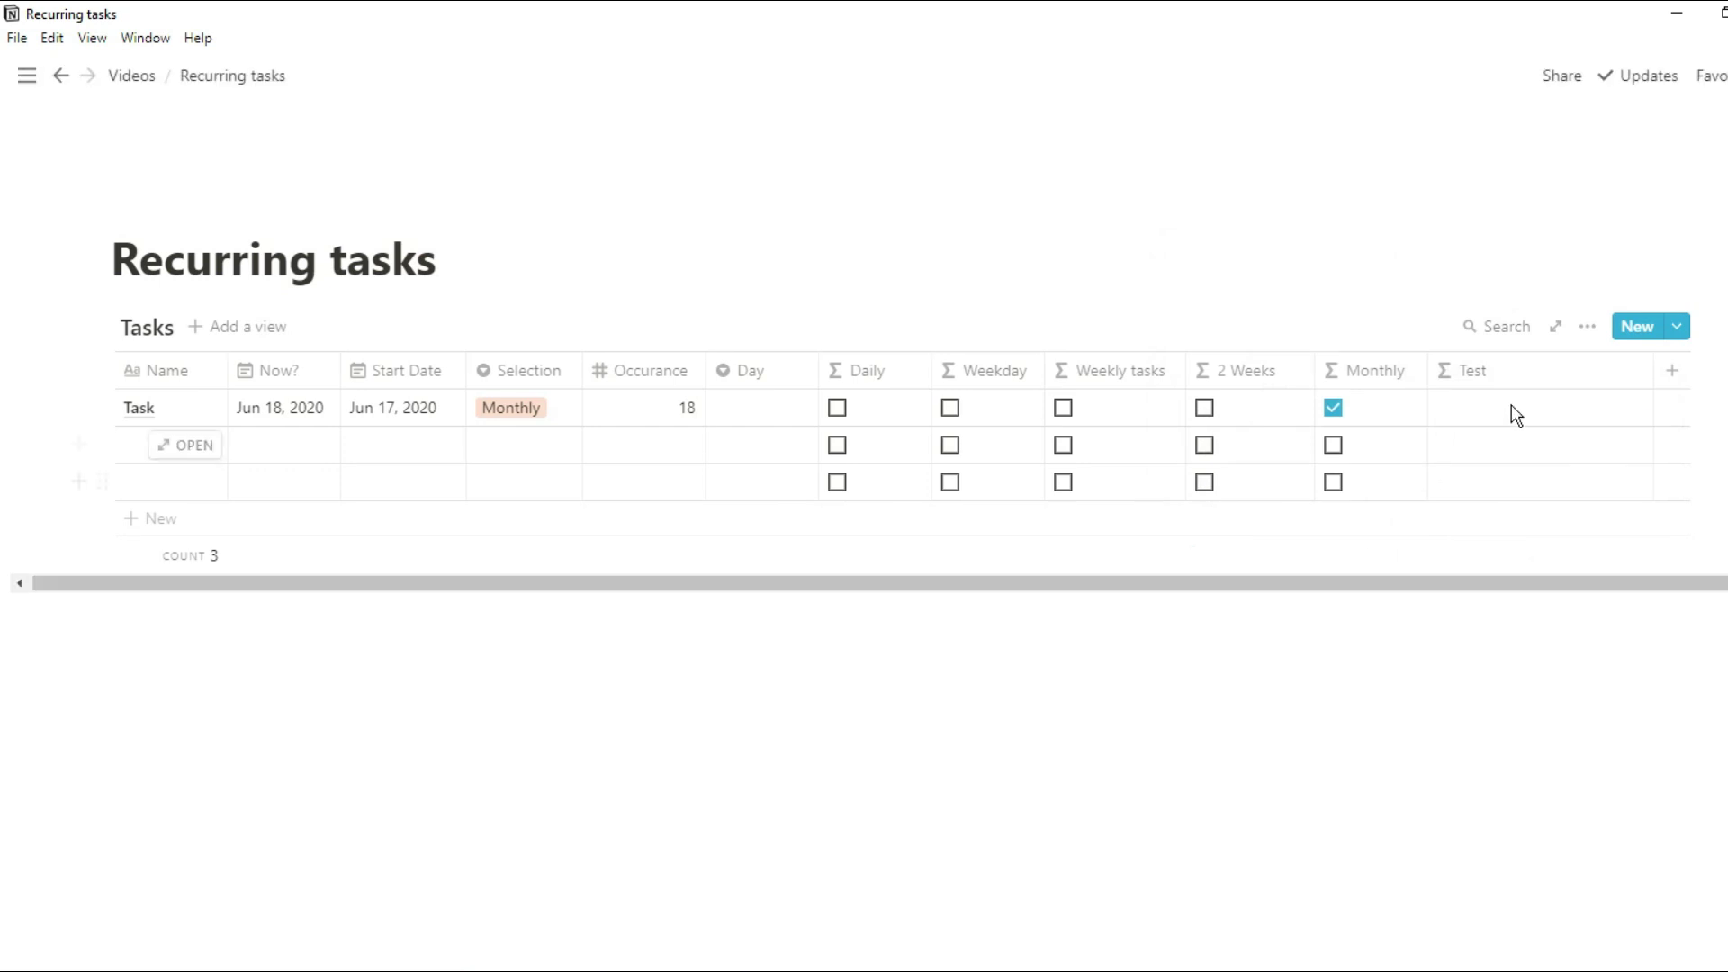
Draft the Test formula as date(prop("Now?")) <= 7,formatDate(prop("Now?"),"dddd")==prop("Day")
click(1532, 416)
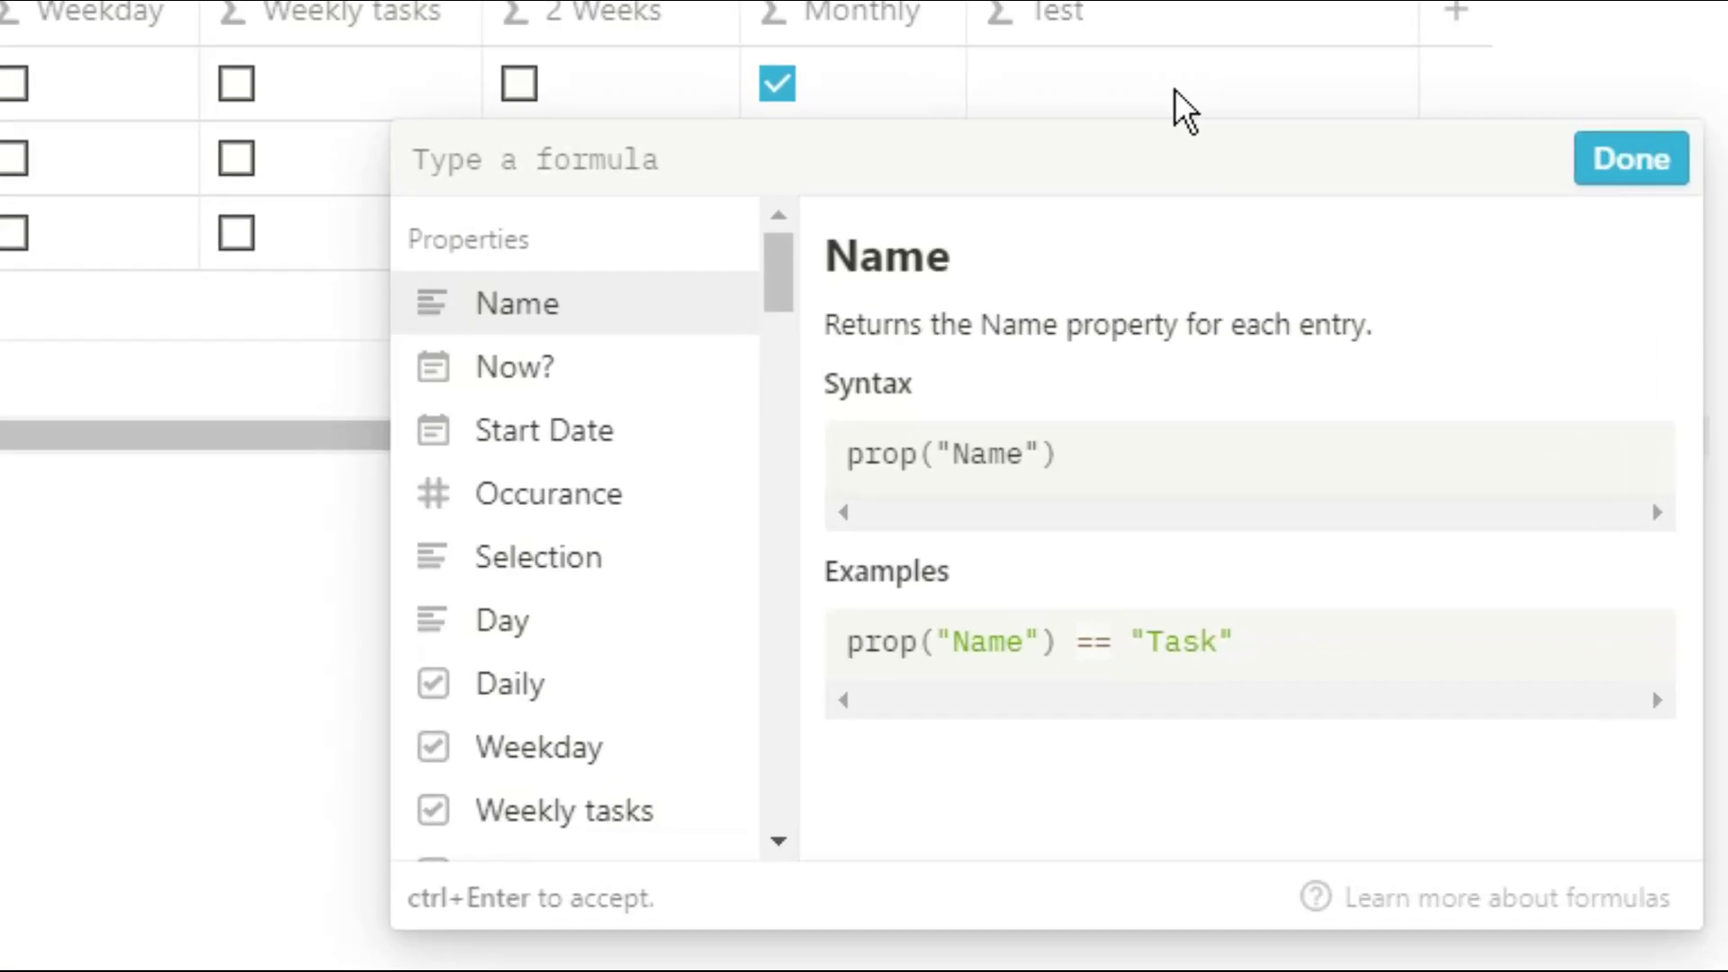
text(date()
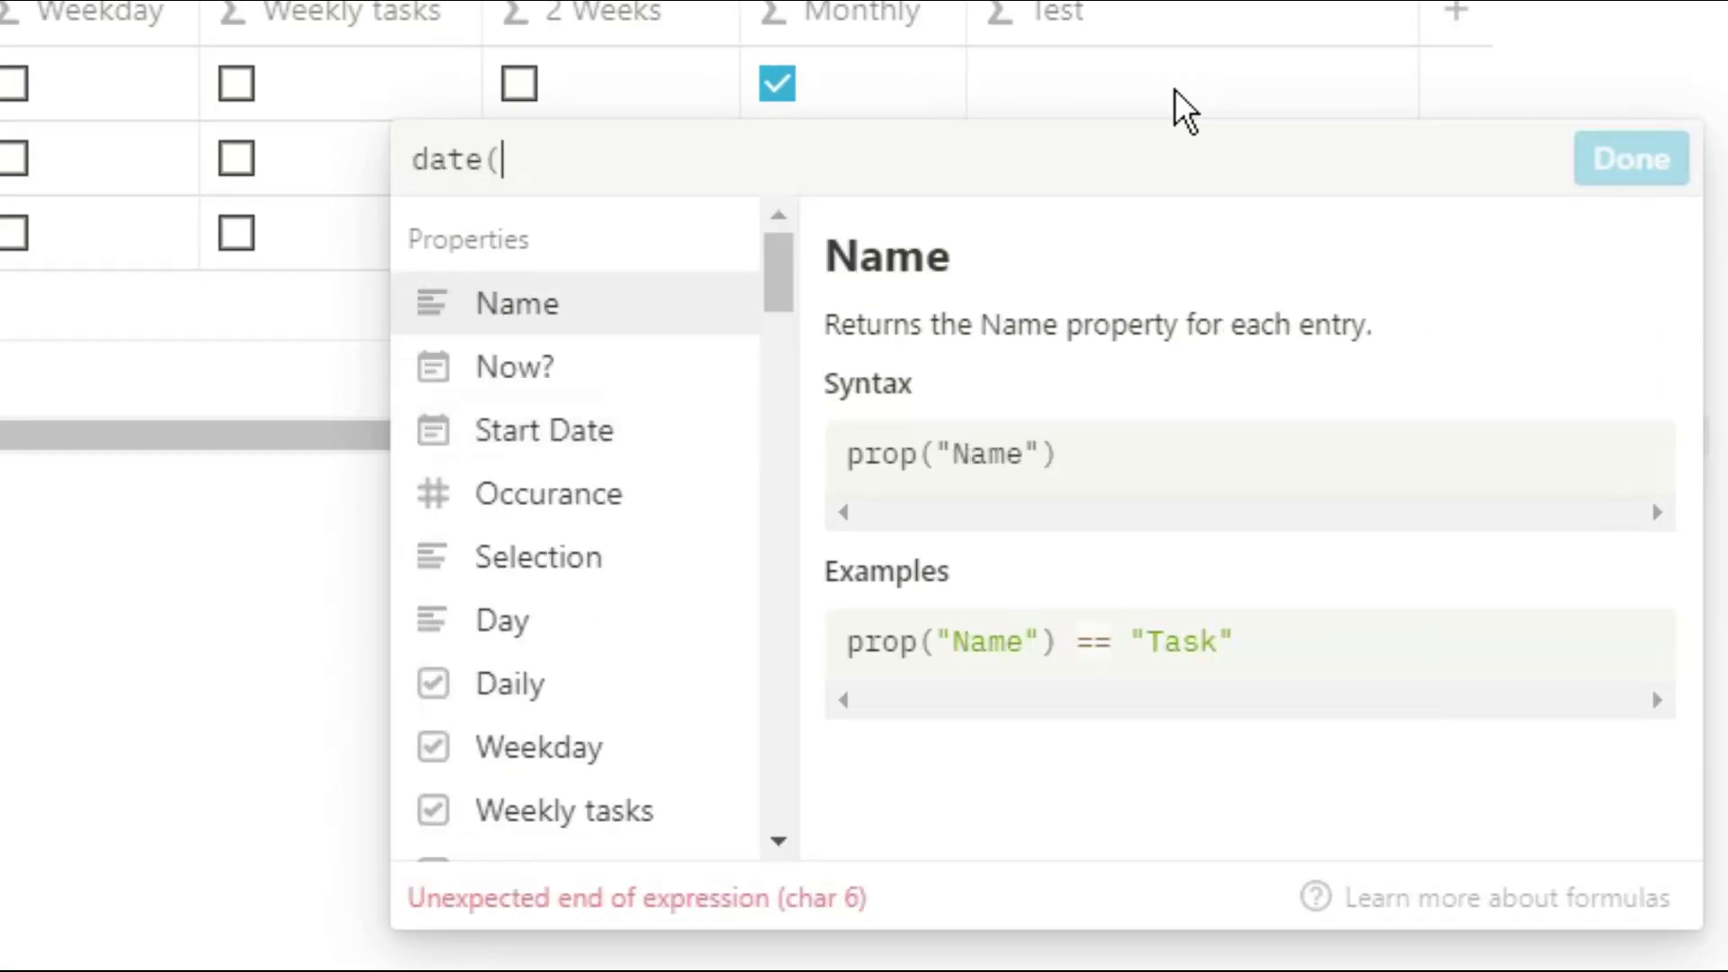
click(565, 382)
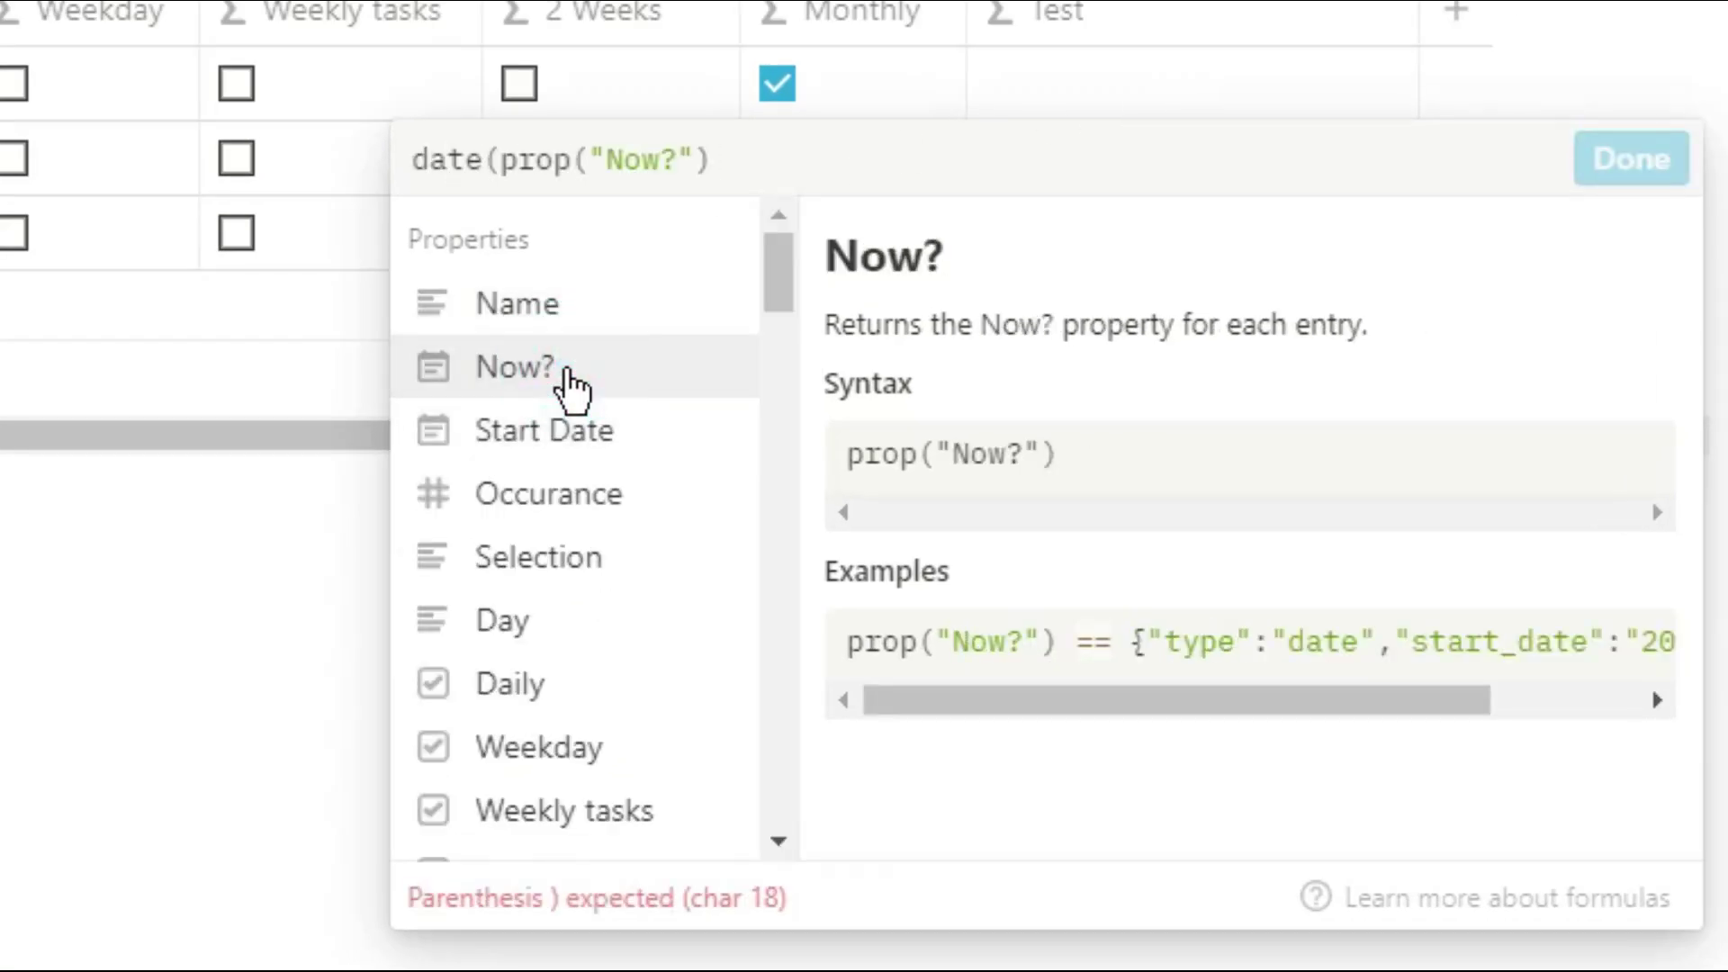
text() )
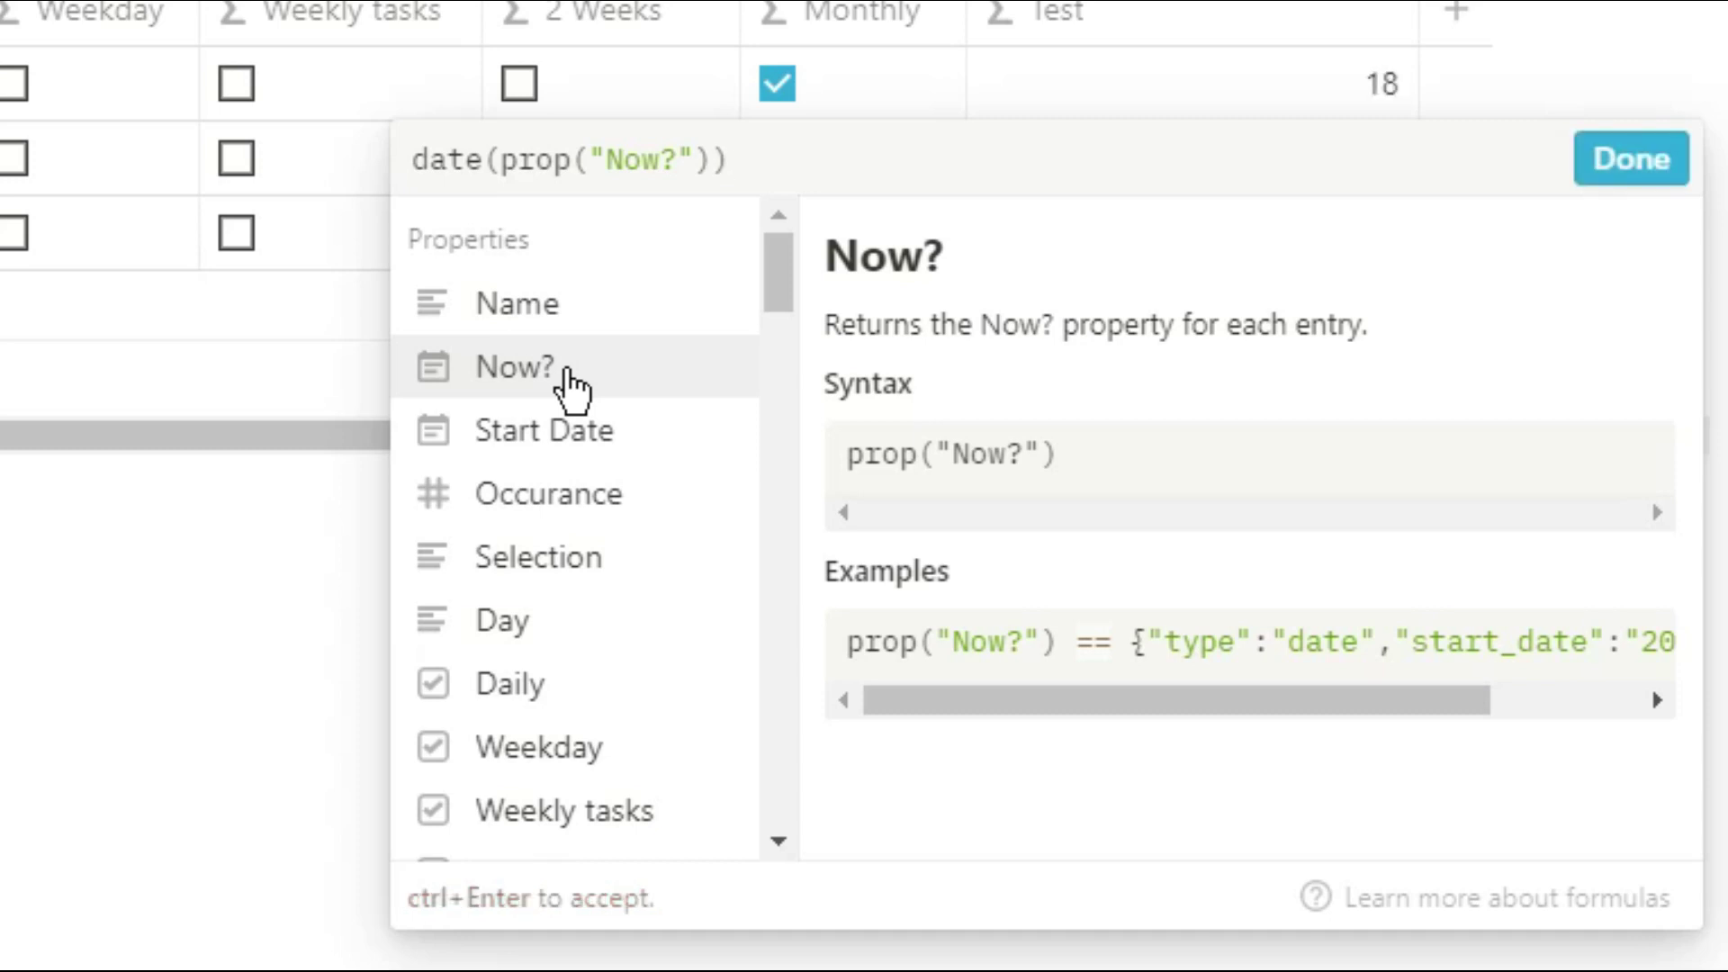
text(<)
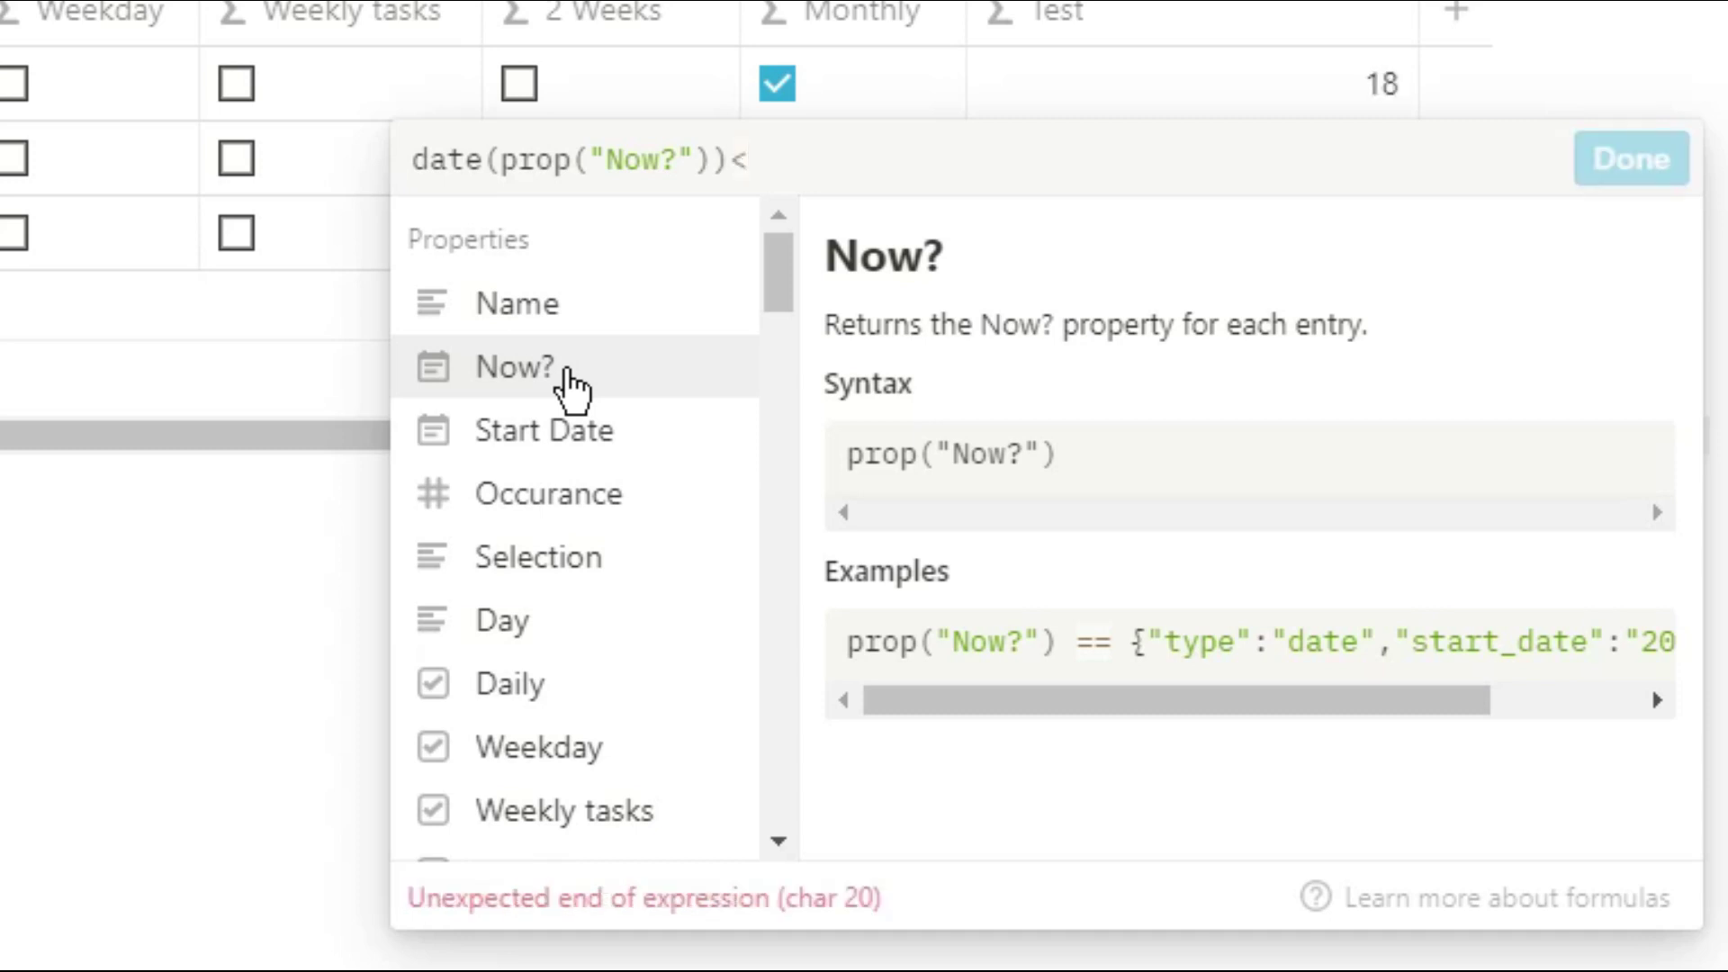
text(= 7,formatDate)
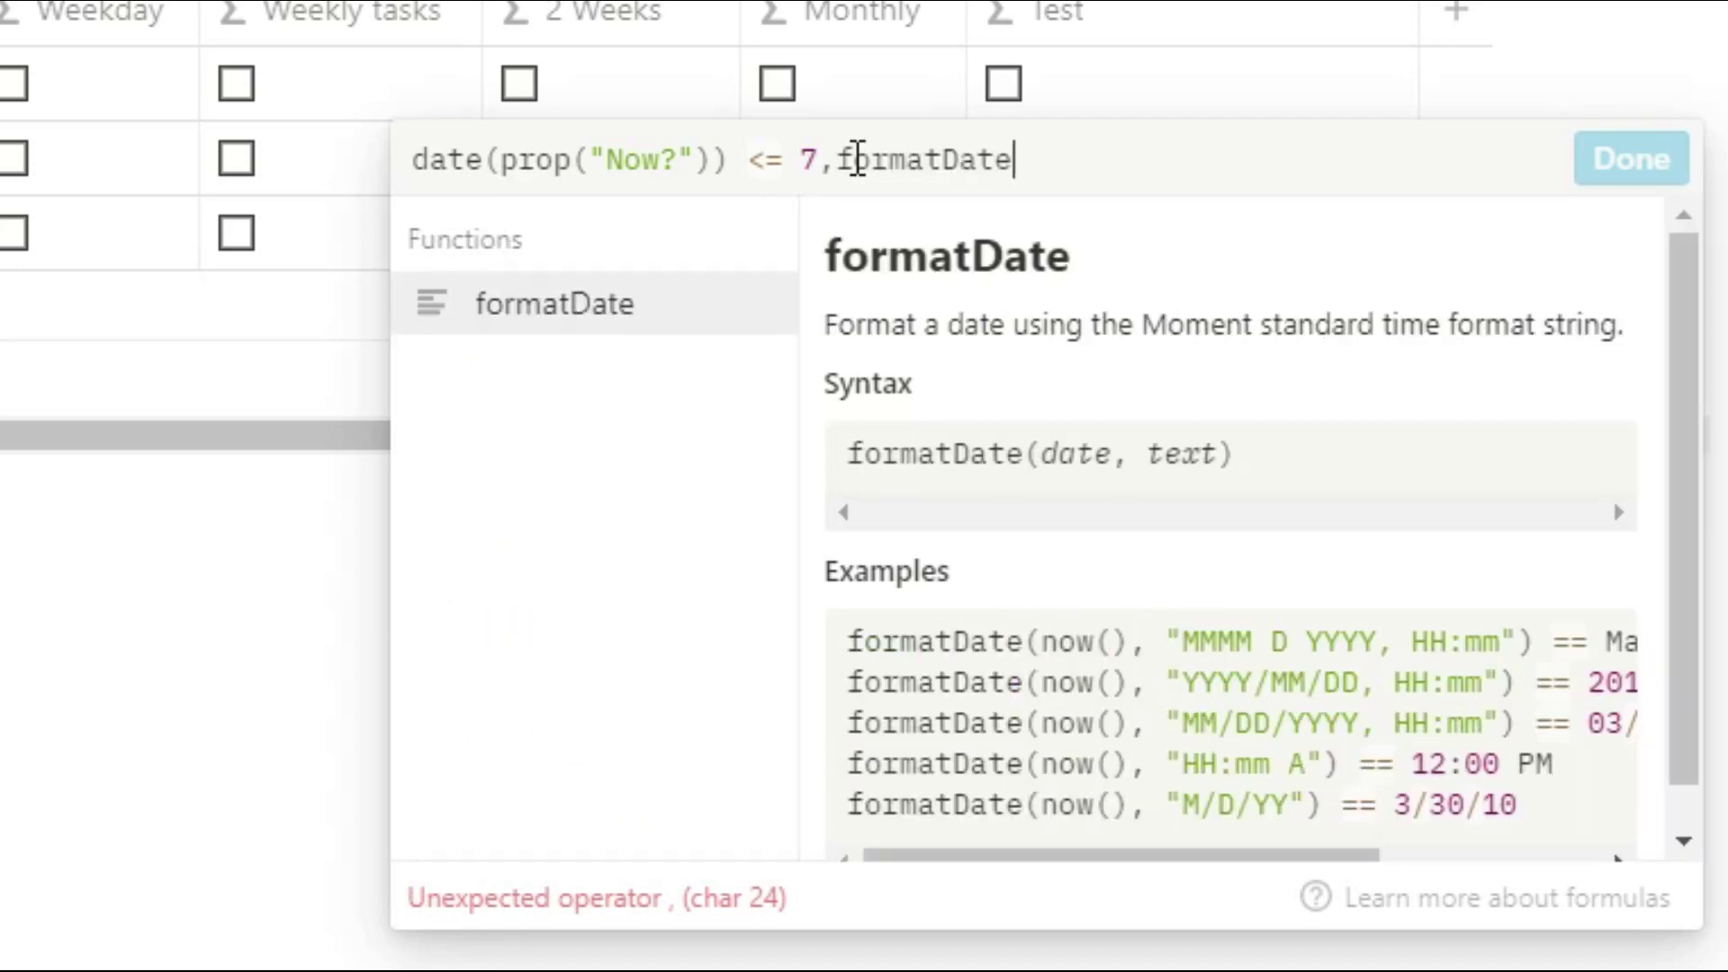
text(()
click(531, 403)
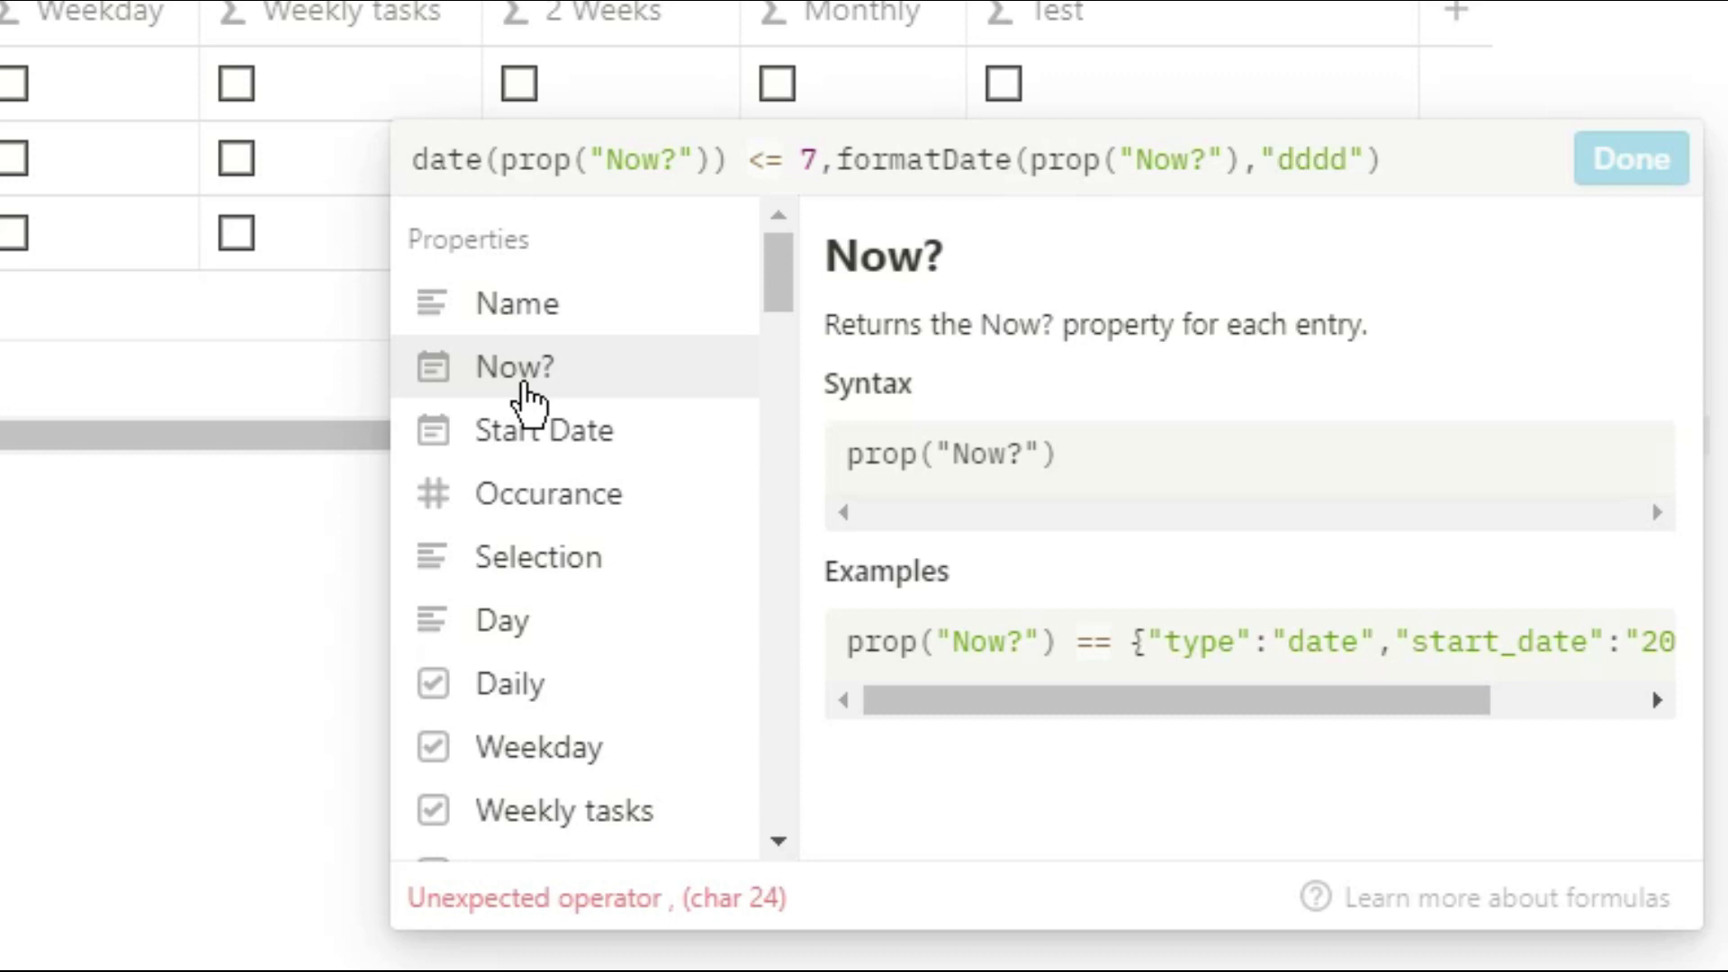
text(,"dddd")==)
click(540, 635)
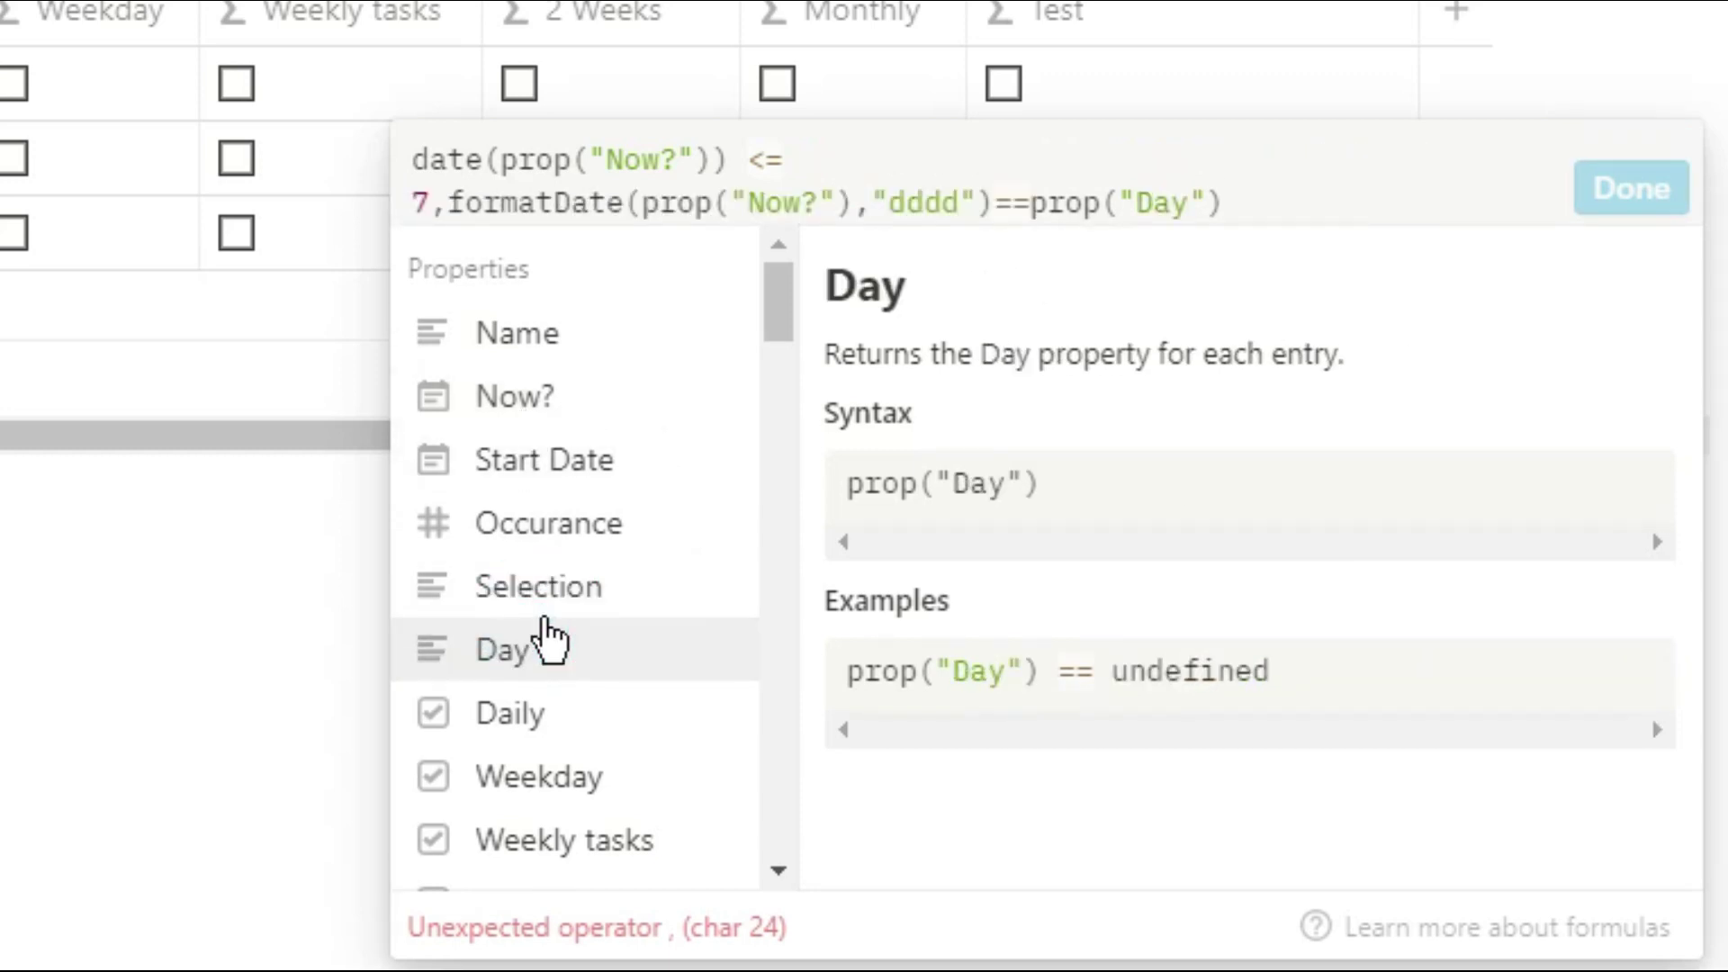
Make the Test formula conditional by replacing the comma after 7 with ? and appending :false, and save it
click(450, 205)
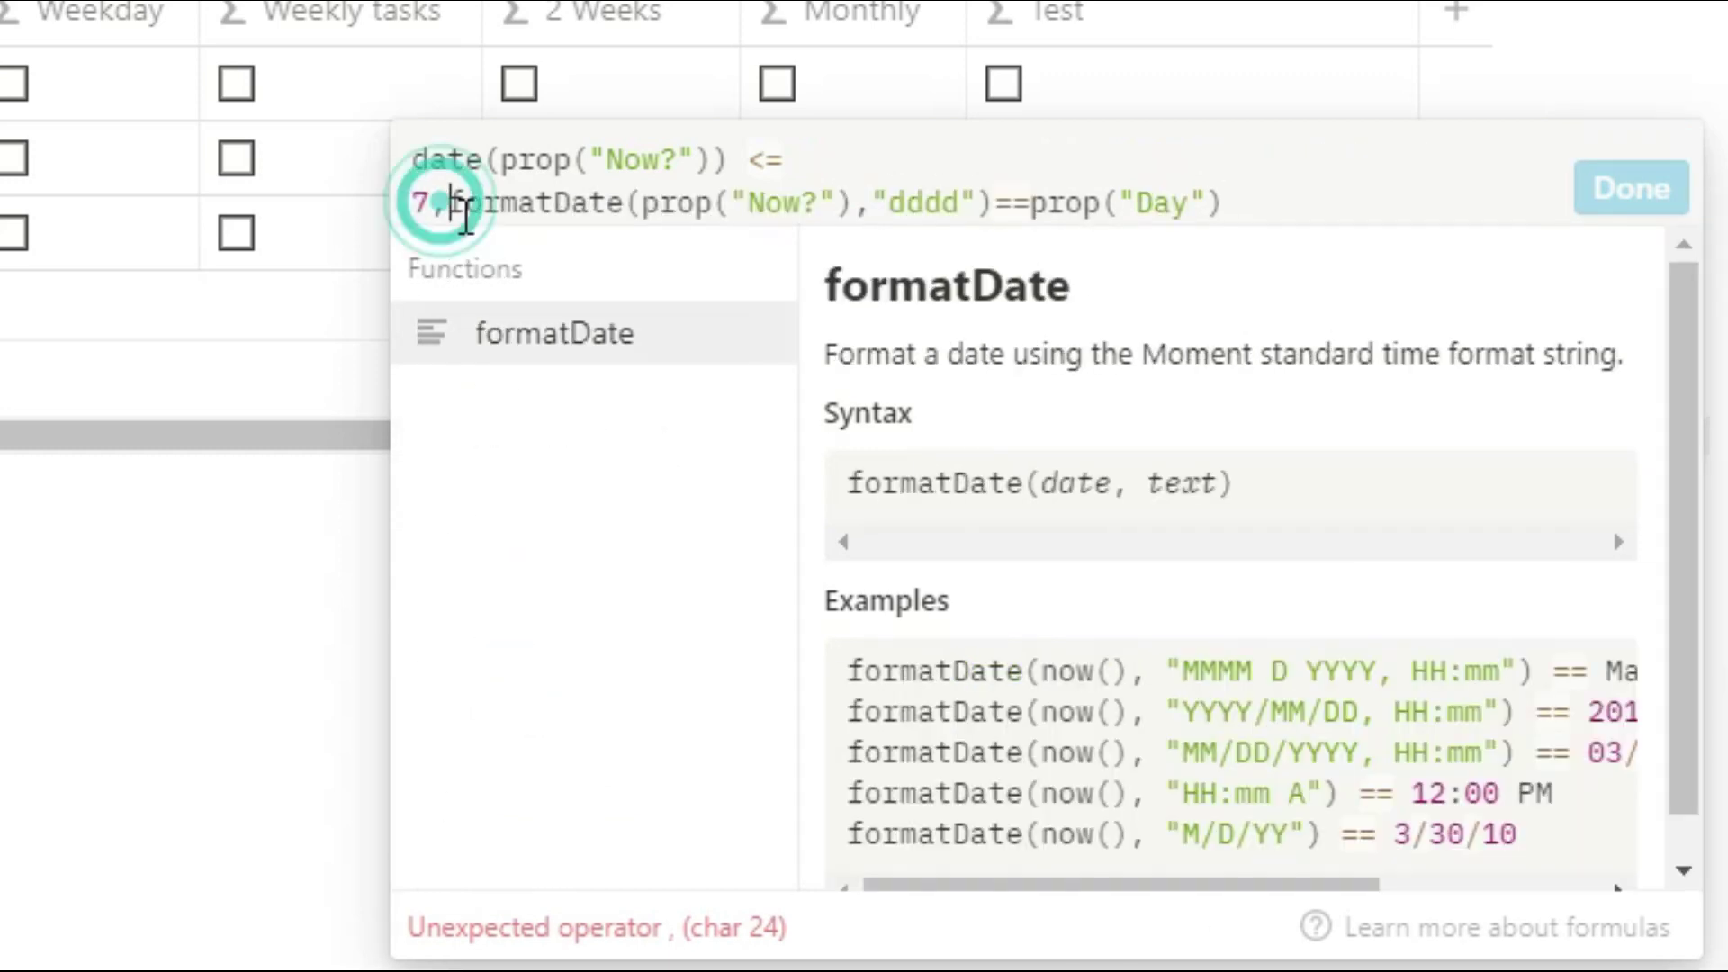
key(BackSpace)
text(?)
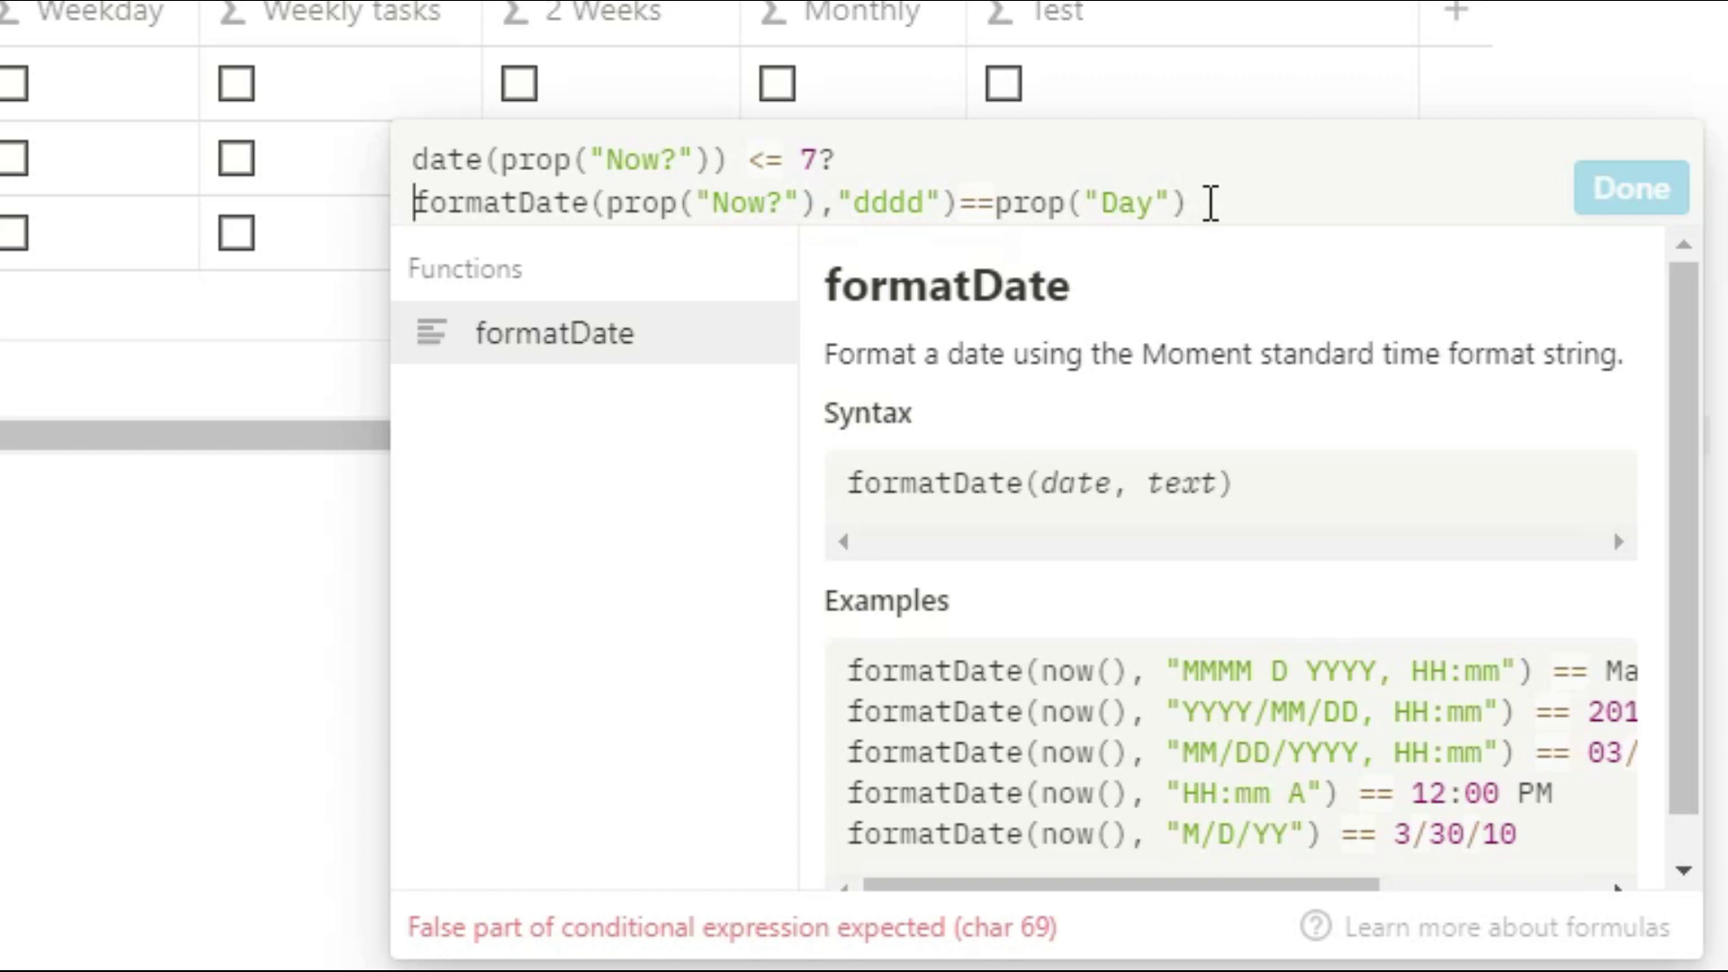
click(1206, 205)
text(:false)
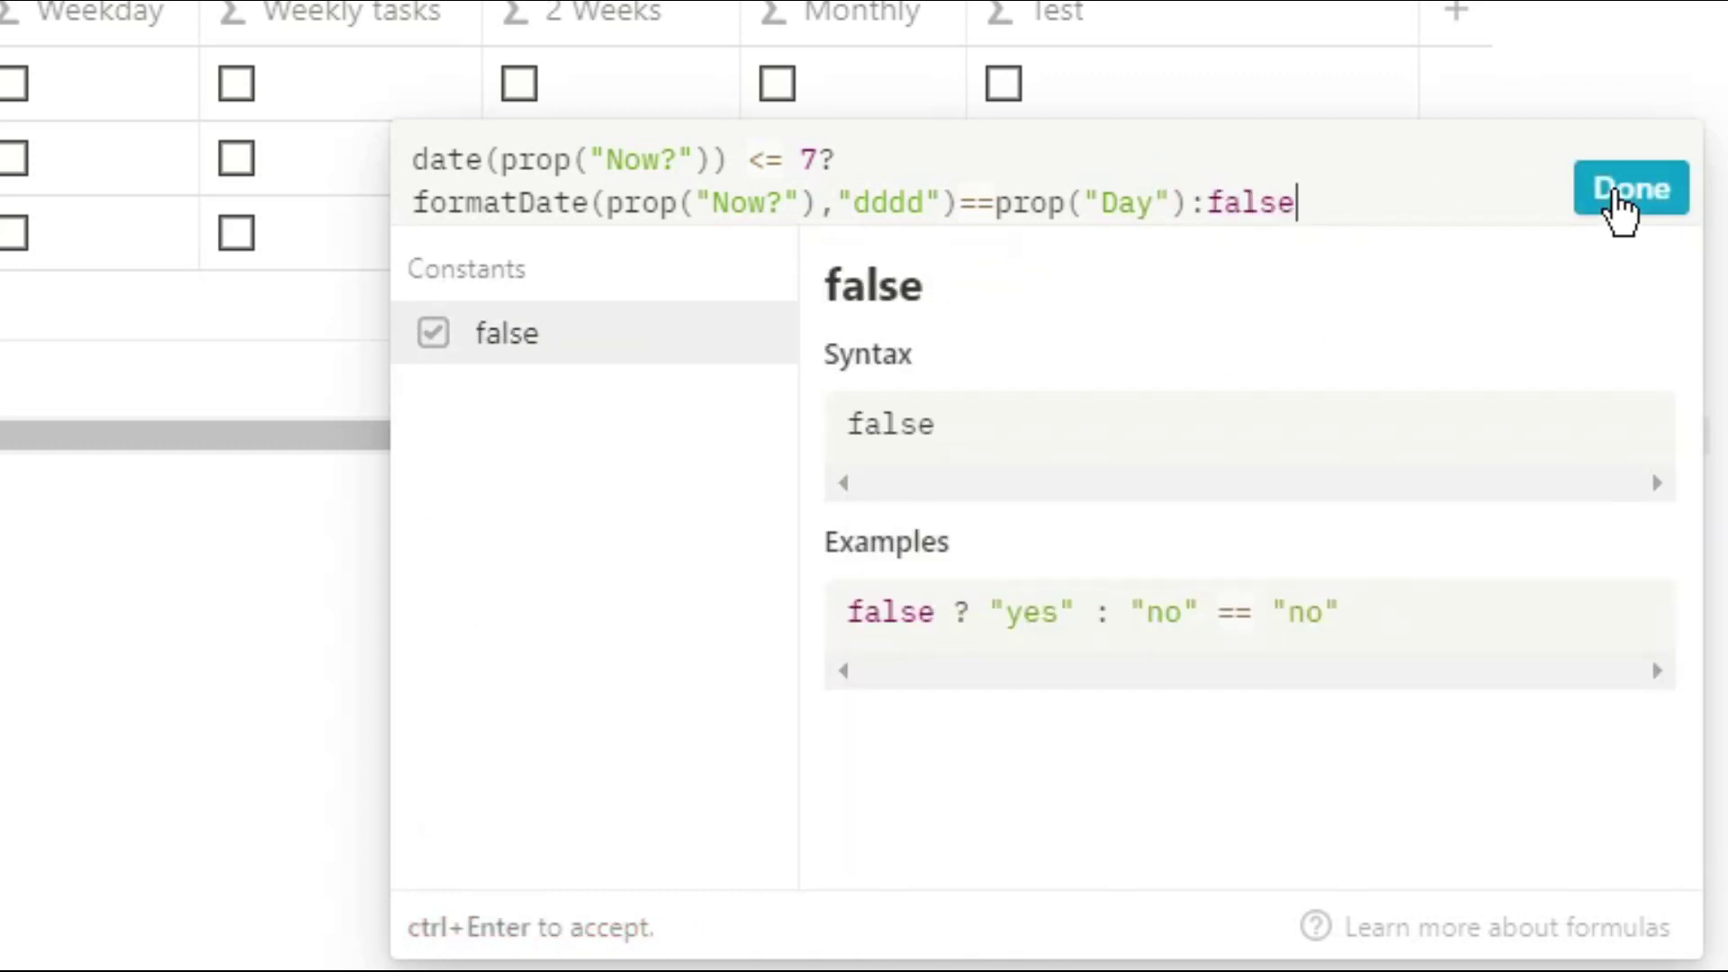
click(1625, 190)
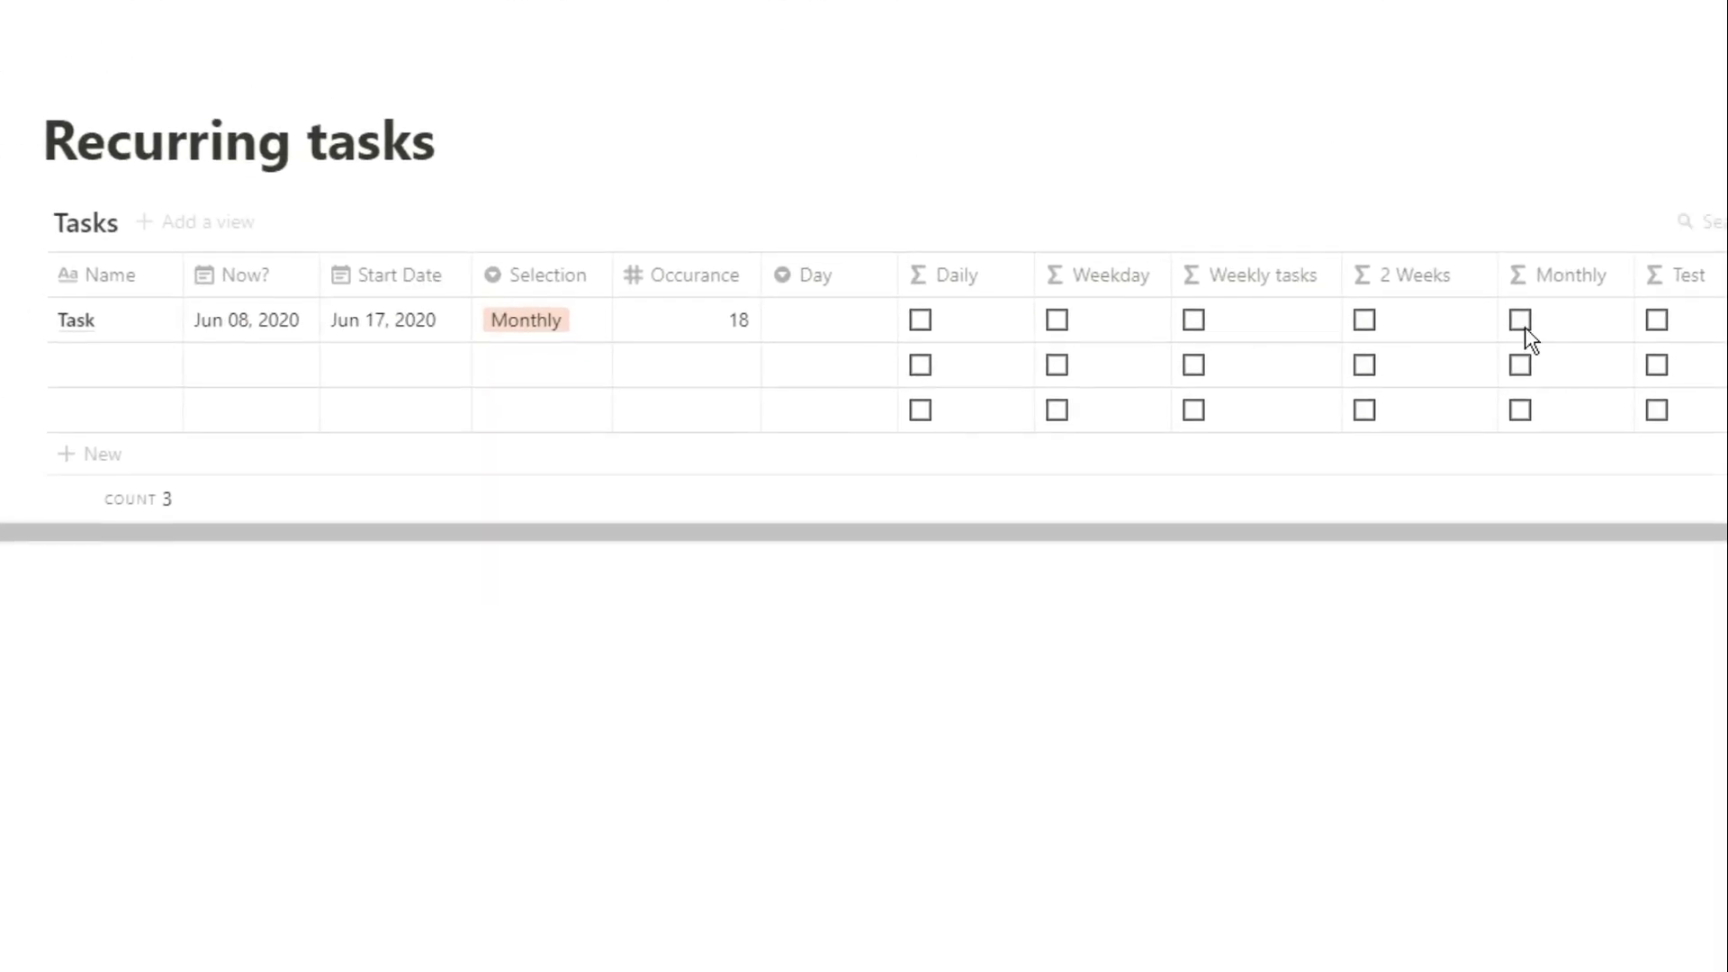
Set the Task row's Day to Monday and test the Test formula with the Now? dates Jun 1 and Jun 2, 2020
click(797, 322)
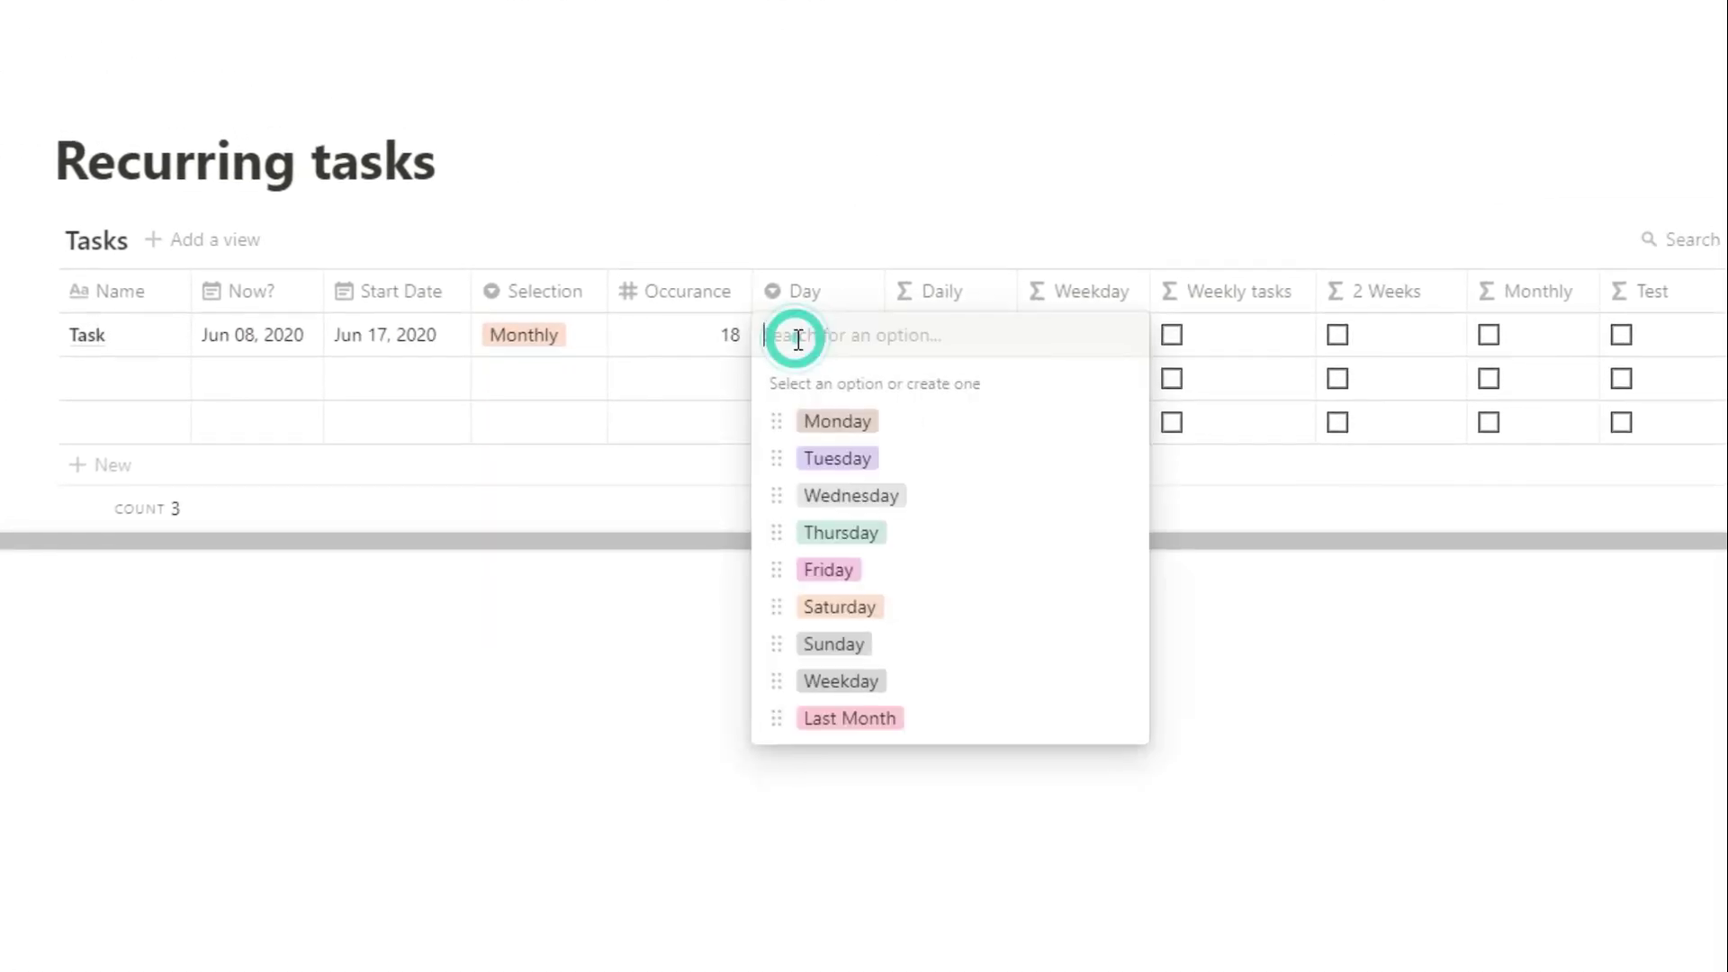
click(838, 430)
click(284, 342)
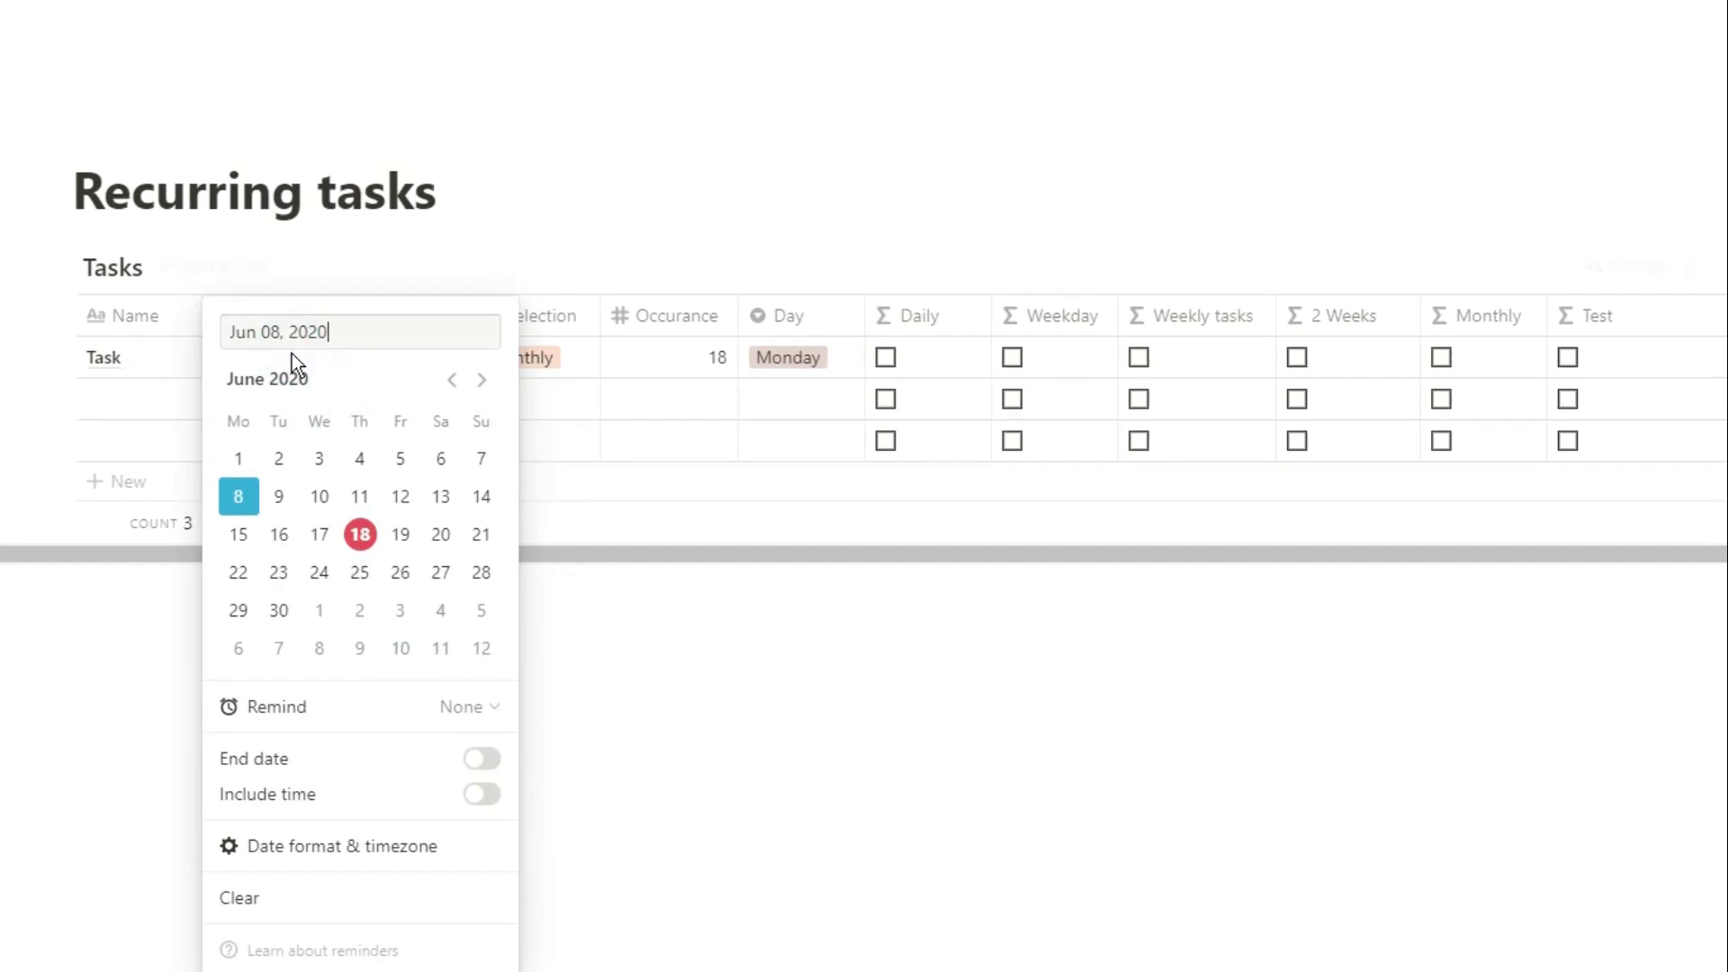
click(239, 458)
click(279, 458)
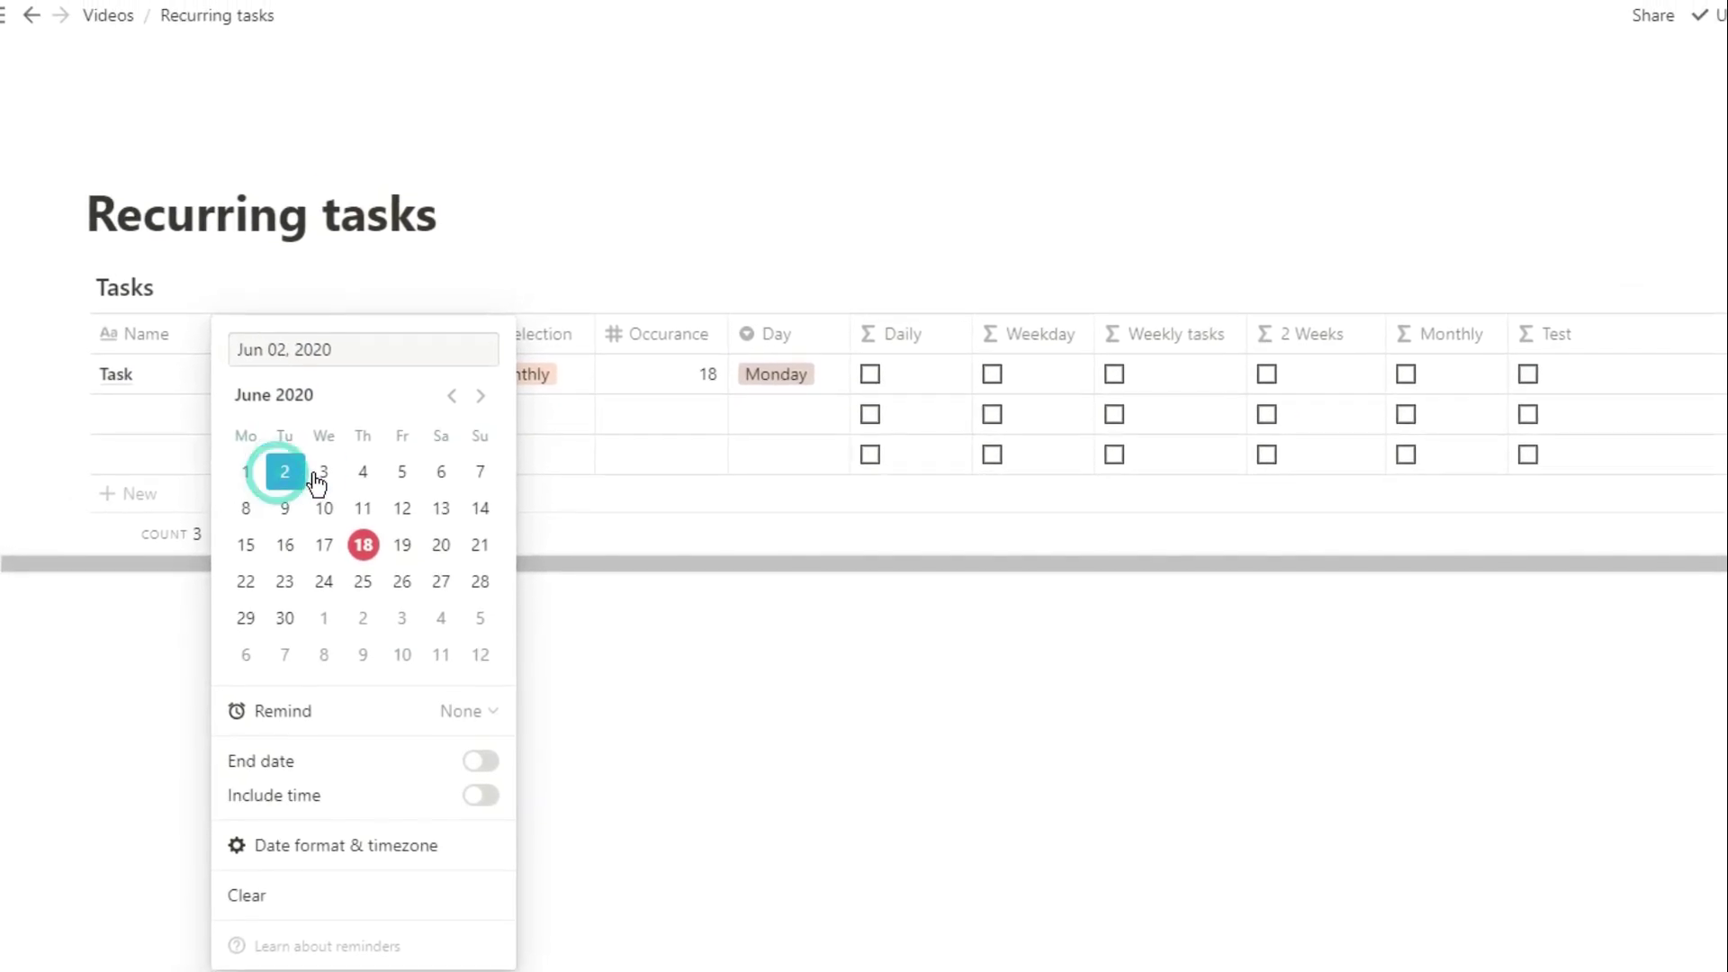
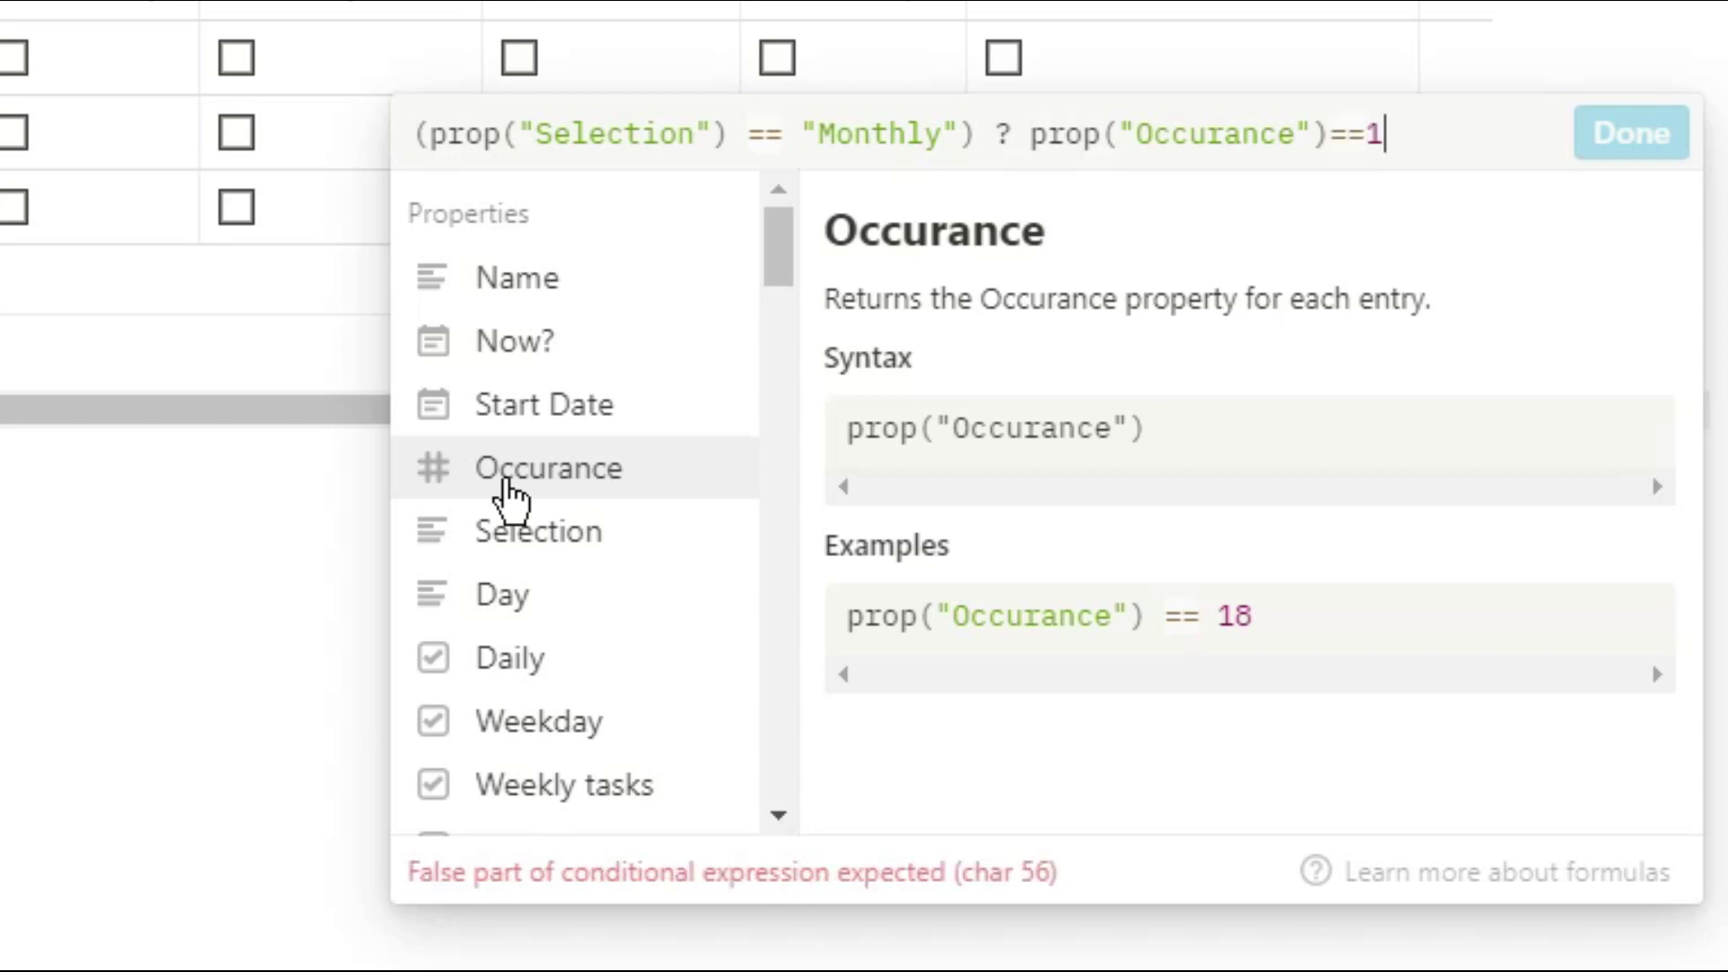
Extend the Monthly formula after prop("Occurance")==1 with ?date(prop("Now?"))<=7,formatDate(prop("Now?"),"dddd")==prop("Day"))
text(?)
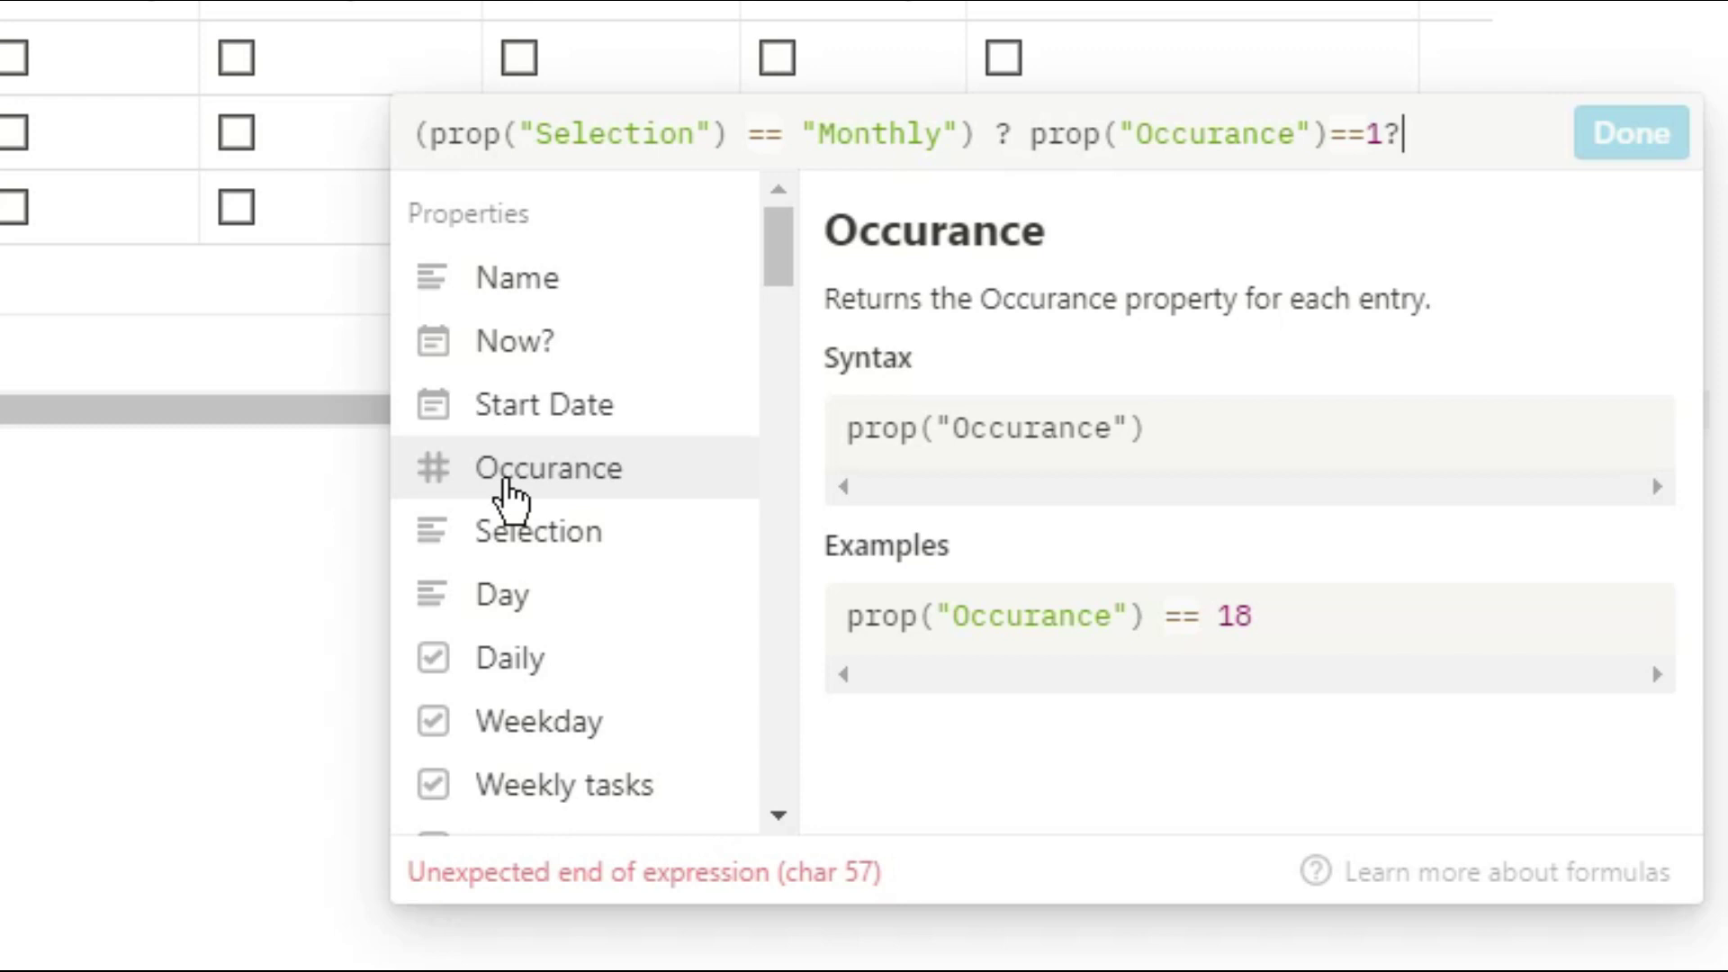
text(date)
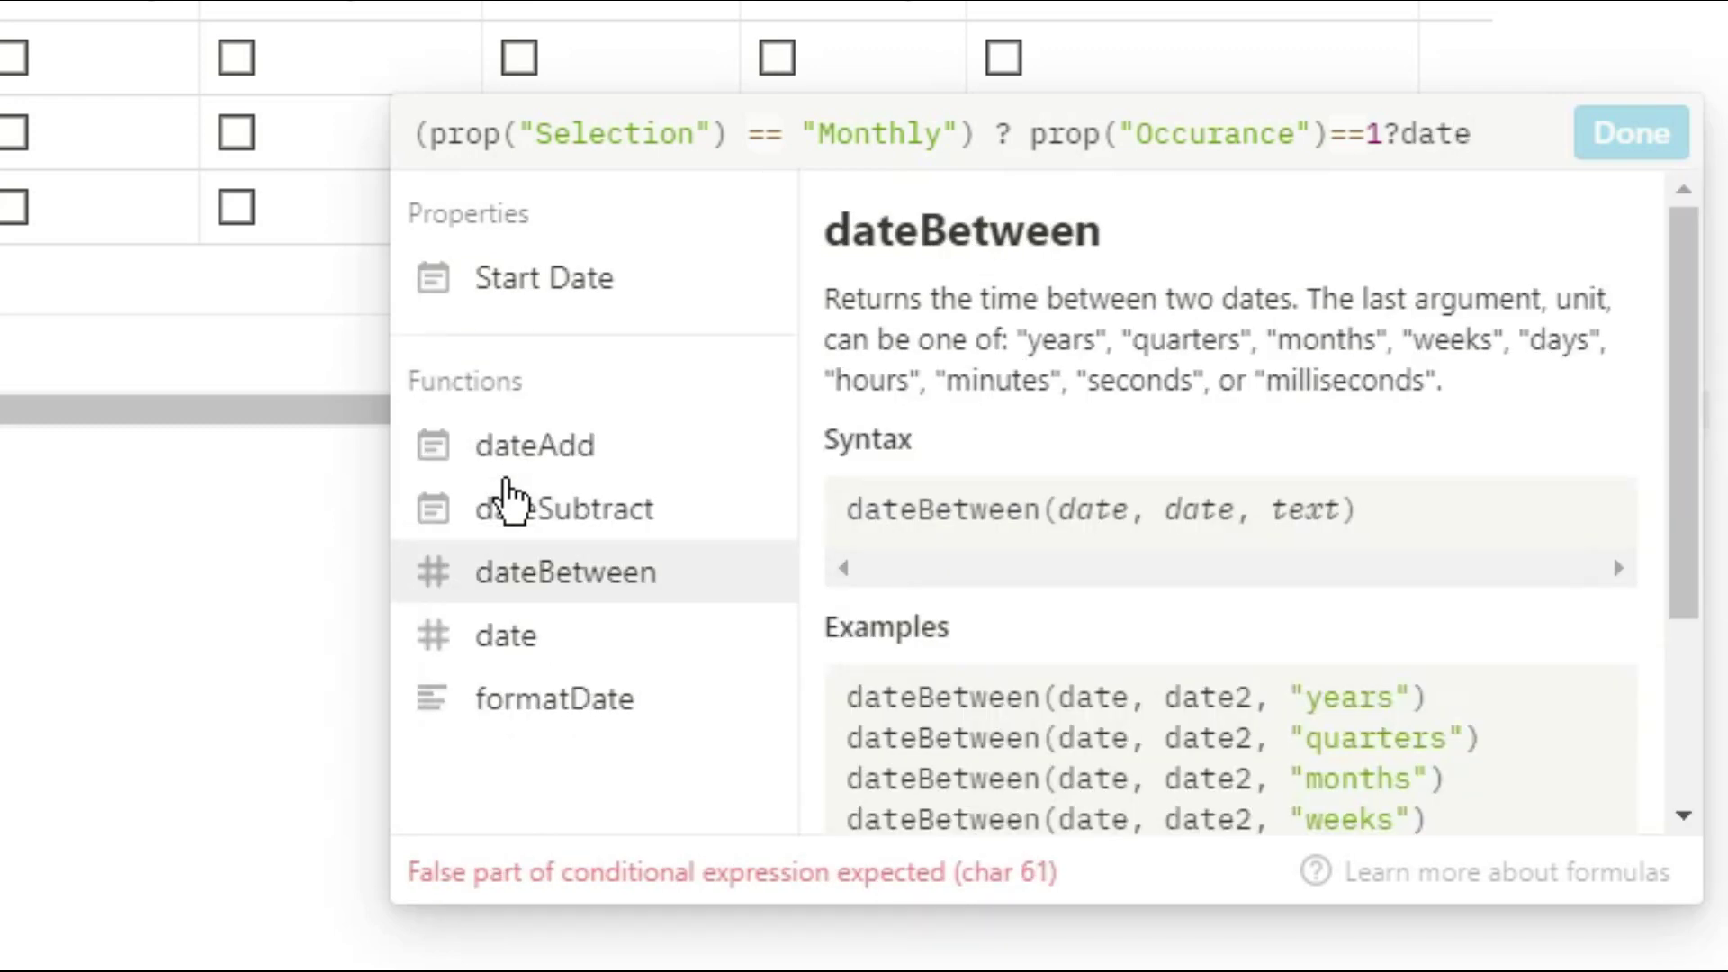
text(()
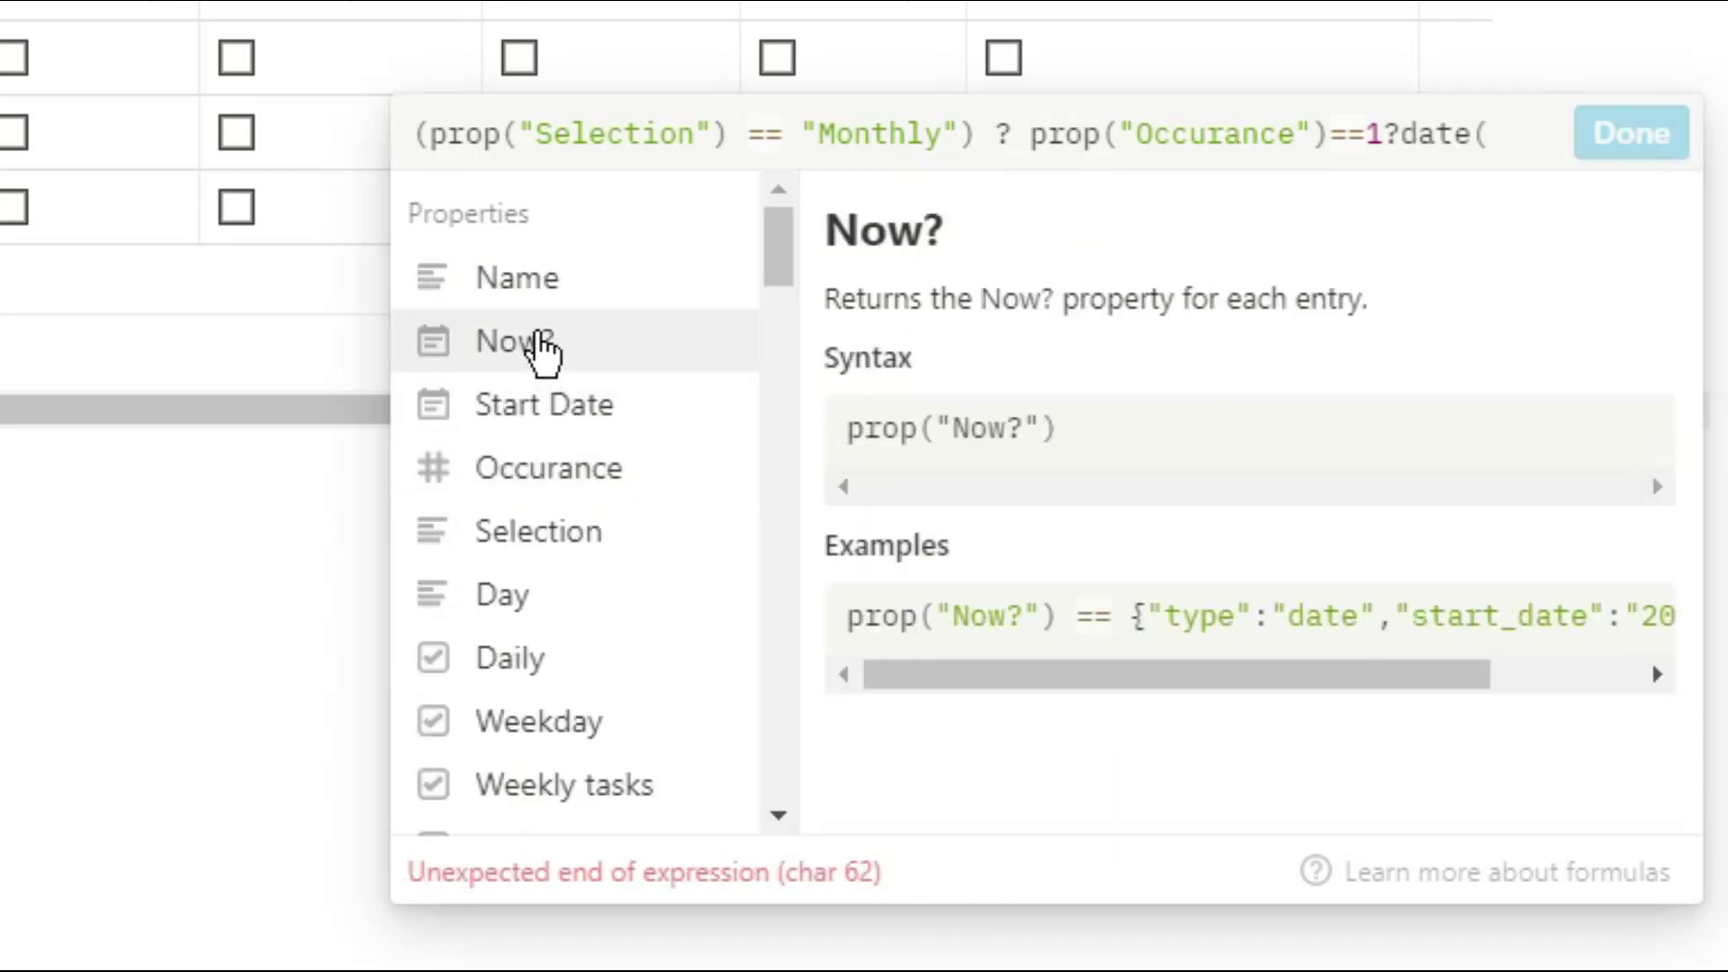
click(583, 361)
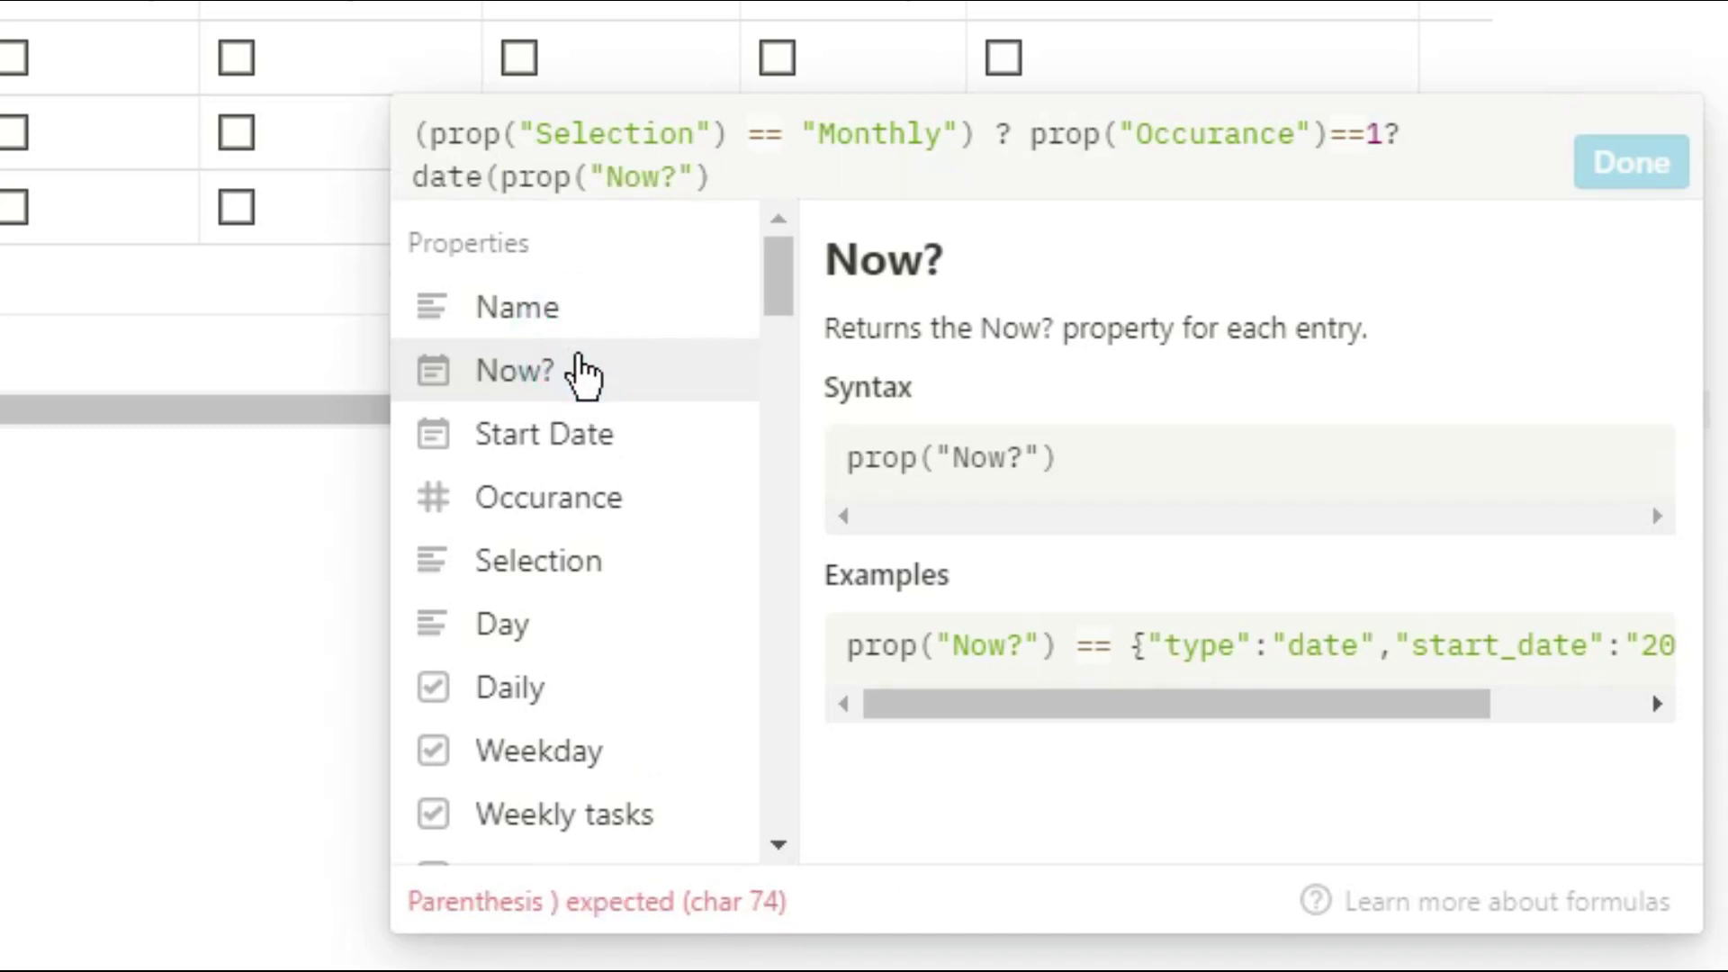
text()<=)
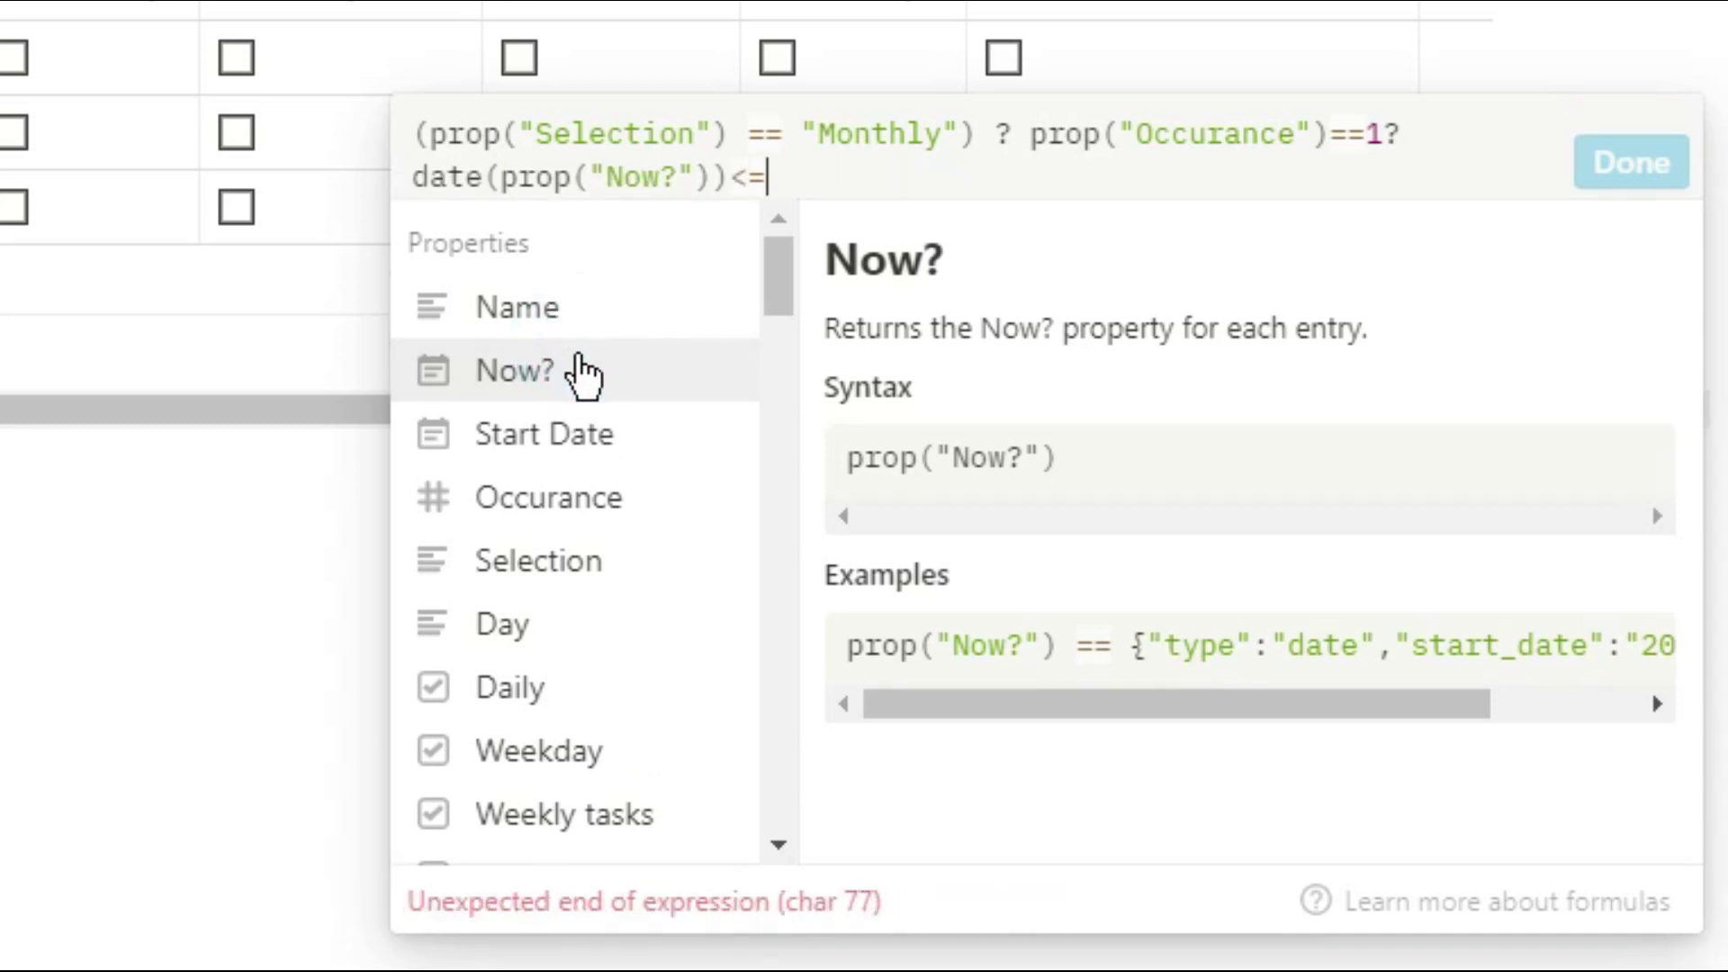
text(7,formatDate()
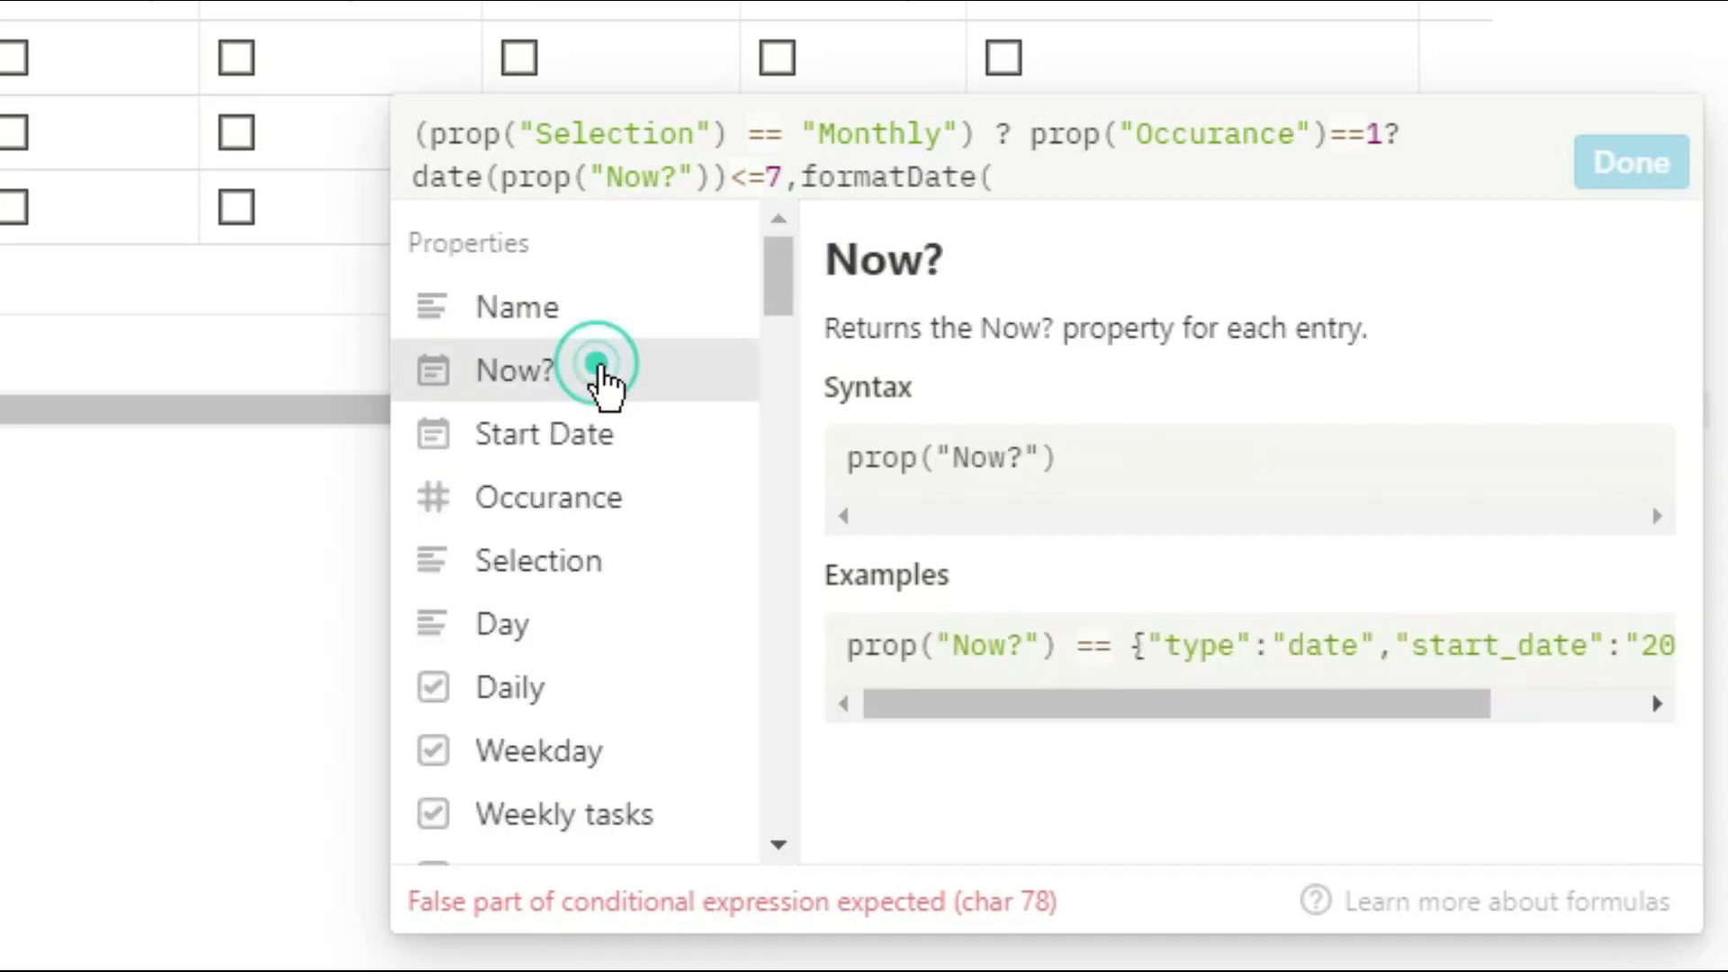
click(596, 369)
text(,"dddd")=)
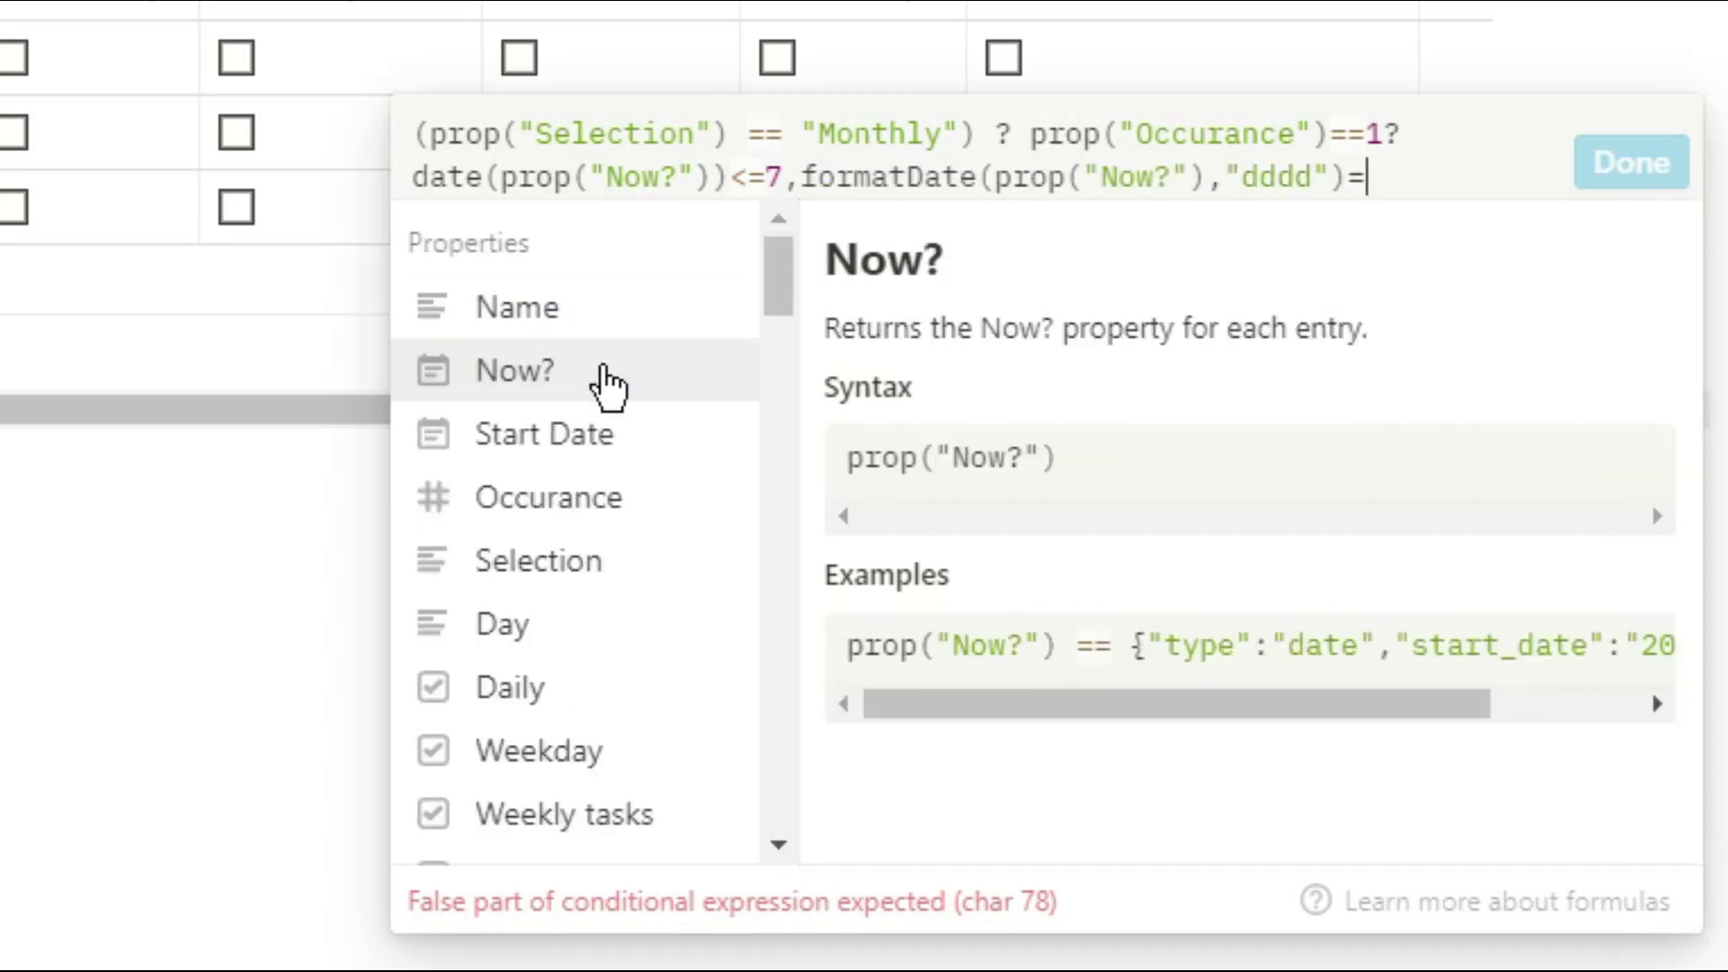
text(=)
click(579, 628)
text())
Wrap the Monthly formula's date and weekday conditions in and(), append :false twice, parenthesize the inner Occurance conditional, and save it
click(415, 177)
text(and)
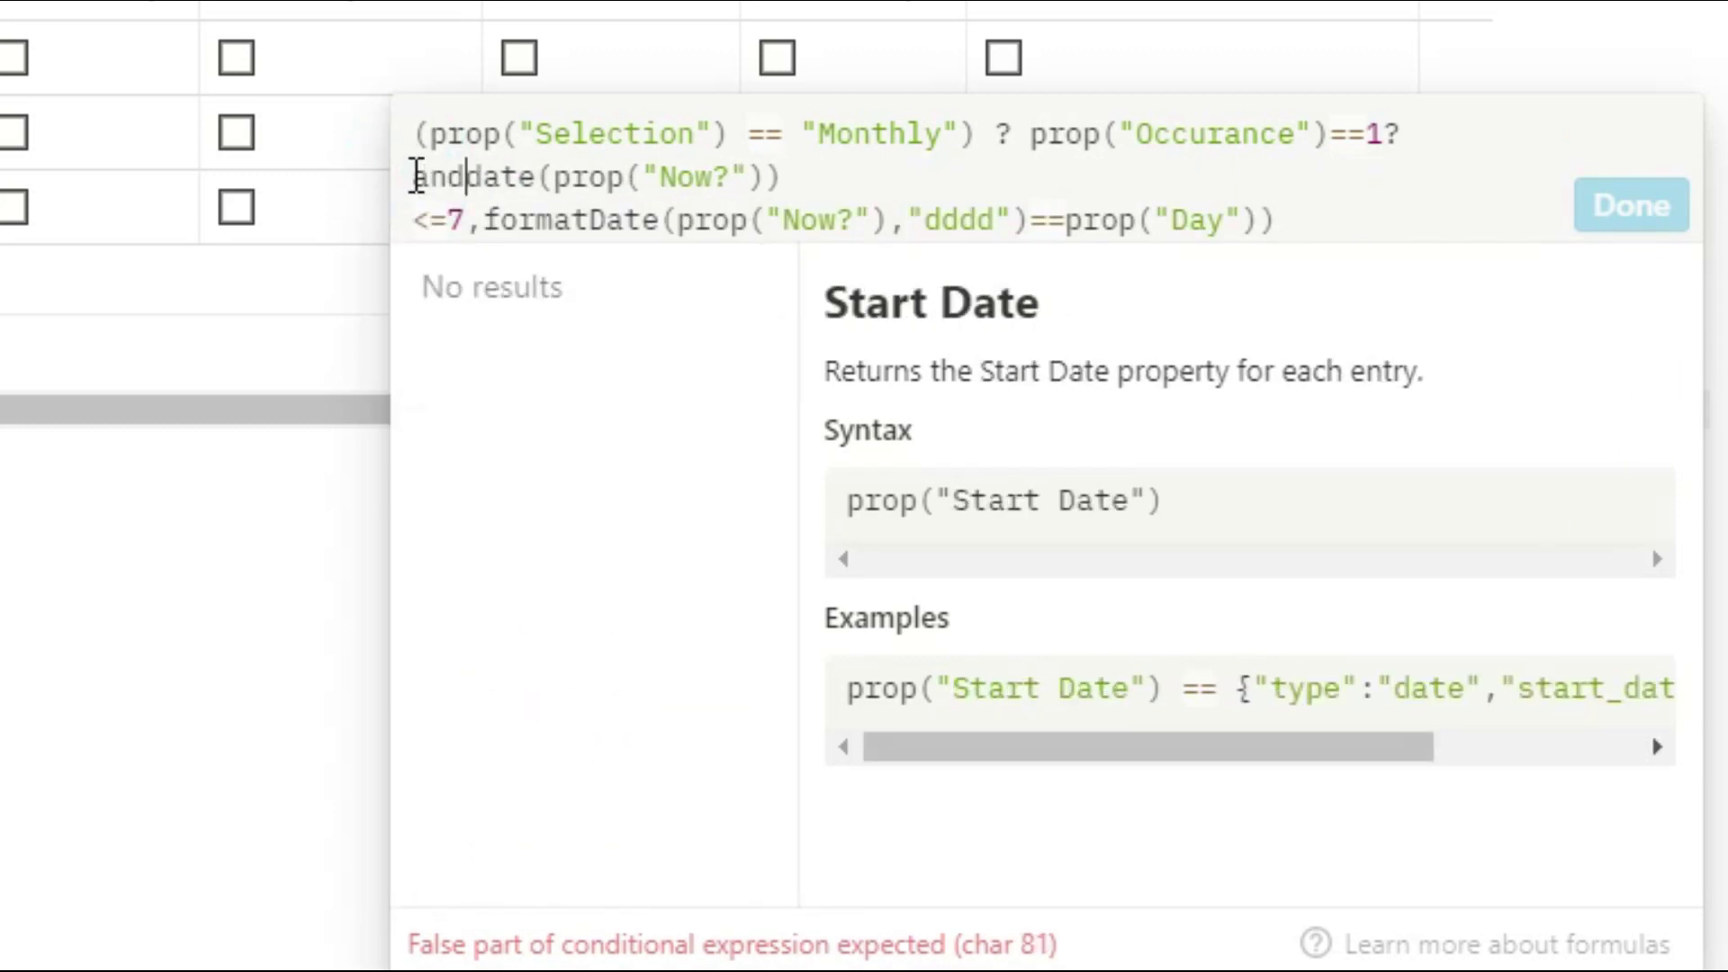
text(()
click(1305, 225)
text(:)
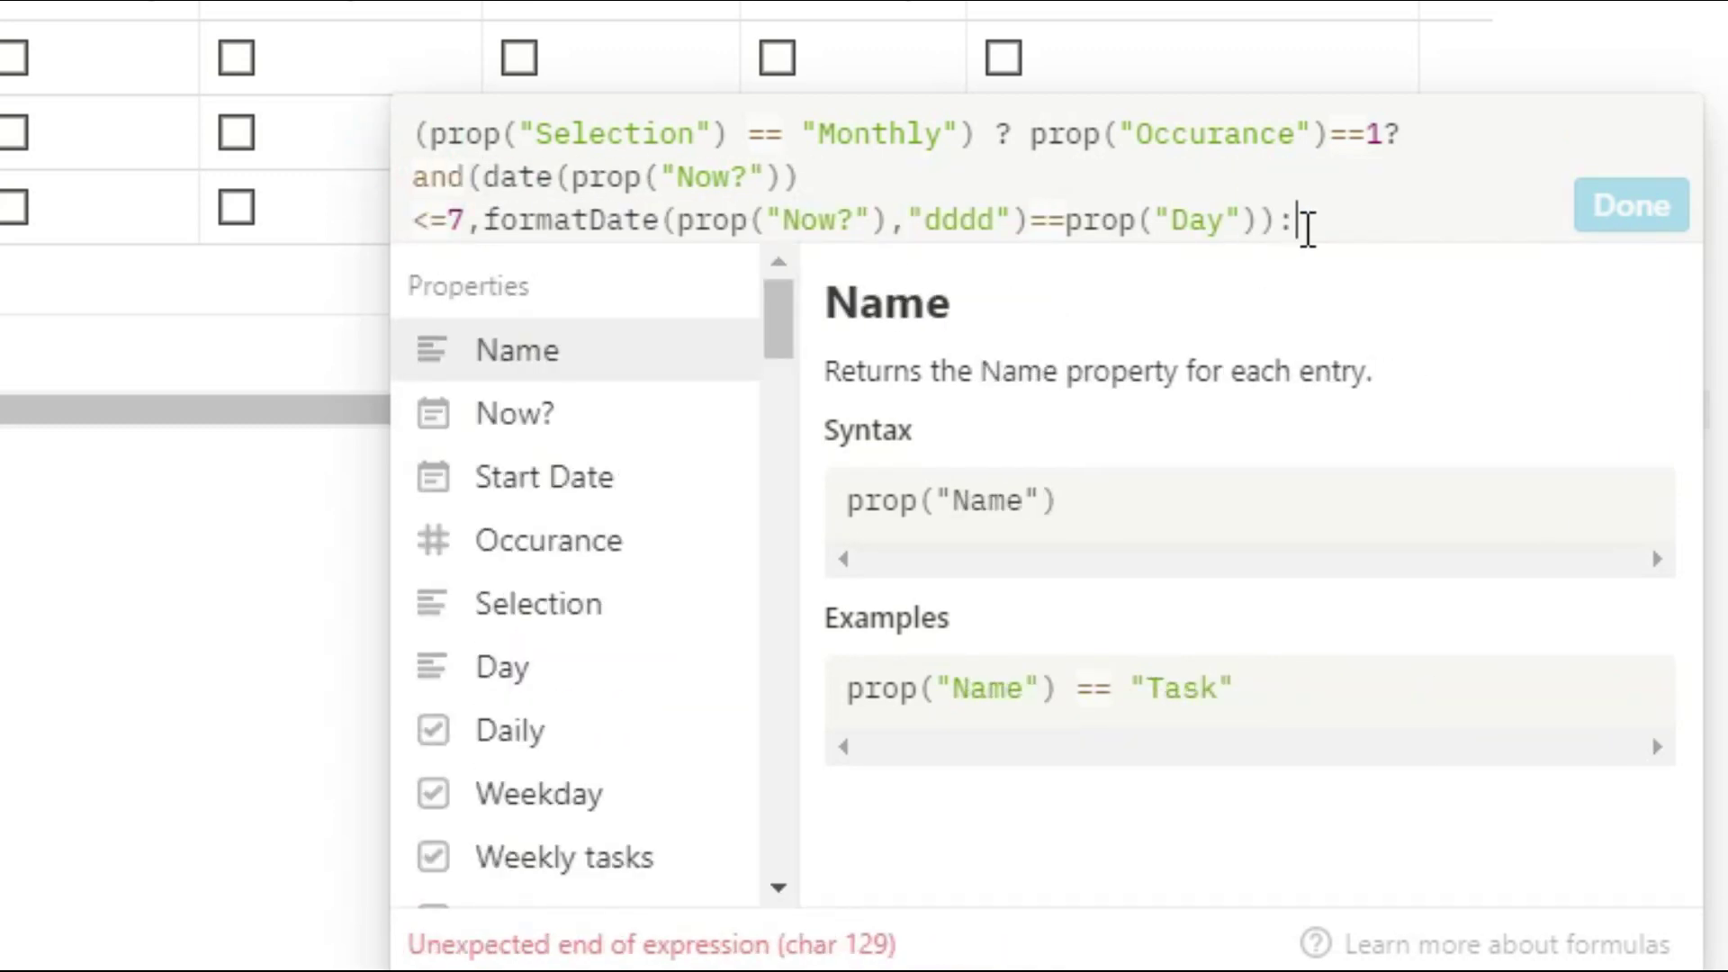
text(false:false)
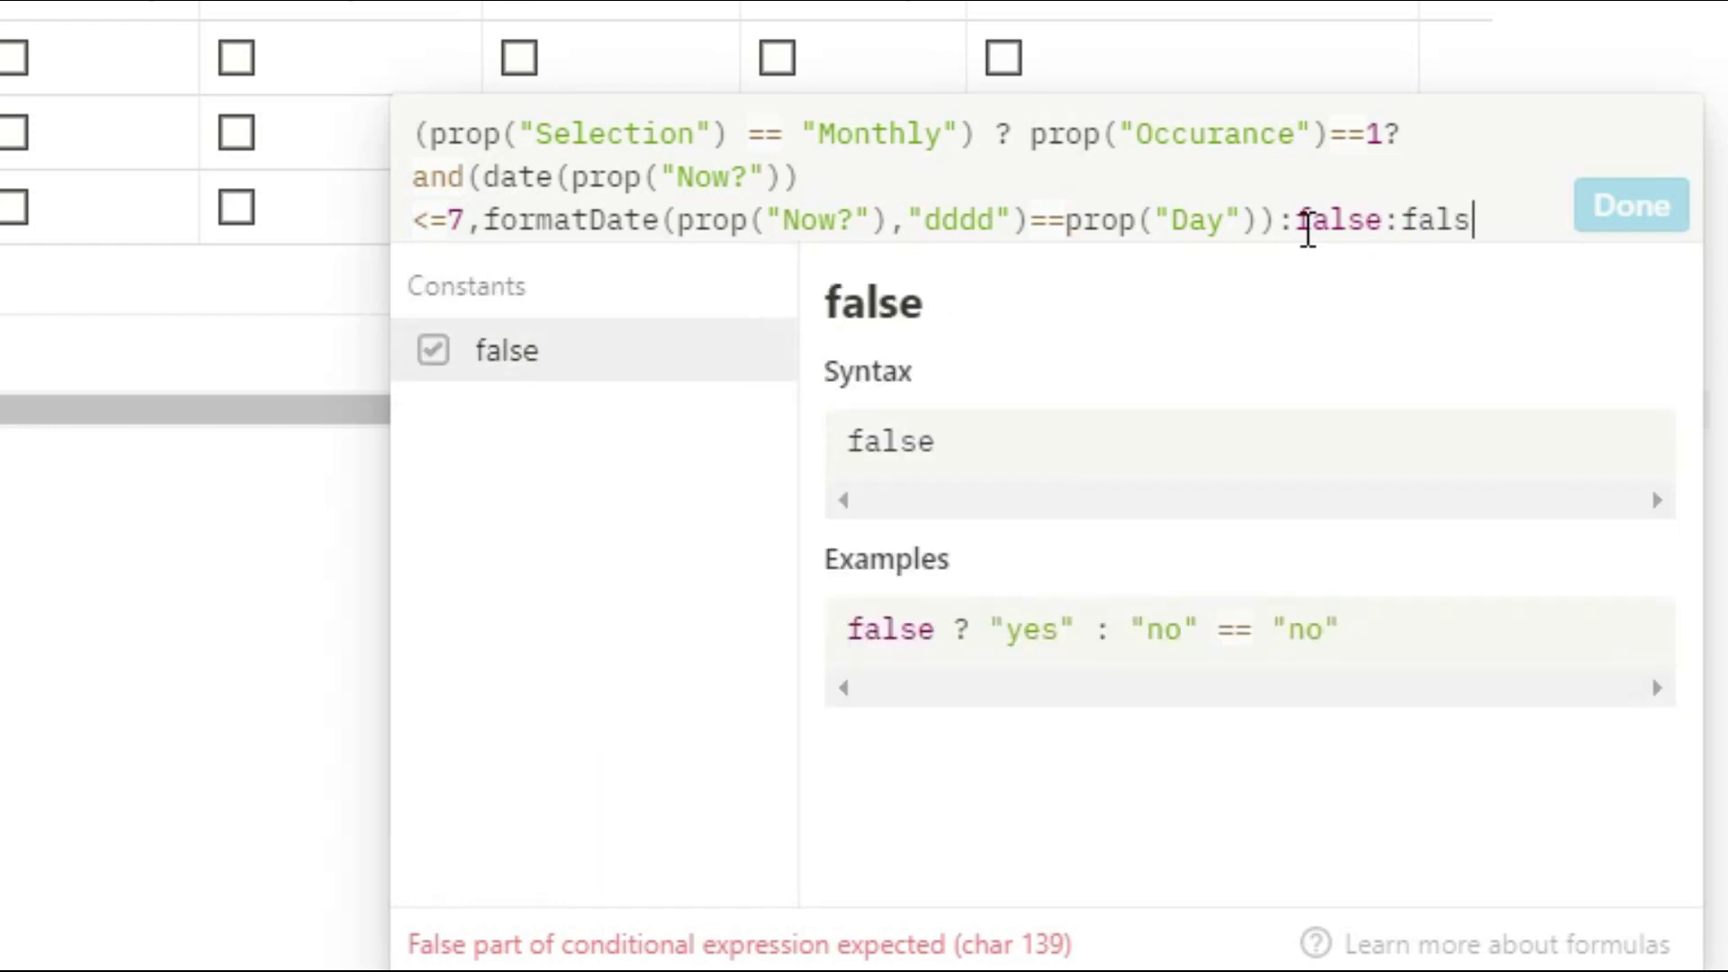
click(1386, 224)
text())
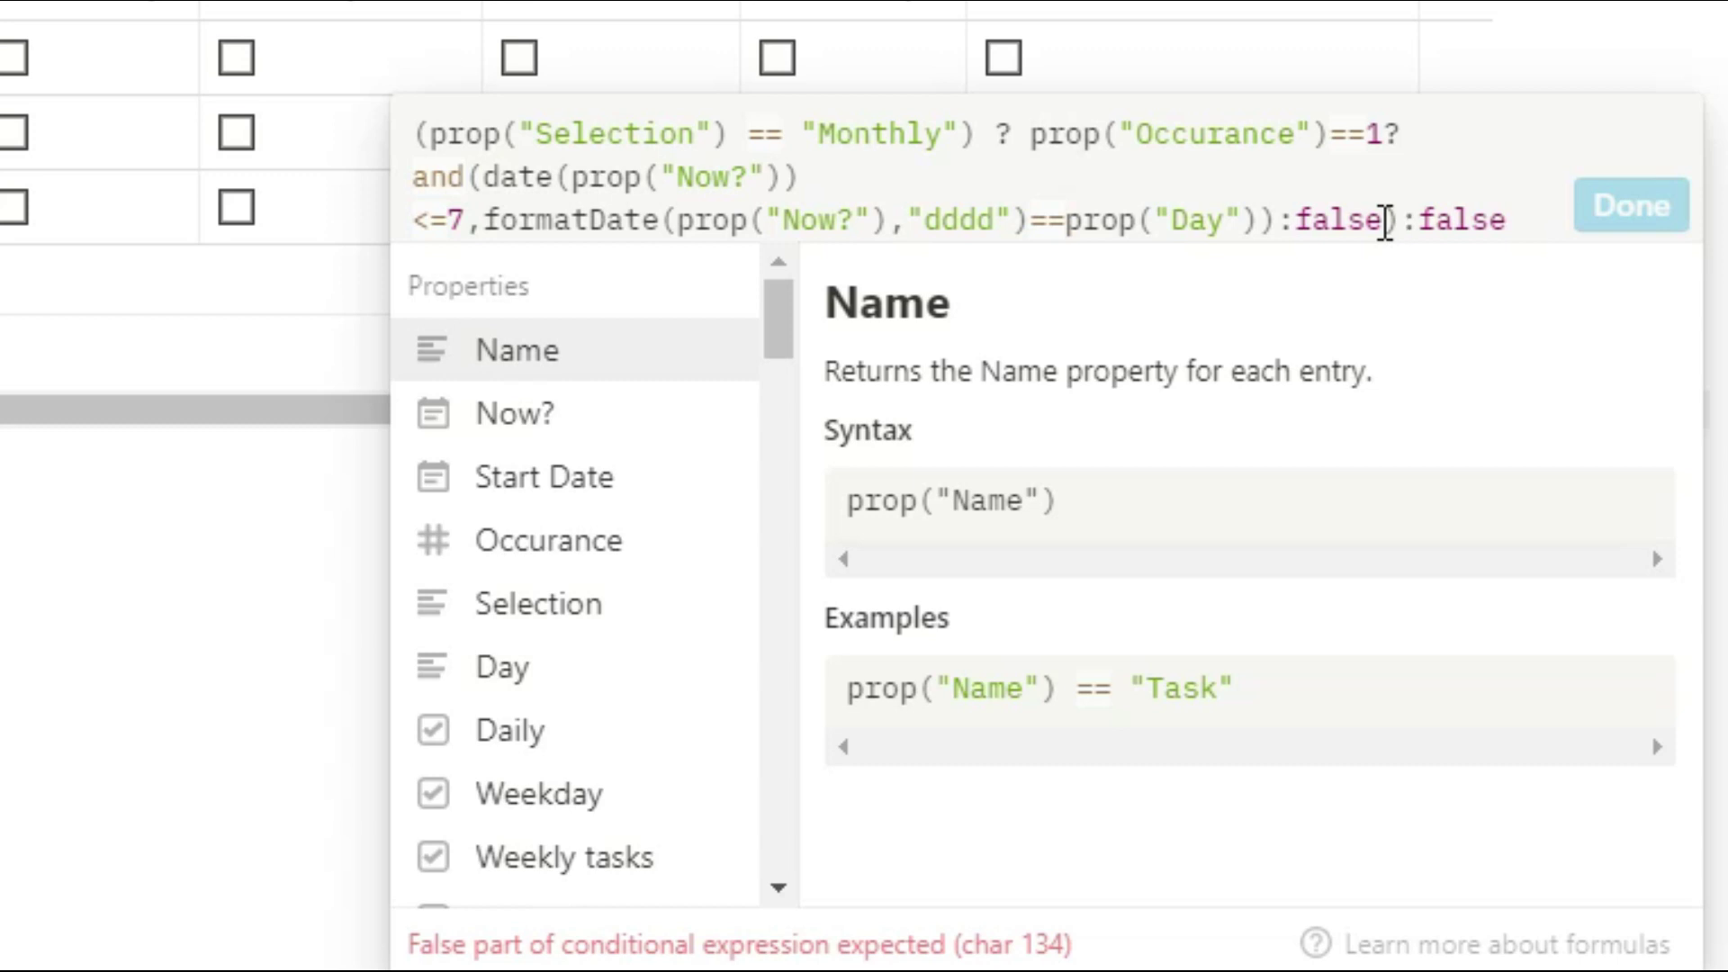
click(1041, 139)
text(()
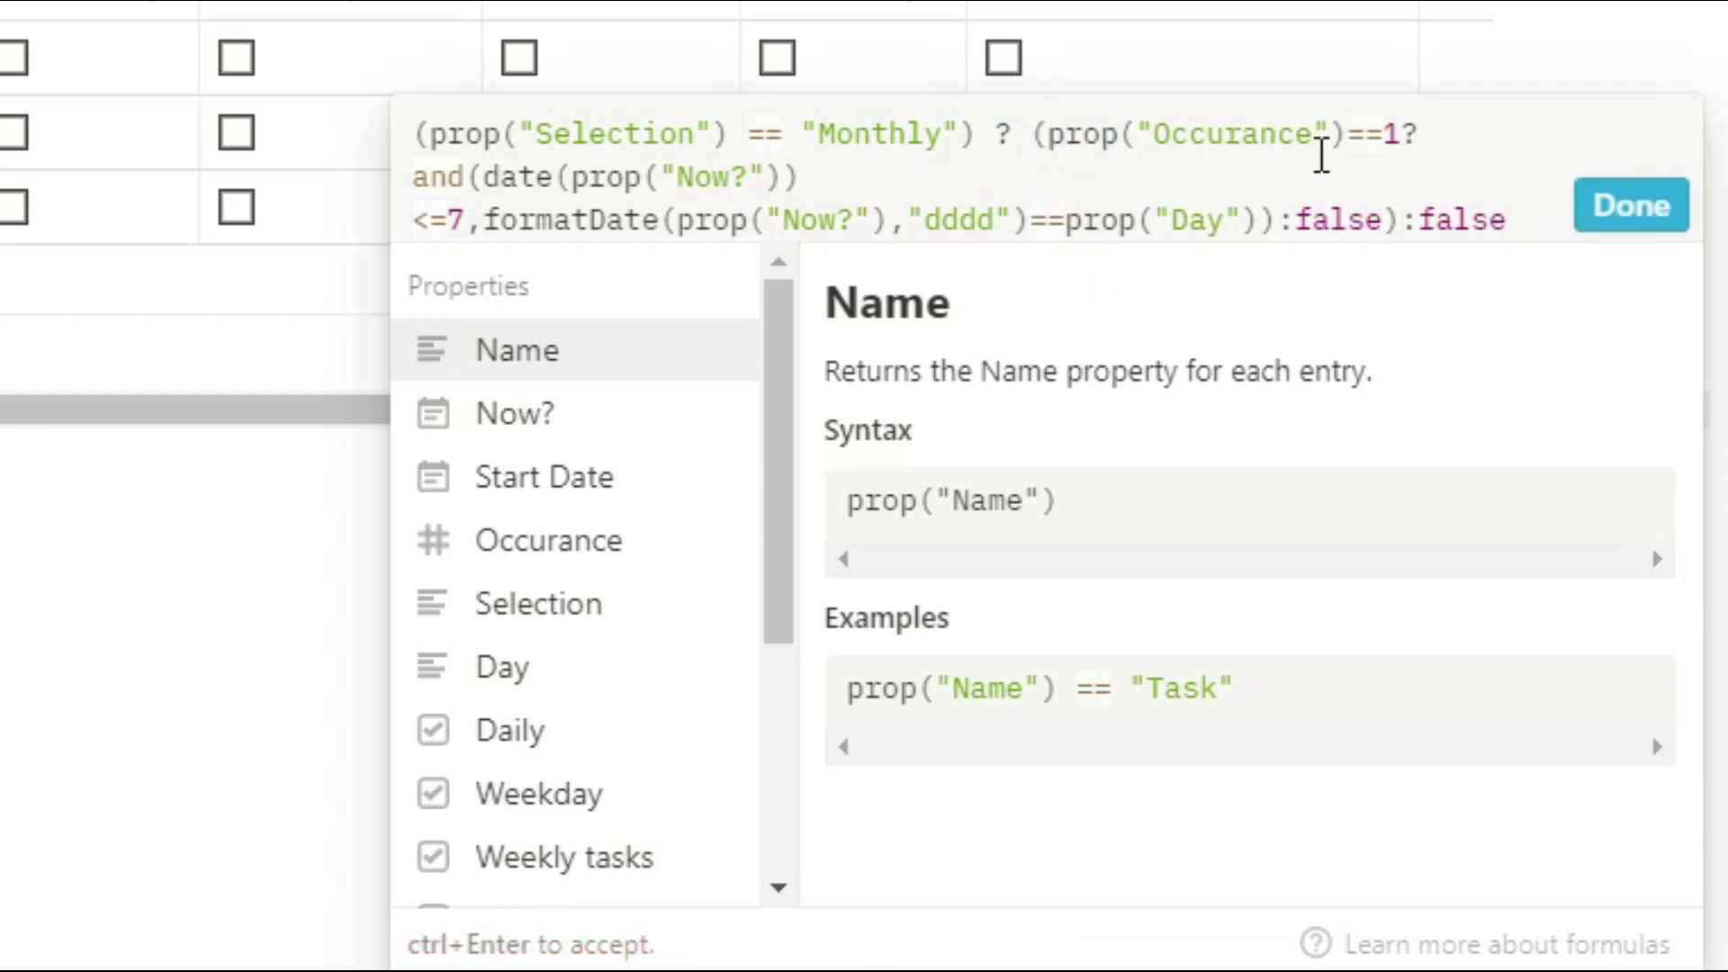
click(1641, 221)
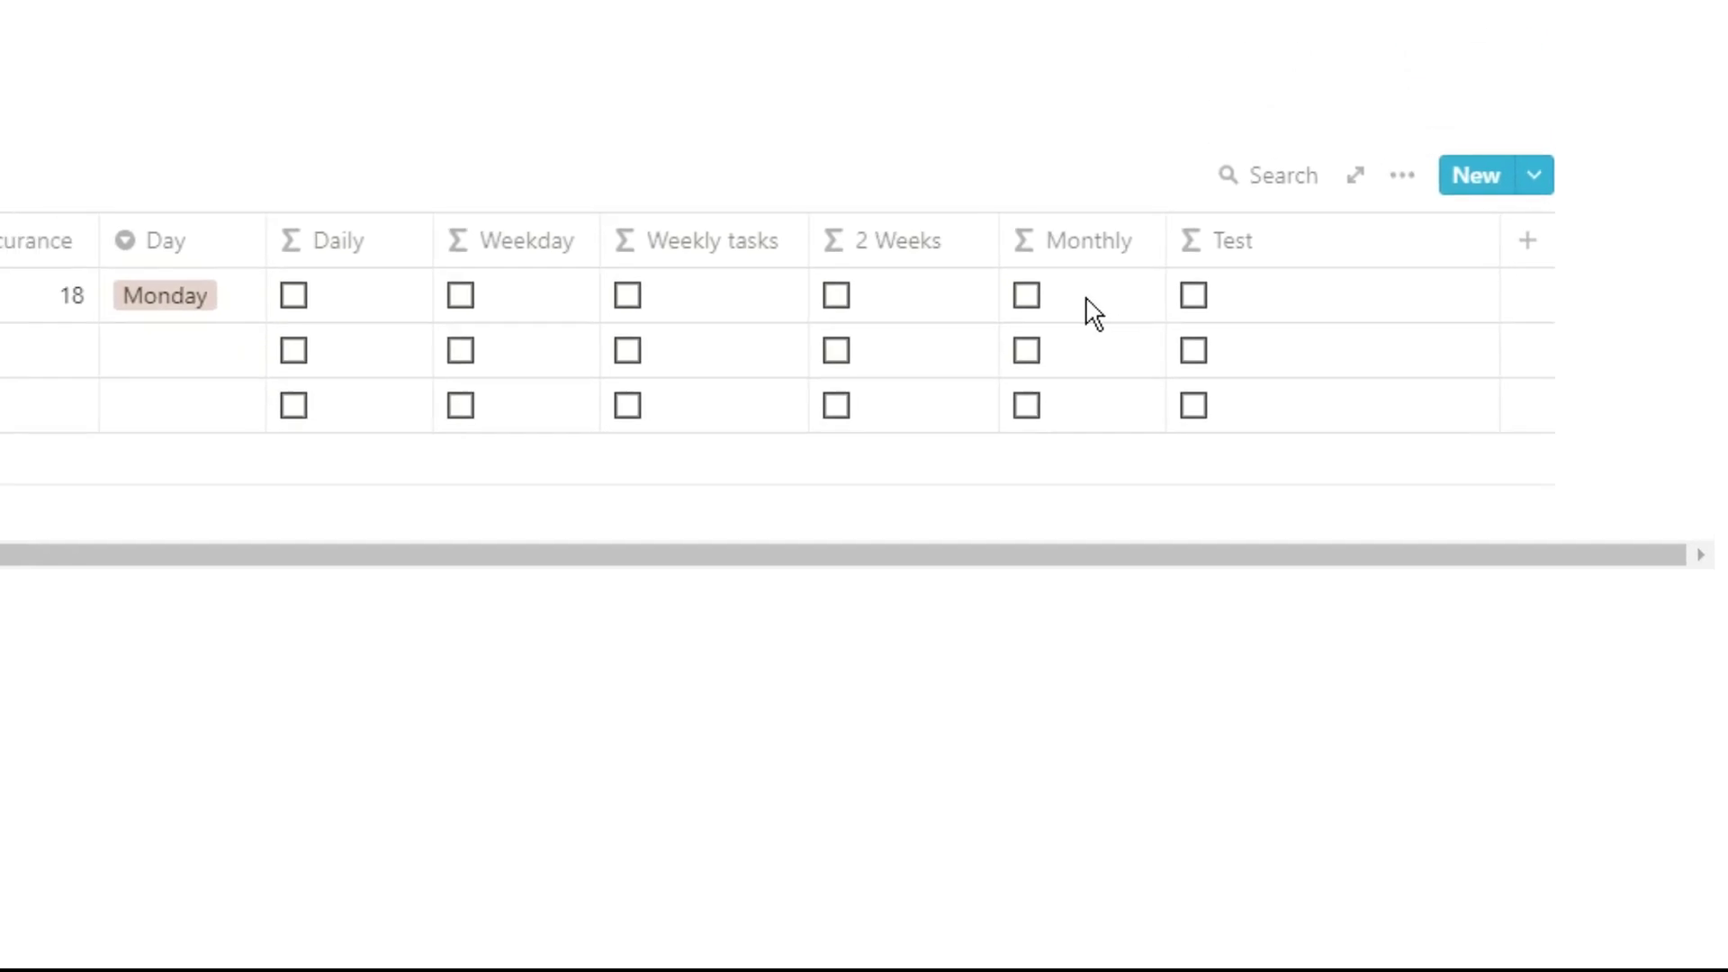
Set the Task row's Occurance to 1 and review the Monthly formula
click(1182, 405)
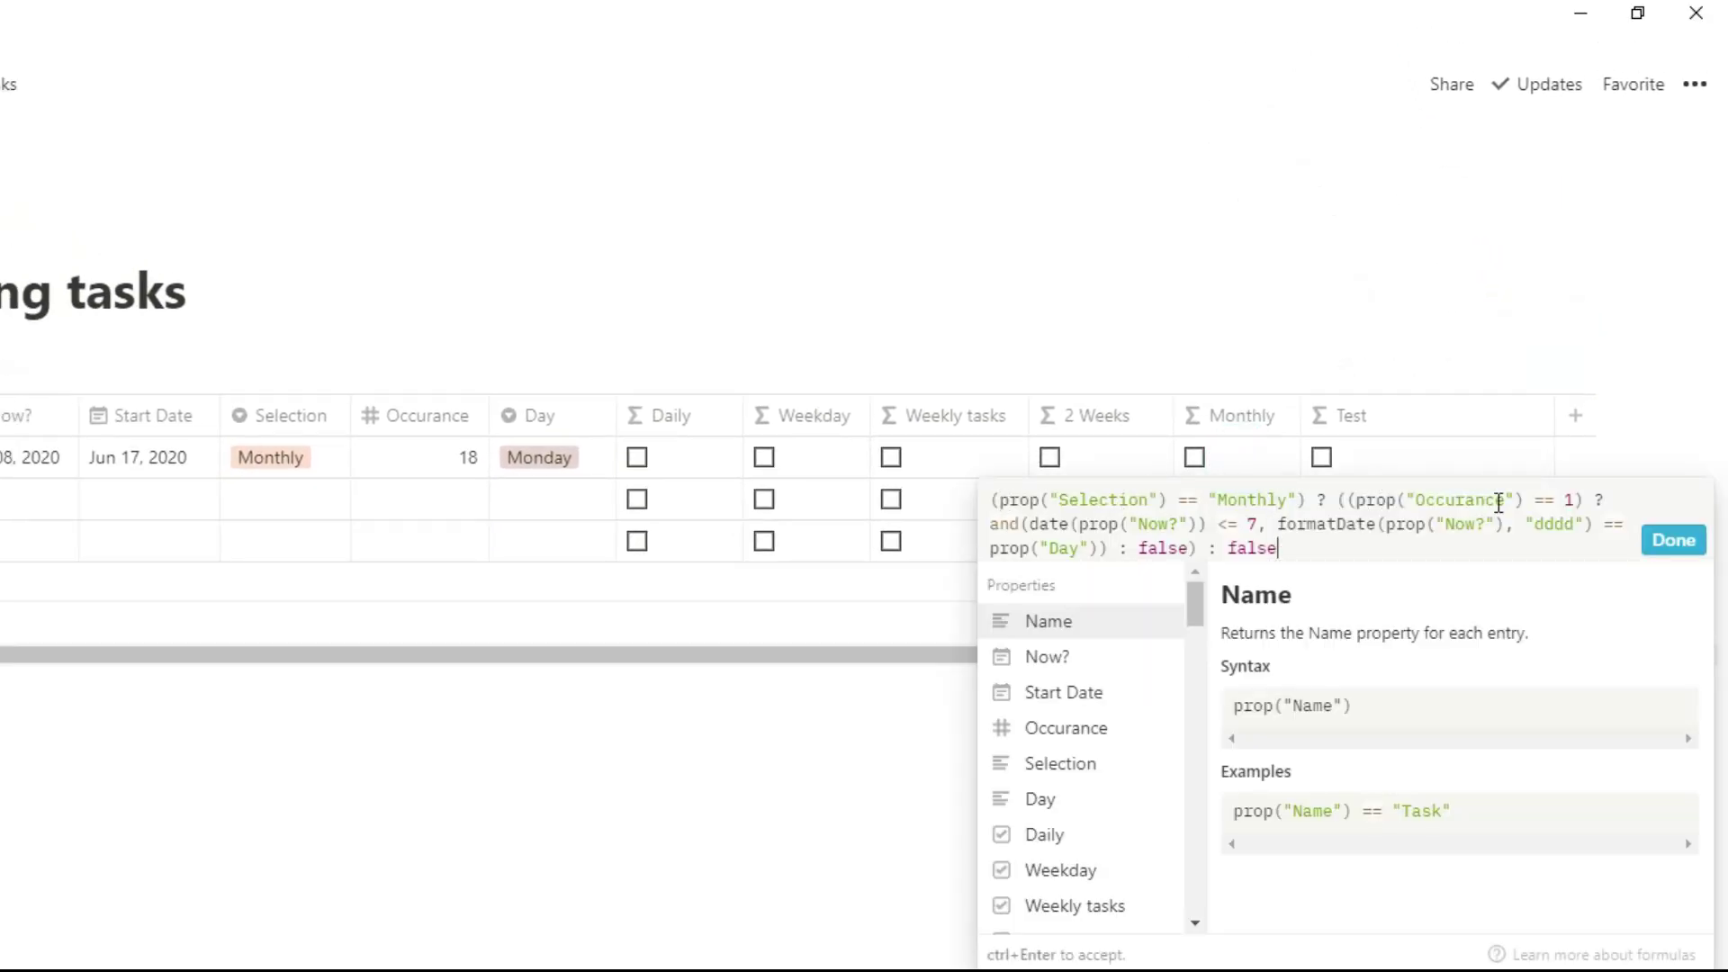
key(Escape)
click(477, 459)
key(BackSpace)
click(549, 456)
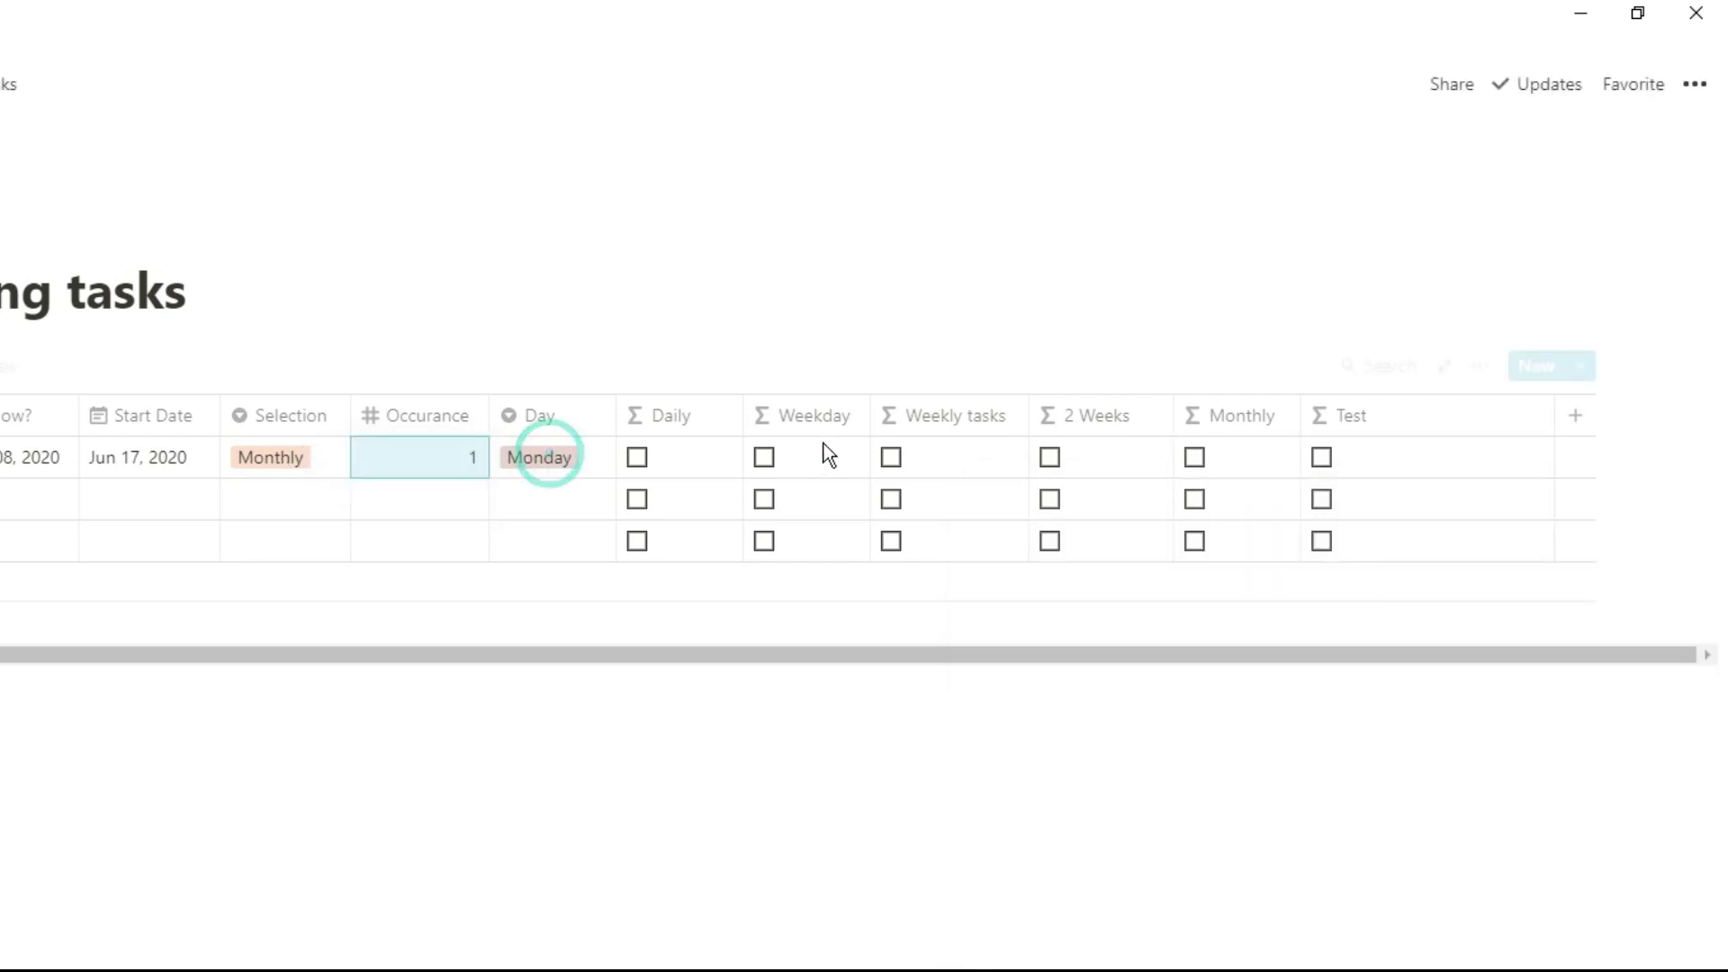
click(1230, 452)
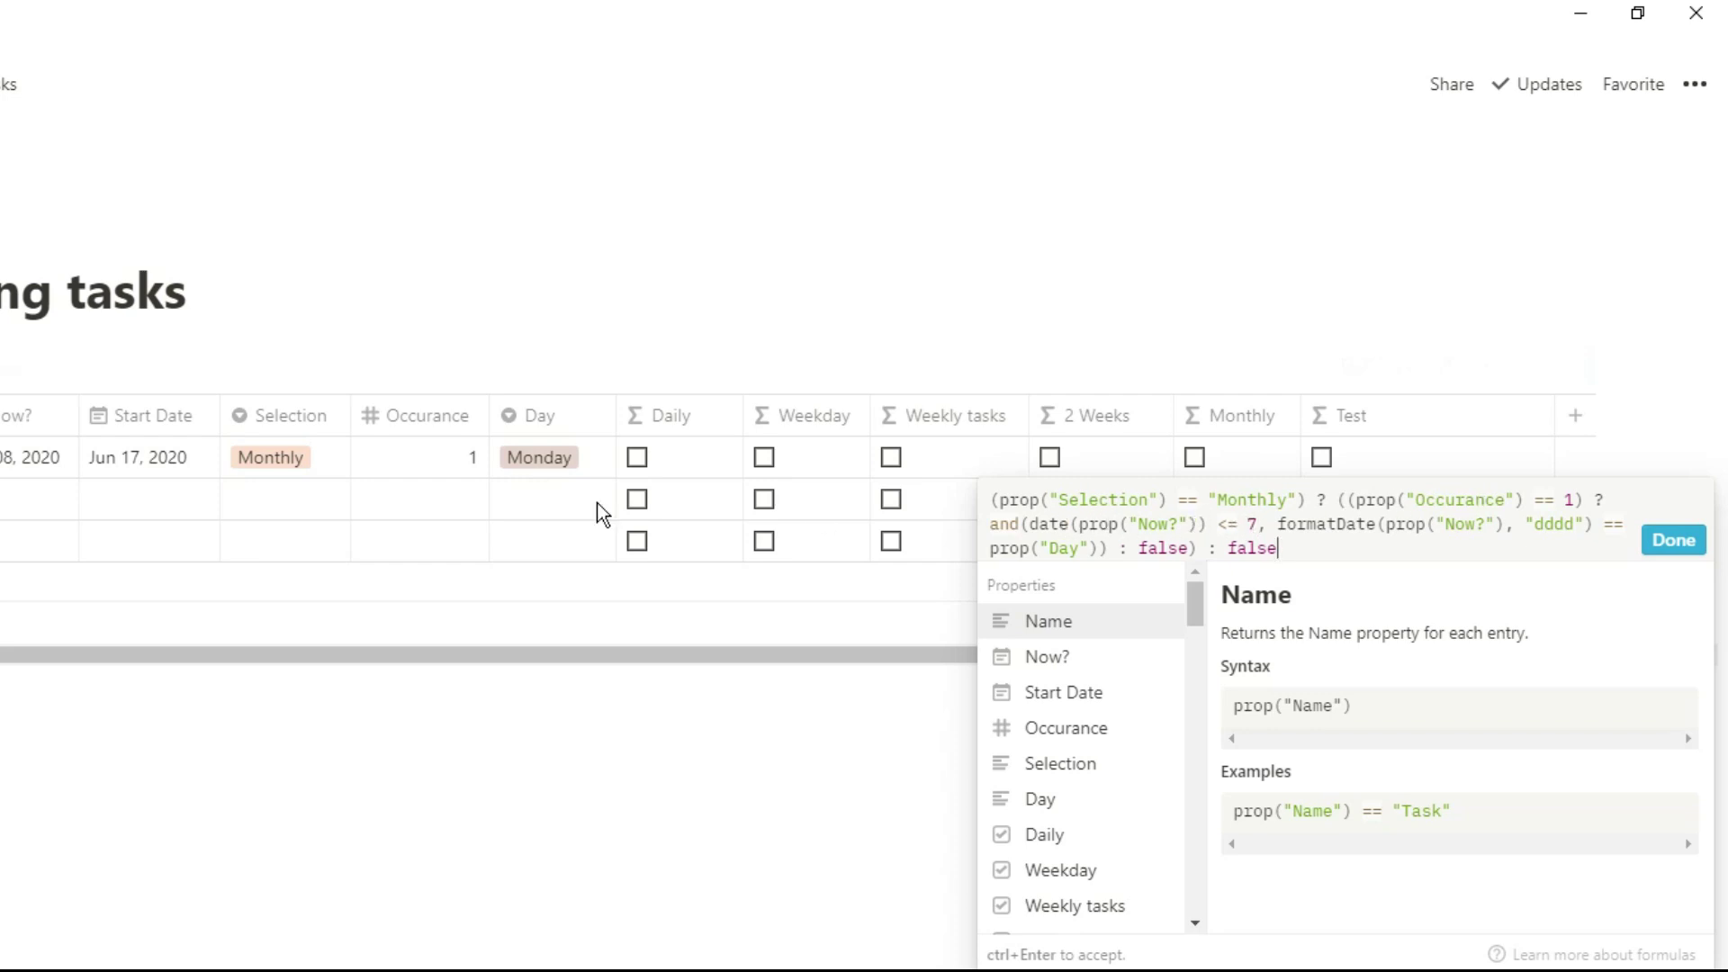
Test the Monthly formula with the Task row's Now? date set to Jun 1, 2020
click(9, 457)
click(18, 457)
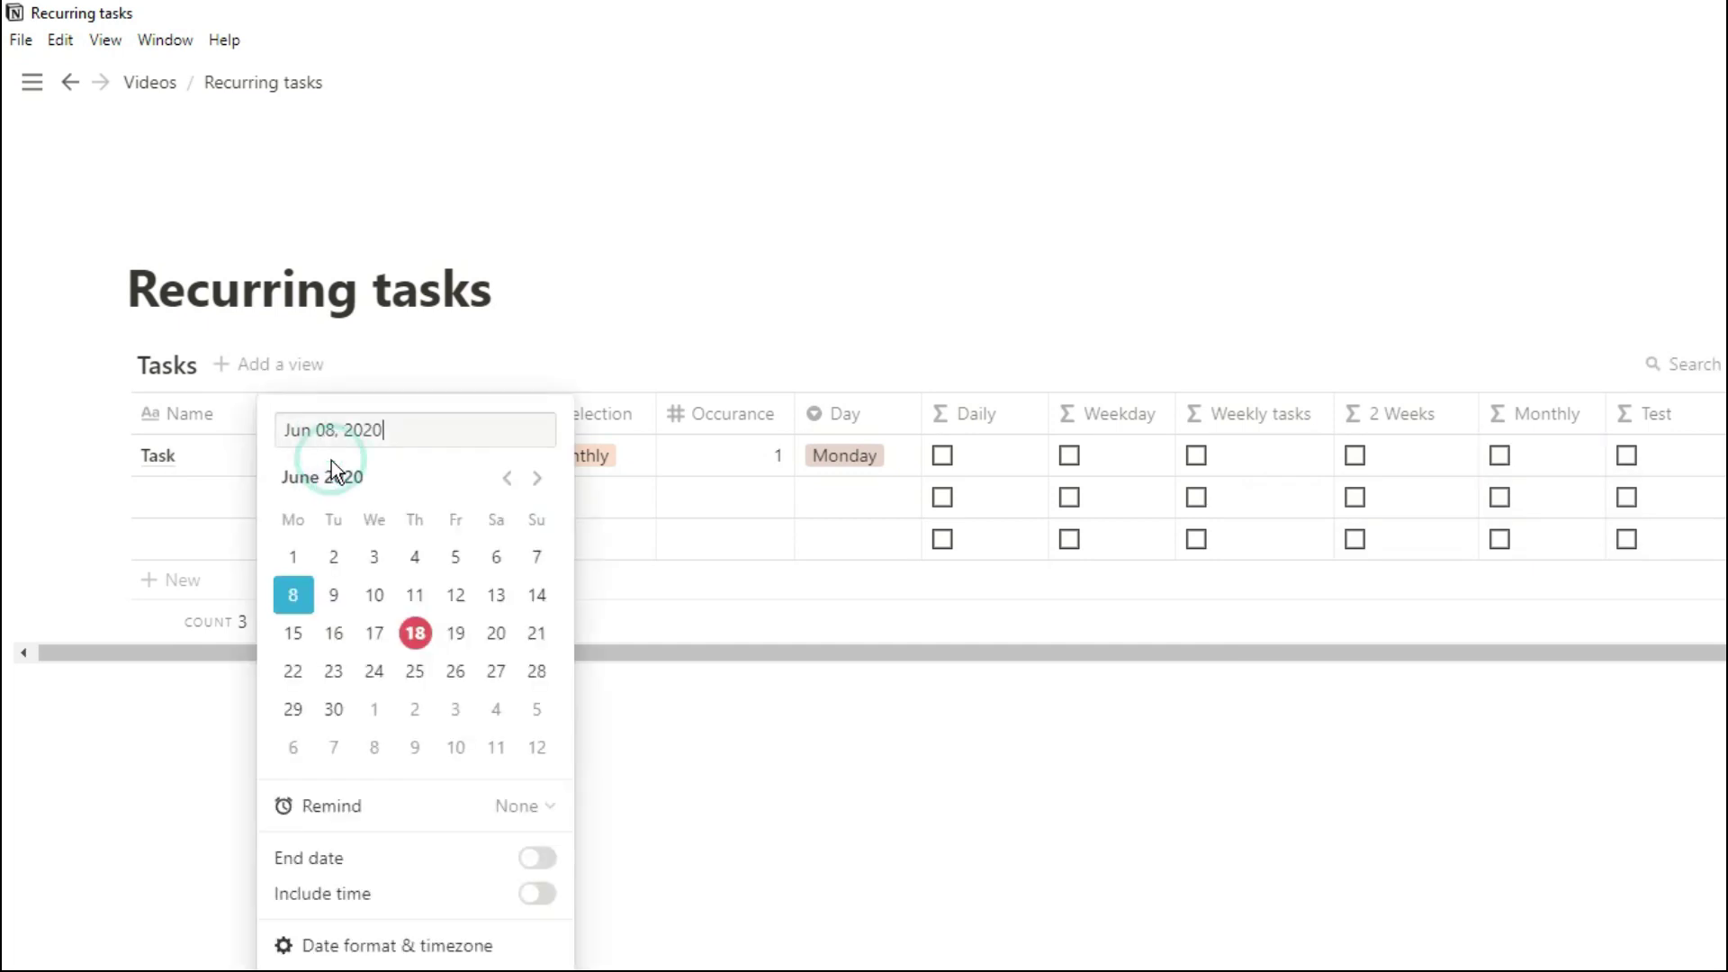
click(293, 556)
key(Escape)
click(1531, 451)
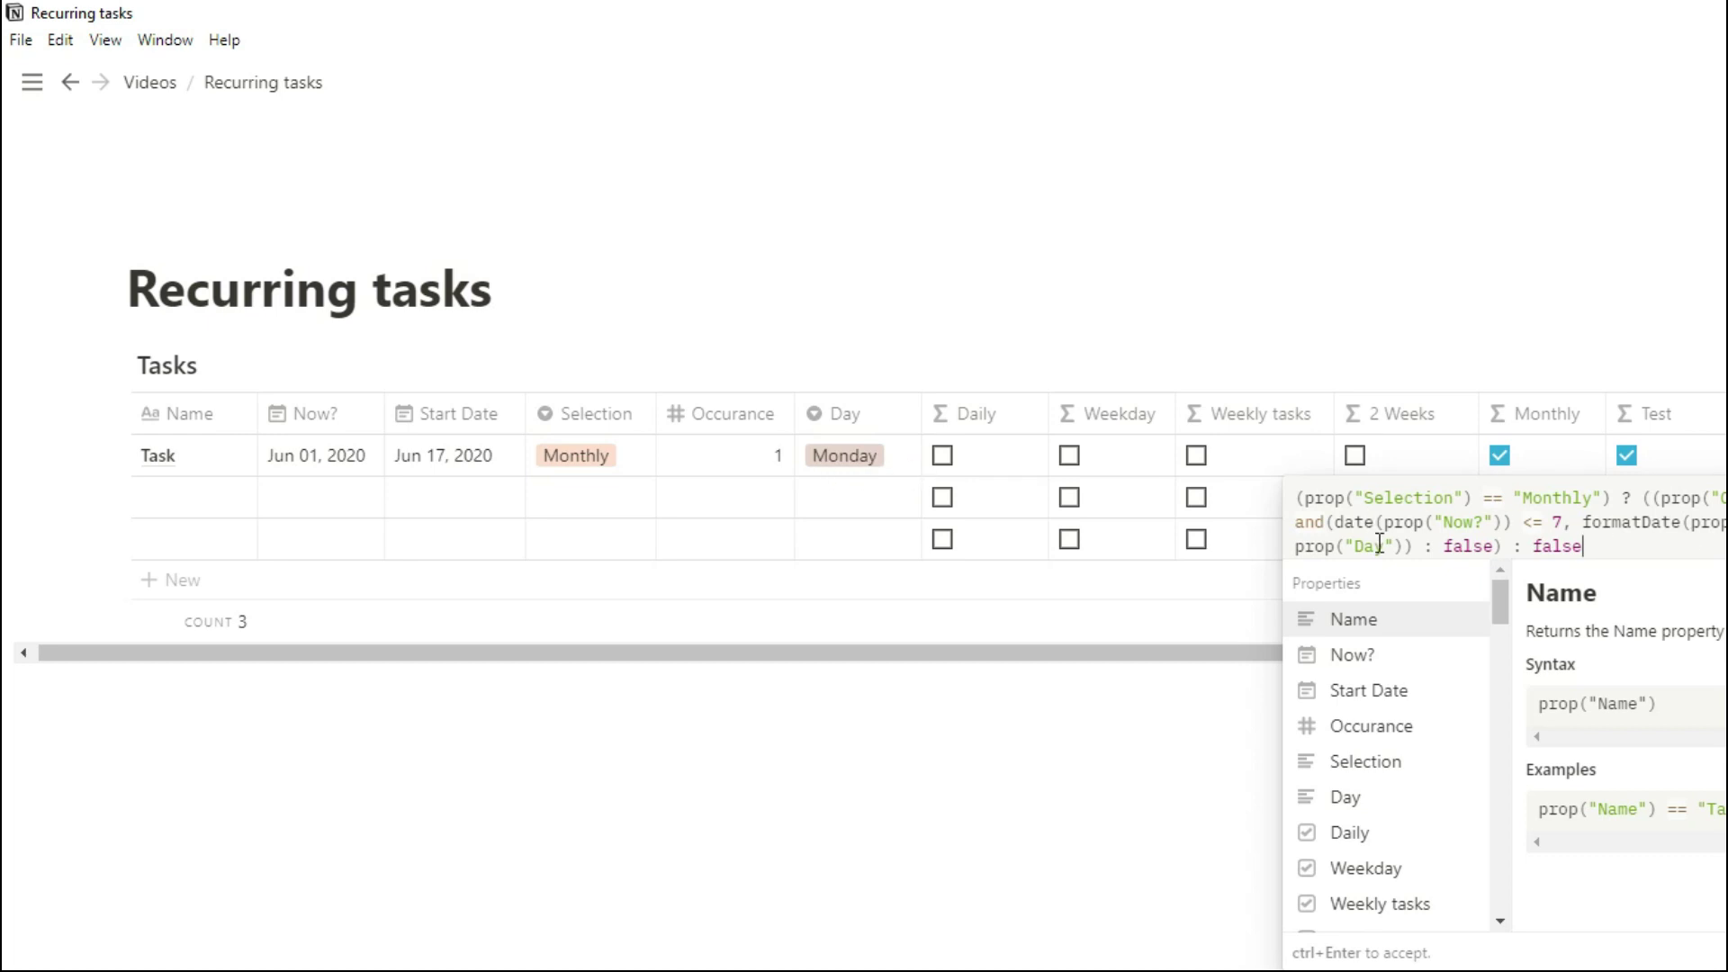
click(1413, 455)
click(359, 461)
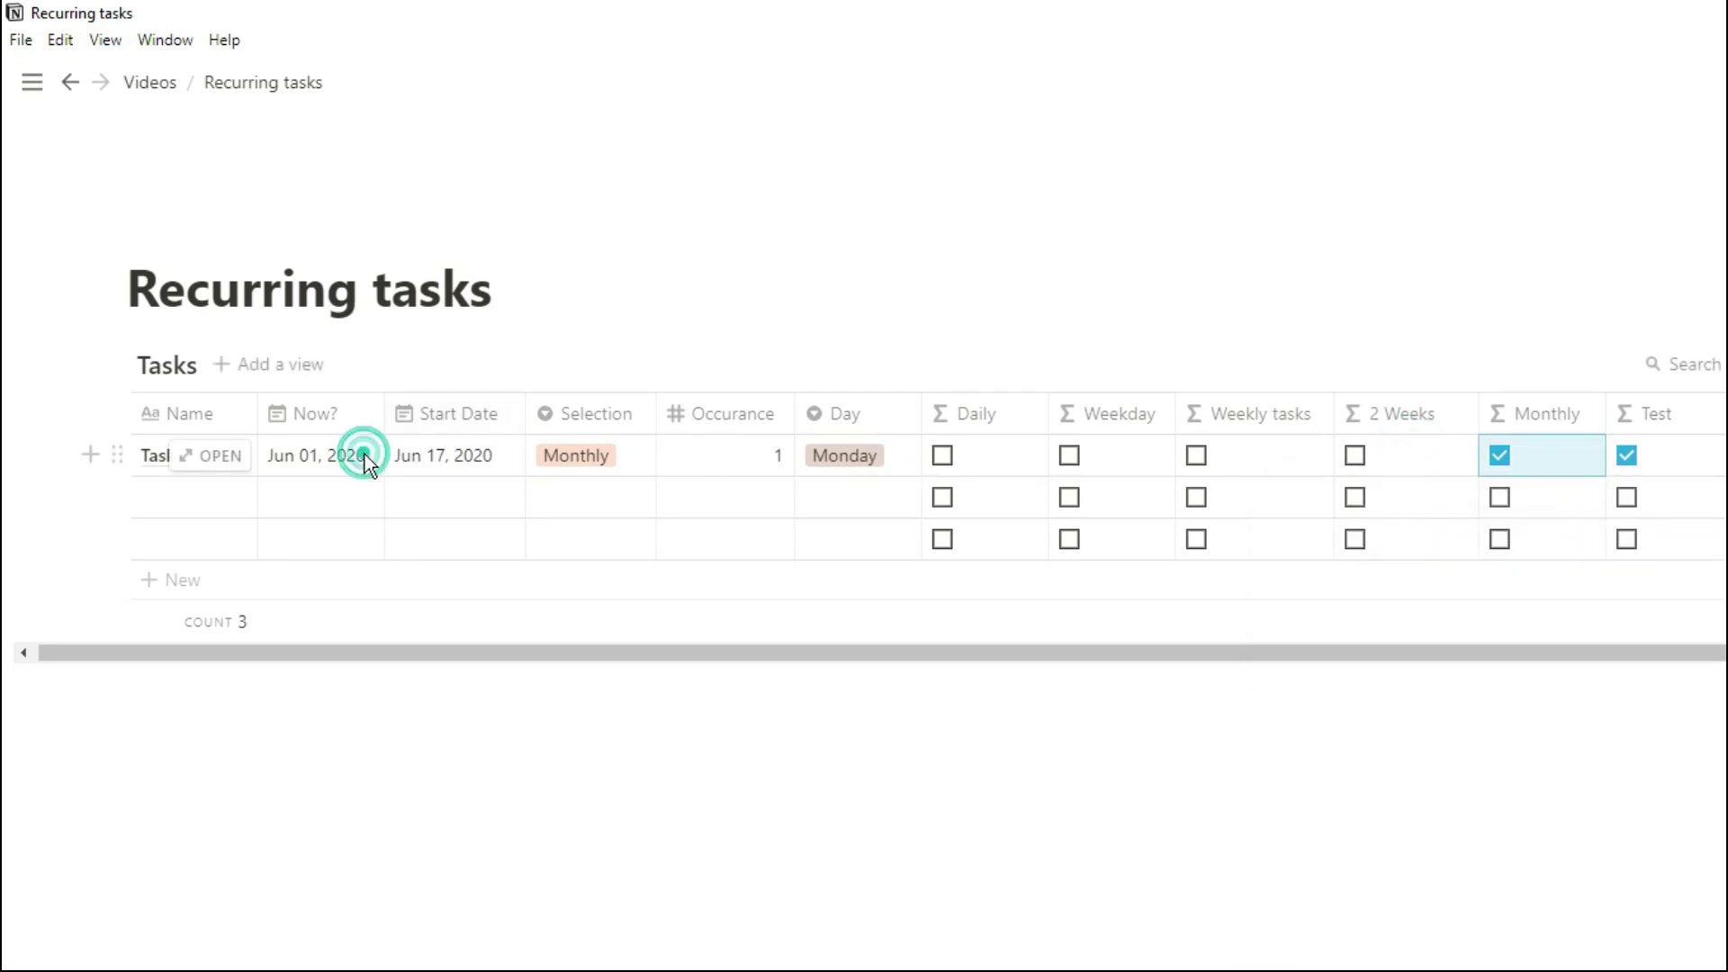
click(718, 540)
Set Day to Tuesday and test the formulas with Now? dates Jun 2 and Jun 9, 2020, returning the date to Jun 2
click(861, 455)
click(879, 570)
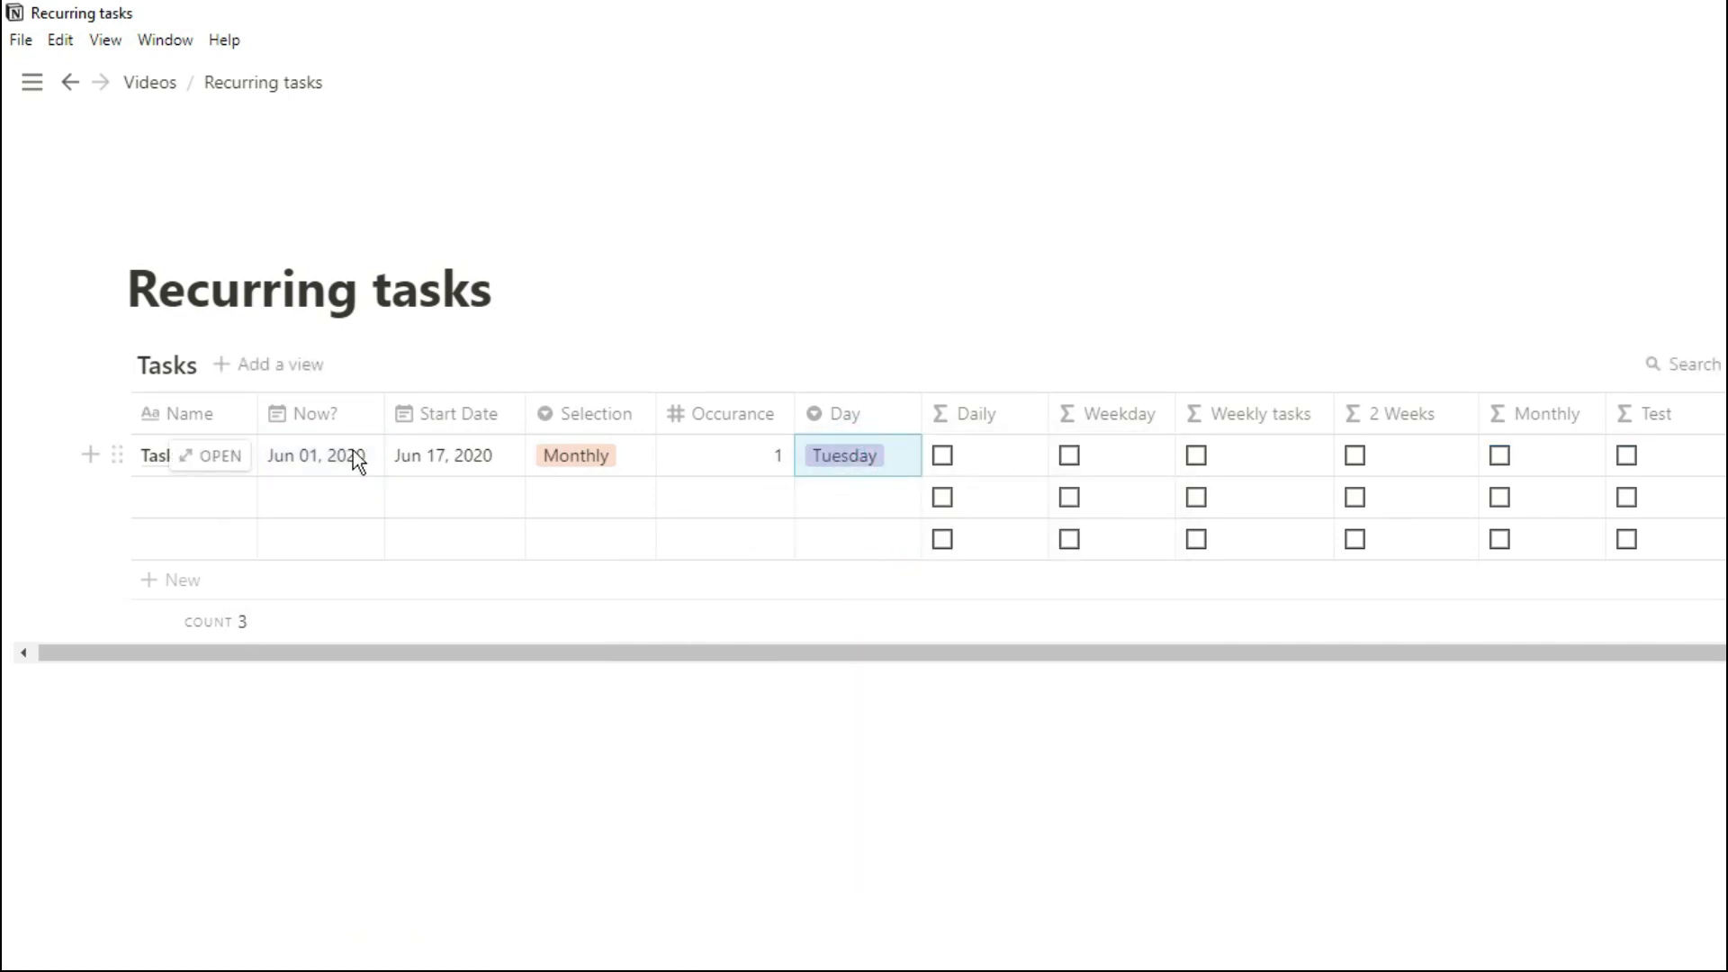
click(313, 456)
click(334, 559)
click(334, 596)
click(334, 559)
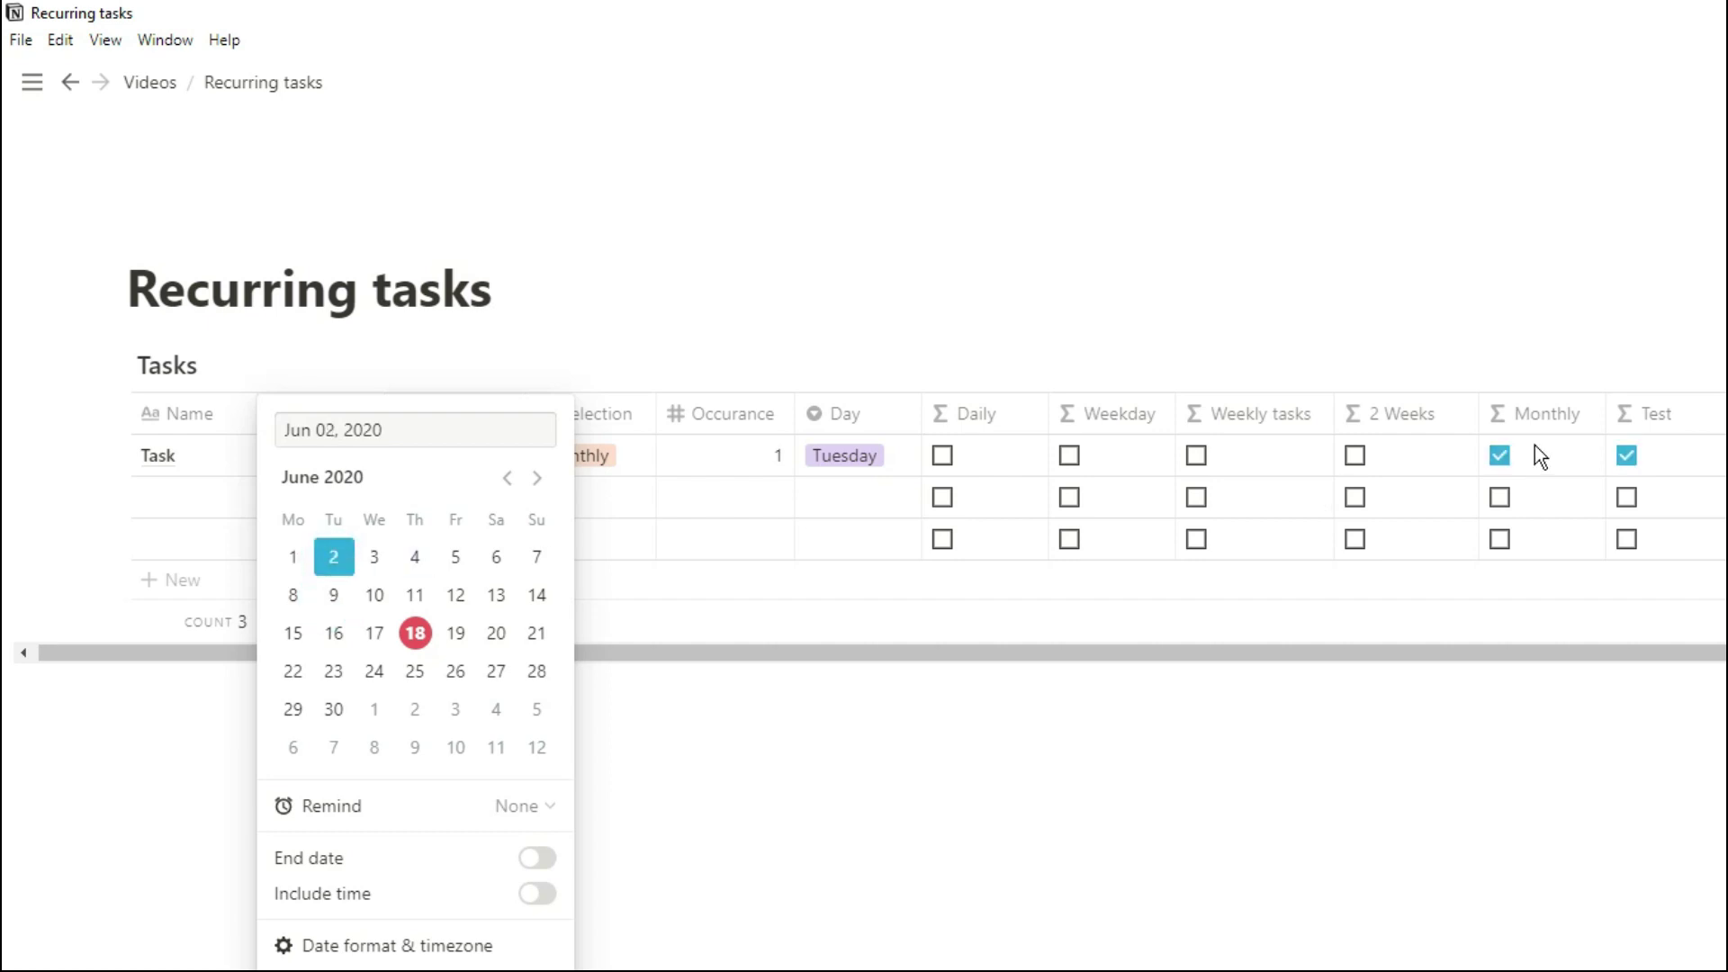
key(Escape)
Change the Test formula's date condition to date(prop("Now?")) >= 8 and replace everything after it with a comma
click(1557, 463)
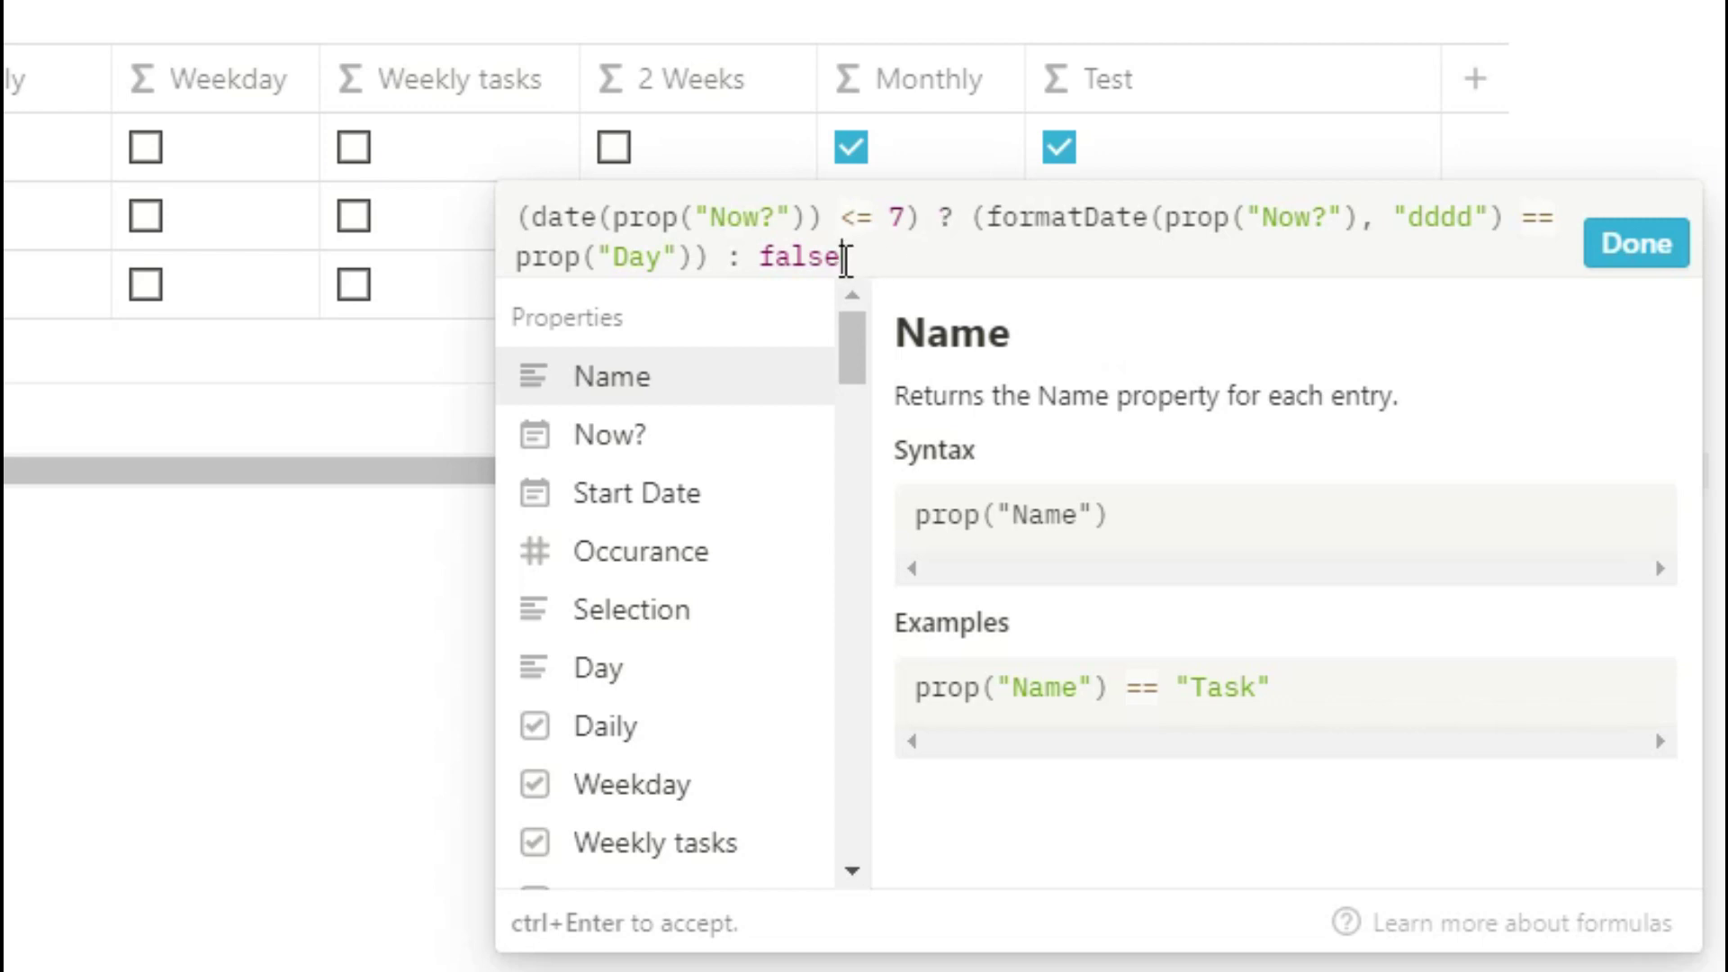
click(860, 216)
key(BackSpace)
text(>)
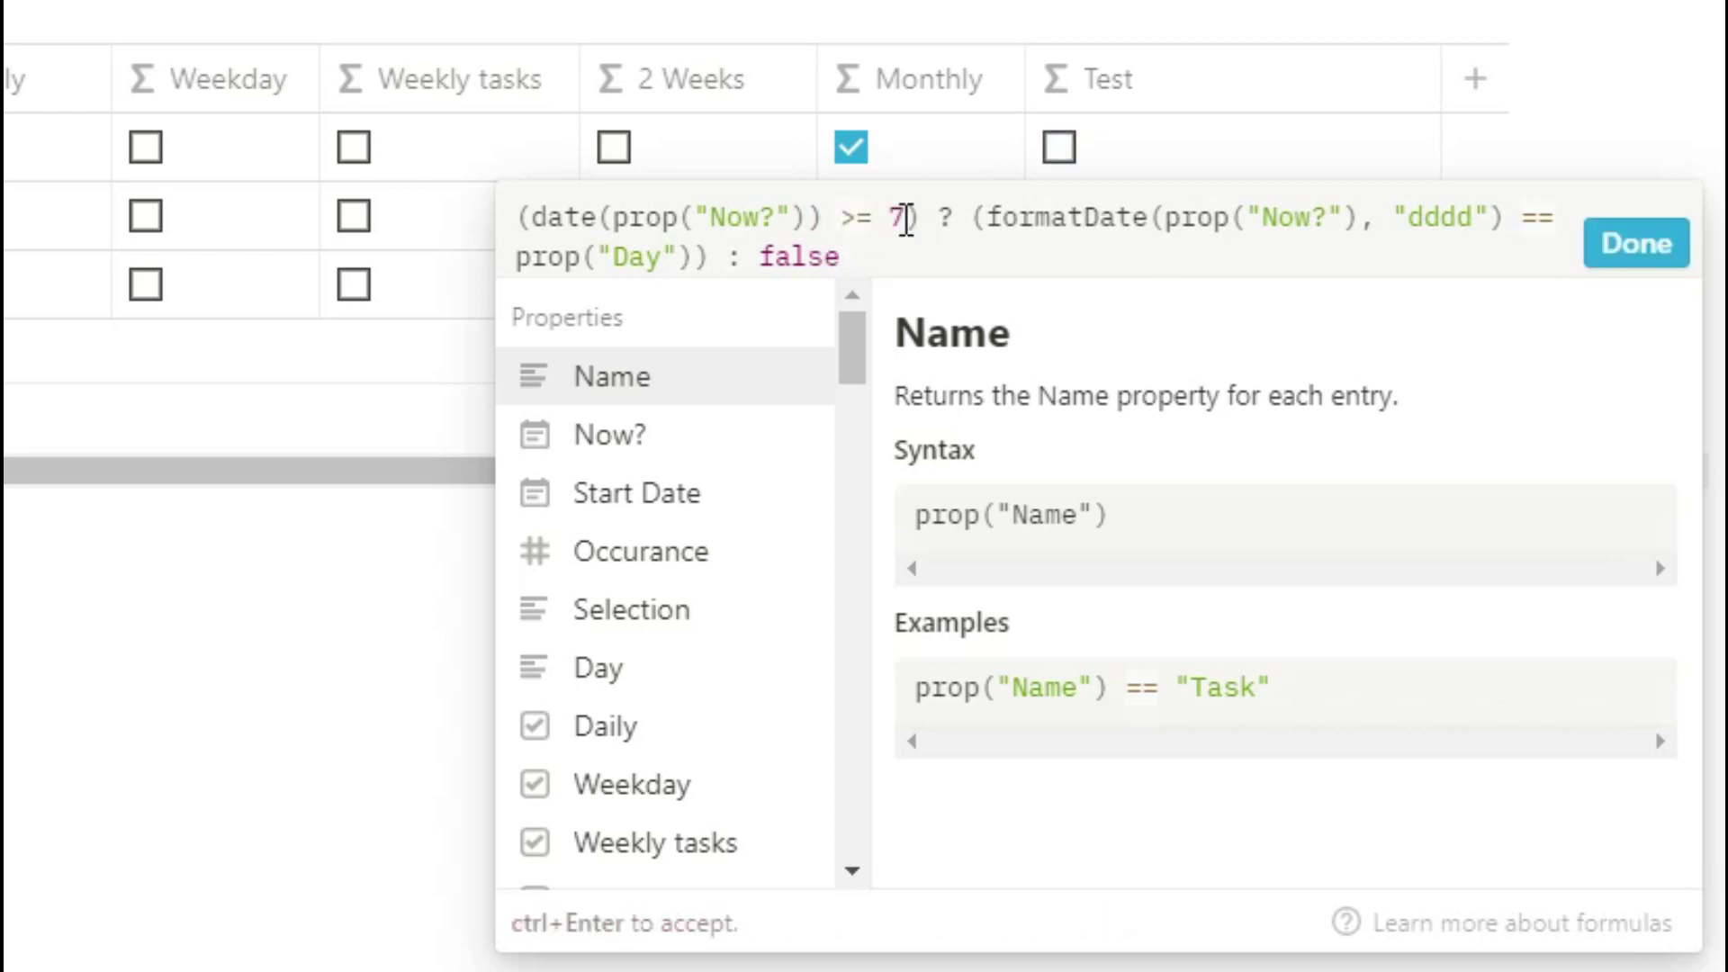
key(Delete)
text(8)
drag(920, 217, 968, 270)
key(BackSpace)
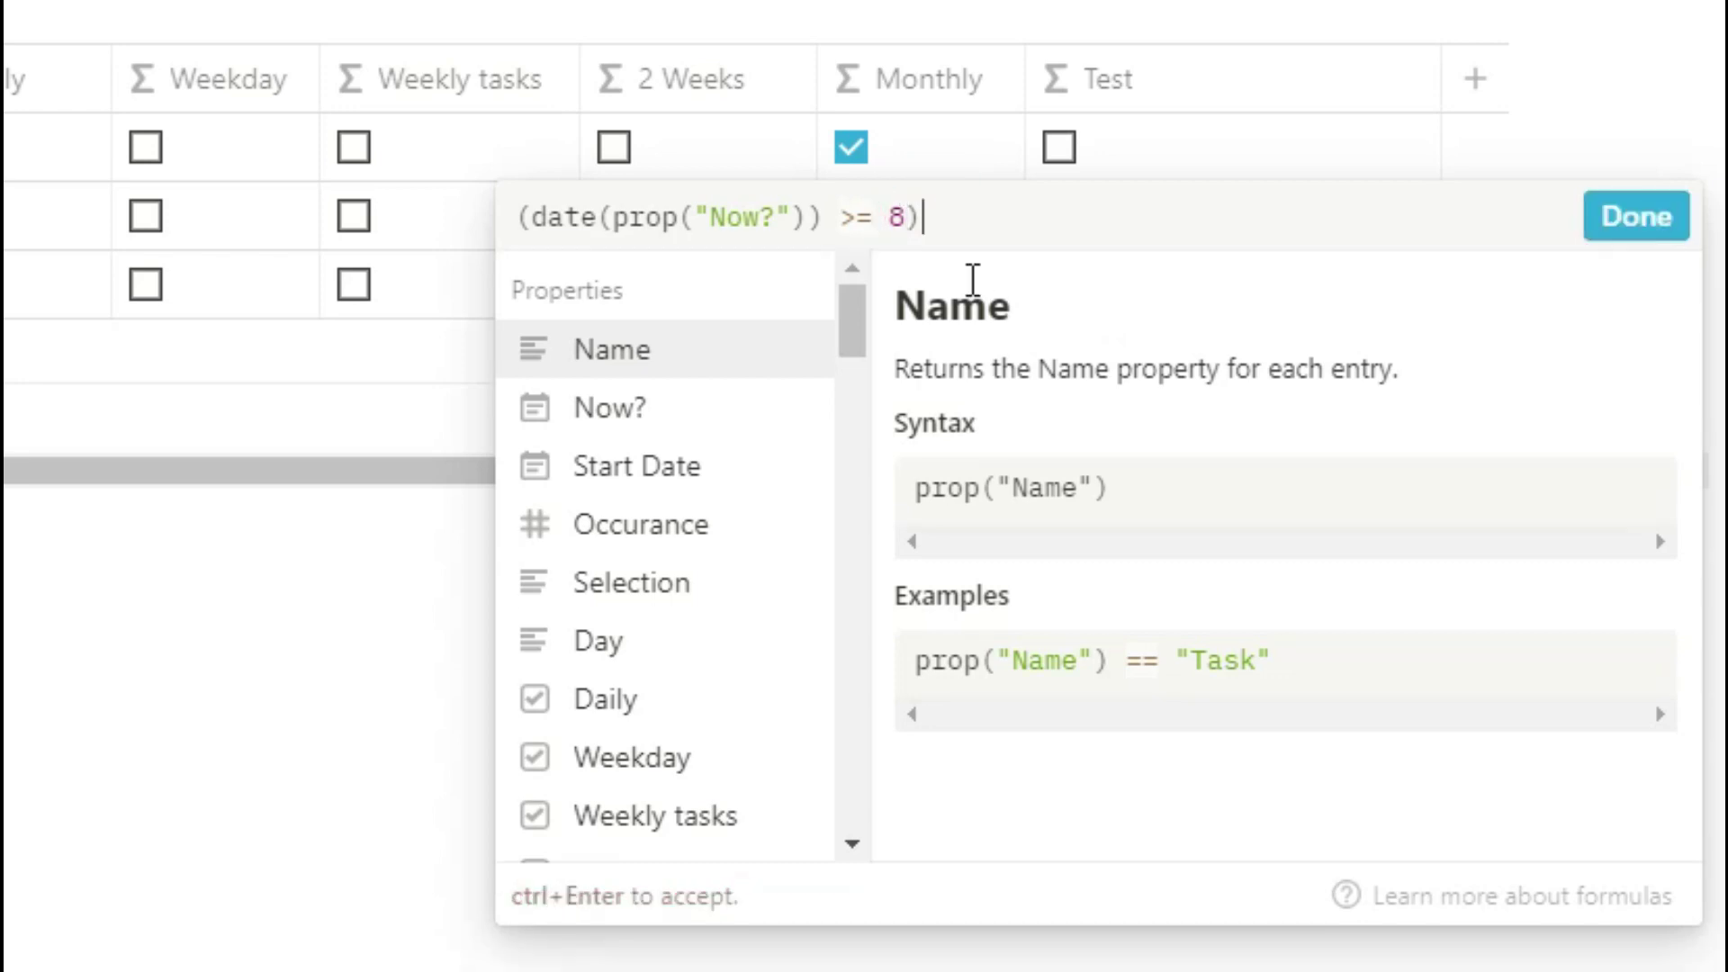
key(BackSpace)
text(,)
Duplicate the Test formula's condition as date(prop("Now?")) <= 14 and enclose both conditions in and()
drag(531, 217, 910, 220)
key(ctrl+c)
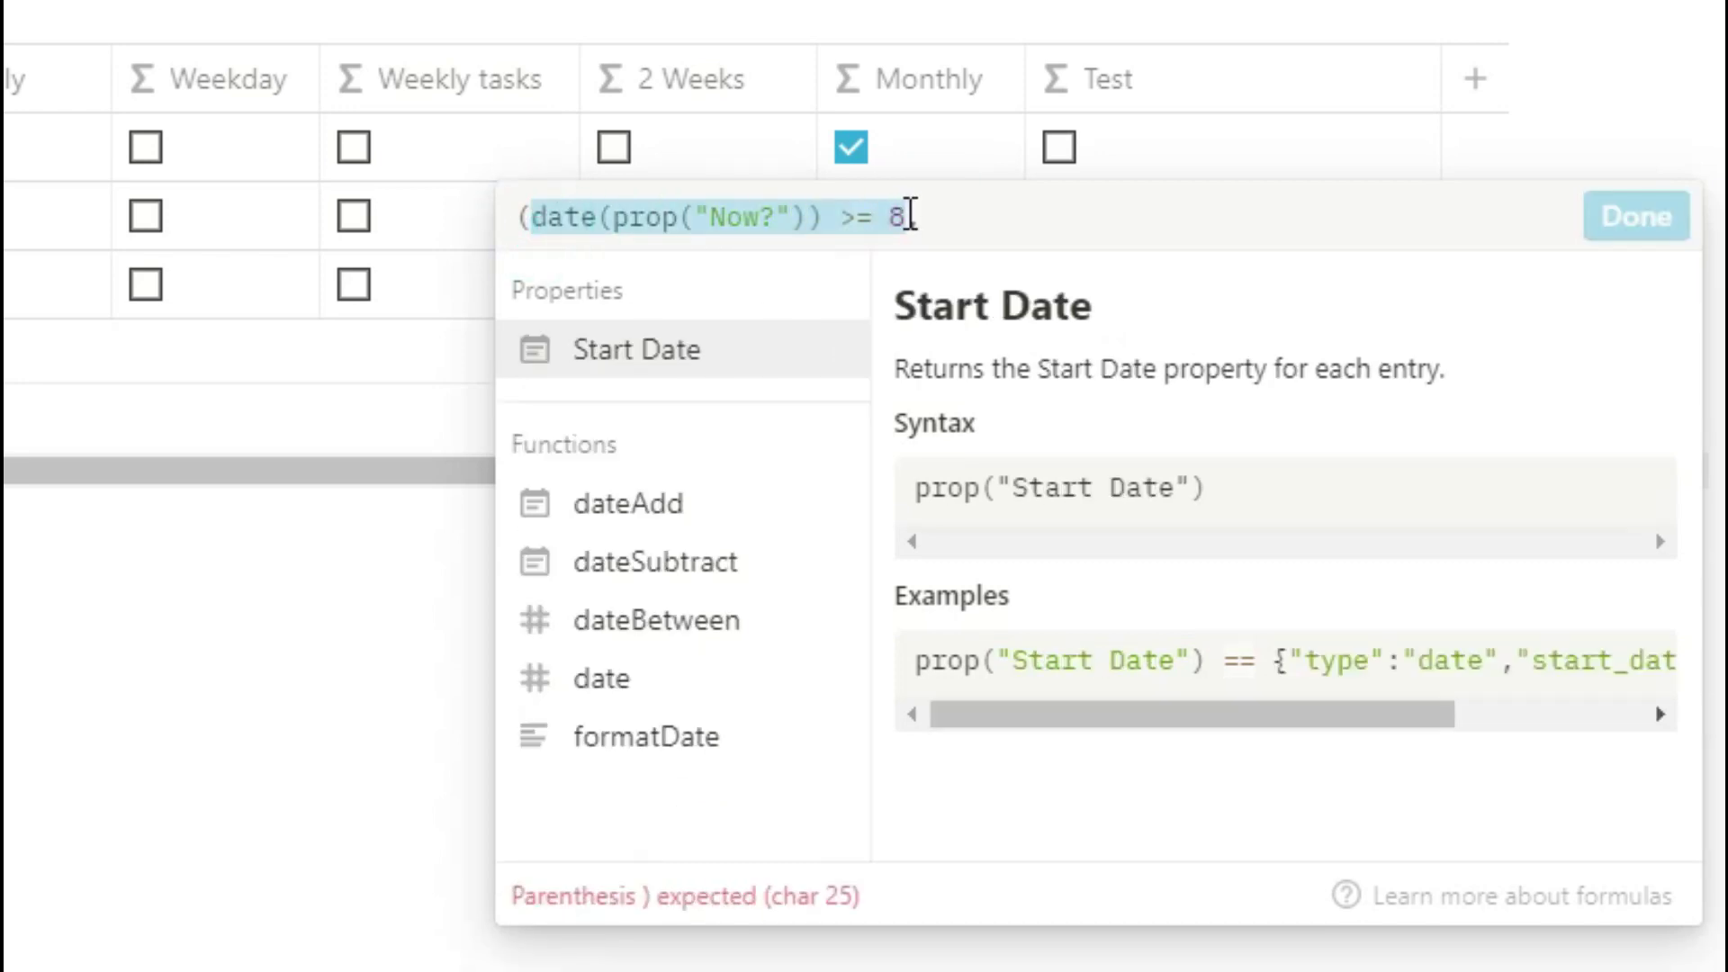
click(960, 216)
key(ctrl+v)
key(BackSpace)
text(14)
click(1245, 217)
key(BackSpace)
text(<)
click(521, 219)
text(and()
key(Delete)
click(1391, 215)
text())
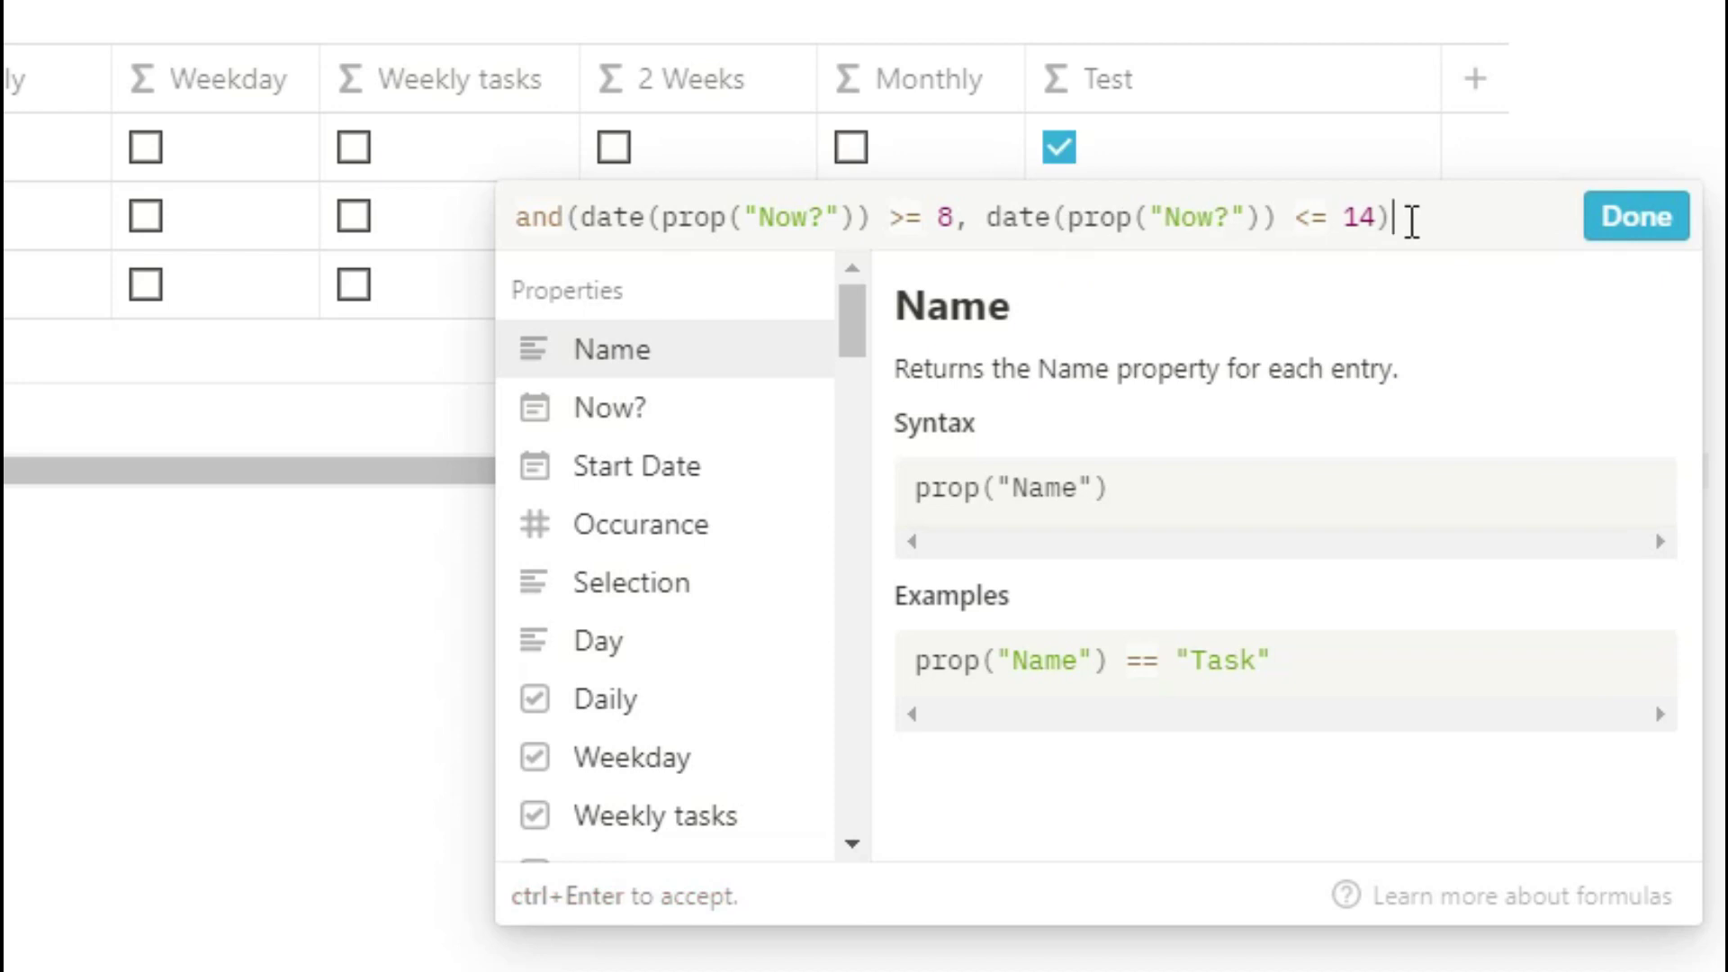
Nest the Test formula's date range in an outer and() with formatDate(prop("Now?"),"dddd")==prop("Day"), and save it
click(524, 219)
text(and()
click(1477, 213)
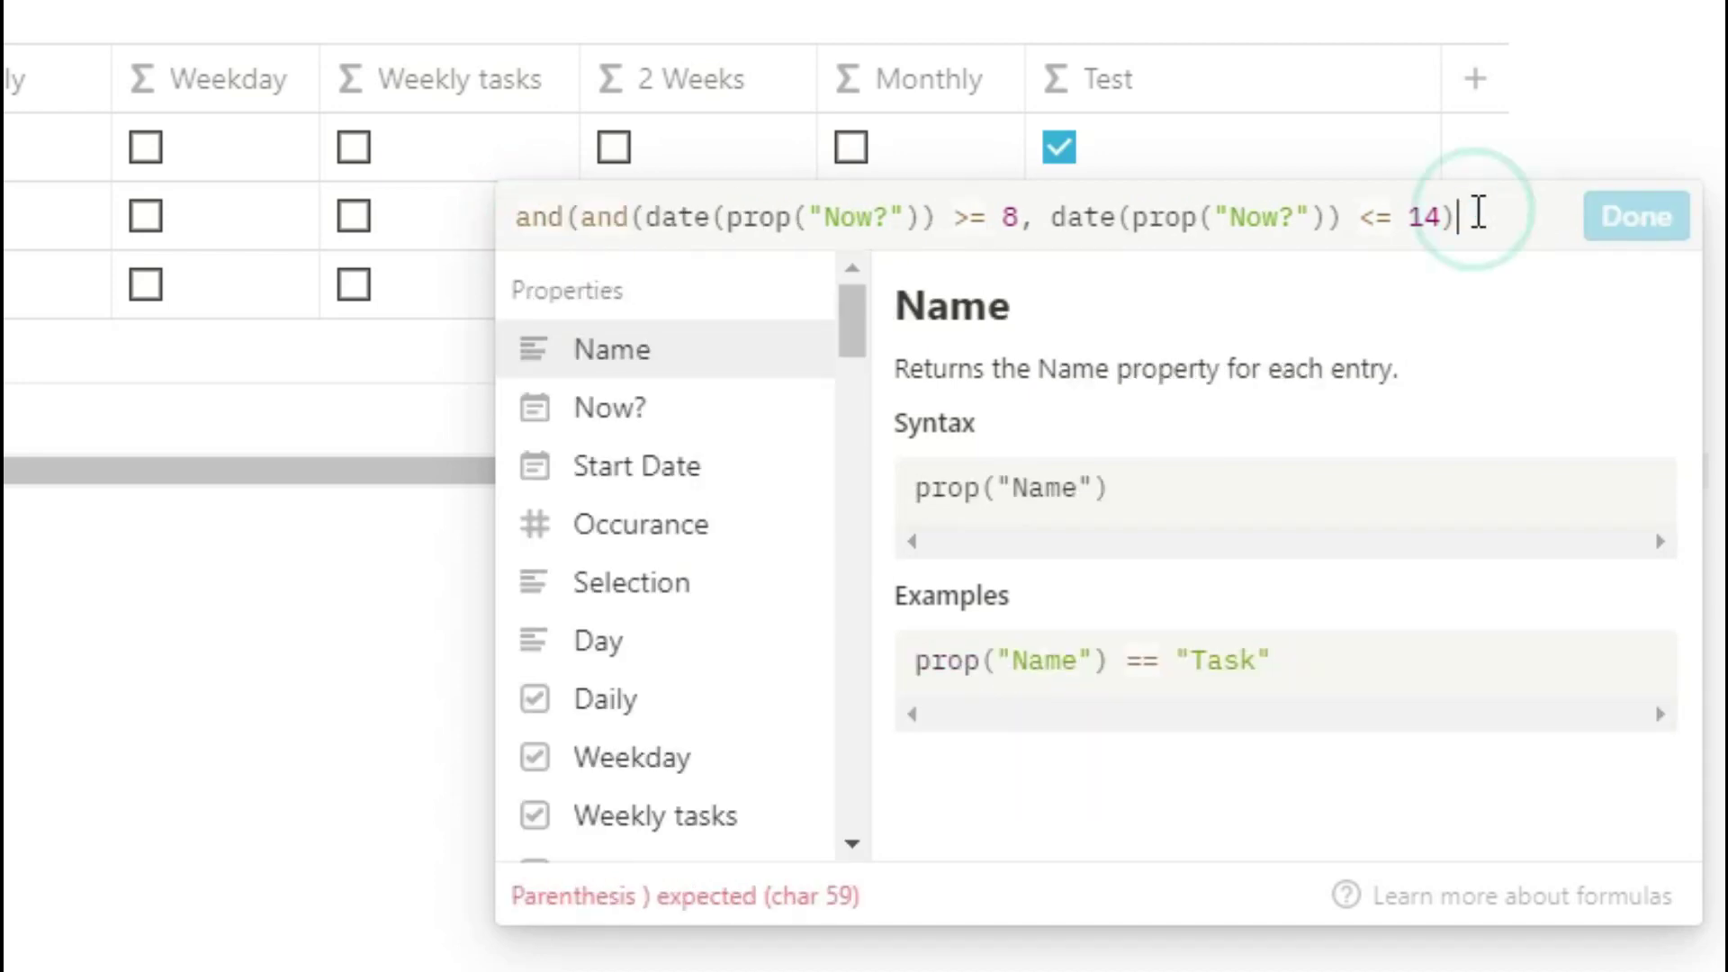
text(,formatDate()
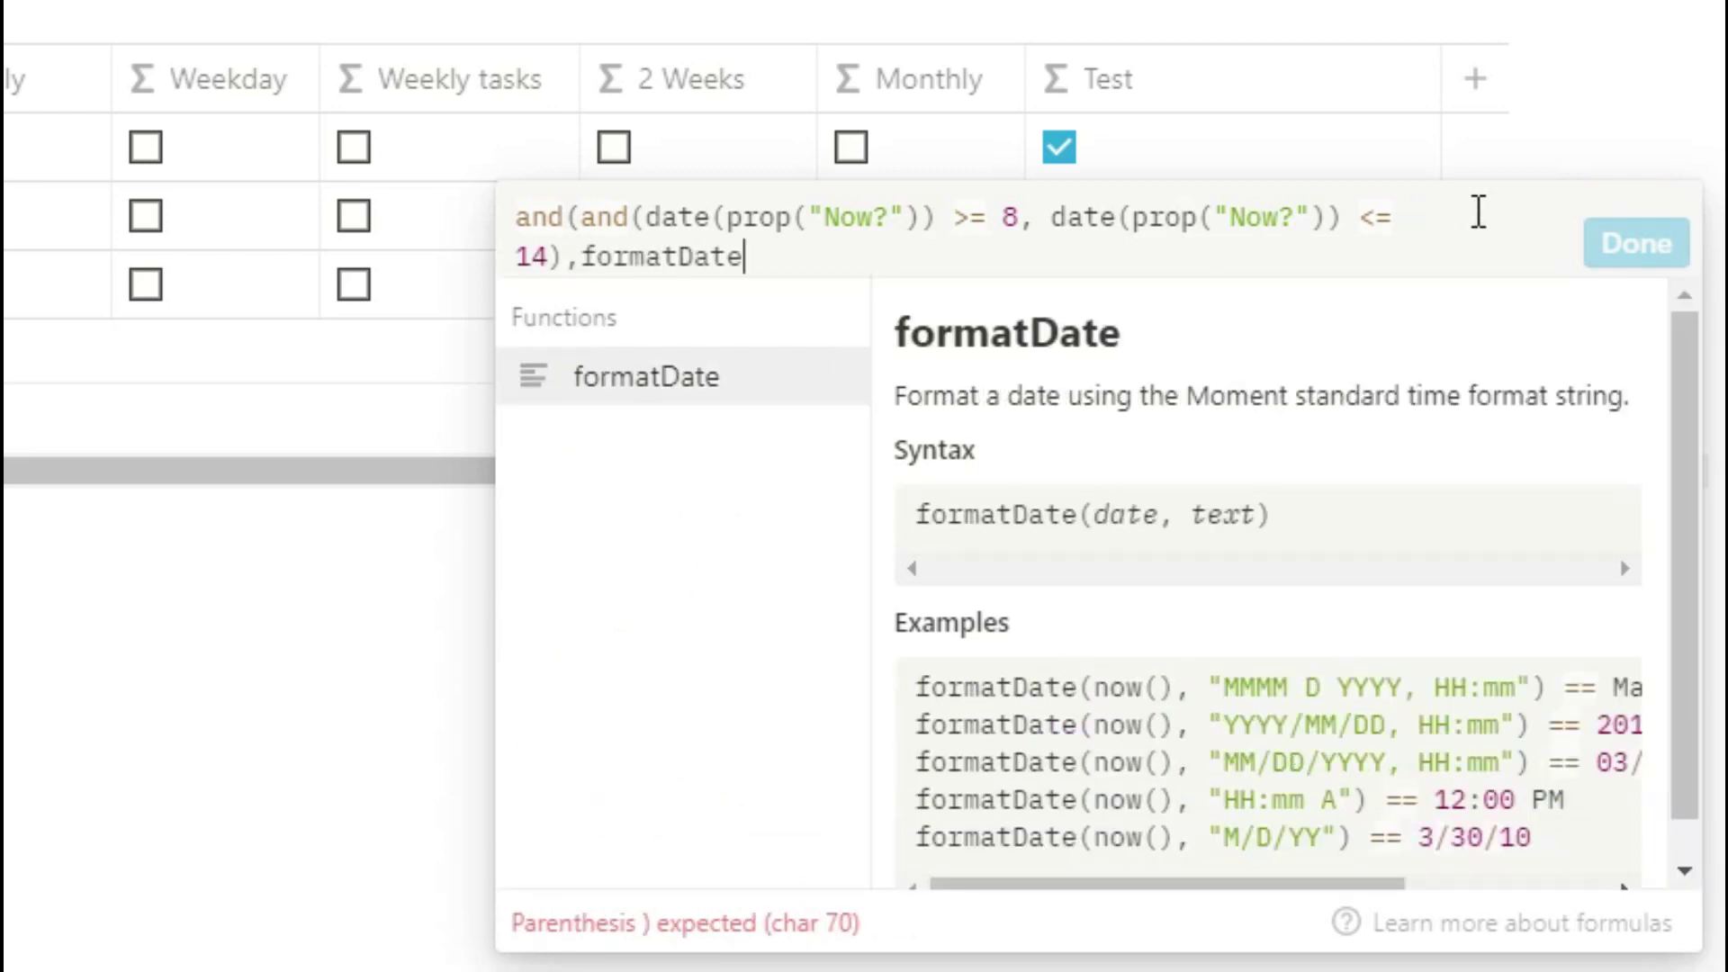
click(671, 446)
text(,"dddd")==)
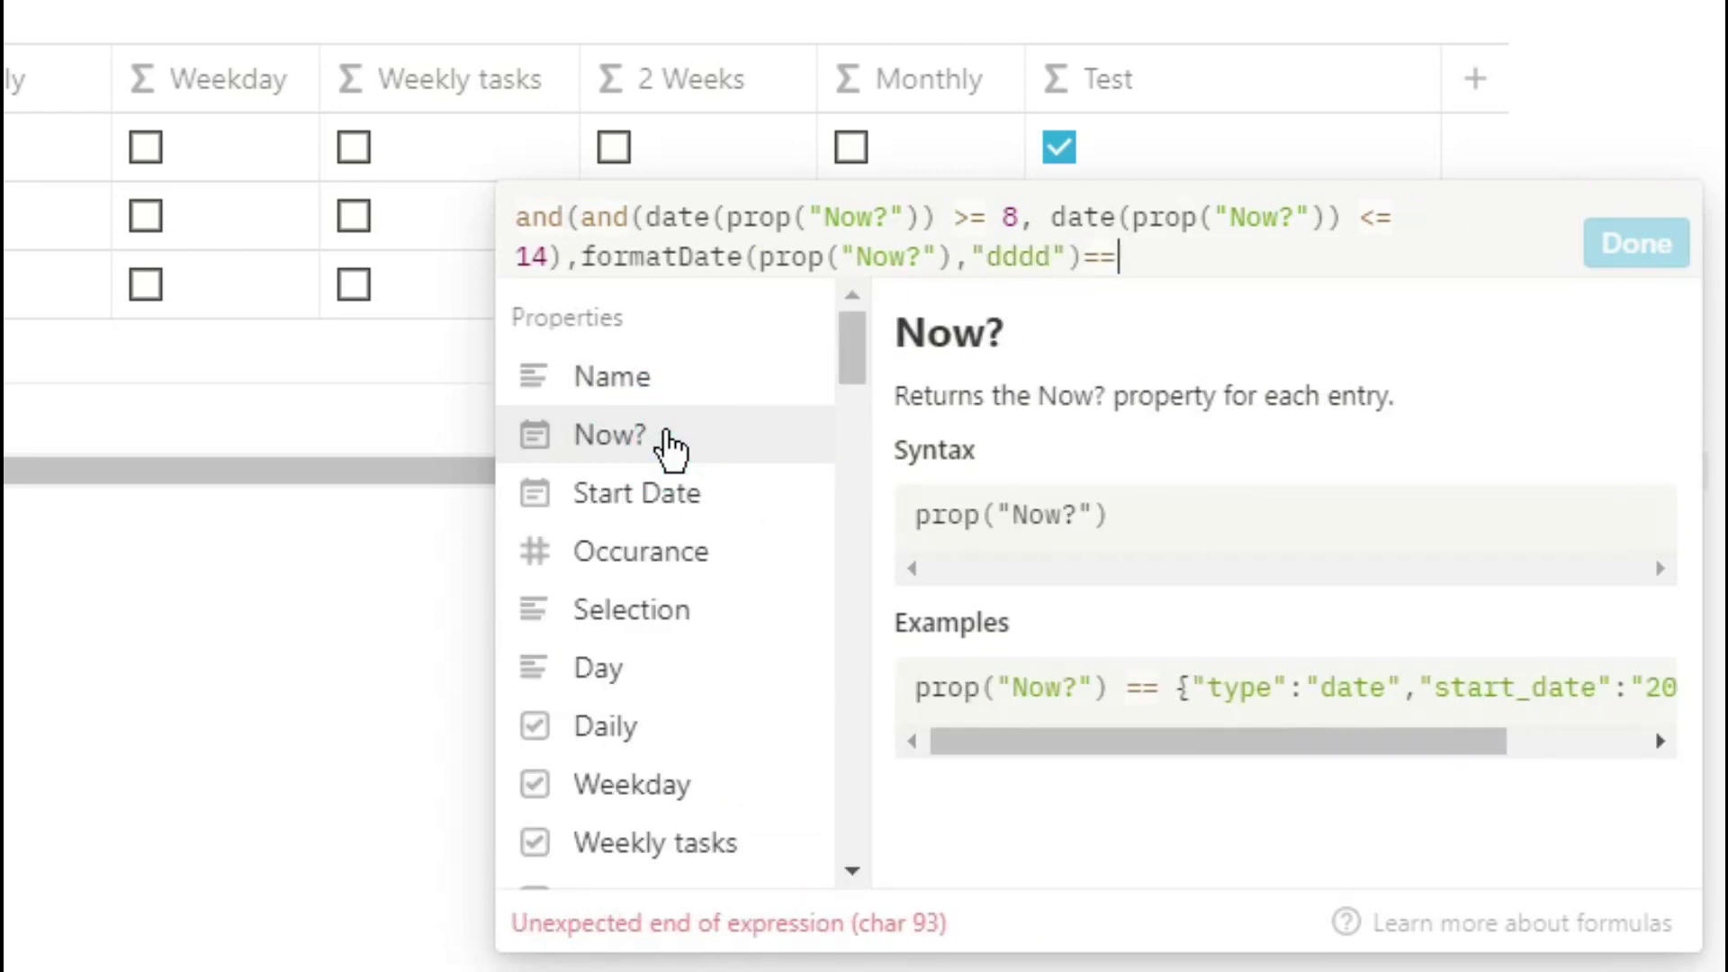
click(670, 693)
text())
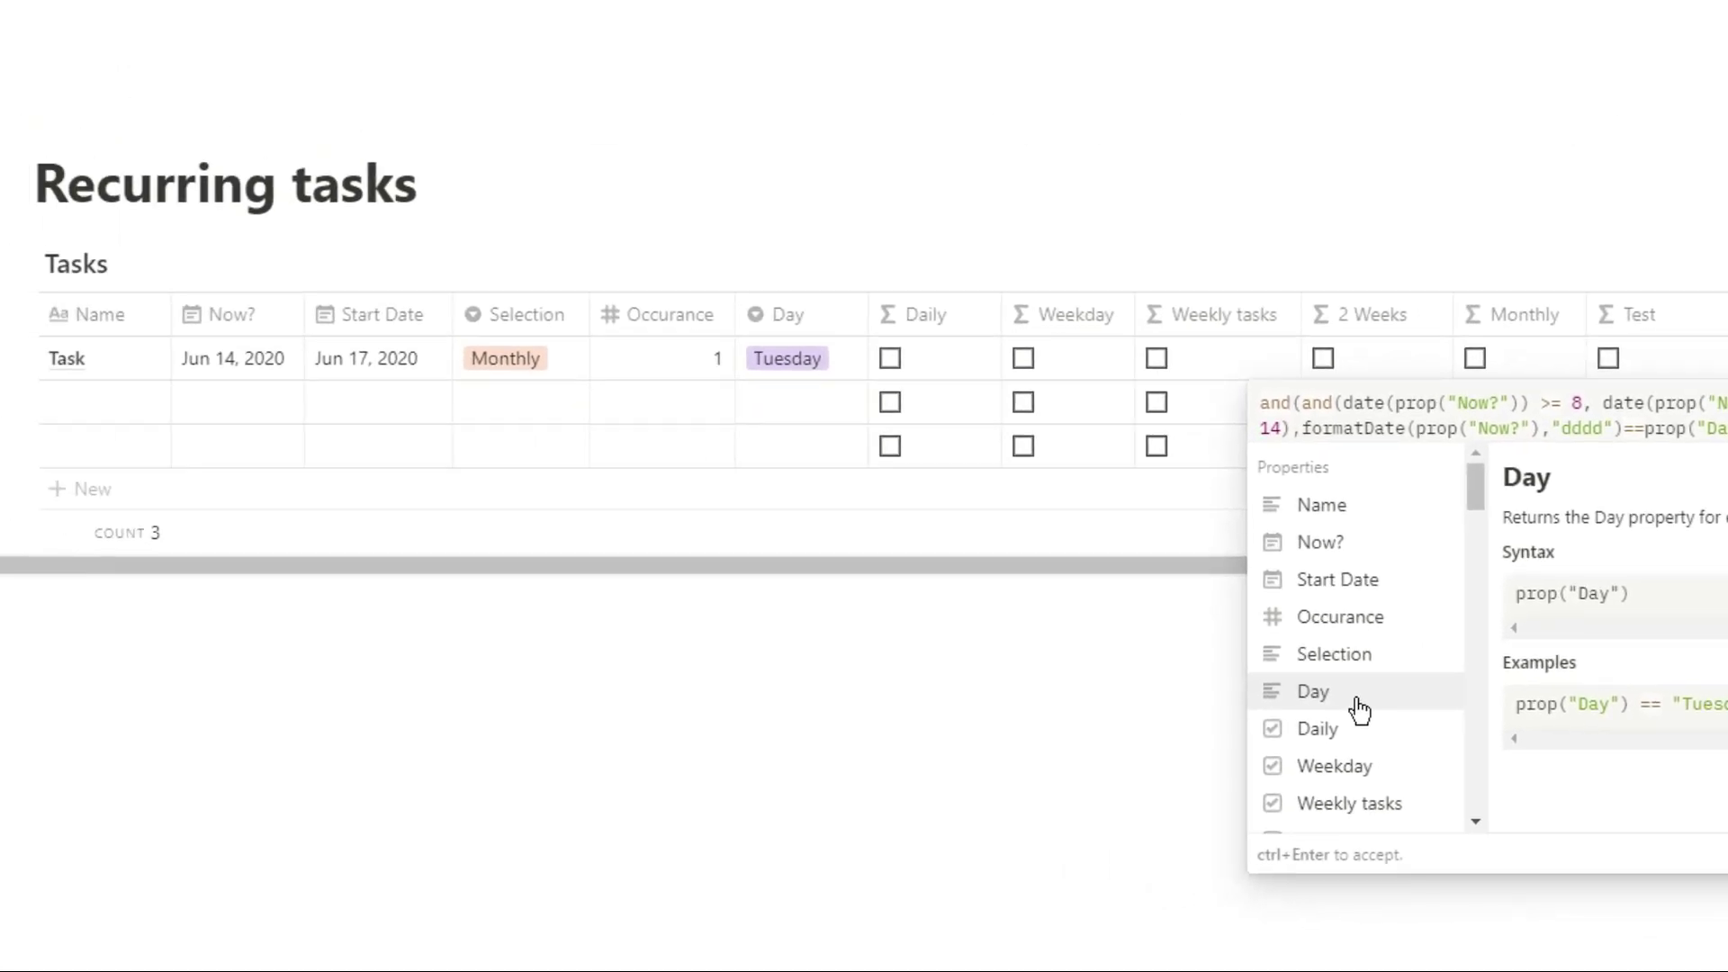
key(ctrl+Return)
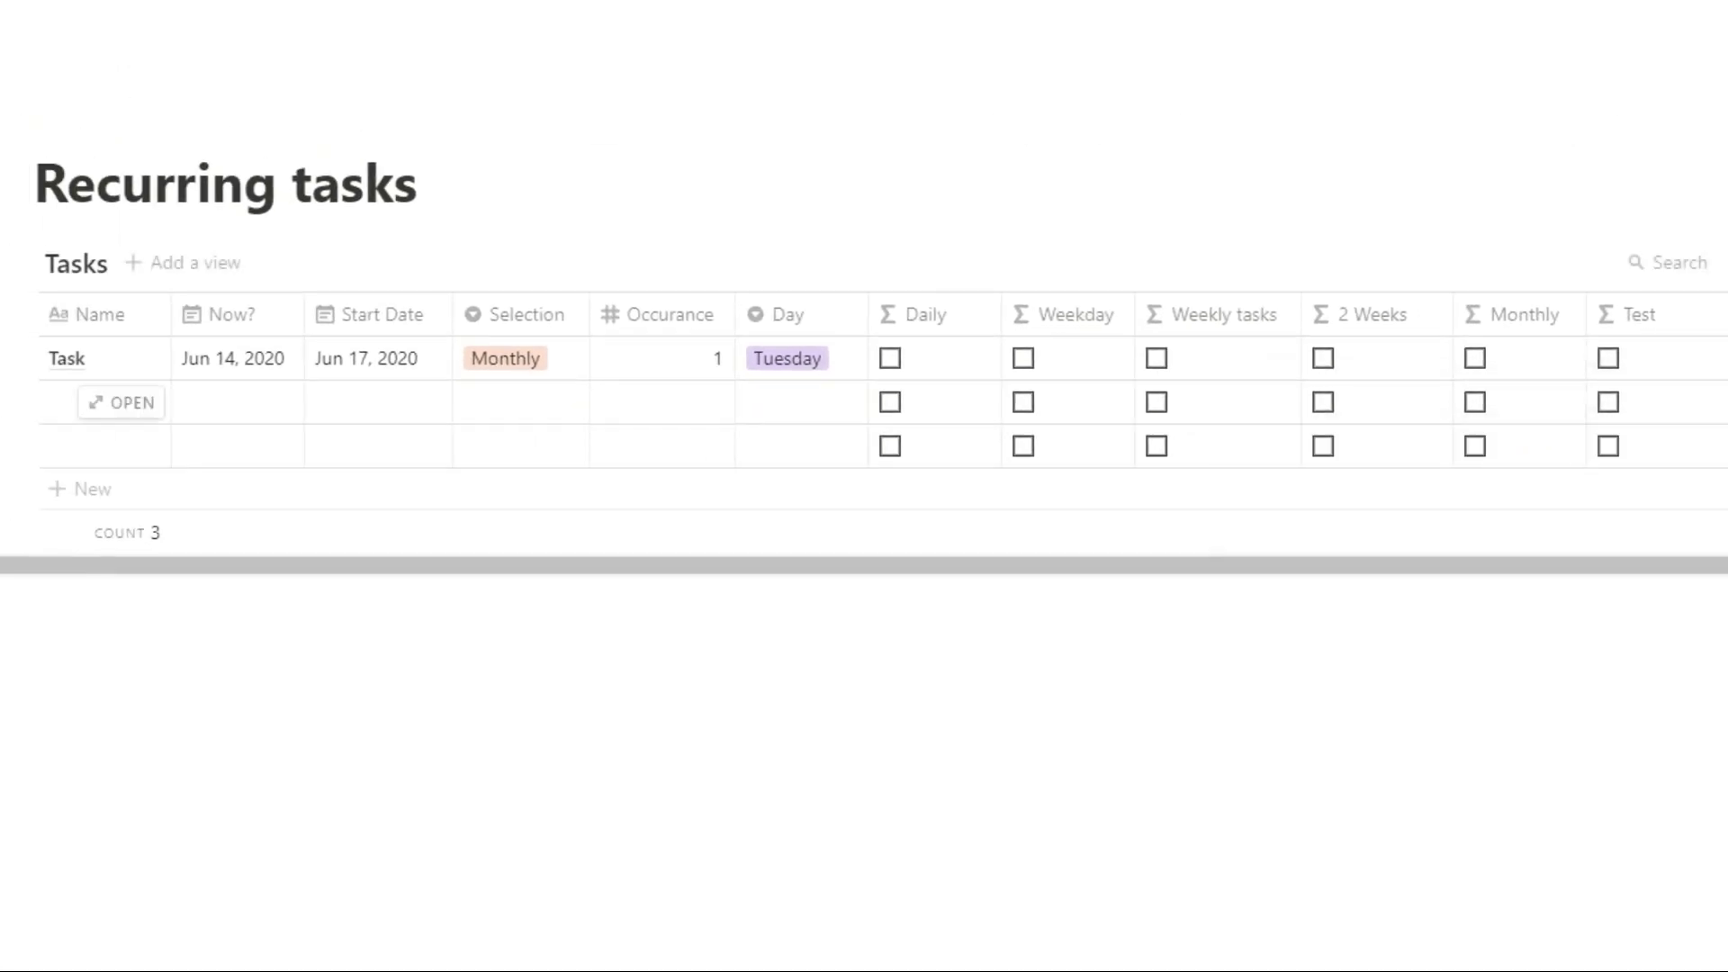
Set Day to Friday and test the formula with Now? dates Jun 5 and Jun 12, 2020, leaving the date on Jun 12
click(256, 363)
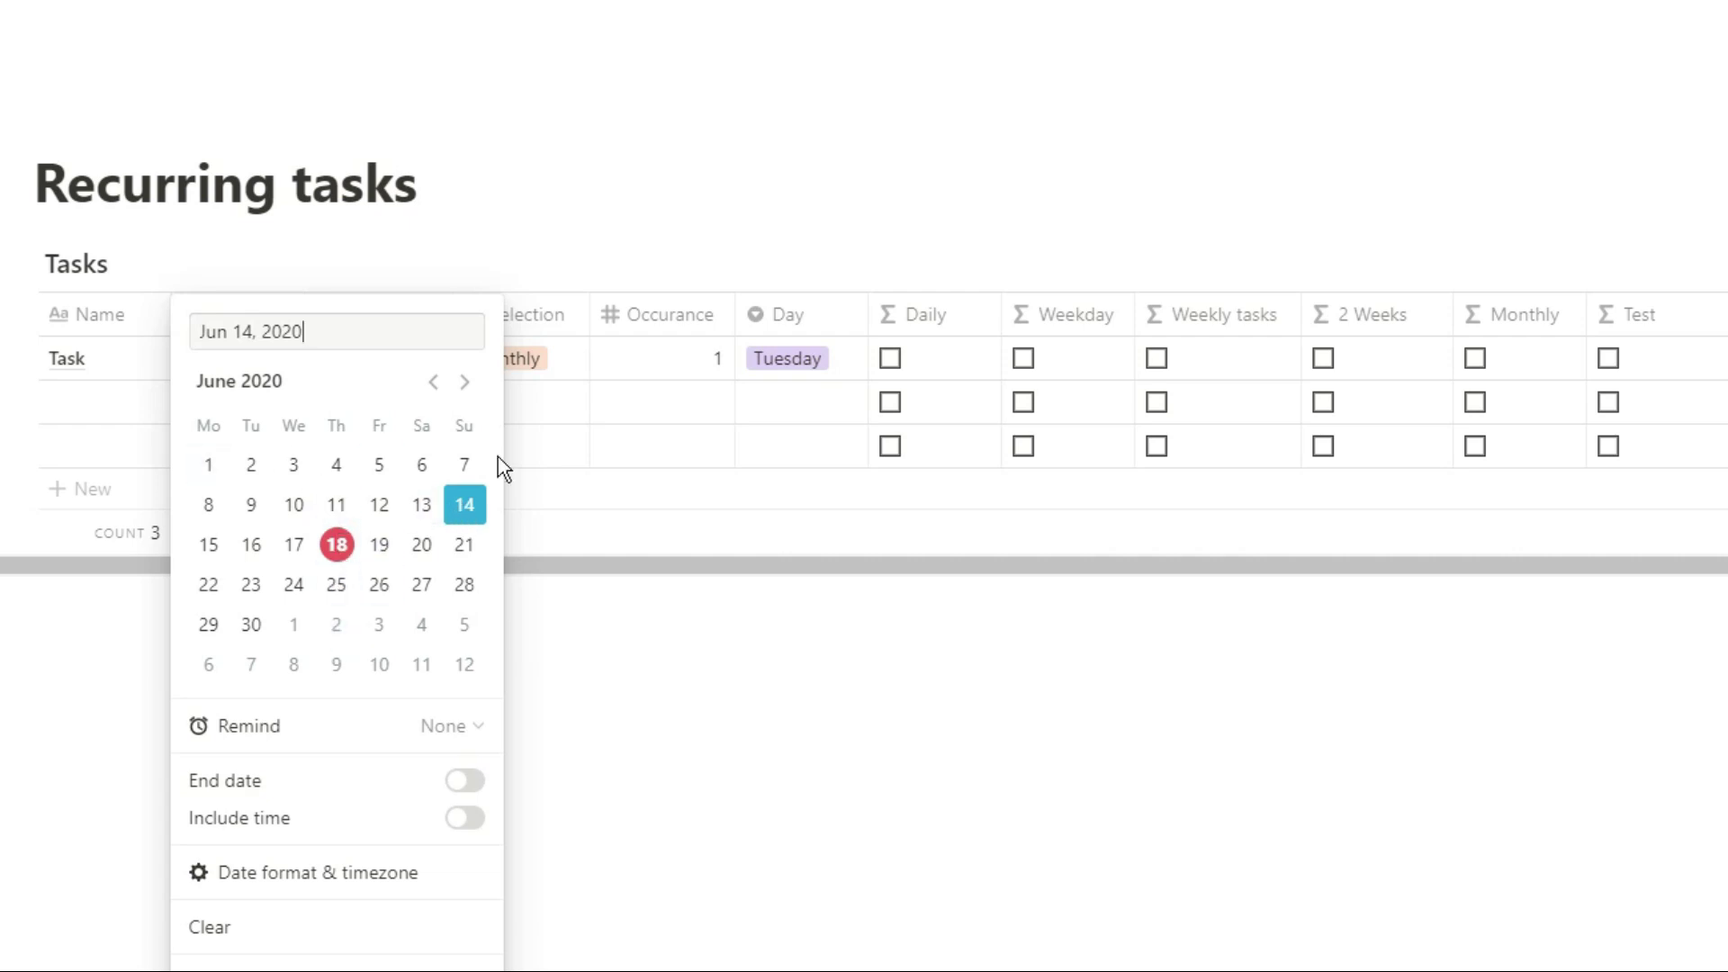
click(379, 505)
key(Escape)
click(788, 358)
click(868, 590)
click(251, 374)
click(379, 464)
click(379, 505)
key(Escape)
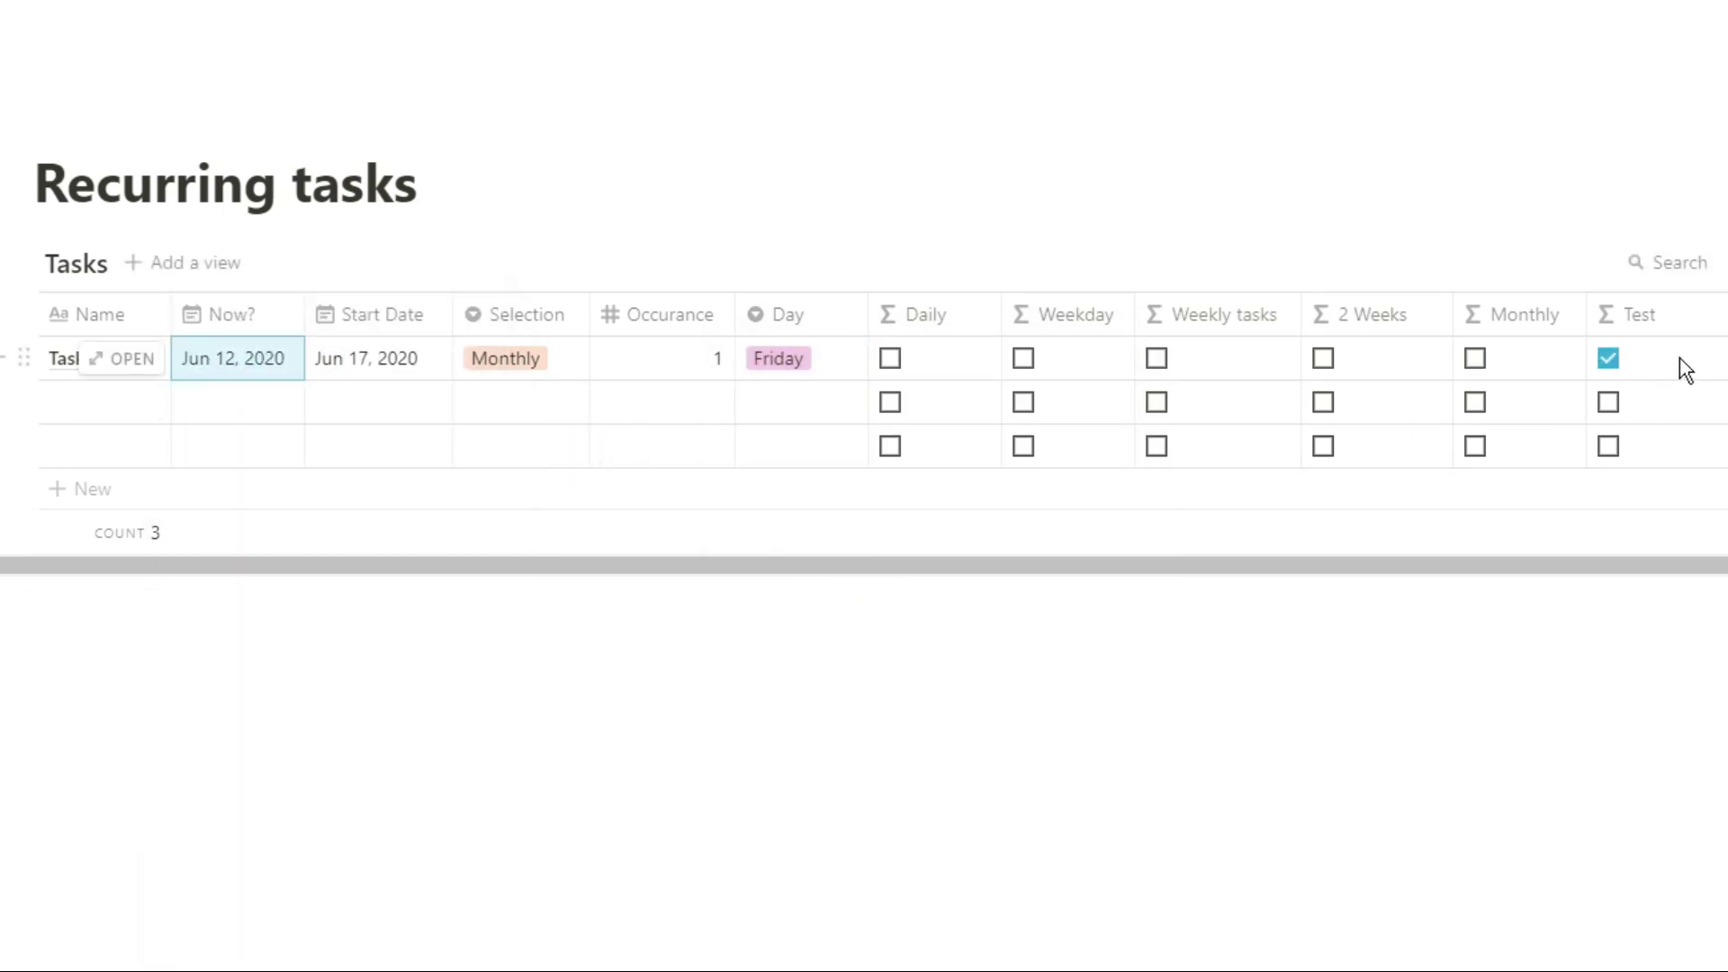
Copy the whole Test formula and paste it over the inner false in the Monthly formula
click(1698, 360)
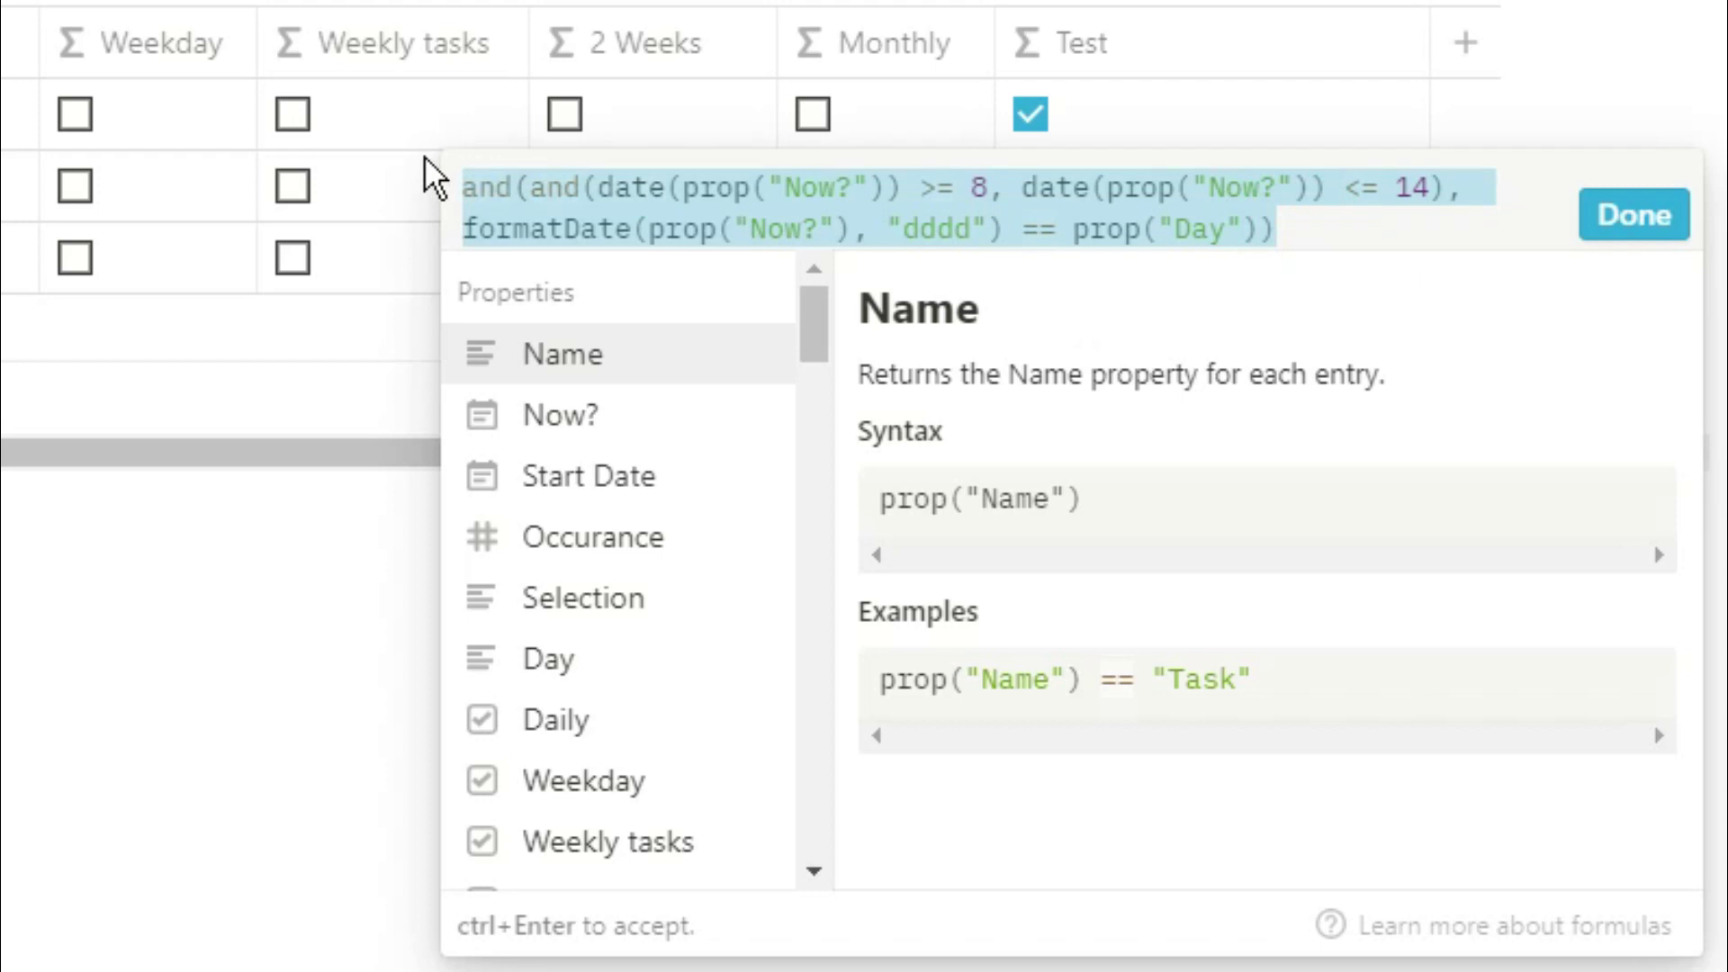
key(Escape)
click(869, 136)
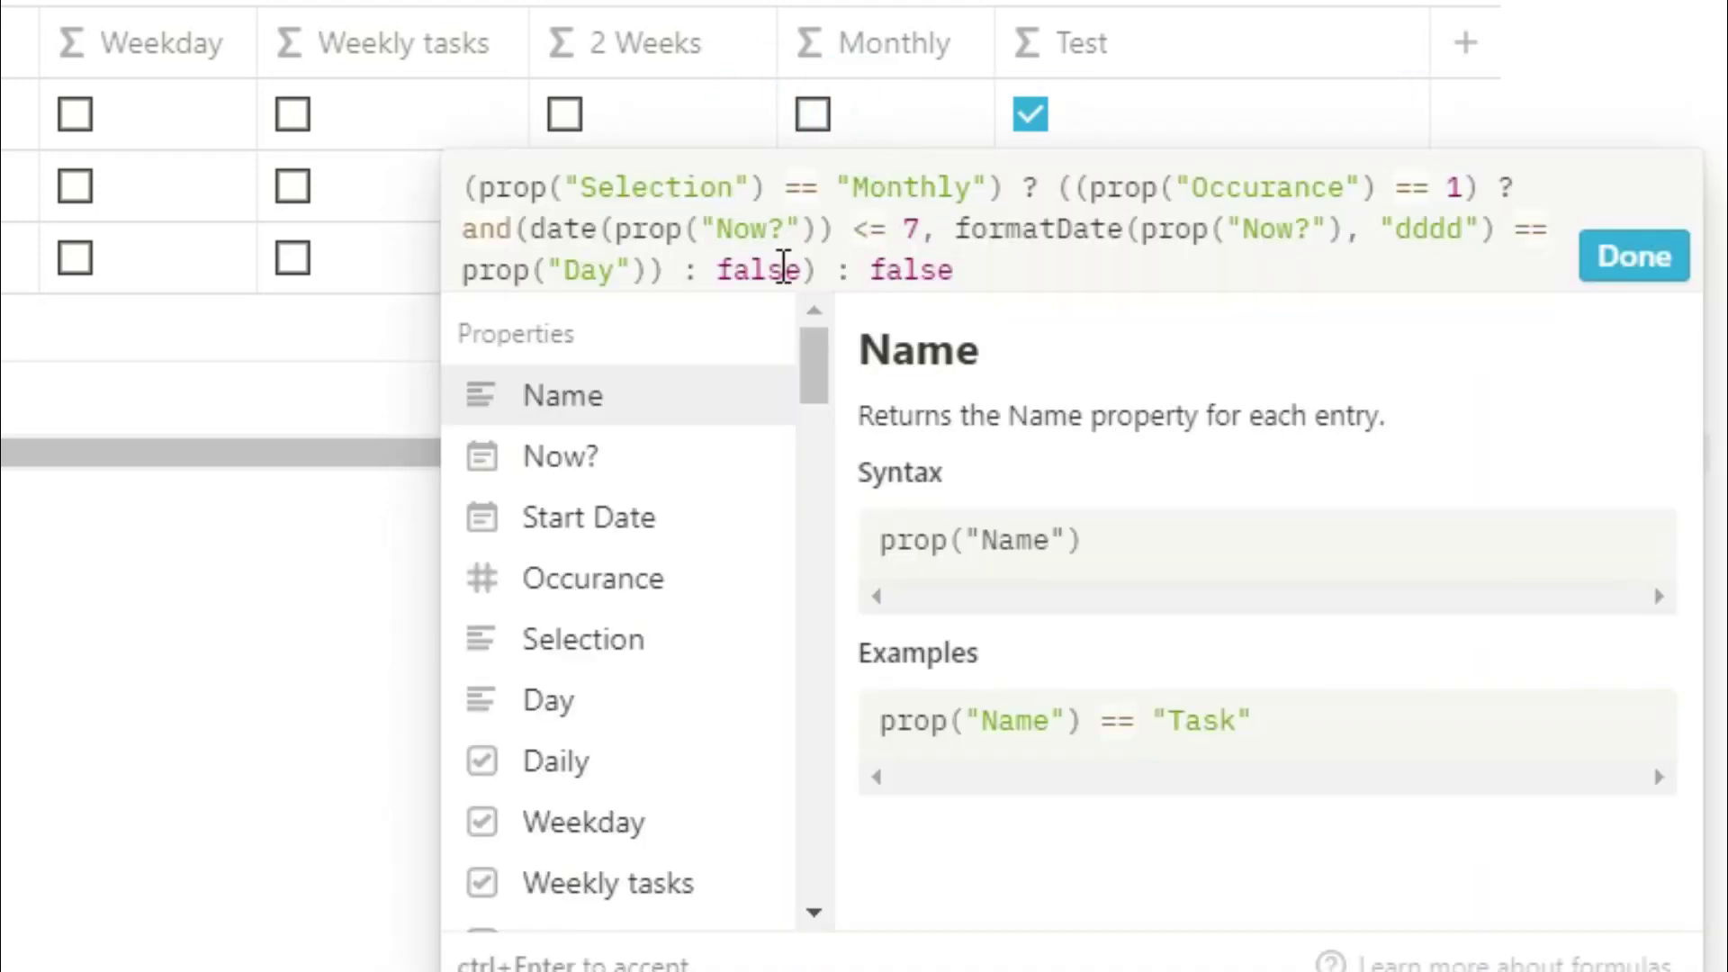
click(719, 270)
double_click(719, 270)
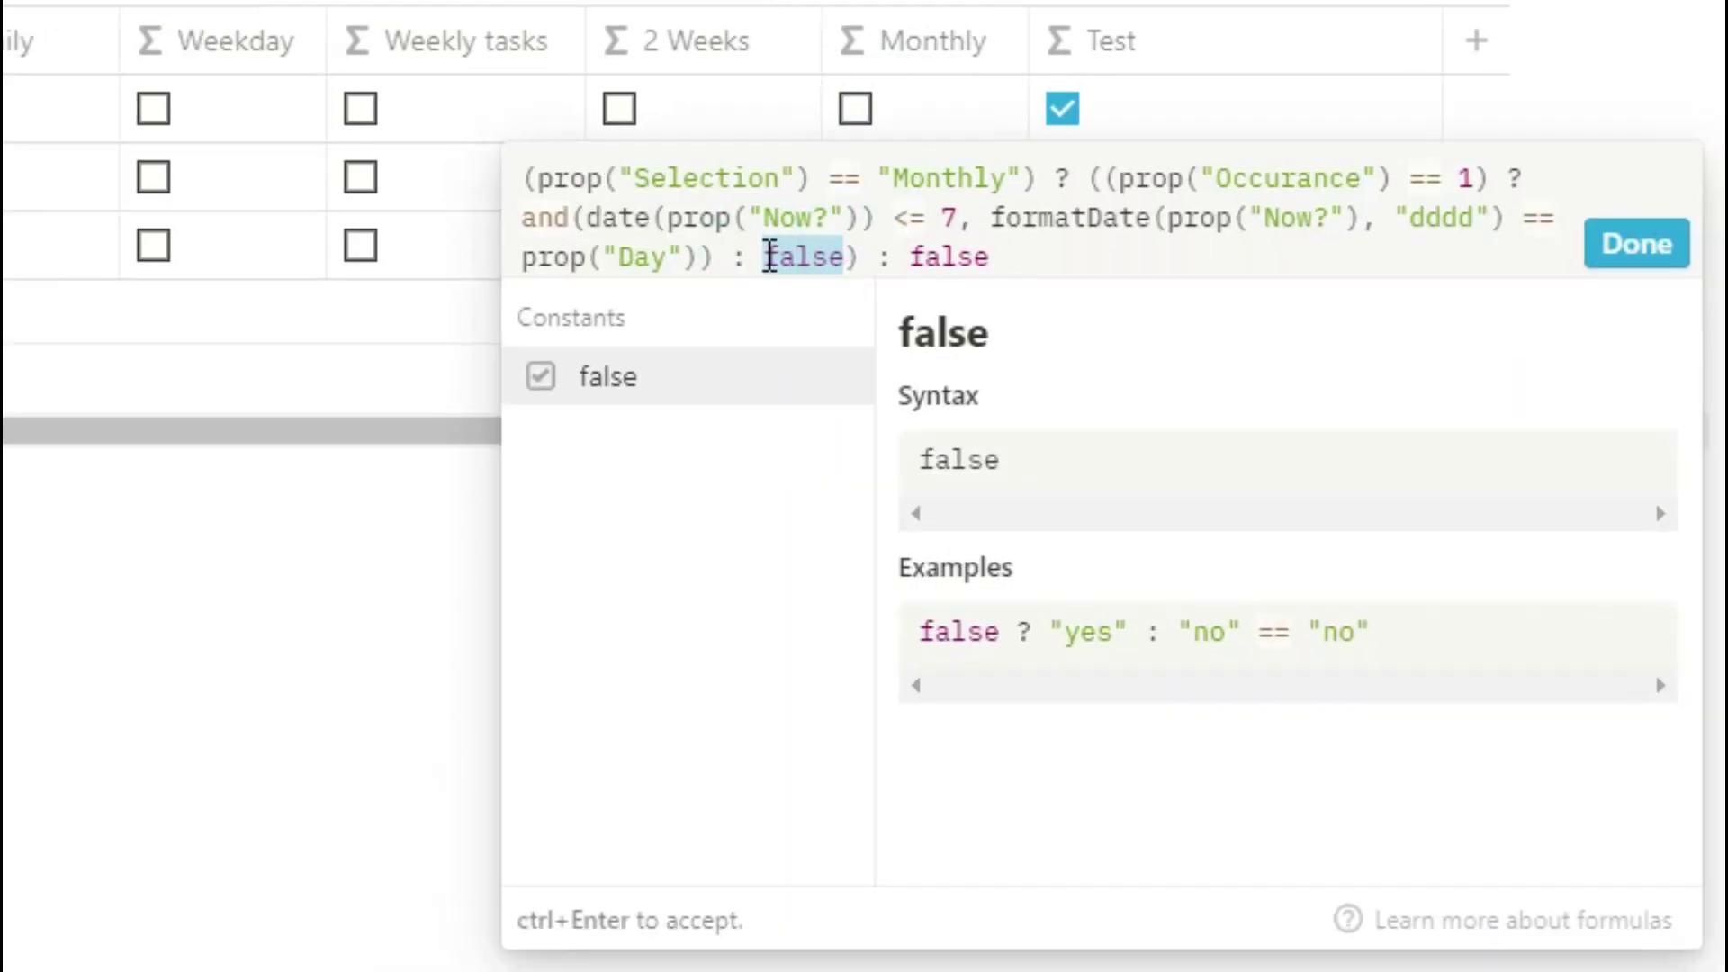
key(ctrl+v)
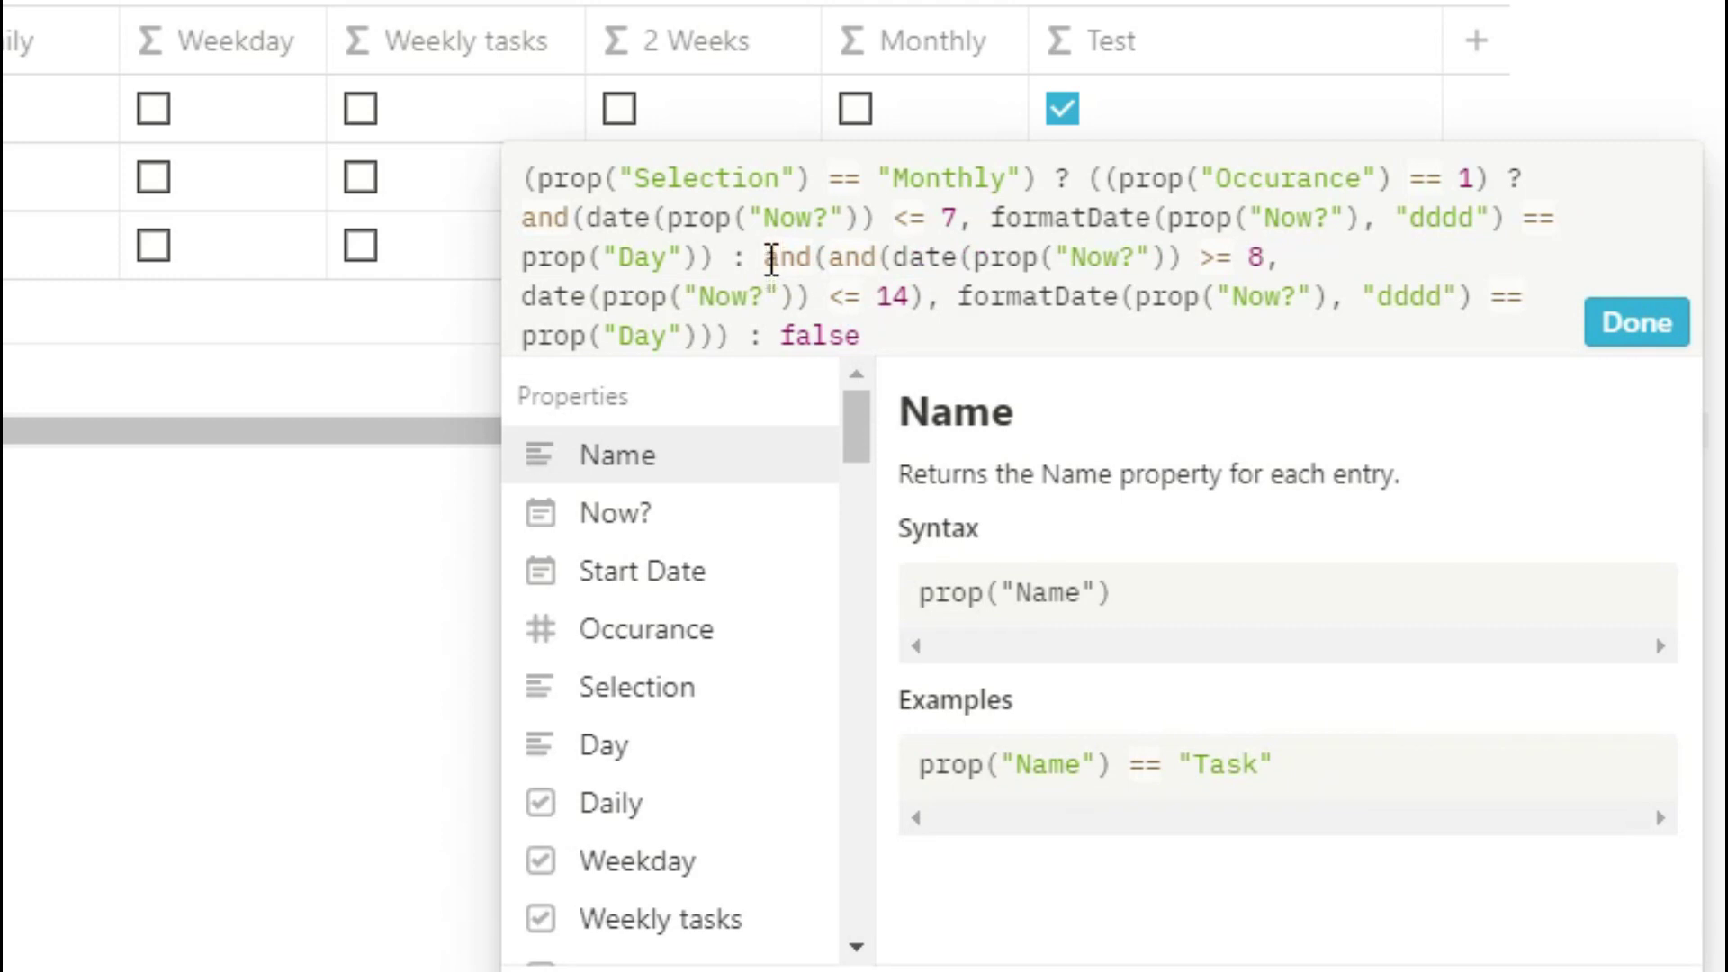
Make the pasted expression conditional on prop("Occurance")==2 with false as its alternative, balance the parentheses, and save the Monthly formula
click(772, 260)
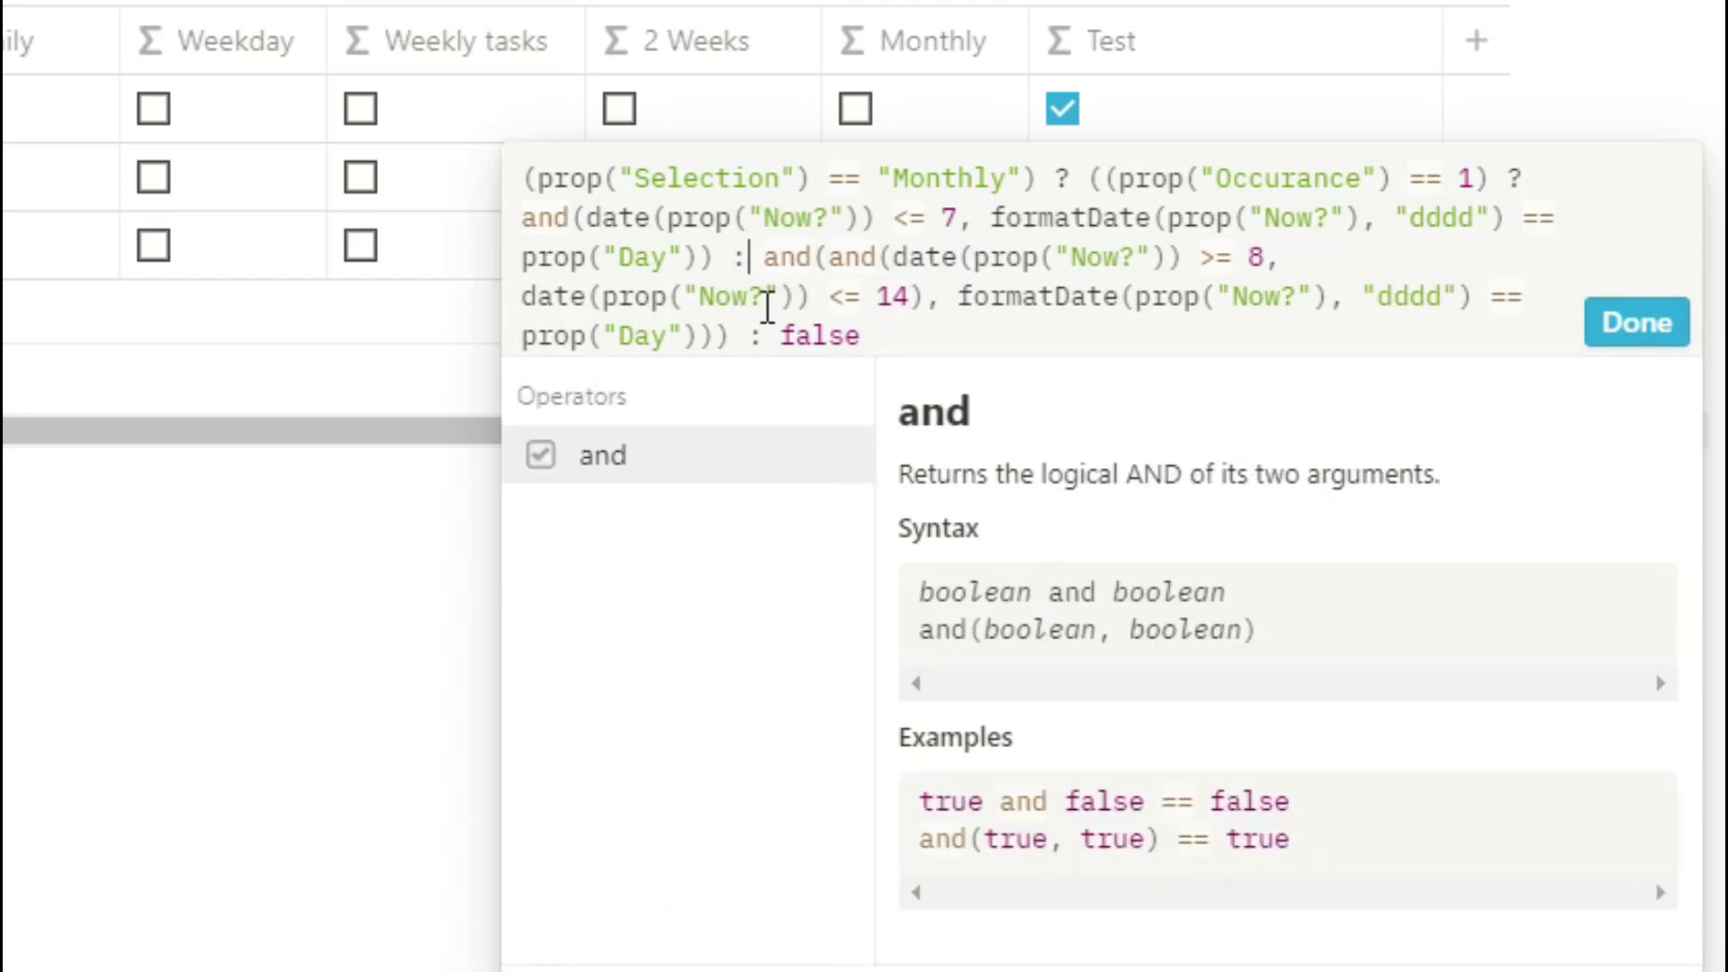
key(Left)
click(711, 629)
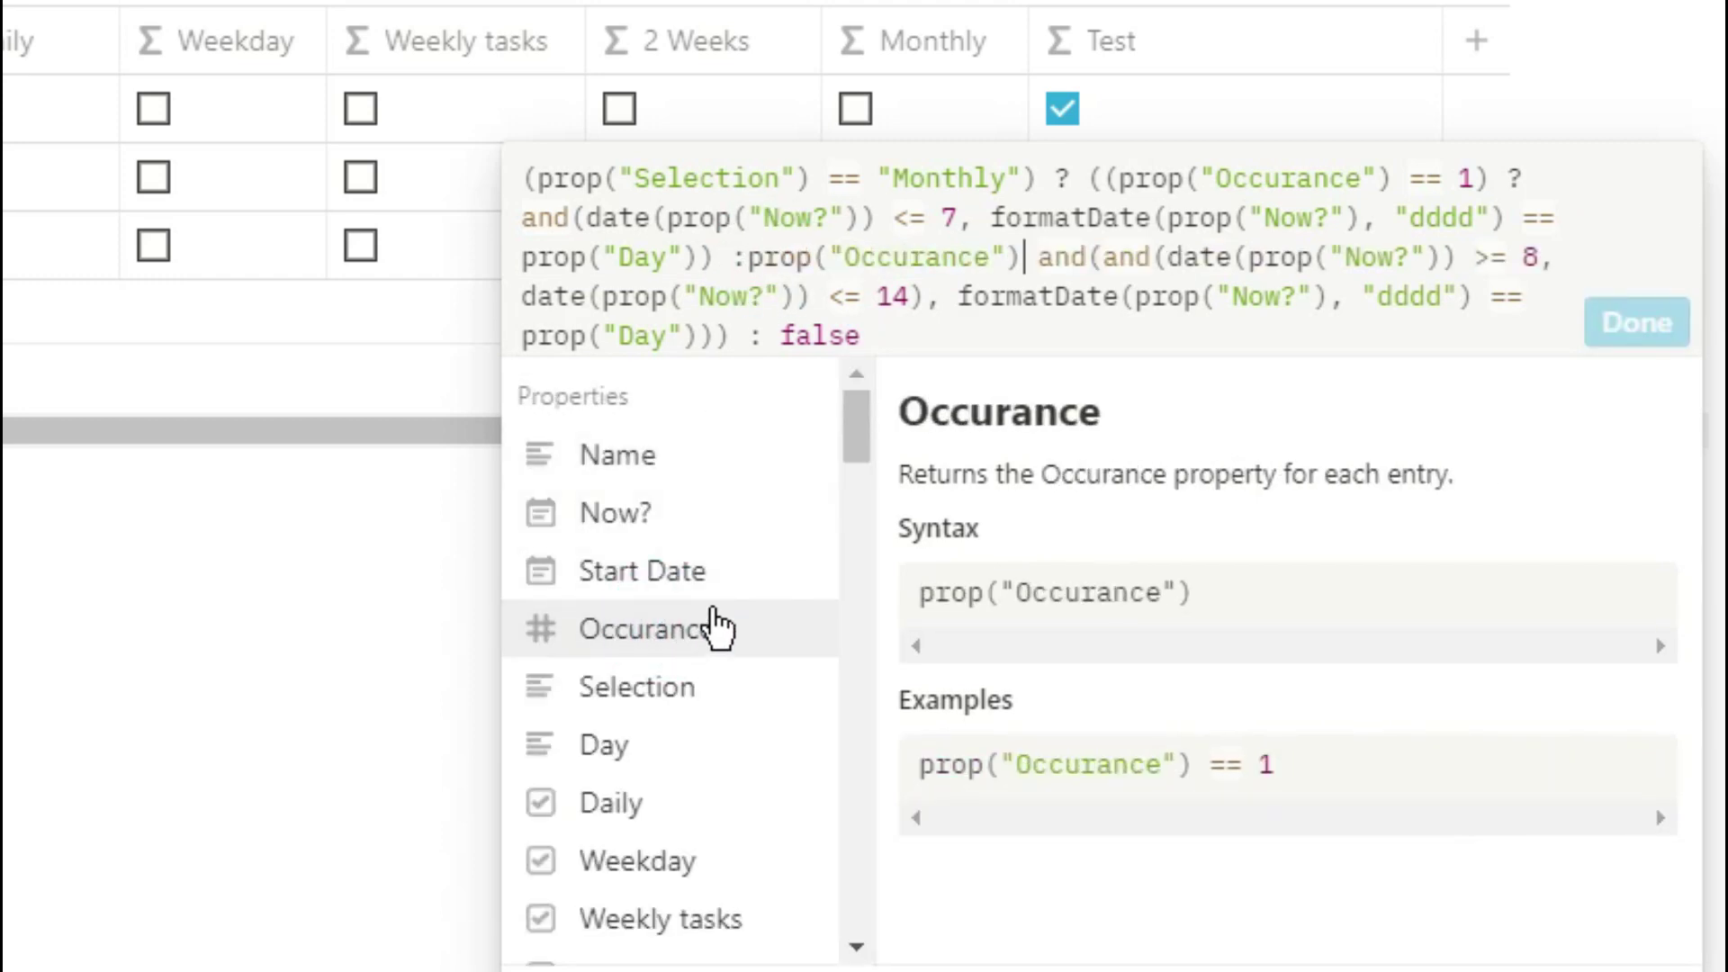
text(==2?)
click(1044, 336)
text(:false)
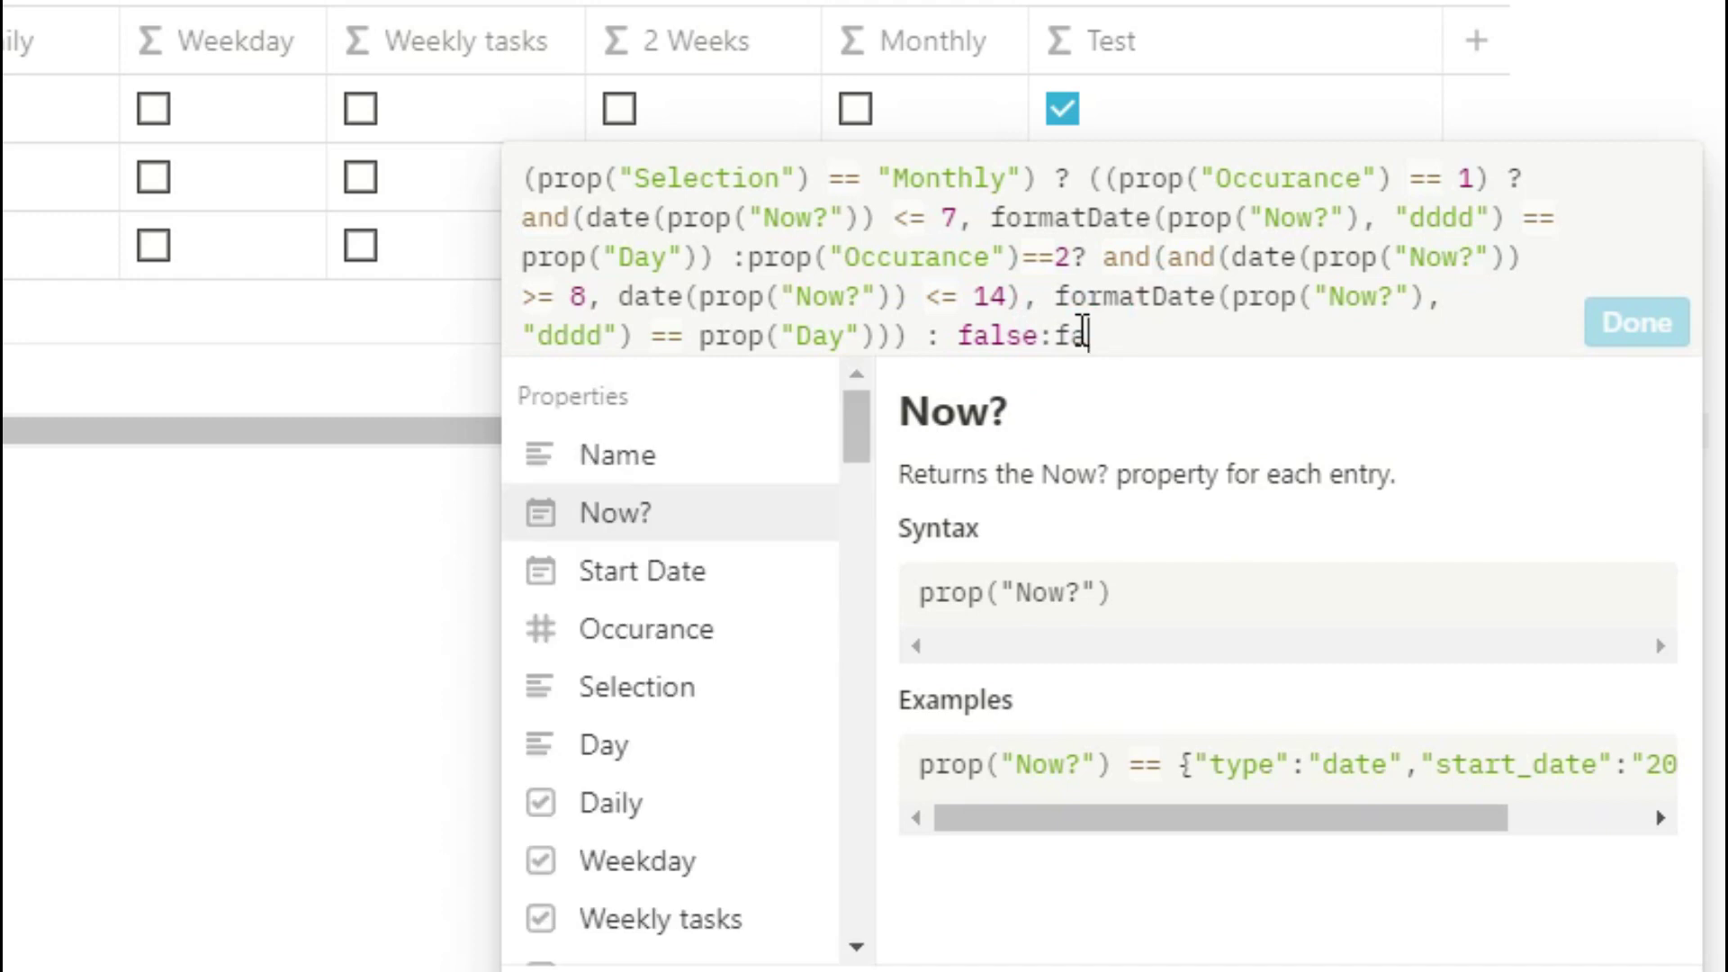
click(1047, 339)
text())
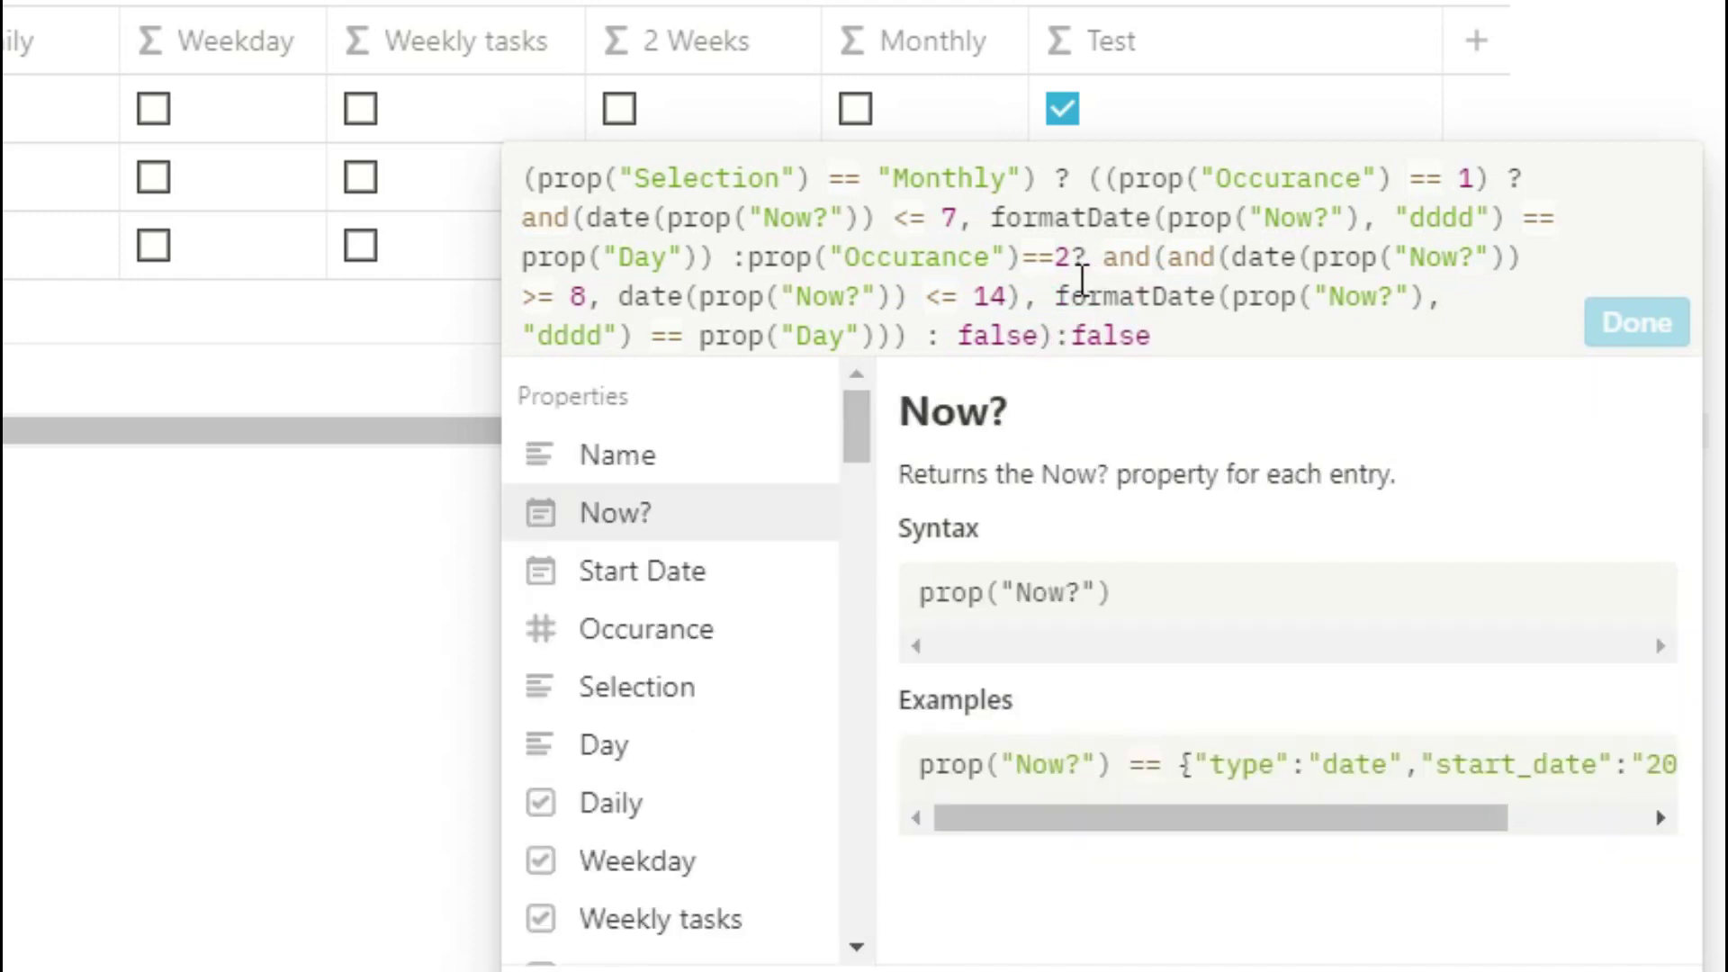
click(1106, 256)
text(()
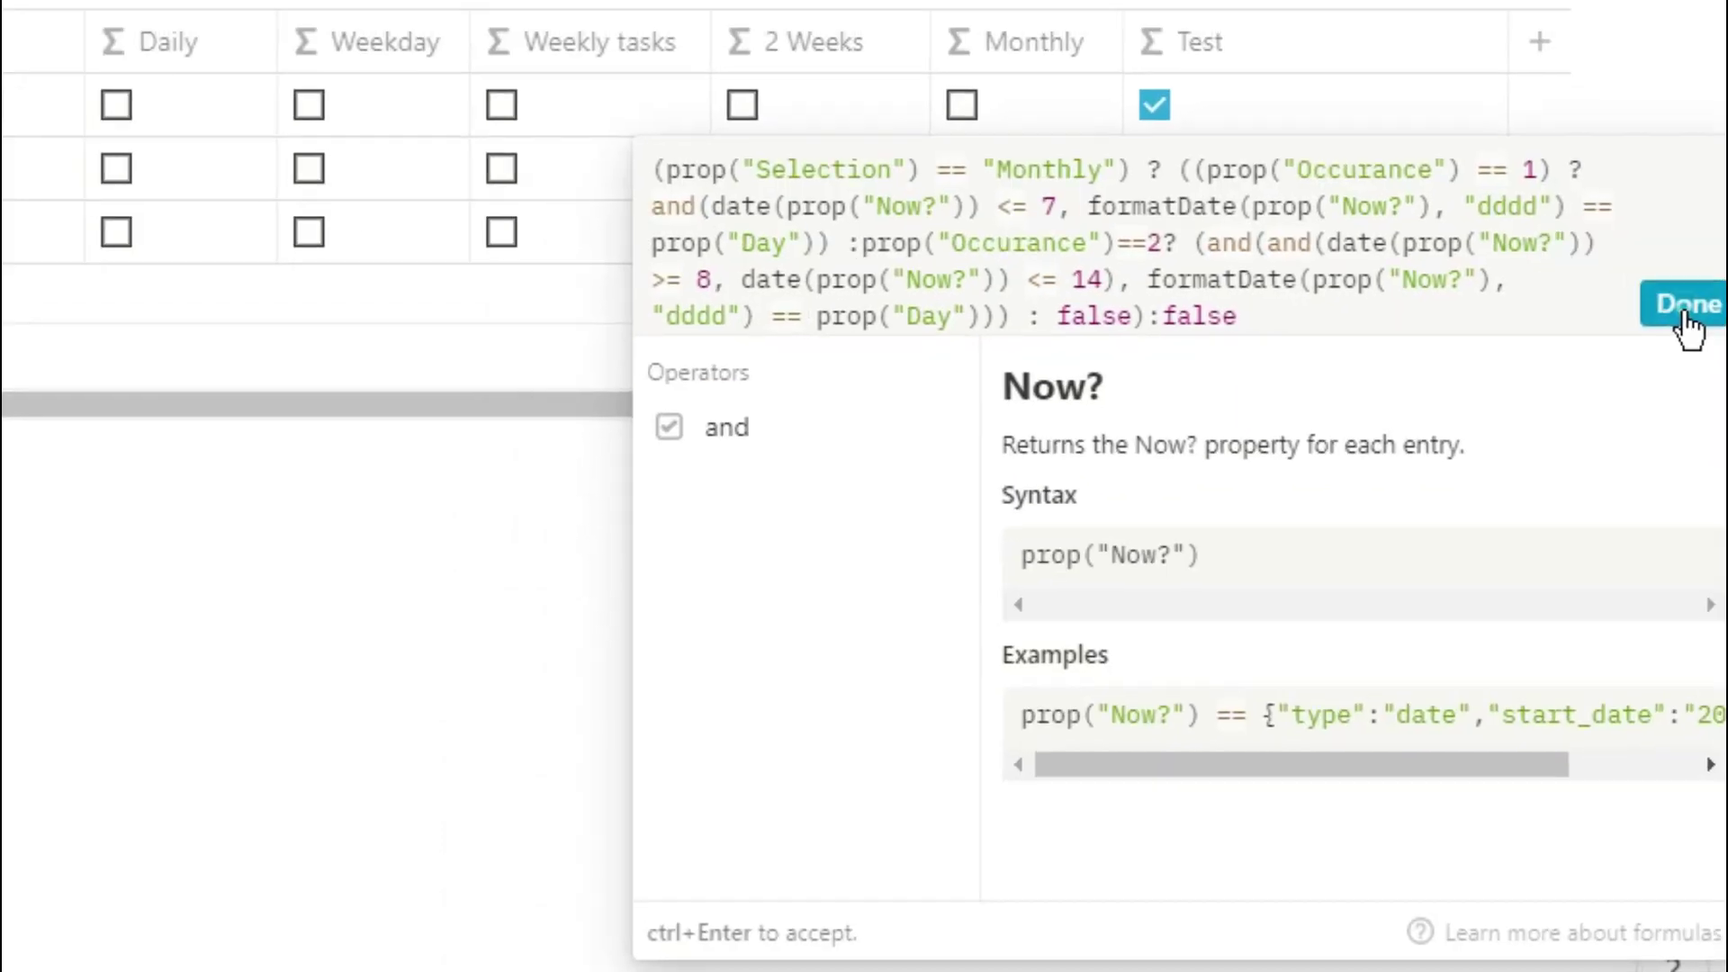
click(1682, 311)
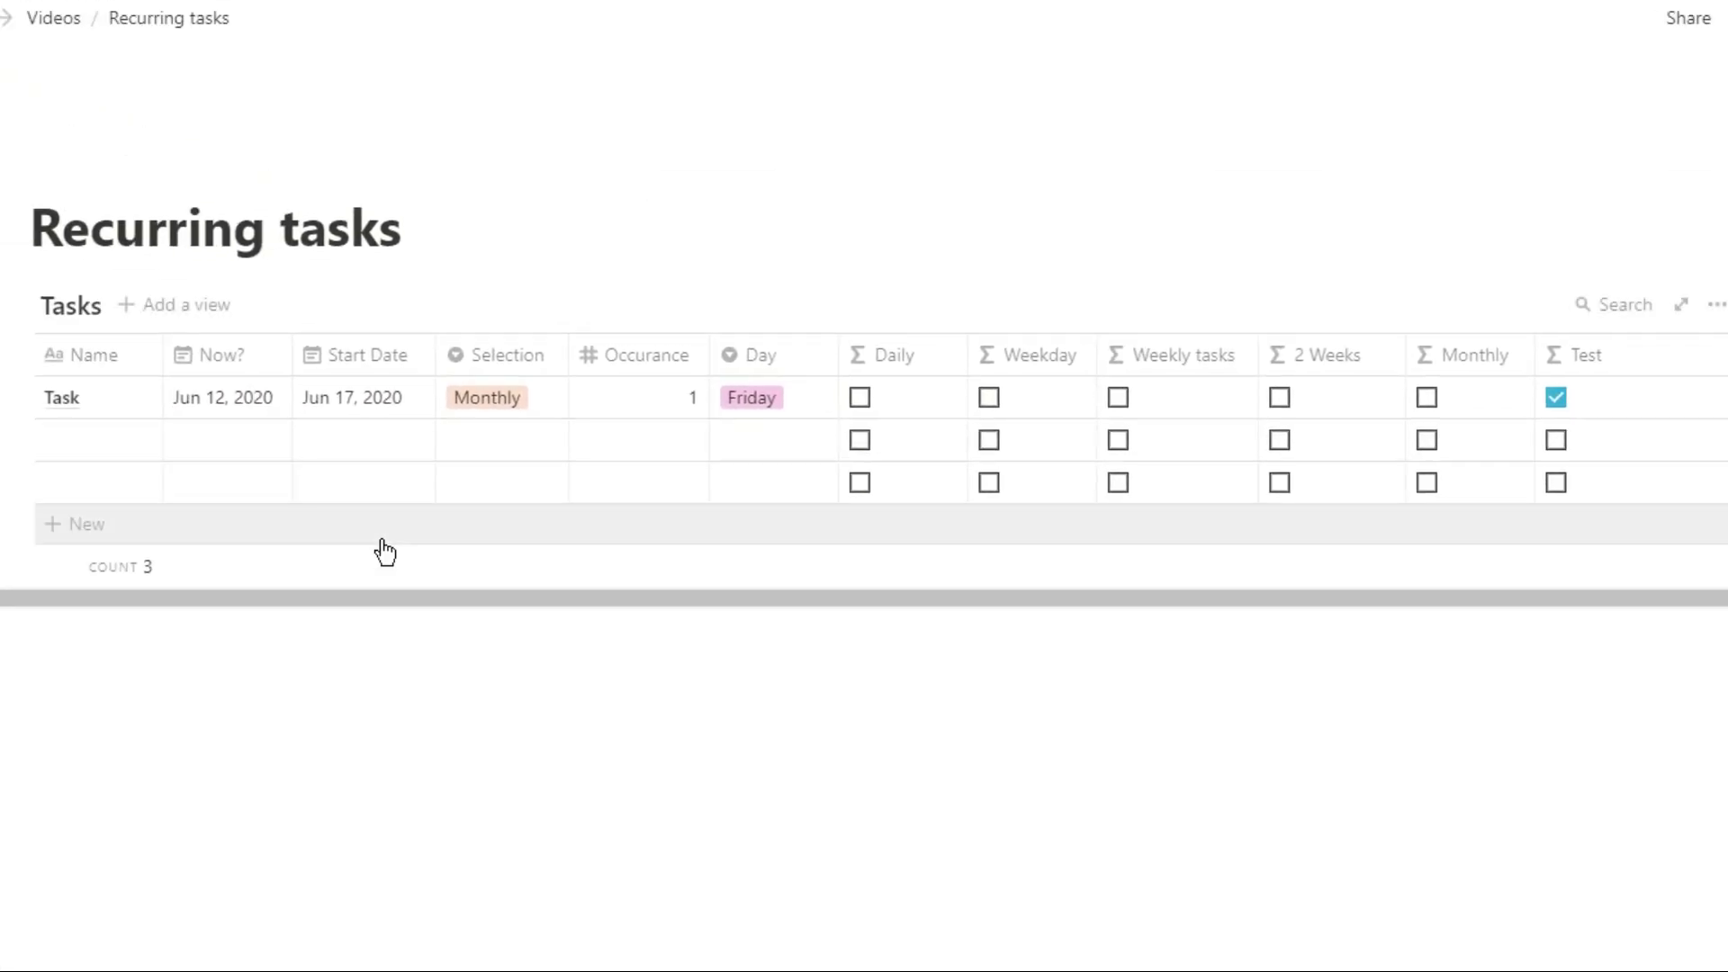
Set Occurance to 2 and change Now? to Jun 5, 2020 to test the Monthly formula
click(697, 403)
key(BackSpace)
text(2)
key(Return)
click(343, 394)
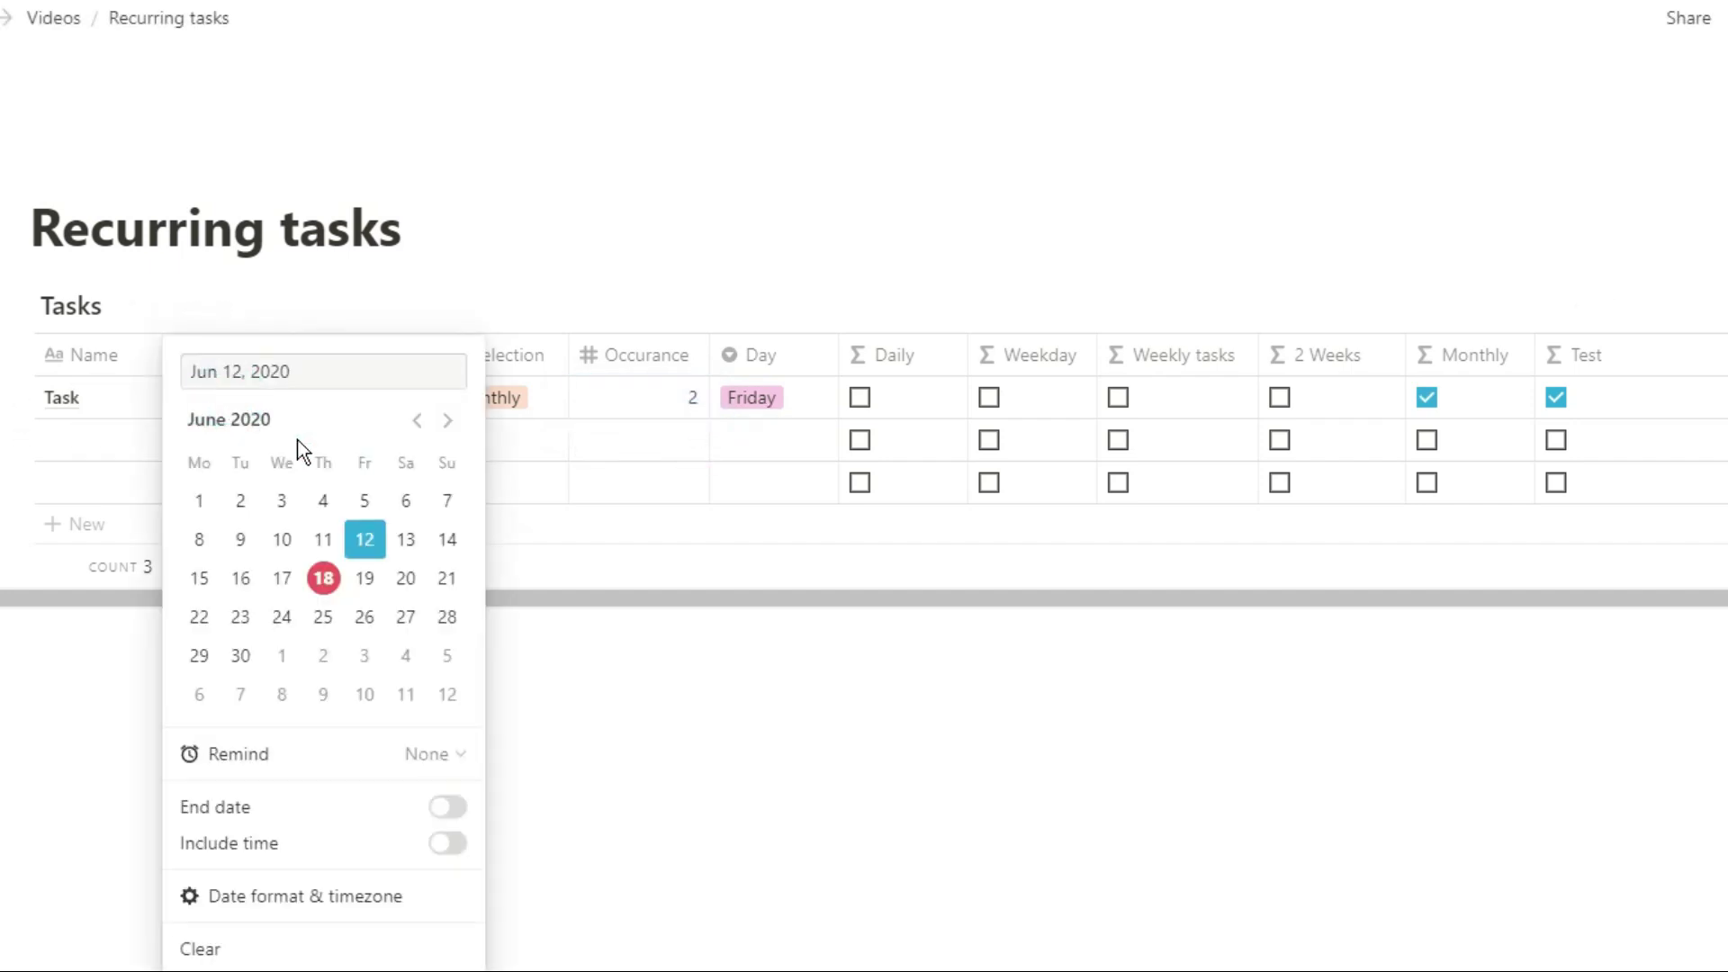
click(365, 503)
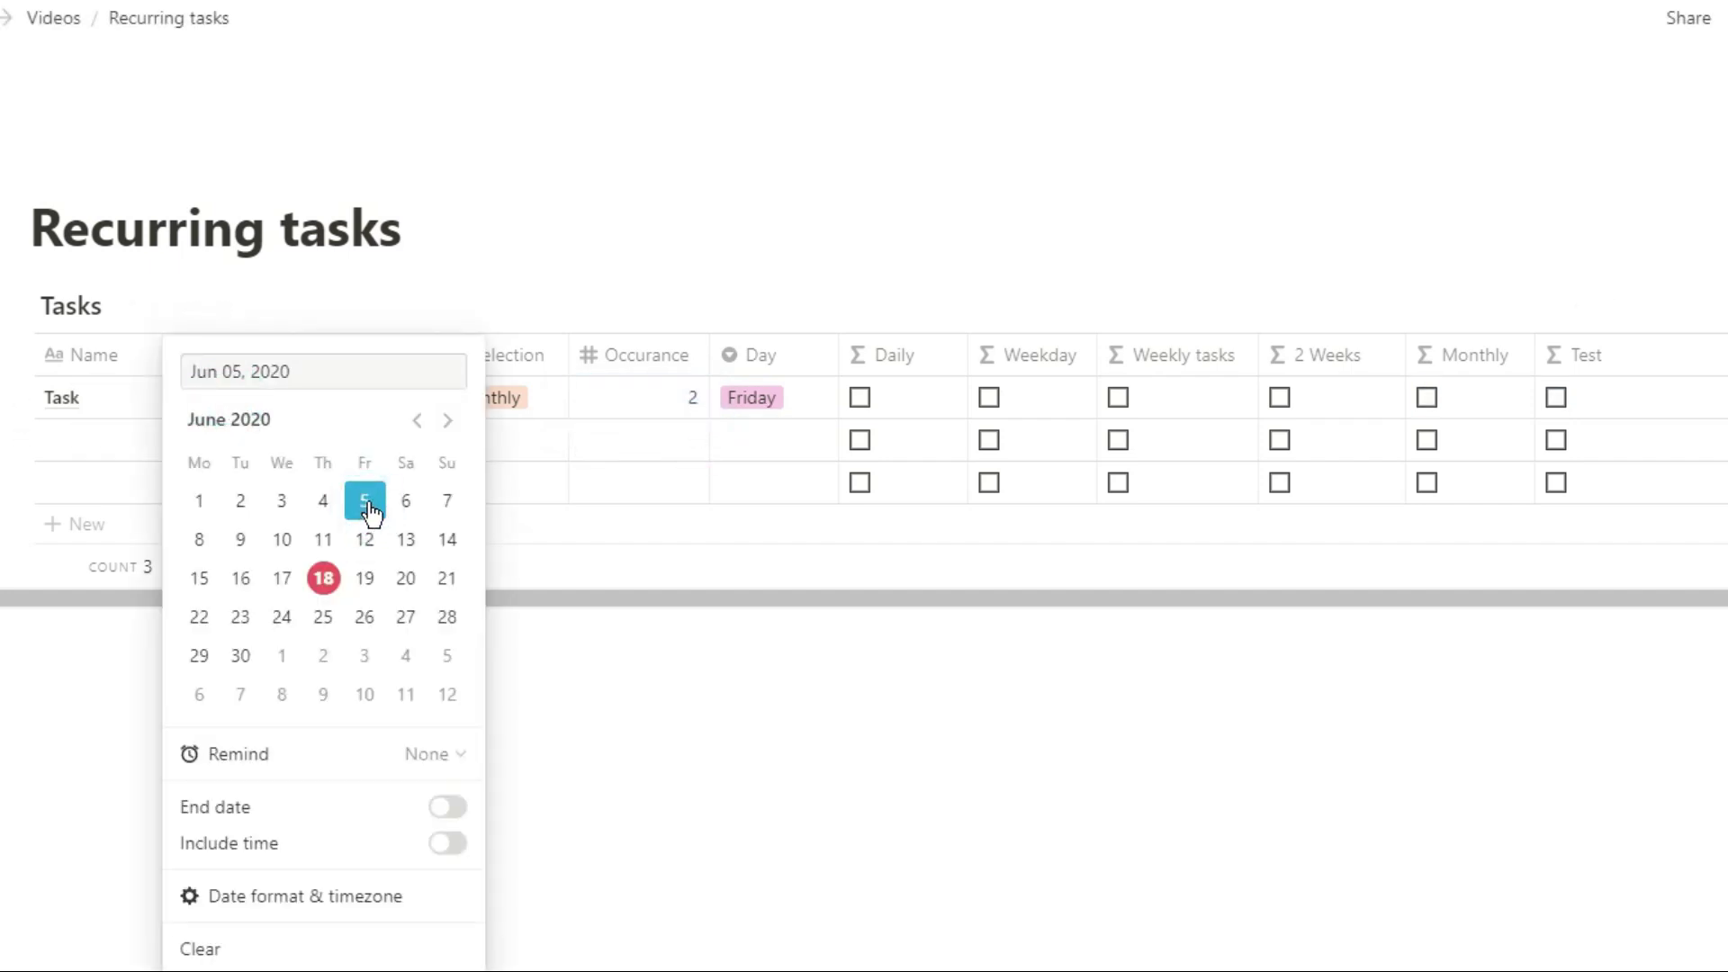
Set Occurance to 1 and test the Monthly formula with the Now? date Jun 19, 2020
click(692, 397)
key(BackSpace)
text(1)
click(689, 440)
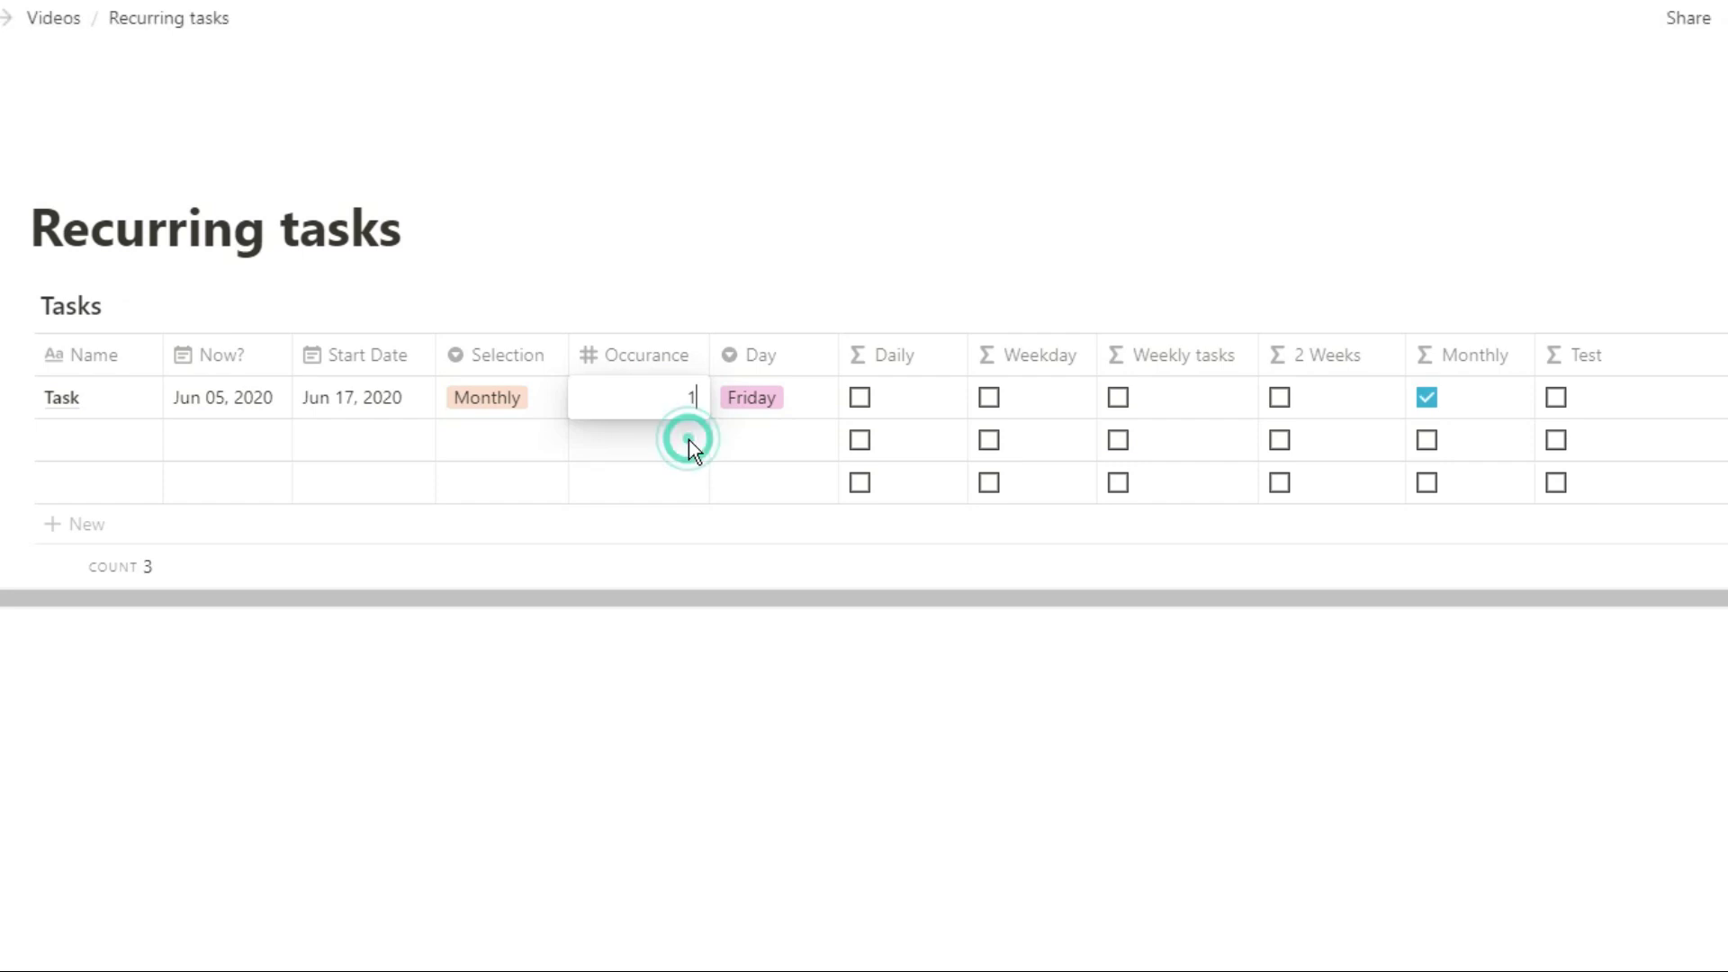
click(237, 399)
click(365, 578)
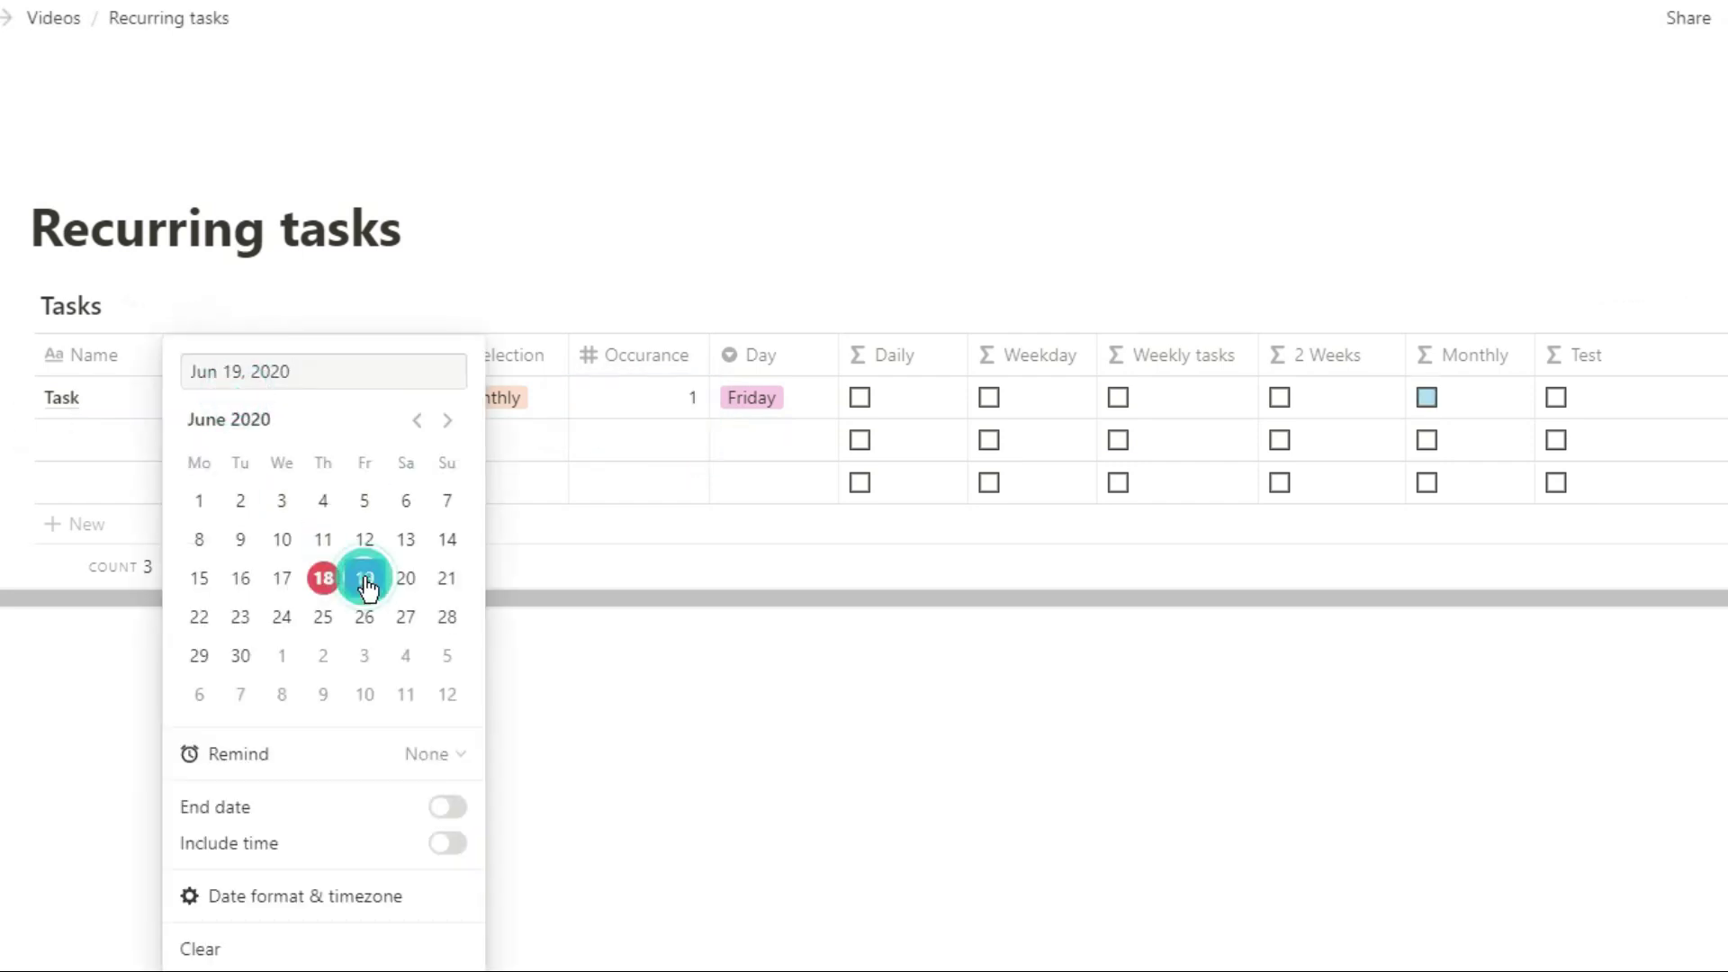
Set Now? to Jun 10, 2020, Occurance to 2 and Day to Wednesday to test the second-weekday case
click(283, 539)
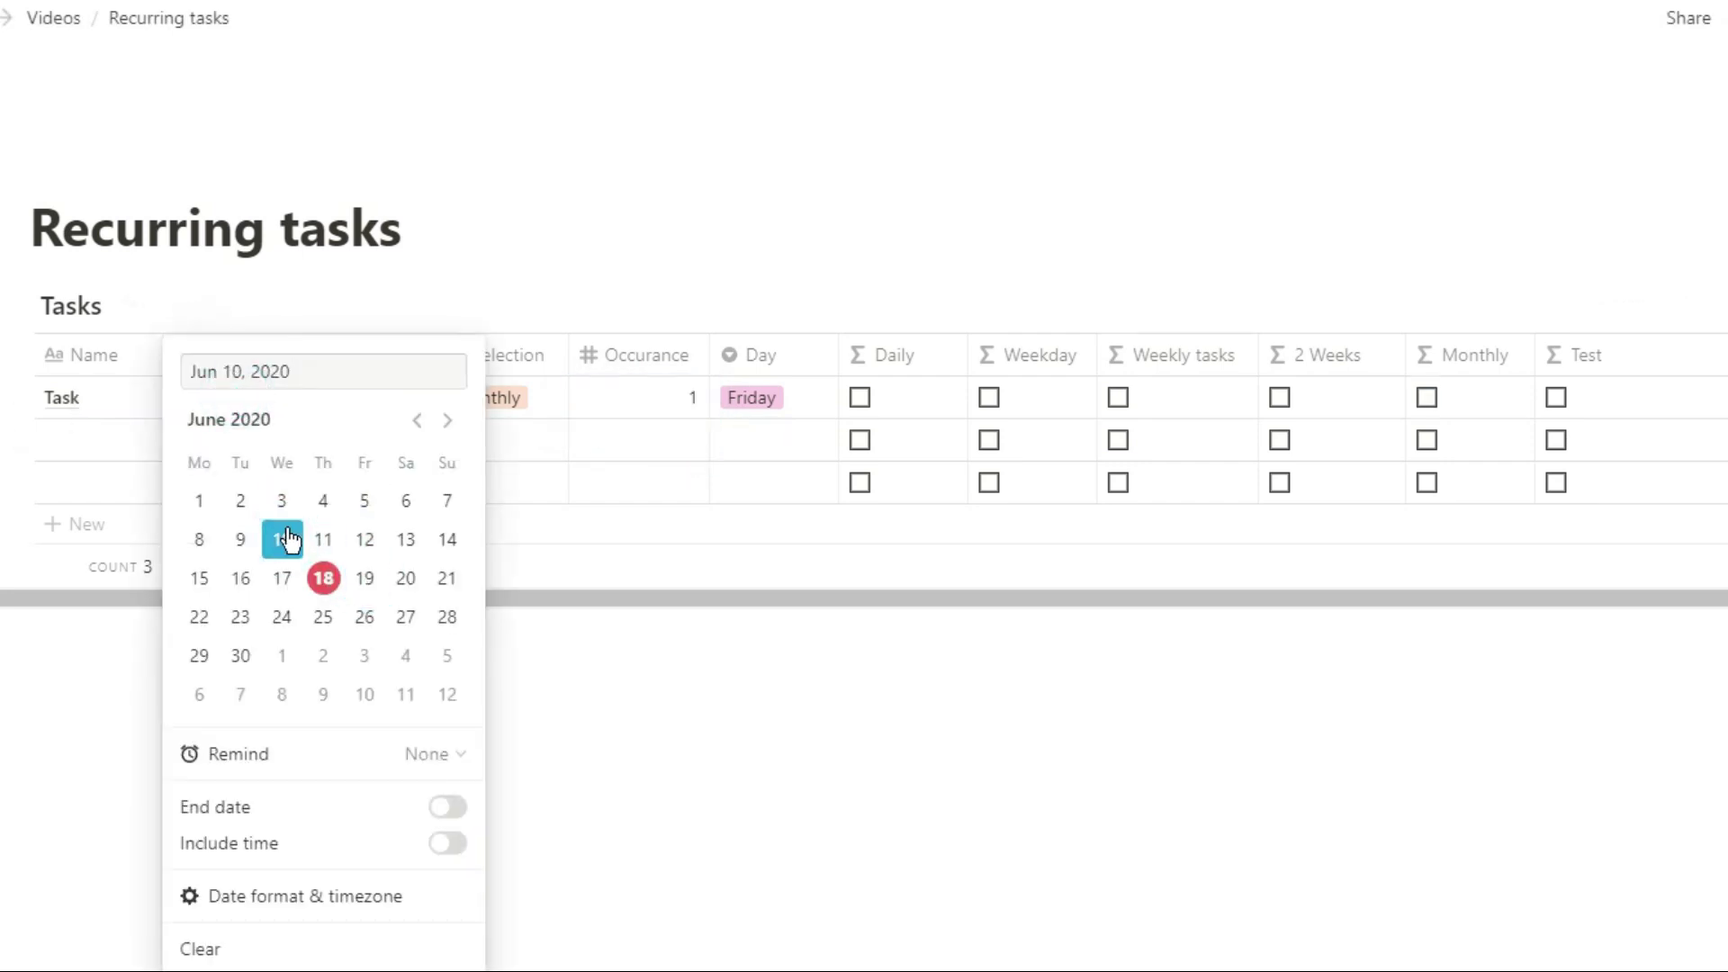
click(598, 491)
click(695, 397)
key(BackSpace)
text(2)
click(748, 399)
click(804, 554)
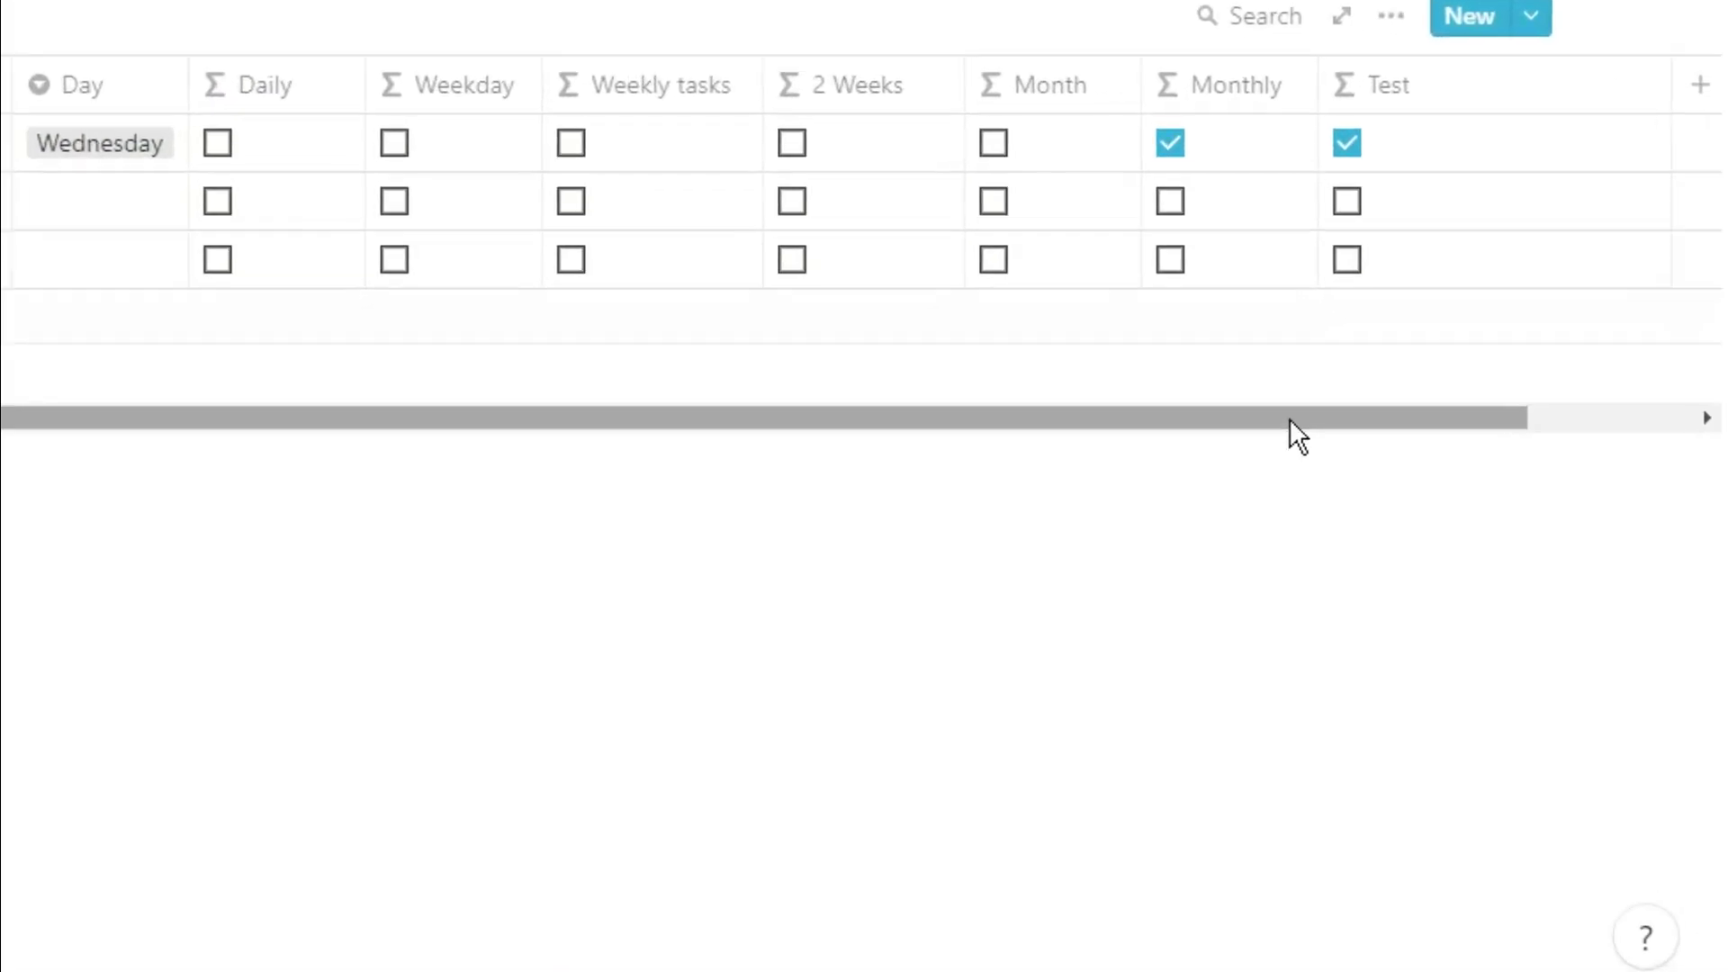
Duplicate the Monthly formula's Occurance == 2 branch before its inner false and add the matching closing parenthesis
drag(1290, 418, 1380, 413)
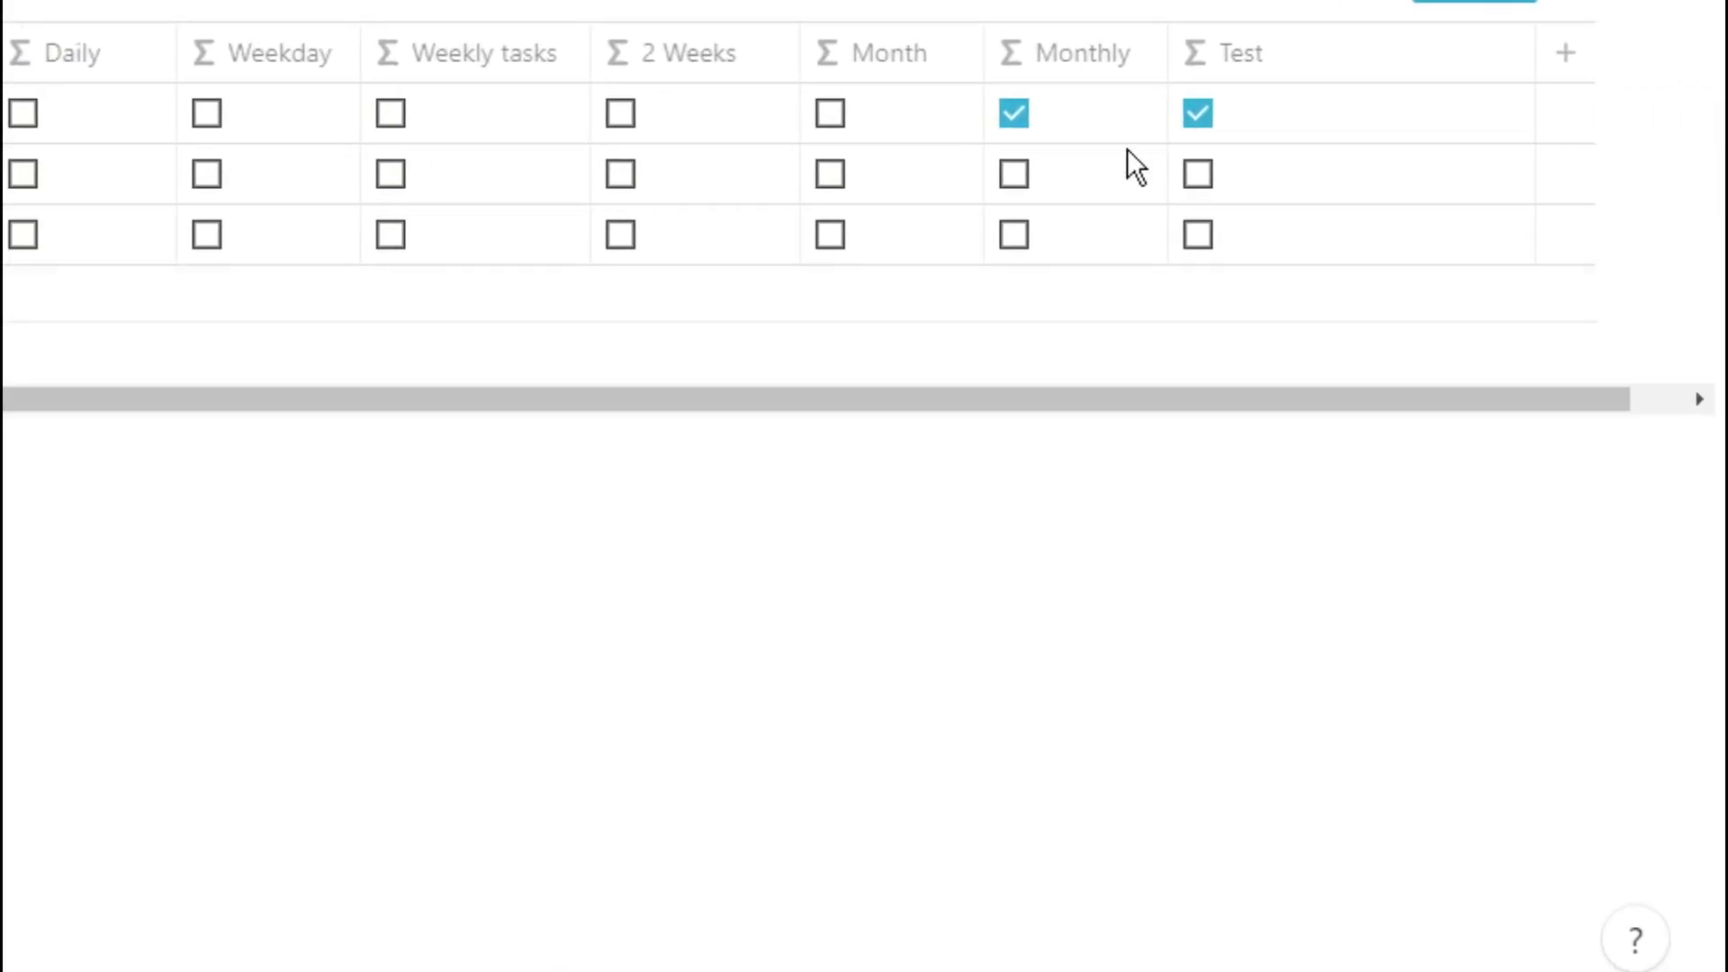
click(1109, 127)
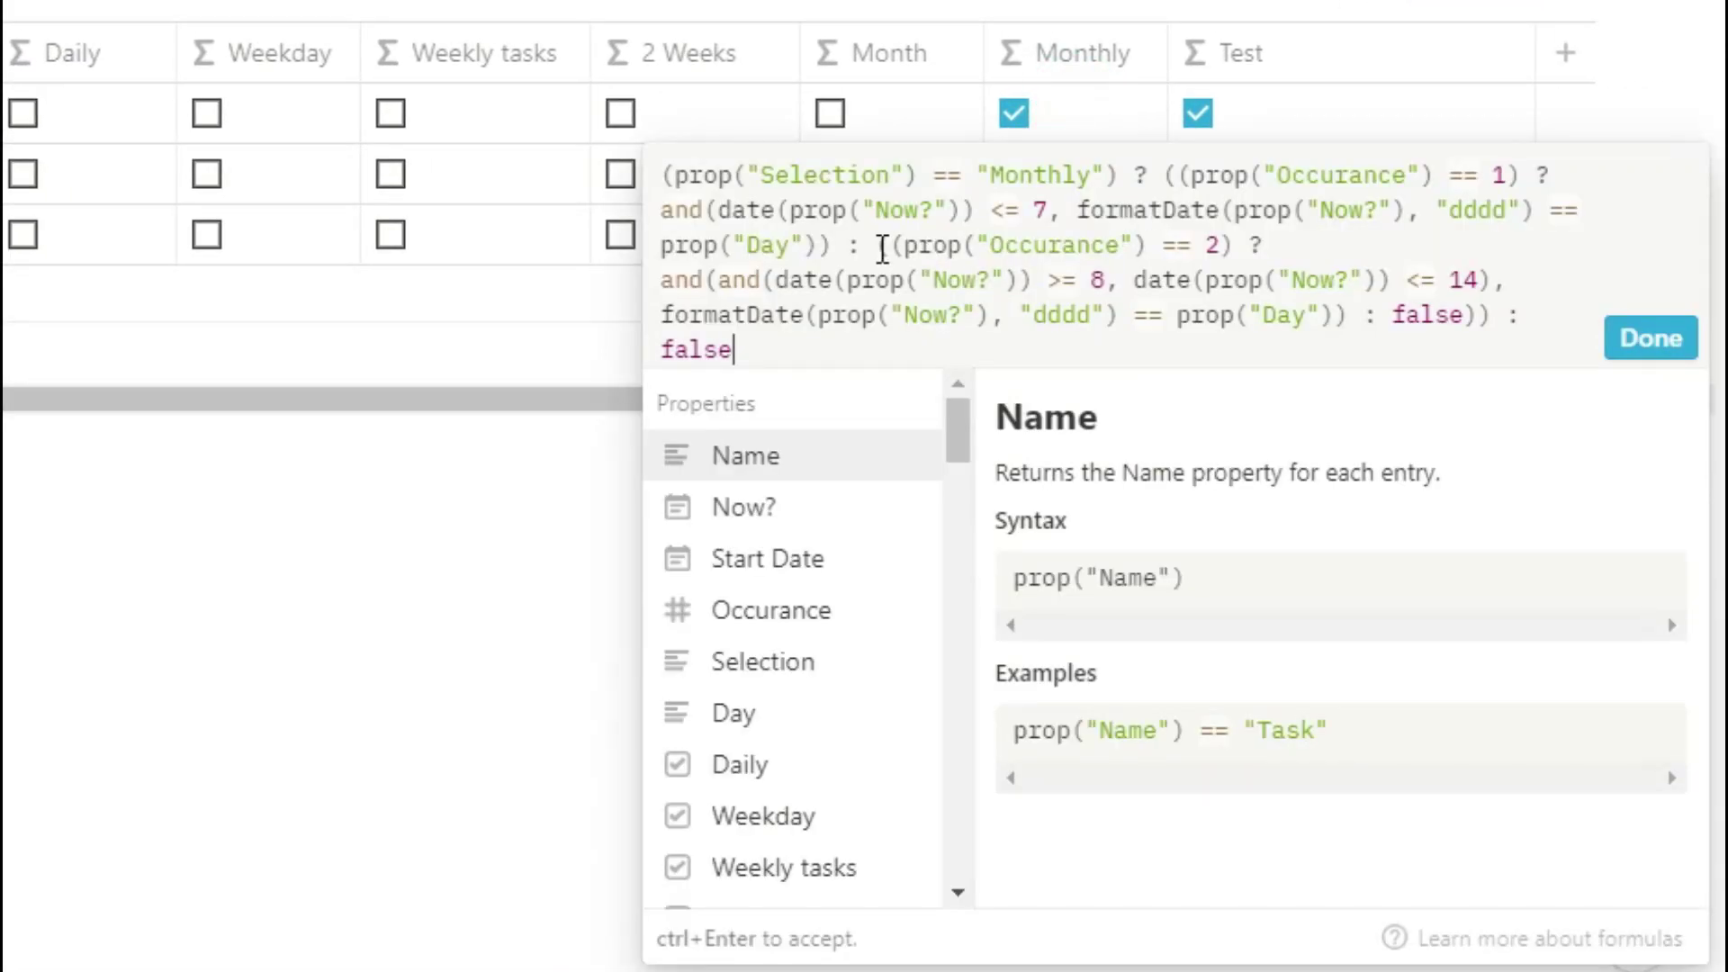
drag(877, 245, 1377, 316)
key(ctrl+c)
click(1380, 317)
key(ctrl+v)
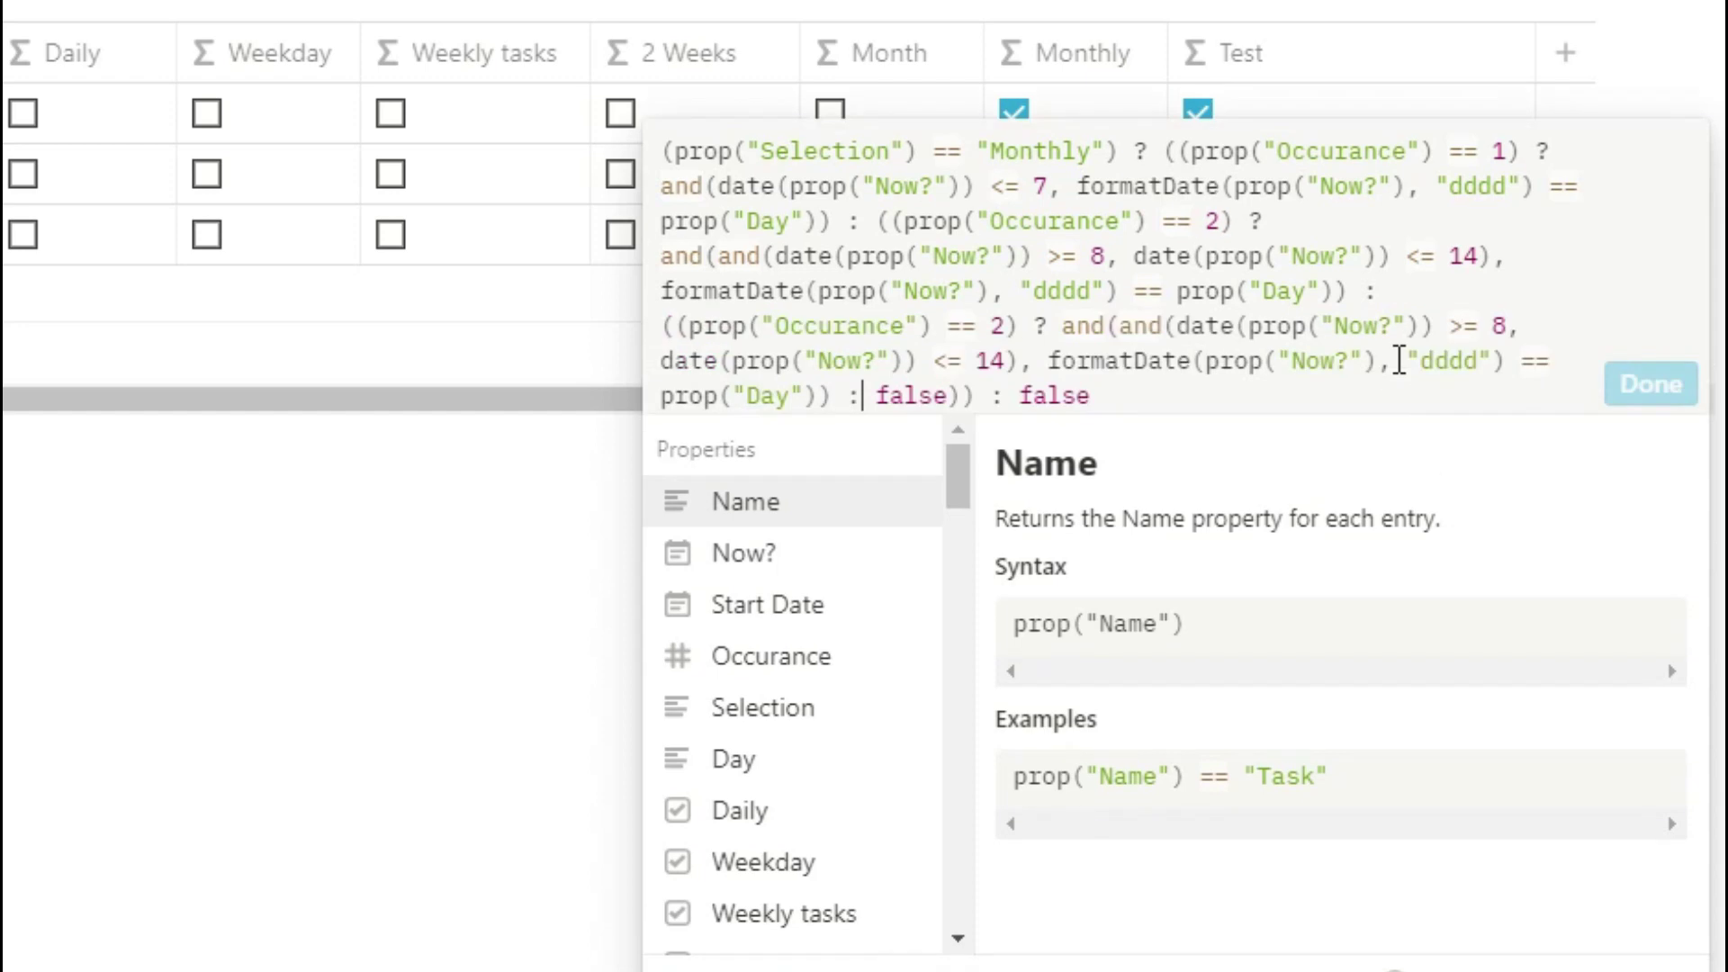
click(967, 400)
text())
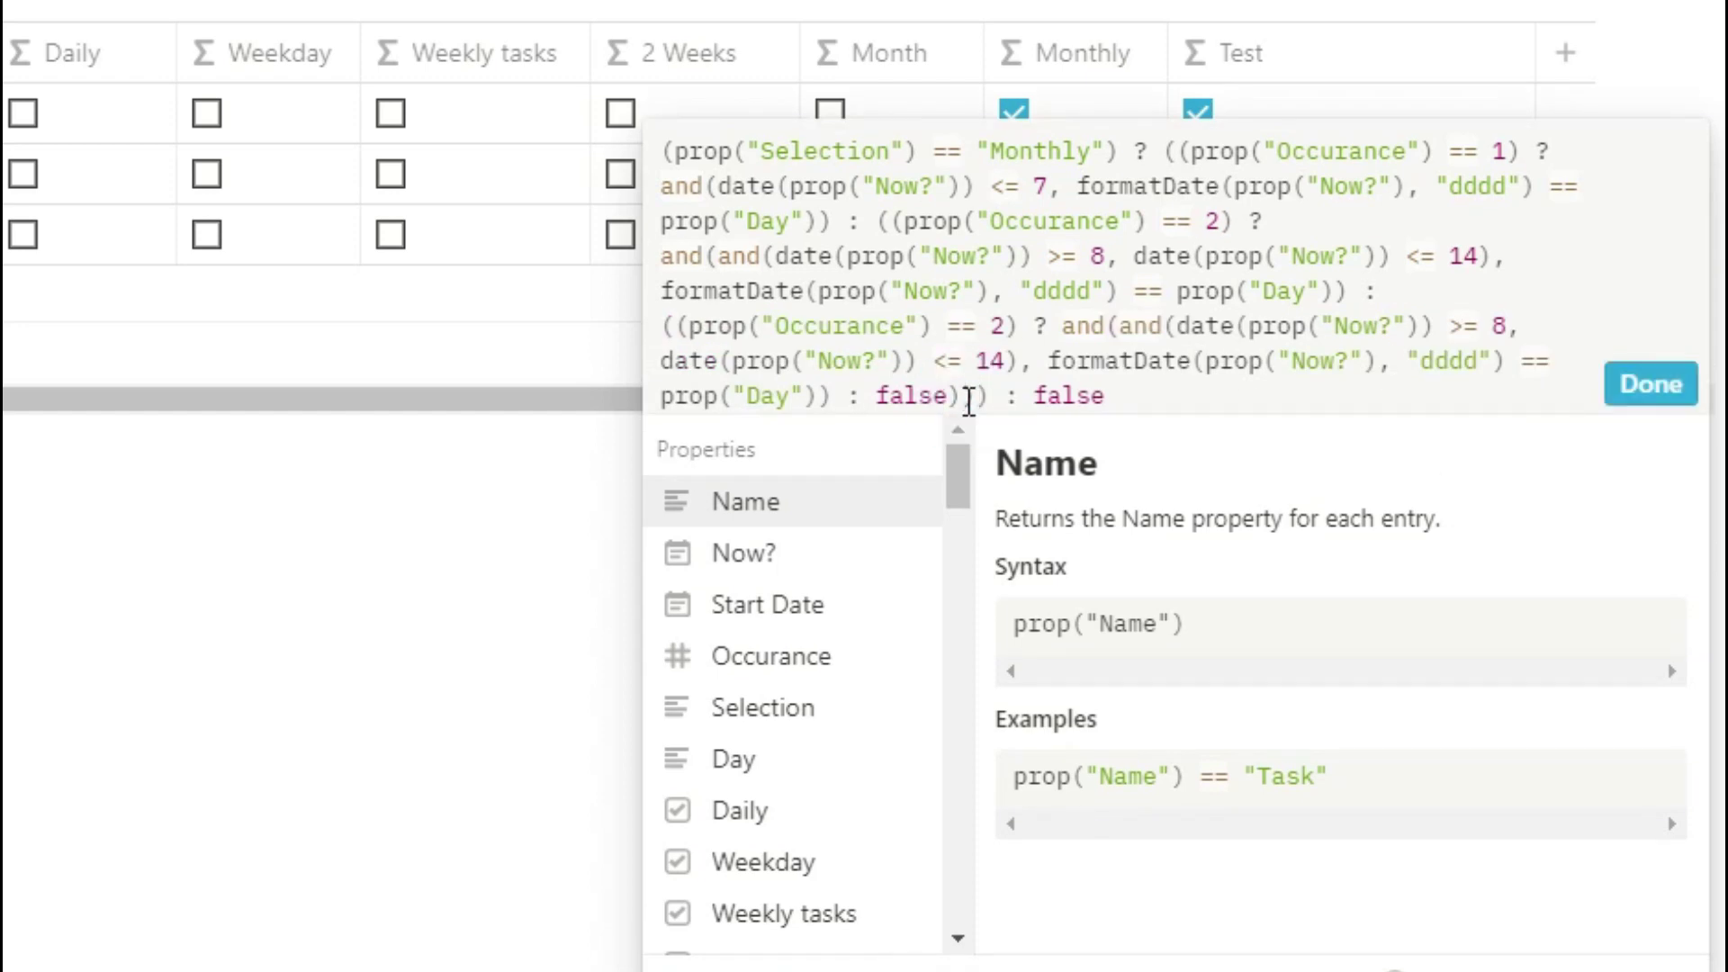
Change the duplicated branch to Occurance == 3 with the date range >= 15 and <= 21, and save the formula
click(1010, 362)
double_click(992, 361)
text(21)
click(1002, 324)
key(BackSpace)
text(3)
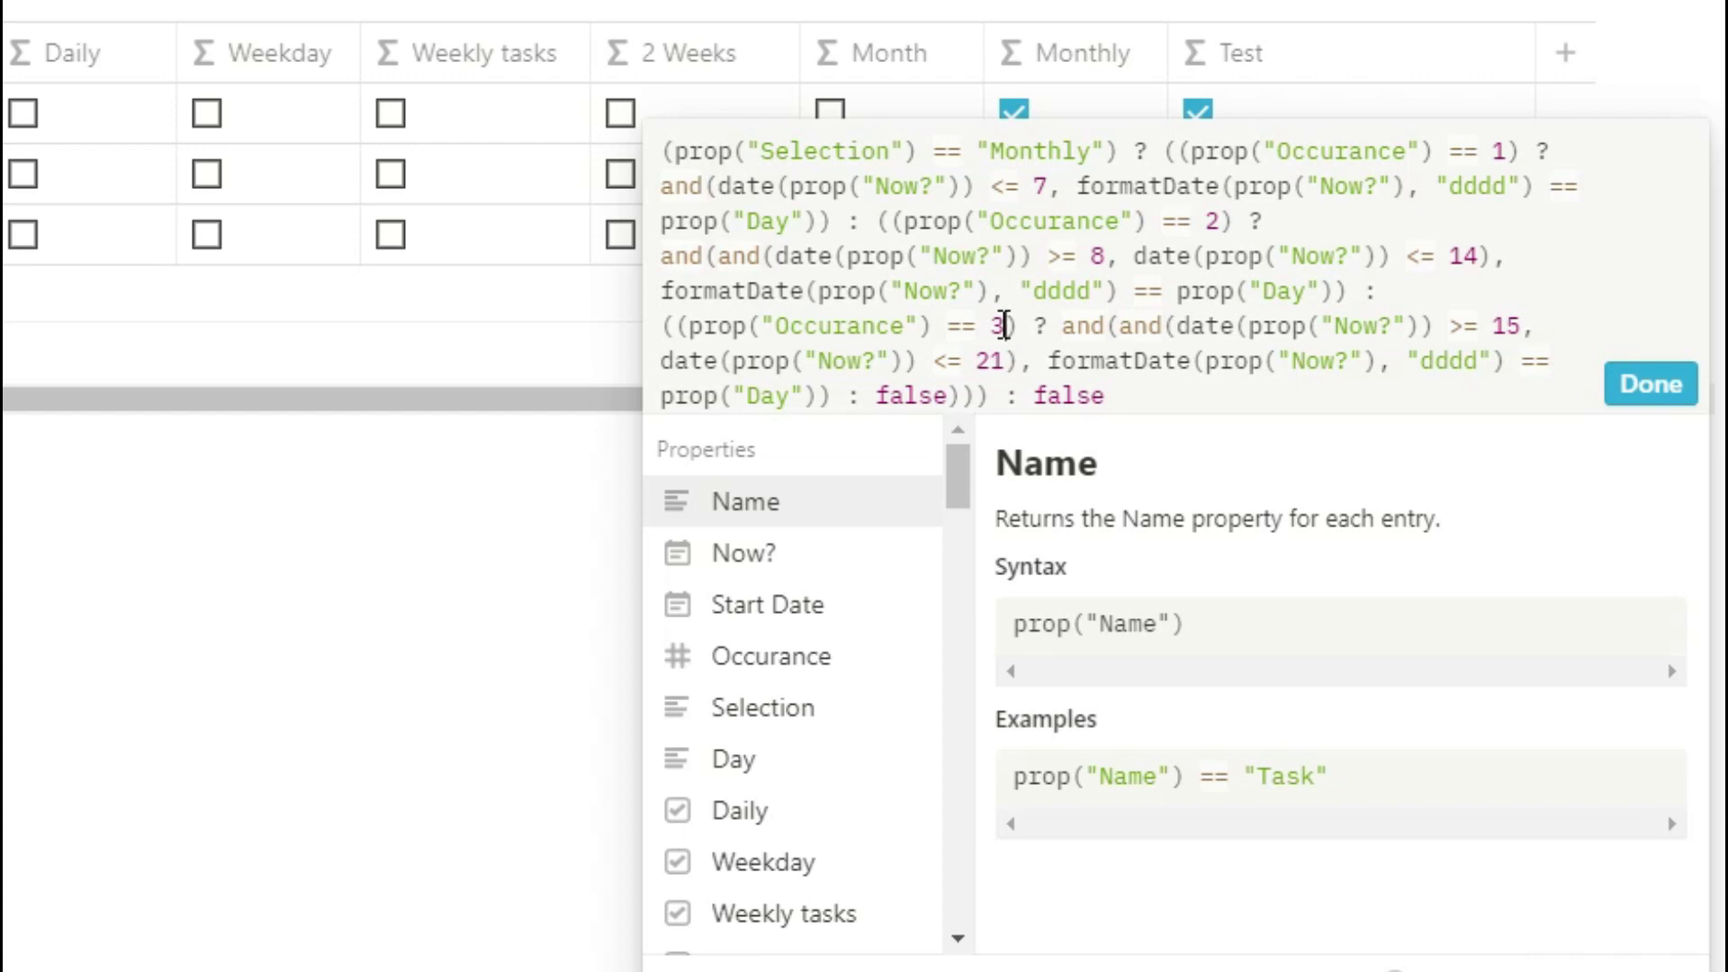
click(1647, 380)
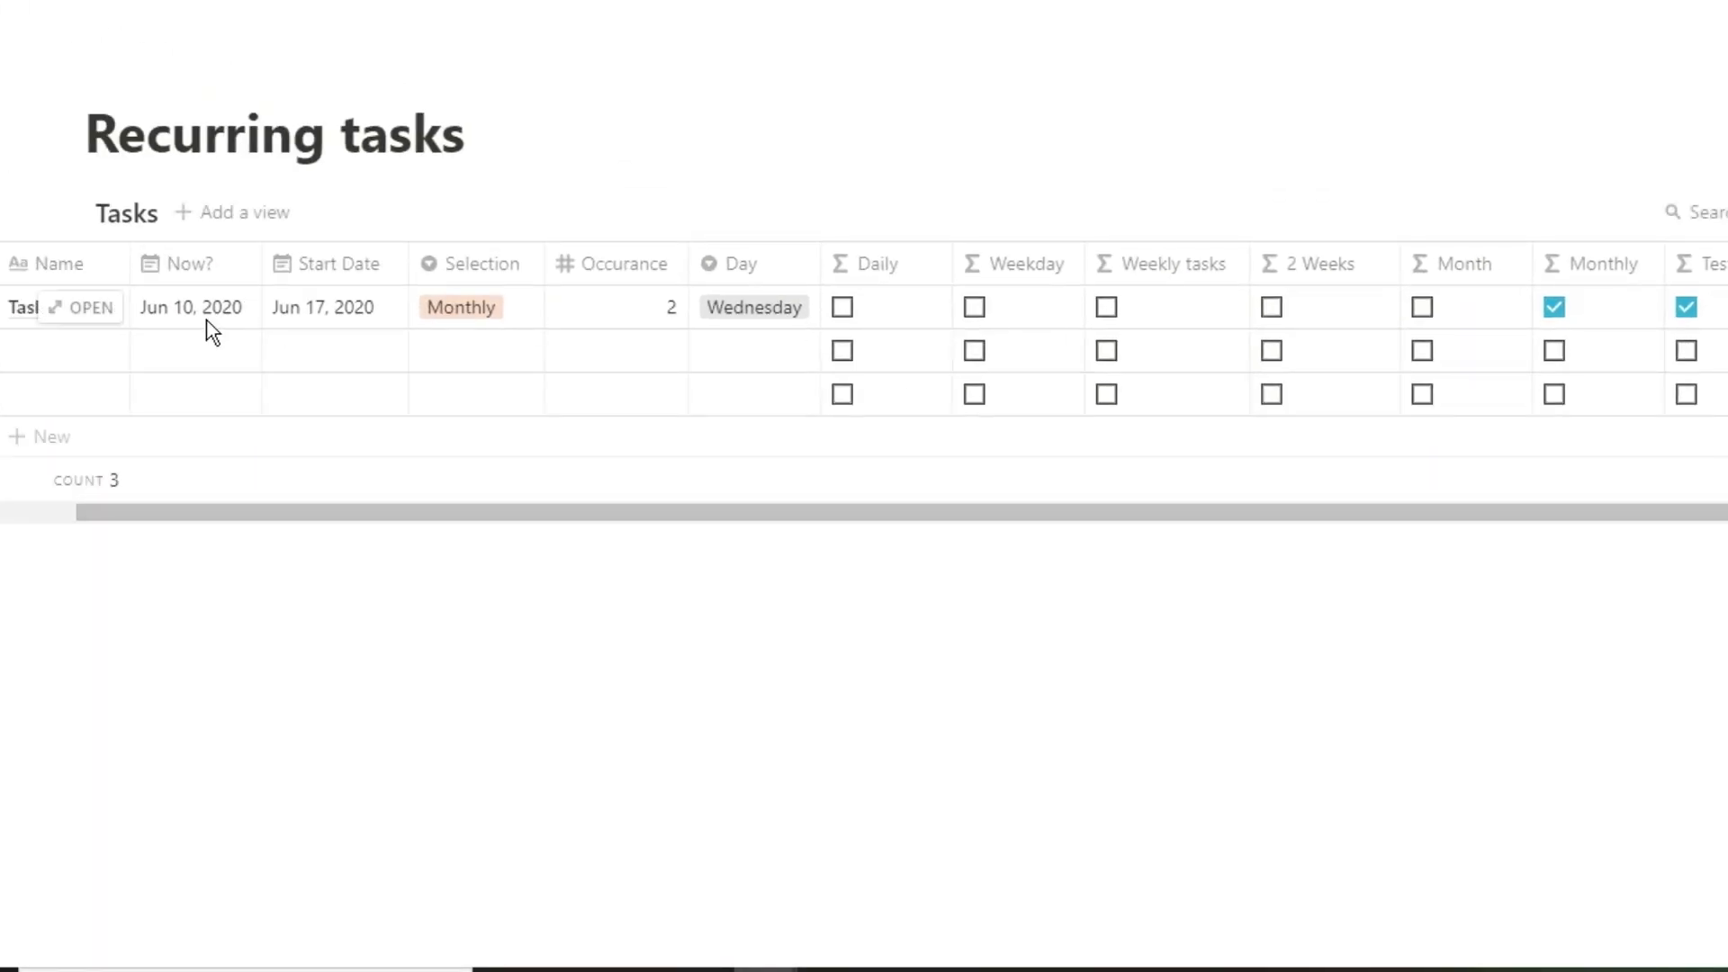
Set Now? to Jun 17, 2020 and Occurance to 3 to test the third-weekday branch
click(193, 292)
click(251, 497)
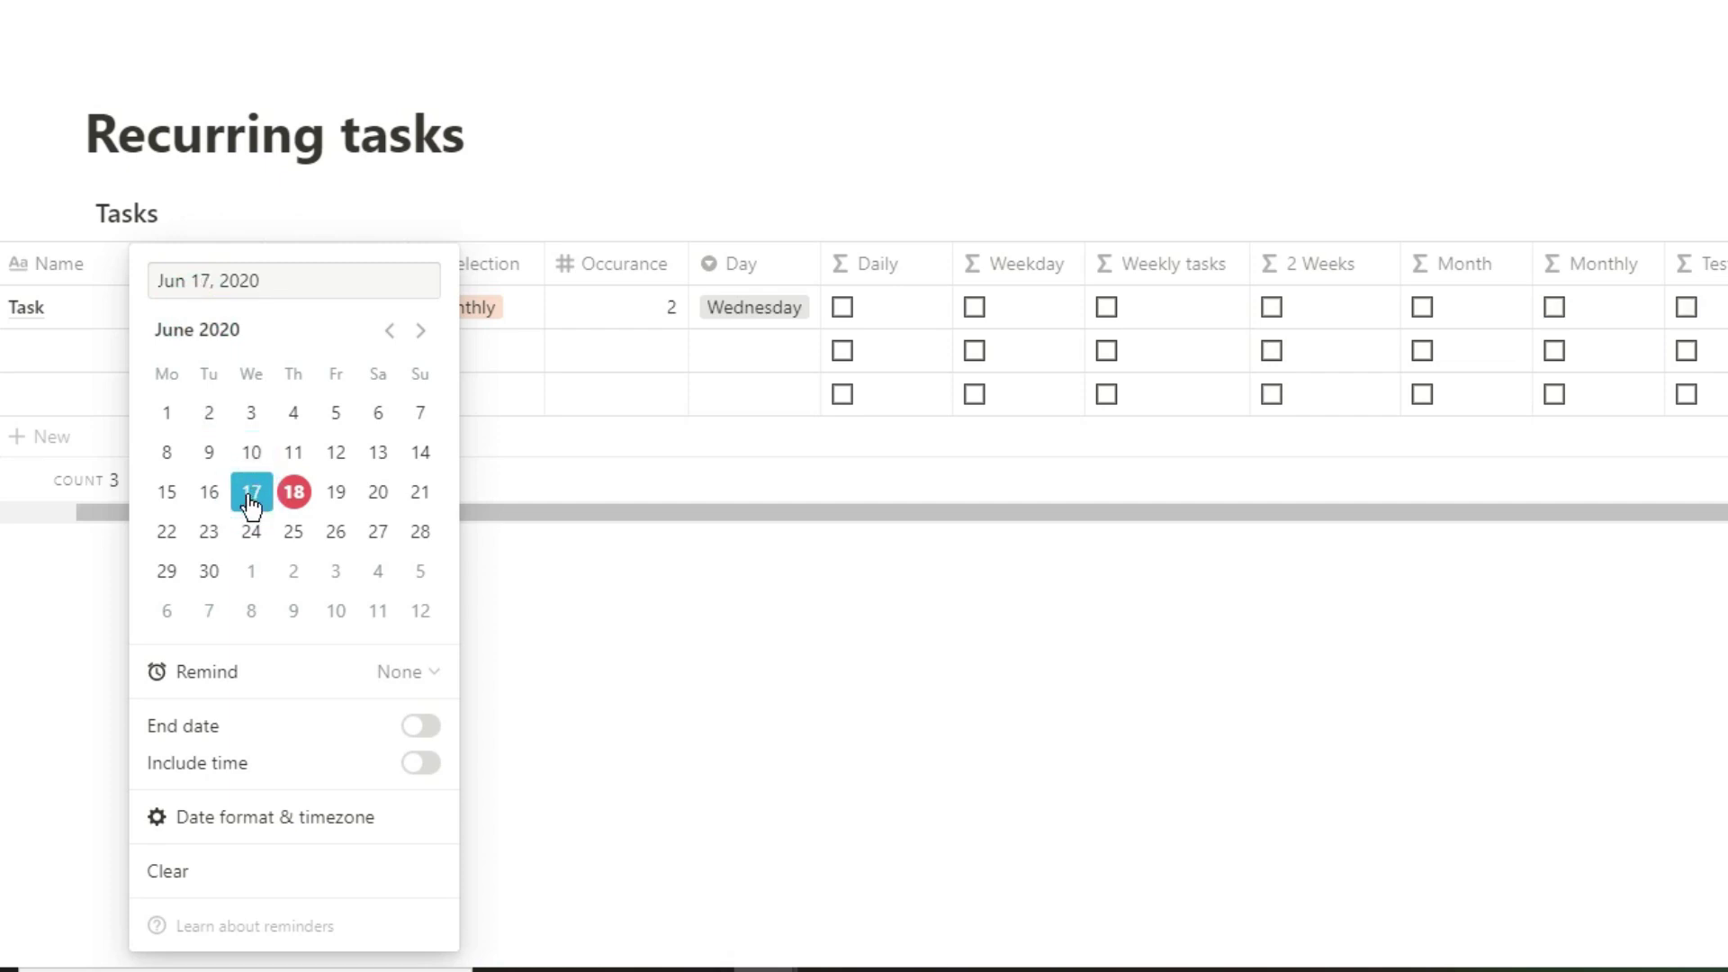
click(676, 310)
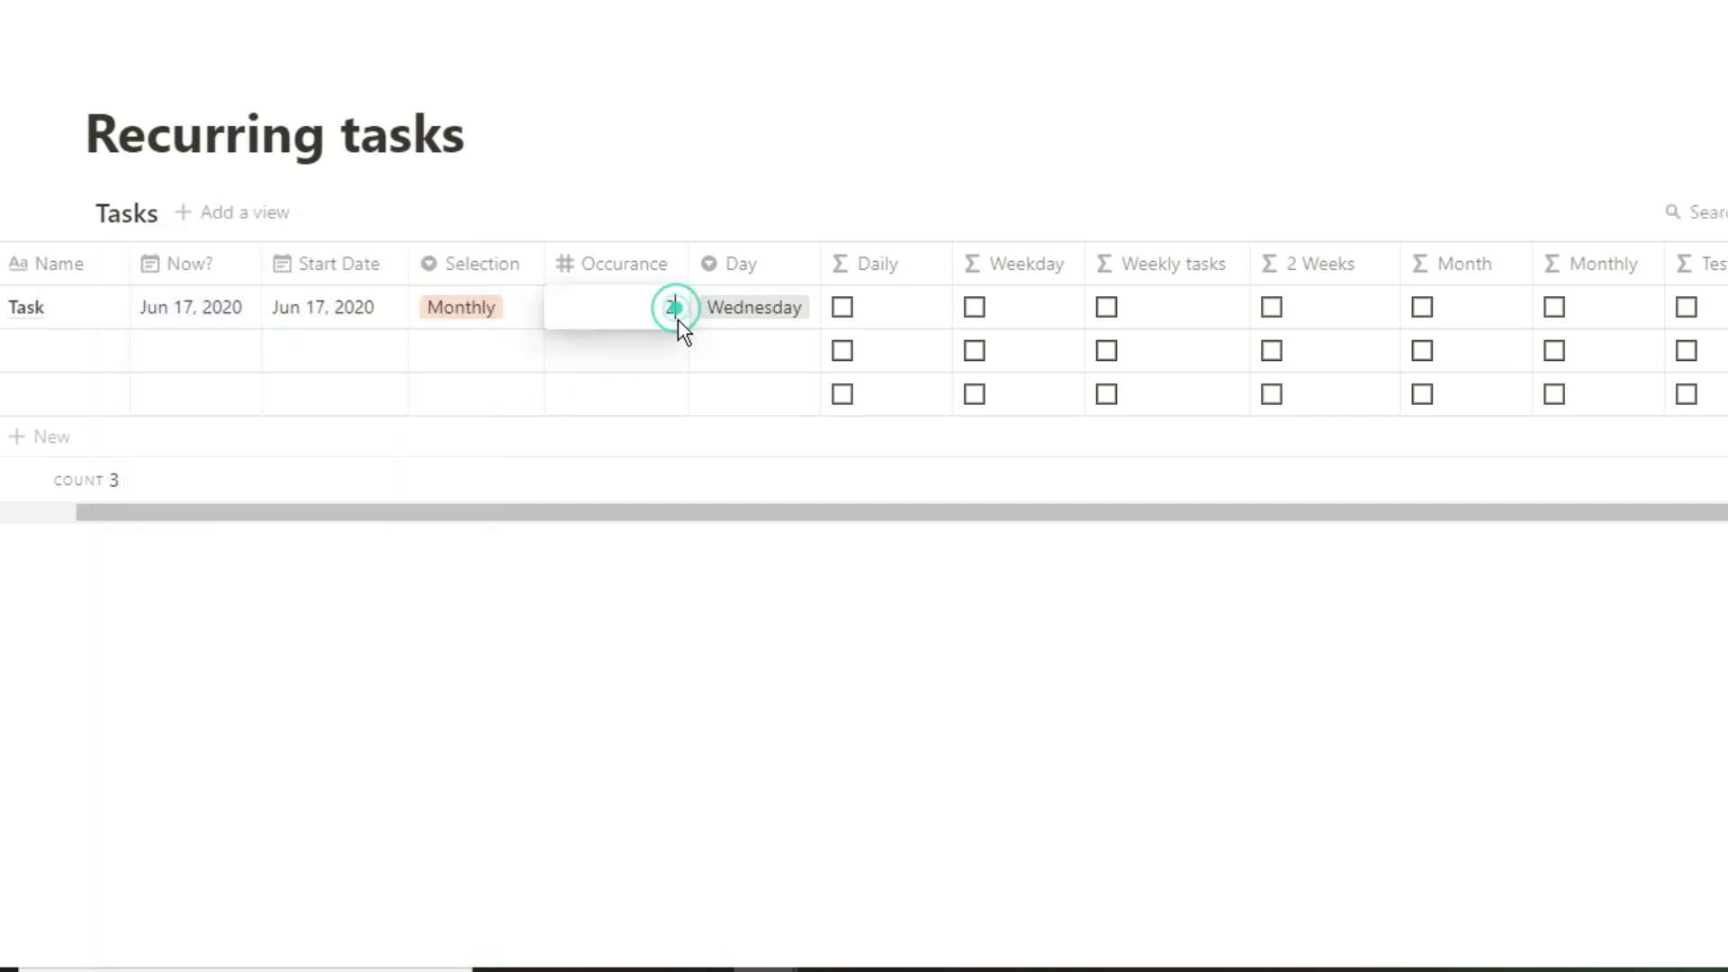
key(BackSpace)
text(3)
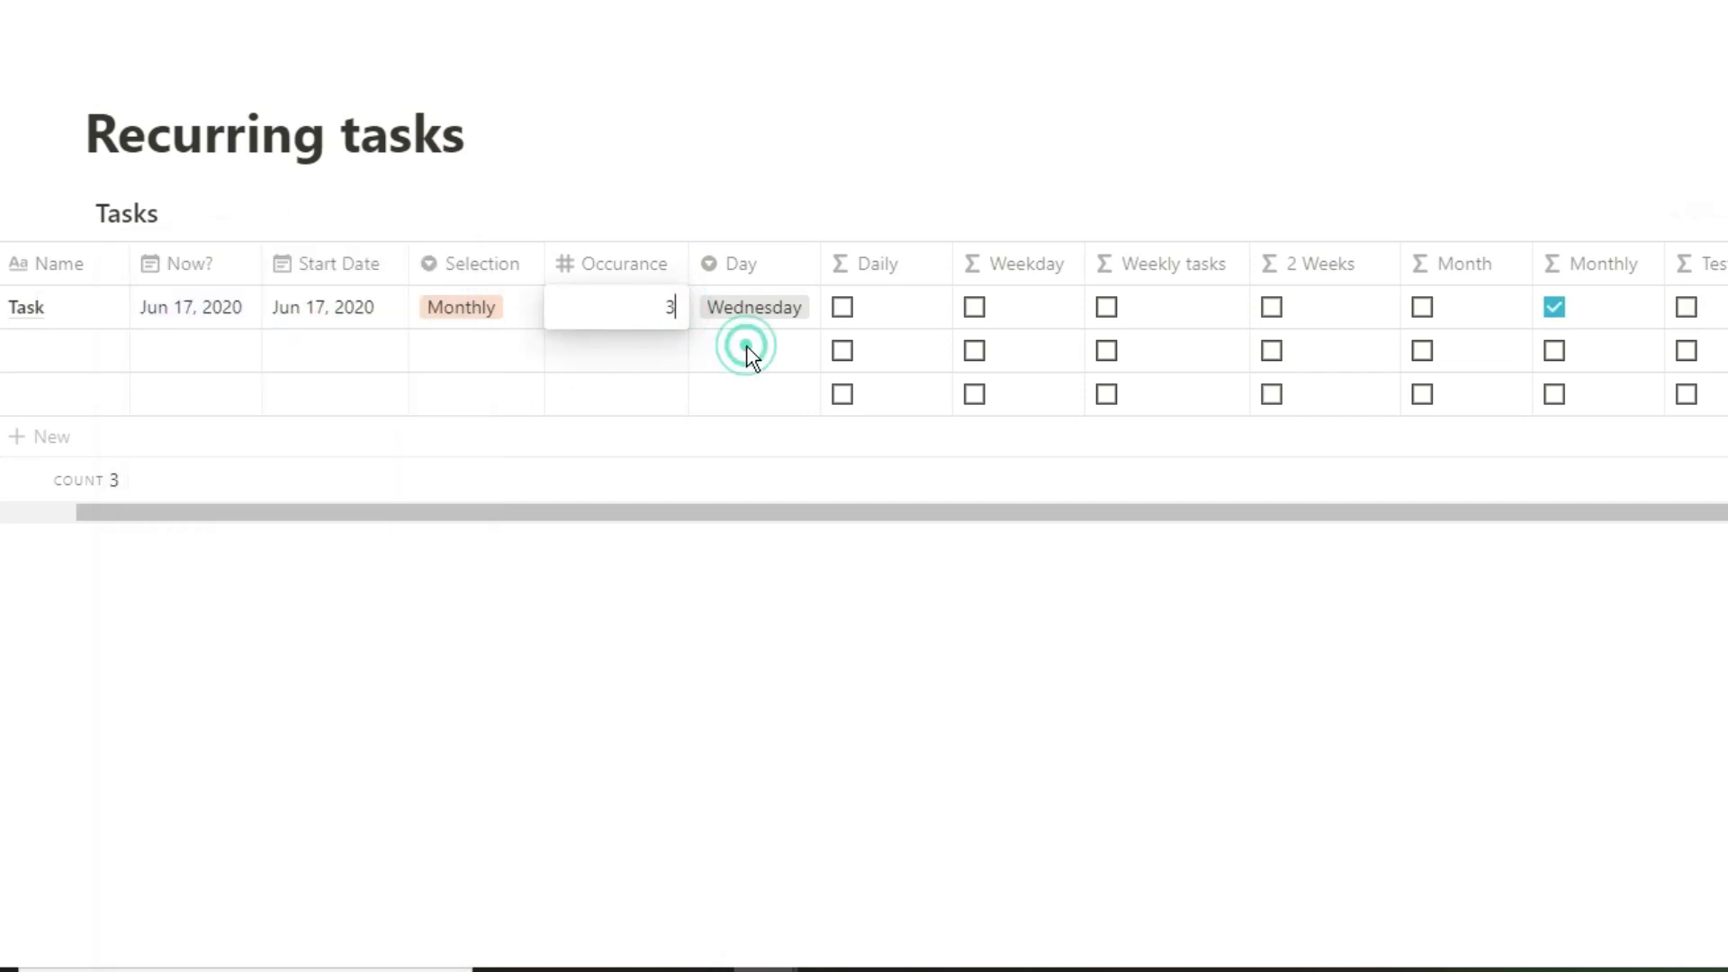
Paste another copy of the Occurance == 2 branch before the Monthly formula's inner false, with its date range set to >= 22 and <= 28
click(1609, 320)
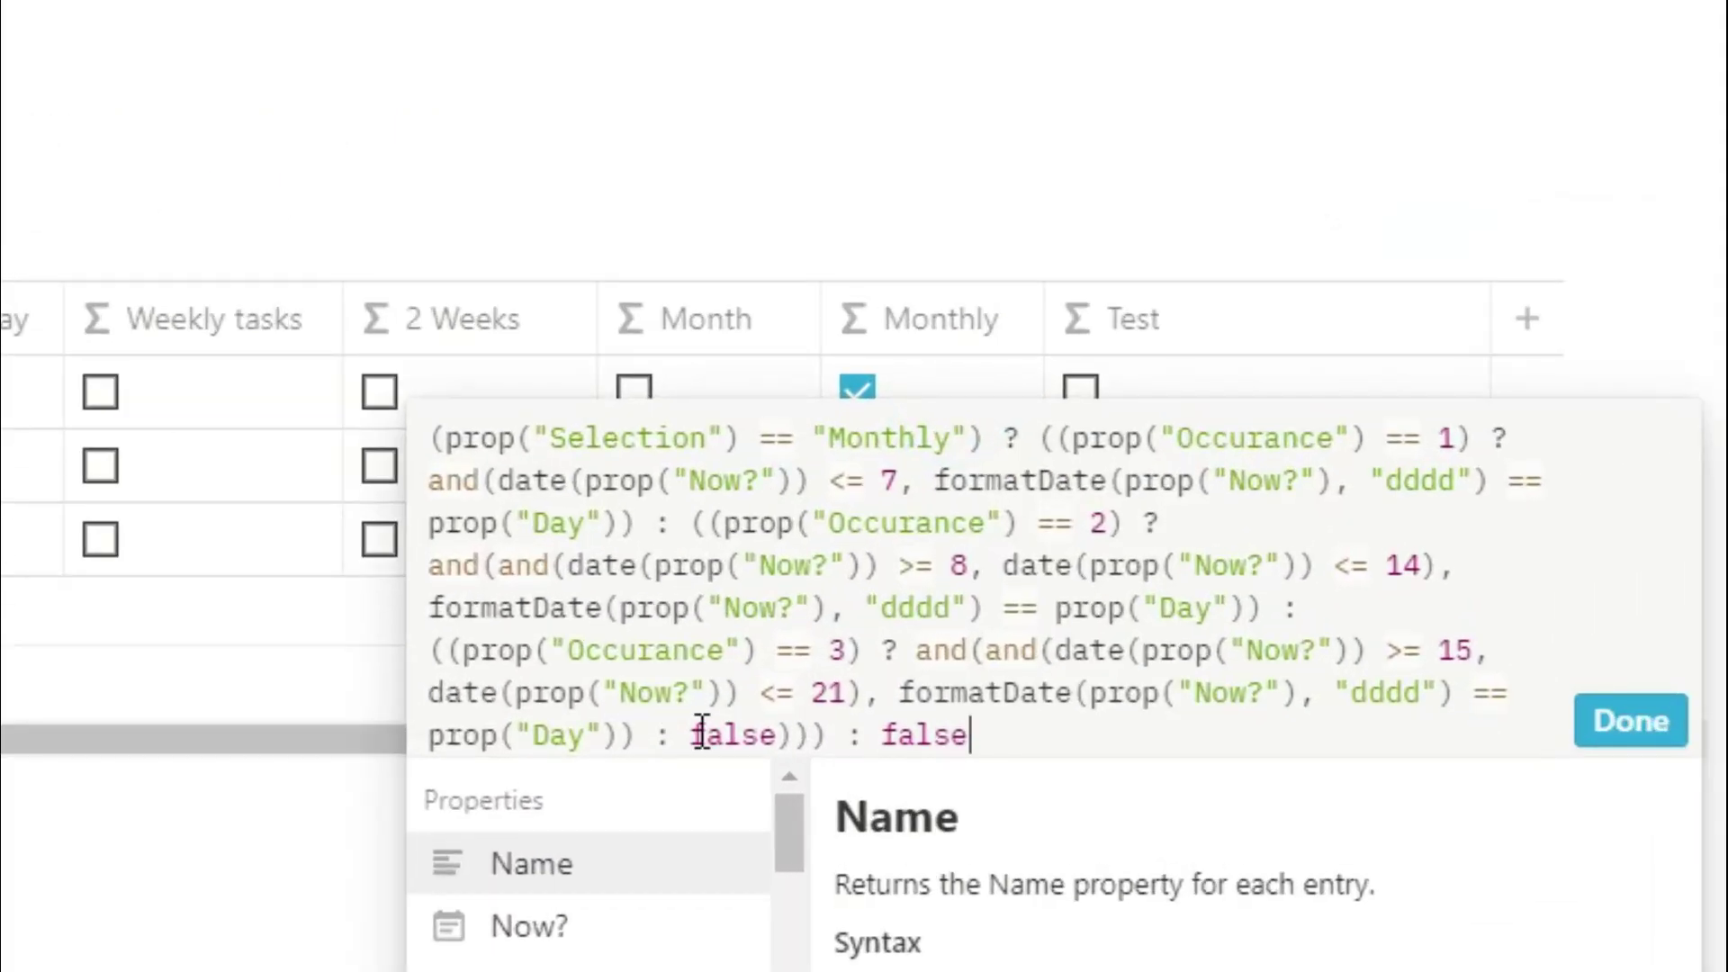
click(701, 734)
key(ctrl+v)
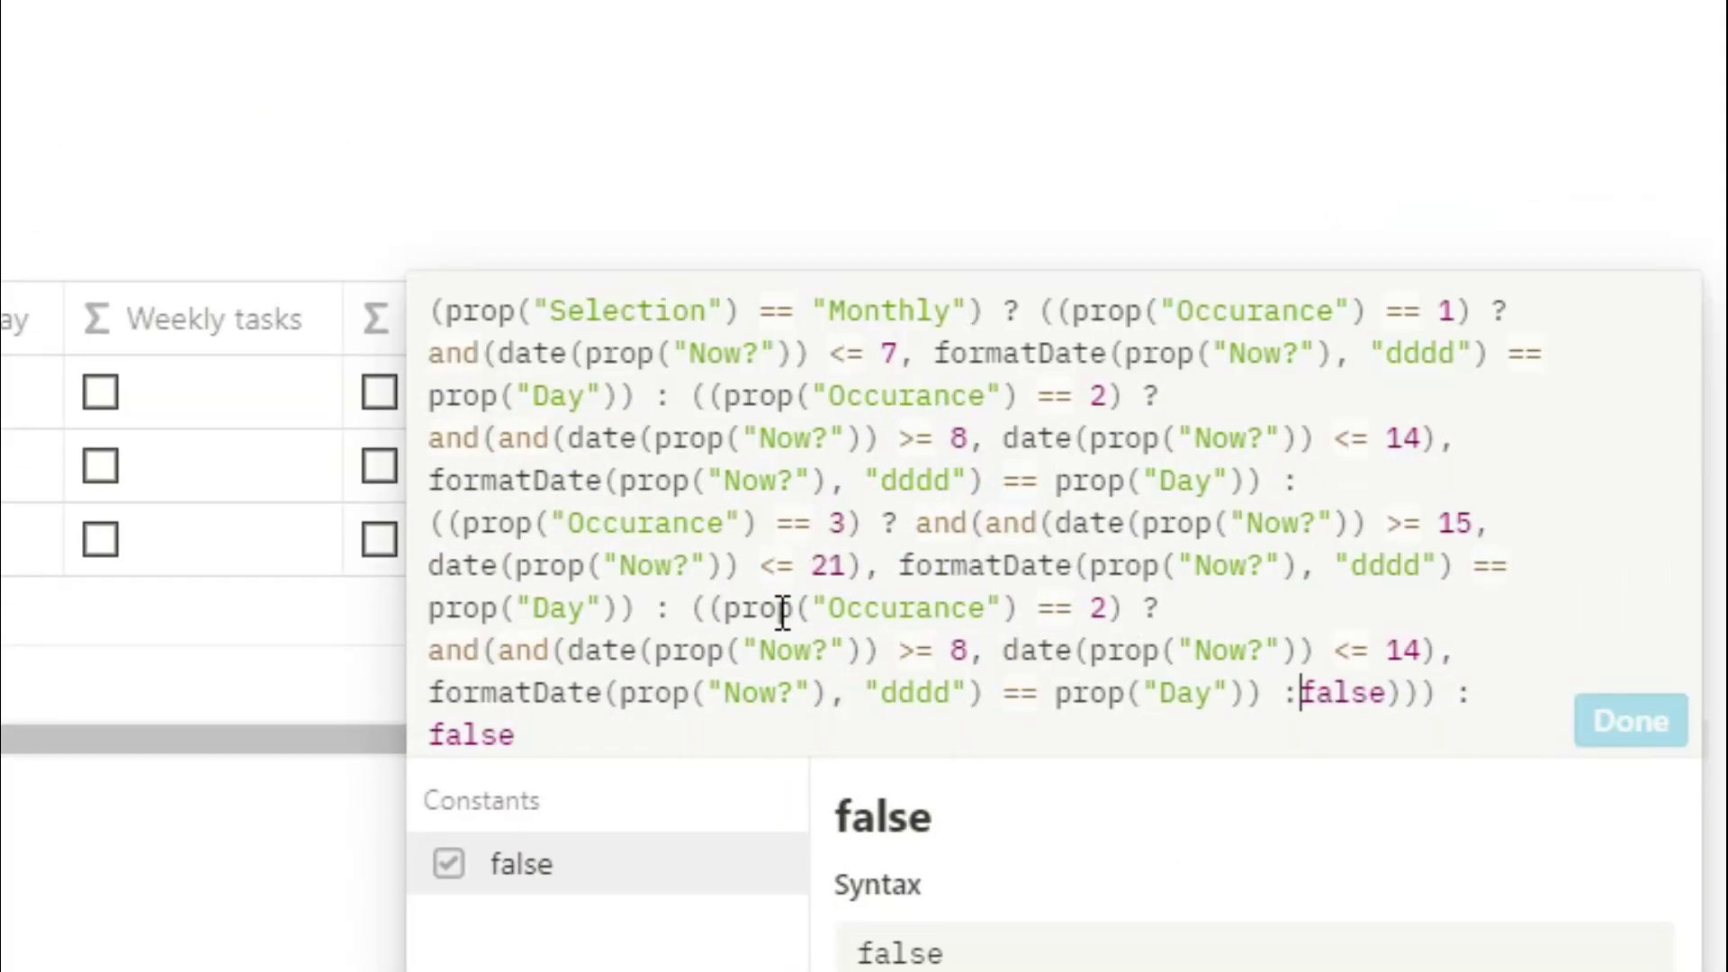
click(969, 650)
text(22)
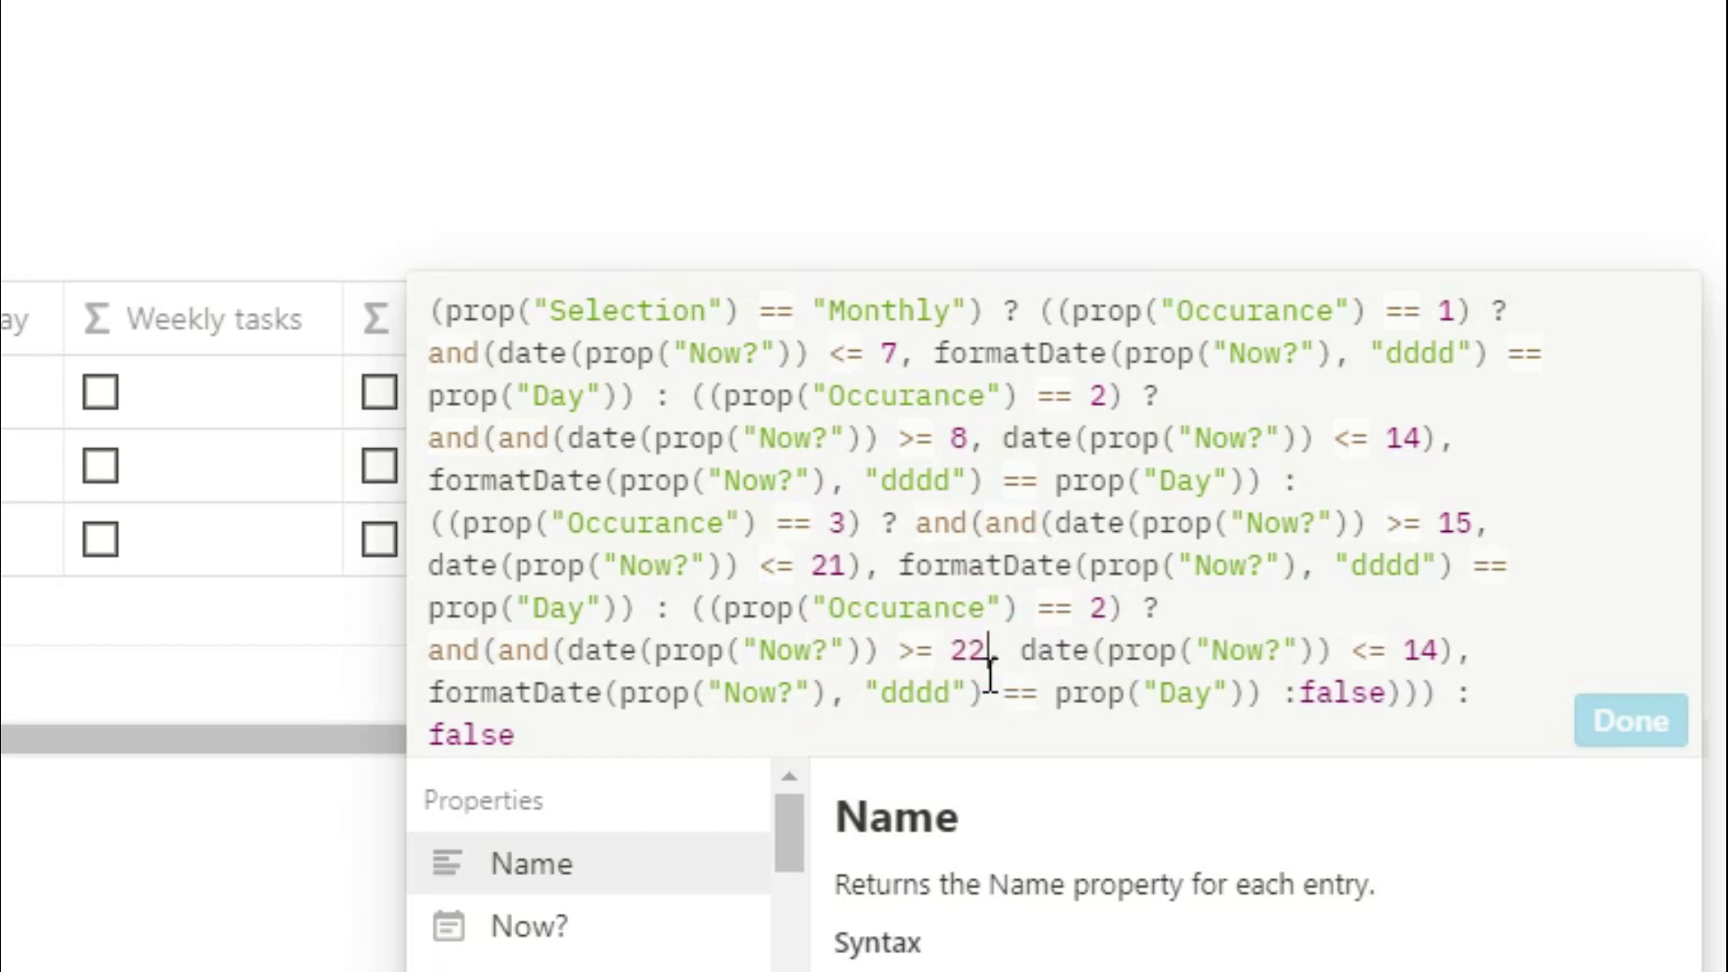
click(1440, 648)
key(BackSpace)
key(BackSpace)
text(28)
Set the newly pasted branch's condition to Occurance == 4 and add its closing parenthesis after the inner false
click(1111, 609)
key(BackSpace)
text(4)
click(1422, 695)
text())
Paste one more Occurance branch before the inner false and set its date range to >= 29 and <= 31
click(1296, 693)
click(1296, 693)
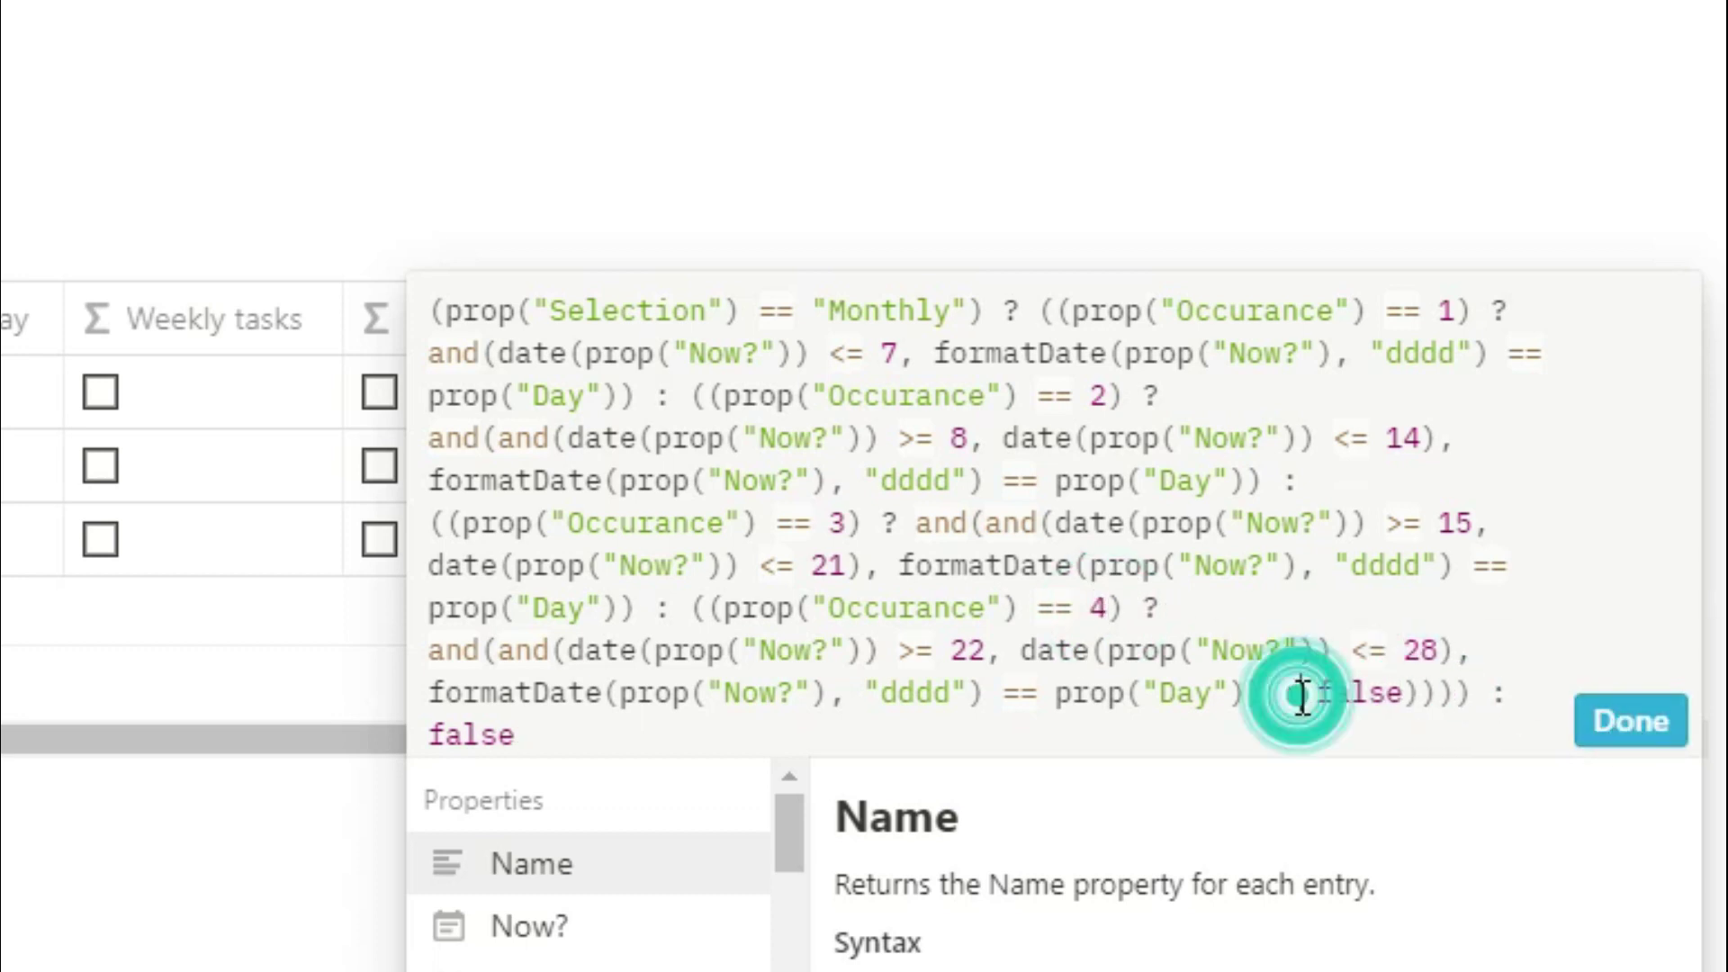
key(ctrl+v)
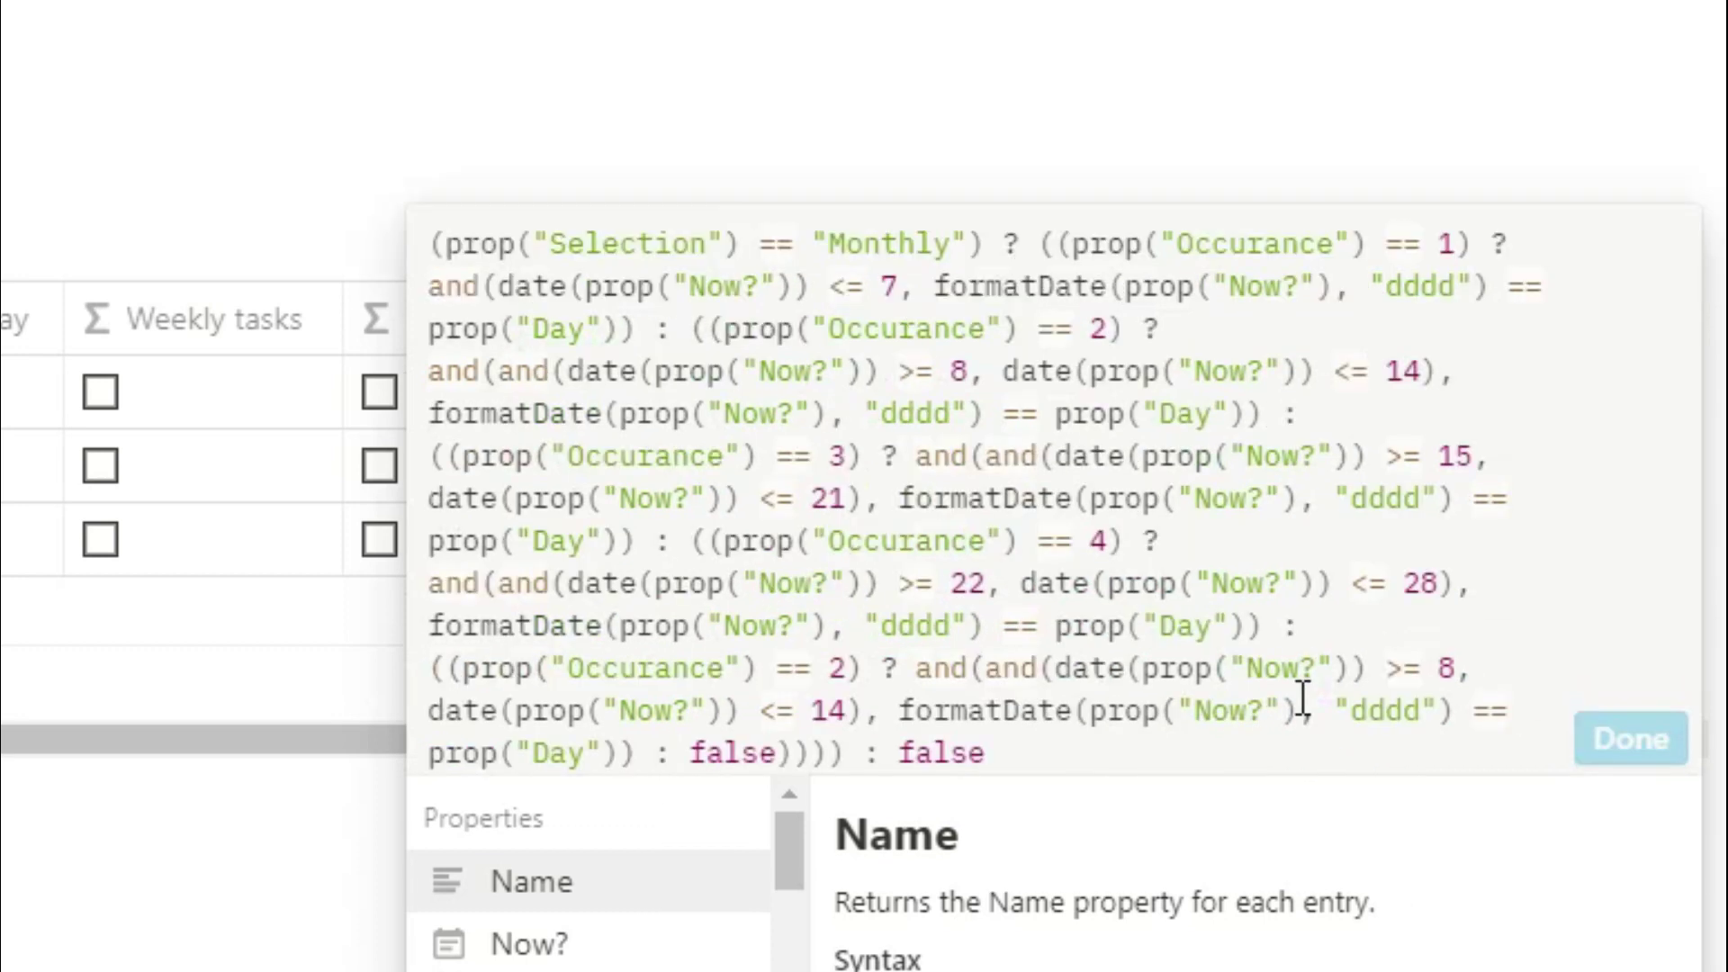
click(1459, 669)
click(846, 712)
key(BackSpace)
key(BackSpace)
text(31)
Set the last branch's condition to Occurance == 5, add its closing parenthesis, and save the Monthly formula
click(848, 668)
key(BackSpace)
text(5)
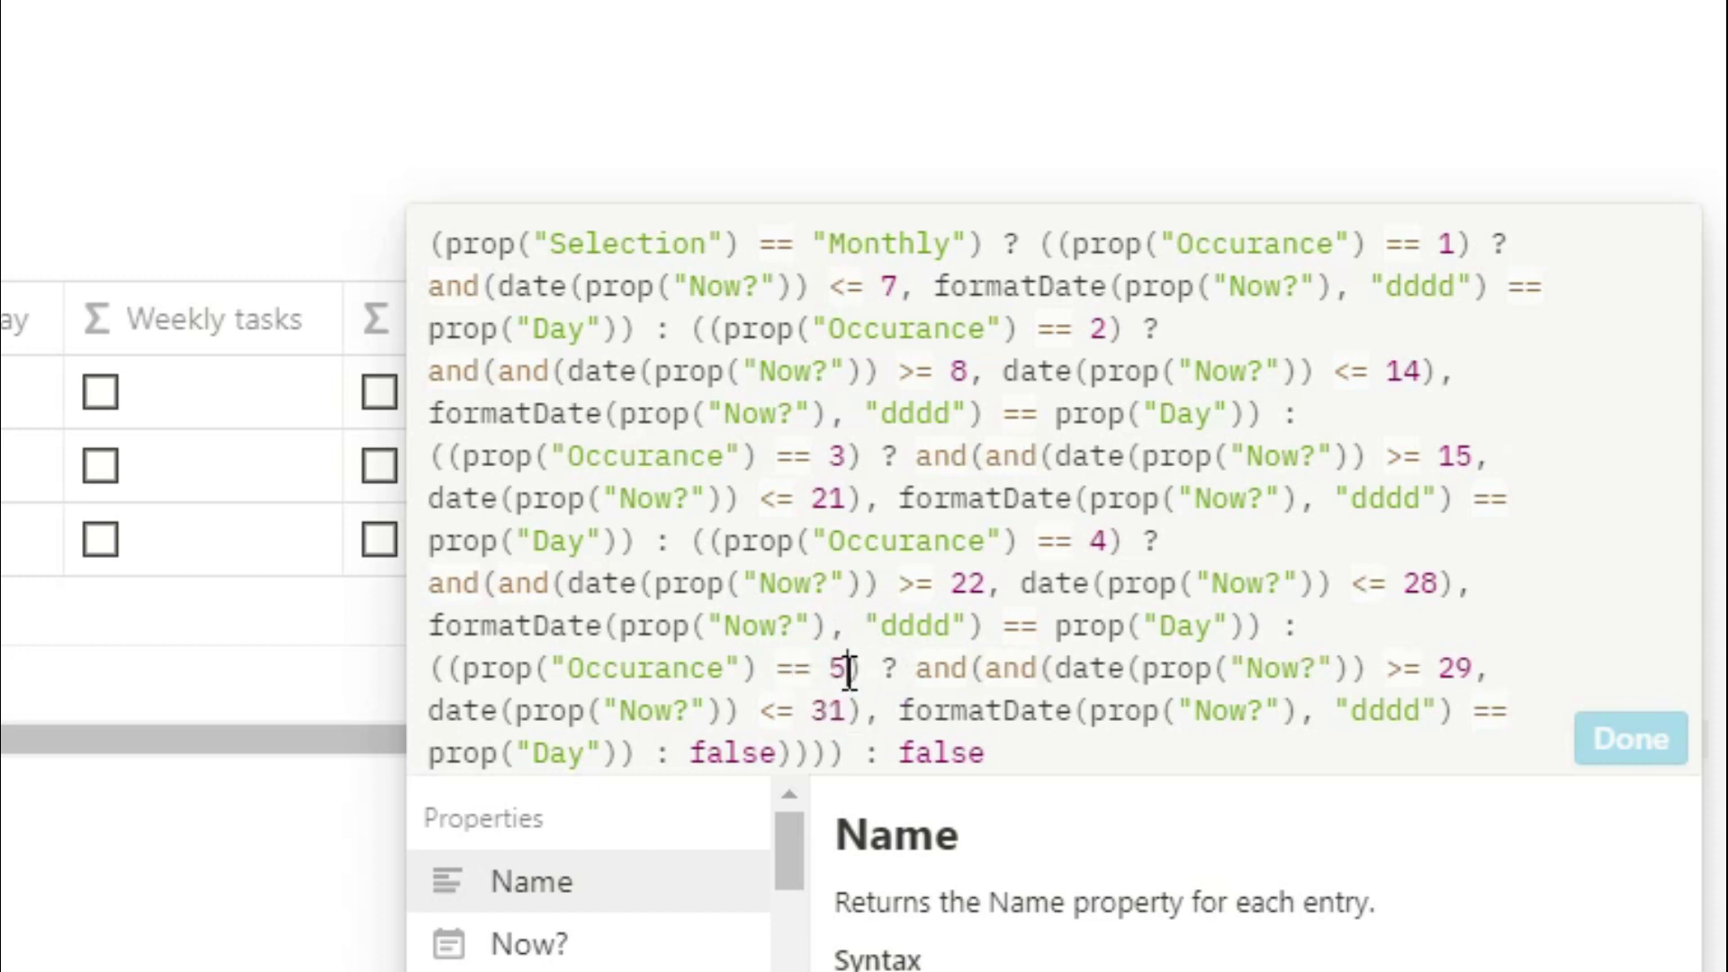
click(829, 753)
text())
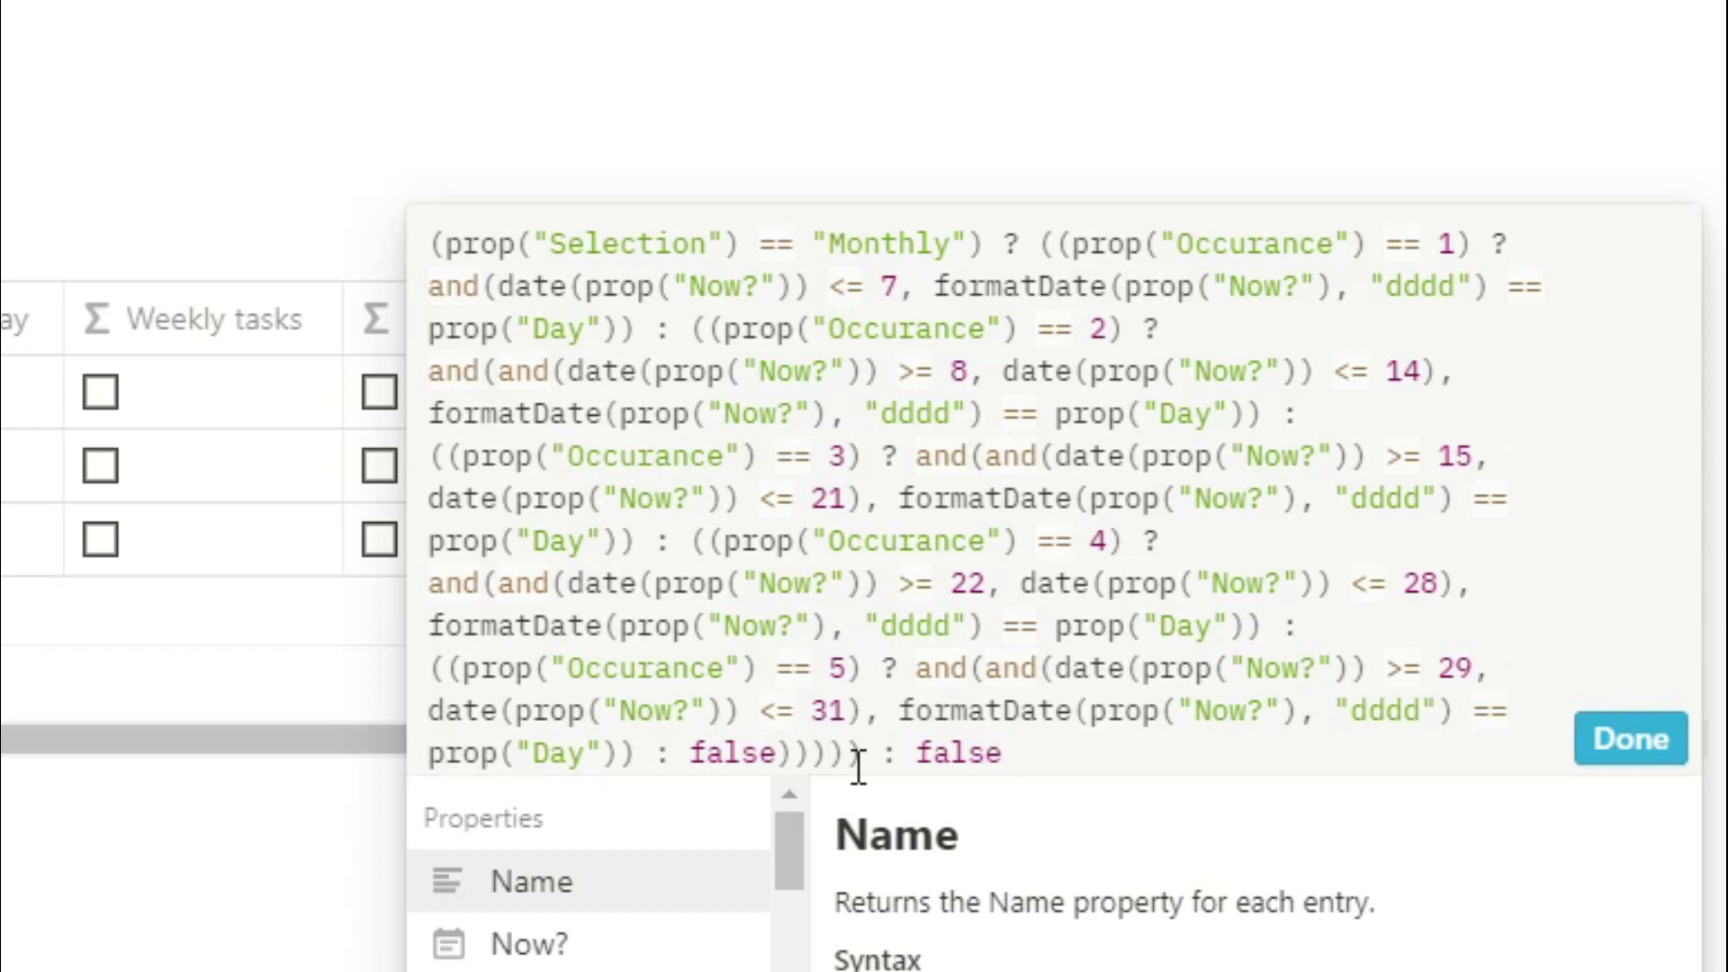
click(1593, 745)
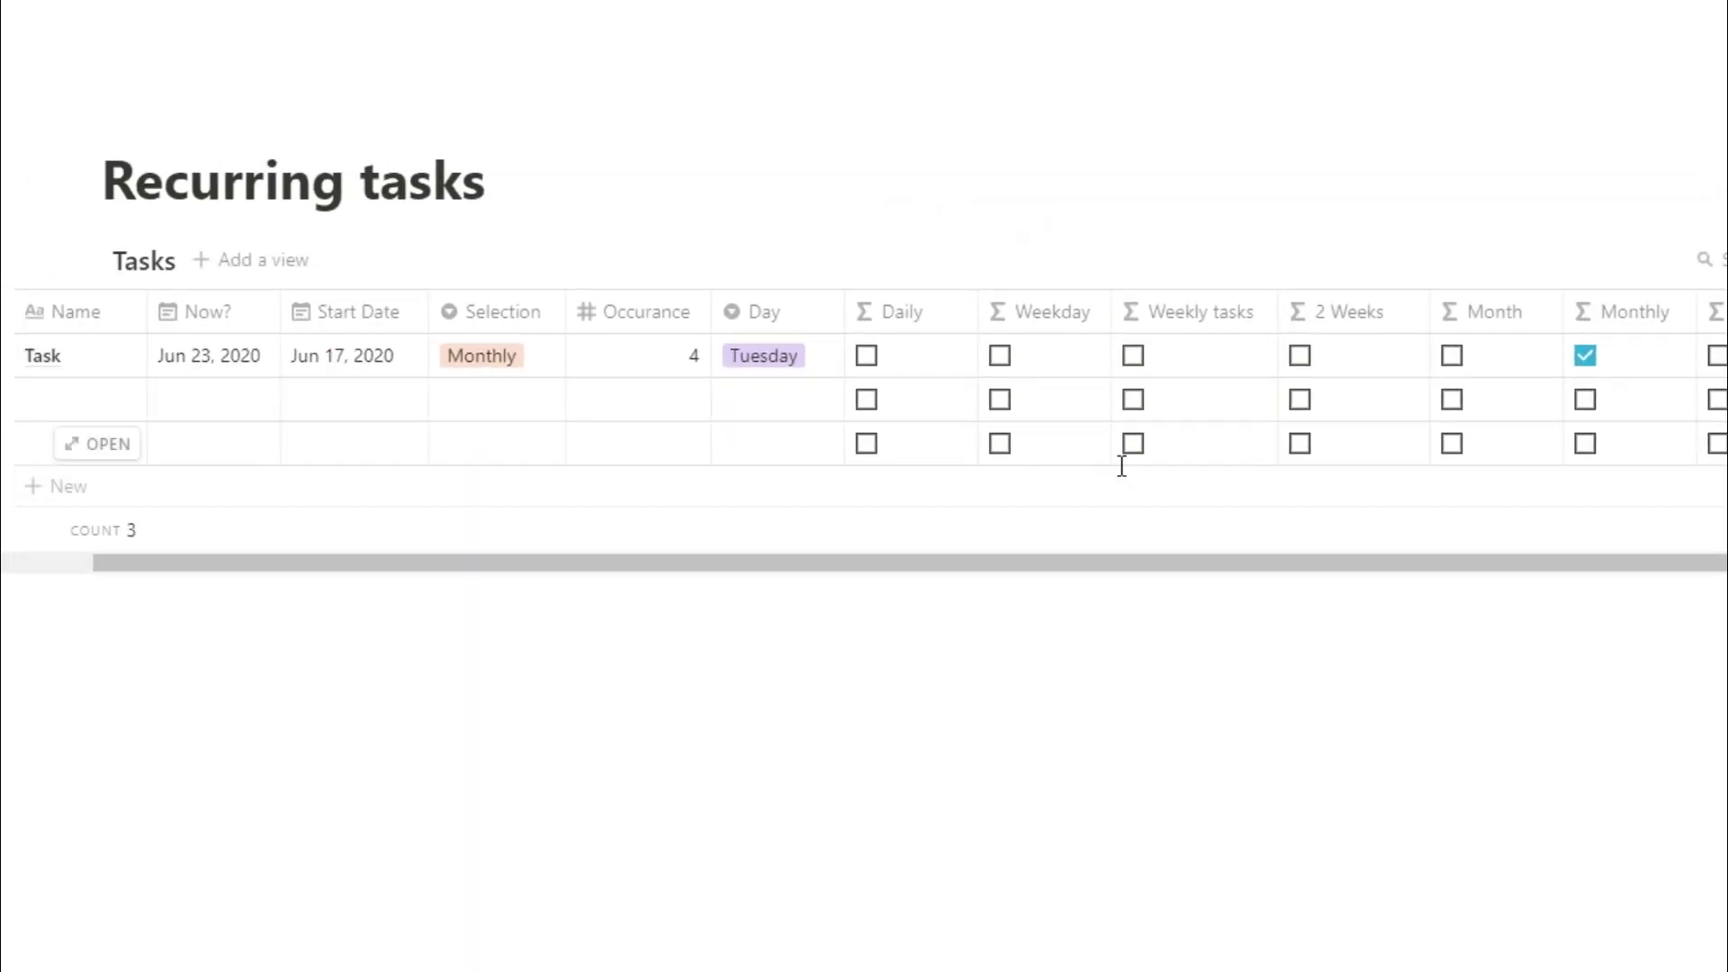
Set the Task row's Now? date to Jun 29, 2020, Occurance to 5 and Day to Monday
click(249, 357)
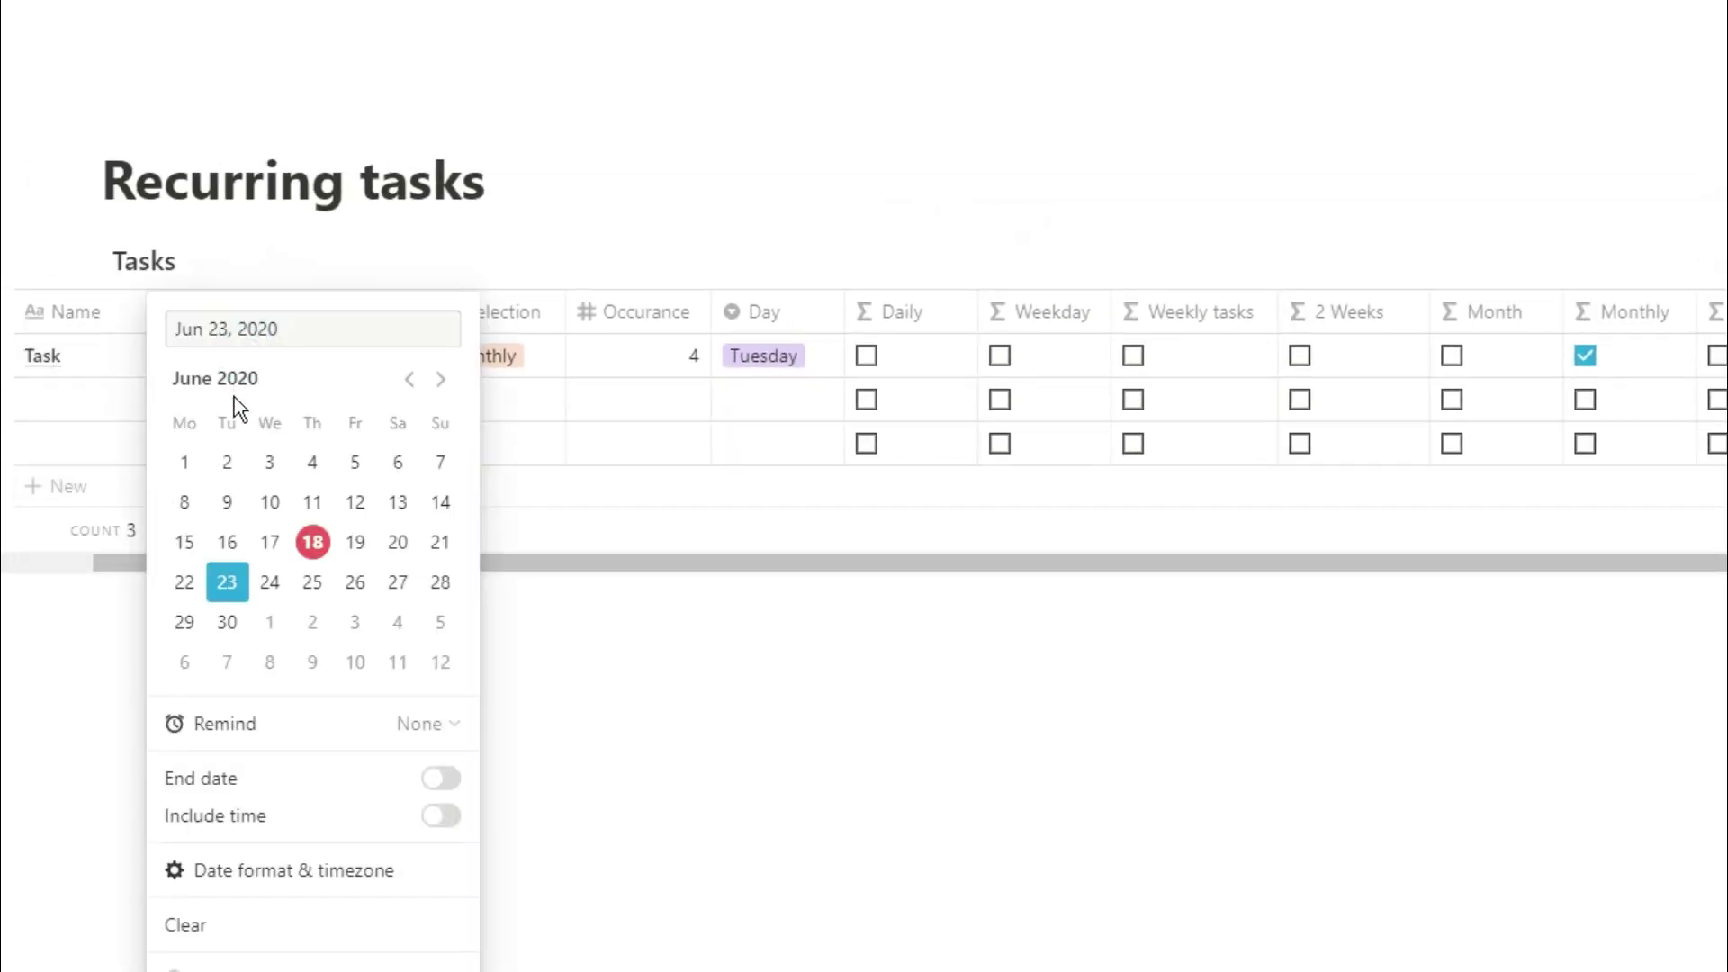
click(184, 626)
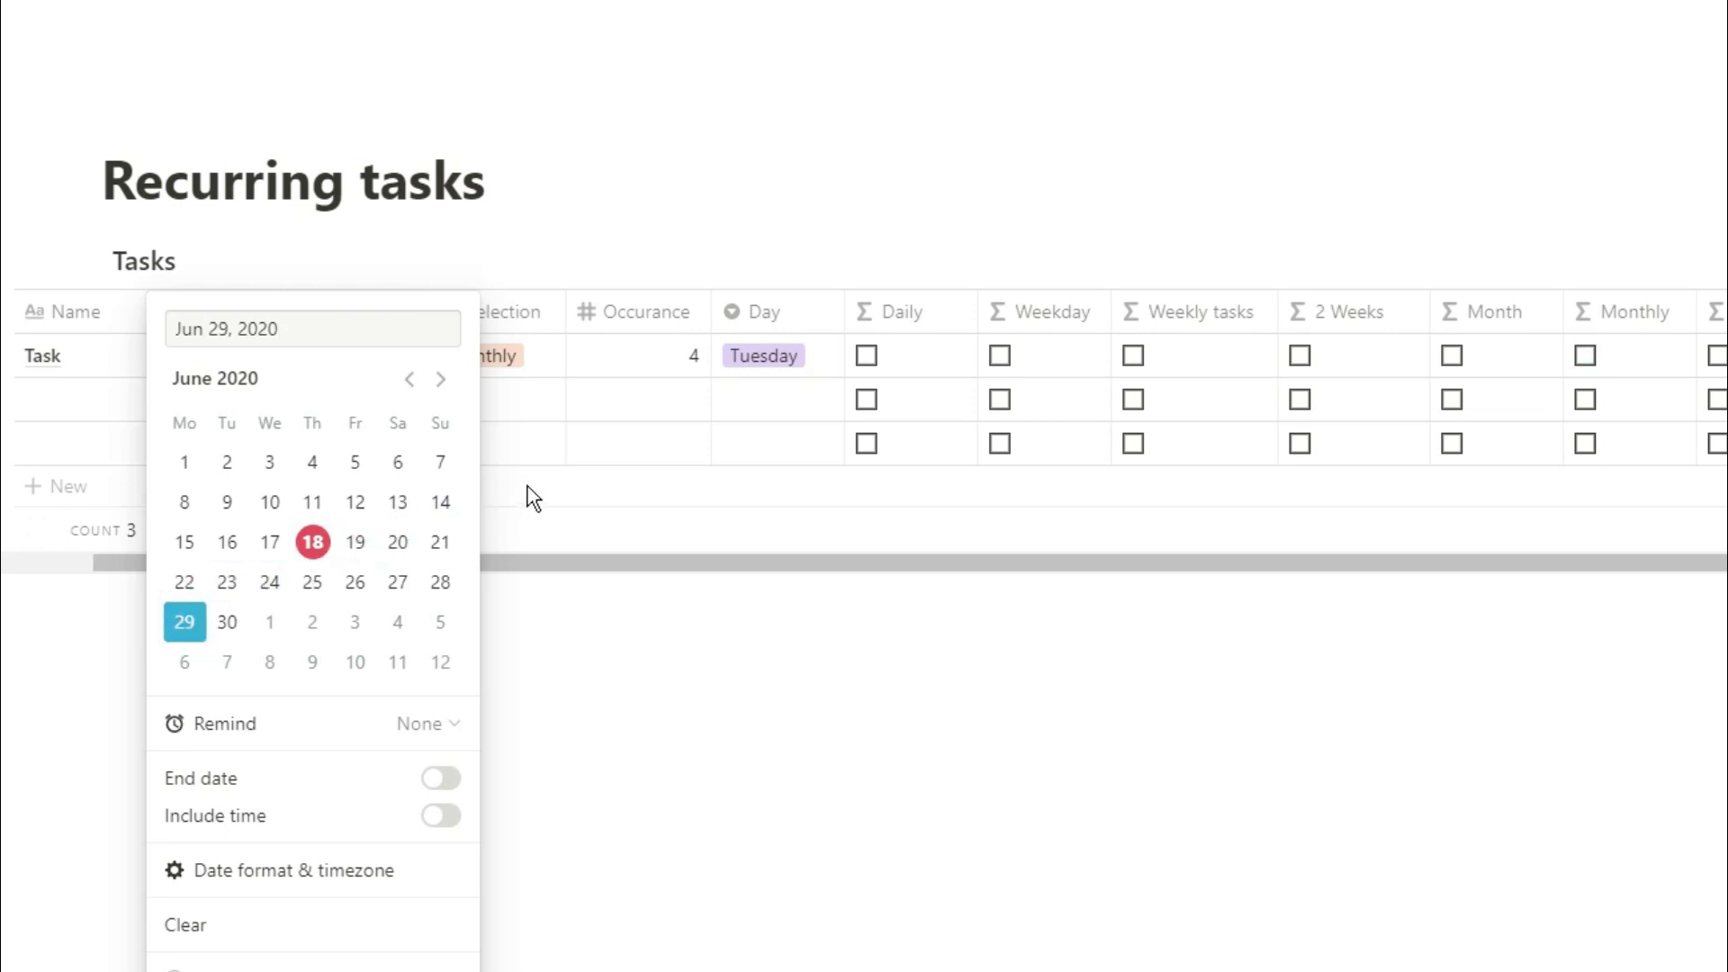
key(Escape)
click(702, 367)
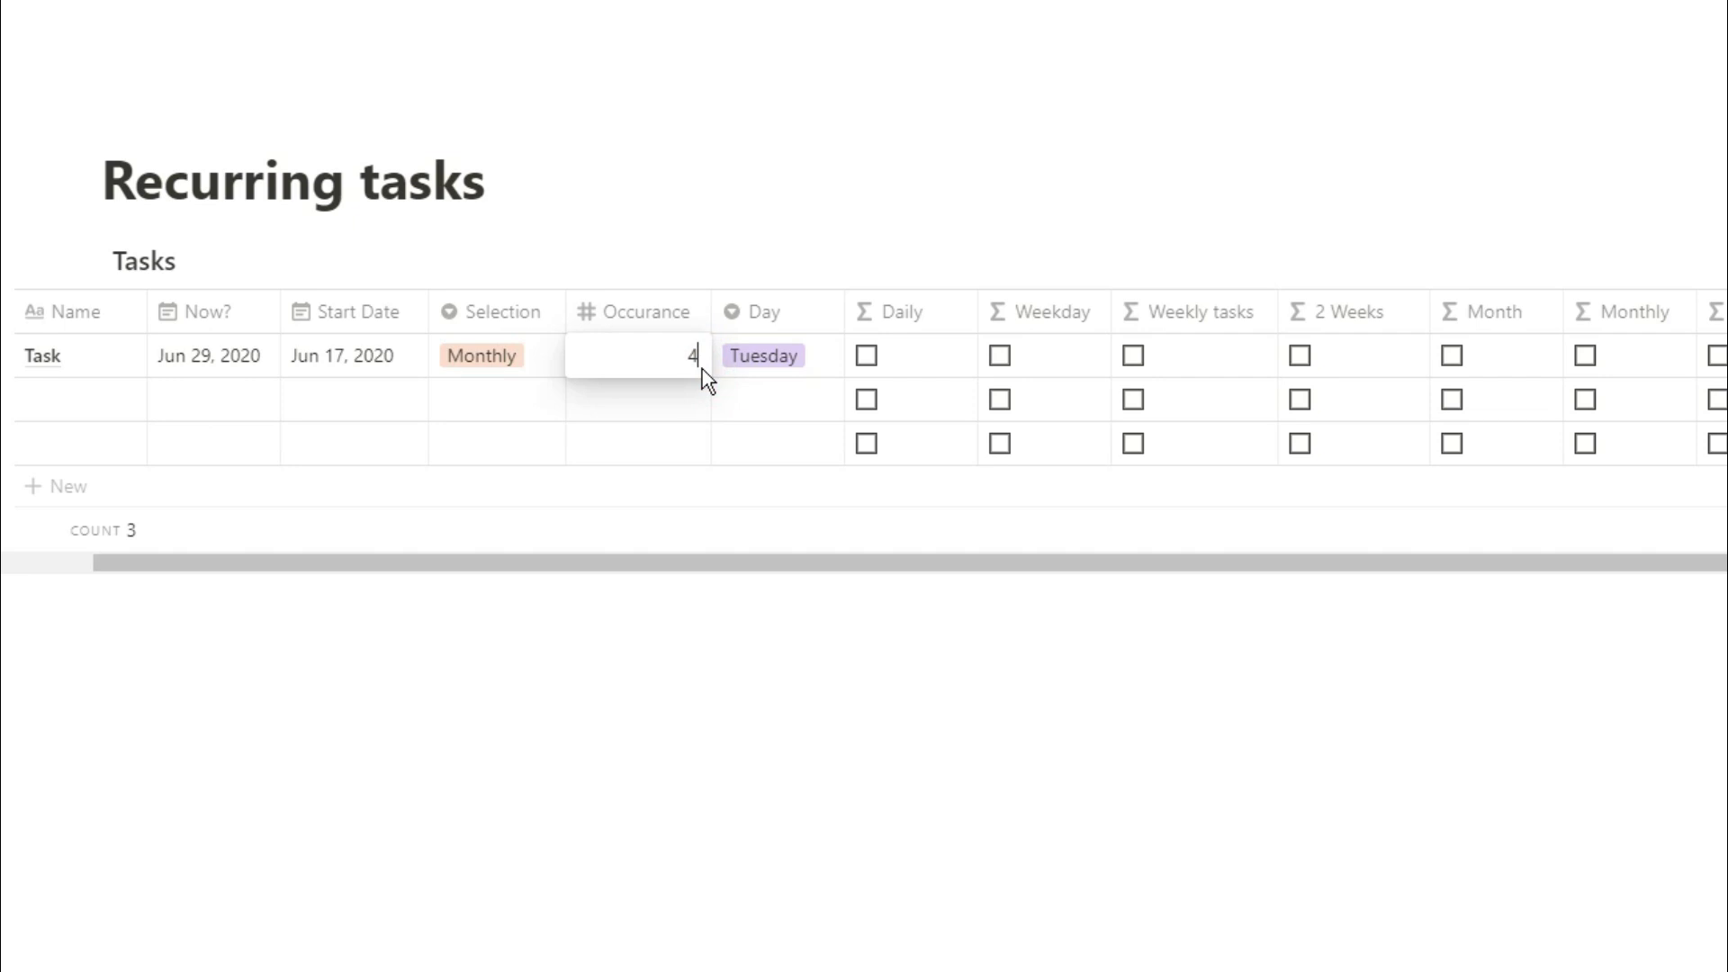
click(704, 385)
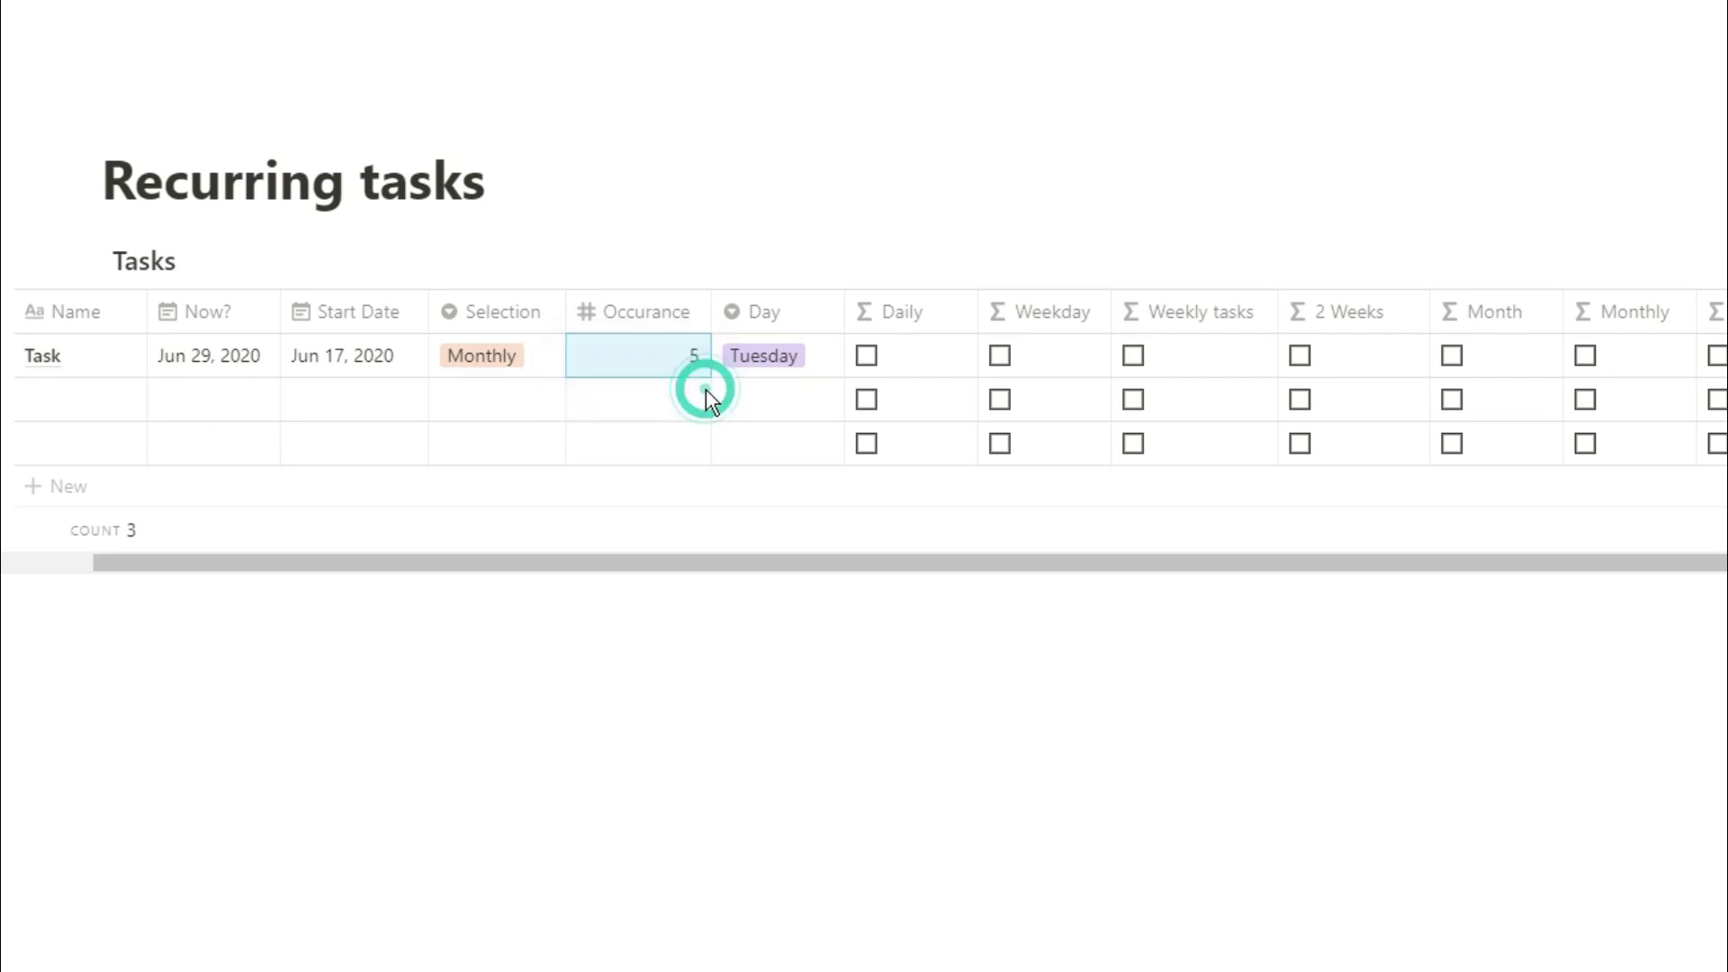
click(807, 354)
click(813, 446)
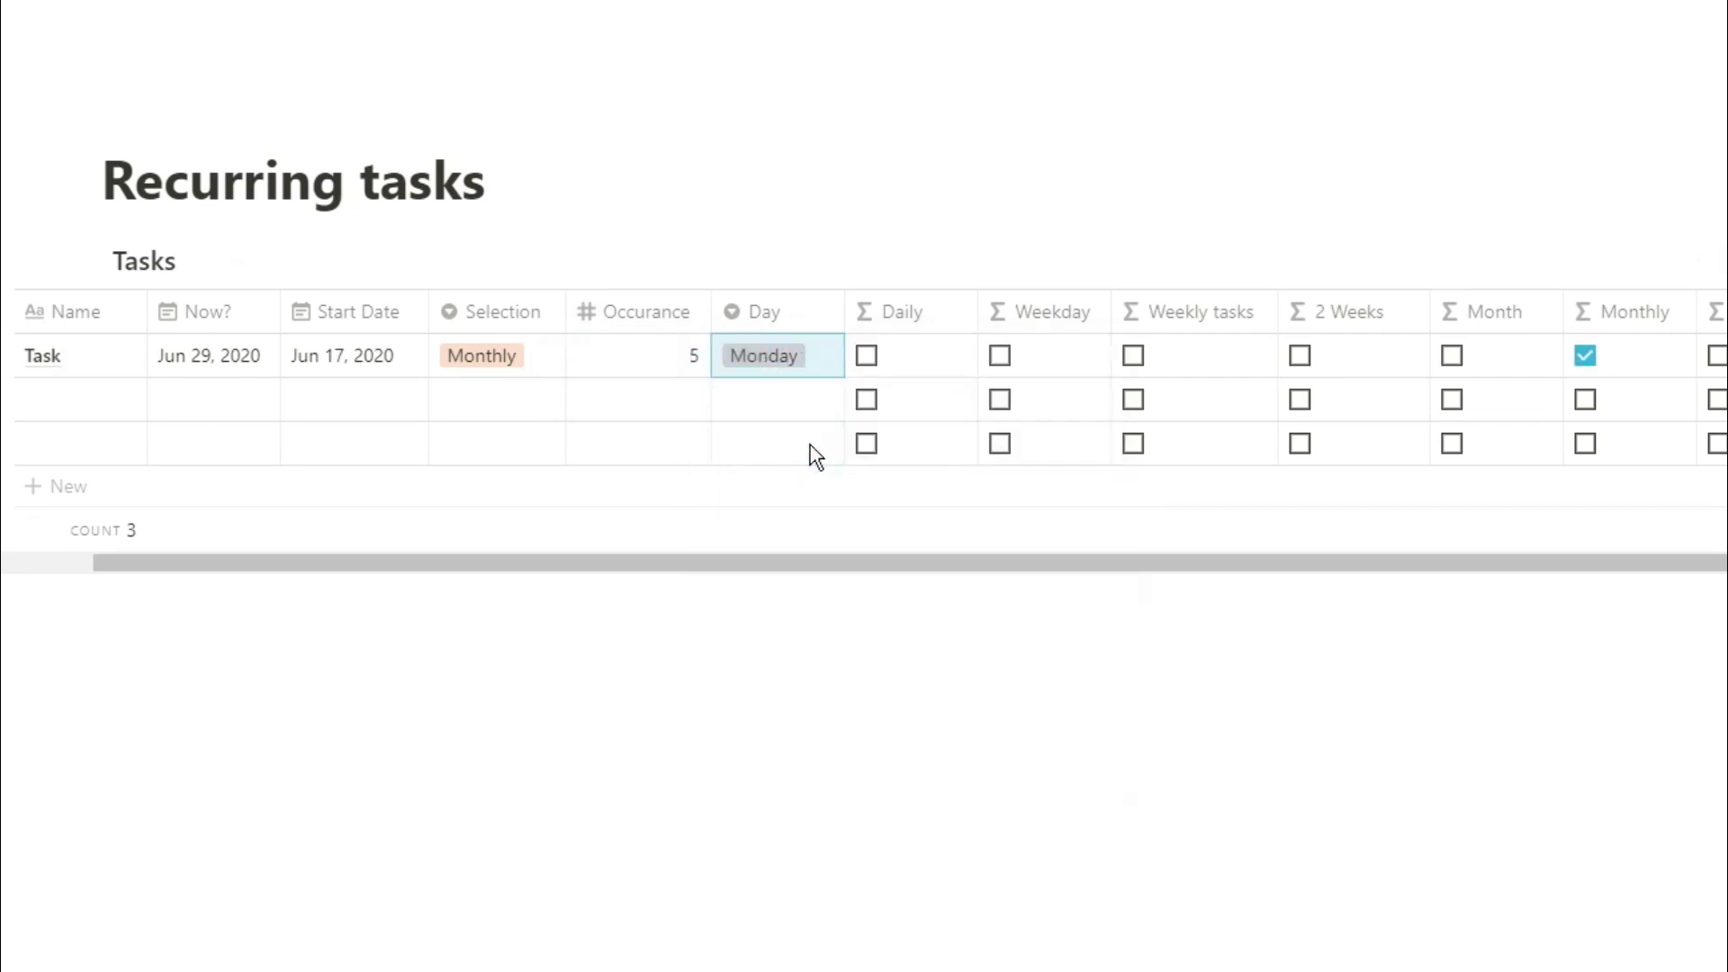
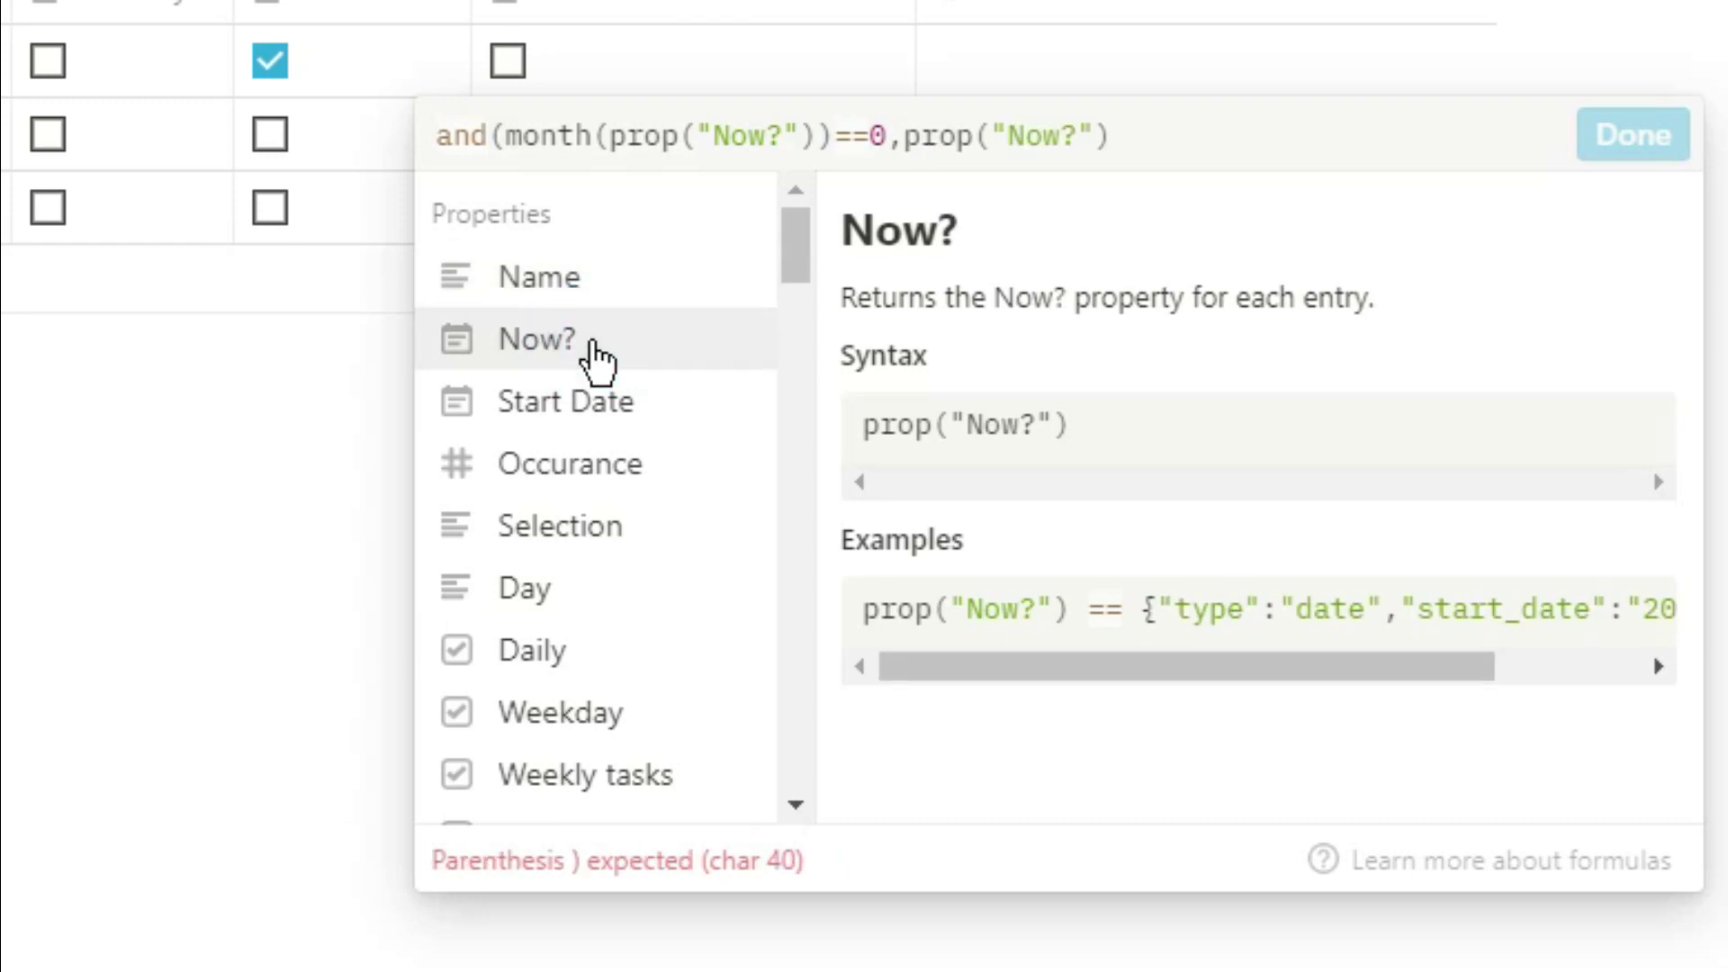
Complete the Test formula as and(month(prop("Now?"))==0,date(prop("Now?"))==31) and save it
text(31)
click(908, 135)
text(date()
click(1195, 135)
text())
click(1323, 128)
text())
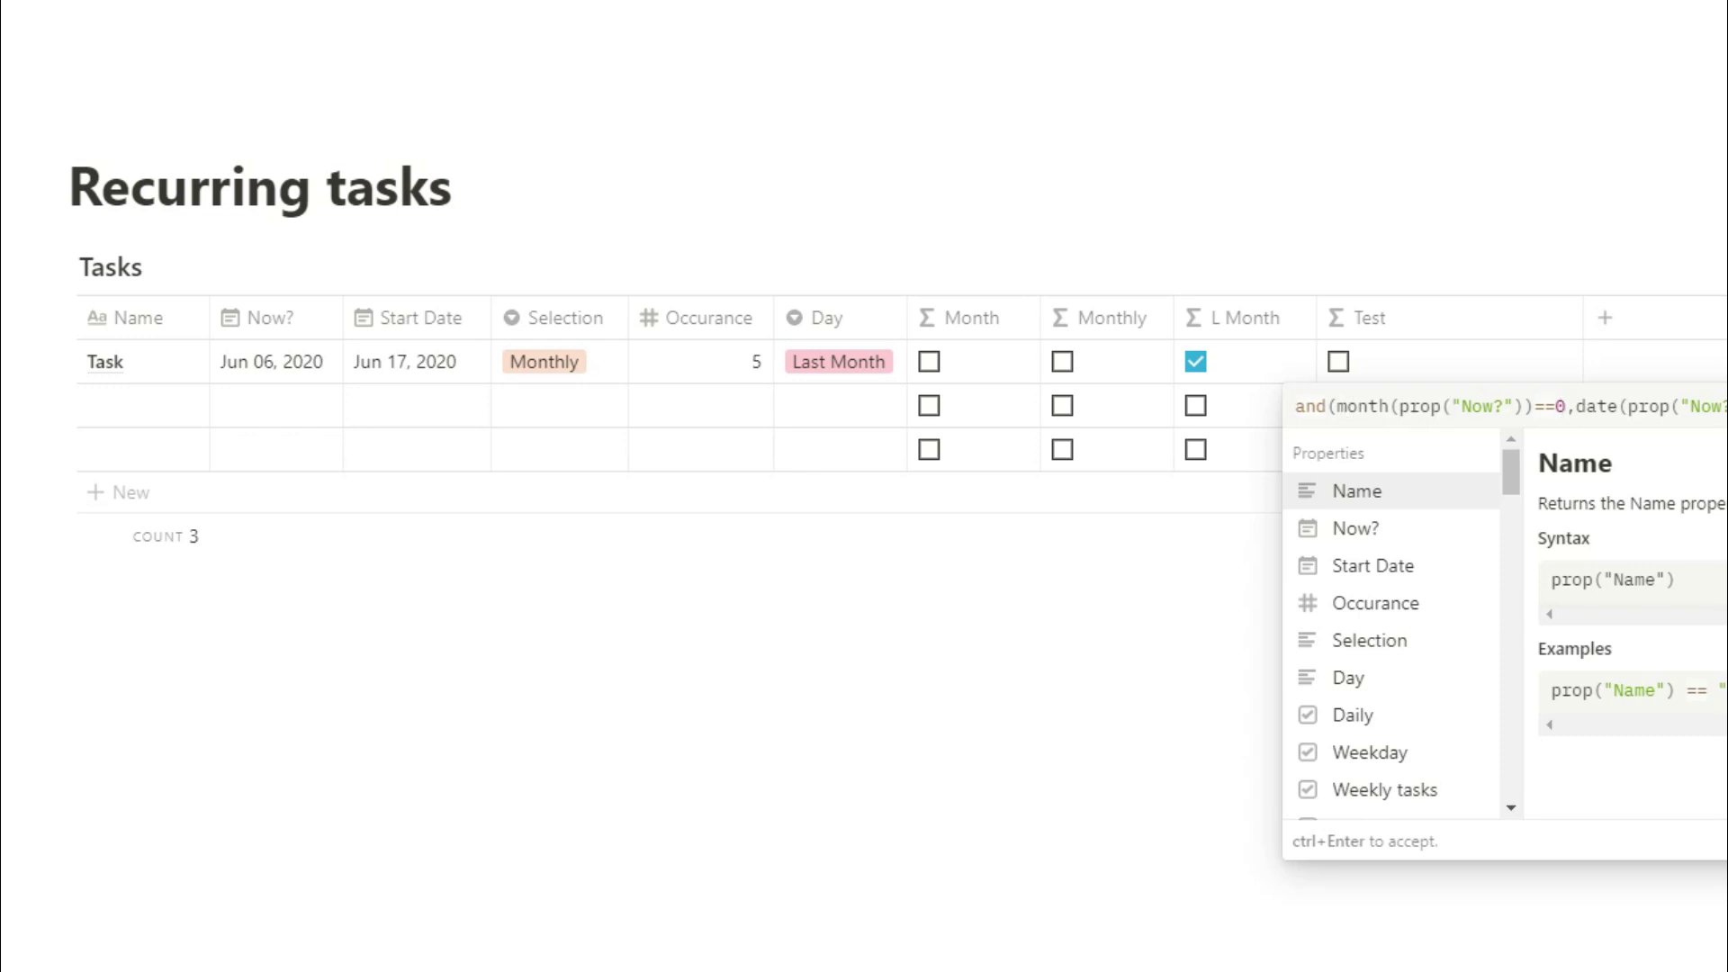
click(964, 436)
Set the Task row's Now? date to Jan 31, 2020
click(308, 364)
click(259, 335)
key(BackSpace)
text(a)
click(413, 627)
key(Escape)
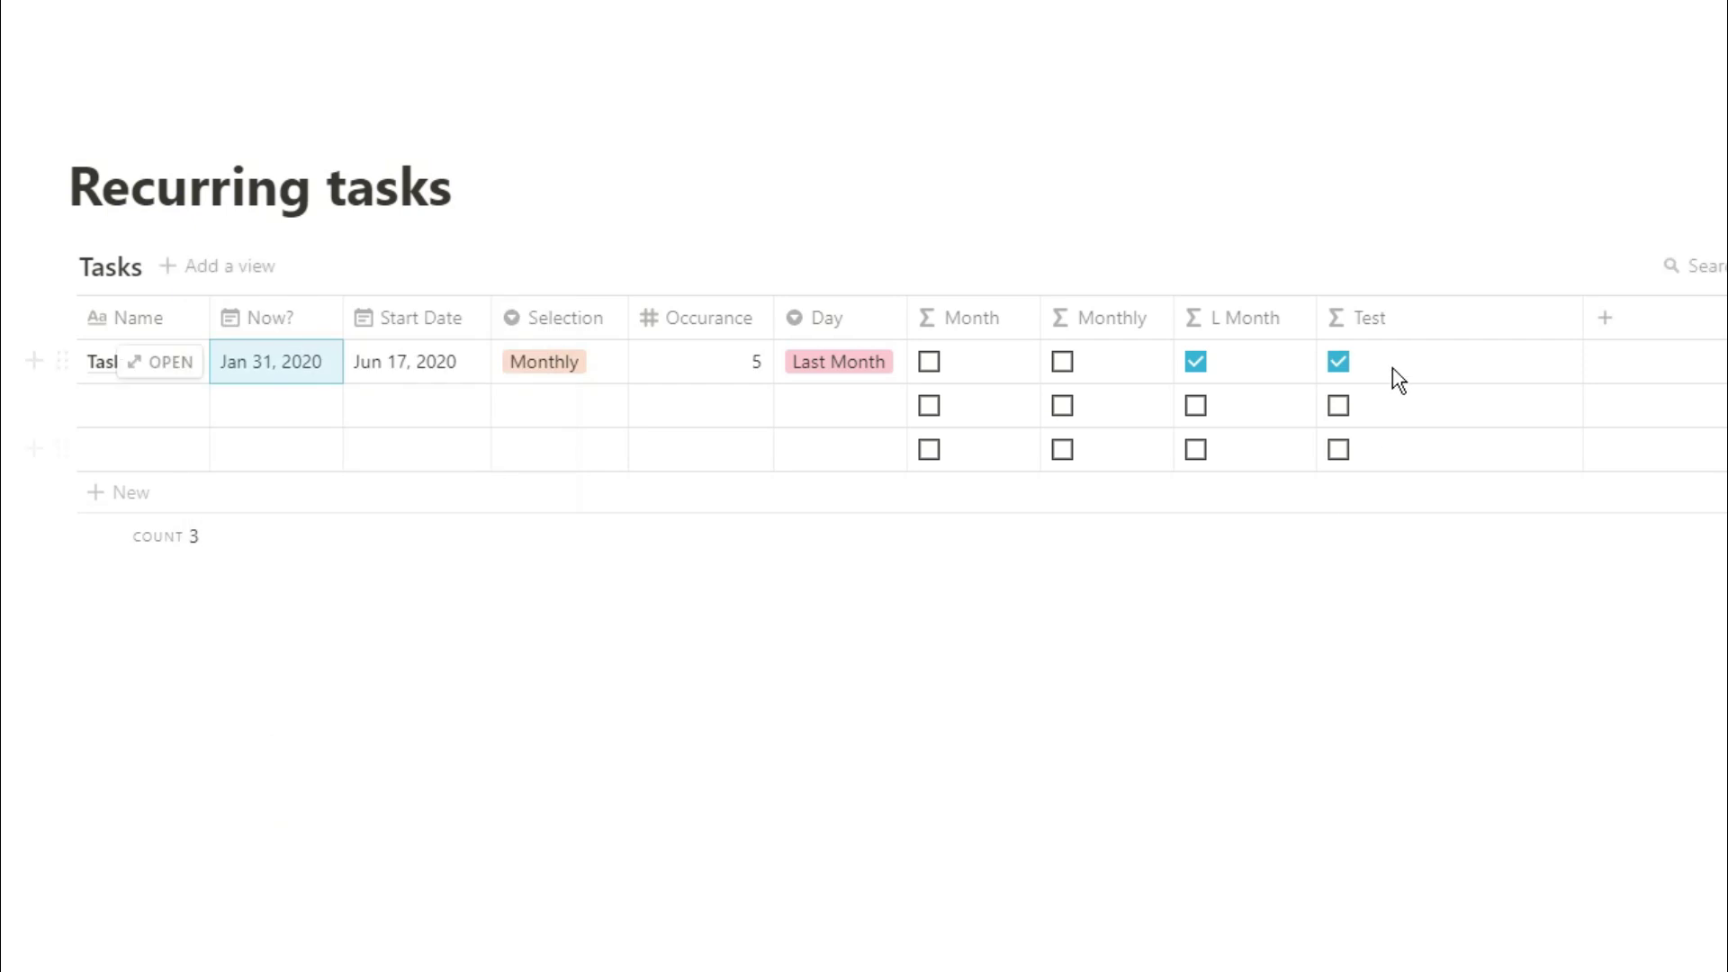
In the Test formula, replace the and function with or and remove the date == 31 condition
click(1393, 370)
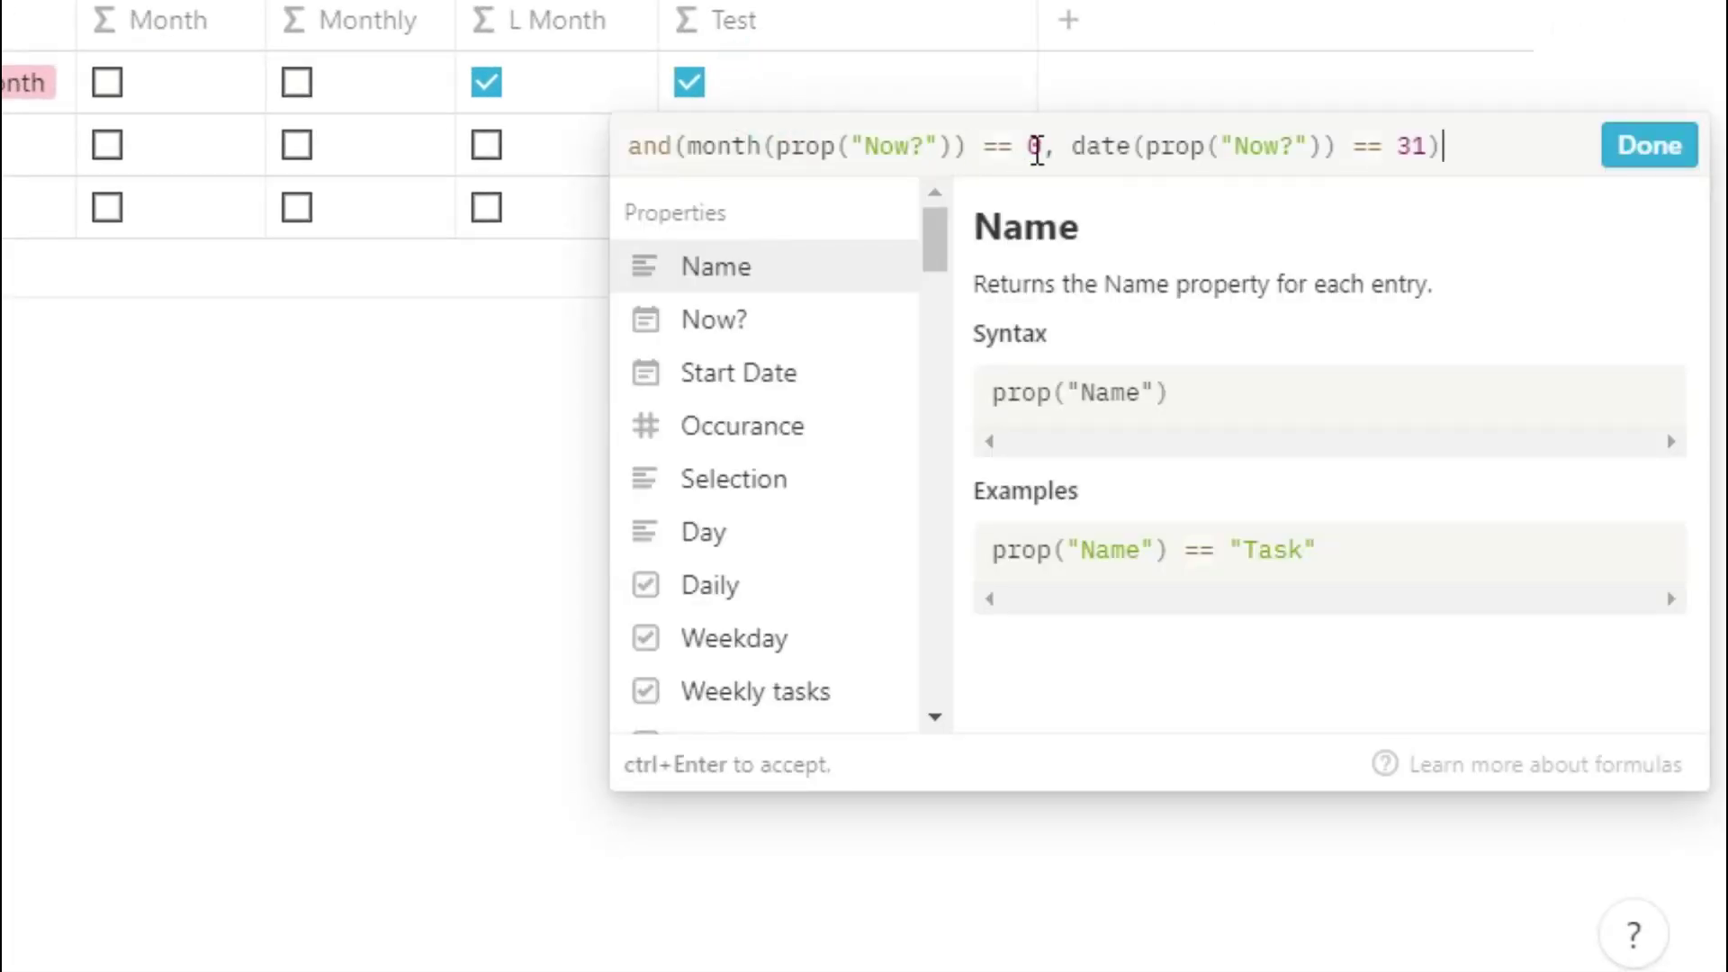
click(670, 147)
key(BackSpace)
key(BackSpace)
key(BackSpace)
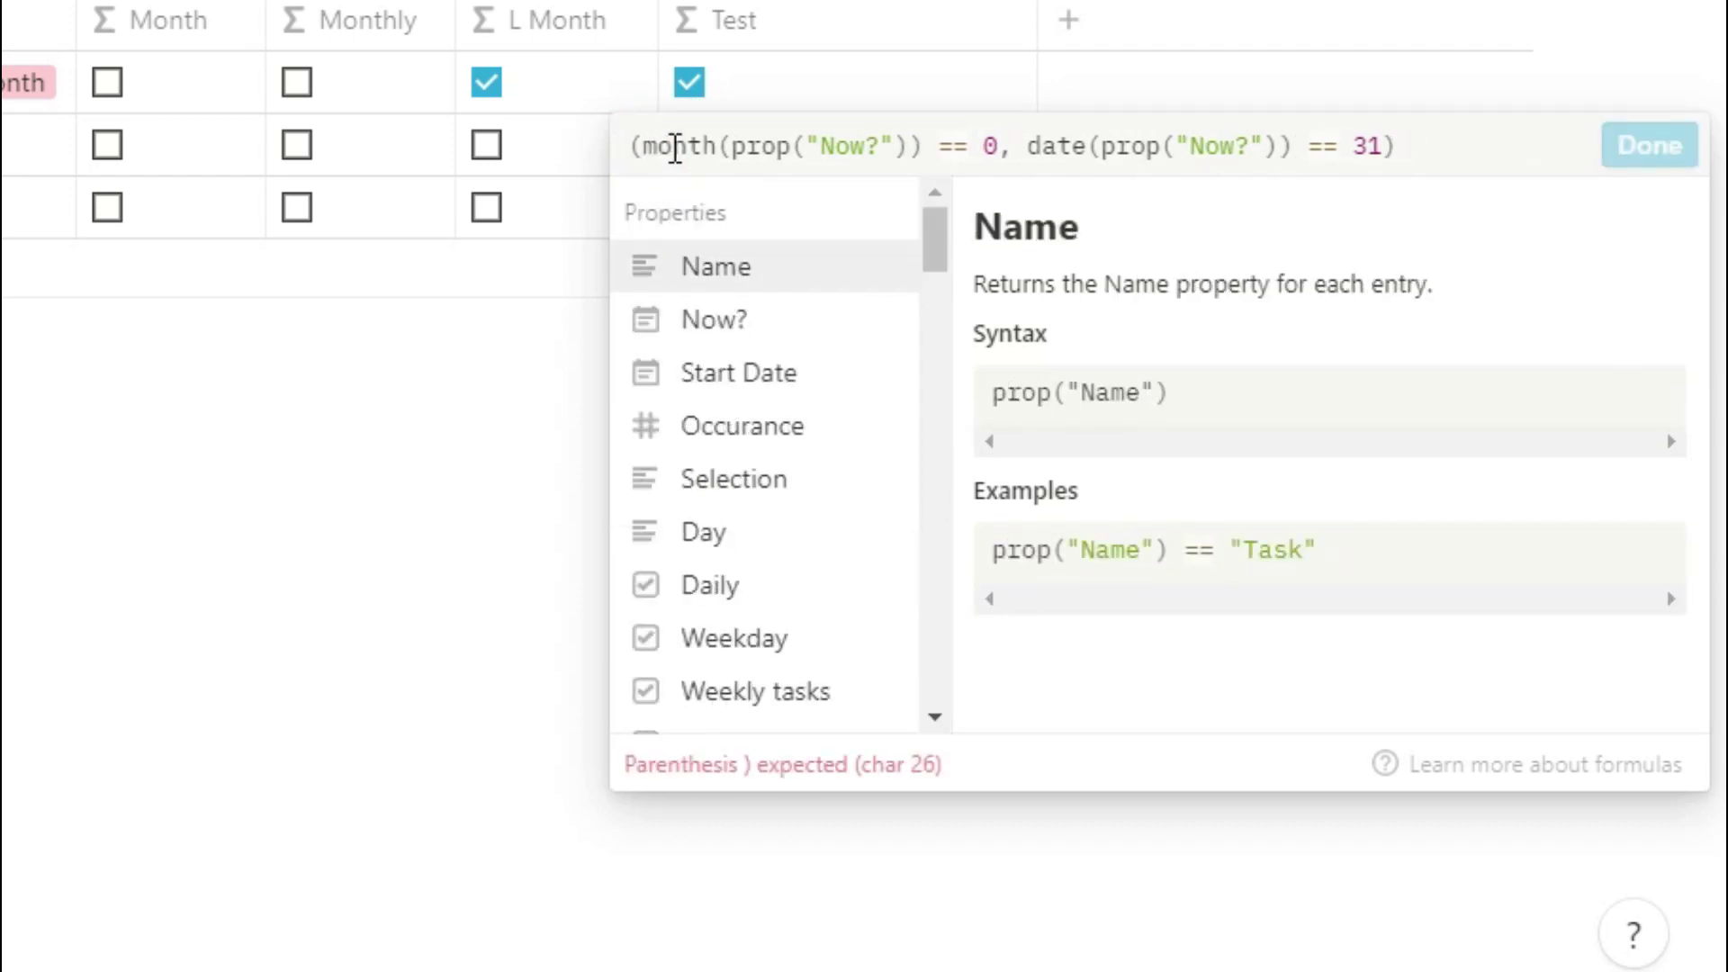
text(or)
drag(1041, 144, 1428, 148)
key(BackSpace)
Add a copy of the Now? month condition set to == 2 as the or function's second argument and close the parenthesis
drag(675, 147, 1032, 148)
key(ctrl+c)
key(Right)
text(,)
key(ctrl+v)
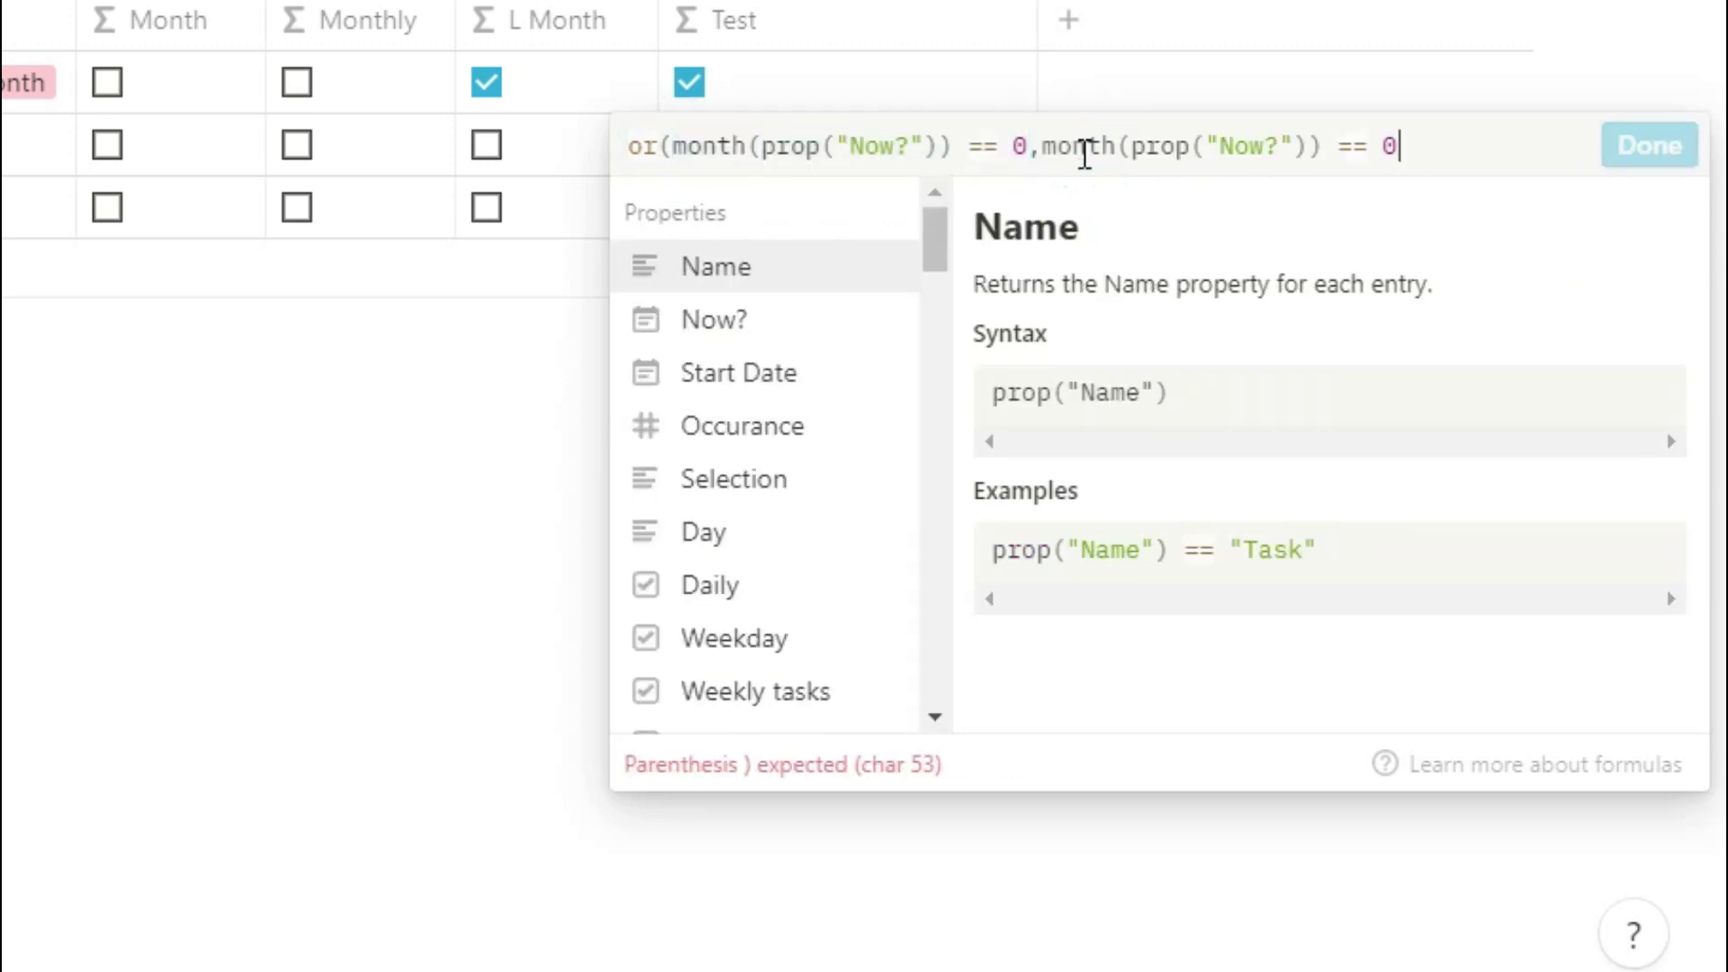
text())
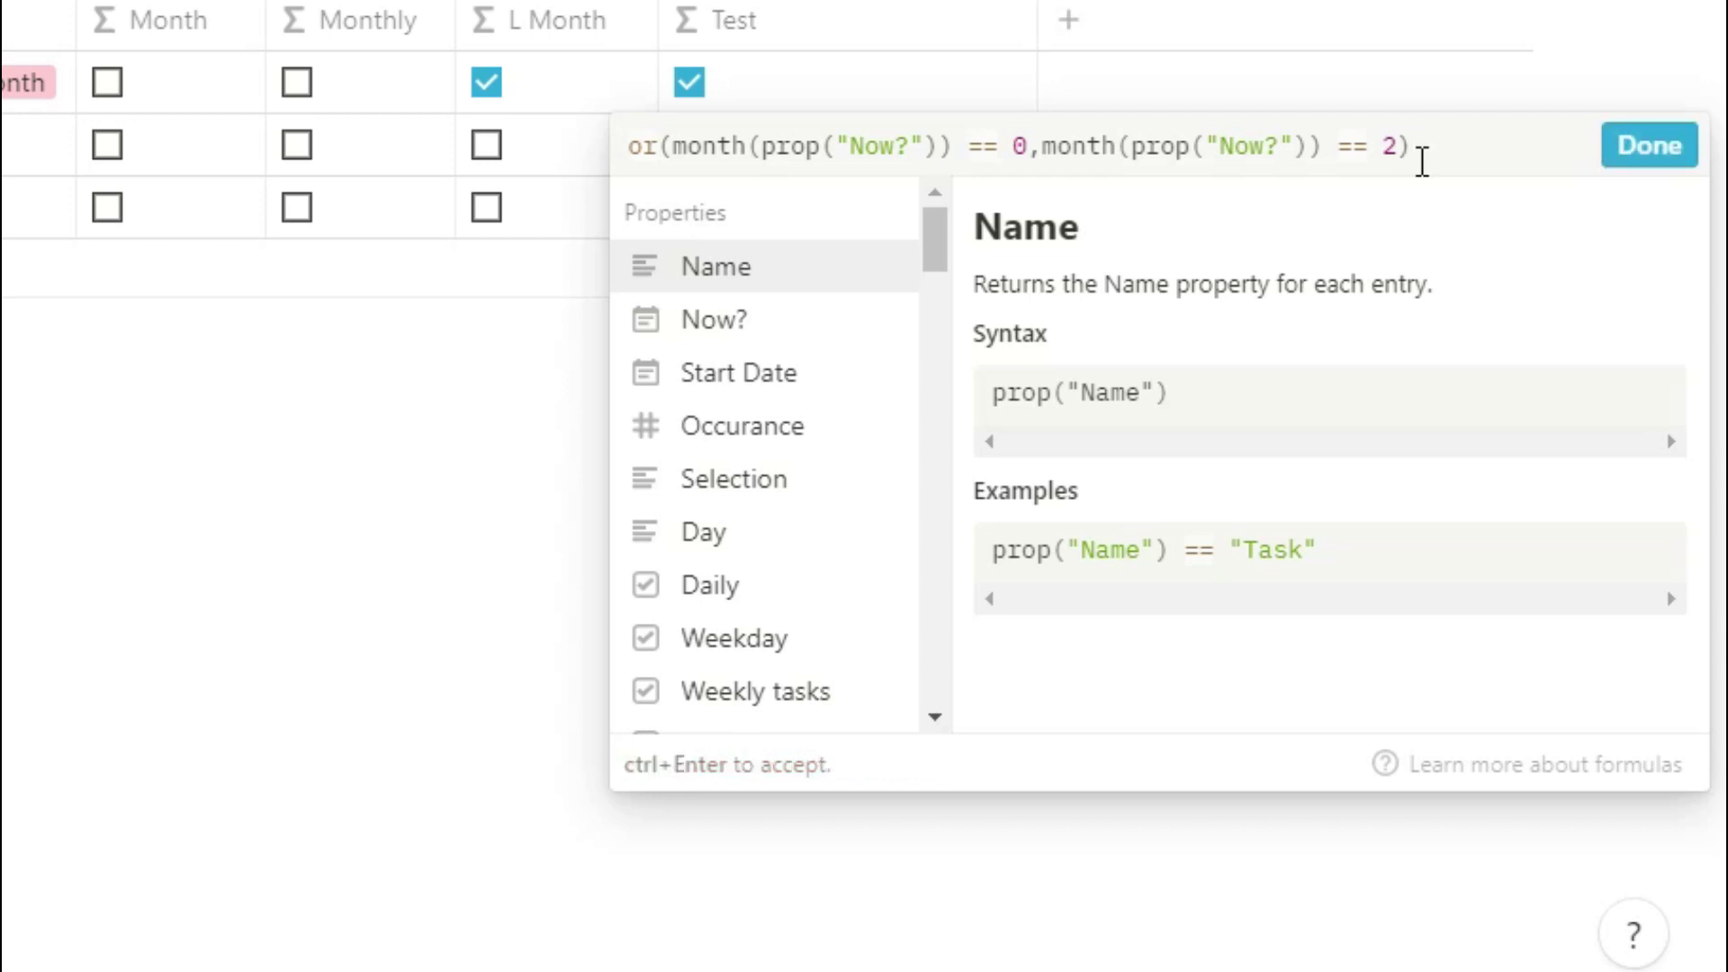
Copy the ",month(prop("Now?")) == 2)" fragment and append five copies to the end of the Test formula
drag(1036, 148, 1419, 146)
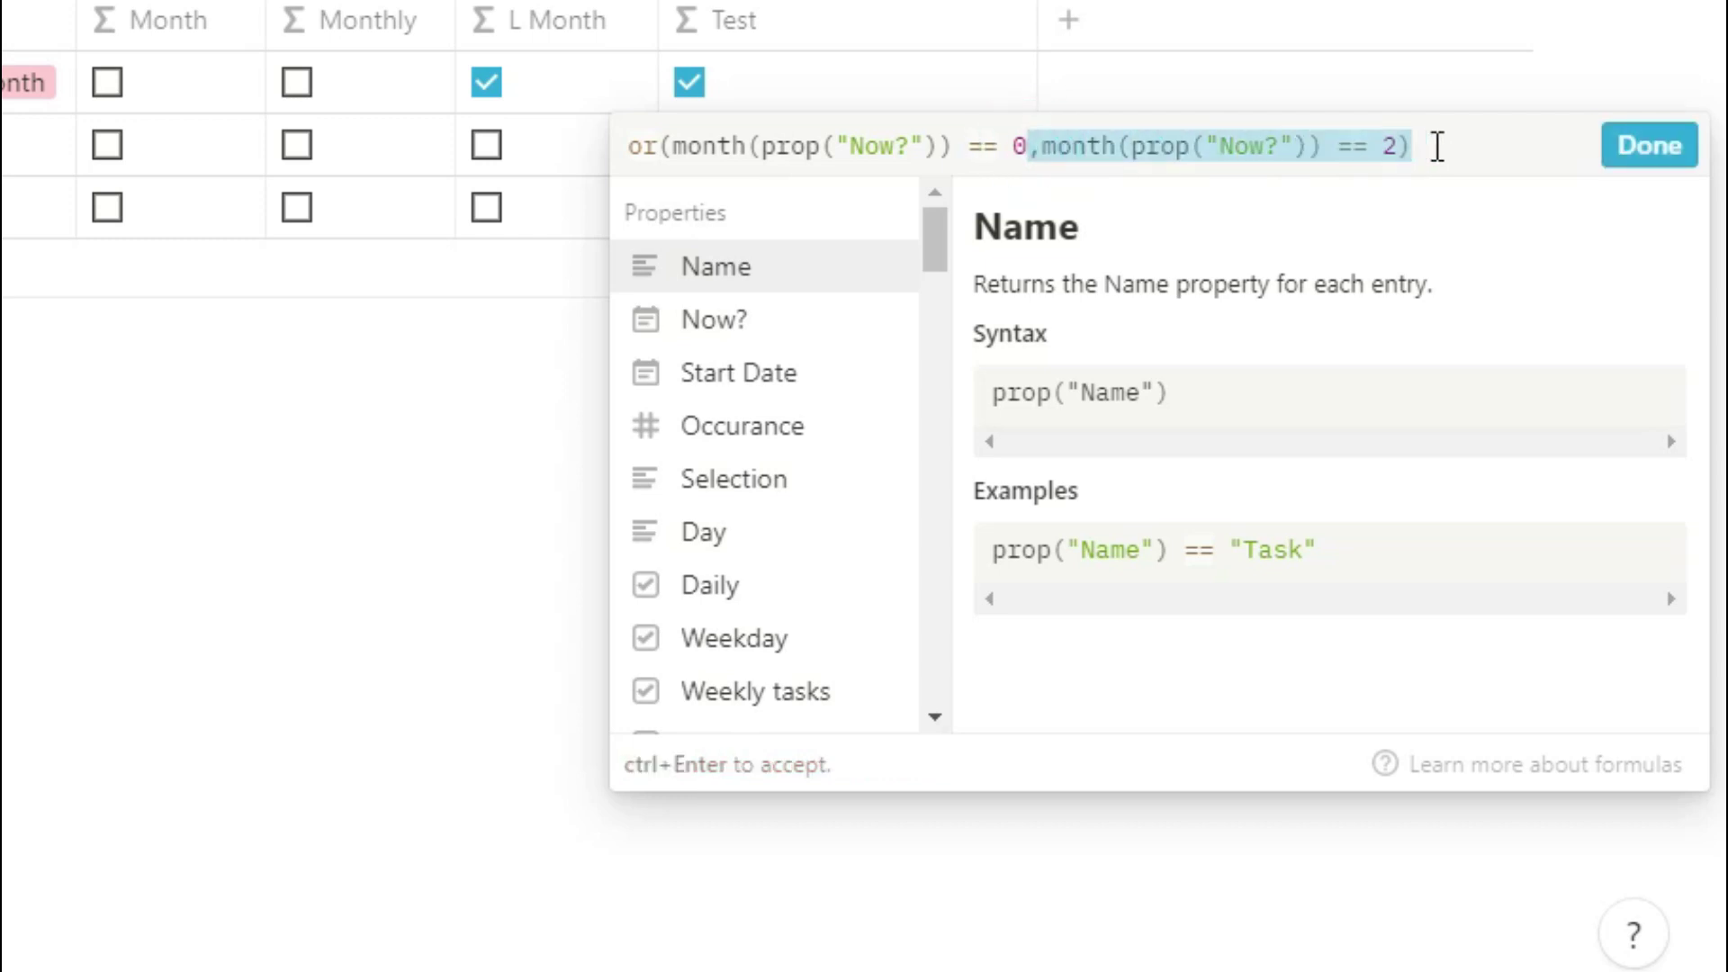
key(ctrl+c)
click(1437, 145)
key(ctrl+v)
key(ctrl+v)
key(ctrl+v)
key(ctrl+v)
key(ctrl+v)
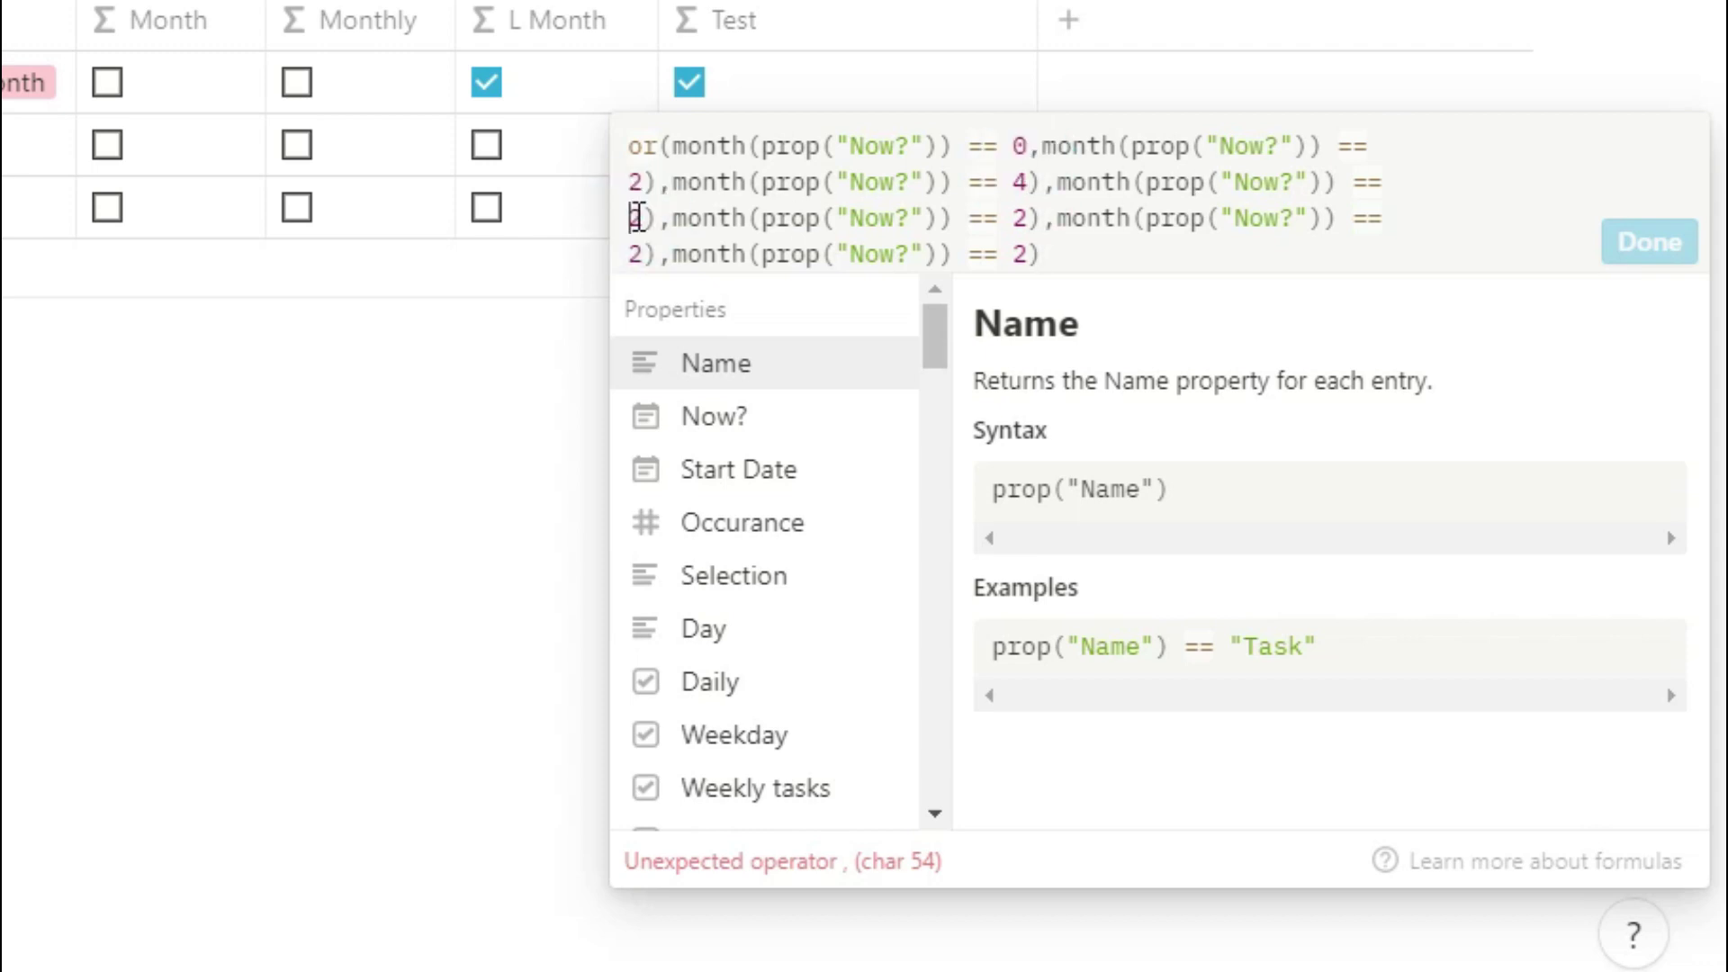
Change the month numbers in the five appended conditions to 4, 6, 7, 9 and 11
click(1027, 225)
click(645, 263)
click(1033, 256)
key(BackSpace)
text(1)
Insert five more or( openings at the start of the Test formula and save it
click(633, 145)
text(or(or(or(or()
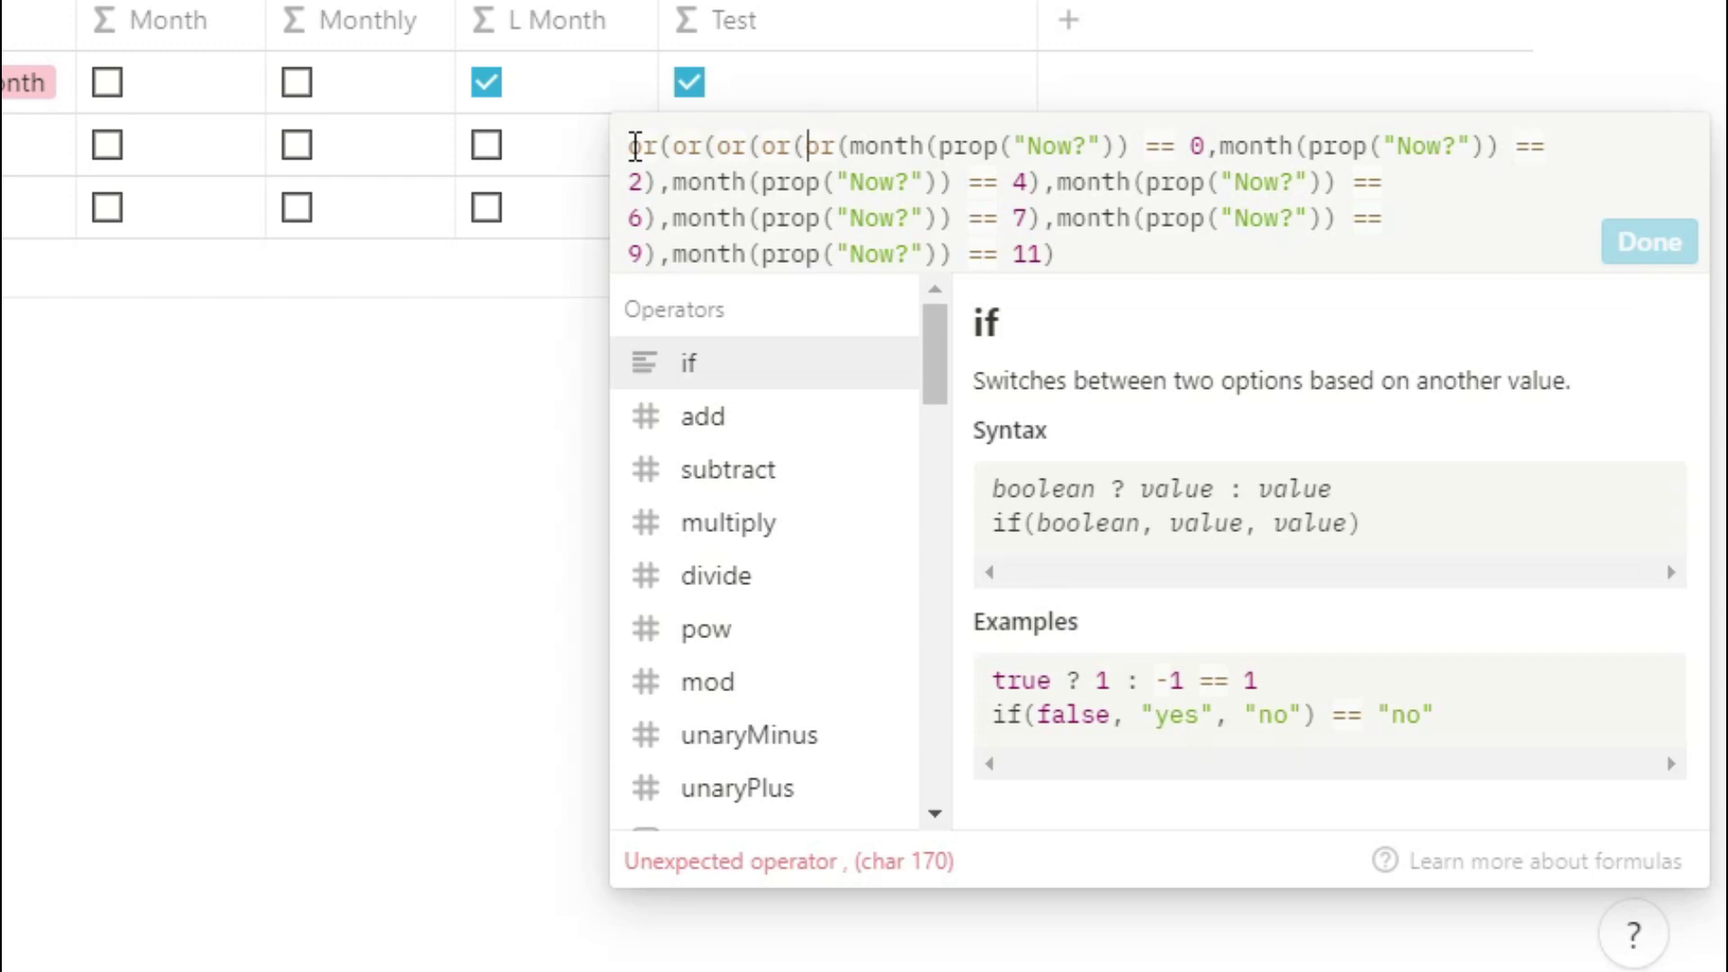
text(or()
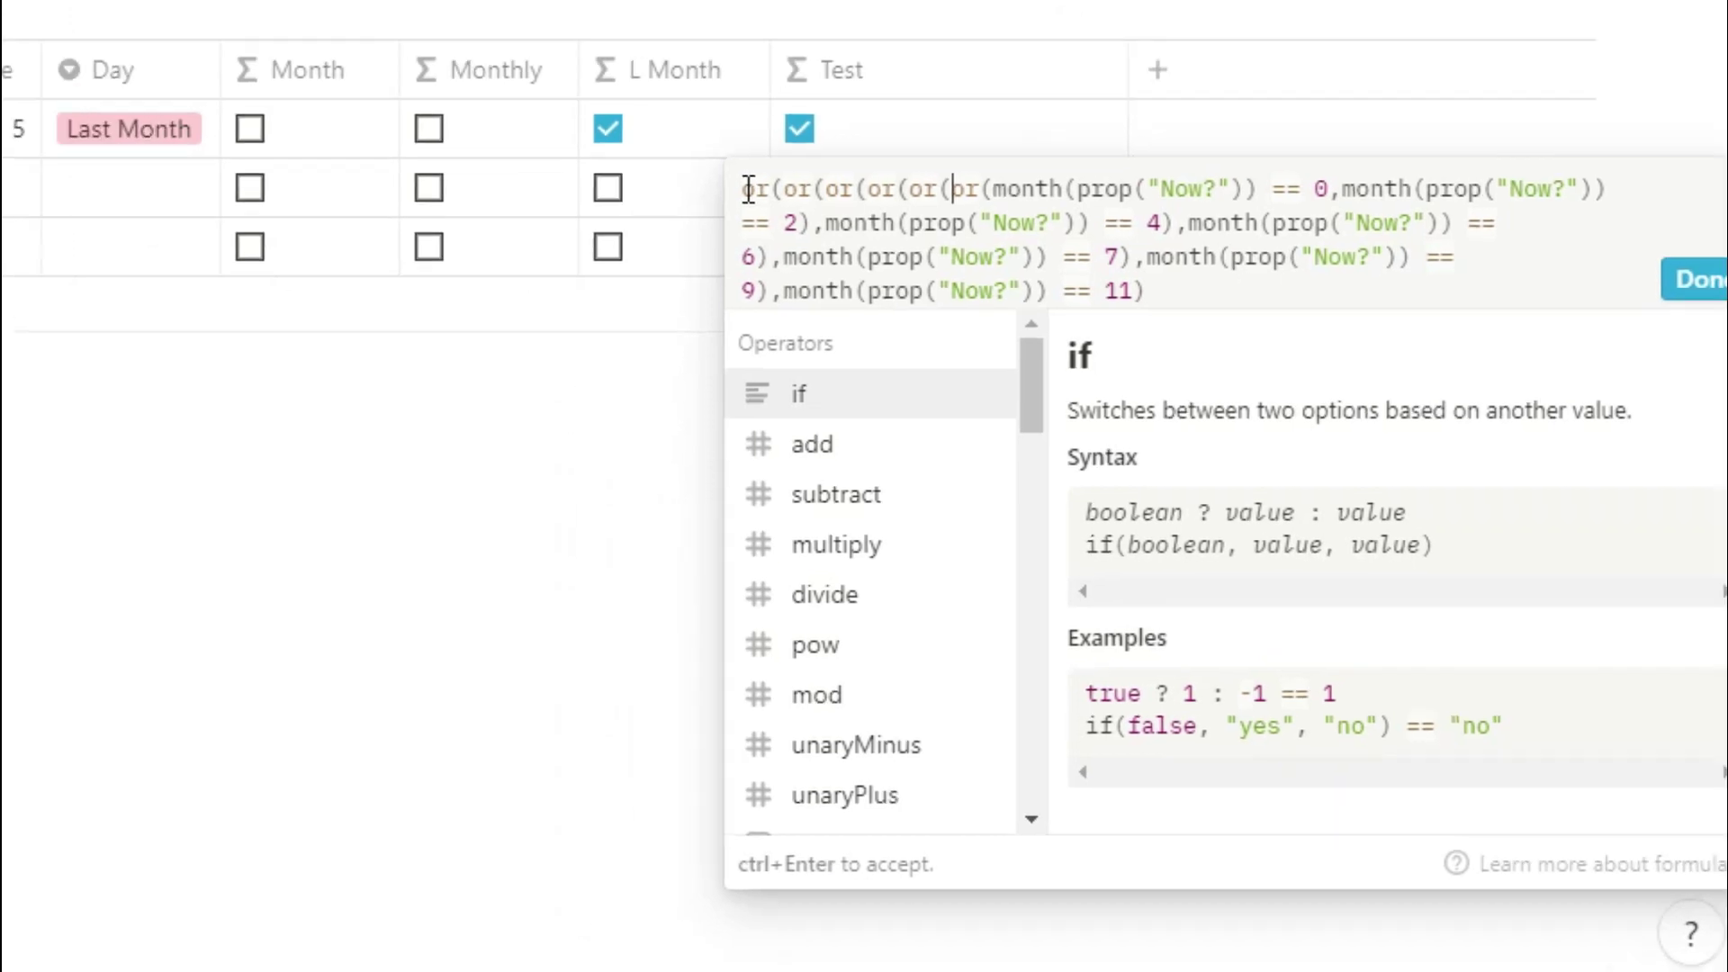
key(ctrl+Return)
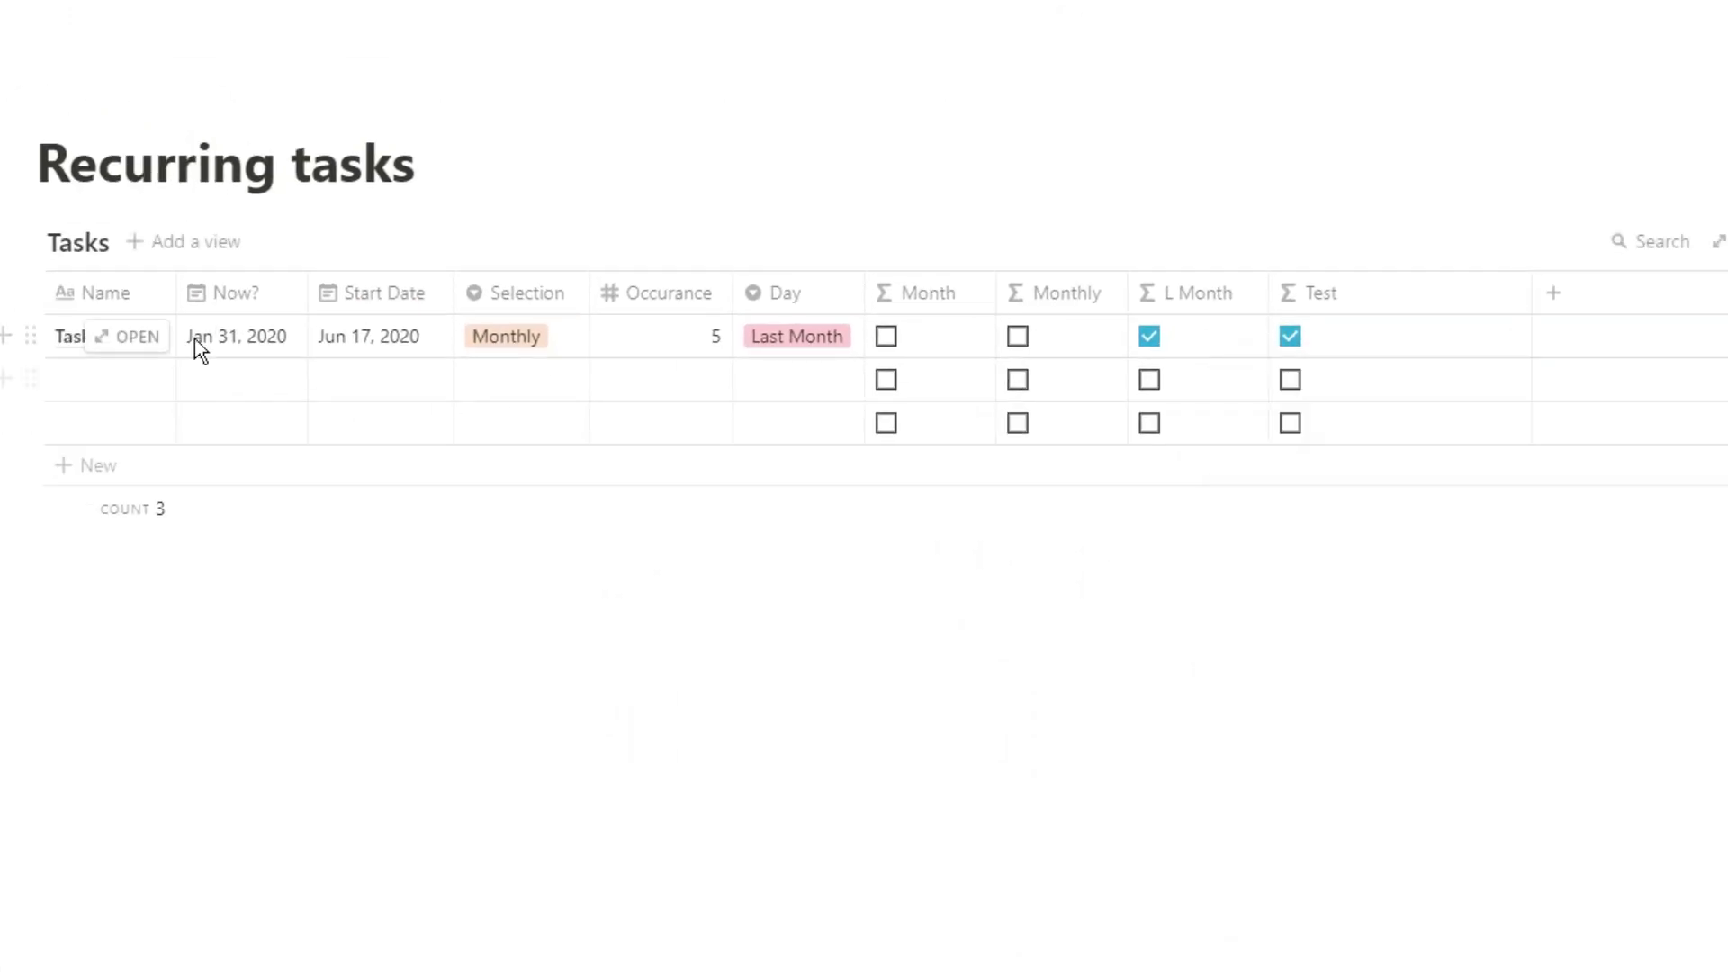
Test the formula by moving the Task row's Now? date month by month from Feb 01 to Dec 01, 2020
click(200, 349)
click(423, 599)
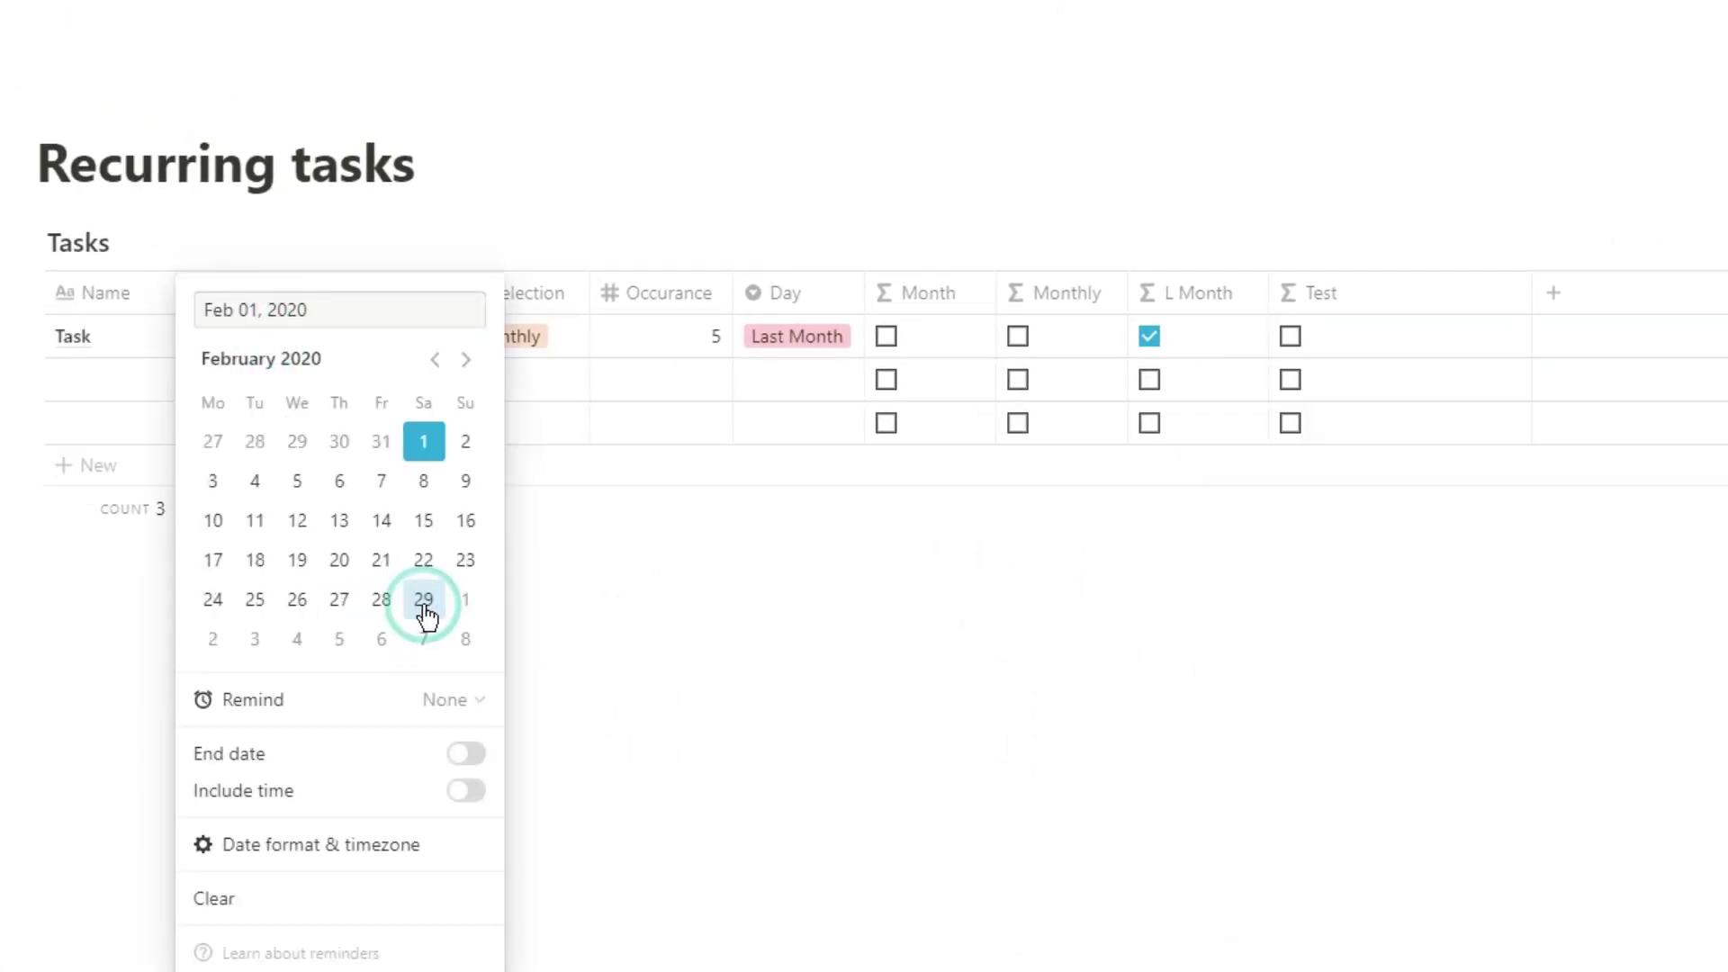
click(463, 600)
click(289, 639)
click(382, 600)
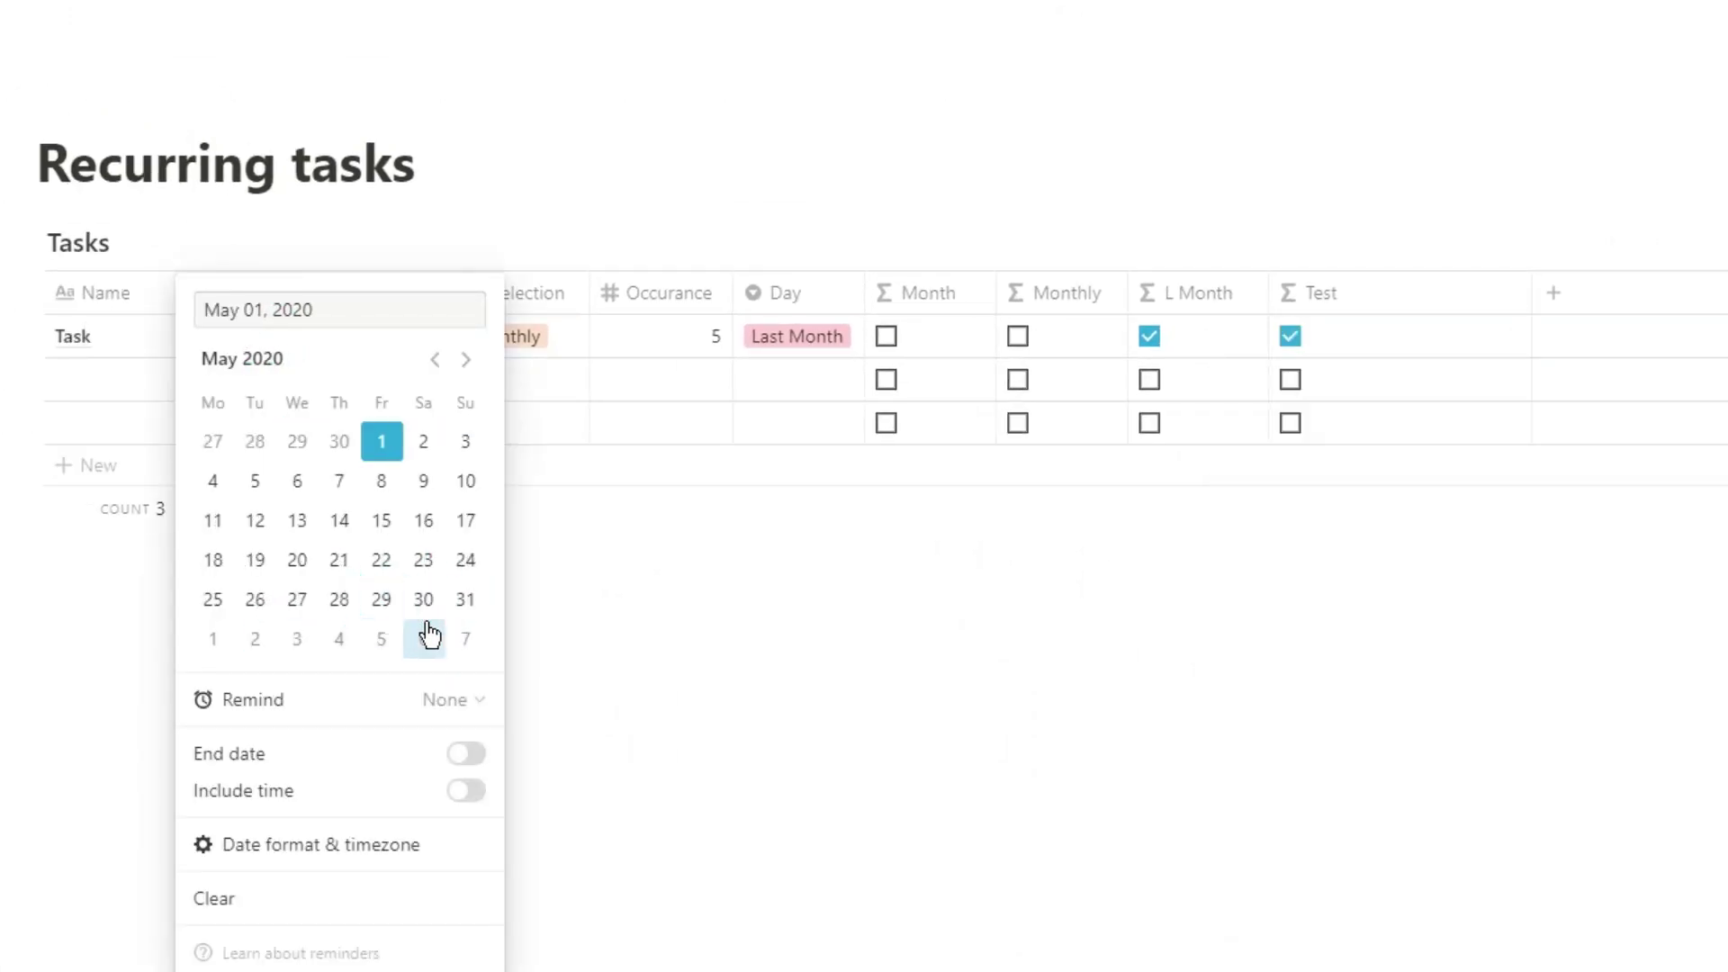
click(465, 639)
click(297, 639)
click(423, 600)
click(255, 639)
click(423, 599)
click(465, 600)
click(255, 639)
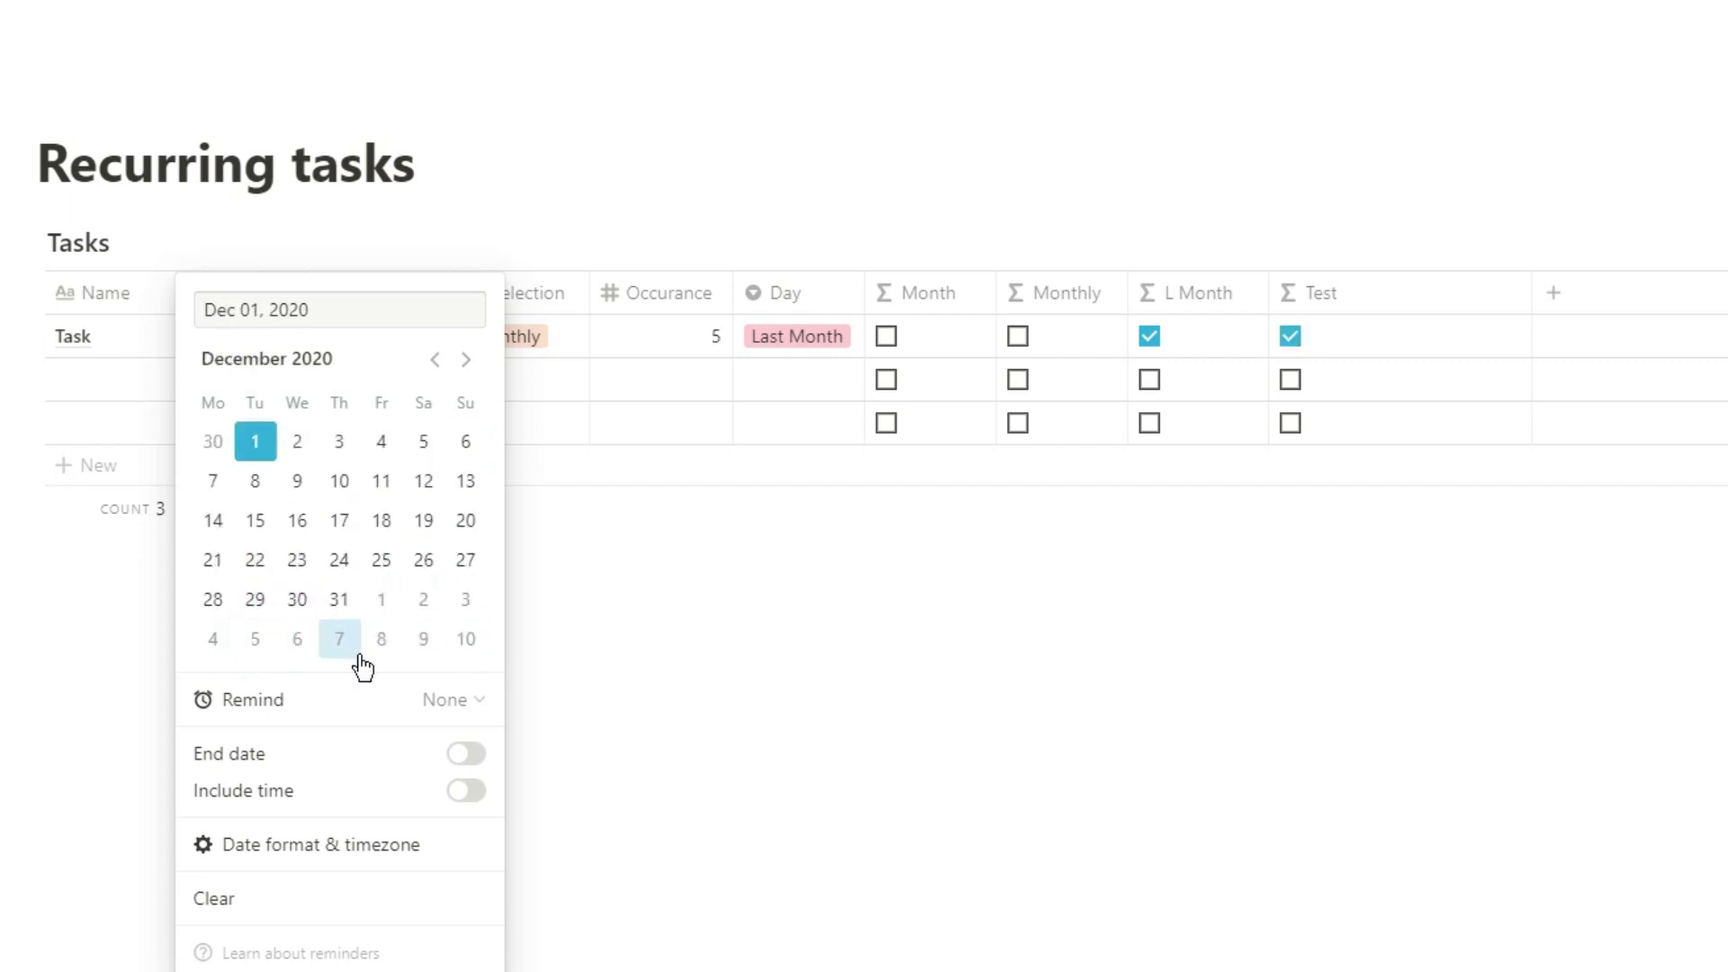
key(Escape)
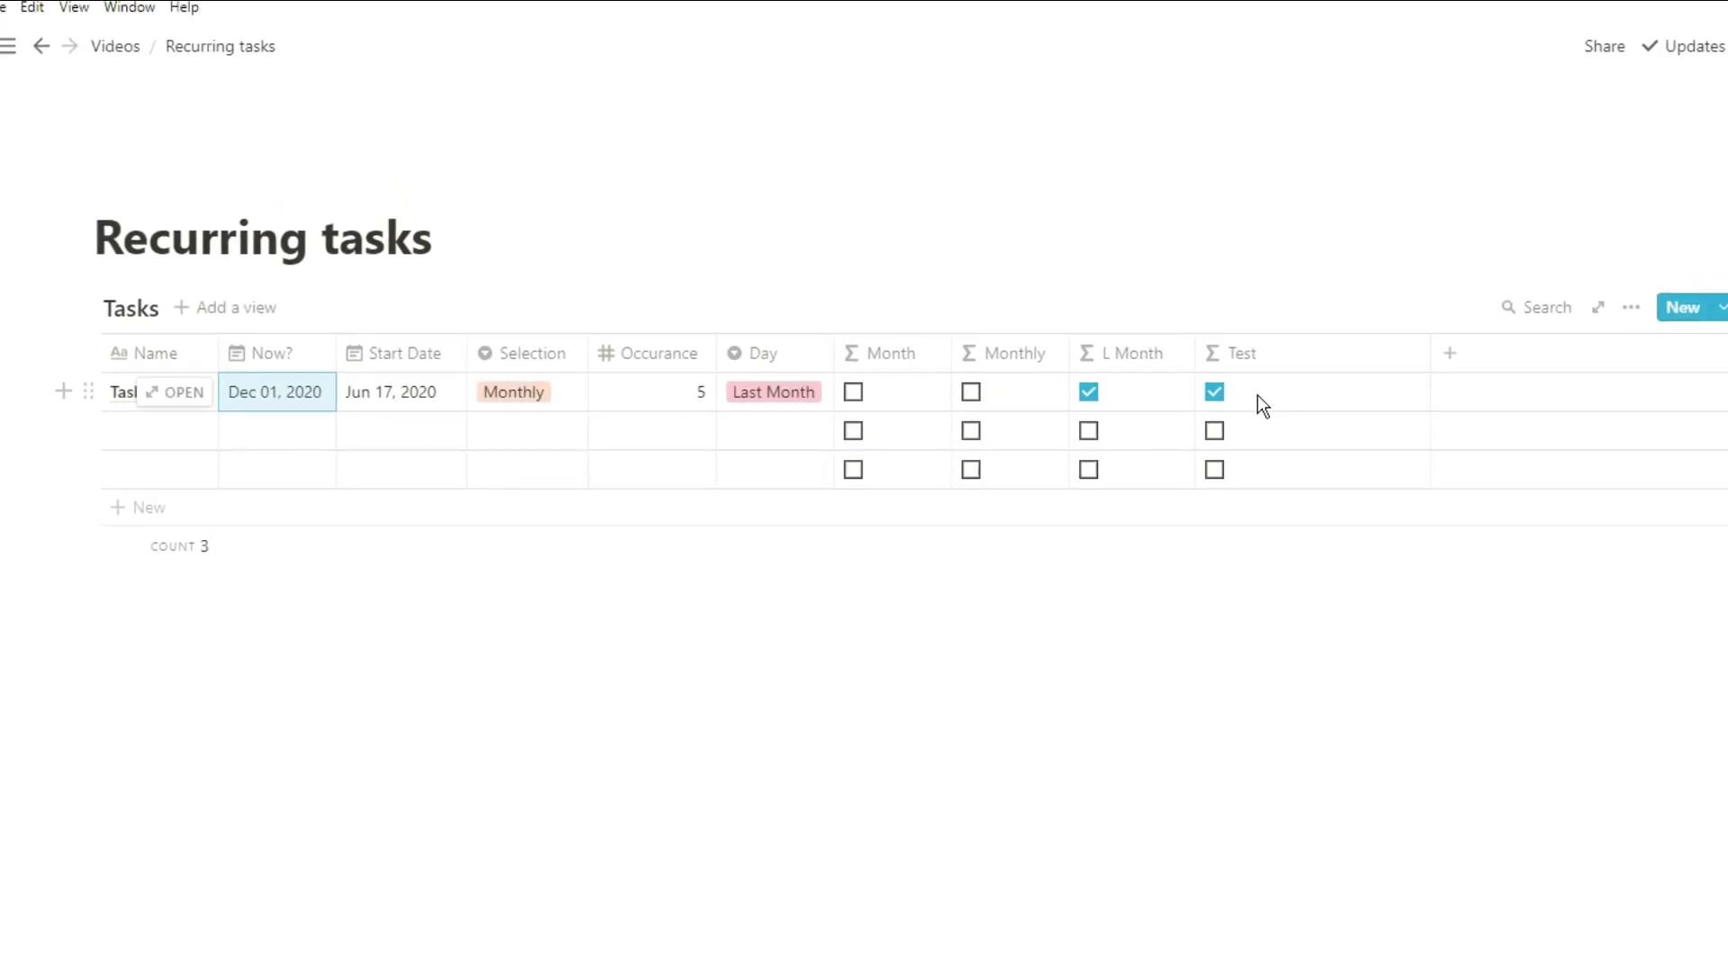
Append ?date(prop("Now?"))==31:false to the Test formula and save it
click(1258, 404)
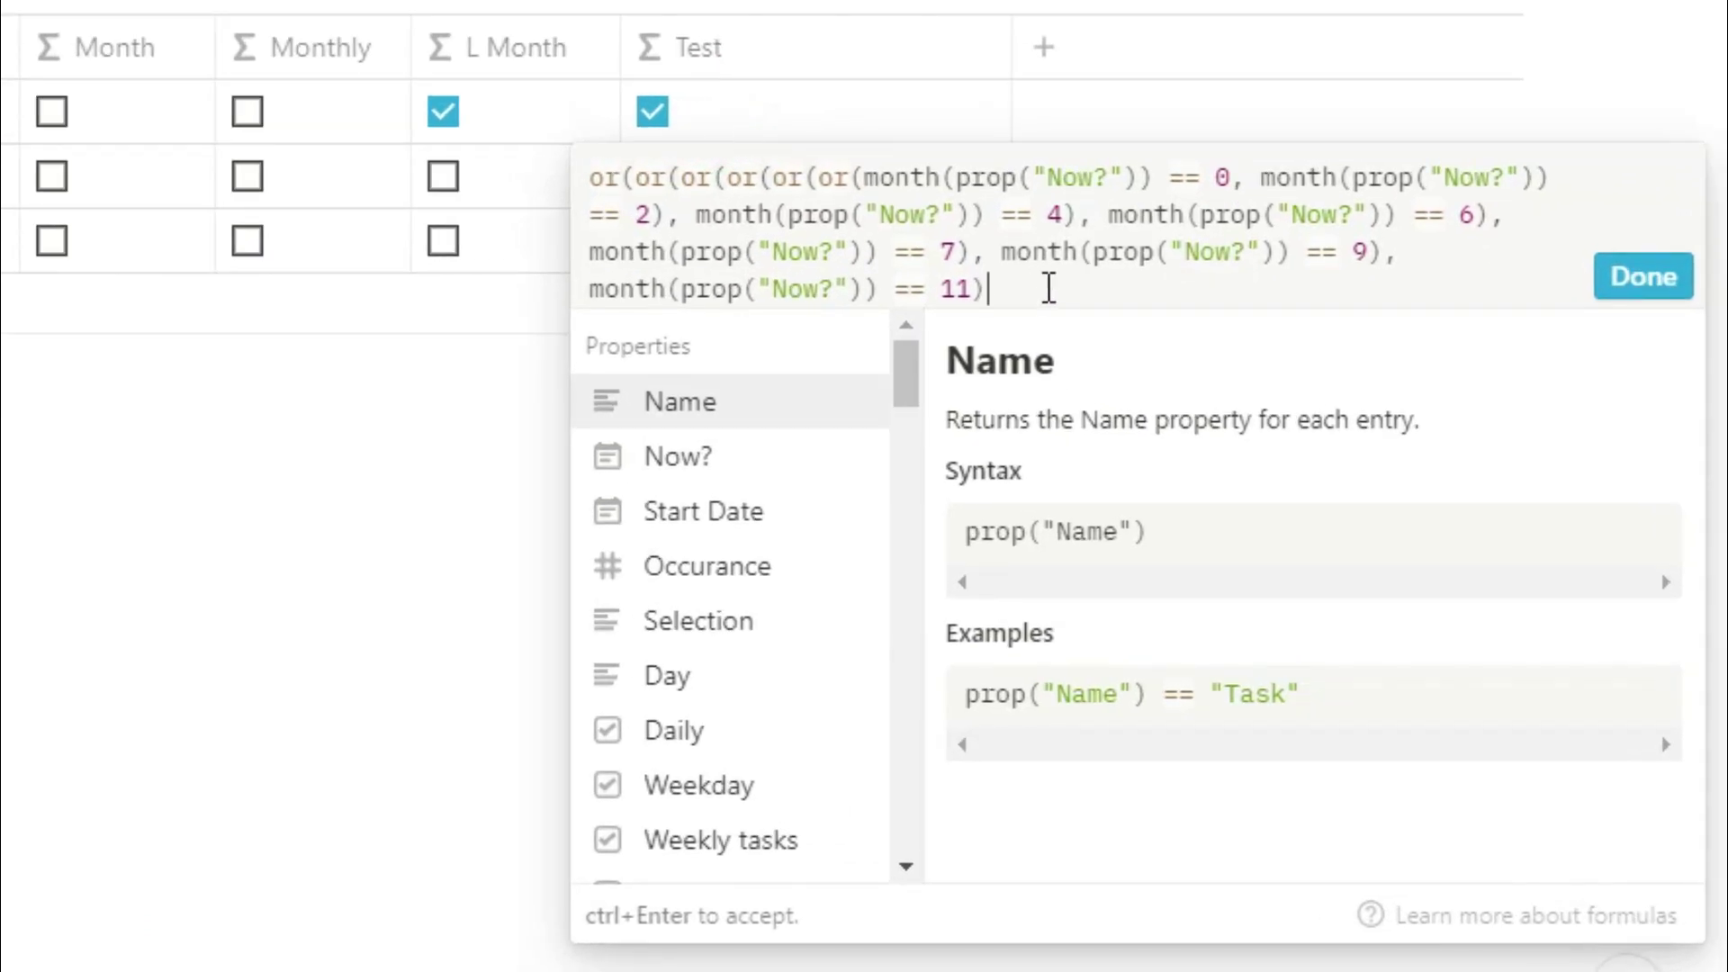
text(?)
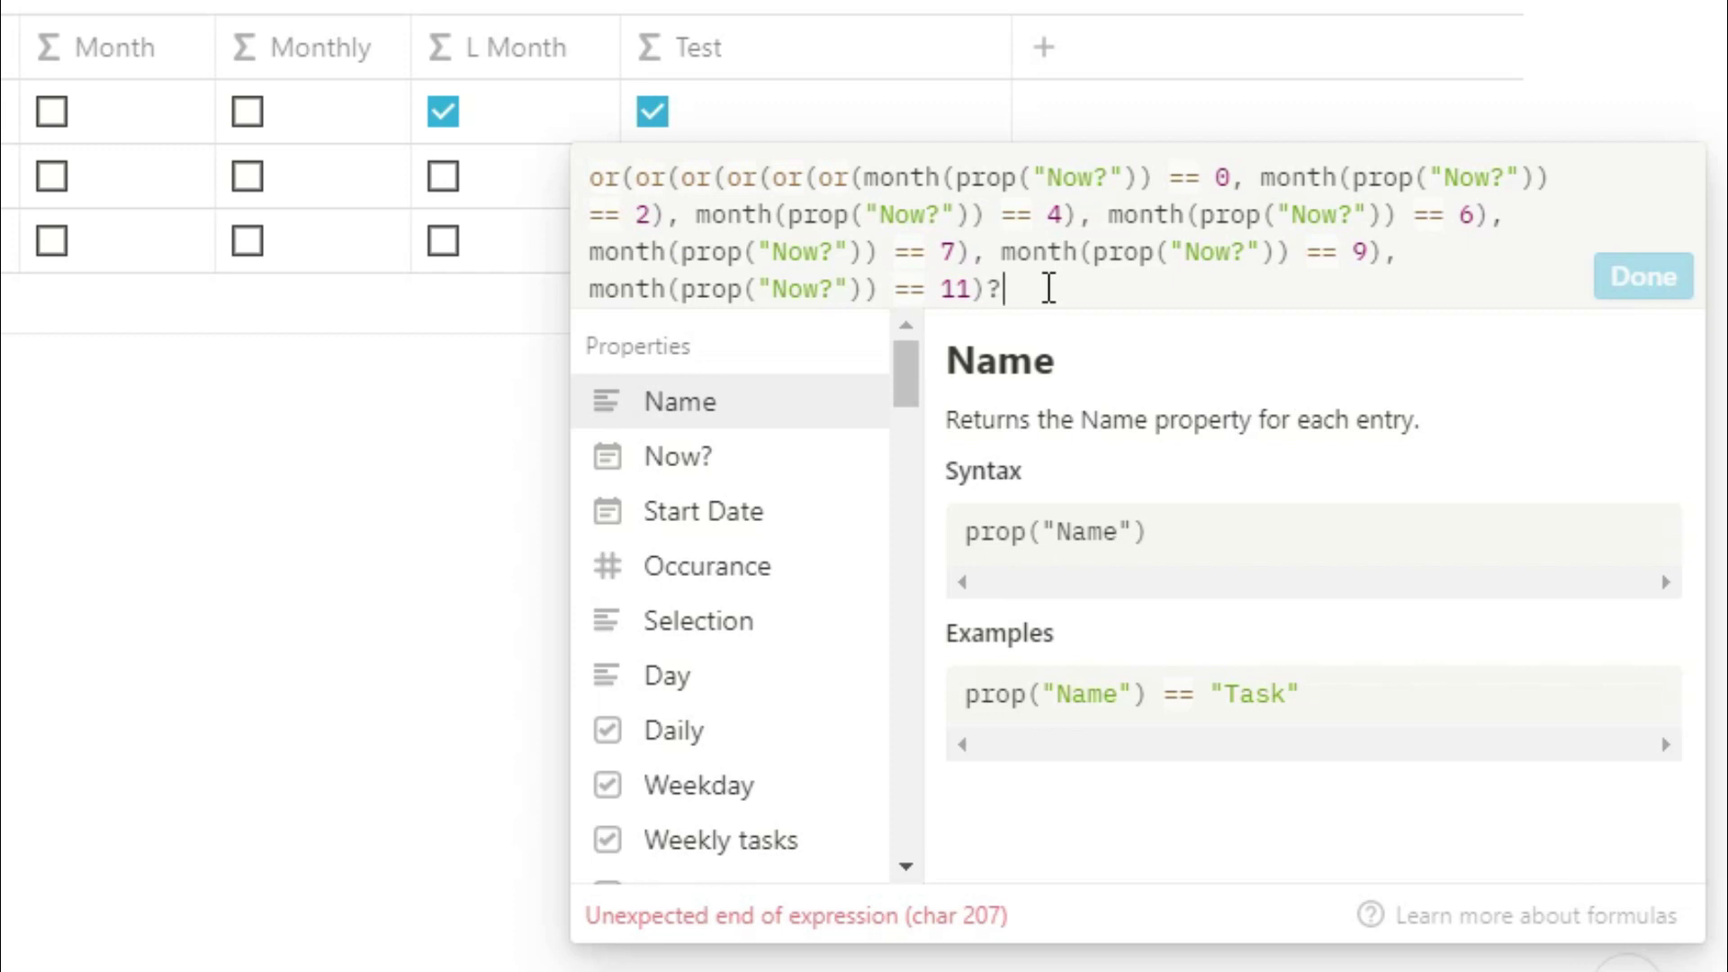
text(date()
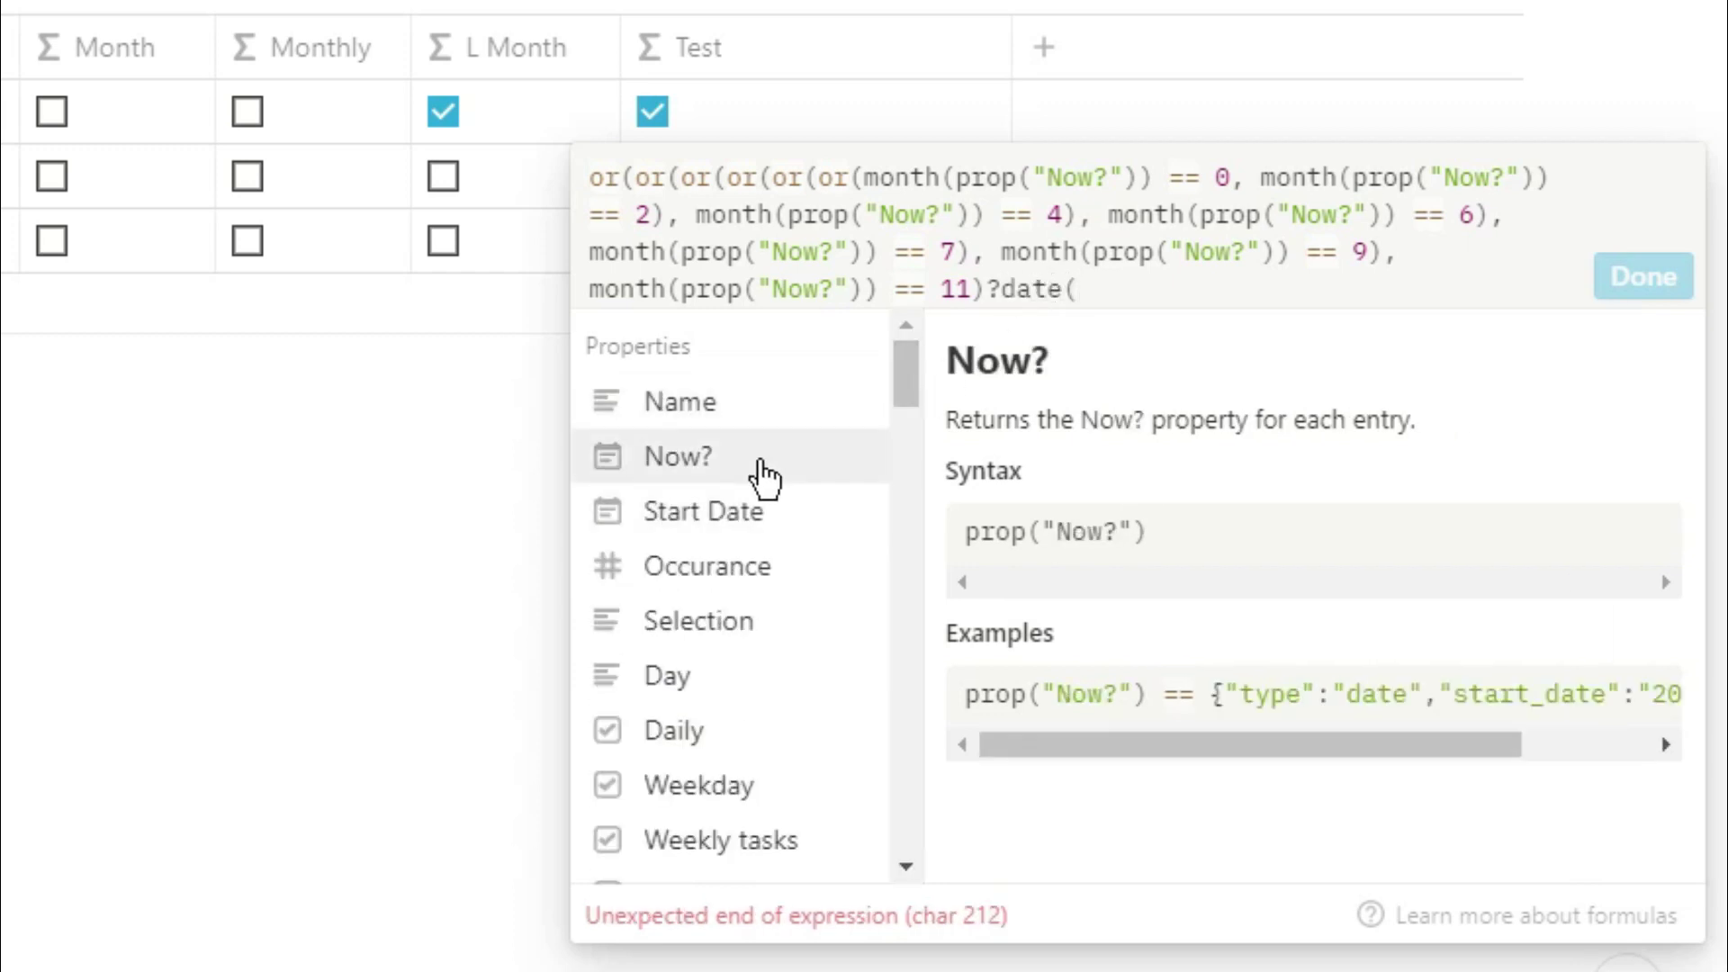
click(764, 477)
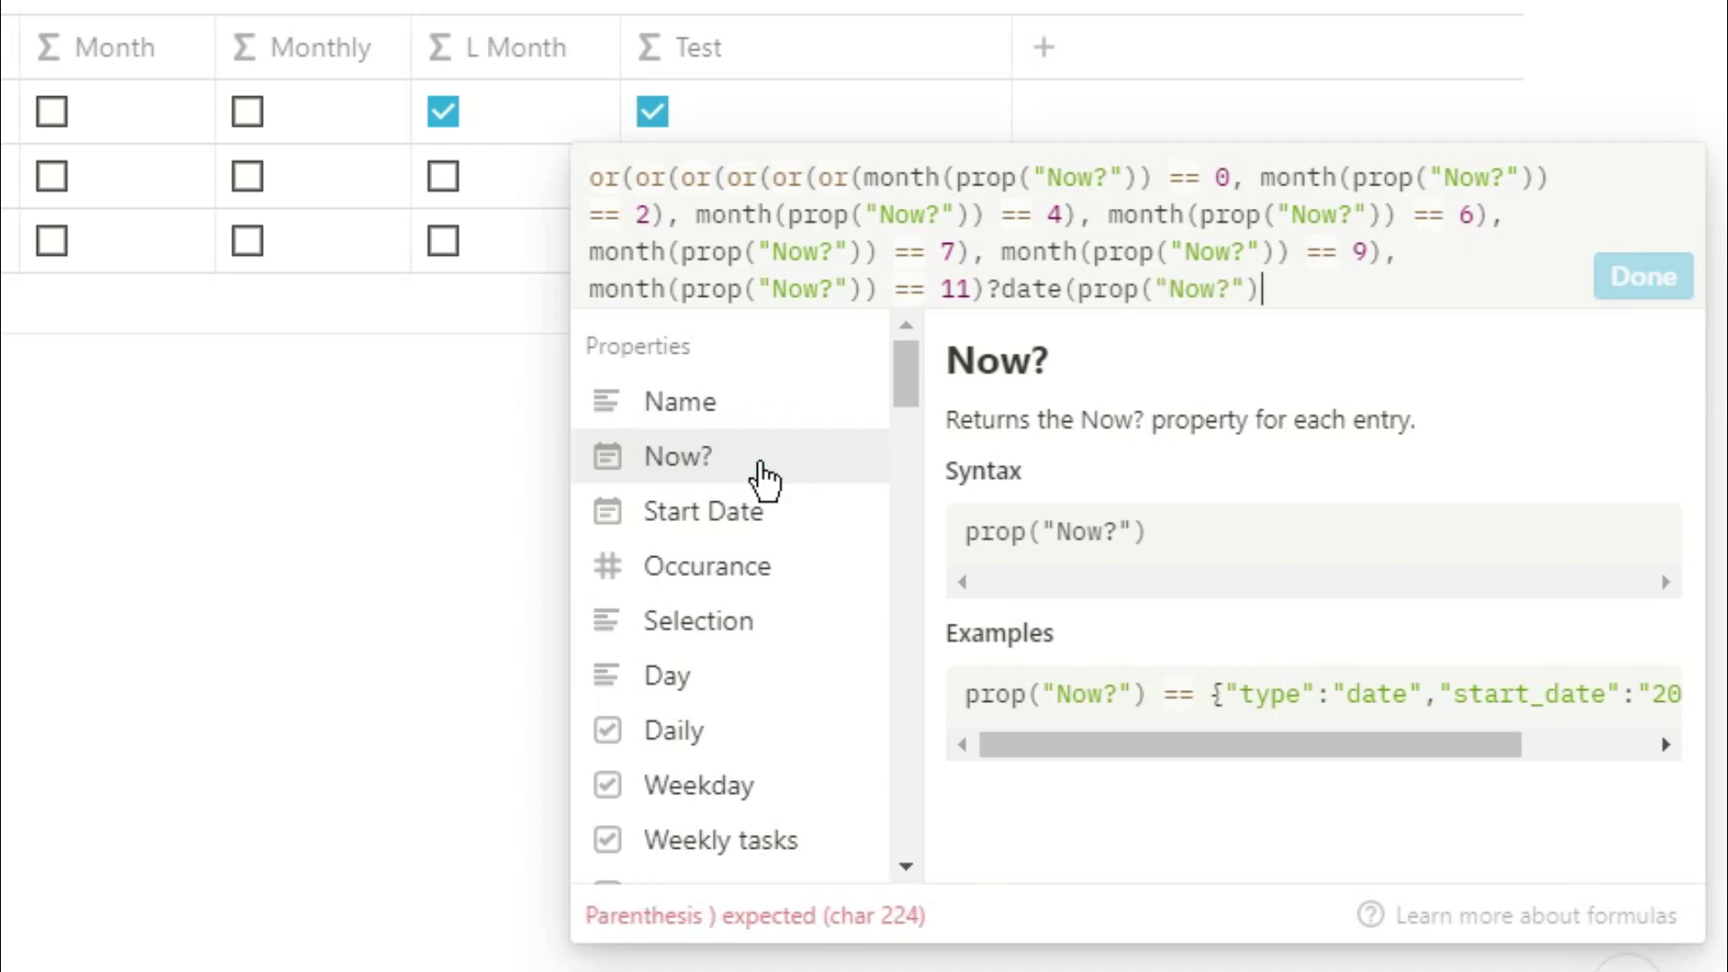
text()==31)
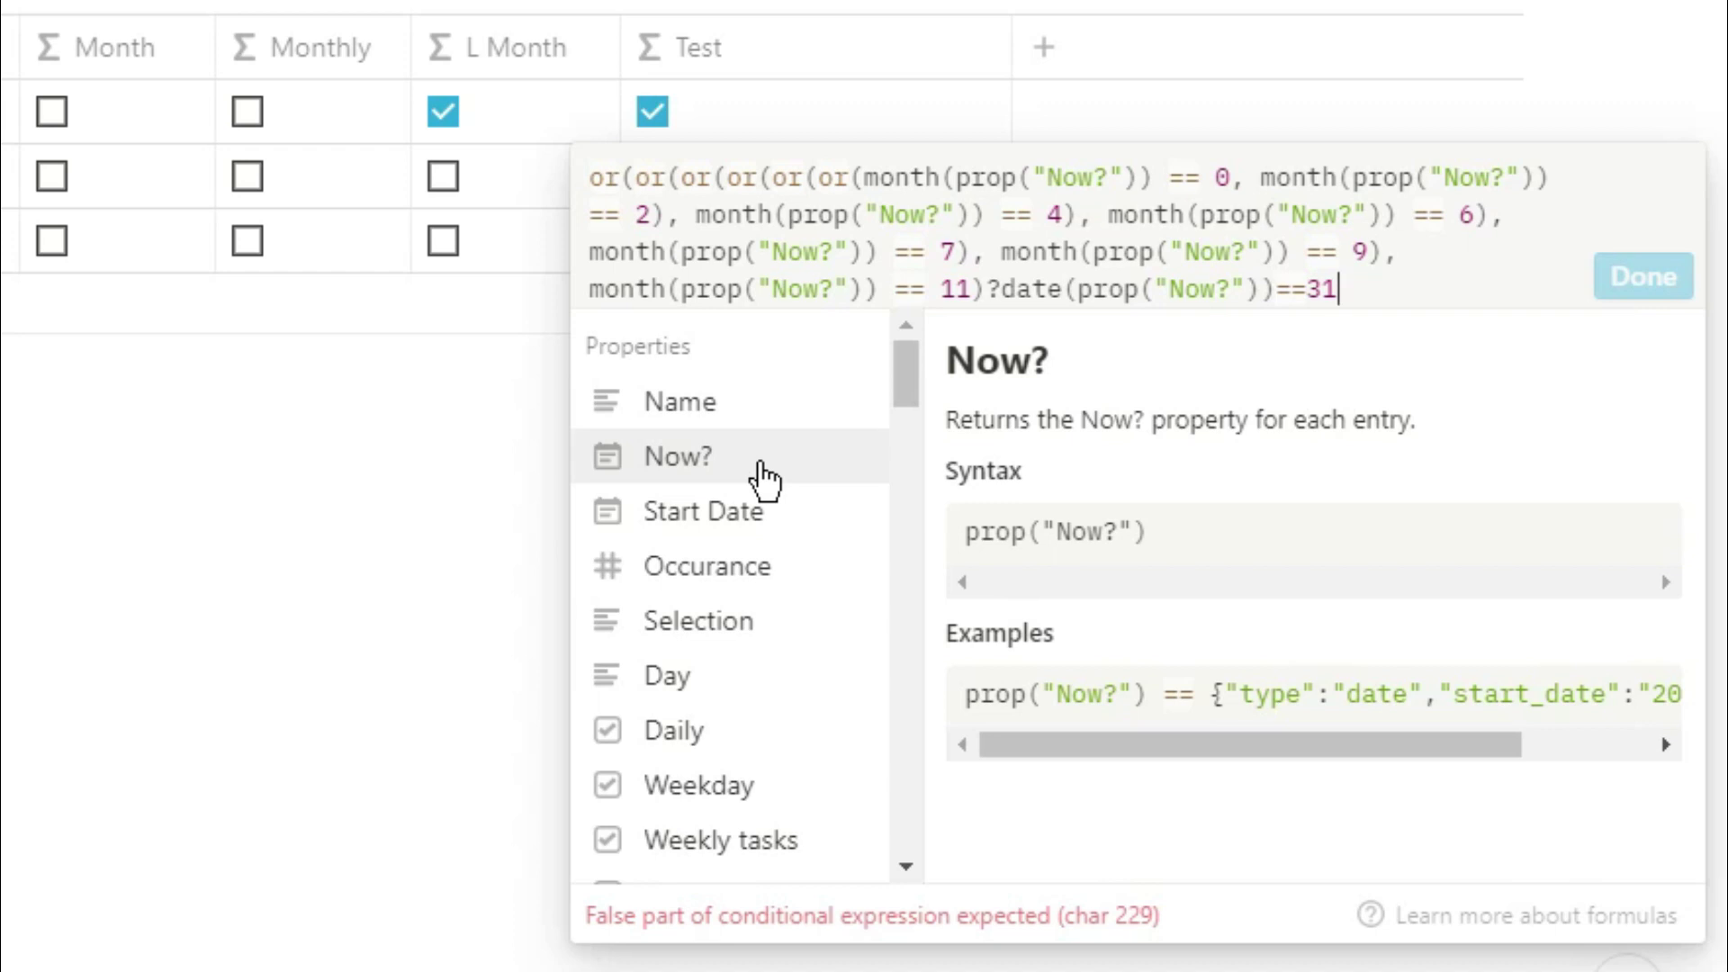
text(:false)
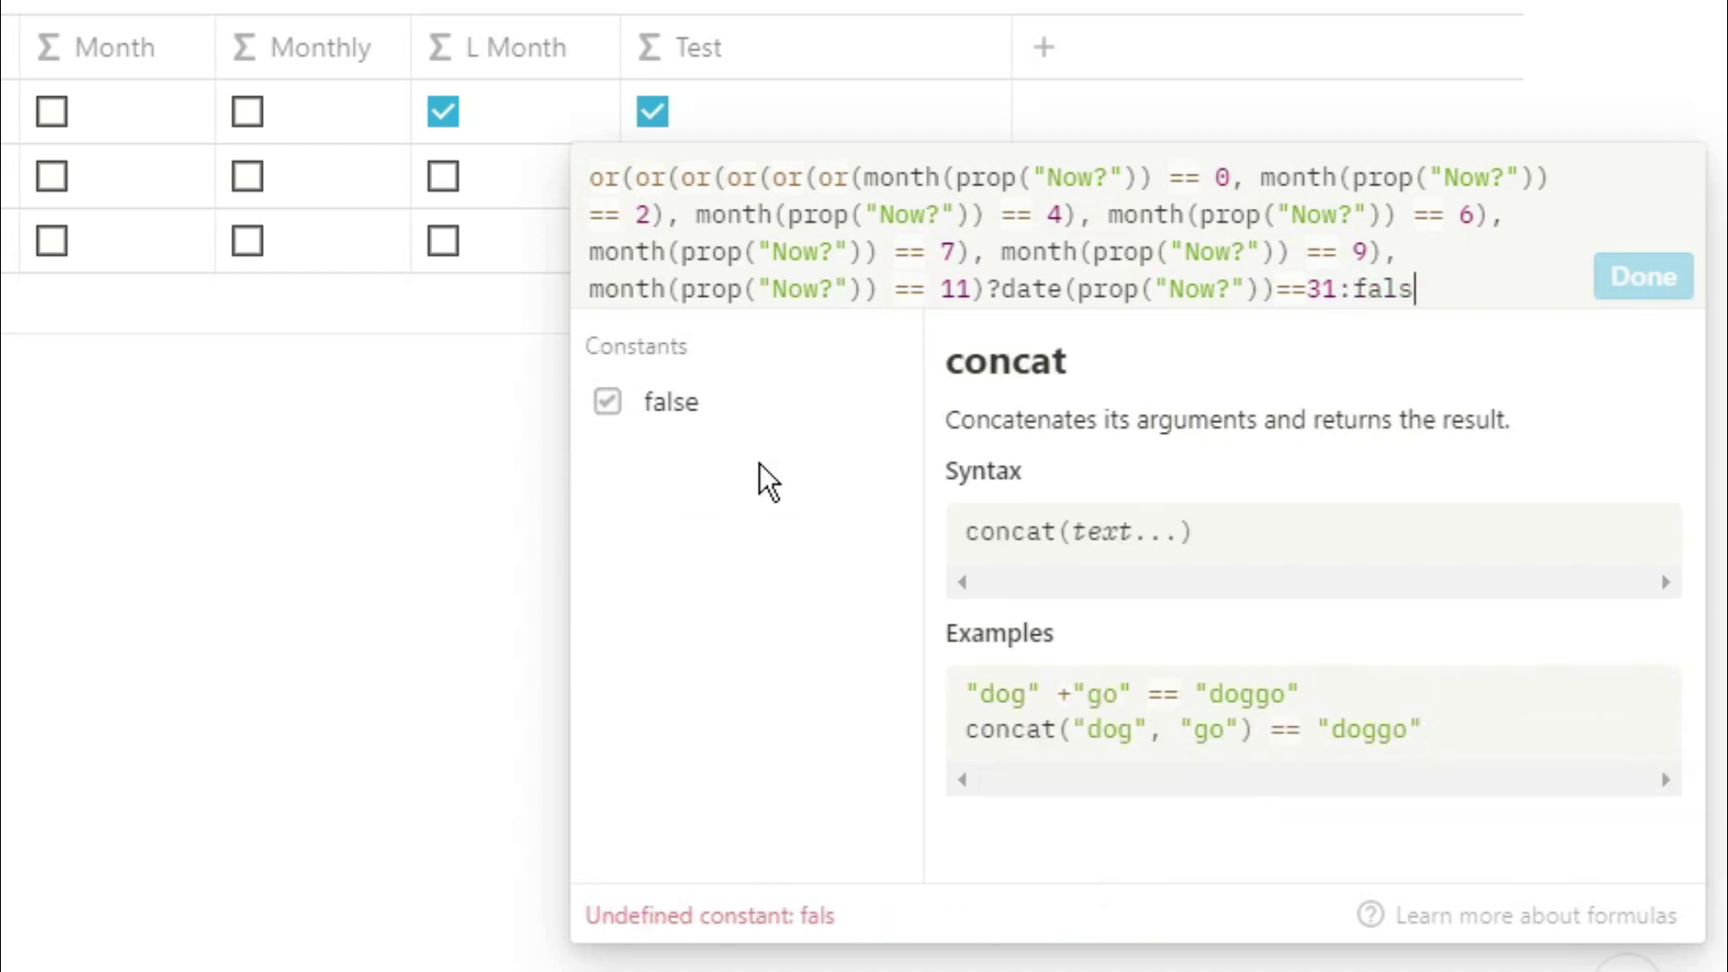
click(1620, 279)
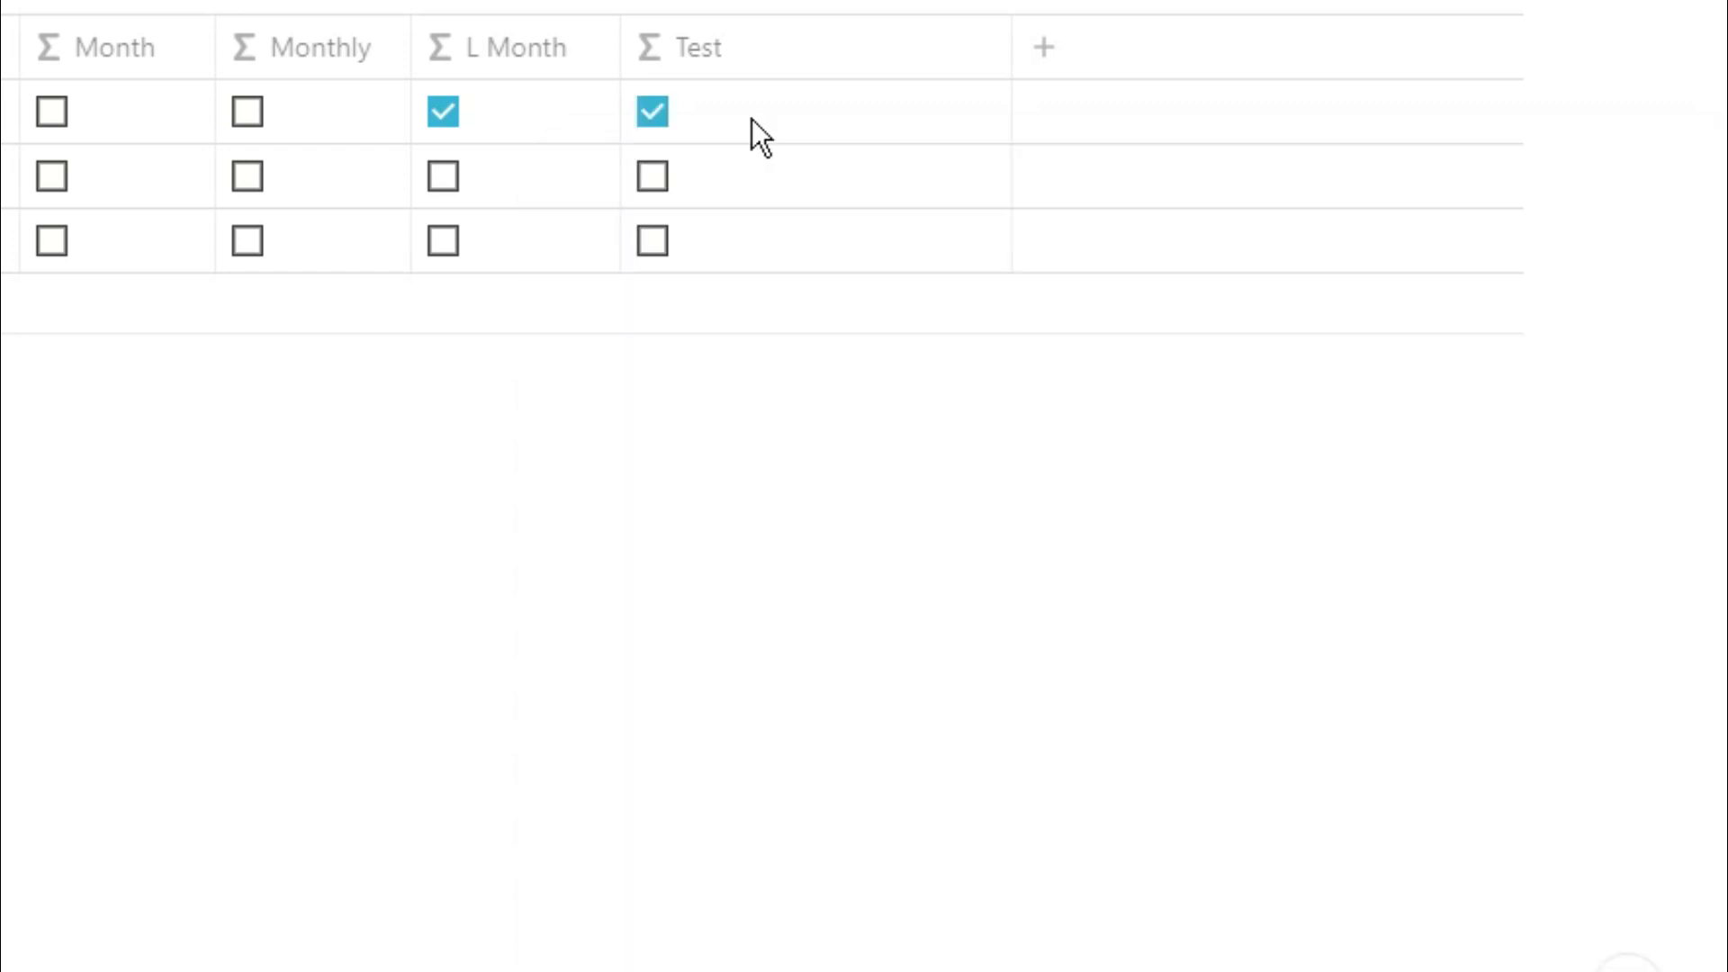
Copy the whole Test formula into the L Month formula after prop("Day") == "Last Month", joined with a question mark
click(752, 118)
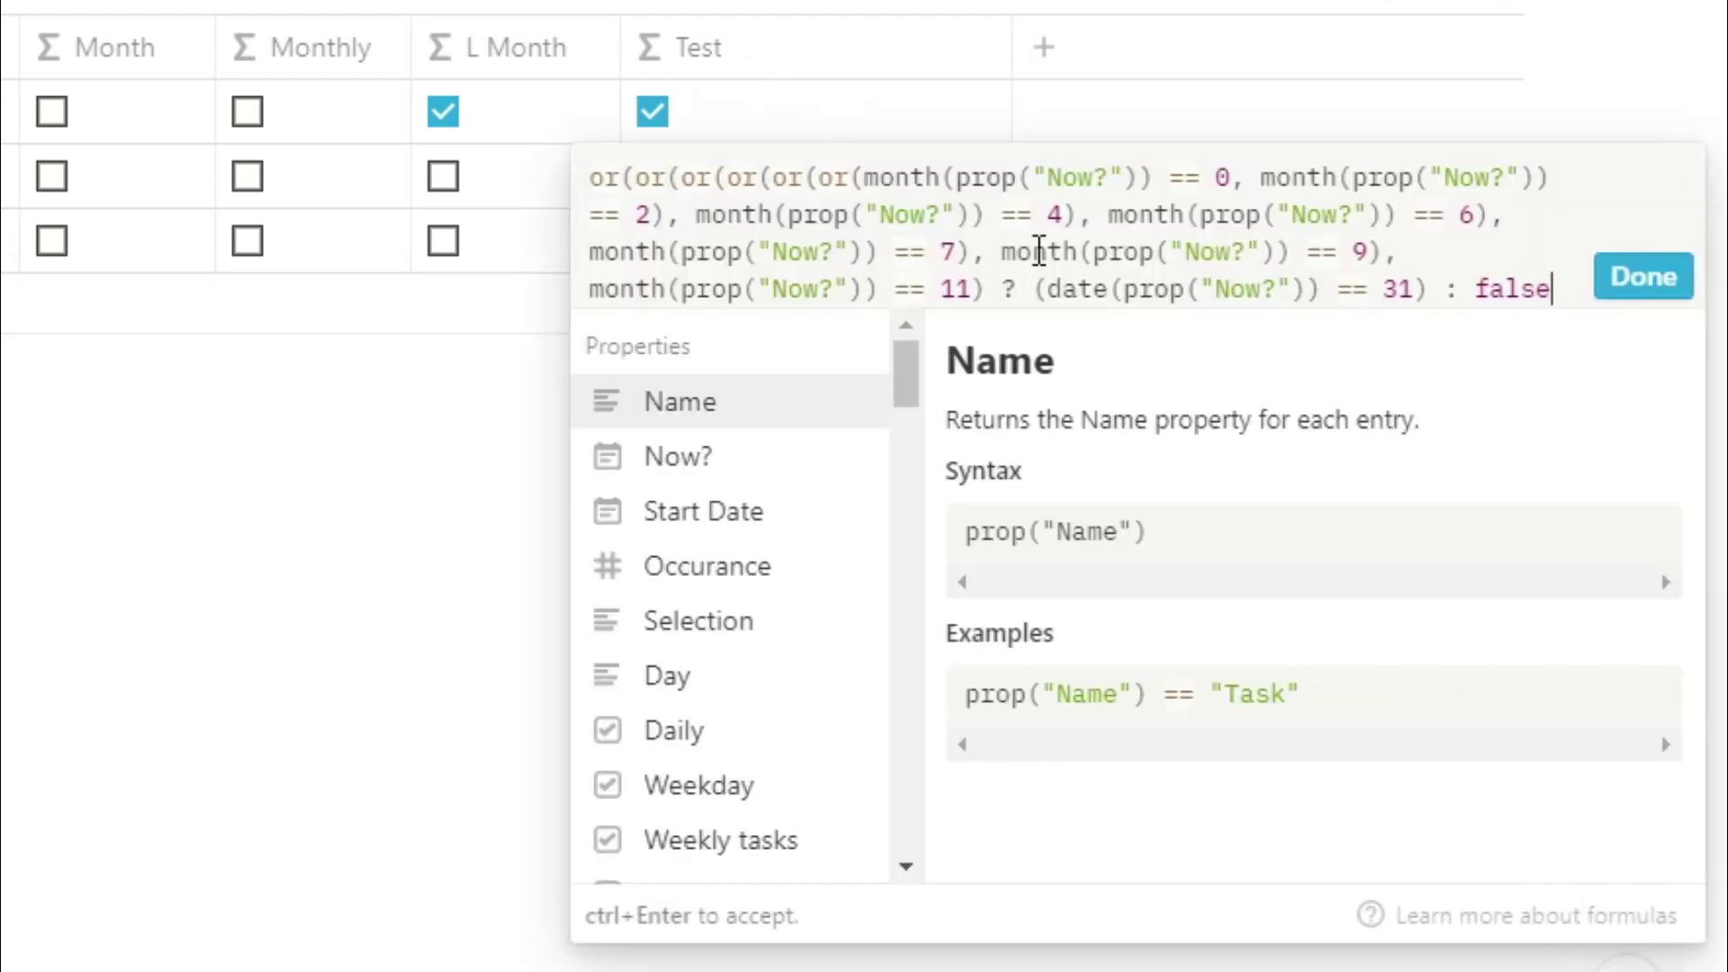
triple_click(941, 241)
click(505, 117)
click(504, 117)
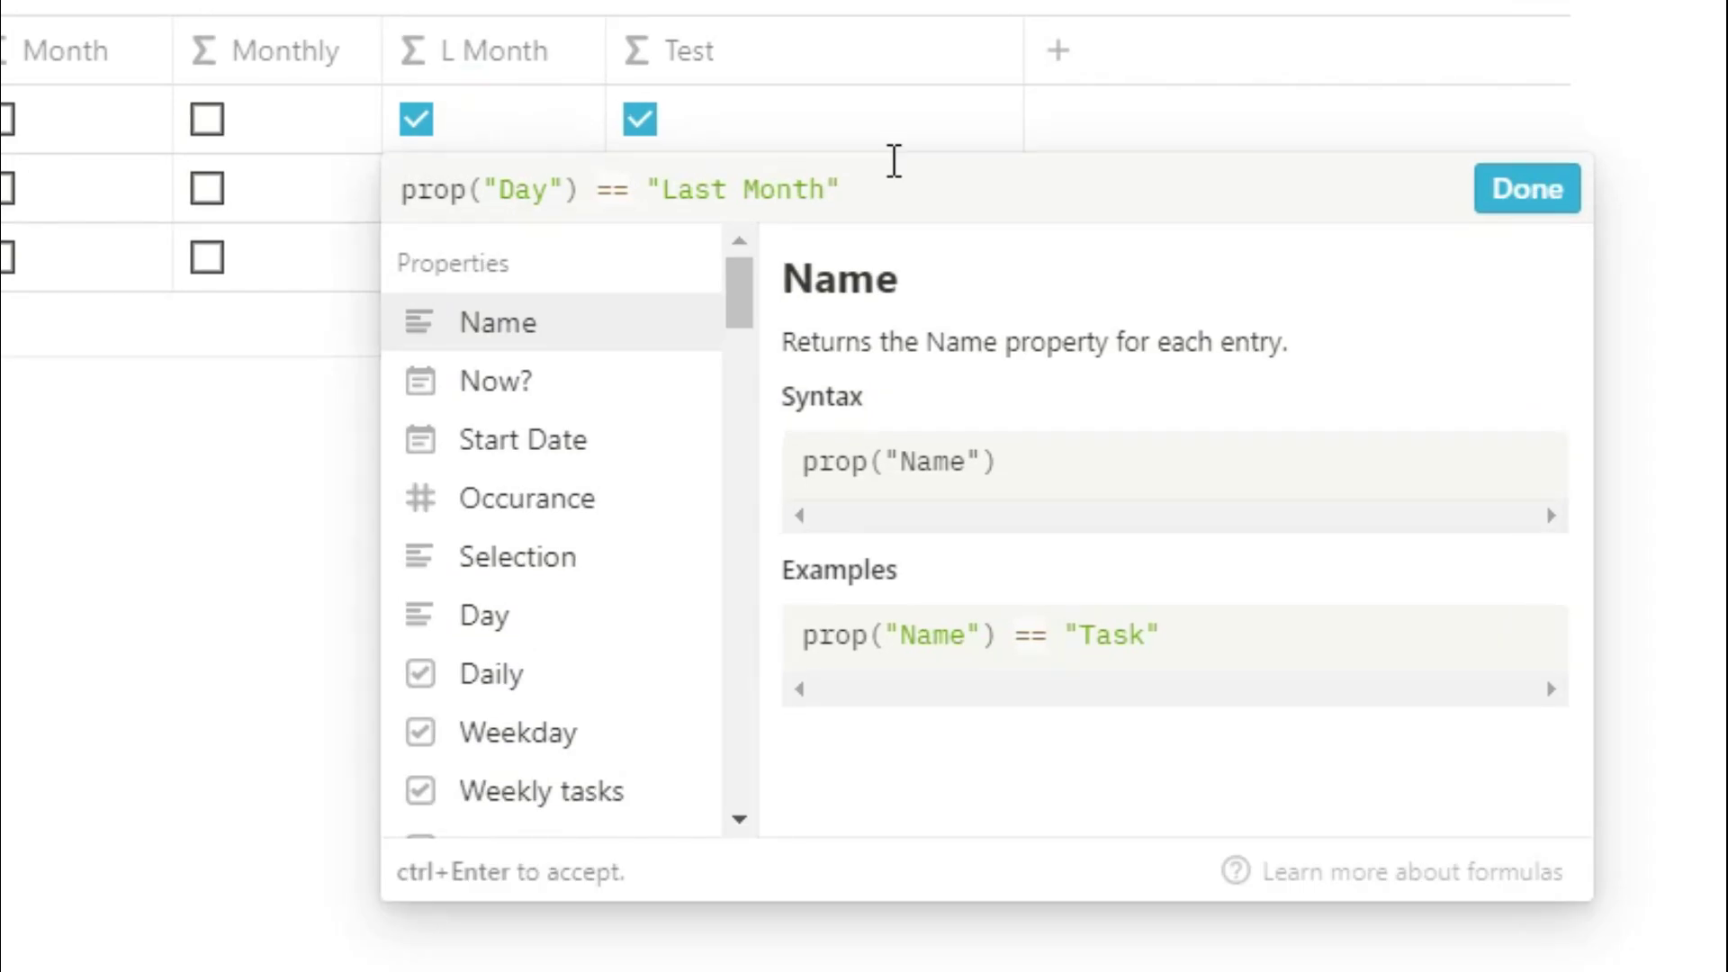
text(:or(or(or(or(or(or(month(prop("Now?")) == 0, month(prop("Now?")) == 2), month(prop("Now?")) == 4), month(prop("Now?")) == 6), month(prop("Now?")) == 7), month(prop("Now?")) == 9), month(prop("Now?")) == 11) ? (date(prop("Now?")) == 31) : false)
click(803, 205)
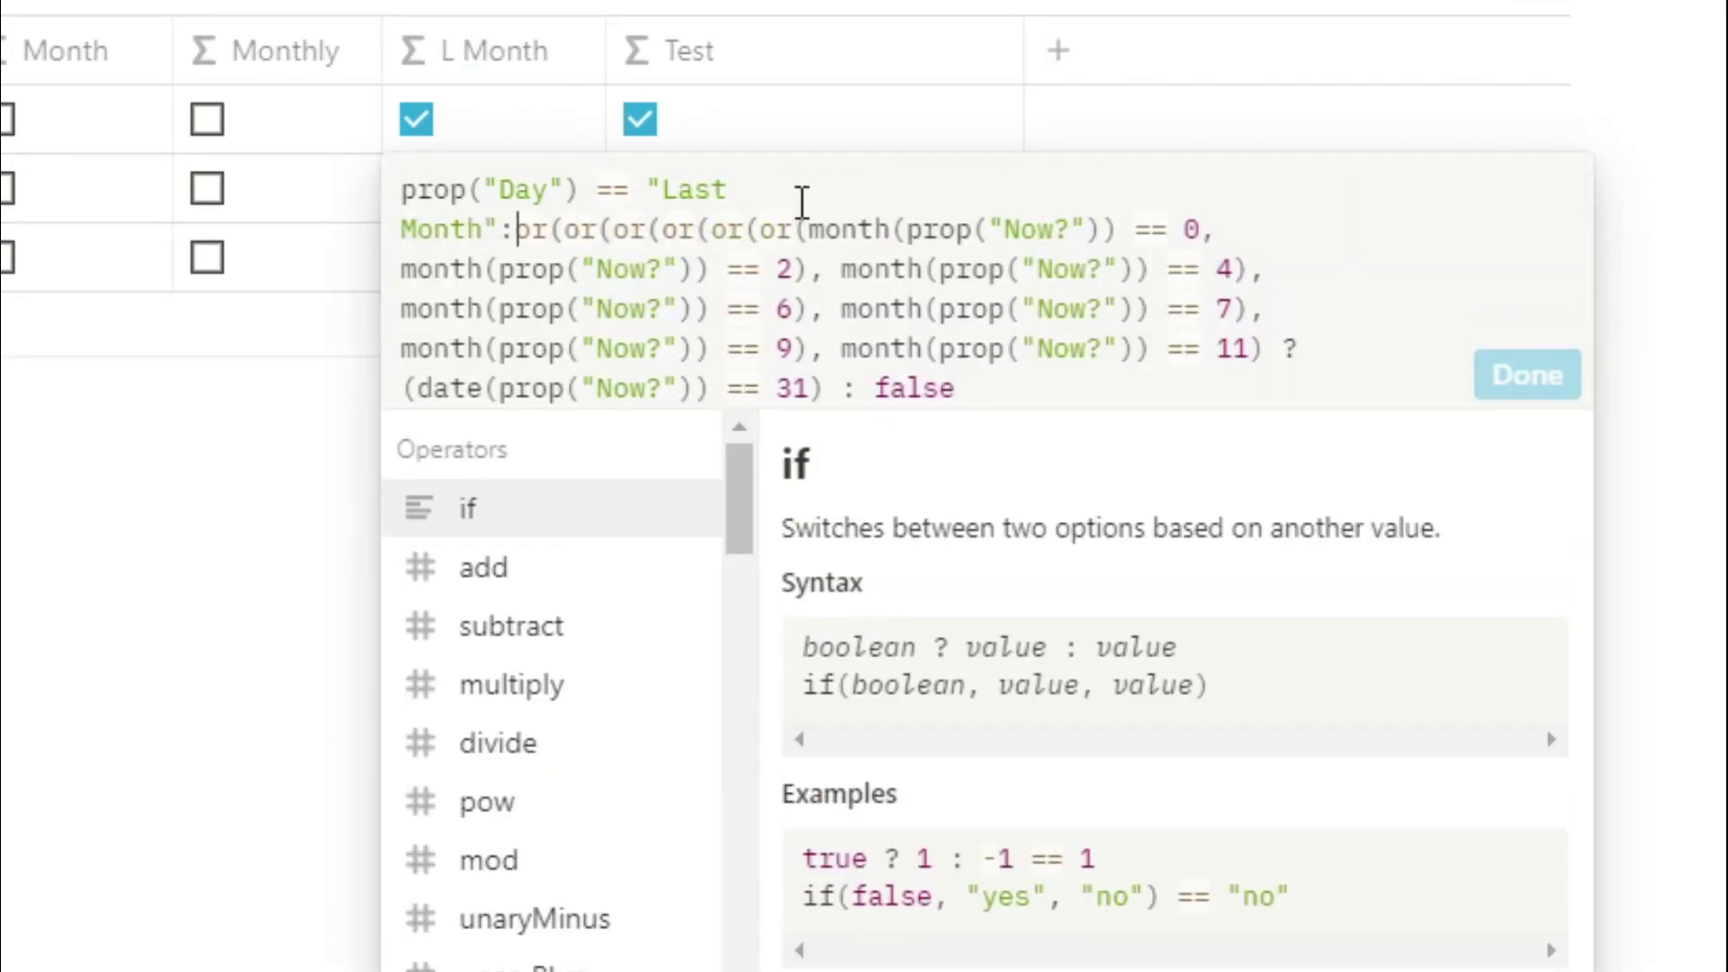
key(BackSpace)
text(?)
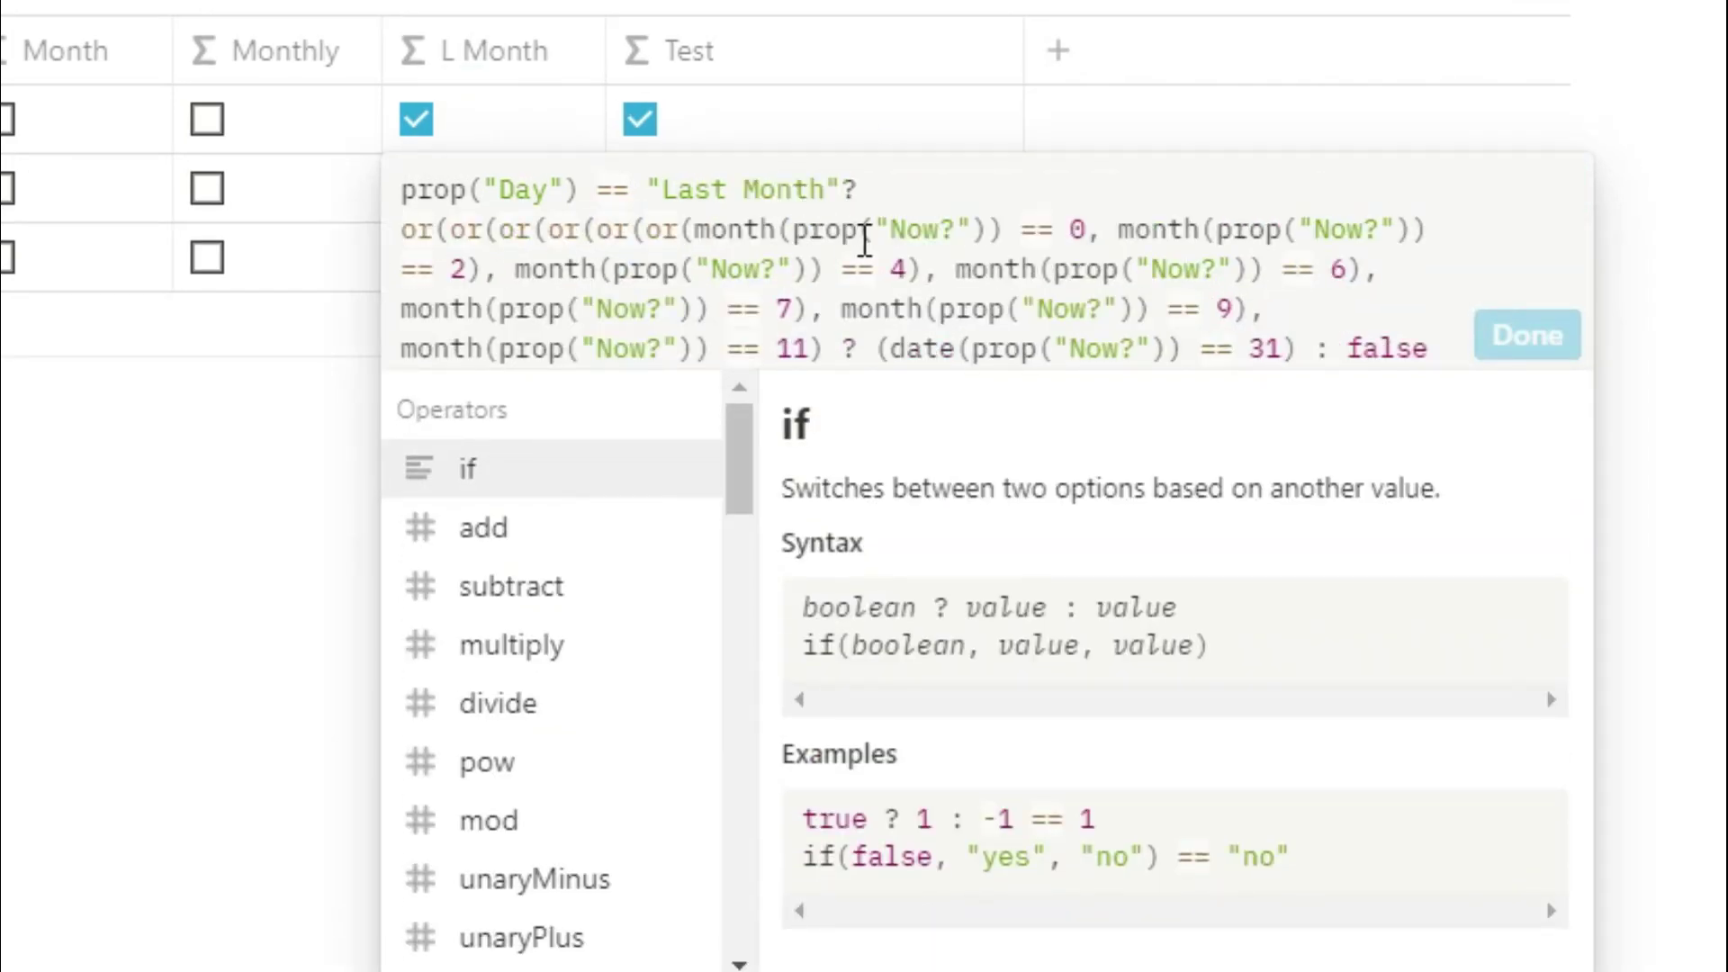
Enclose the pasted or expression in parentheses, add : false after it, and save the L Month formula
click(1428, 348)
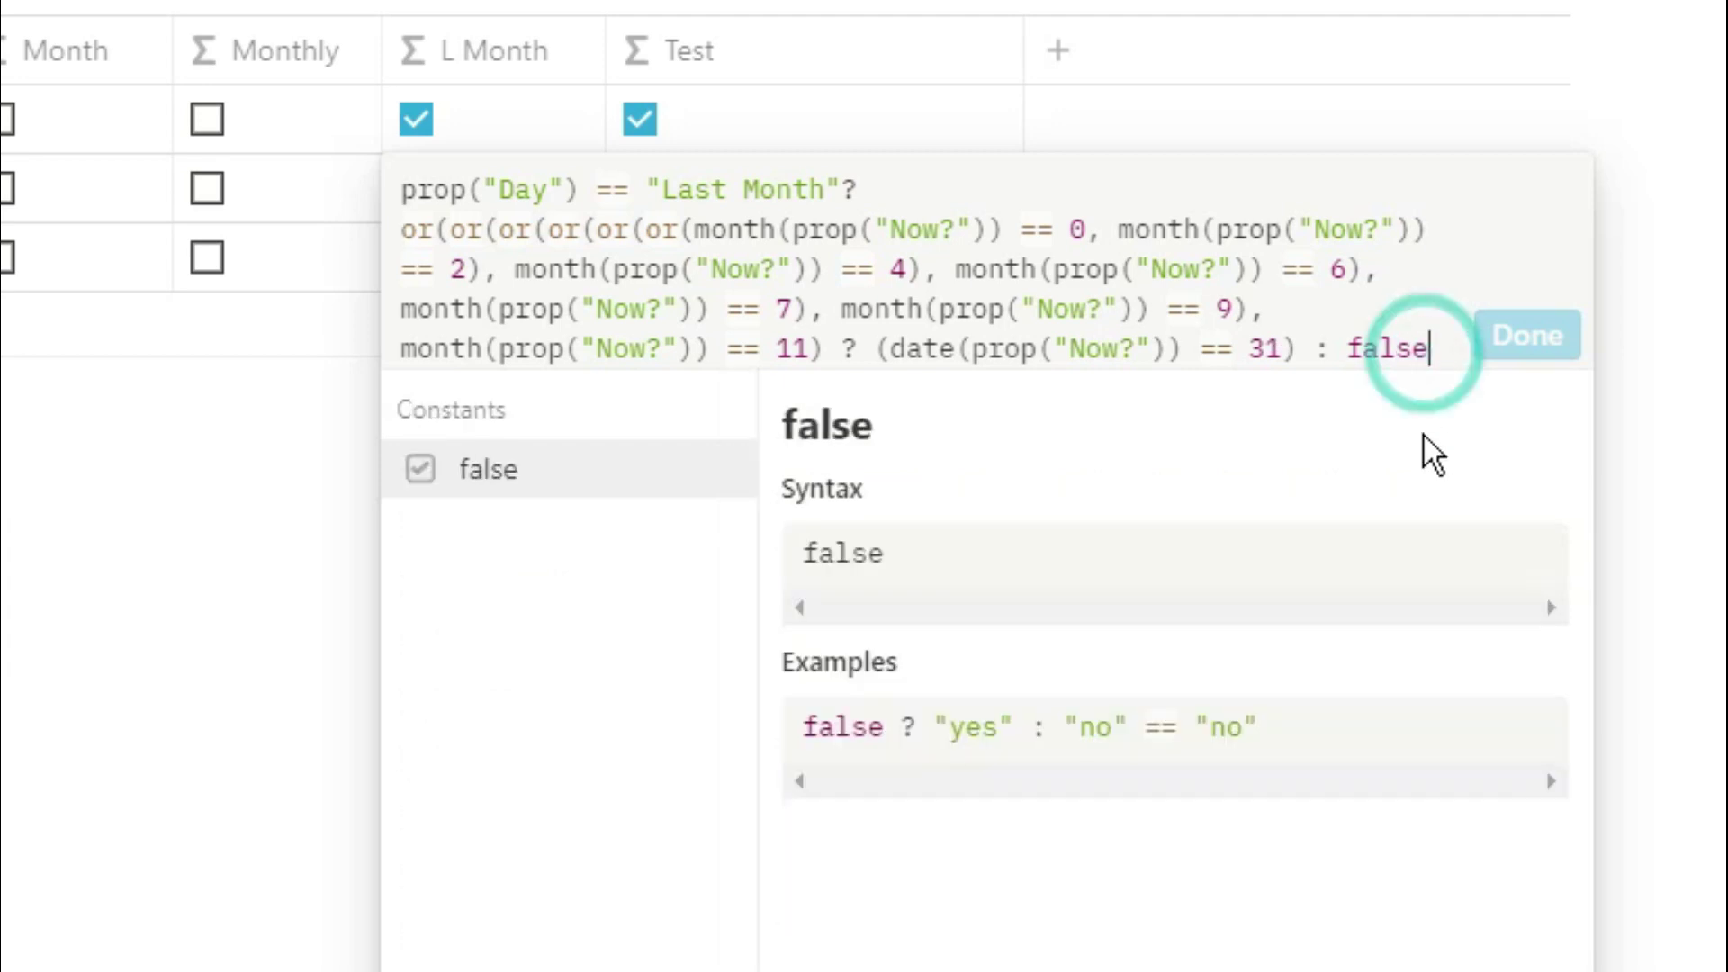
text())
click(410, 229)
text(()
key(End)
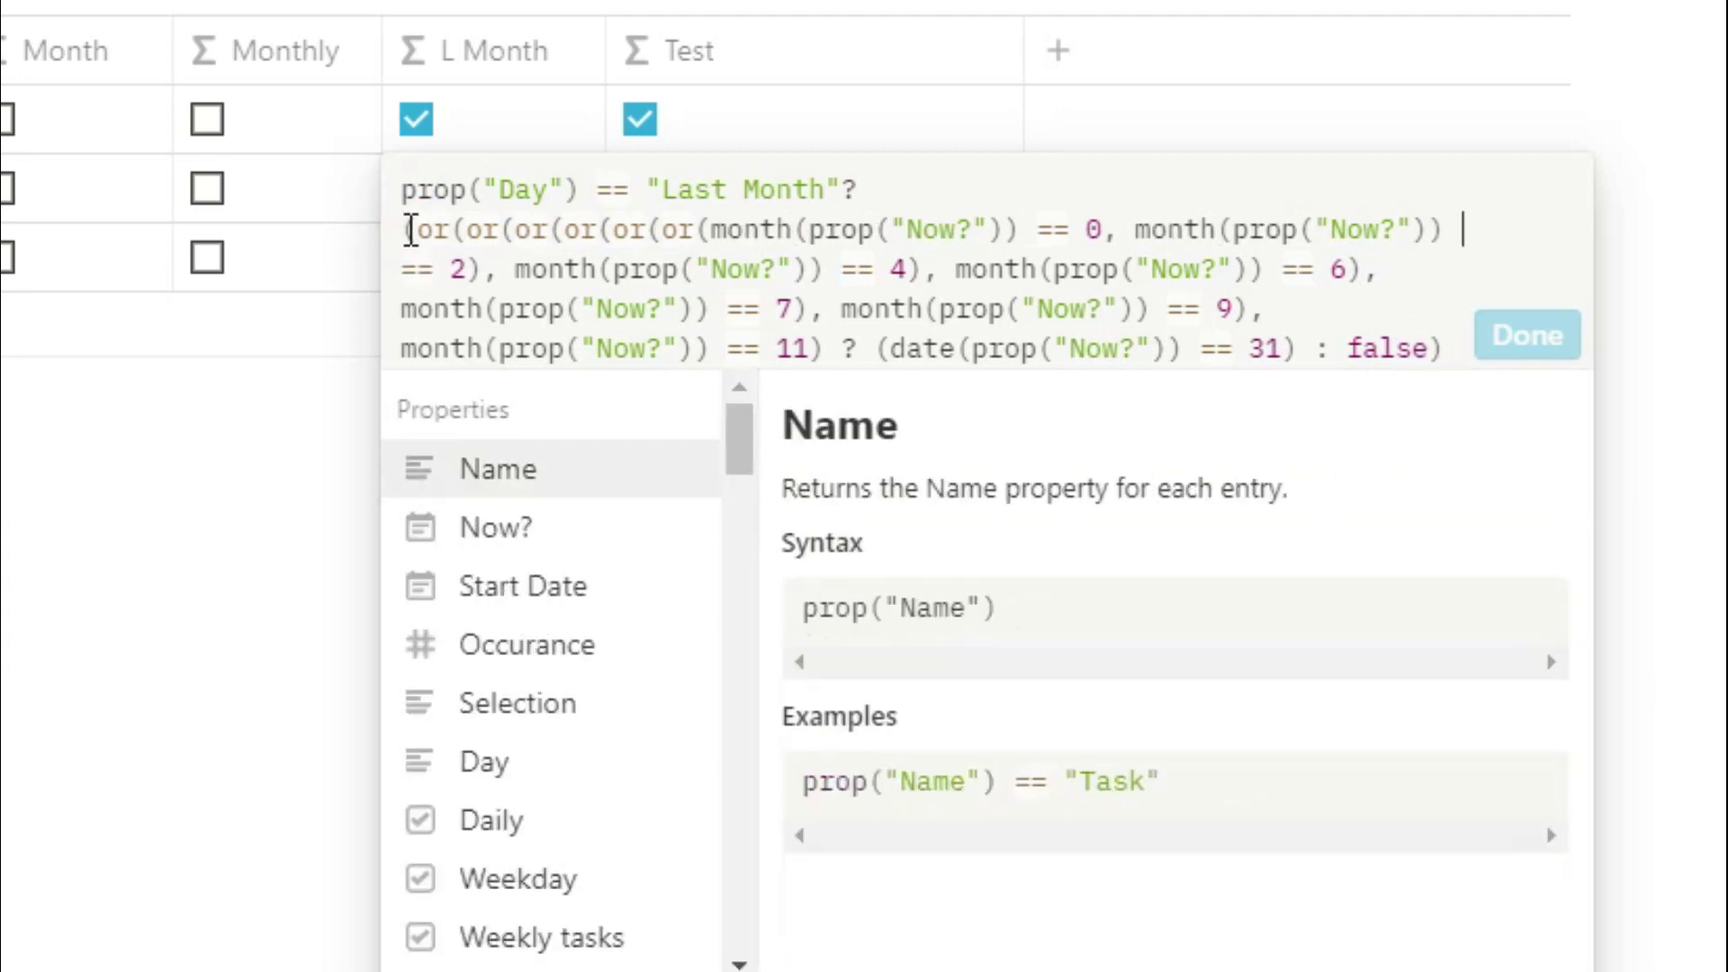
click(1432, 349)
text(: false)
click(1528, 383)
Change the first four month numbers in the Test formula to 3, 5, 7 and 8
click(660, 126)
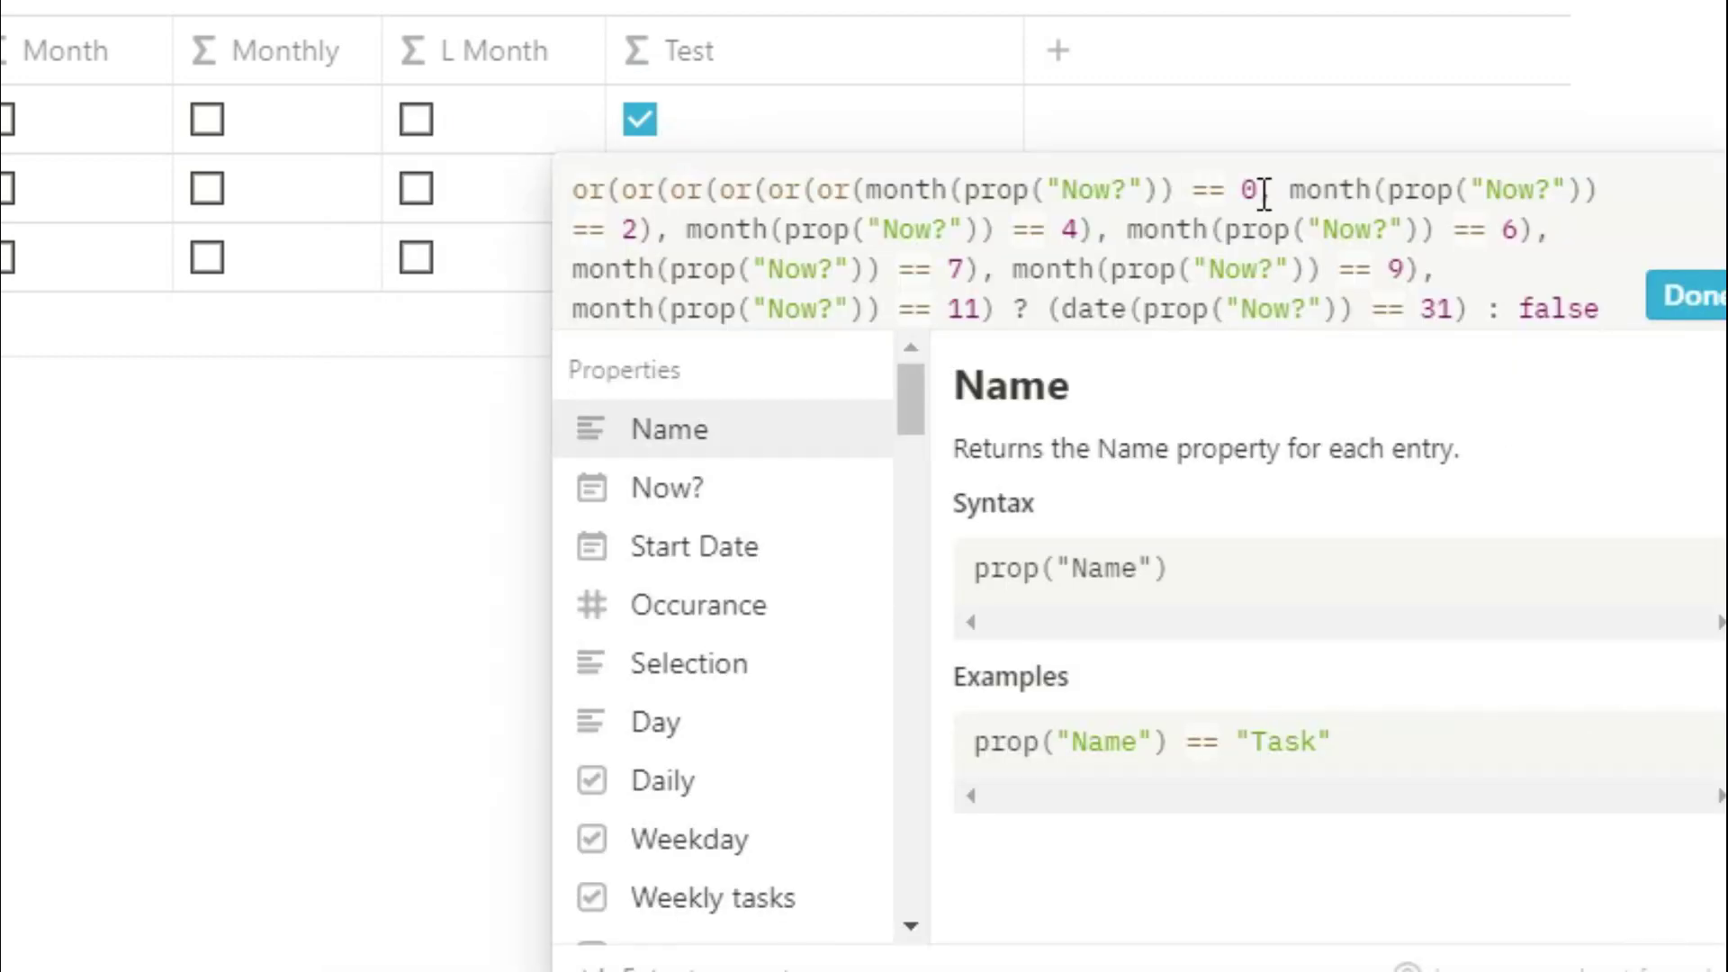
click(1262, 191)
key(BackSpace)
text(3)
click(1079, 225)
key(BackSpace)
text(7)
click(1519, 232)
key(BackSpace)
text(8)
Change the fifth and sixth month numbers in the Test formula to 10 and 12
click(963, 275)
key(BackSpace)
text(10)
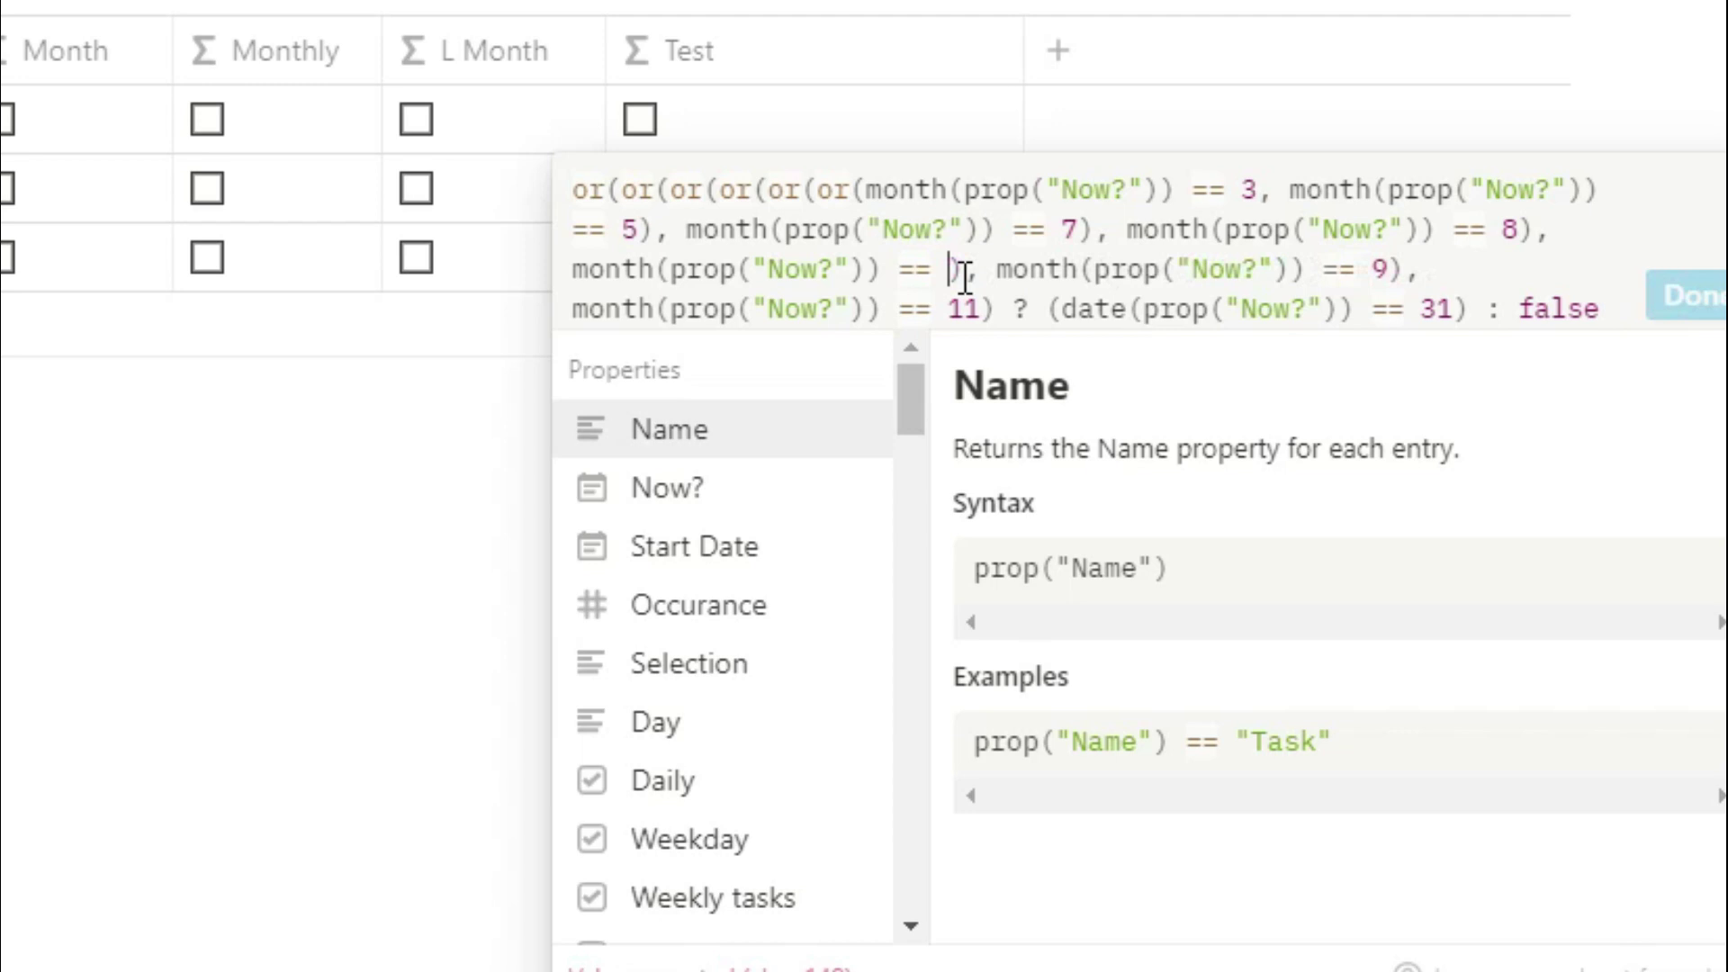
click(1420, 267)
key(BackSpace)
text(12)
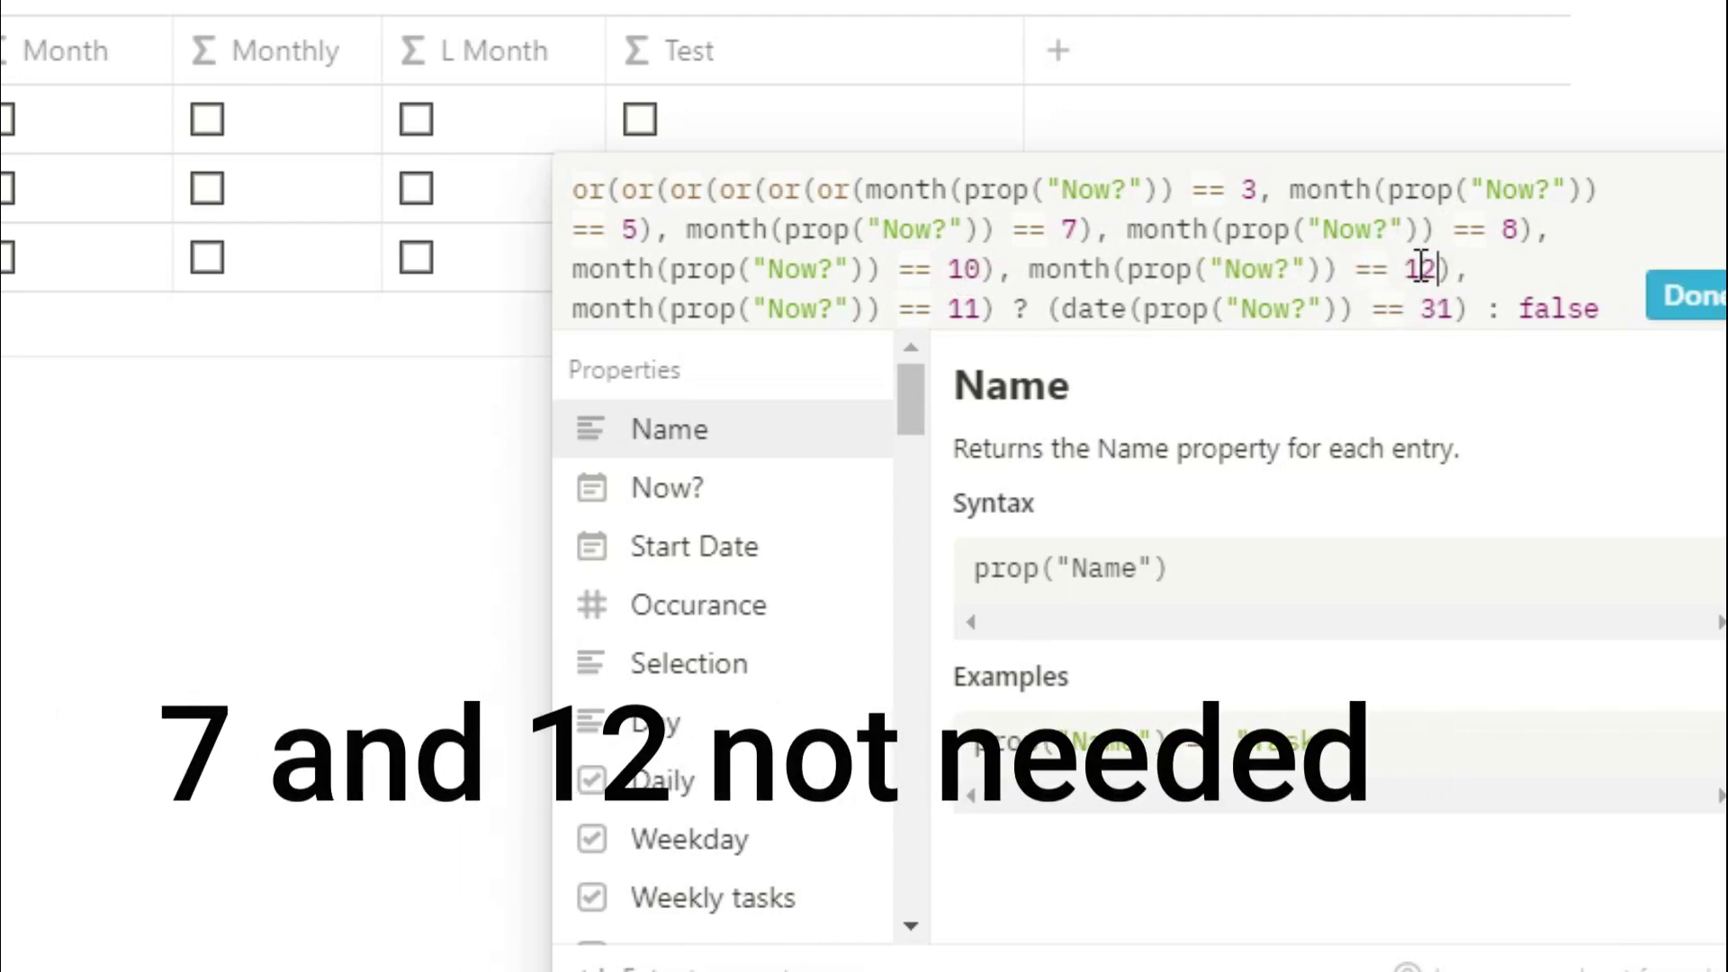
Remove the month == 11 condition and one surplus or( from the Test formula, and save it
drag(578, 314, 997, 324)
key(BackSpace)
key(BackSpace)
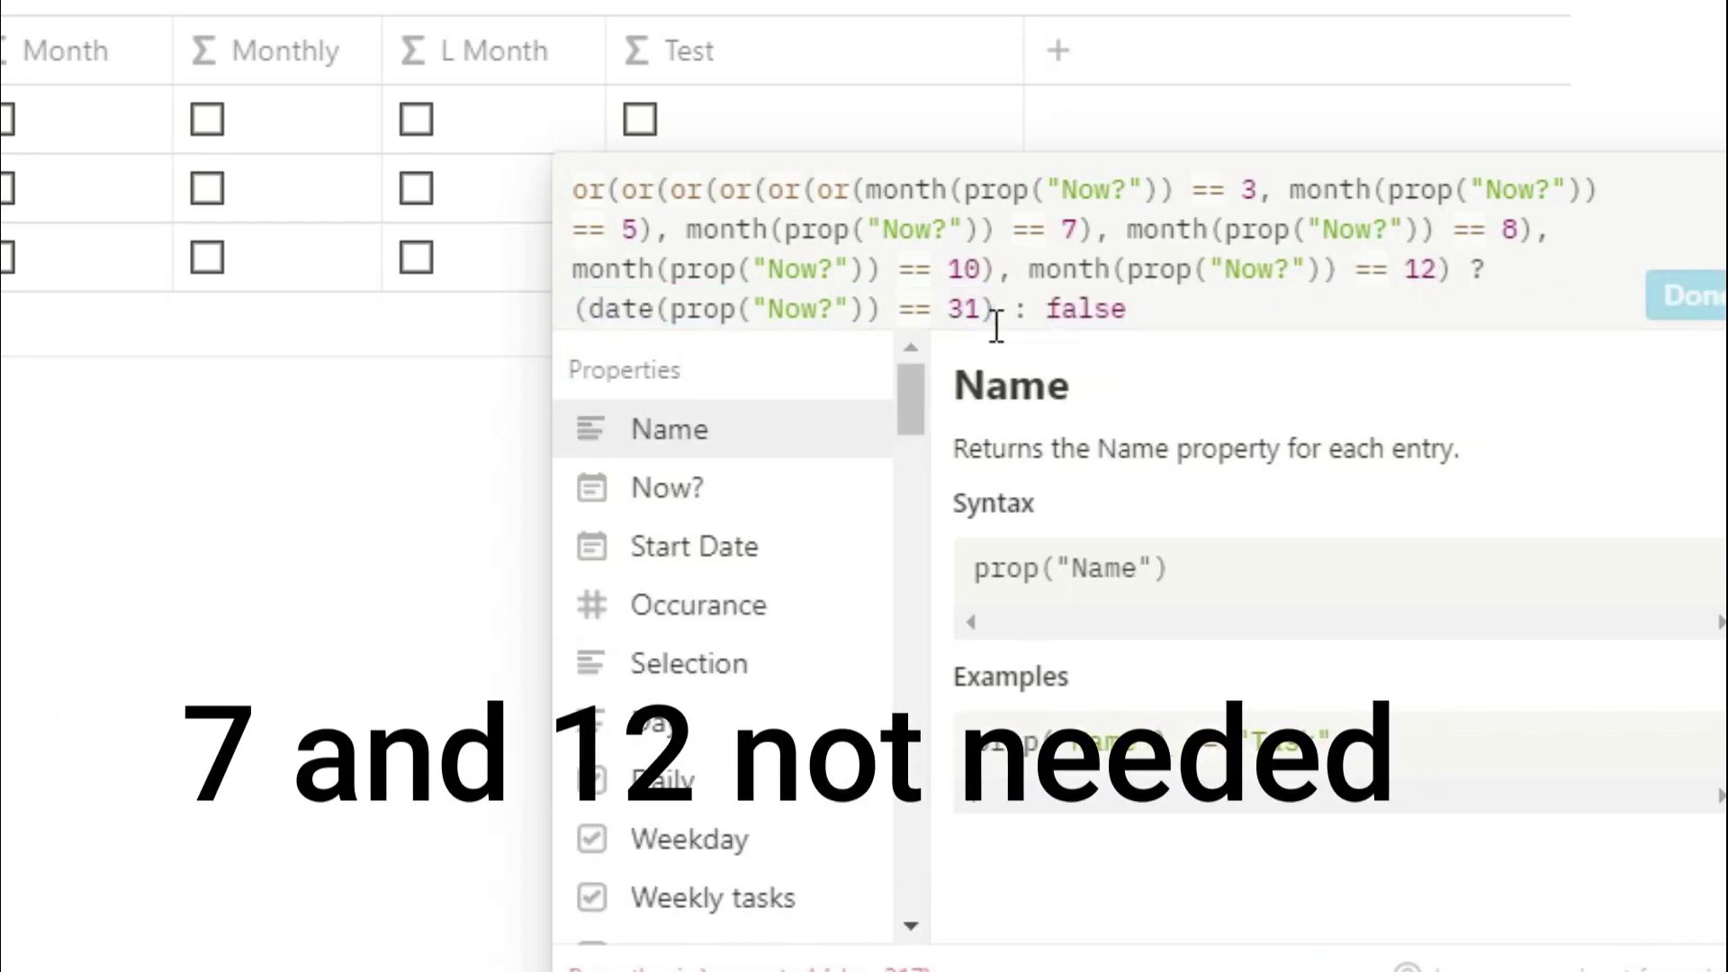
key(BackSpace)
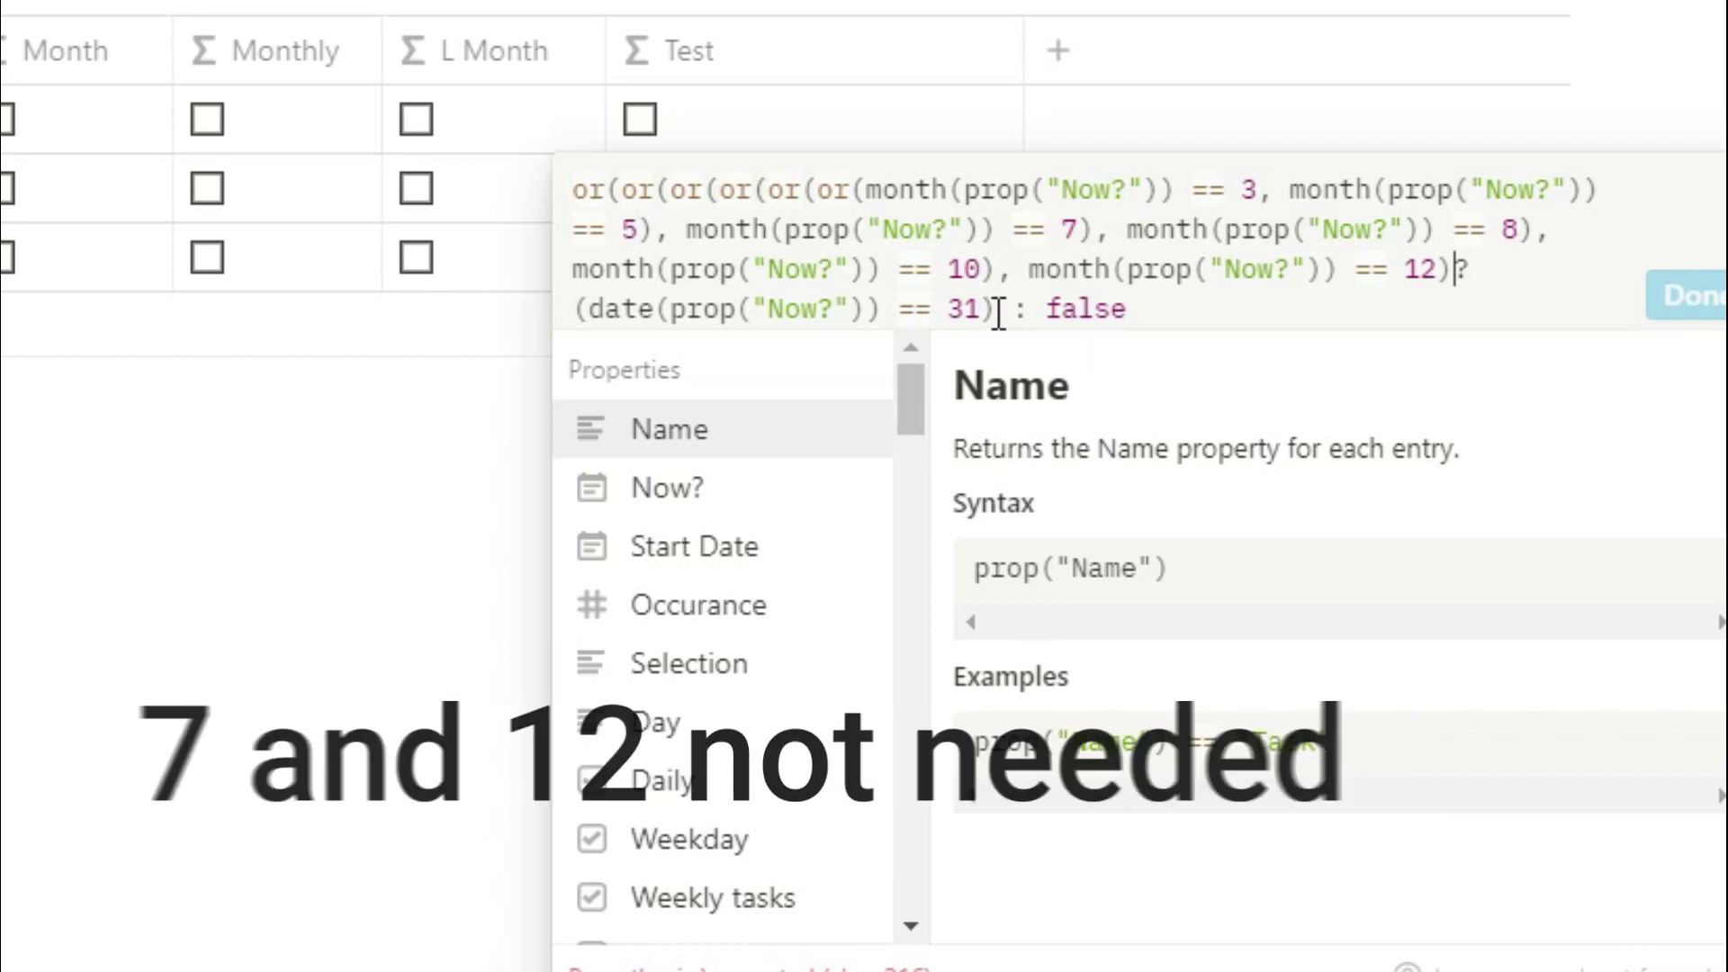
click(1145, 311)
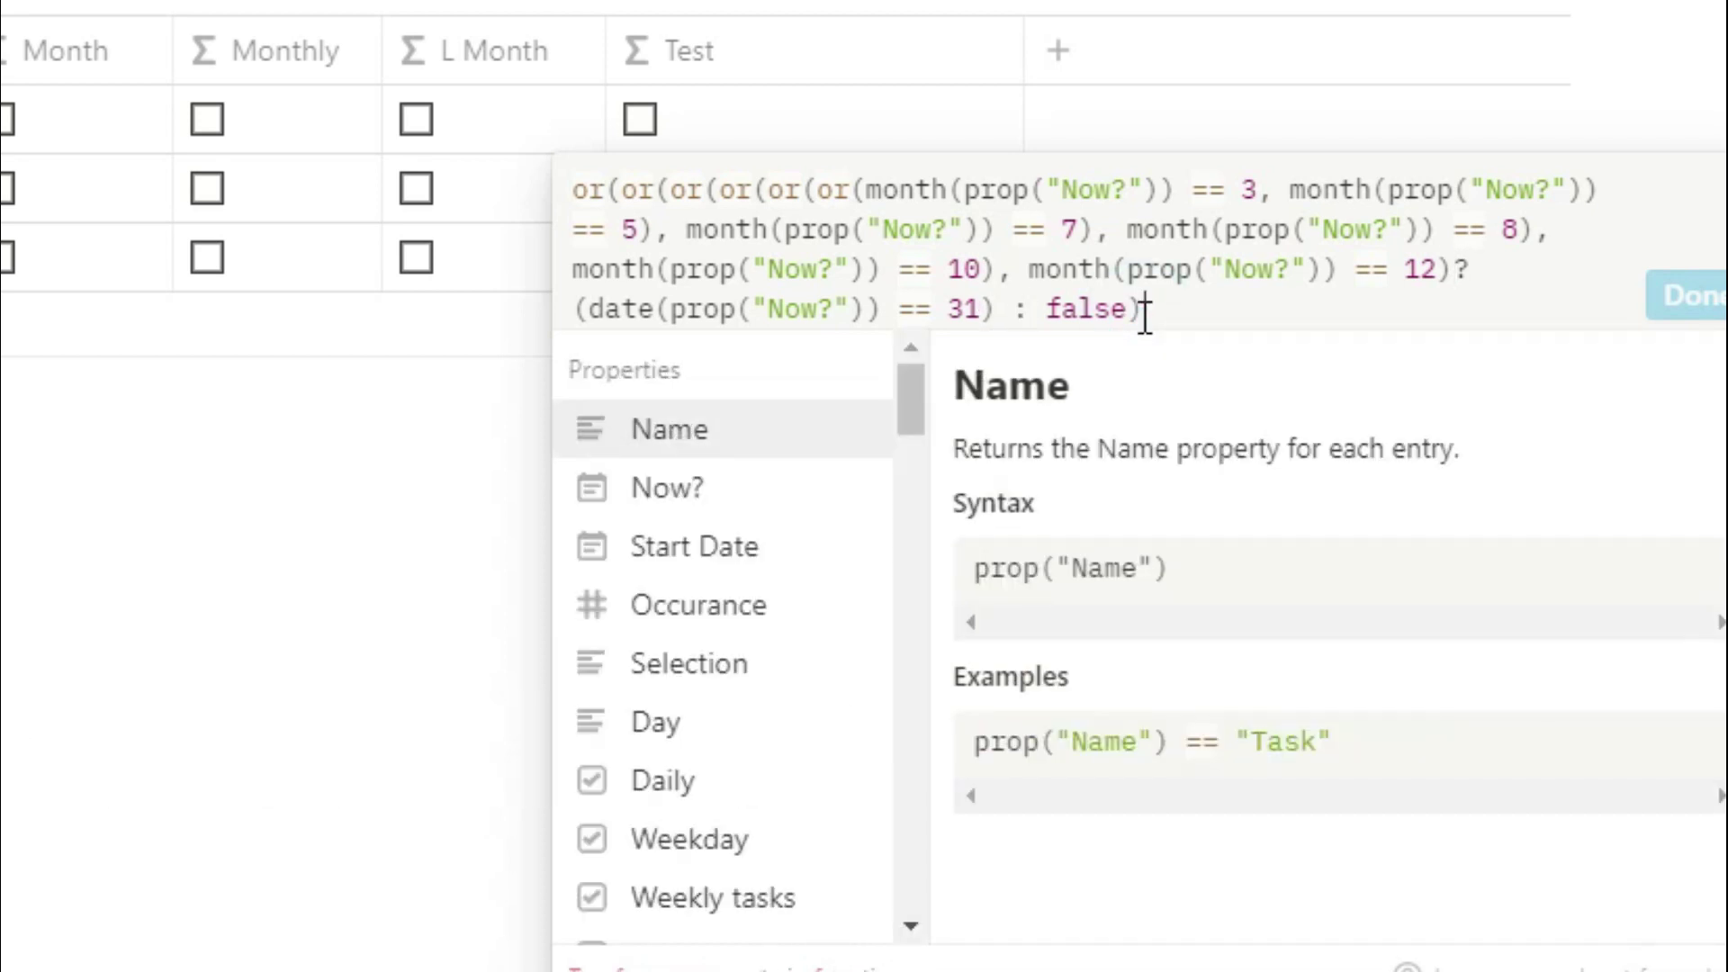
click(624, 191)
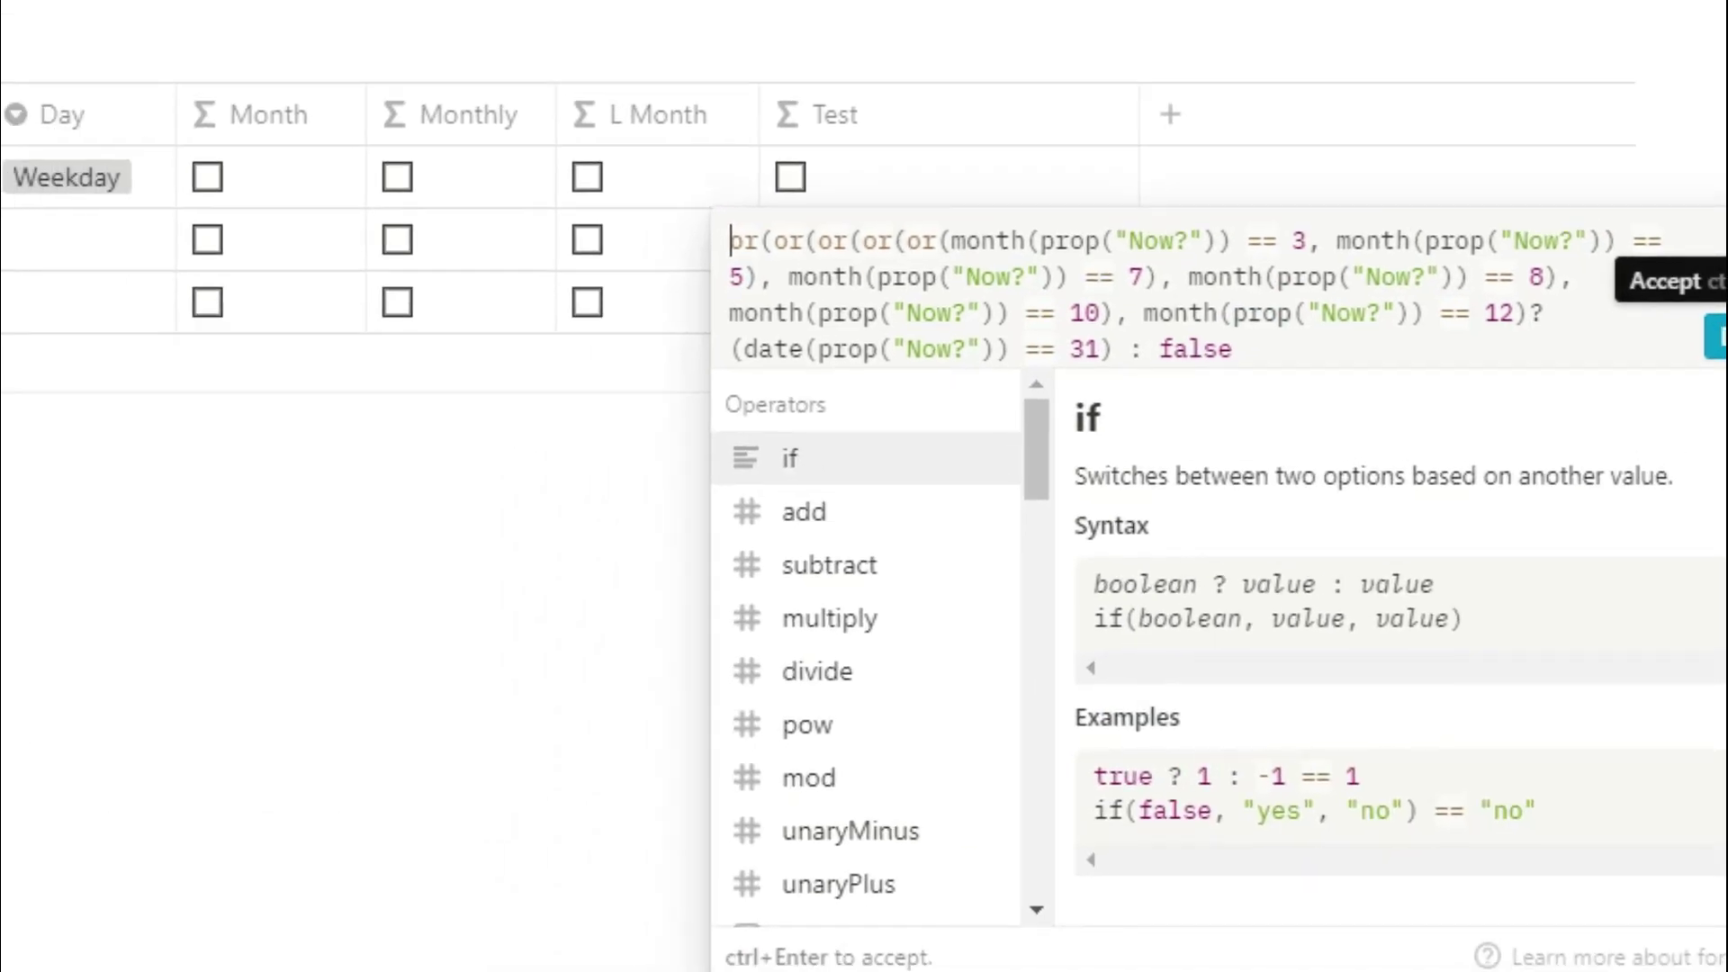
key(ctrl+Return)
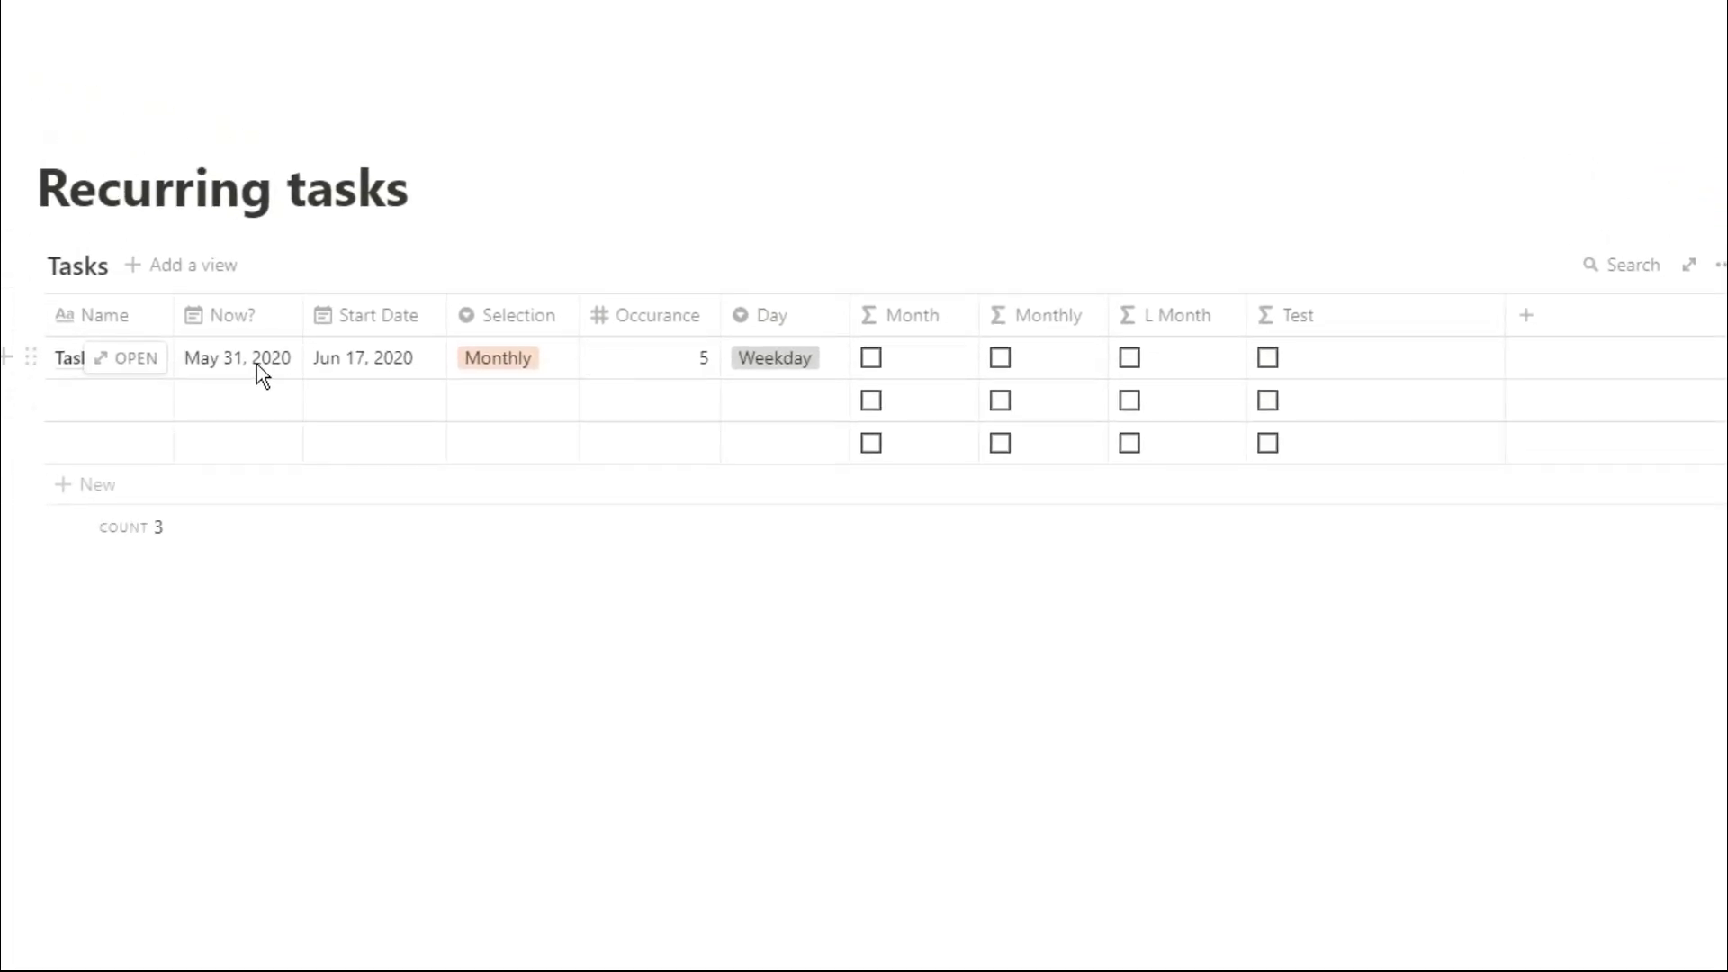
Set the Task row's Now? date to Jun 30, 2020 and the day number in the Test formula to 30
click(257, 363)
click(459, 380)
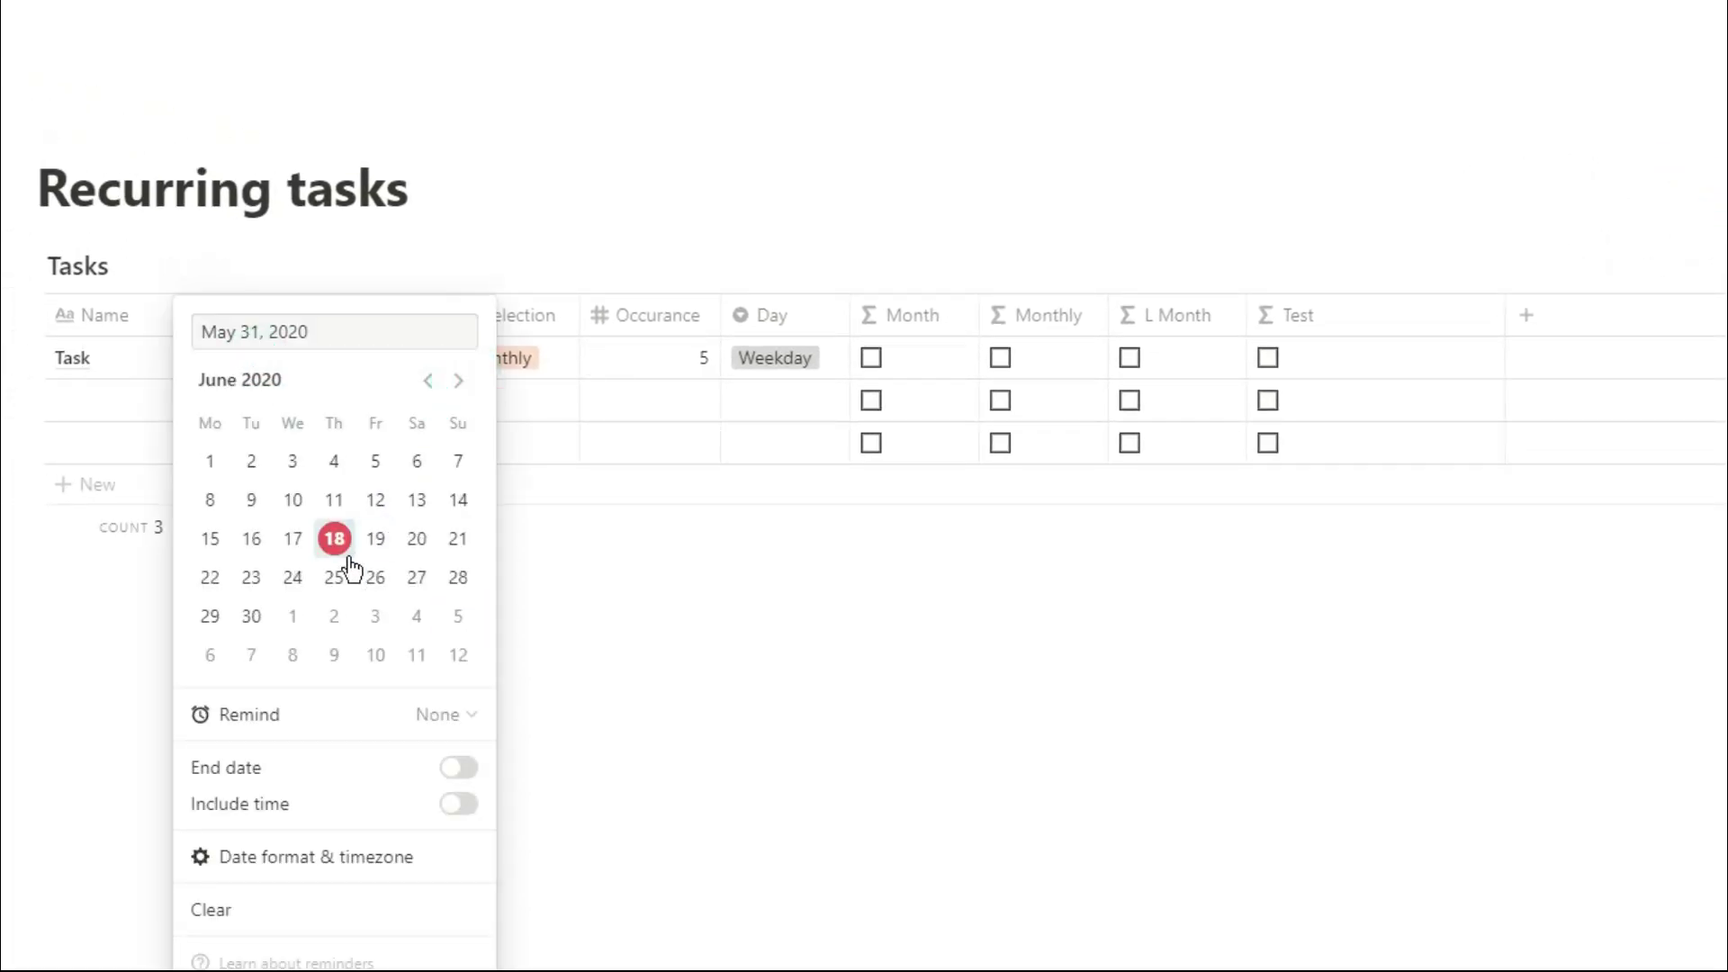
click(253, 619)
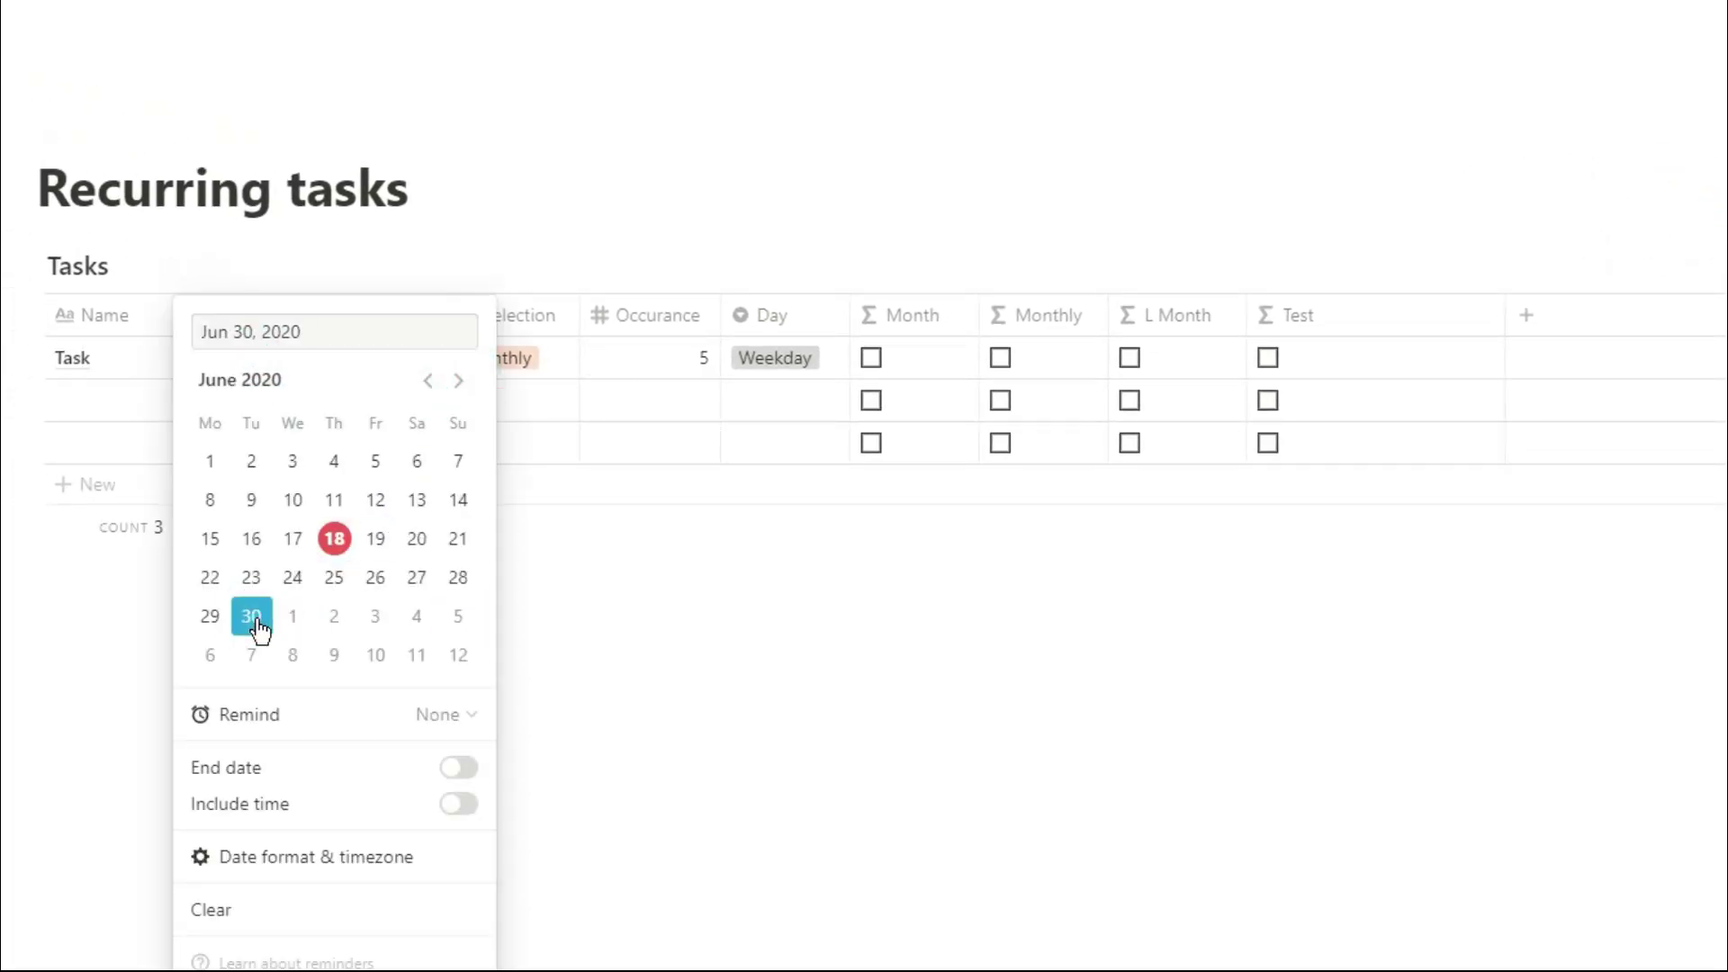
click(818, 567)
click(1323, 359)
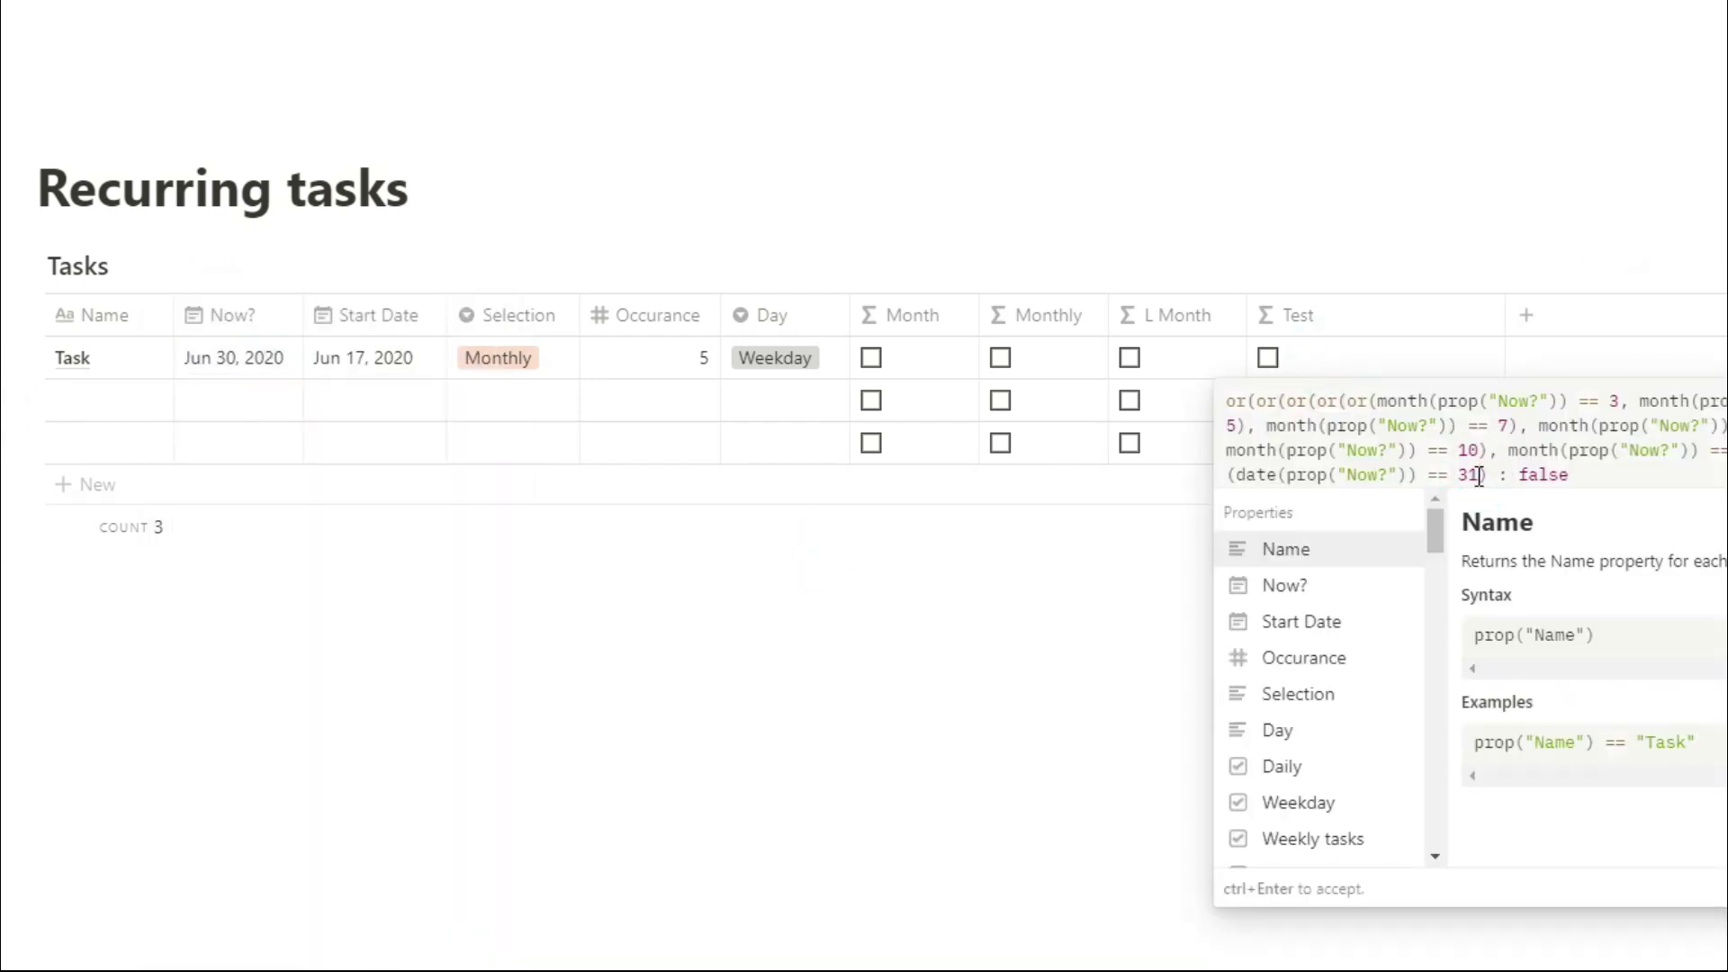
key(ctrl+Return)
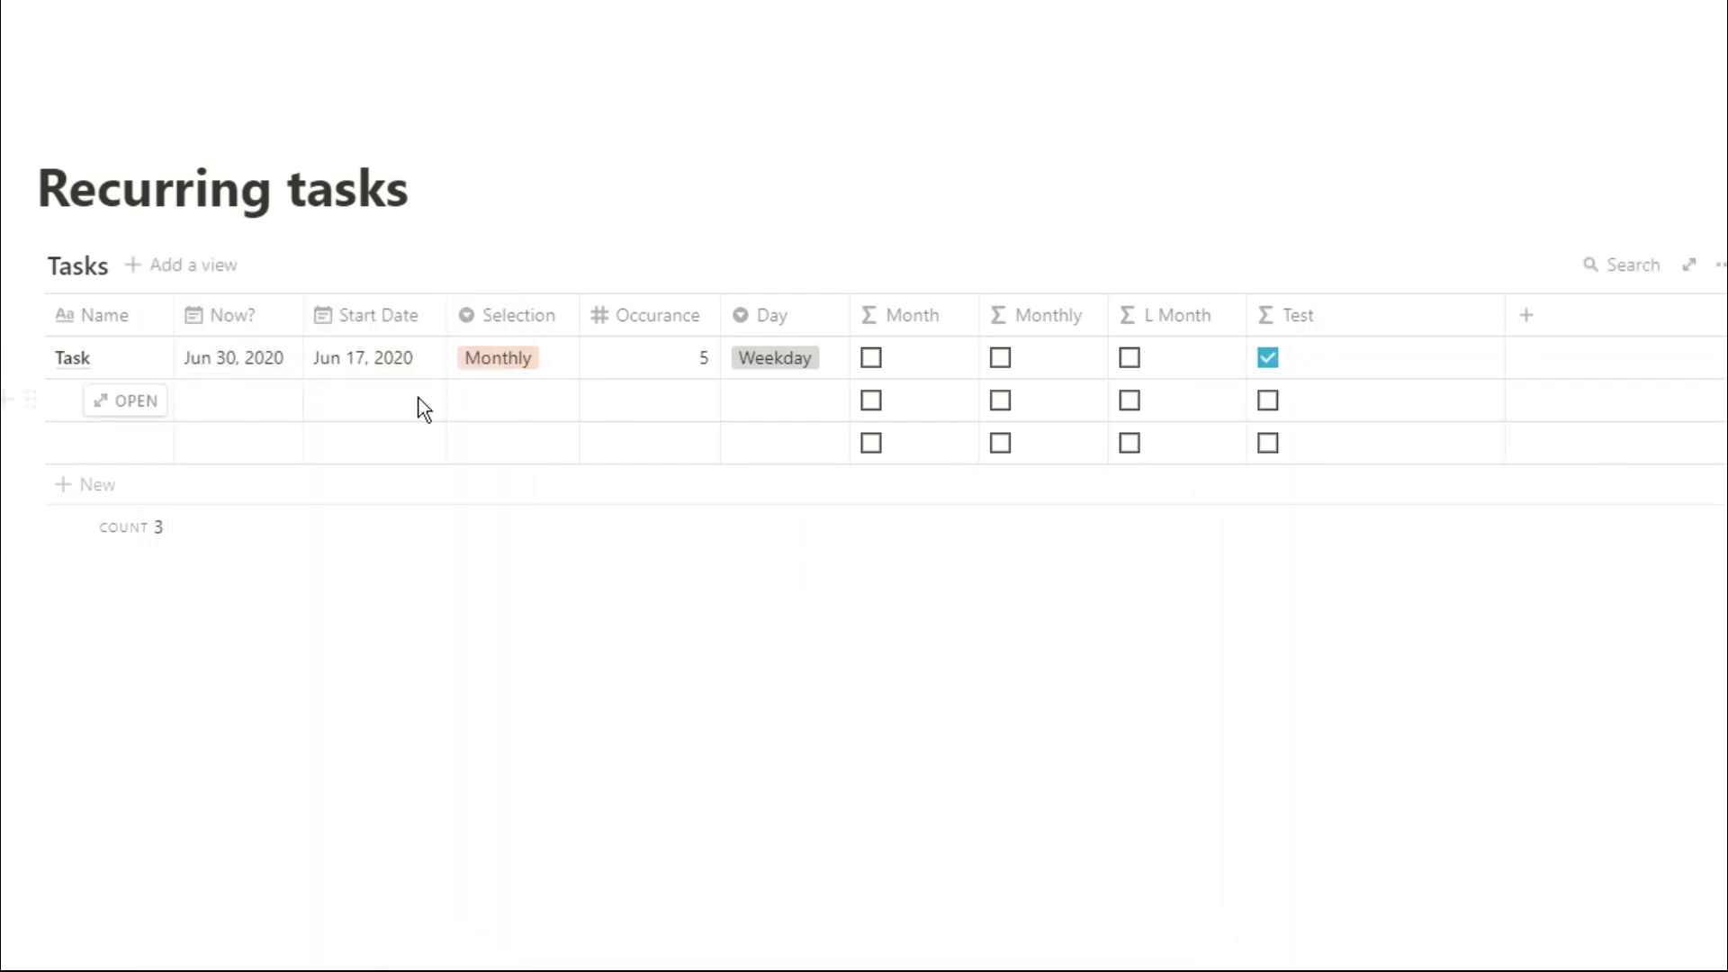
Check the Test formula with the Task row's Now? date on May 31 and May 30, 2020
click(235, 358)
click(427, 381)
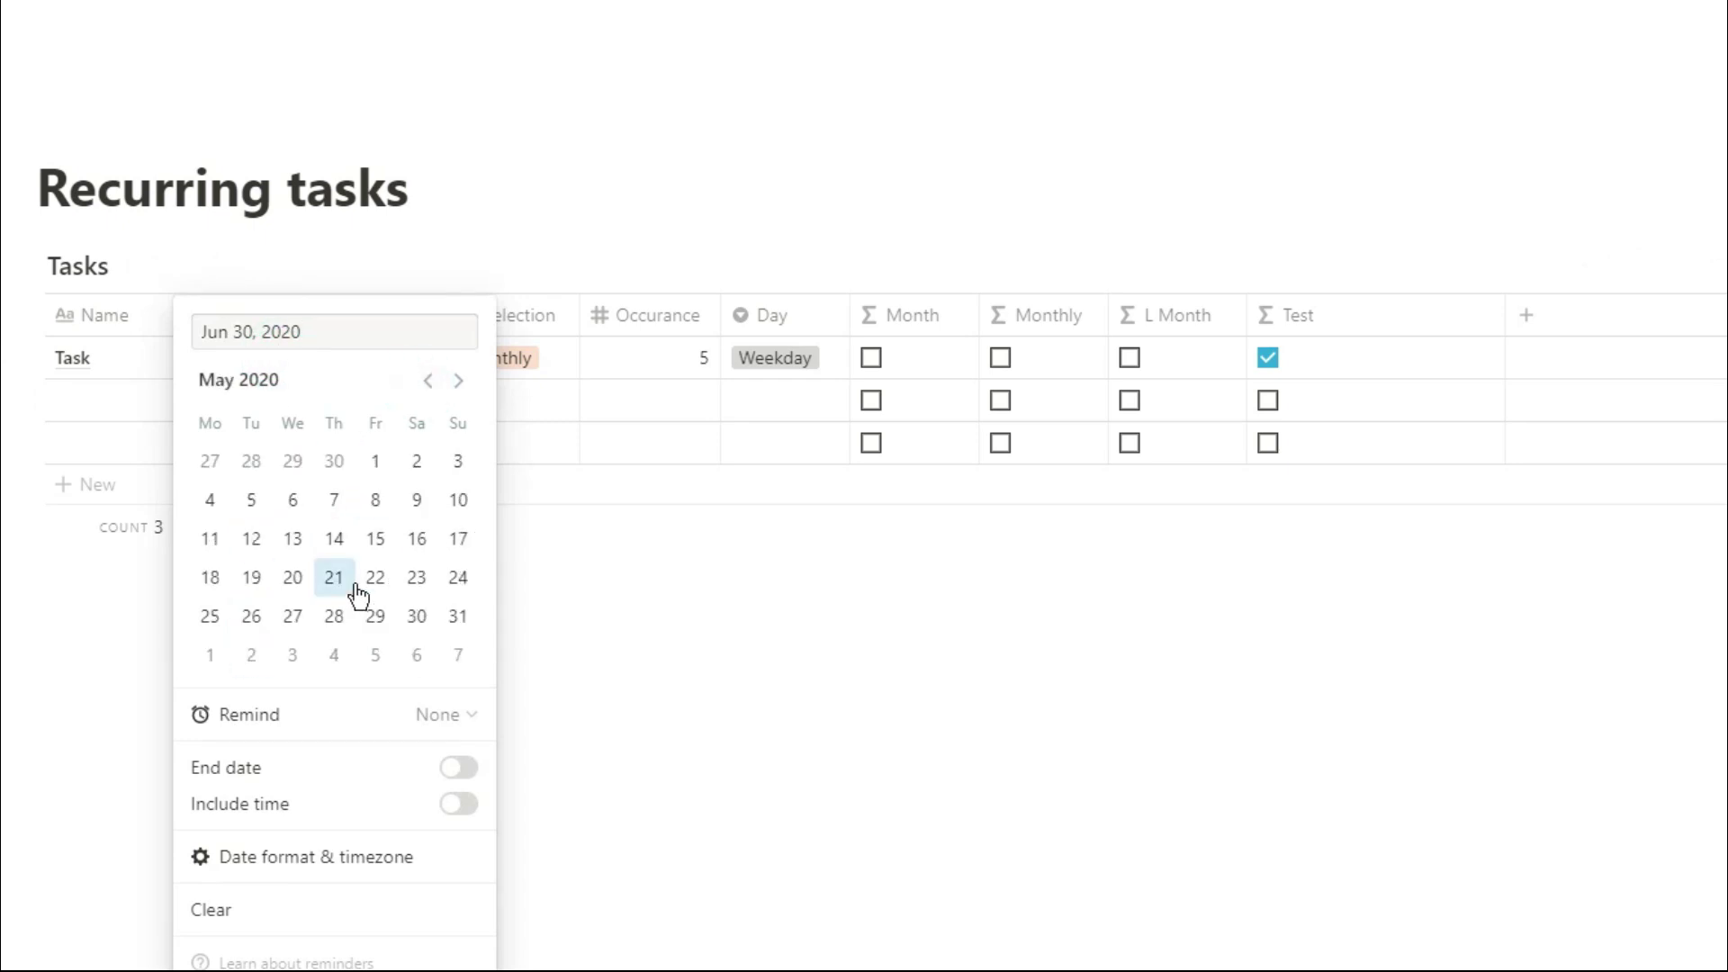
click(458, 626)
click(417, 620)
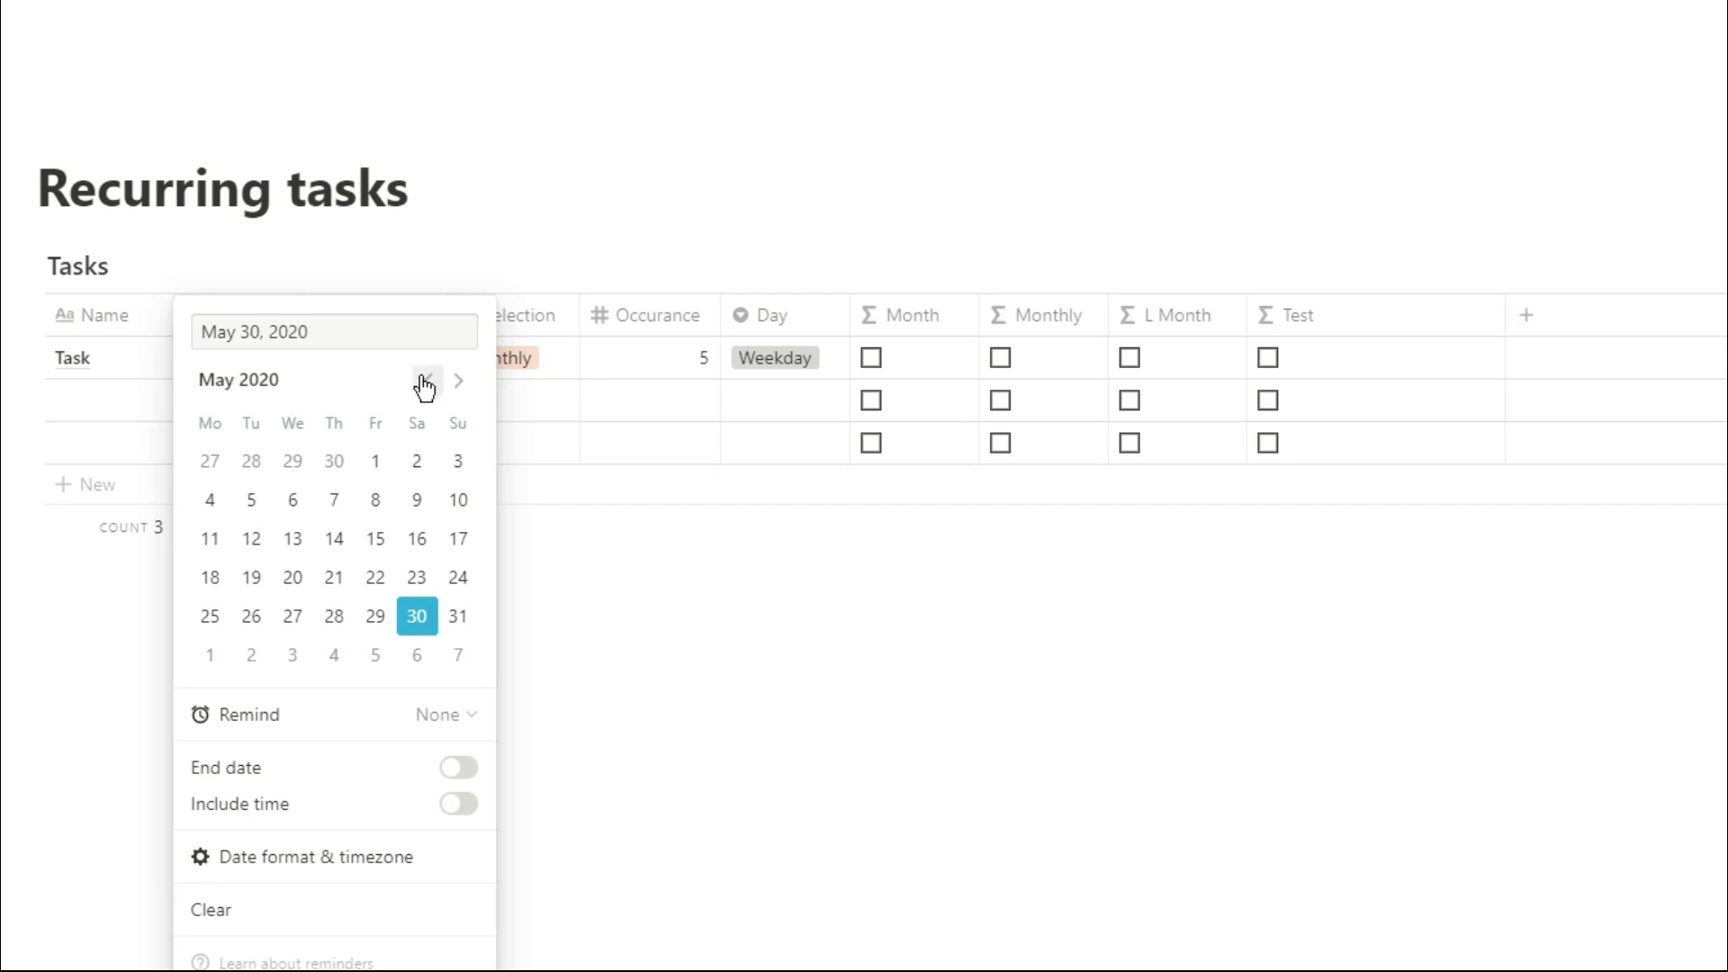
click(458, 620)
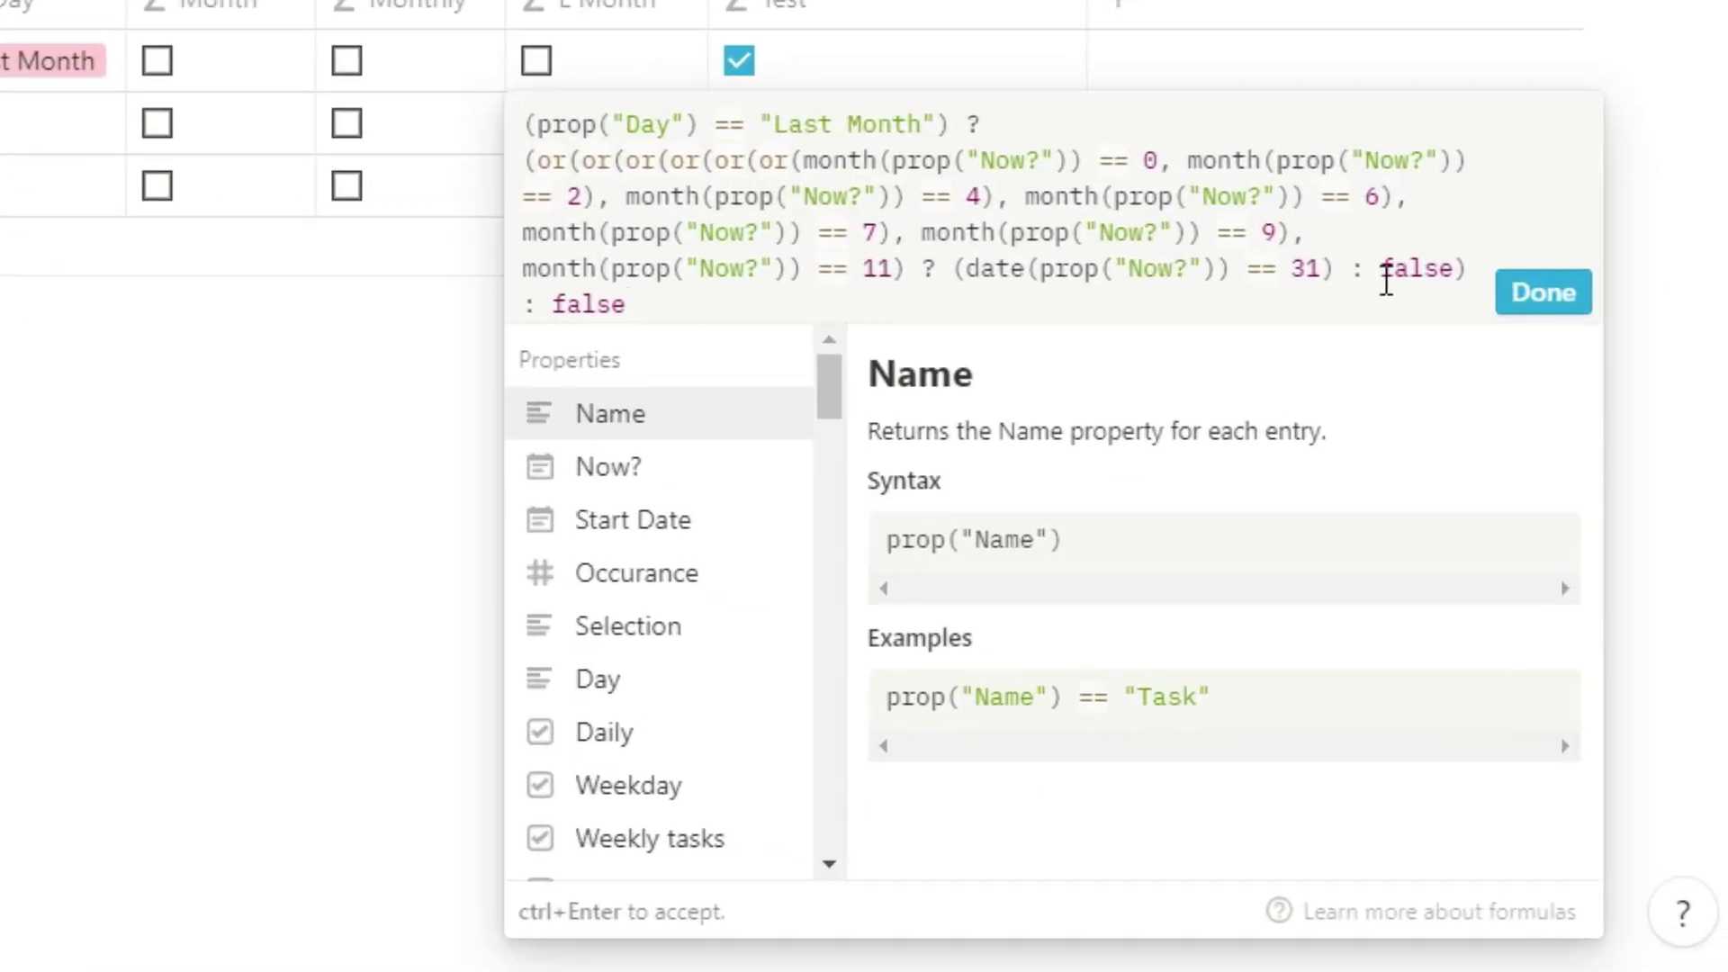
Insert the Test formula's 30-day check and a colon before the inner false in the L Month formula, and save it
click(1386, 273)
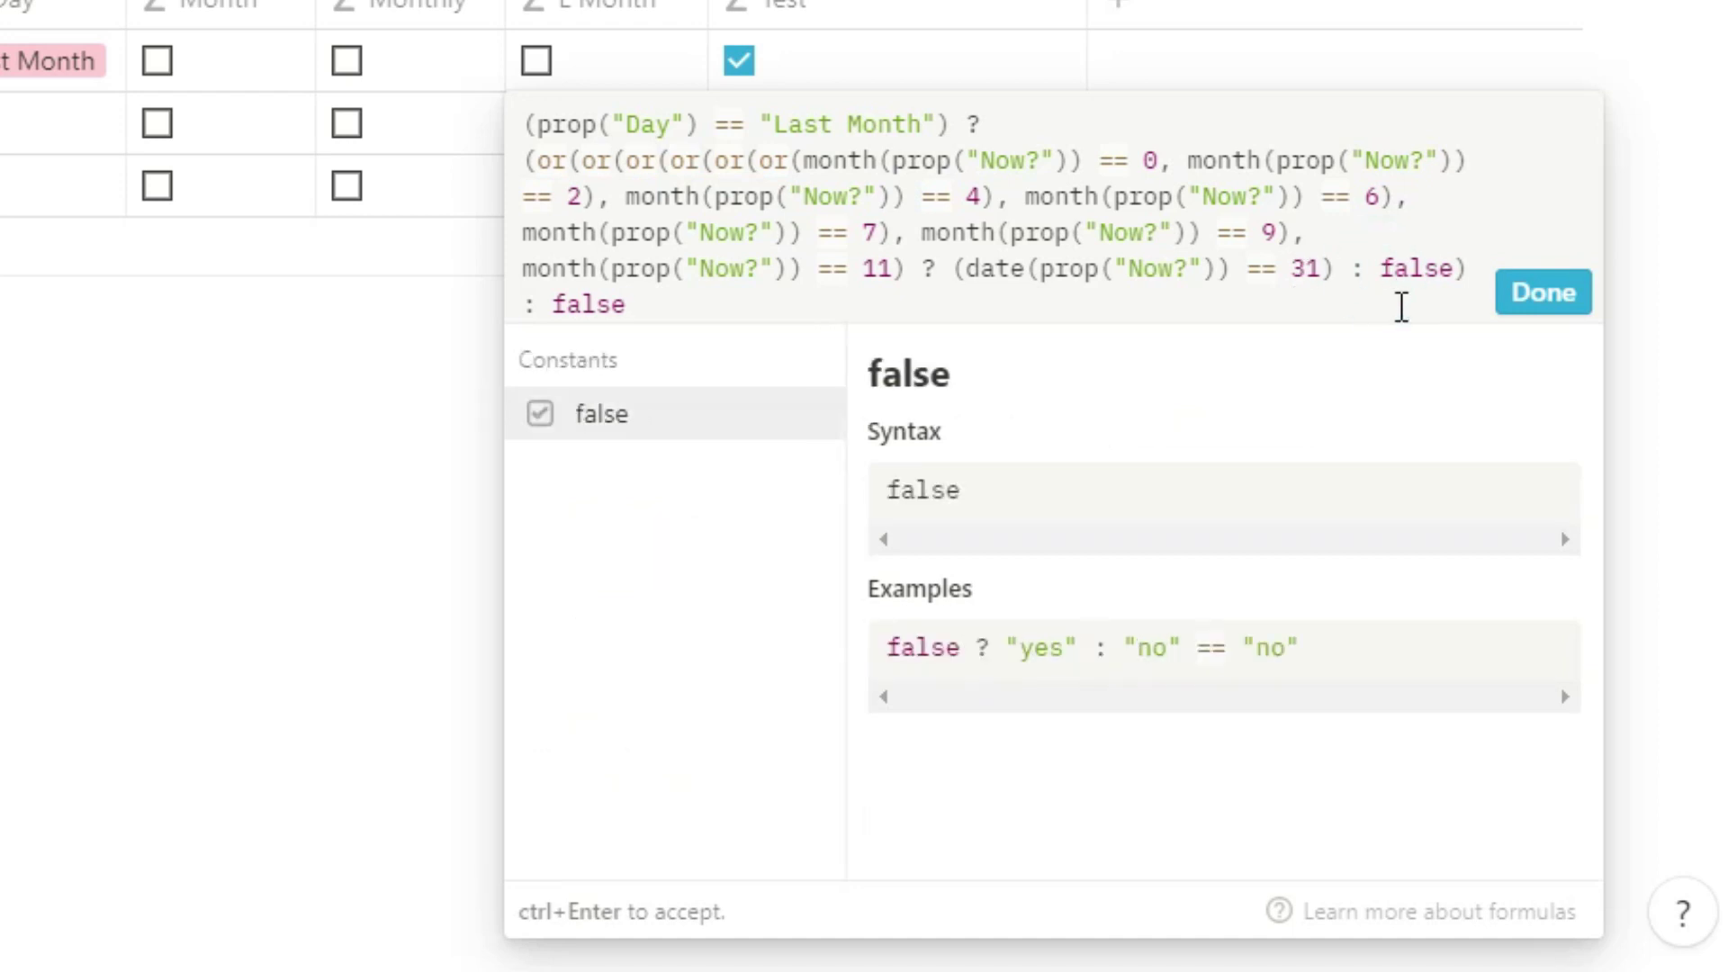
text(or(or(or(or(or(month(prop("Now?")) == 3, month(prop("Now?")) == 5), month(prop("Now?")) == 7), month(prop("Now?")) == 8), month(prop("Now?")) == 10), month(prop("Now?")) == 12) ? (date(prop("Now?")) == 30))
text(:)
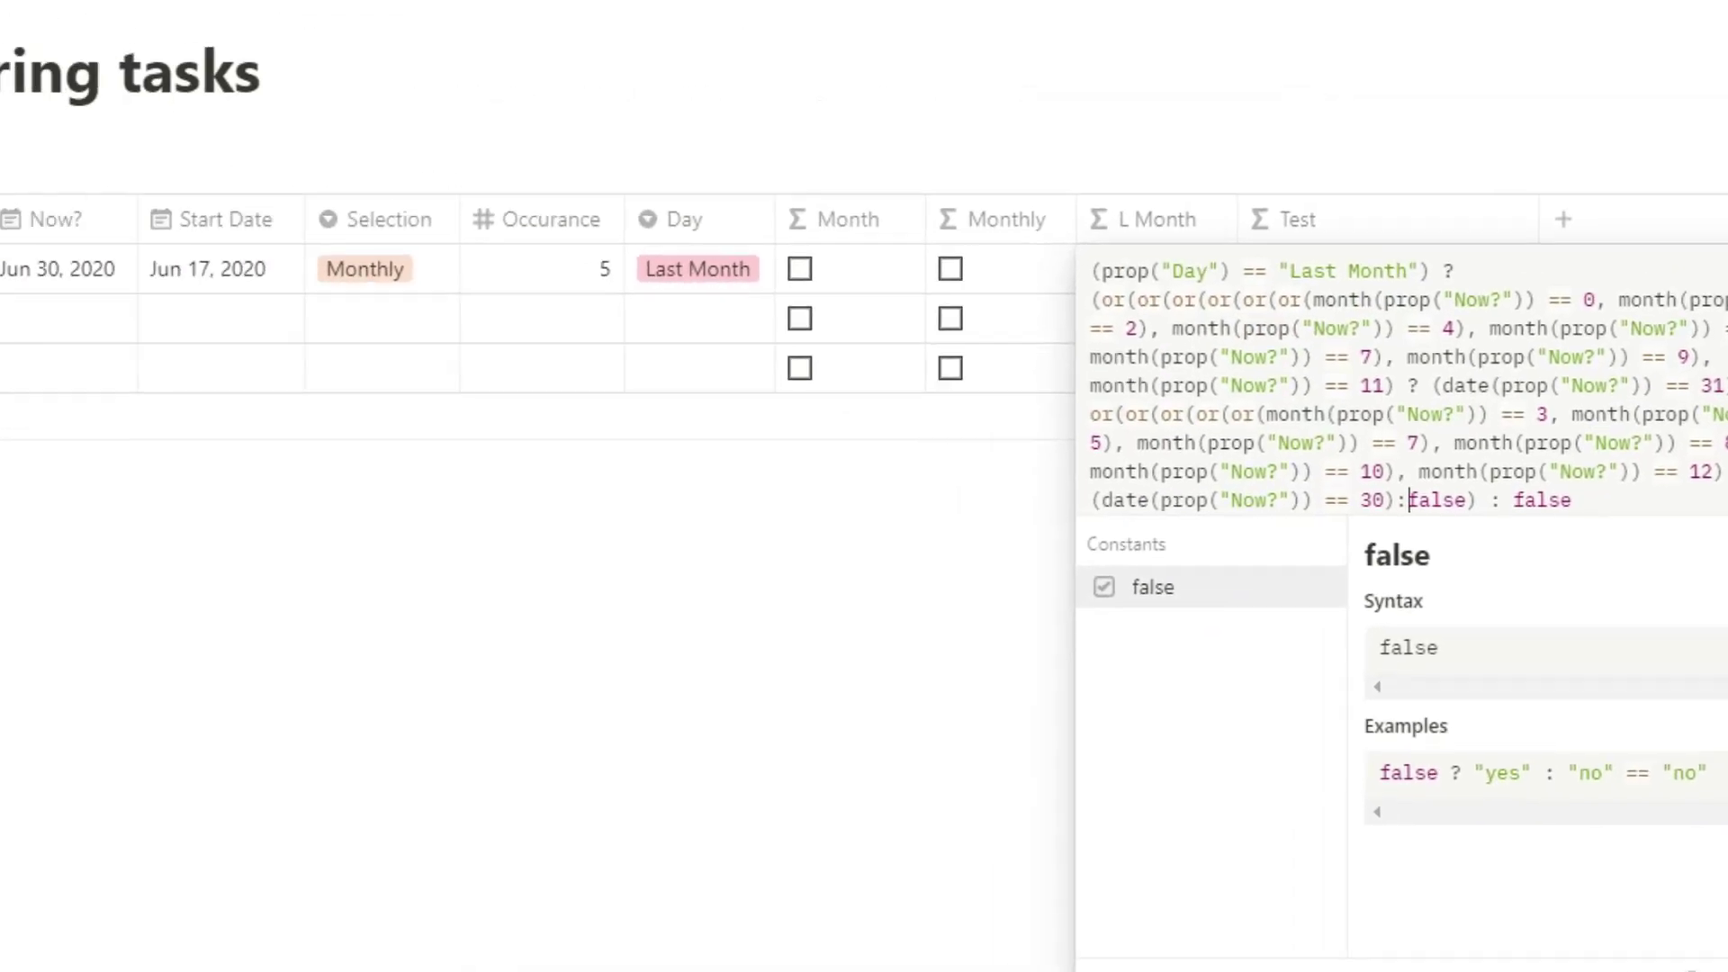
key(Return)
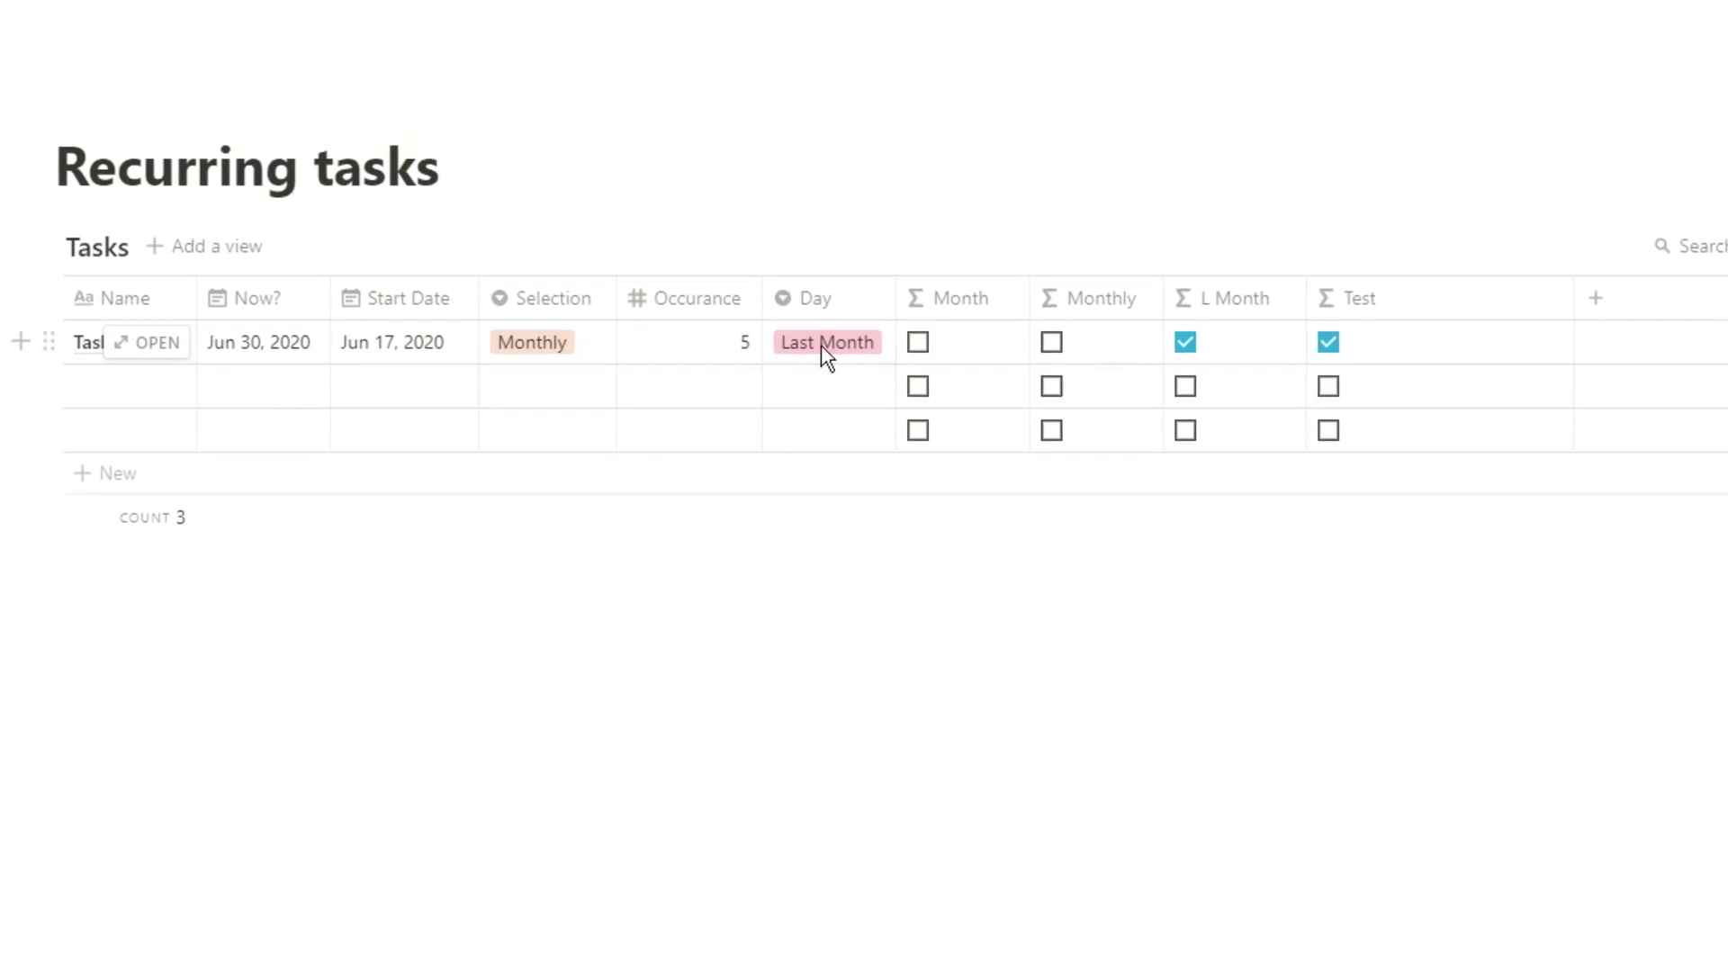
Check the L Month formula with the Task row's Now? date on May 31 and Apr 30, 2020
click(283, 348)
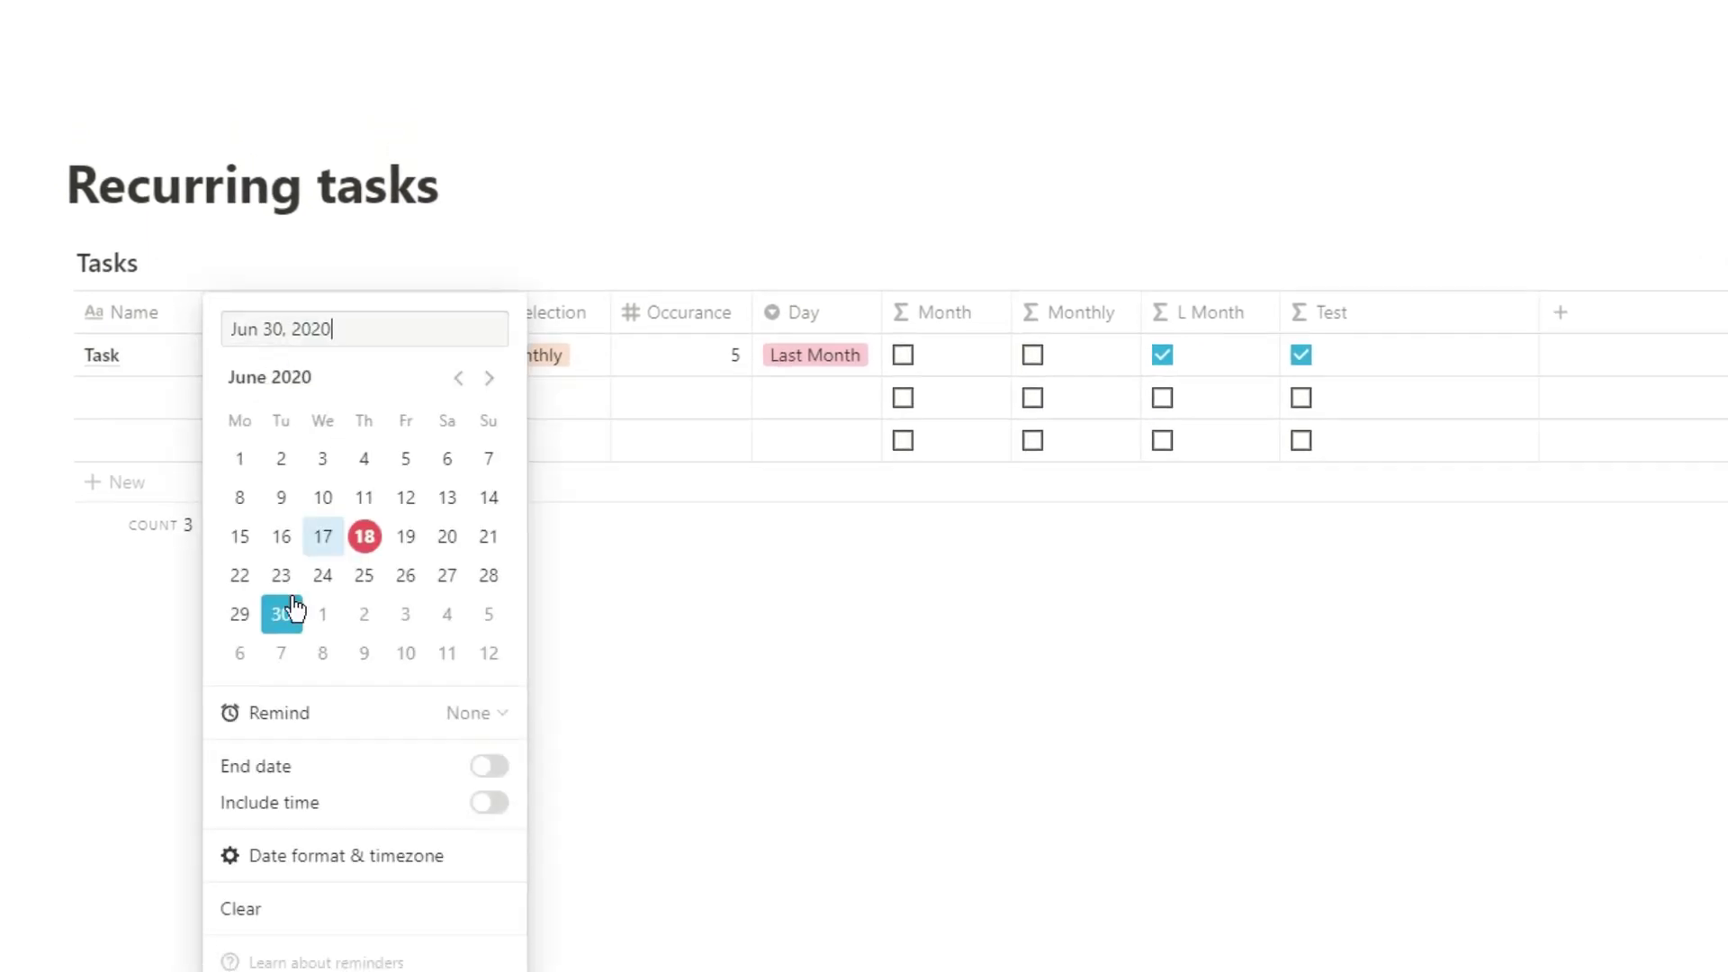
click(455, 374)
click(487, 618)
click(455, 390)
click(371, 627)
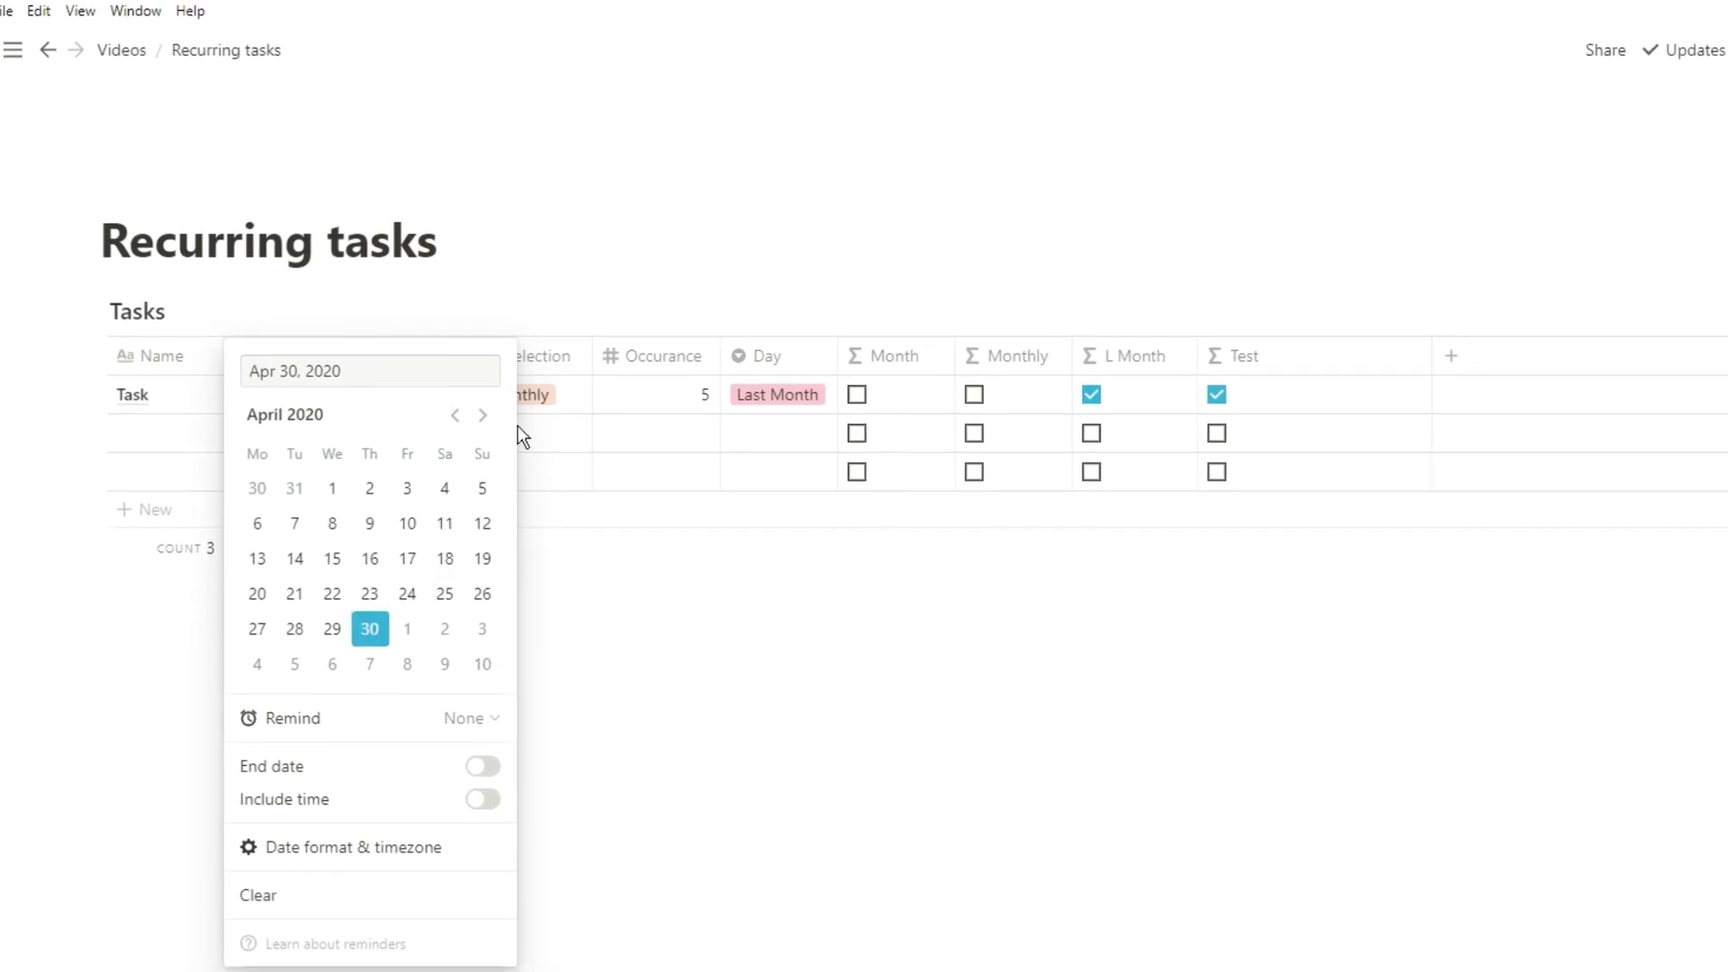
click(1115, 410)
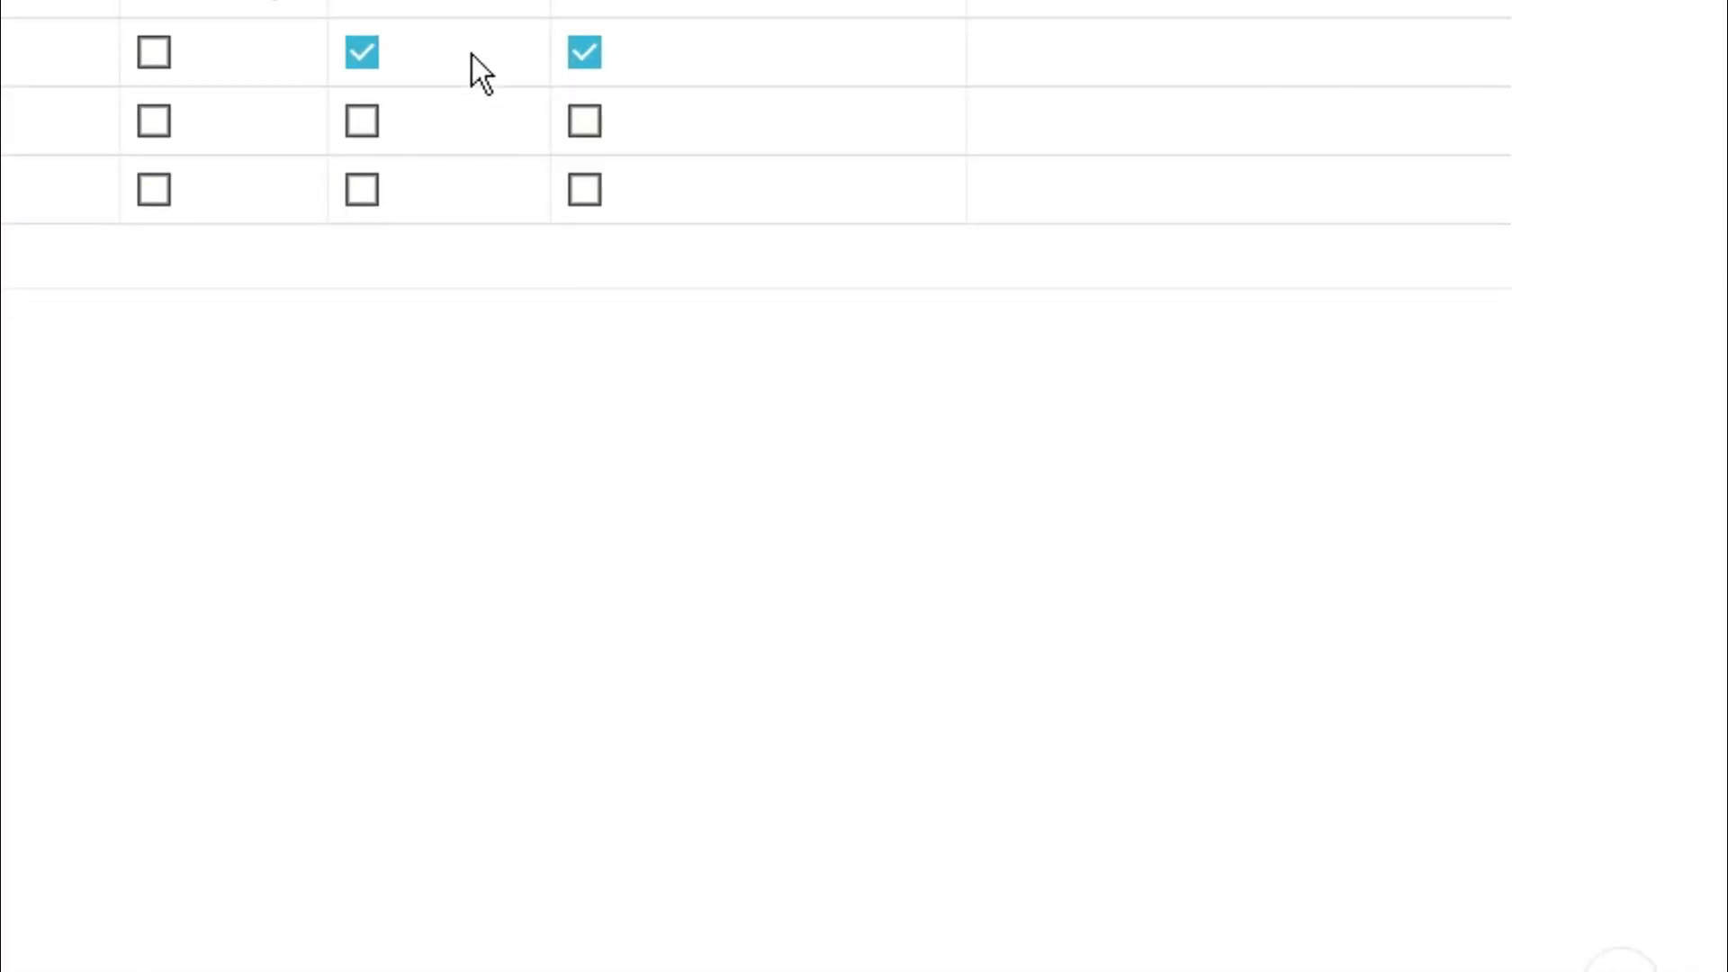
Replace the whole Test formula with year(prop("Now?"))/4
click(680, 59)
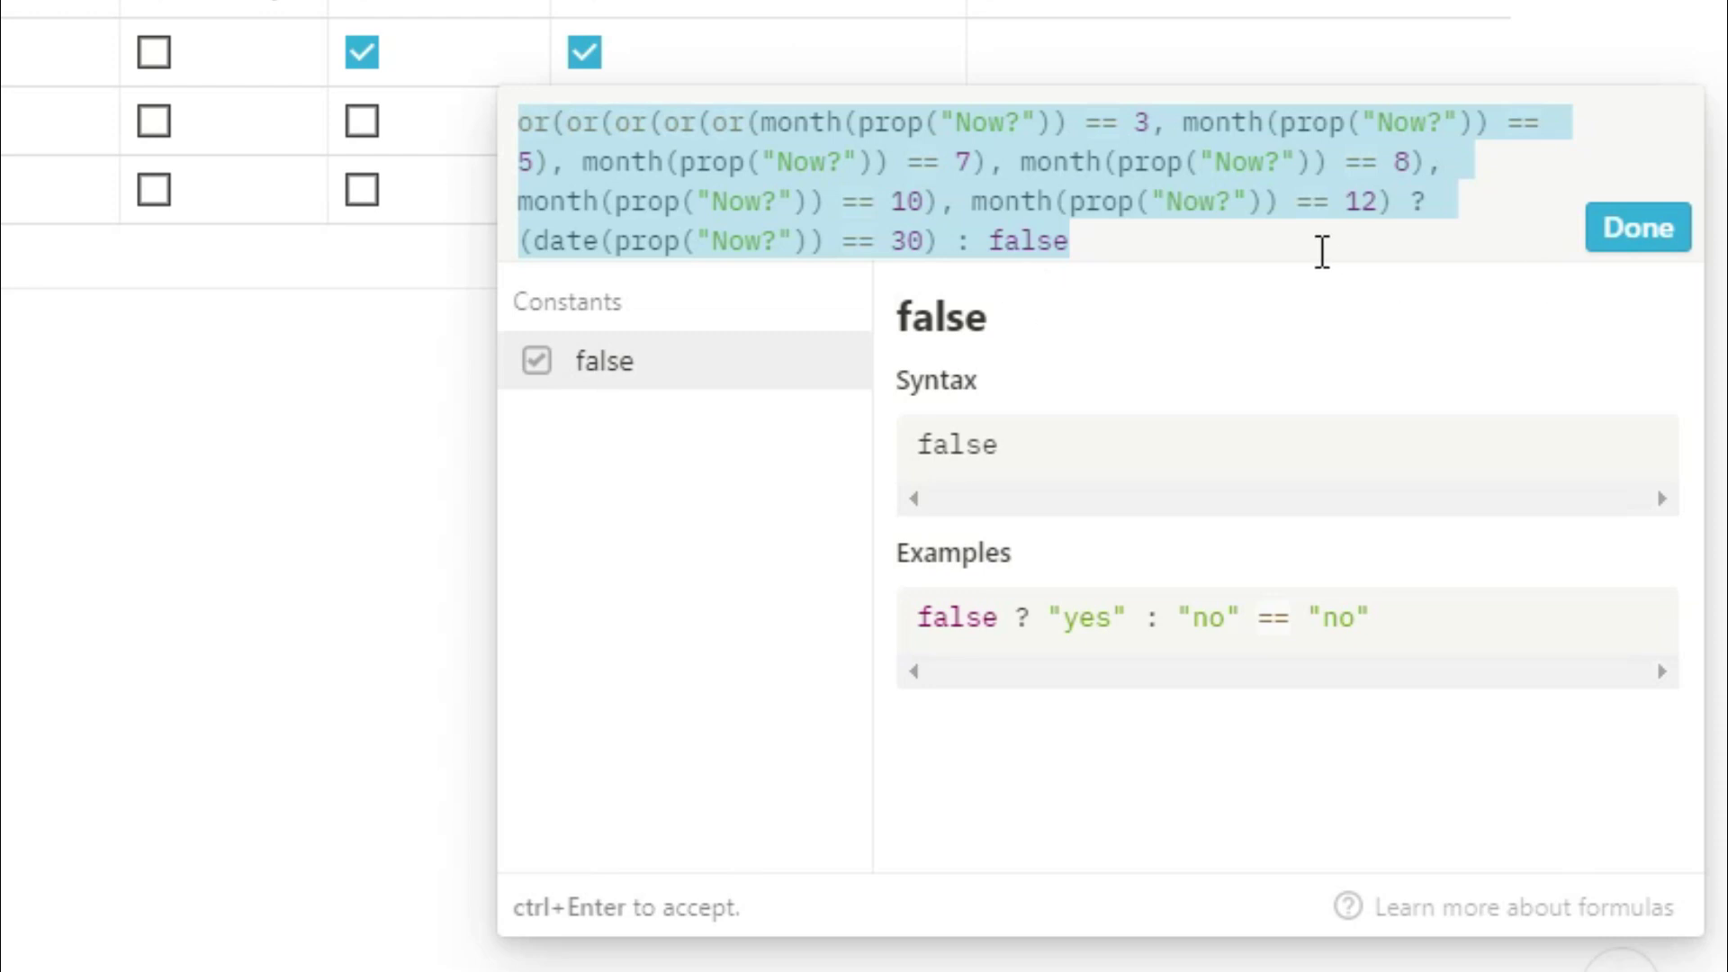
key(BackSpace)
text(year(prop("Now?"))/4)
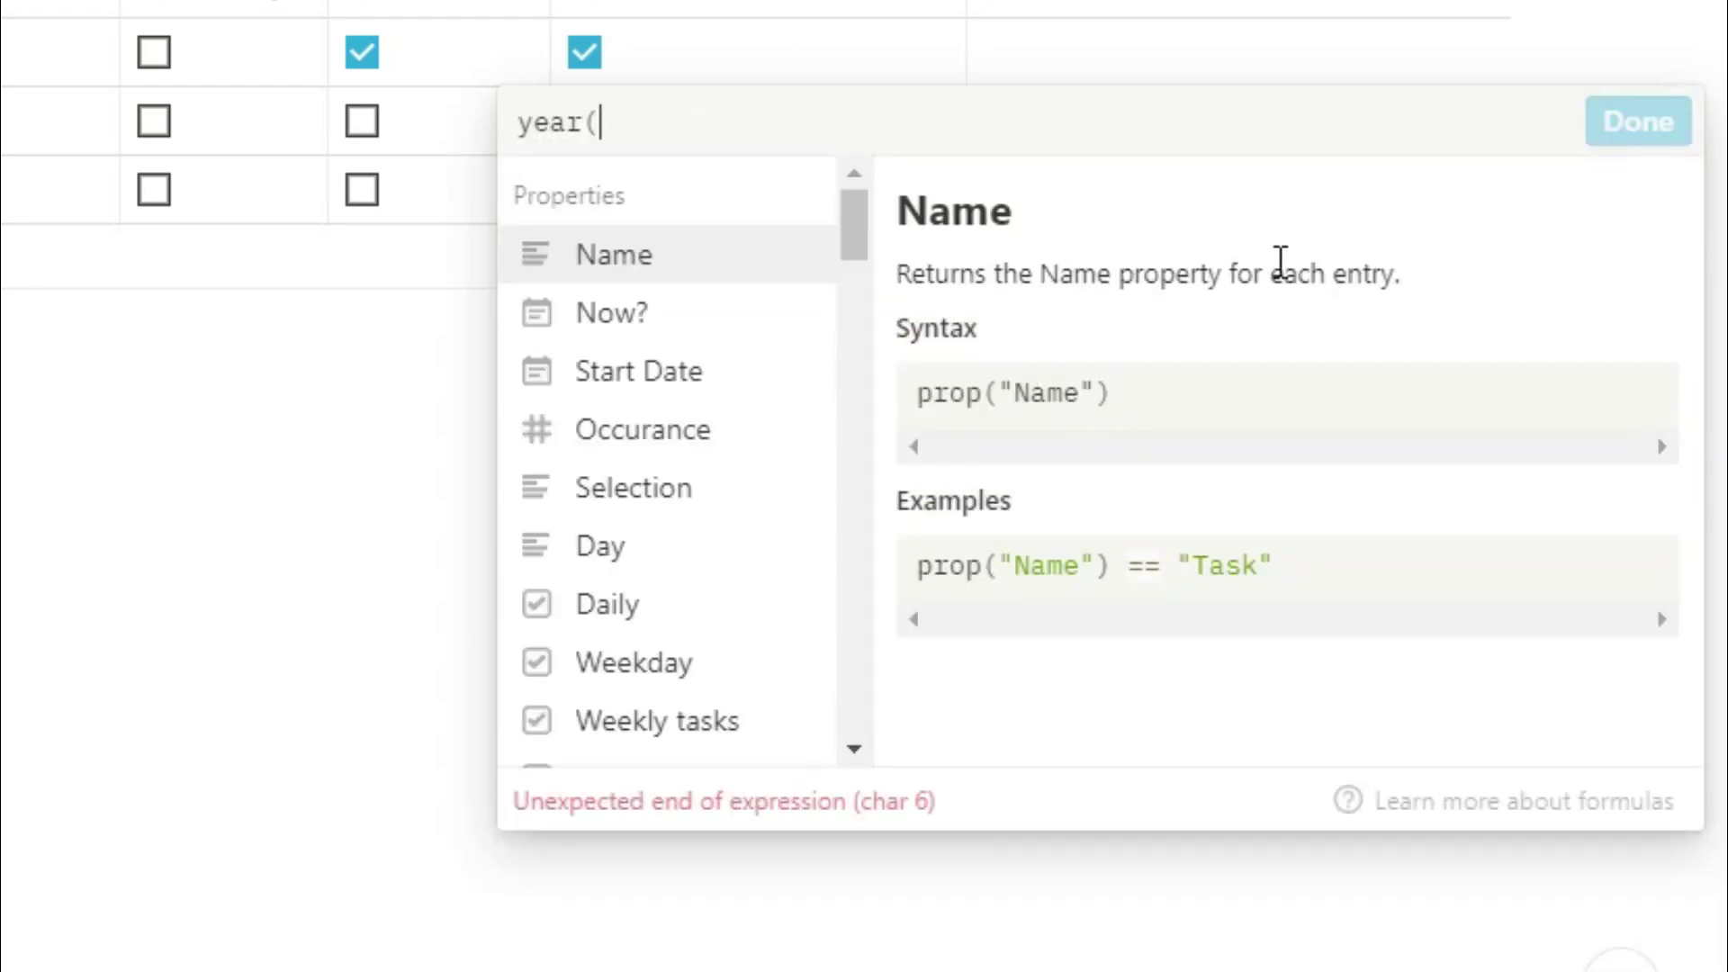
click(668, 319)
text()/4)
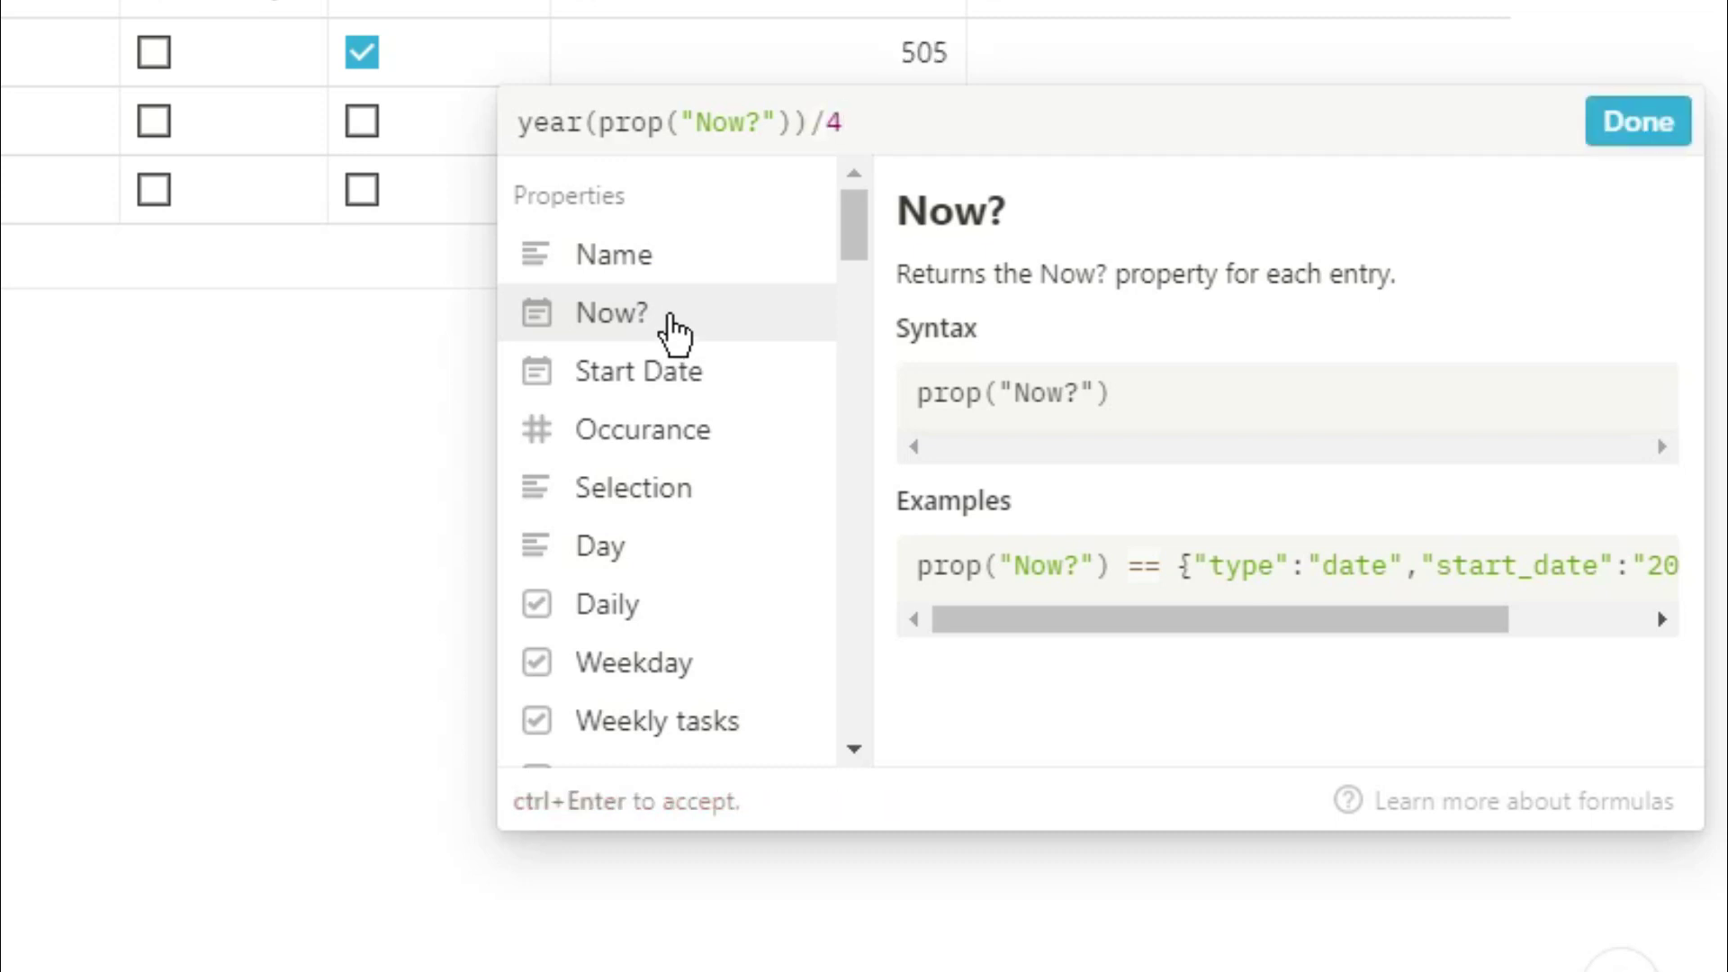
Wrap the Test expression in format(), enclose that in contains() with "." as the second argument, and save the formula
click(521, 122)
text(format()
text())
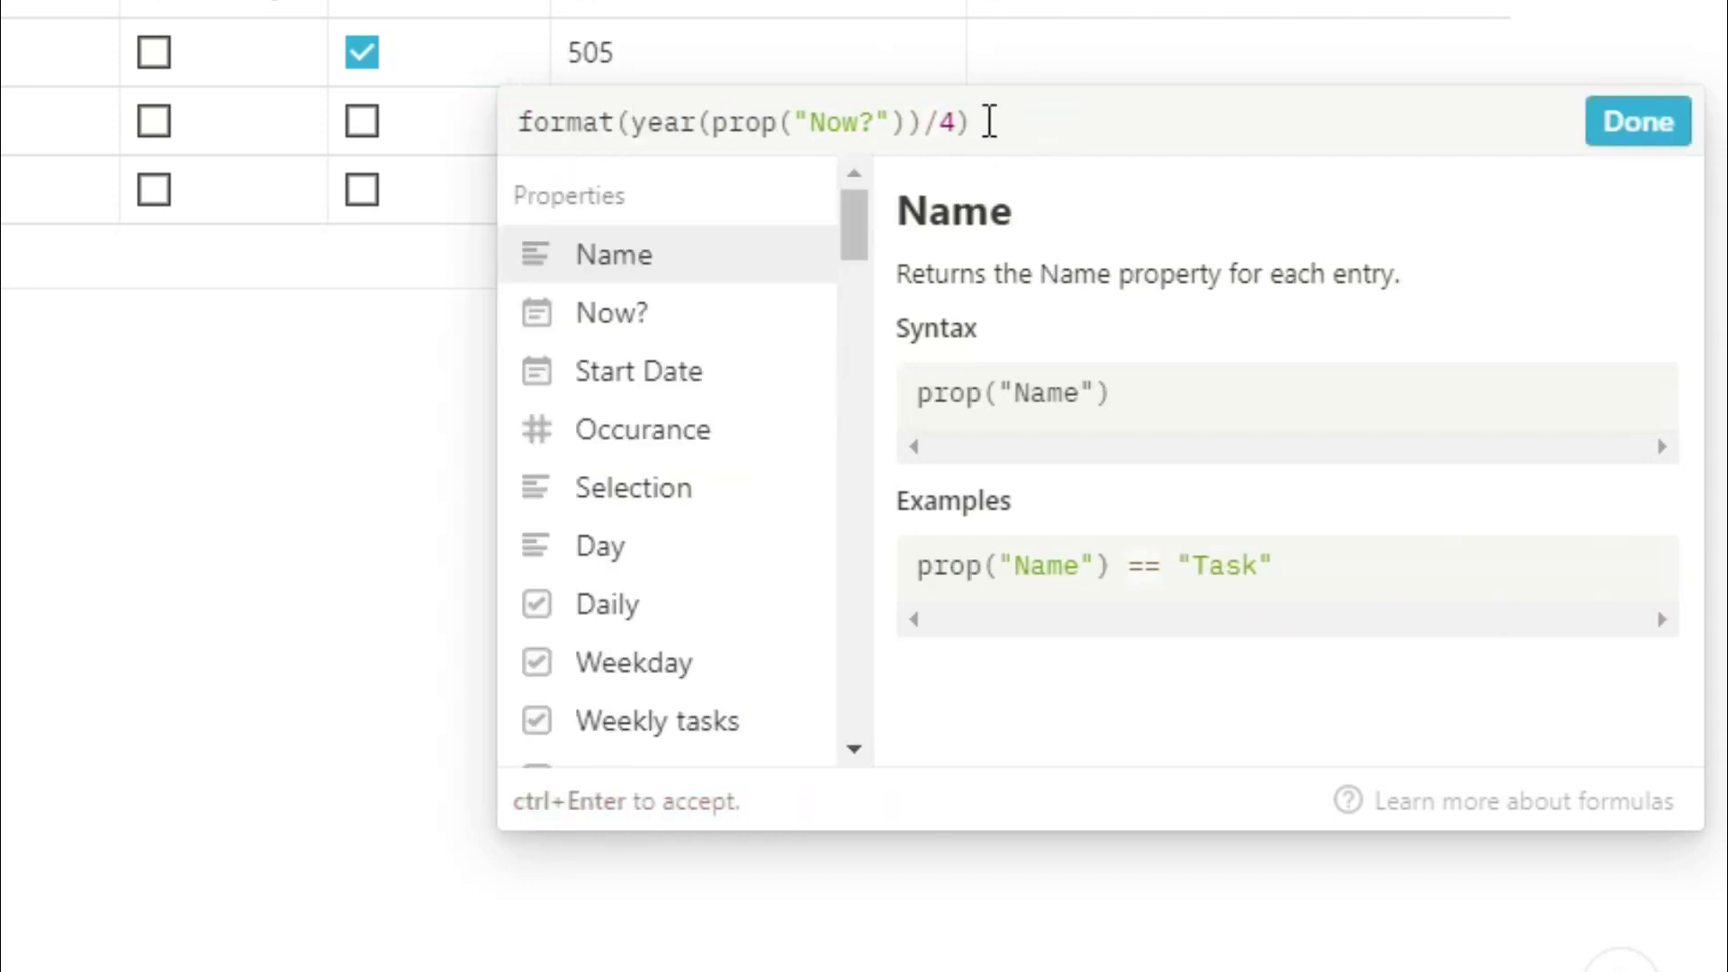
click(522, 122)
text(contains()
click(1204, 122)
text(".")
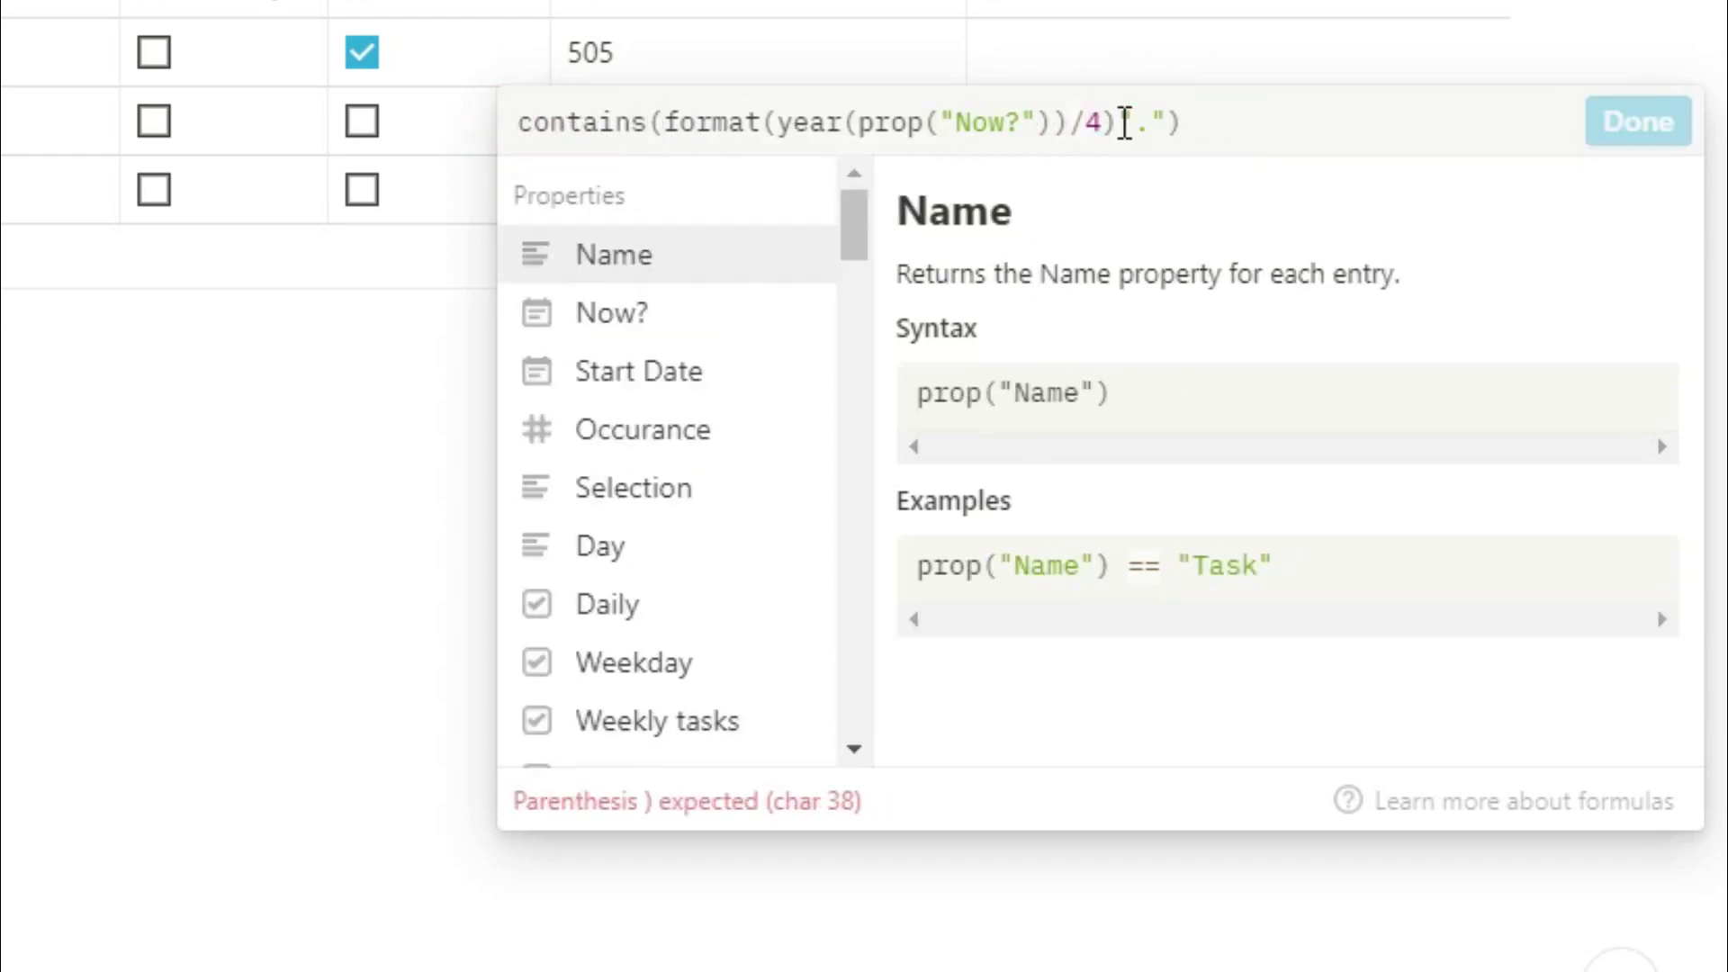
text(,)
click(1643, 124)
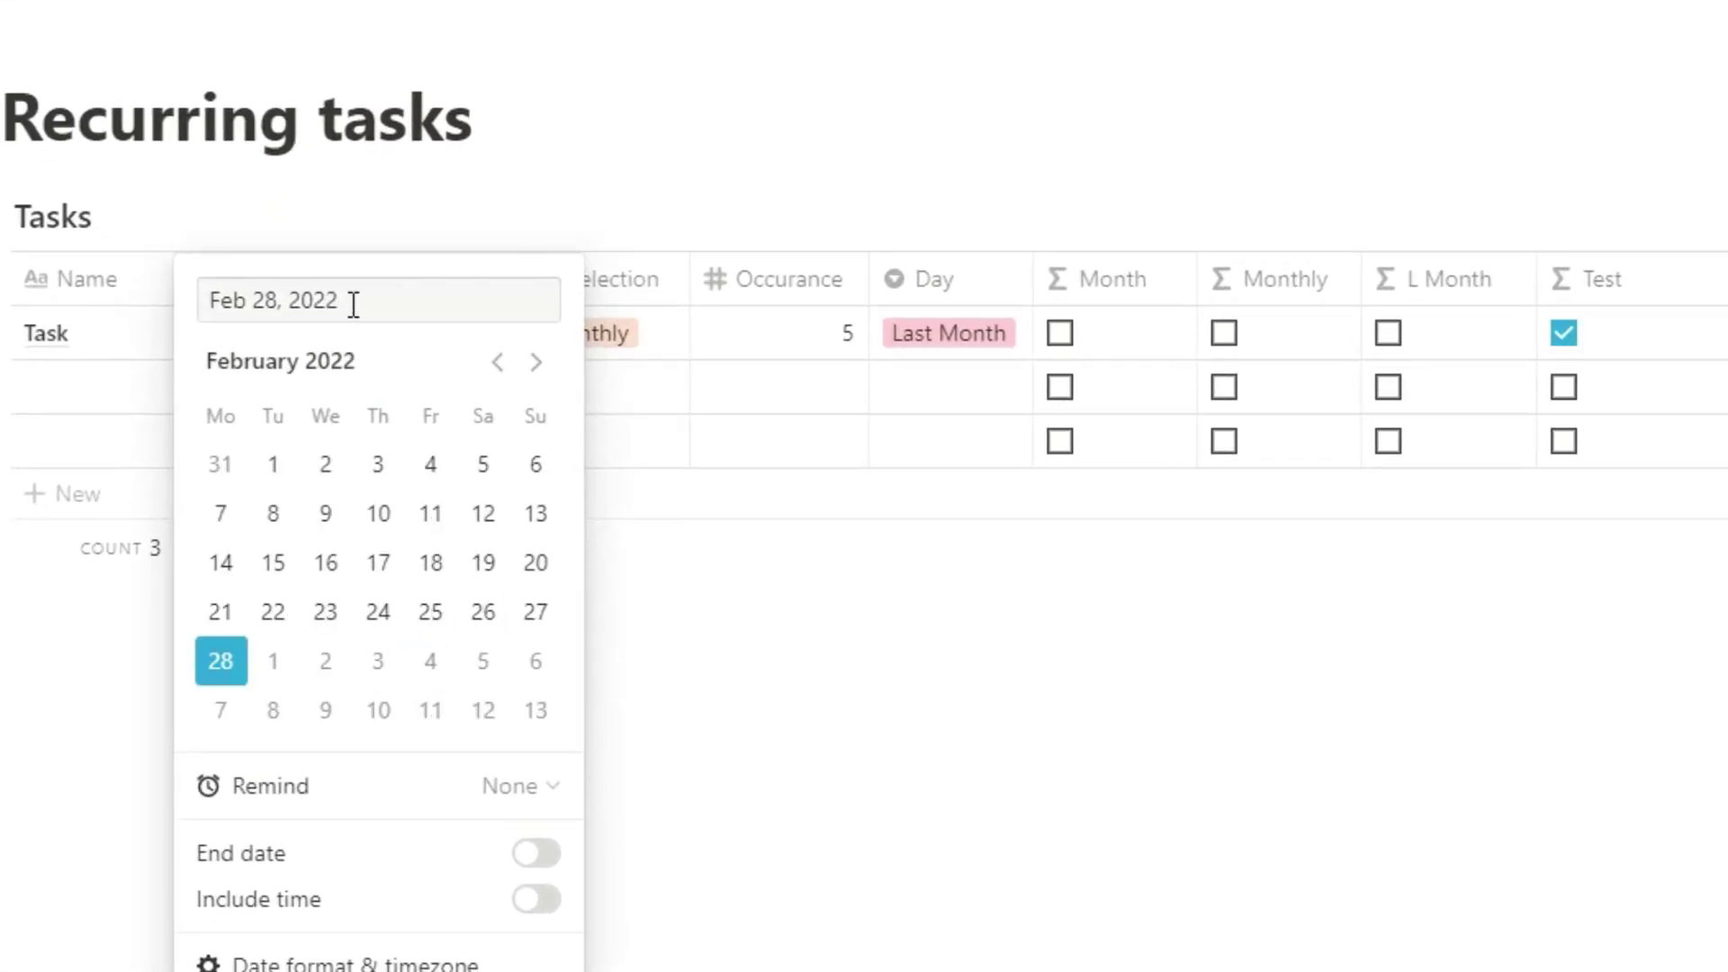
Test the leap-year check by moving the Task row's Now? date from Feb 28, 2023 through 2024 to 2025
key(BackSpace)
text(3)
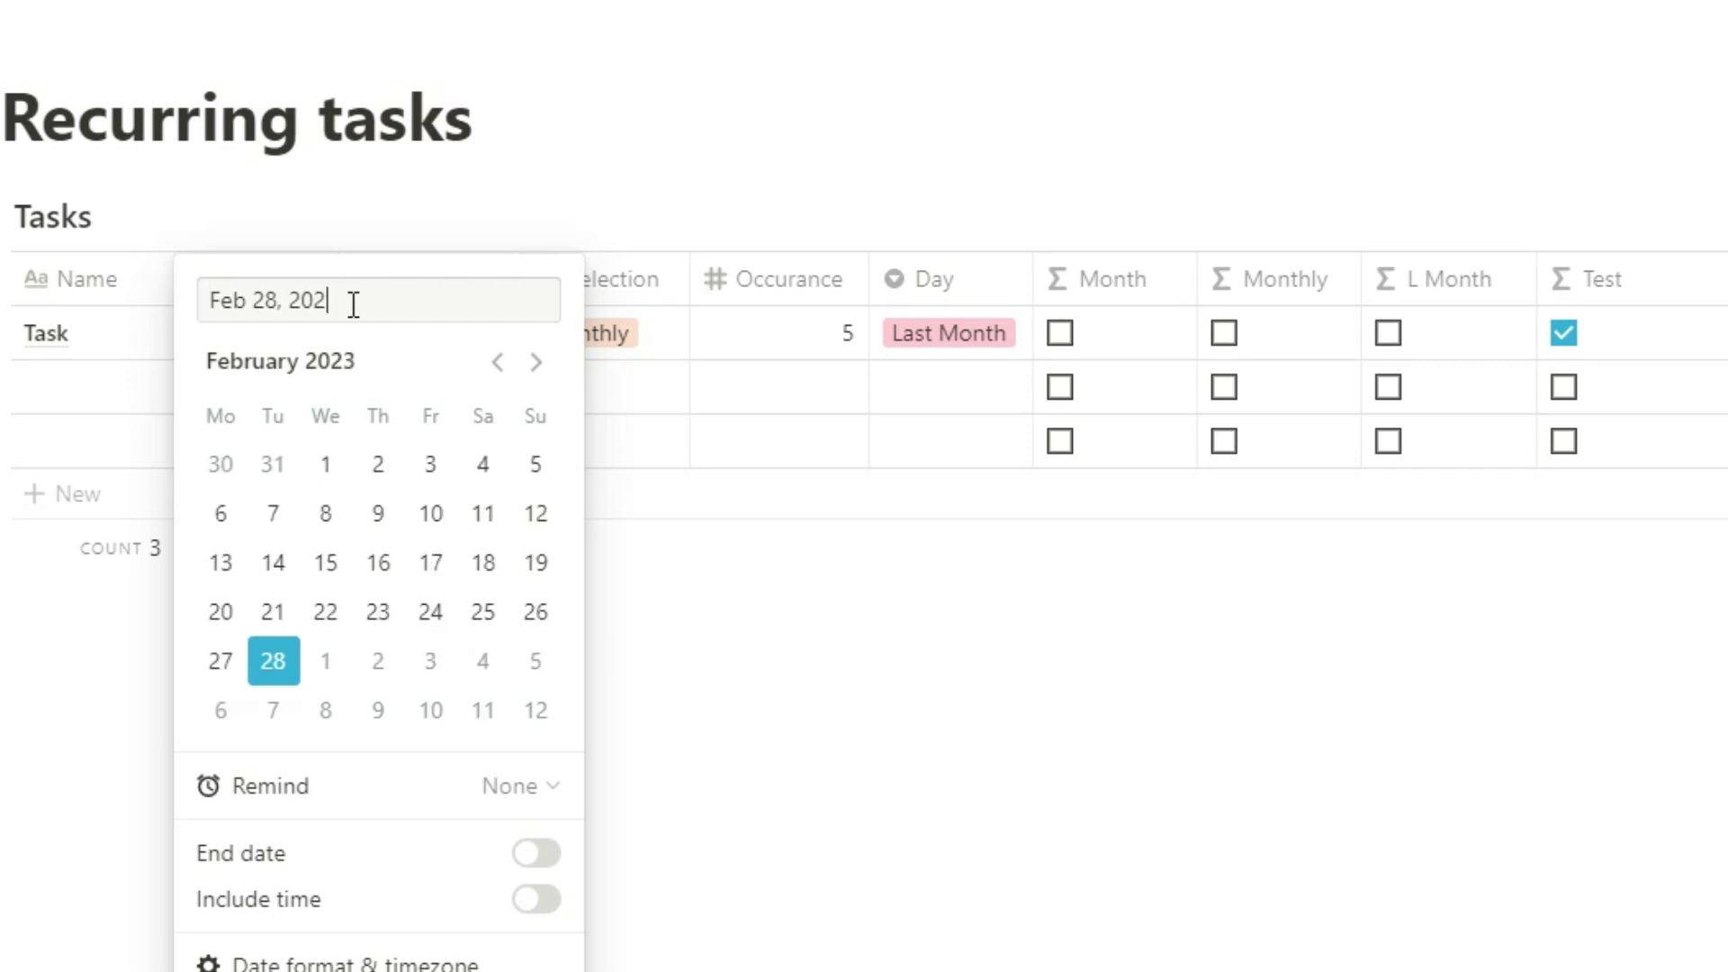
text(4)
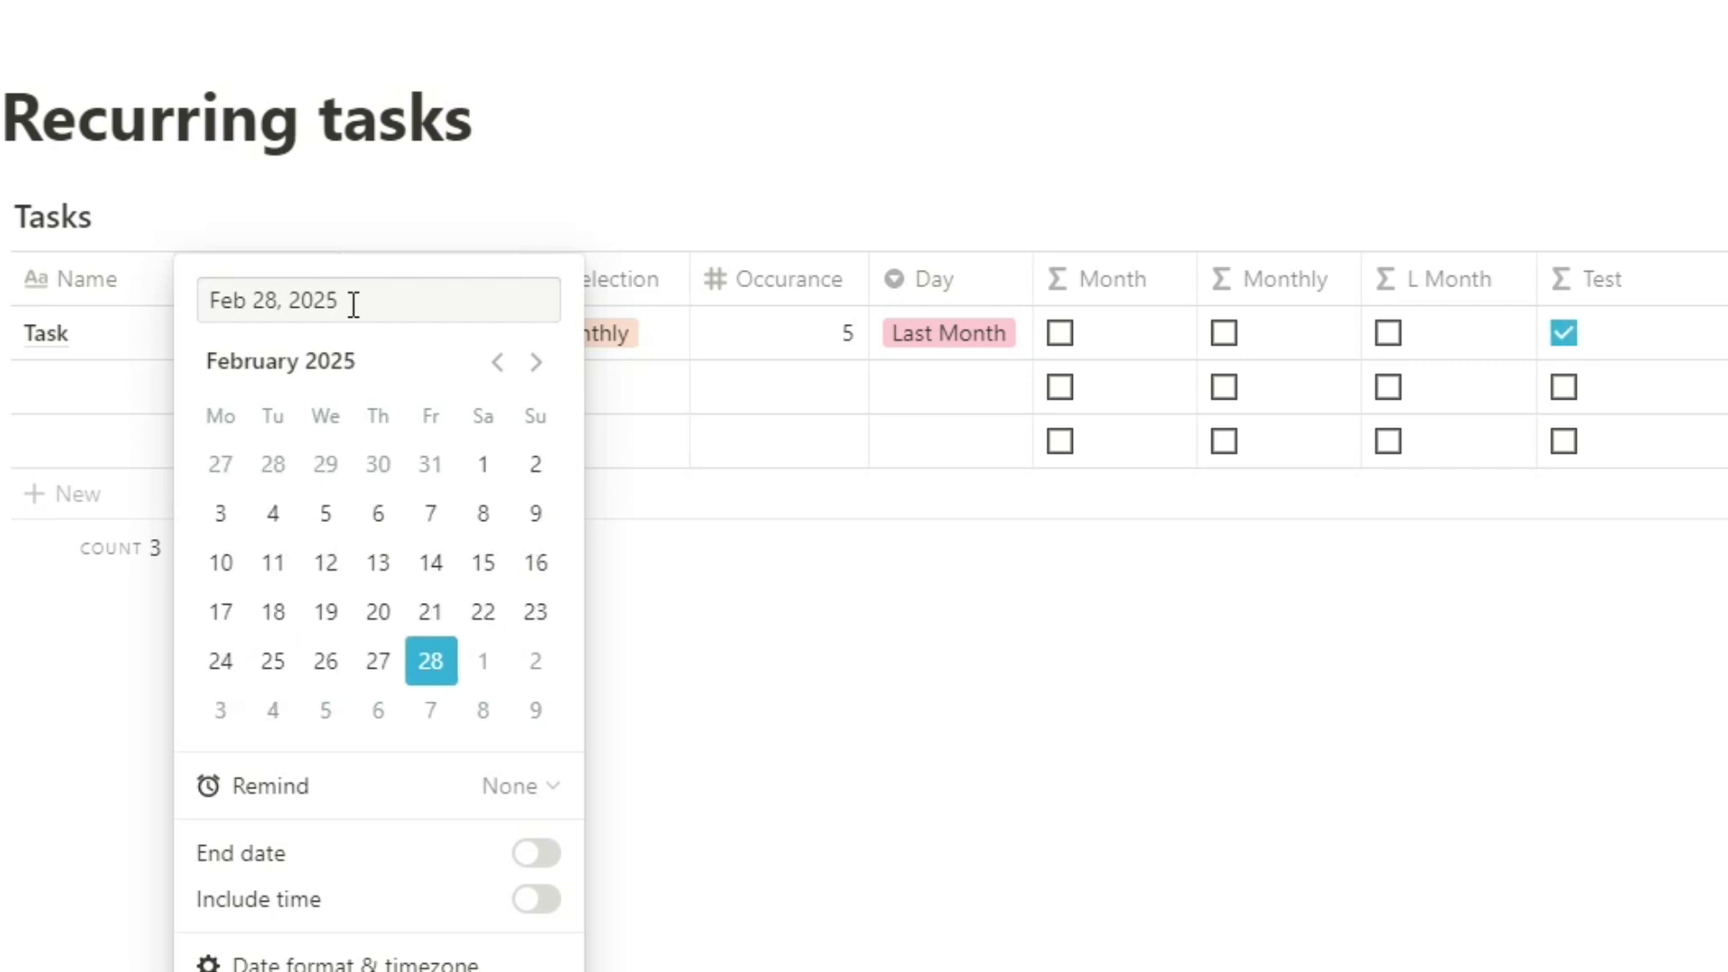
click(1246, 612)
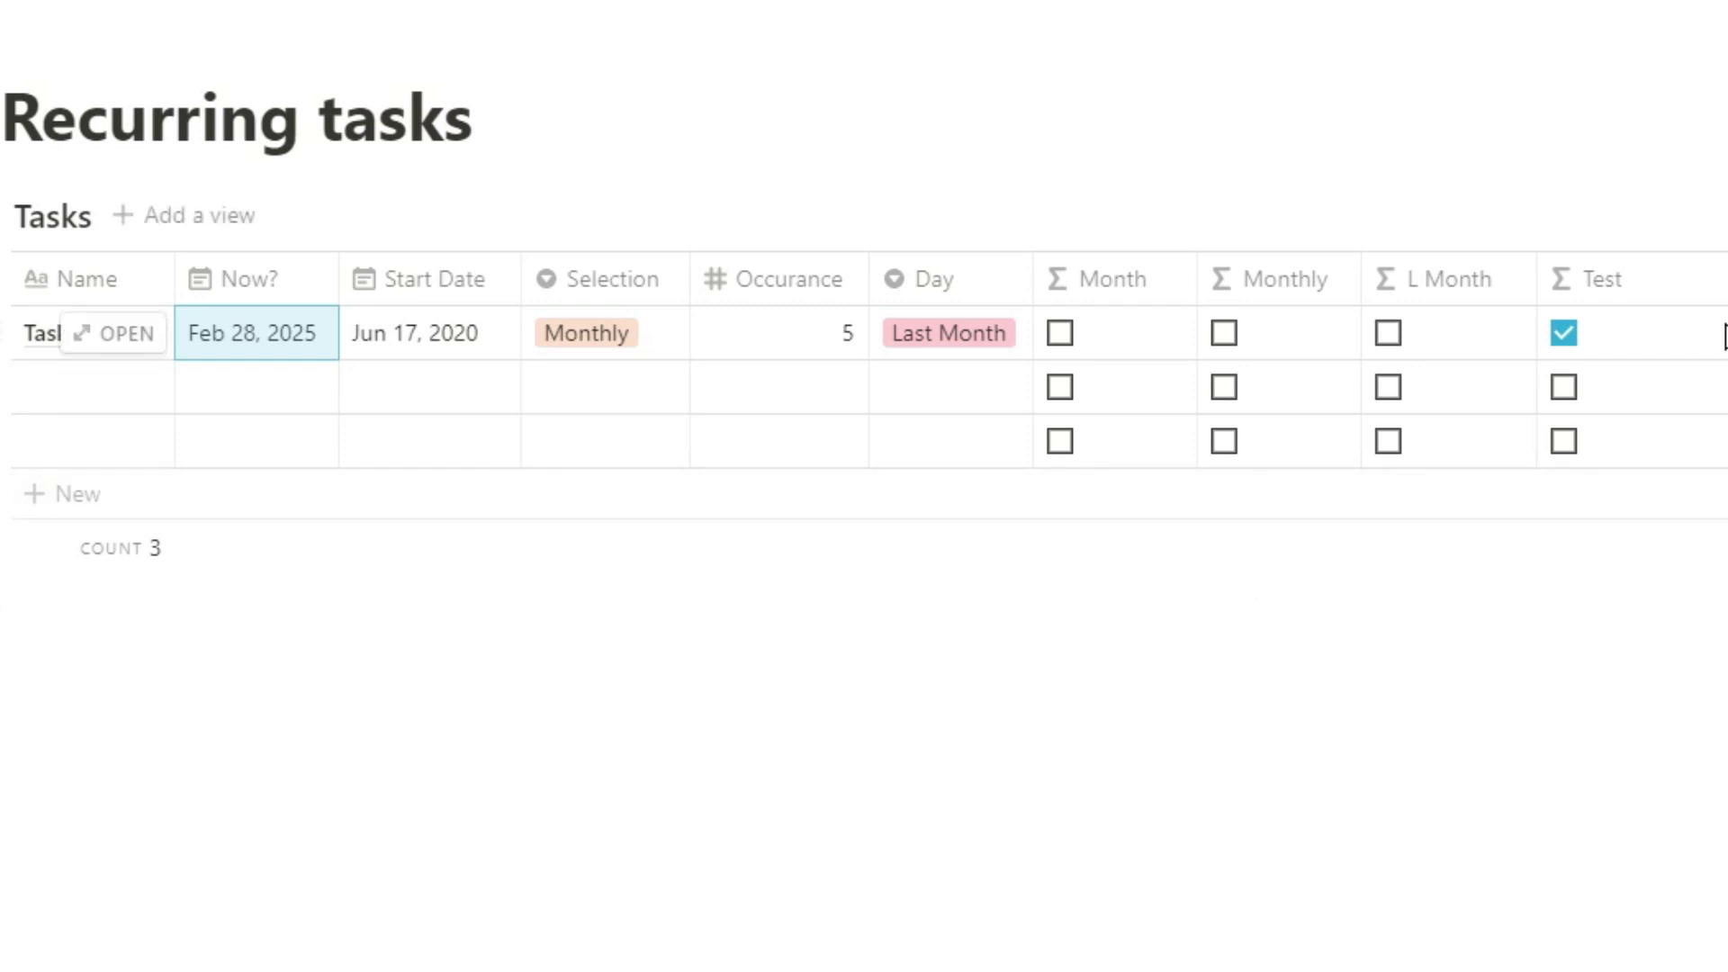
Append ?date(prop("Now?"))==28:date(prop("Now?"))==29 to the Test formula
click(1642, 347)
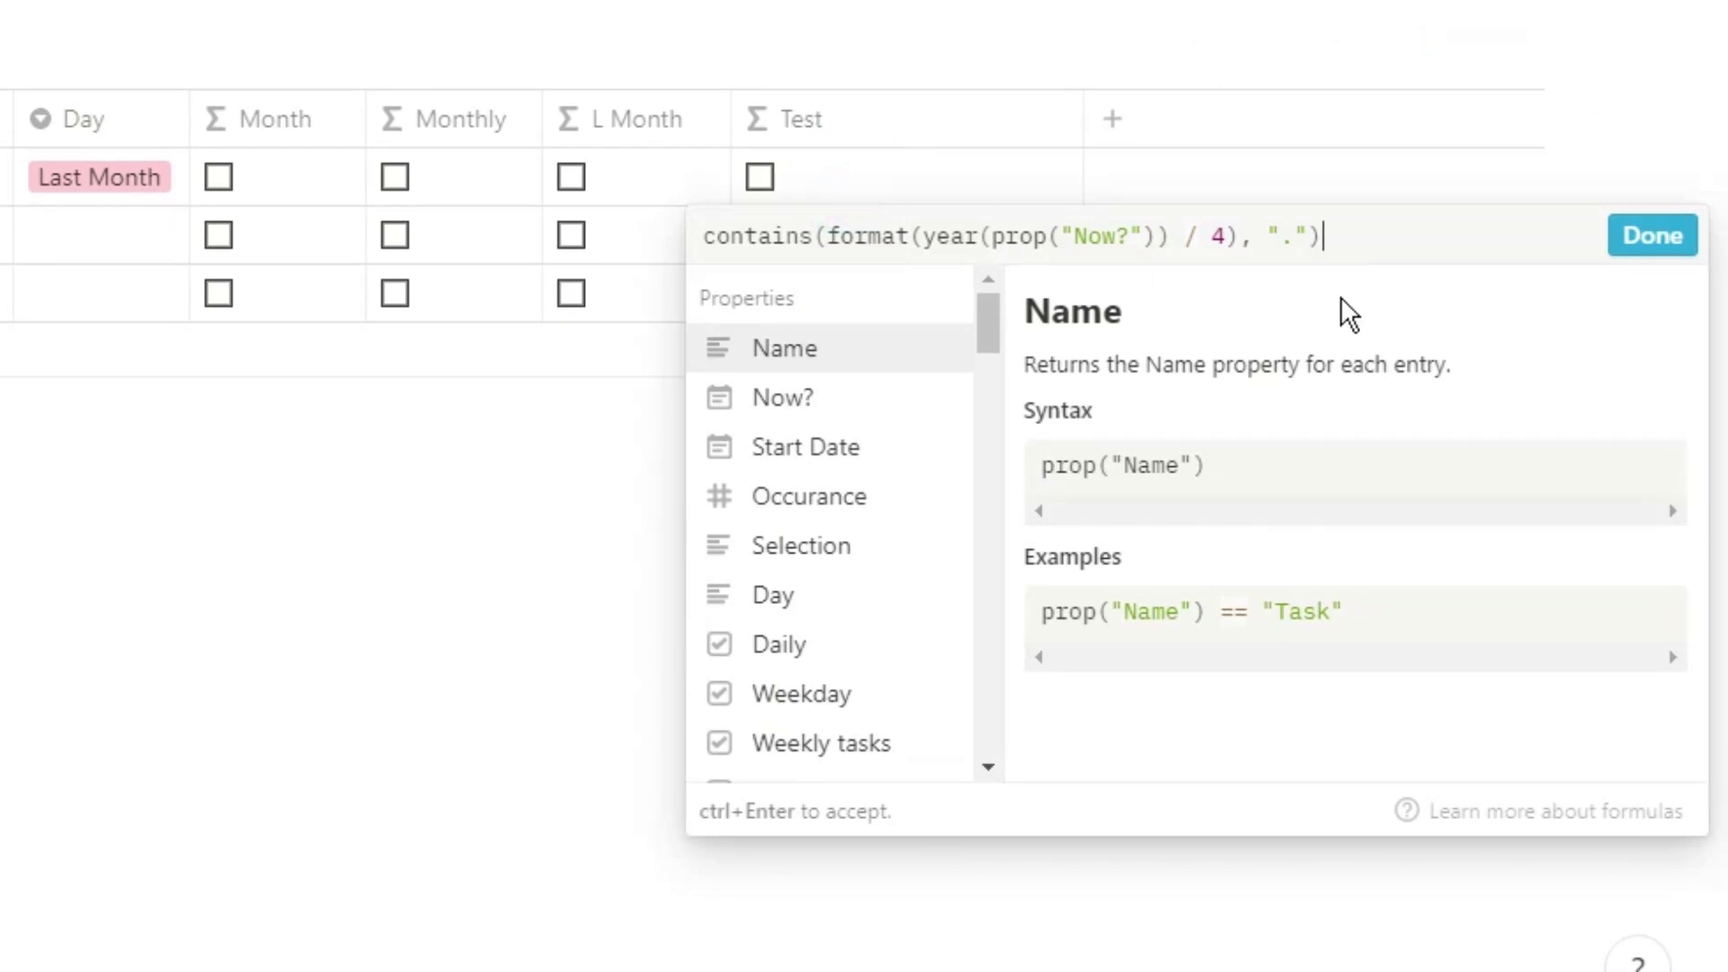
text(?date()
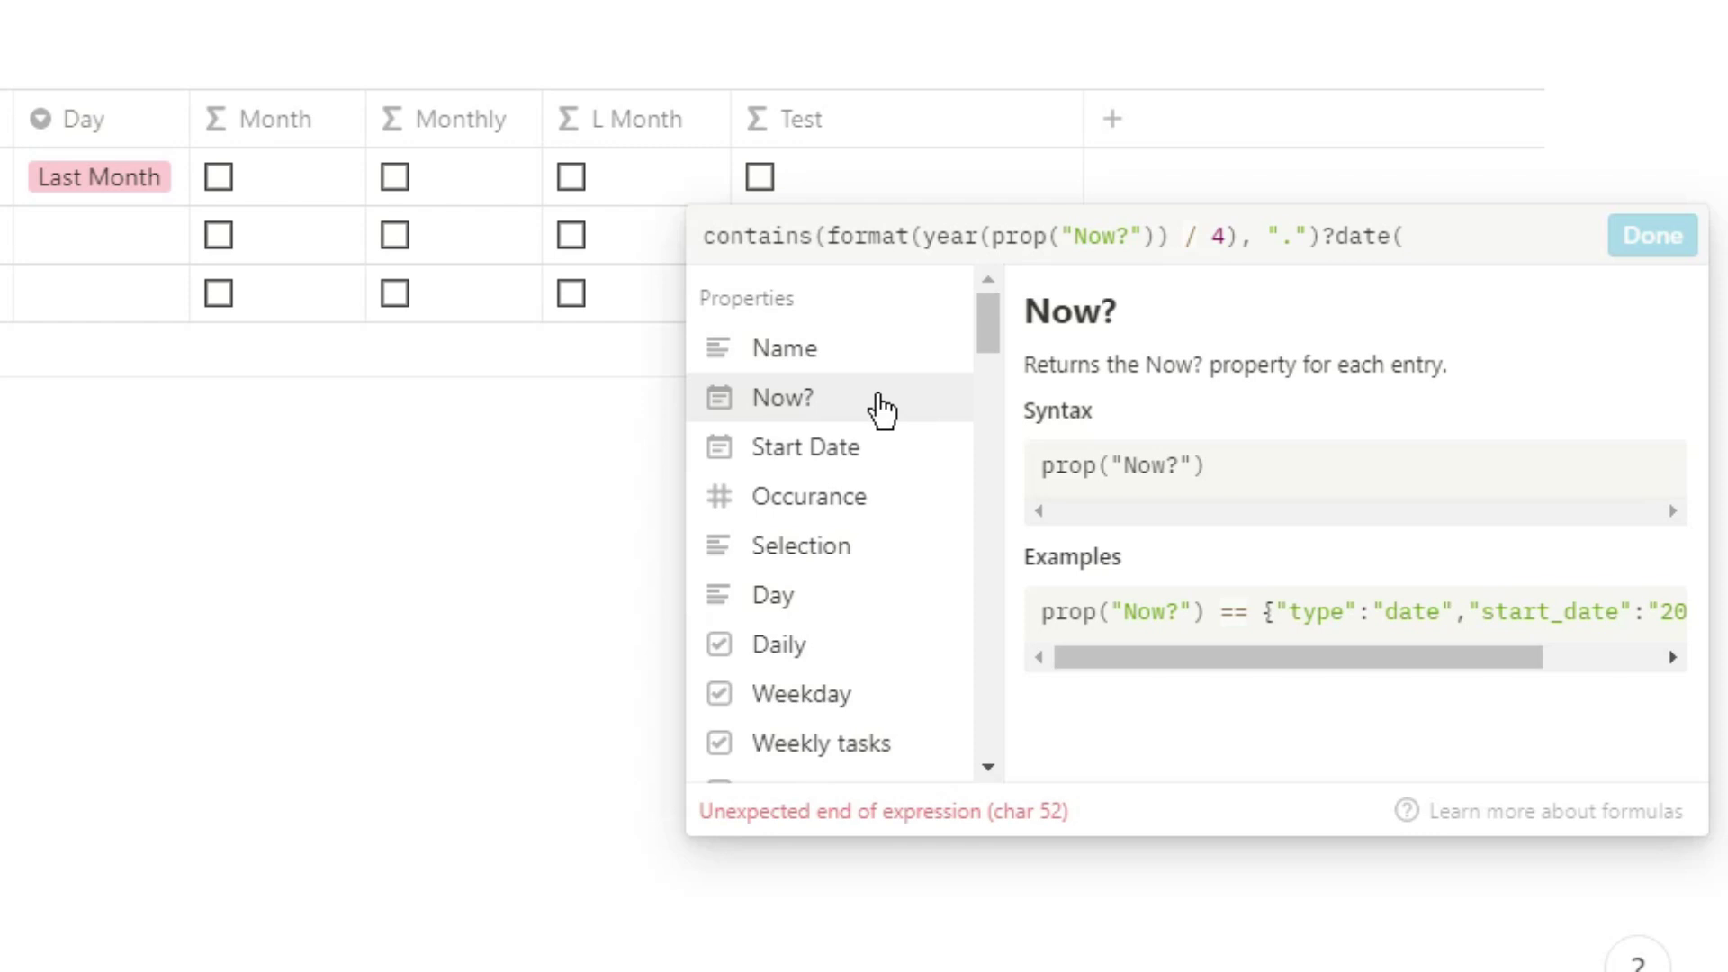
click(846, 408)
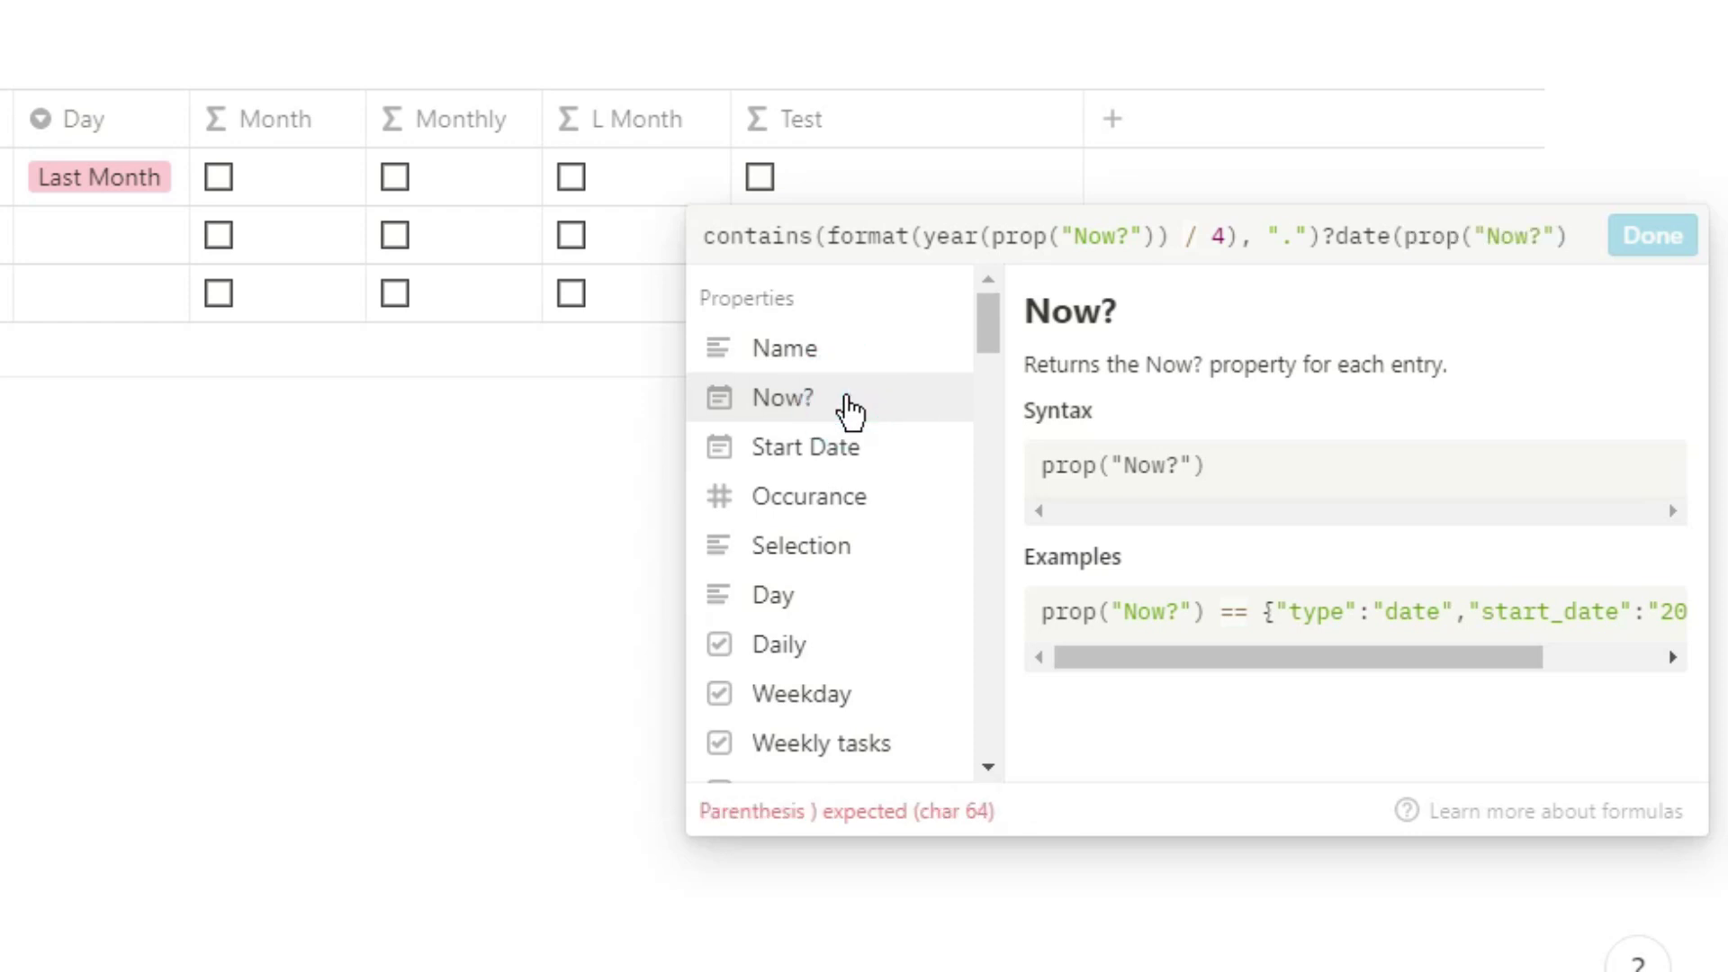
text()==28:date()
click(847, 420)
text()==)
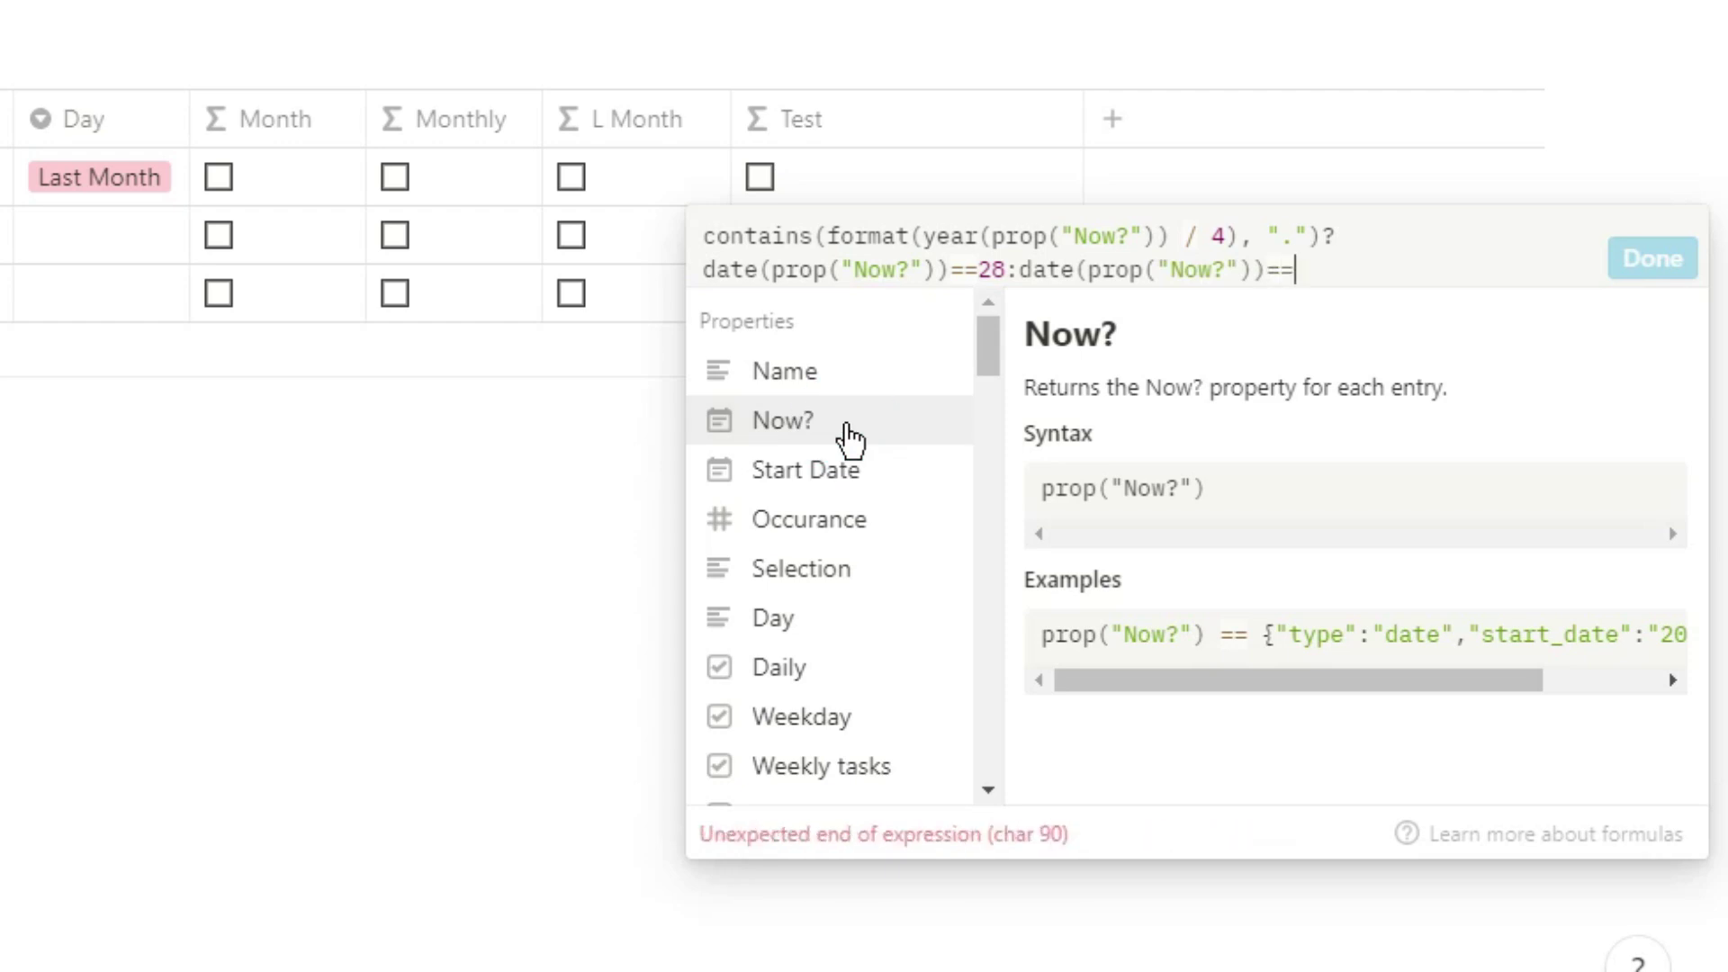
text(29)
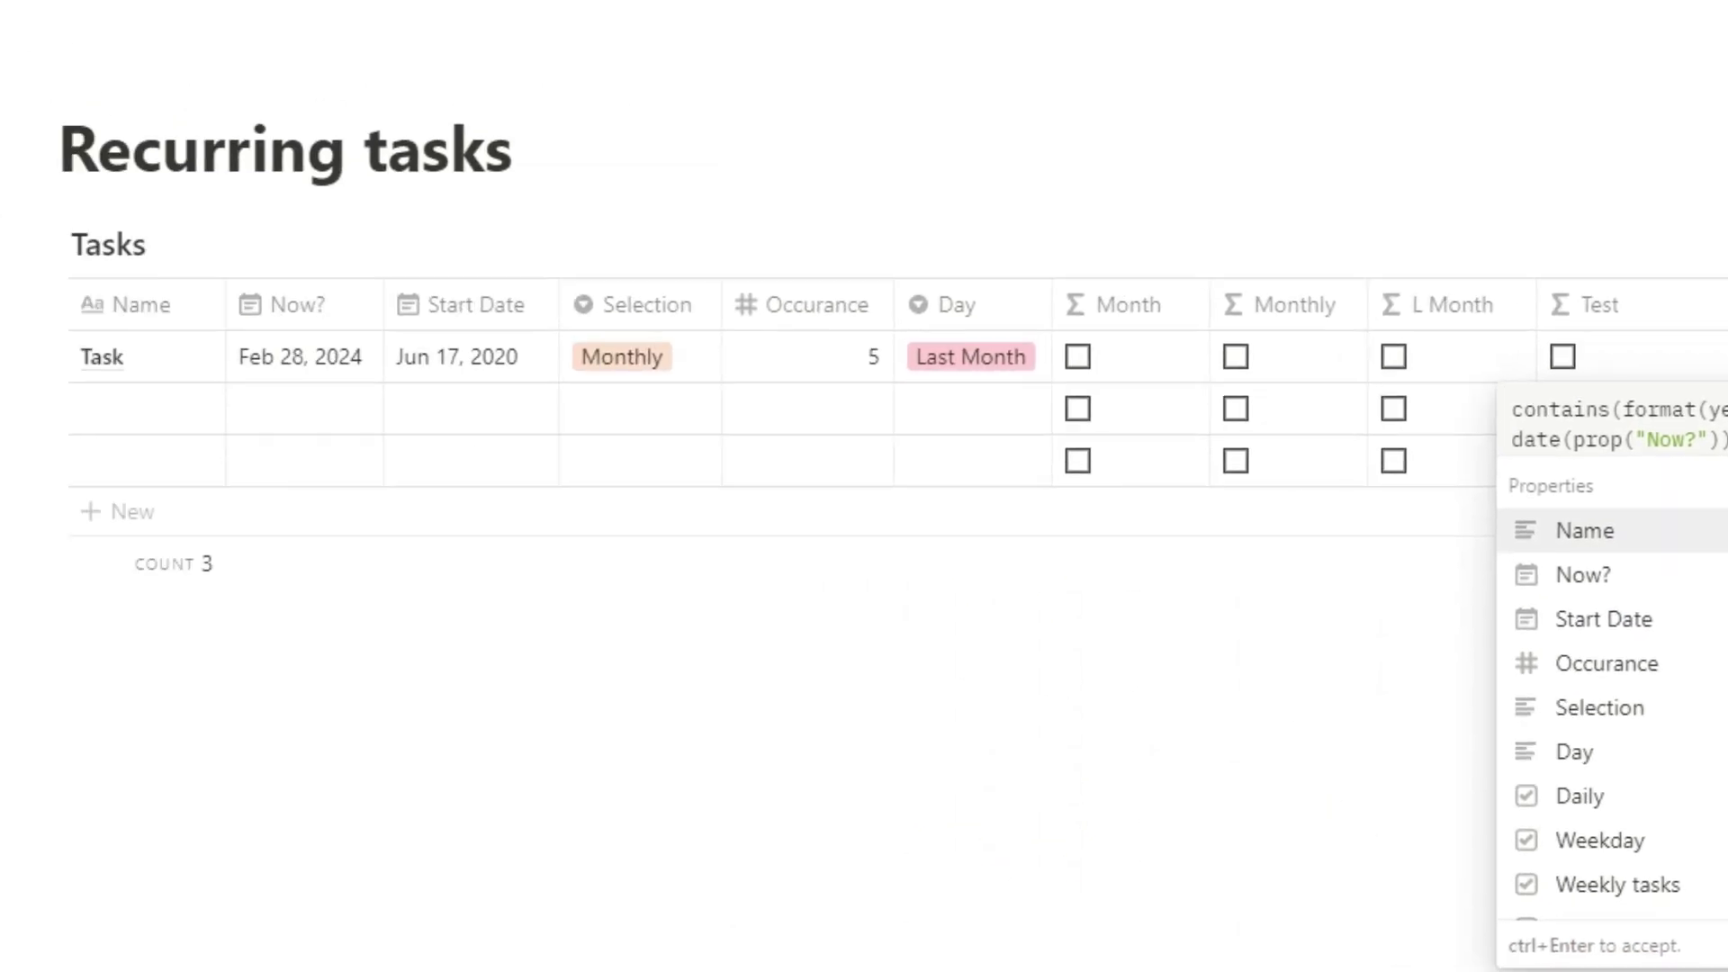
Save the Test formula and check it by setting the Task row's Now? date to Feb 29, 2024
key(ctrl+Return)
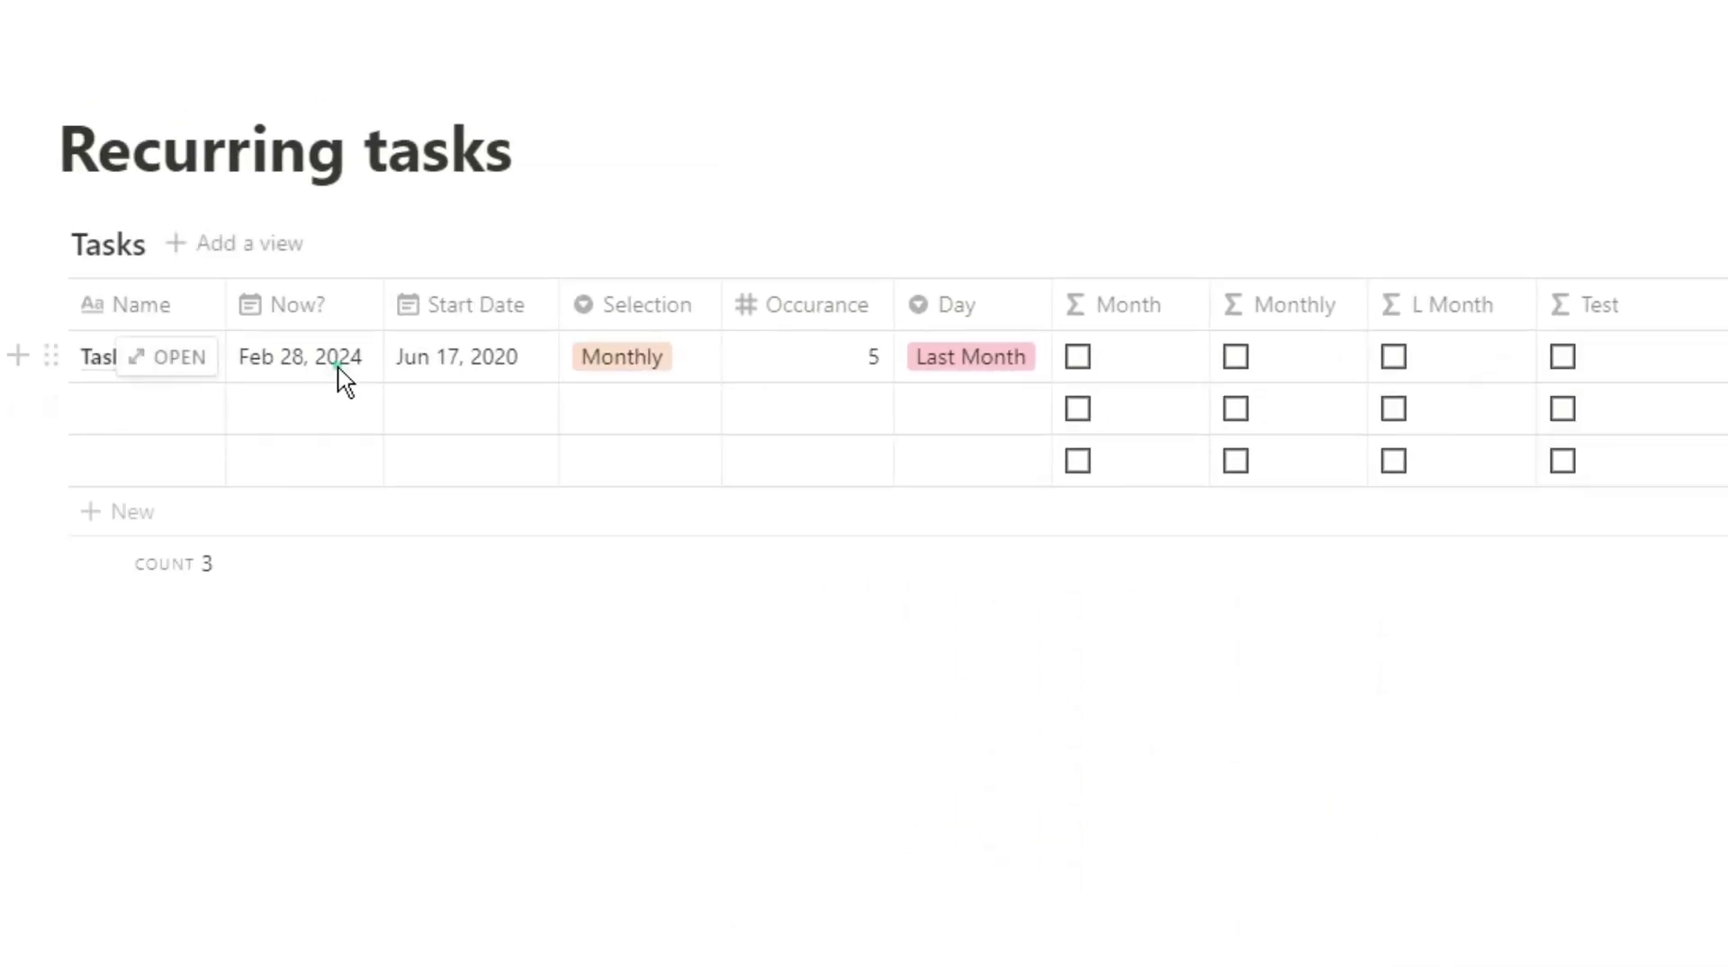
click(339, 378)
click(421, 669)
click(551, 387)
click(563, 389)
Test the leap-year formula for a common year by changing the Task row's Now? date to Feb 28, 2023
click(448, 326)
key(BackSpace)
text(3)
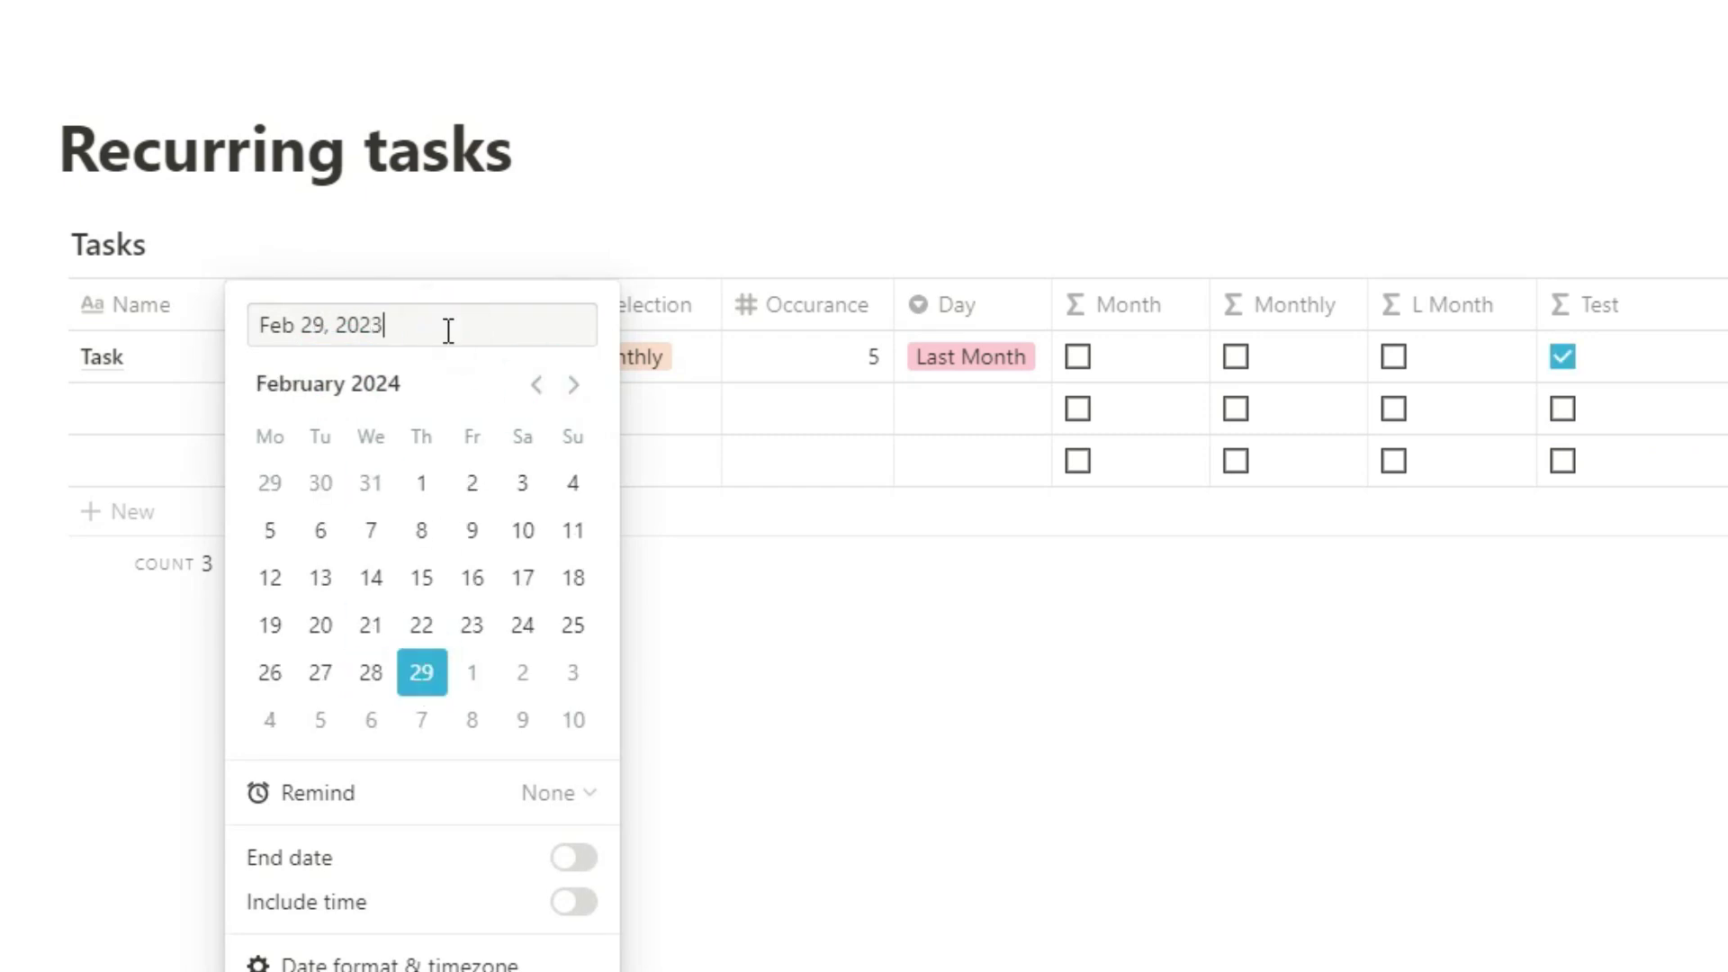
click(325, 325)
key(BackSpace)
text(8)
Check the Test formula with Now? on Feb 28 of 2022 and 2021, ending on Feb 29, 2020
click(393, 326)
key(BackSpace)
text(2)
key(BackSpace)
text(1)
key(BackSpace)
text(0)
click(522, 673)
key(Escape)
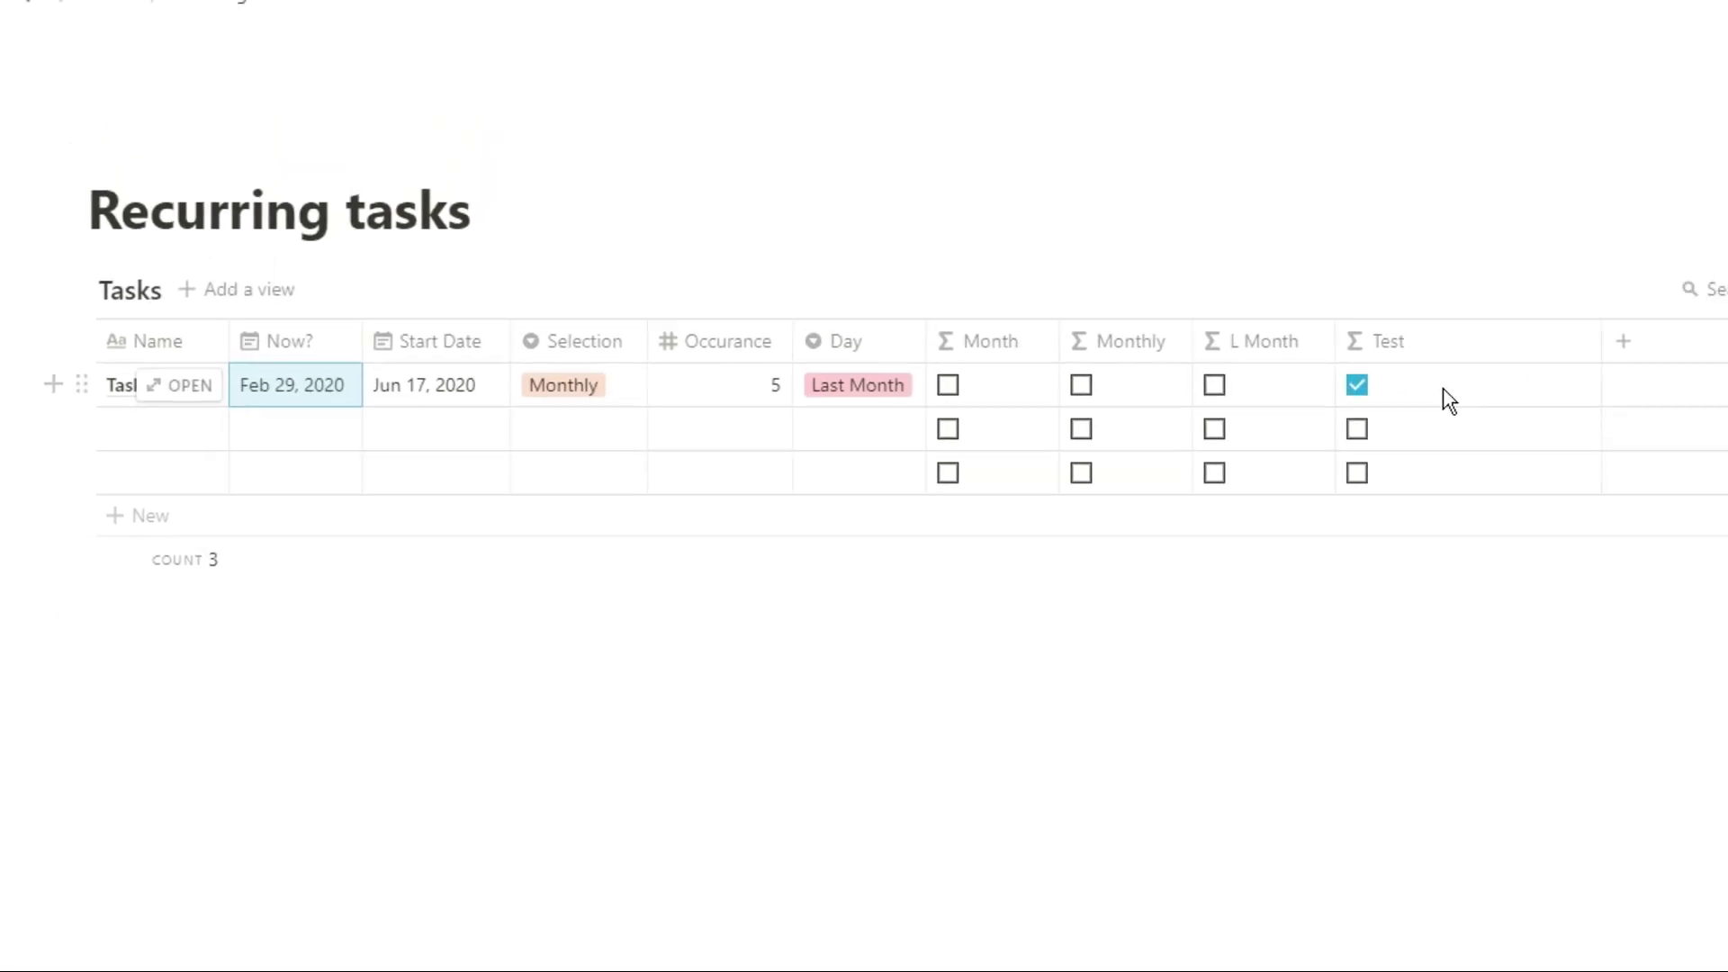
Copy the whole Test formula and paste it into the L Month formula just before the inner false
click(1652, 369)
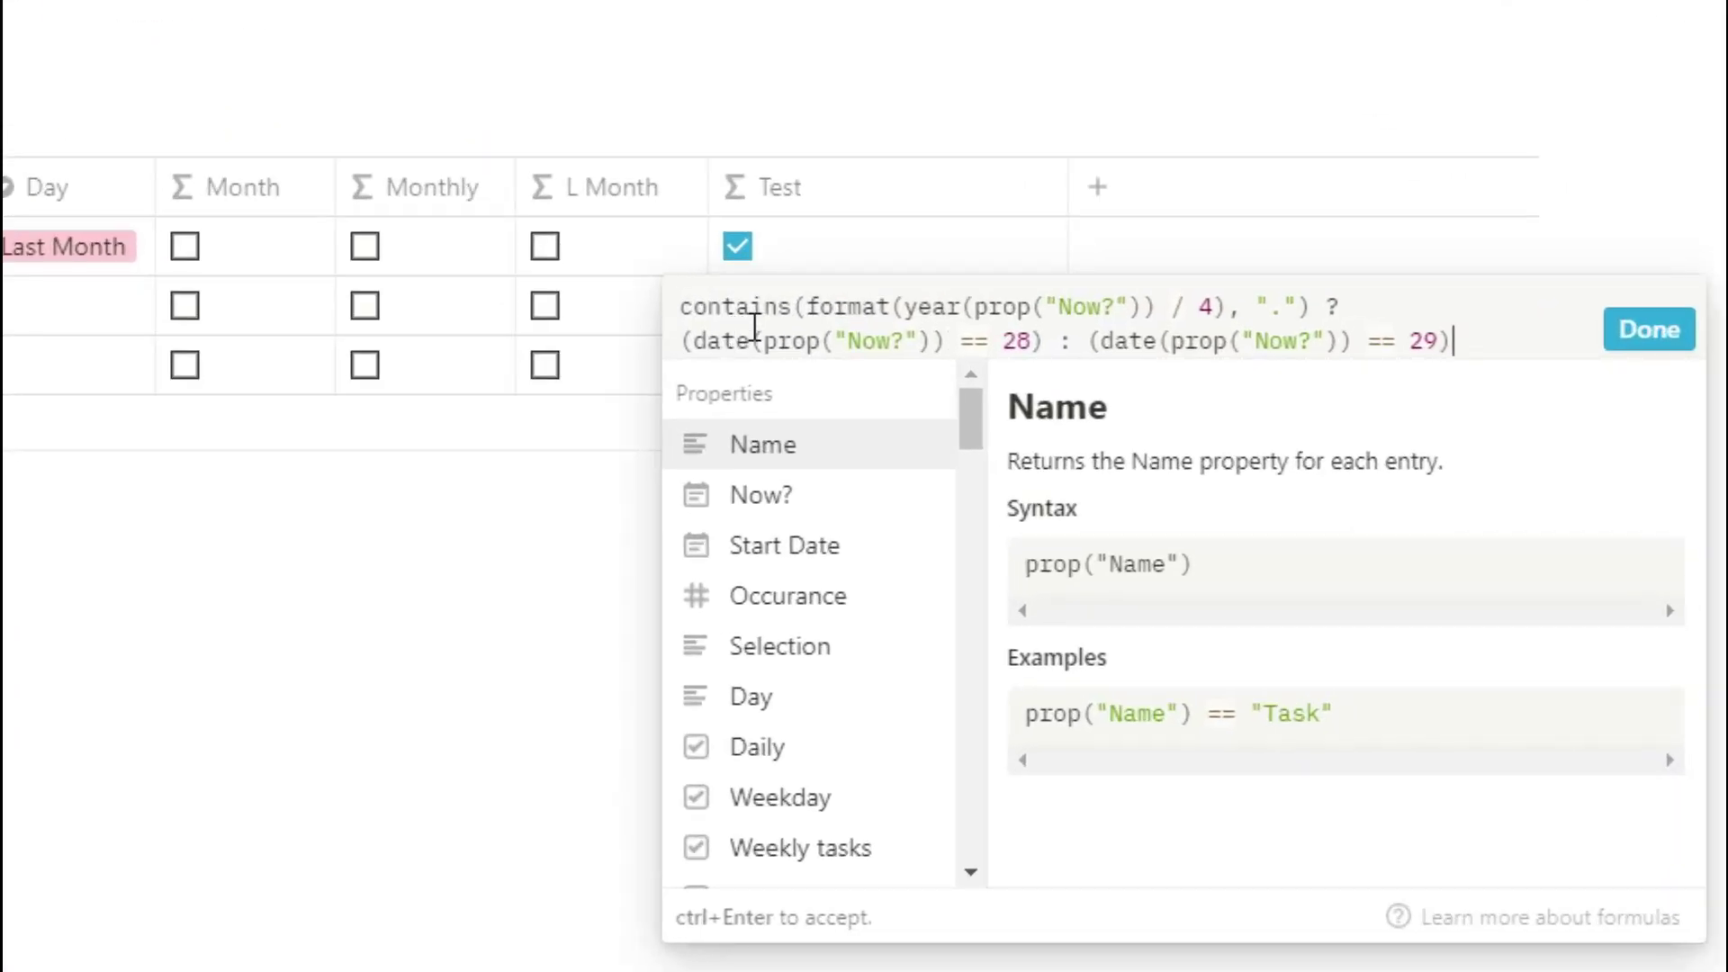
triple_click(790, 330)
key(ctrl+c)
click(621, 246)
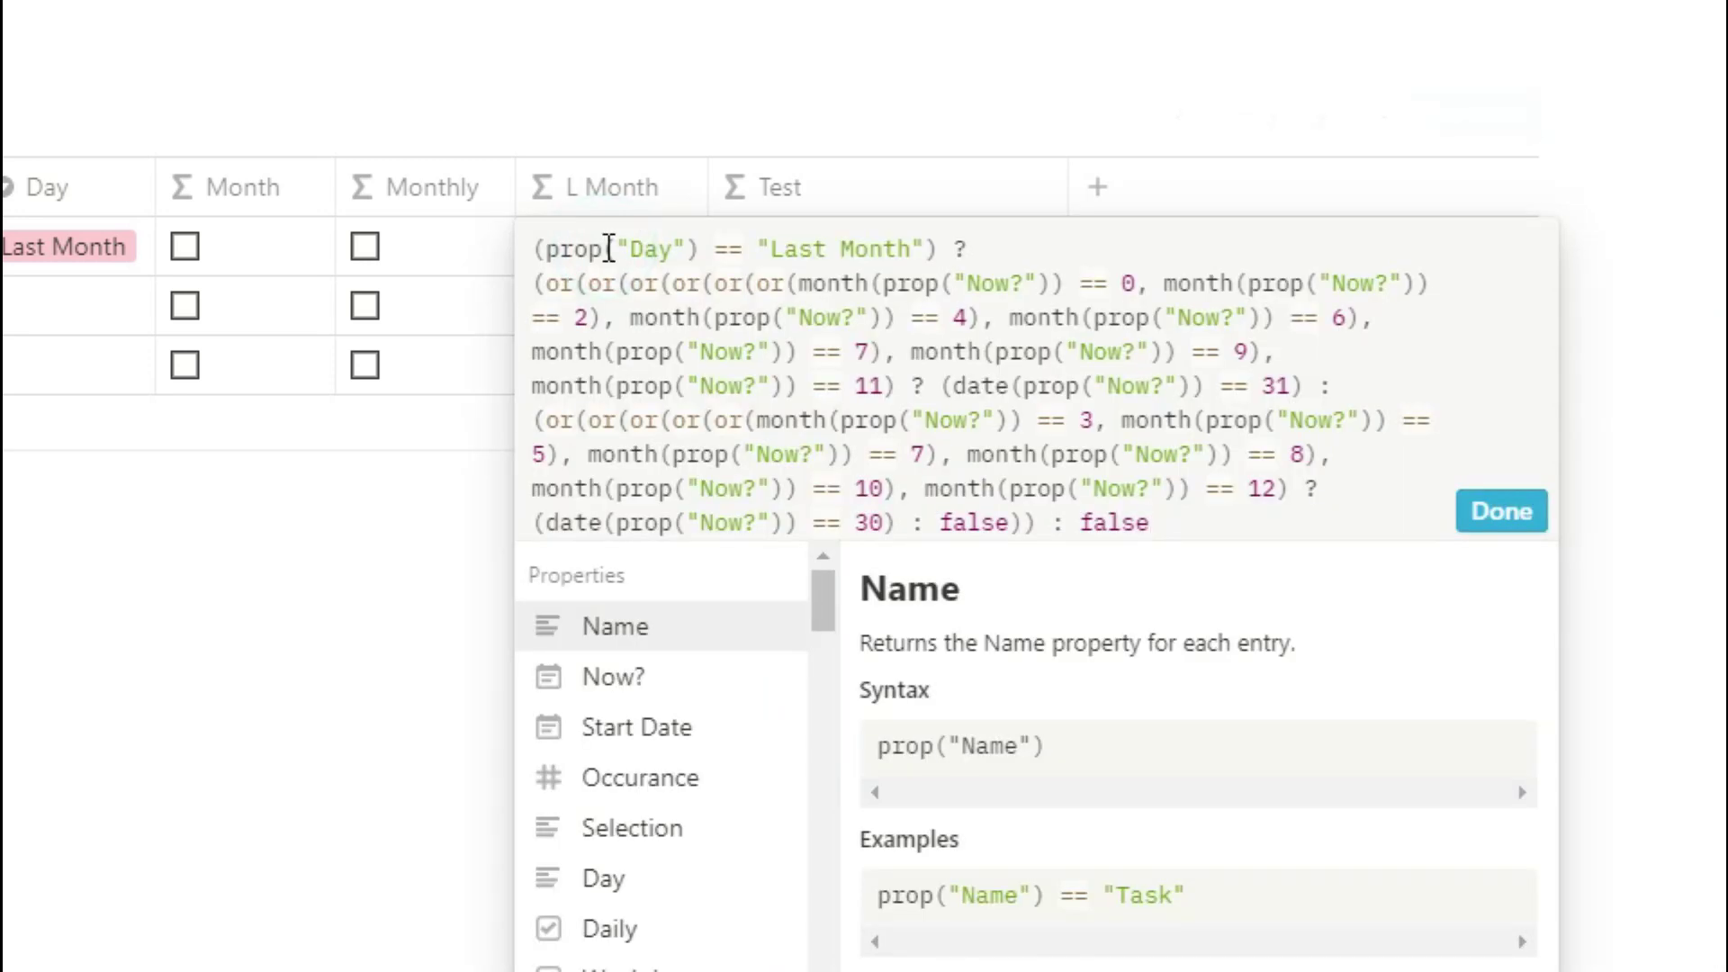
click(939, 523)
key(ctrl+v)
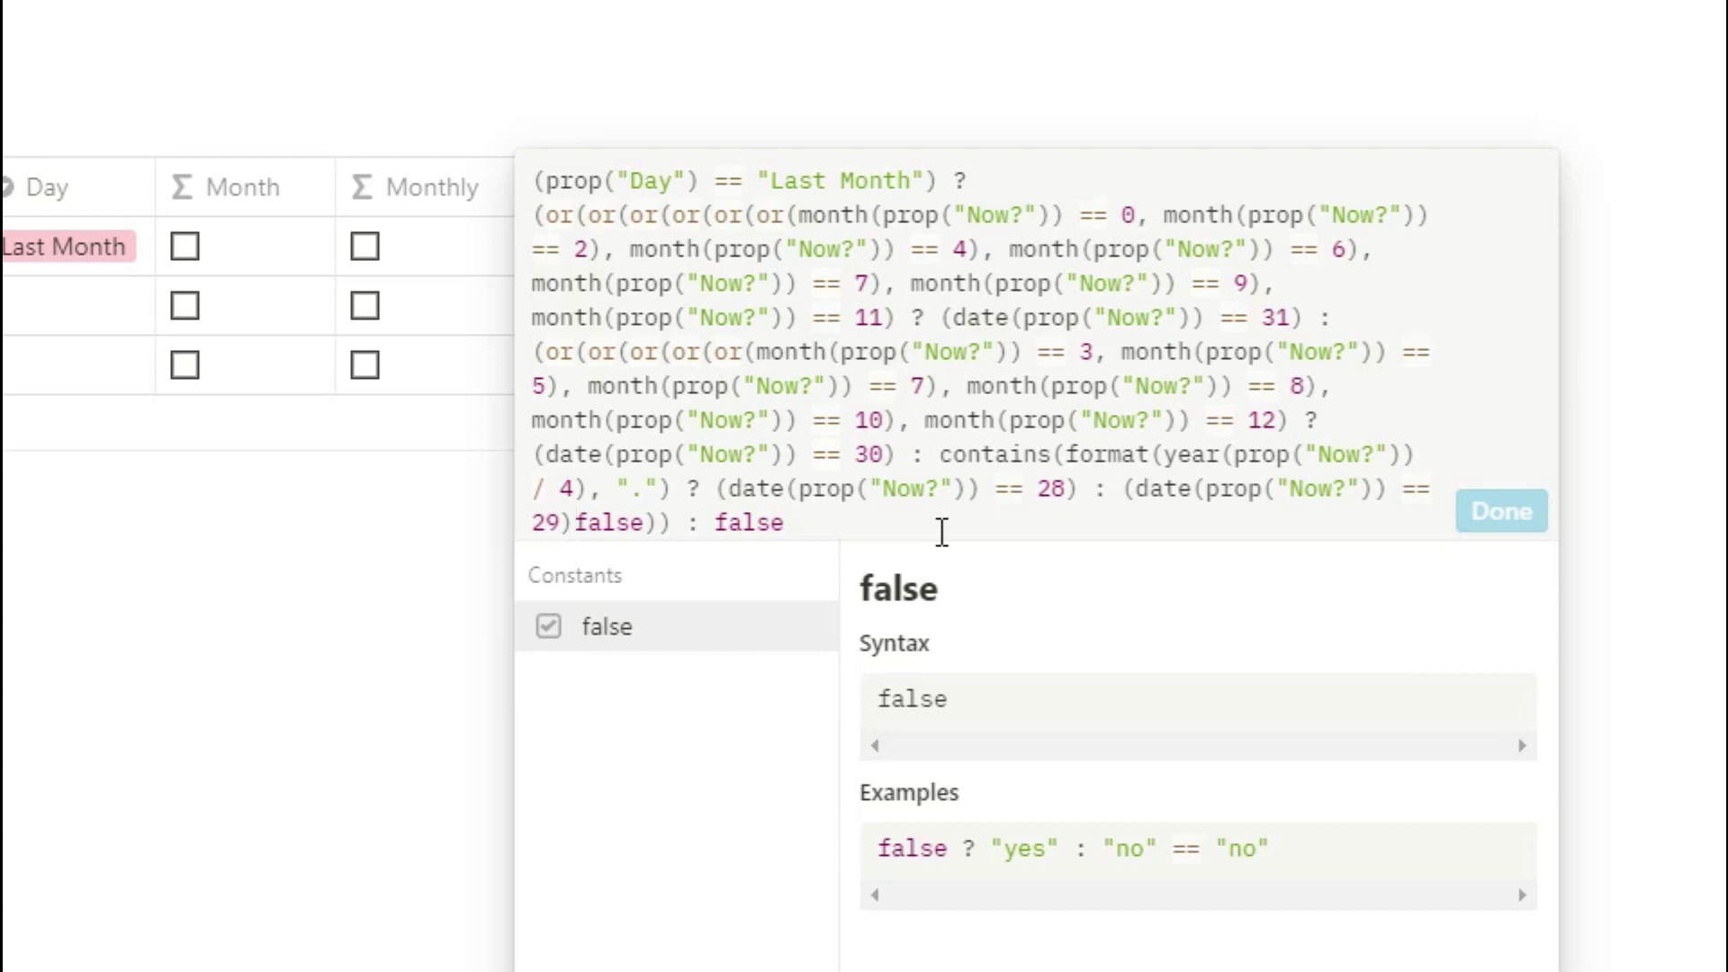
Replace the leftover false)) after the pasted leap-year check with )) and save the L Month formula
key(Delete)
key(Delete)
key(Delete)
key(Delete)
key(Delete)
key(Delete)
key(Delete)
text()))
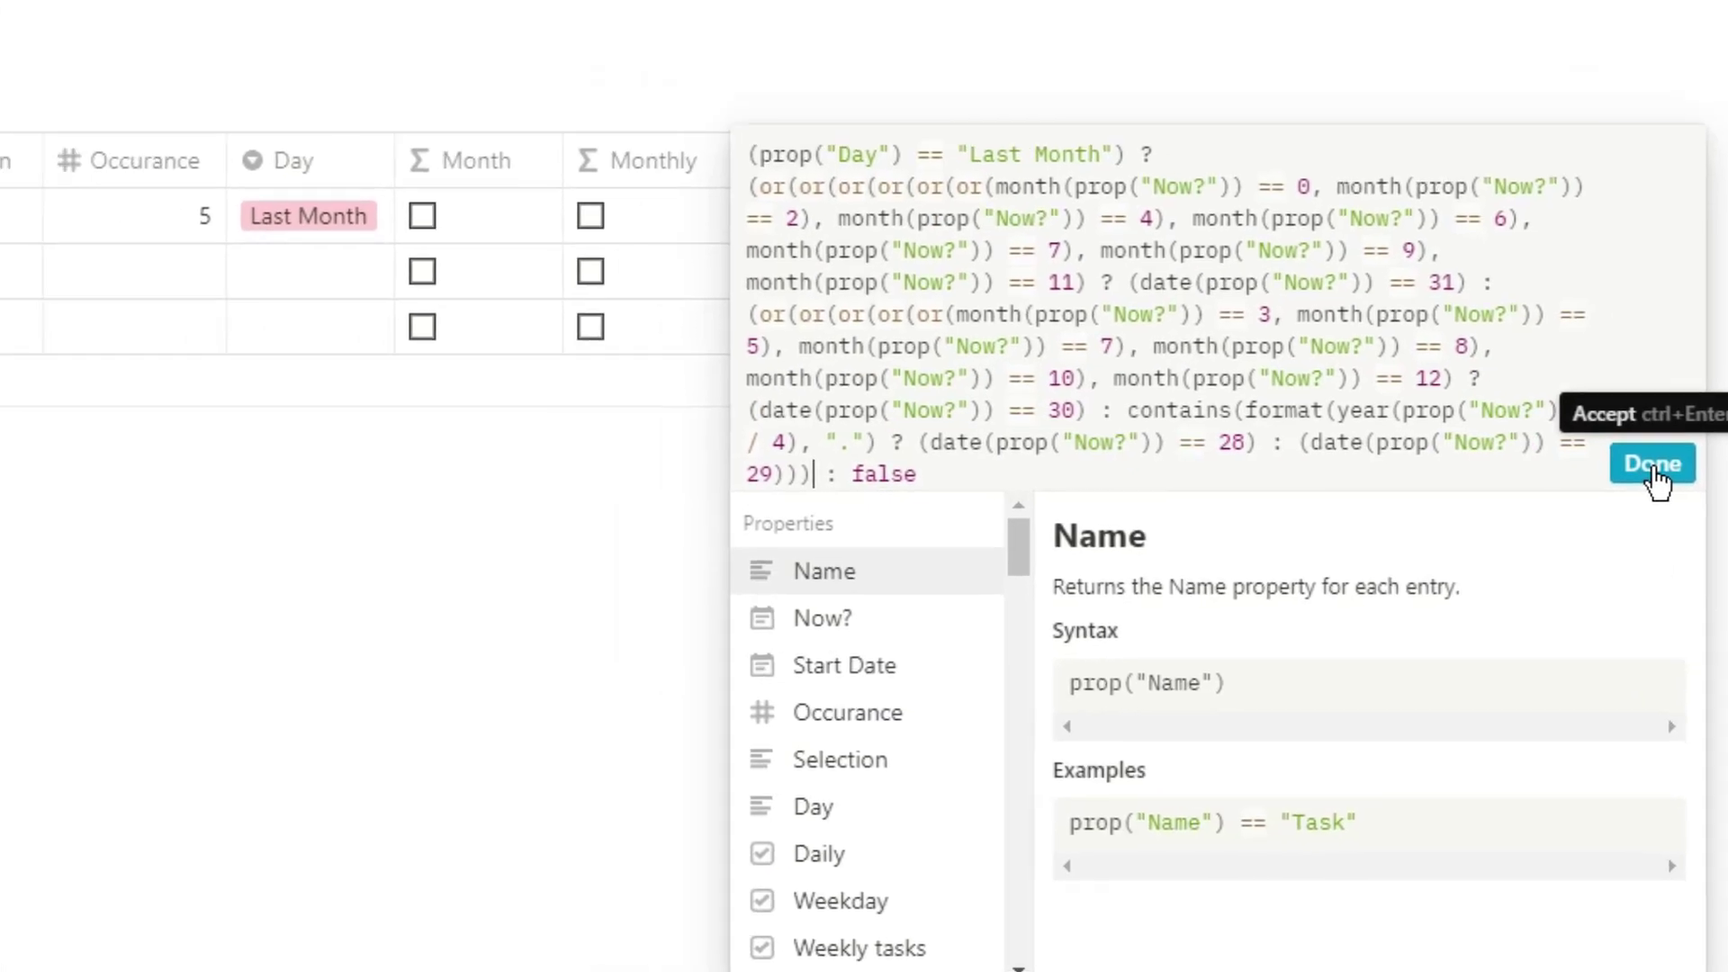
click(1489, 524)
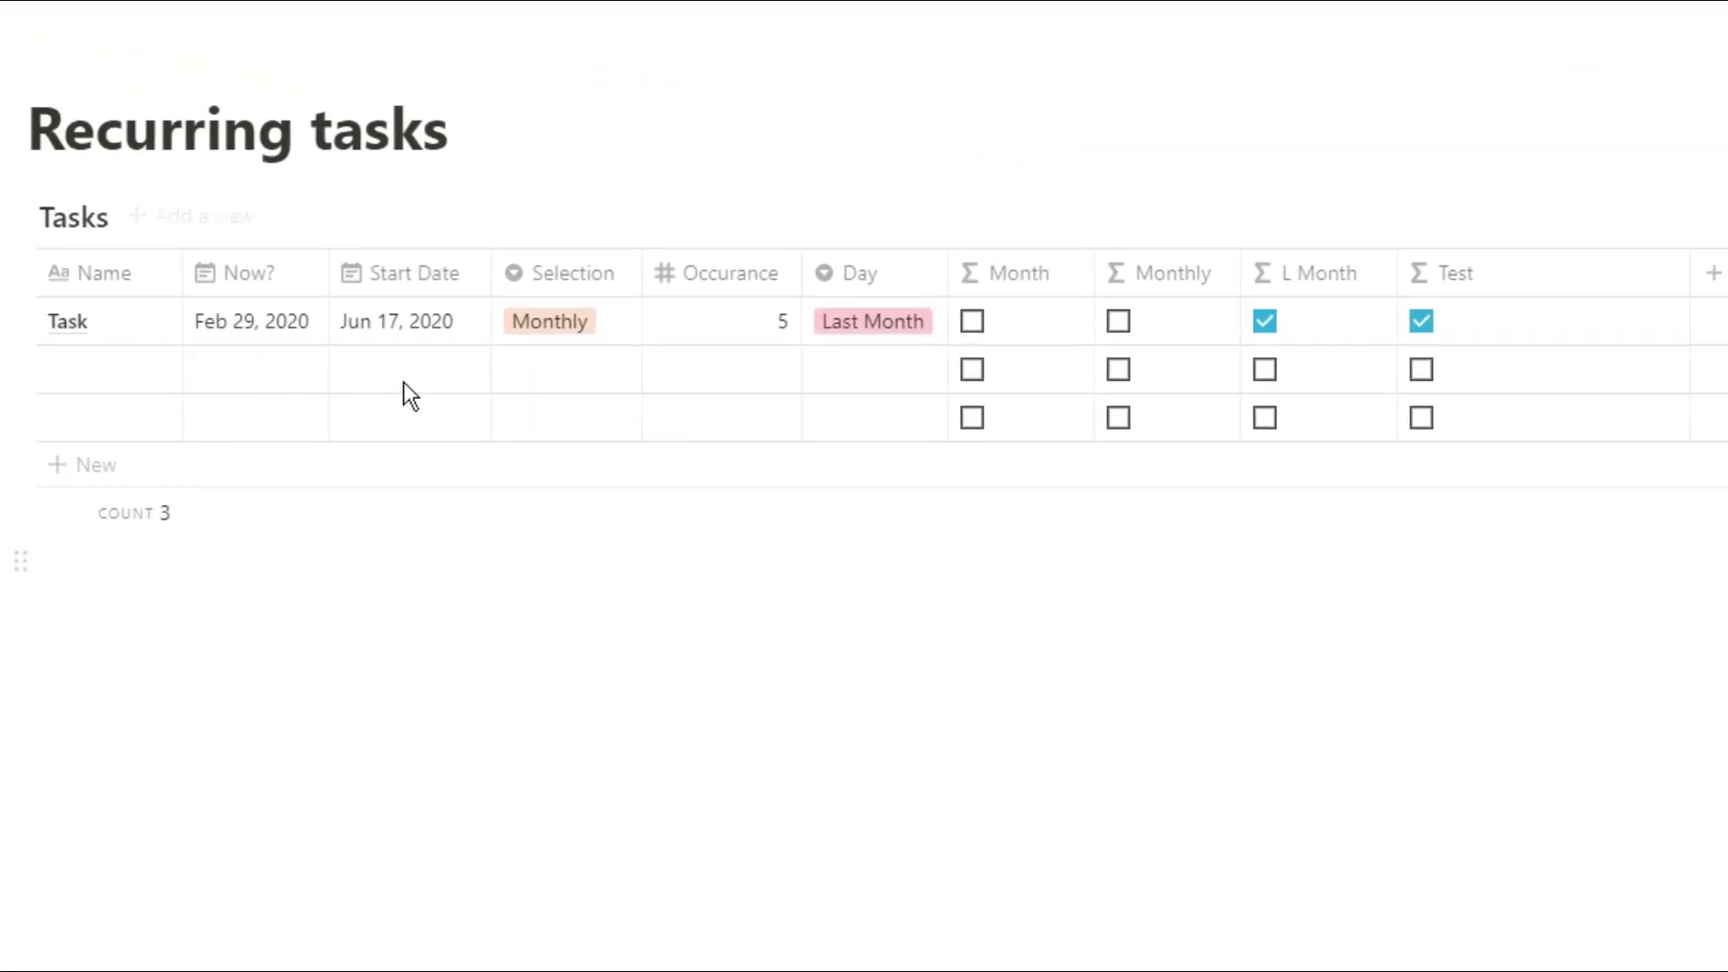
Test L Month with Now? at Feb 28, Mar 31 and Apr 30, 2020, and with Day set to Weekday
click(293, 329)
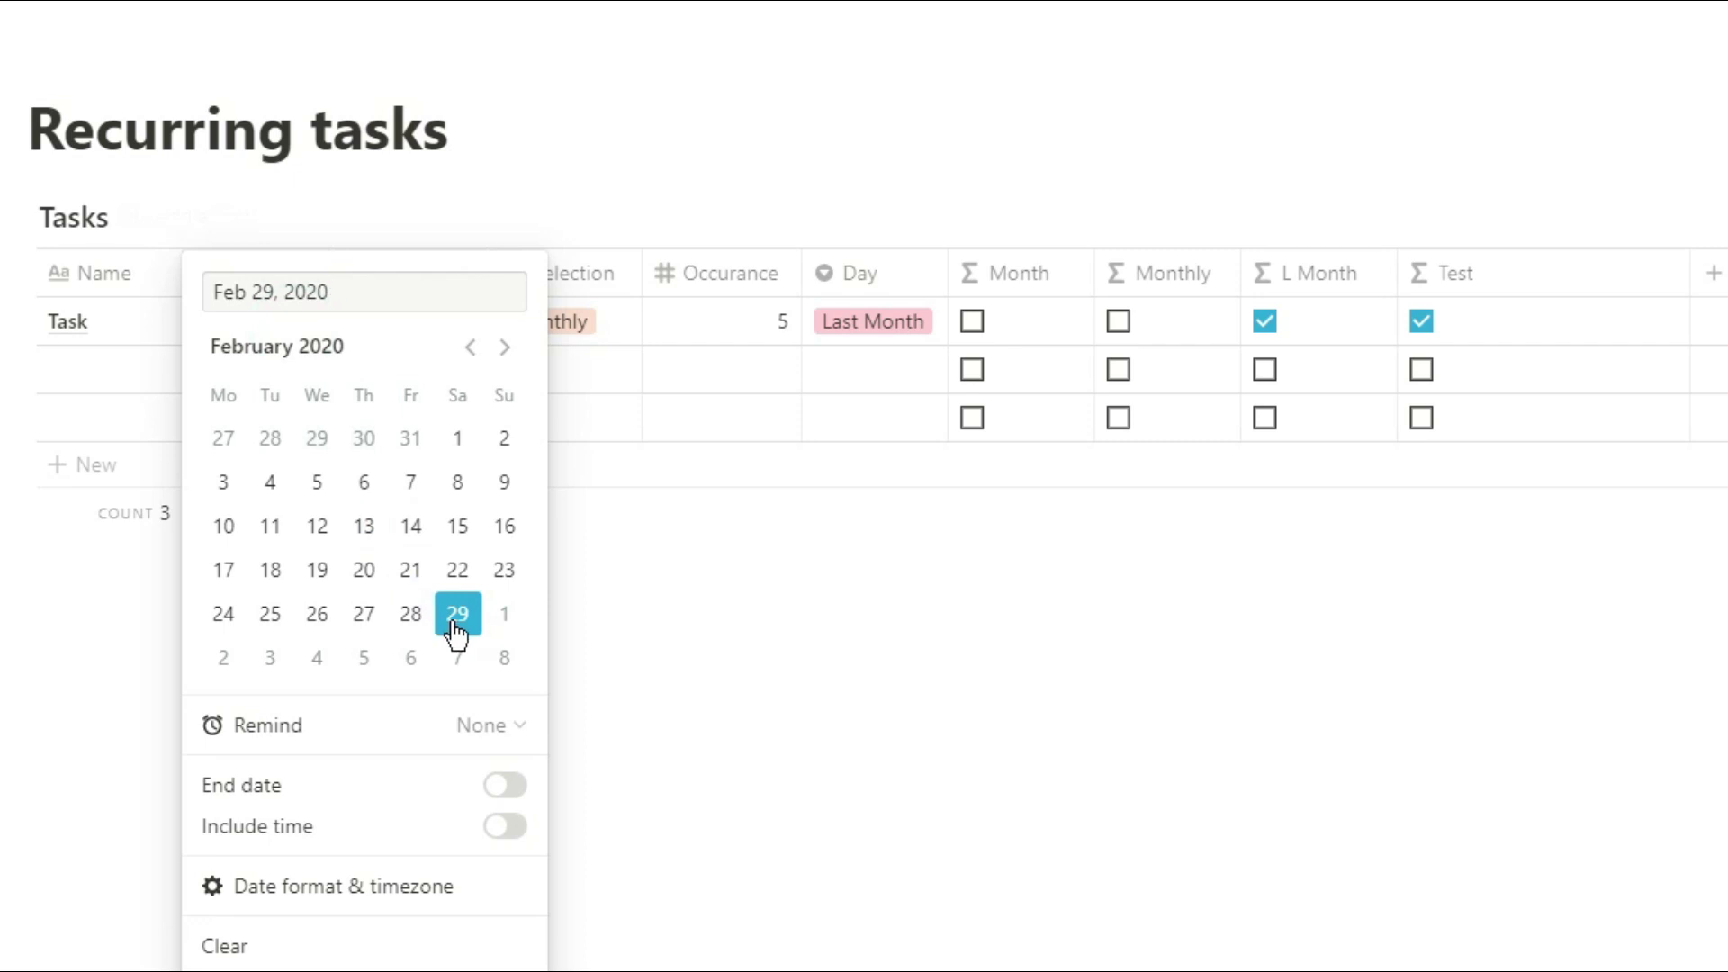
click(411, 621)
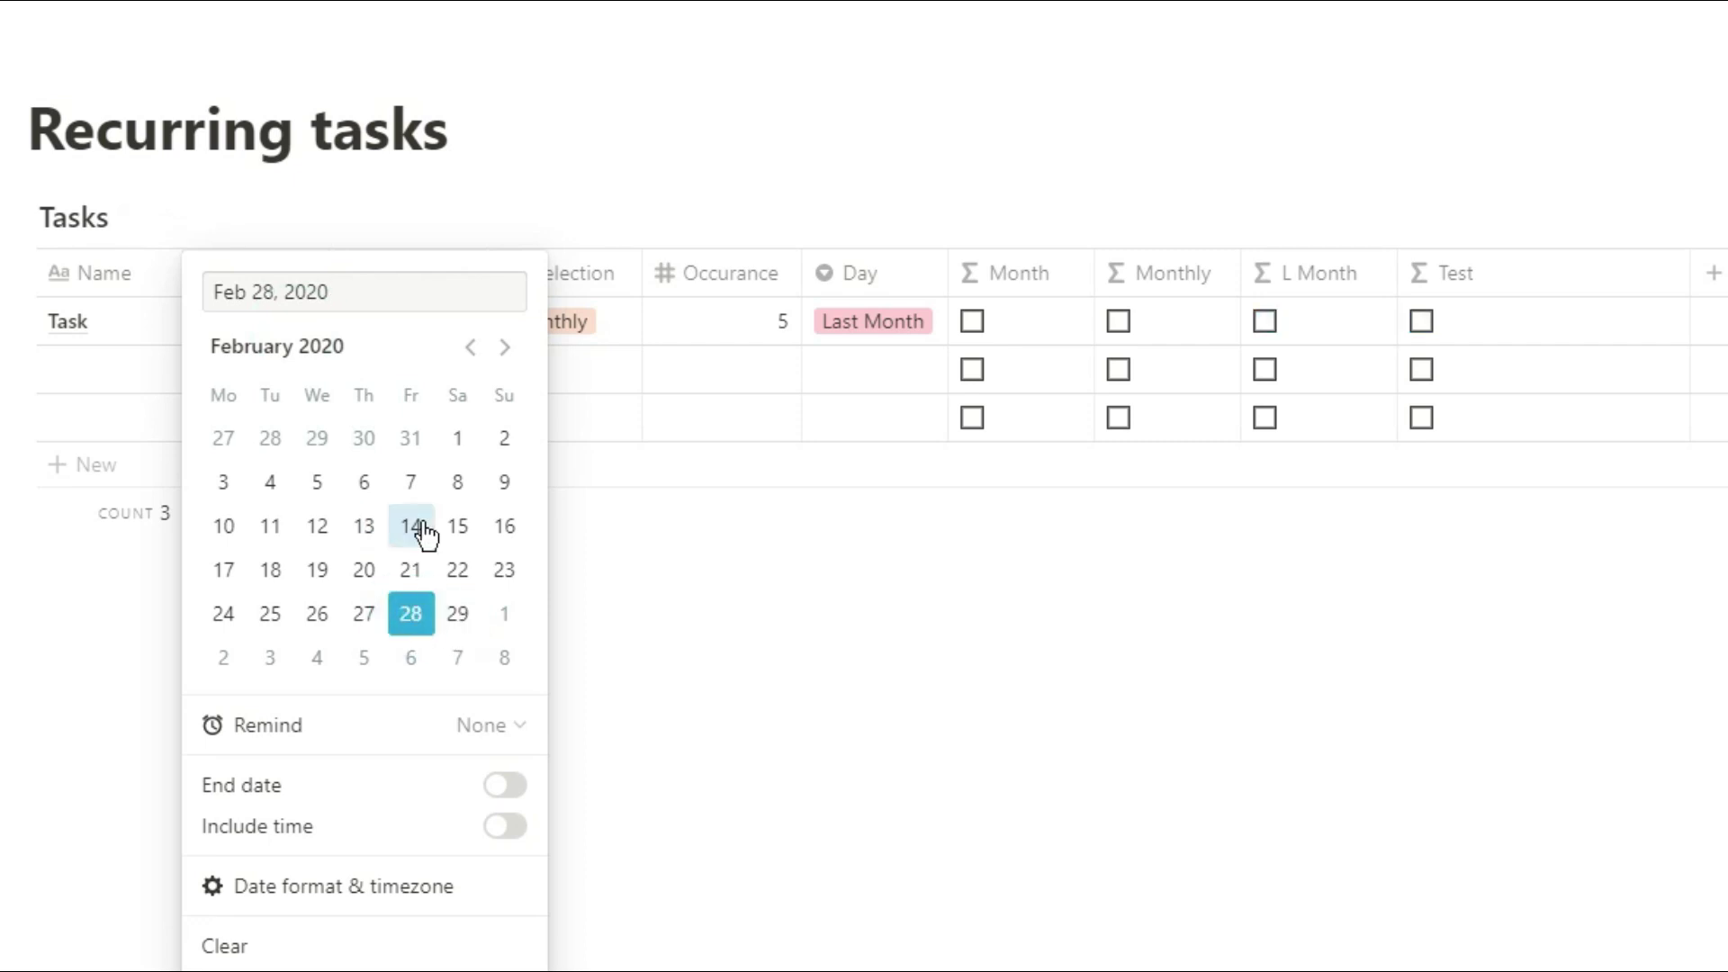
click(503, 348)
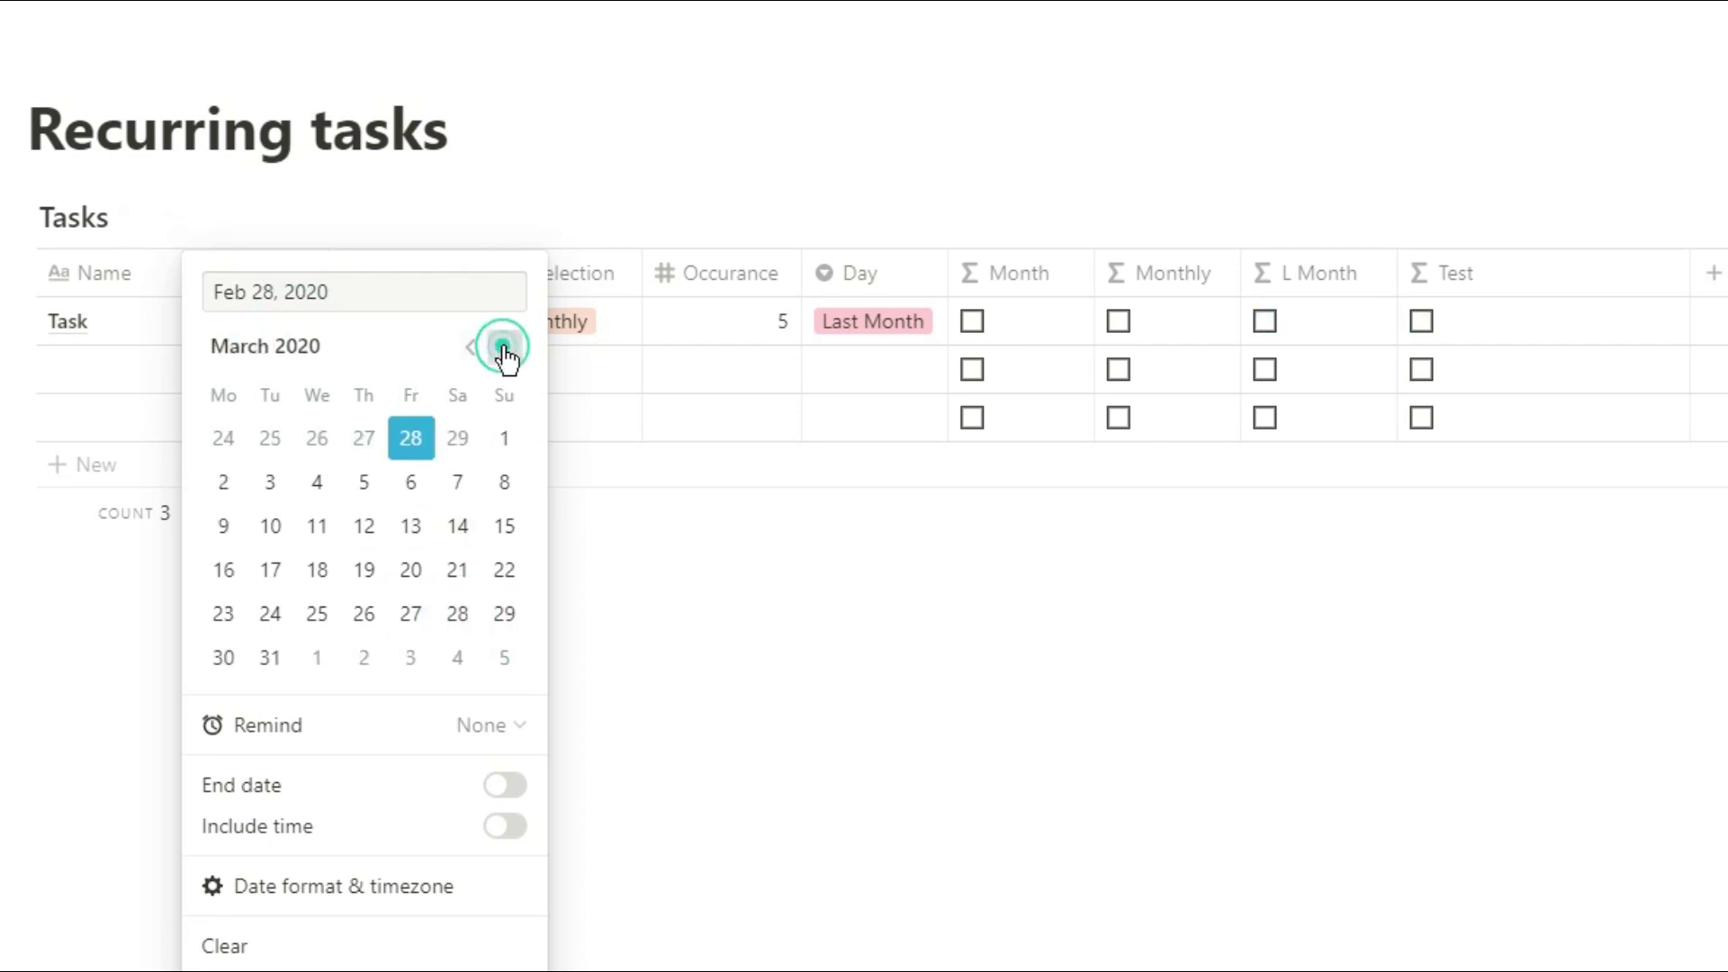
click(270, 660)
click(502, 349)
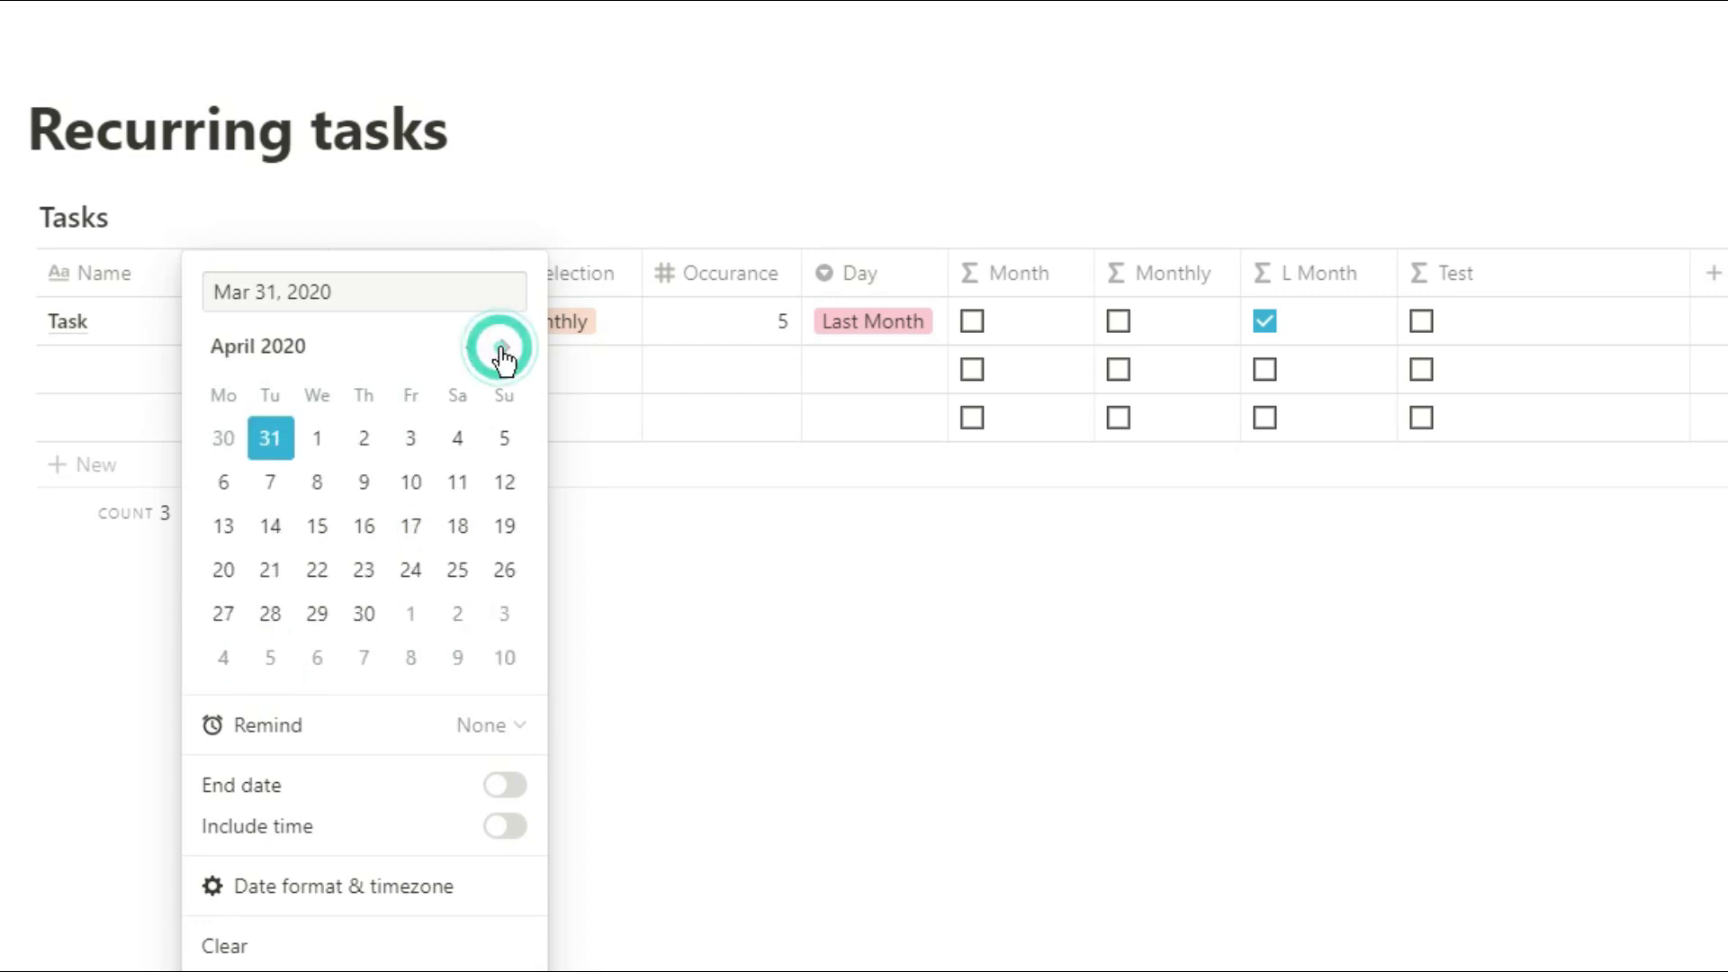
click(371, 603)
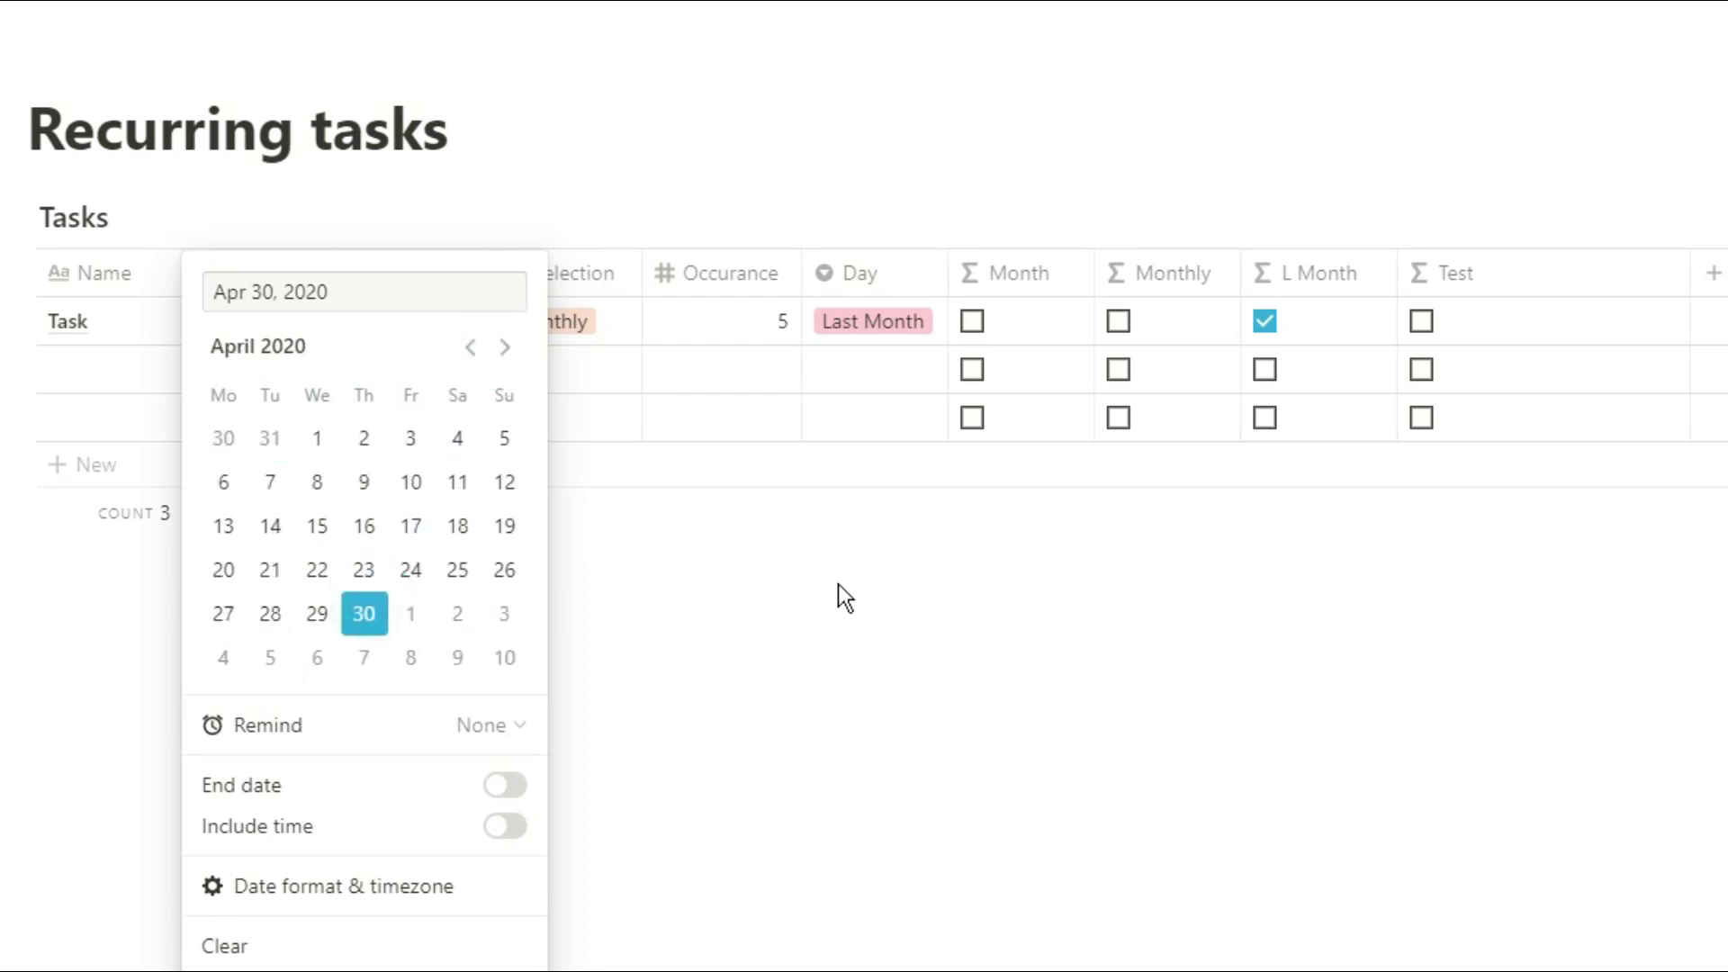
click(871, 579)
click(861, 330)
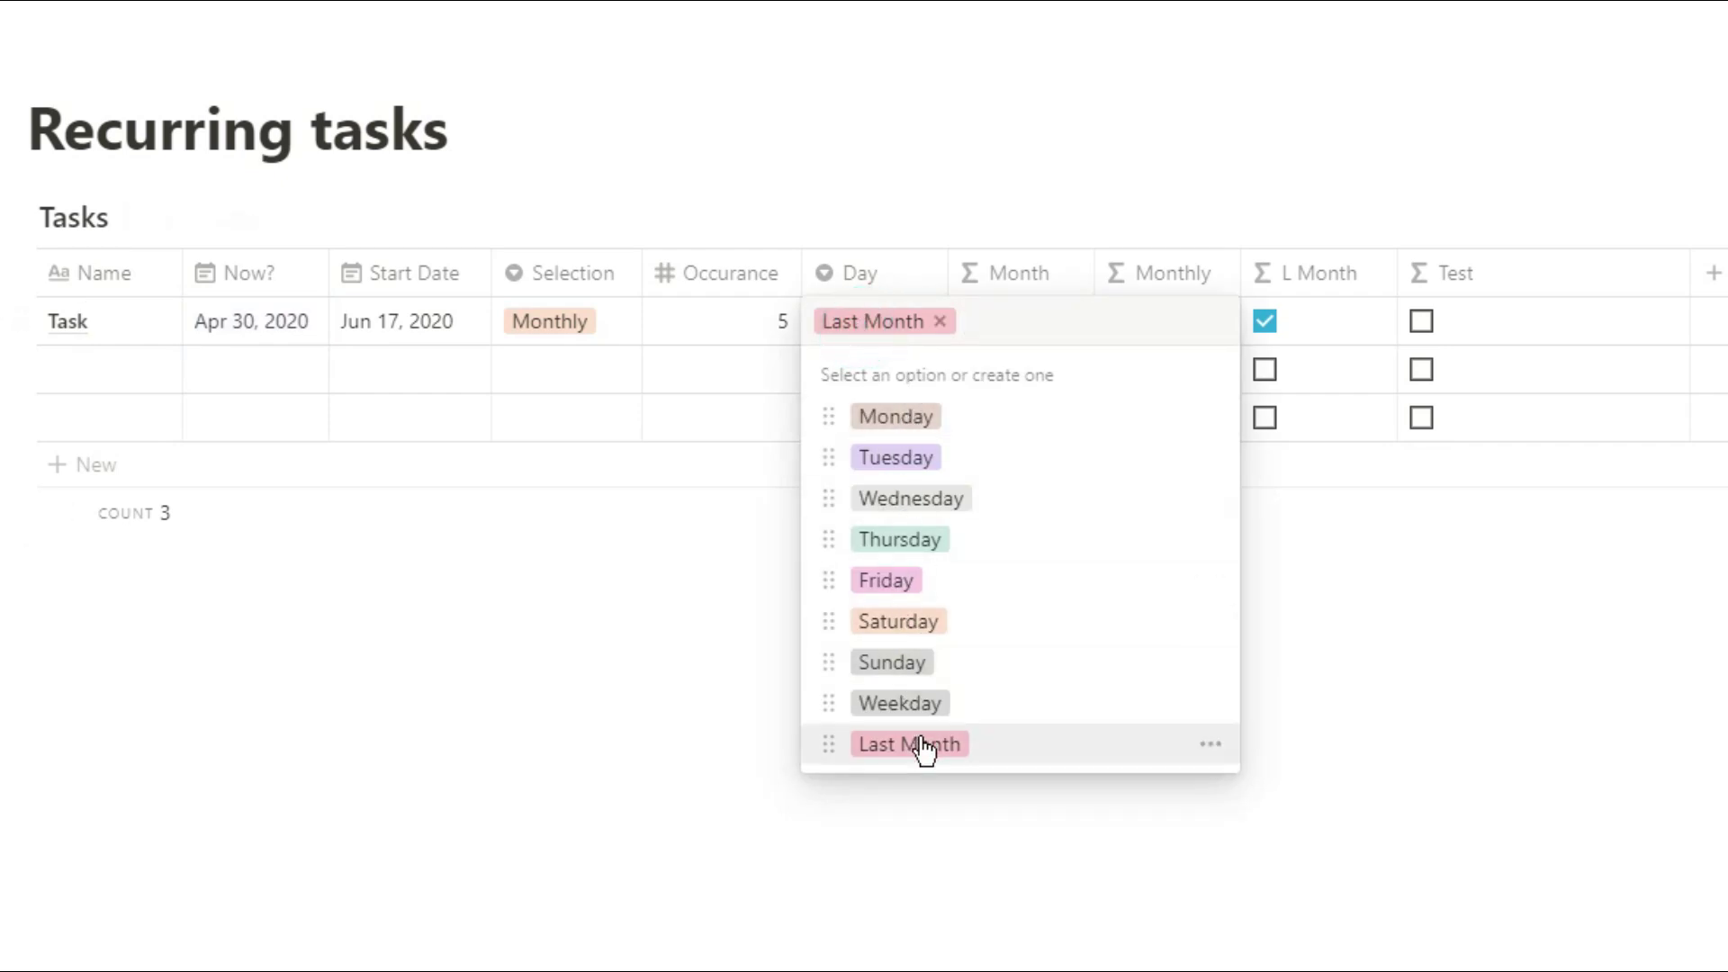
click(920, 716)
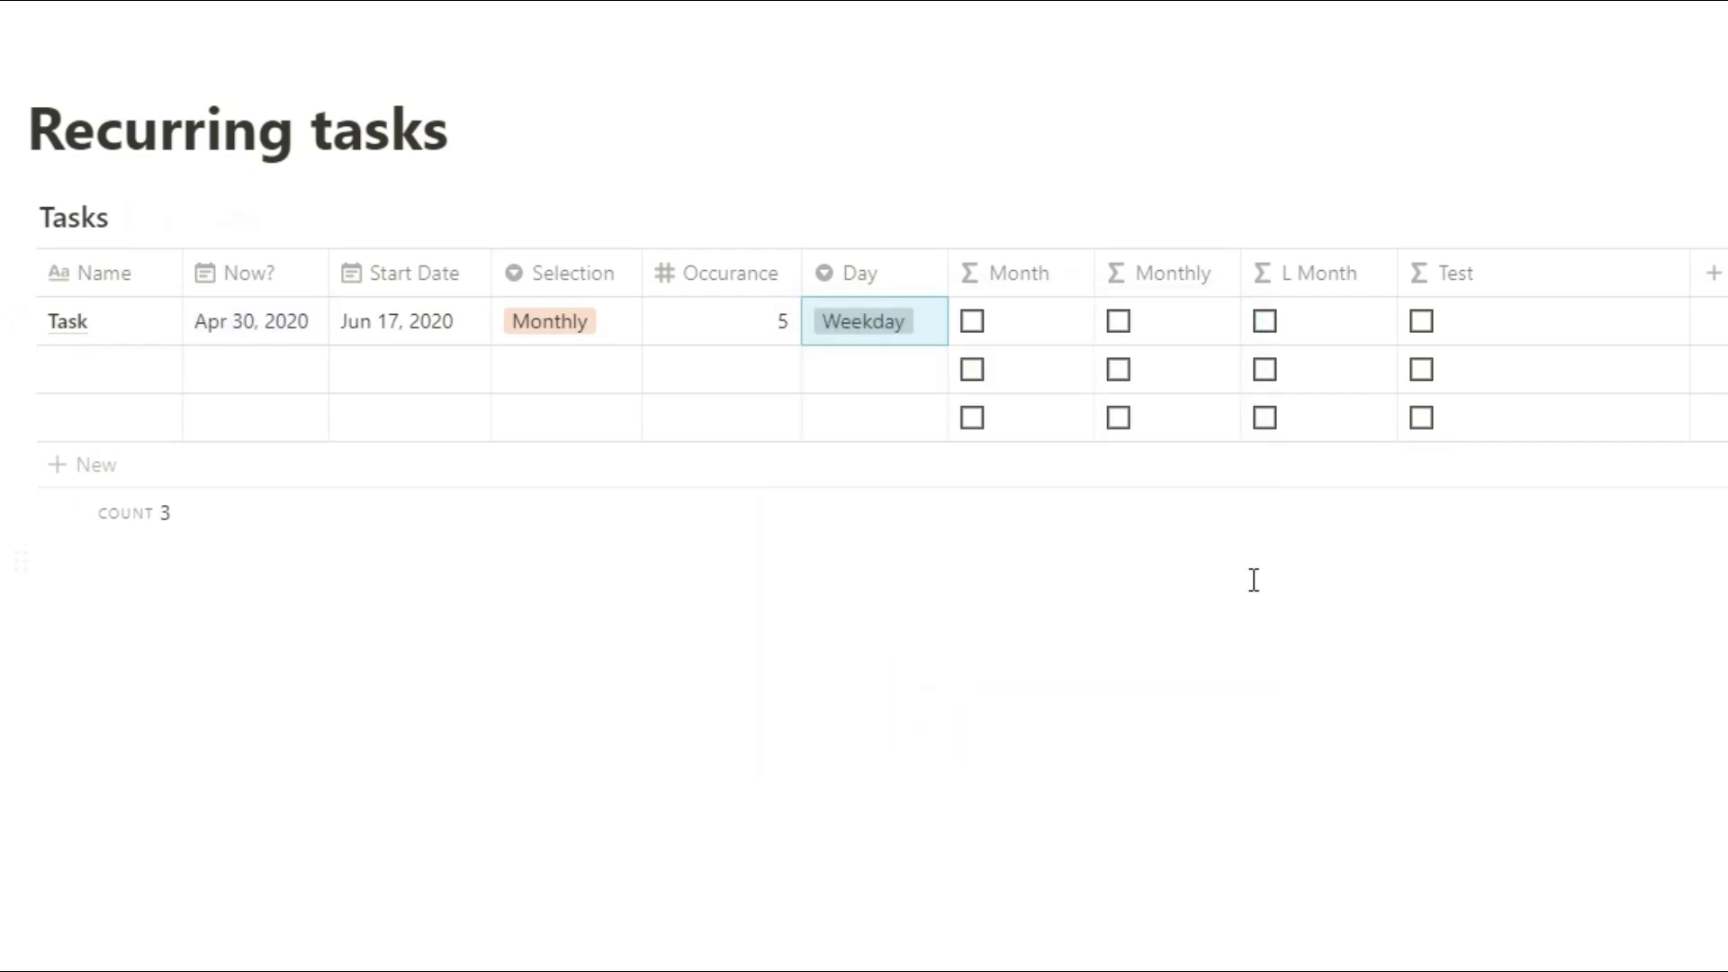
Rename the Test formula column as Yearly
click(1460, 286)
text(Yearly)
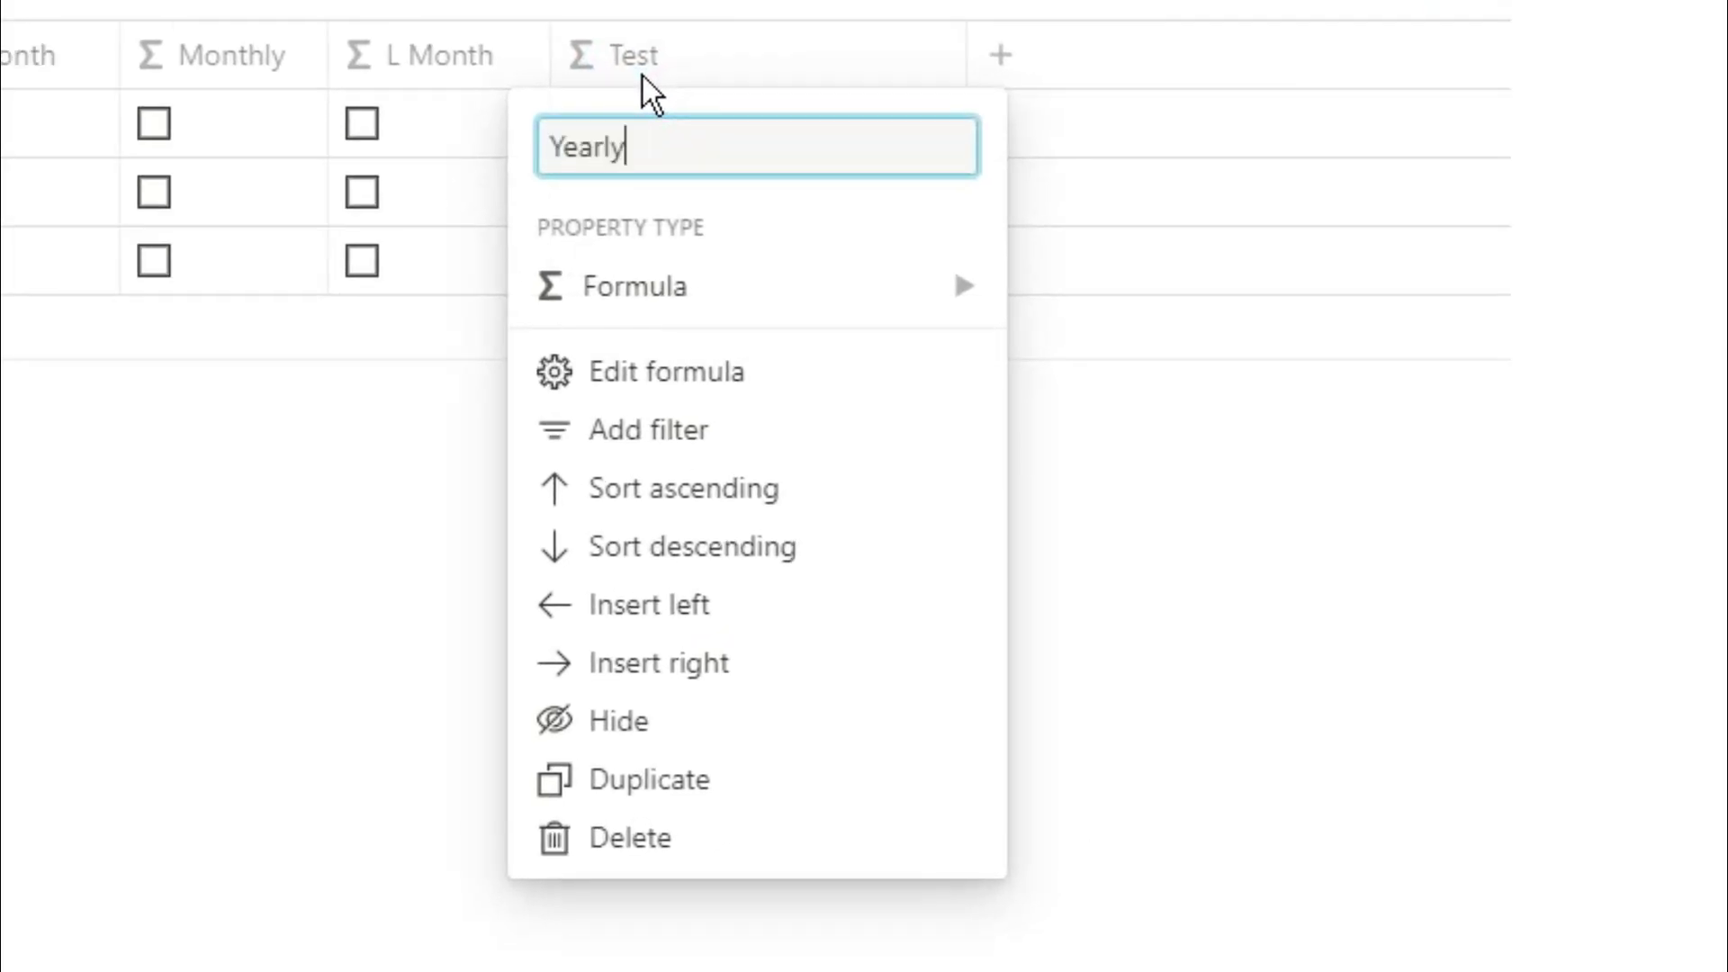
key(Return)
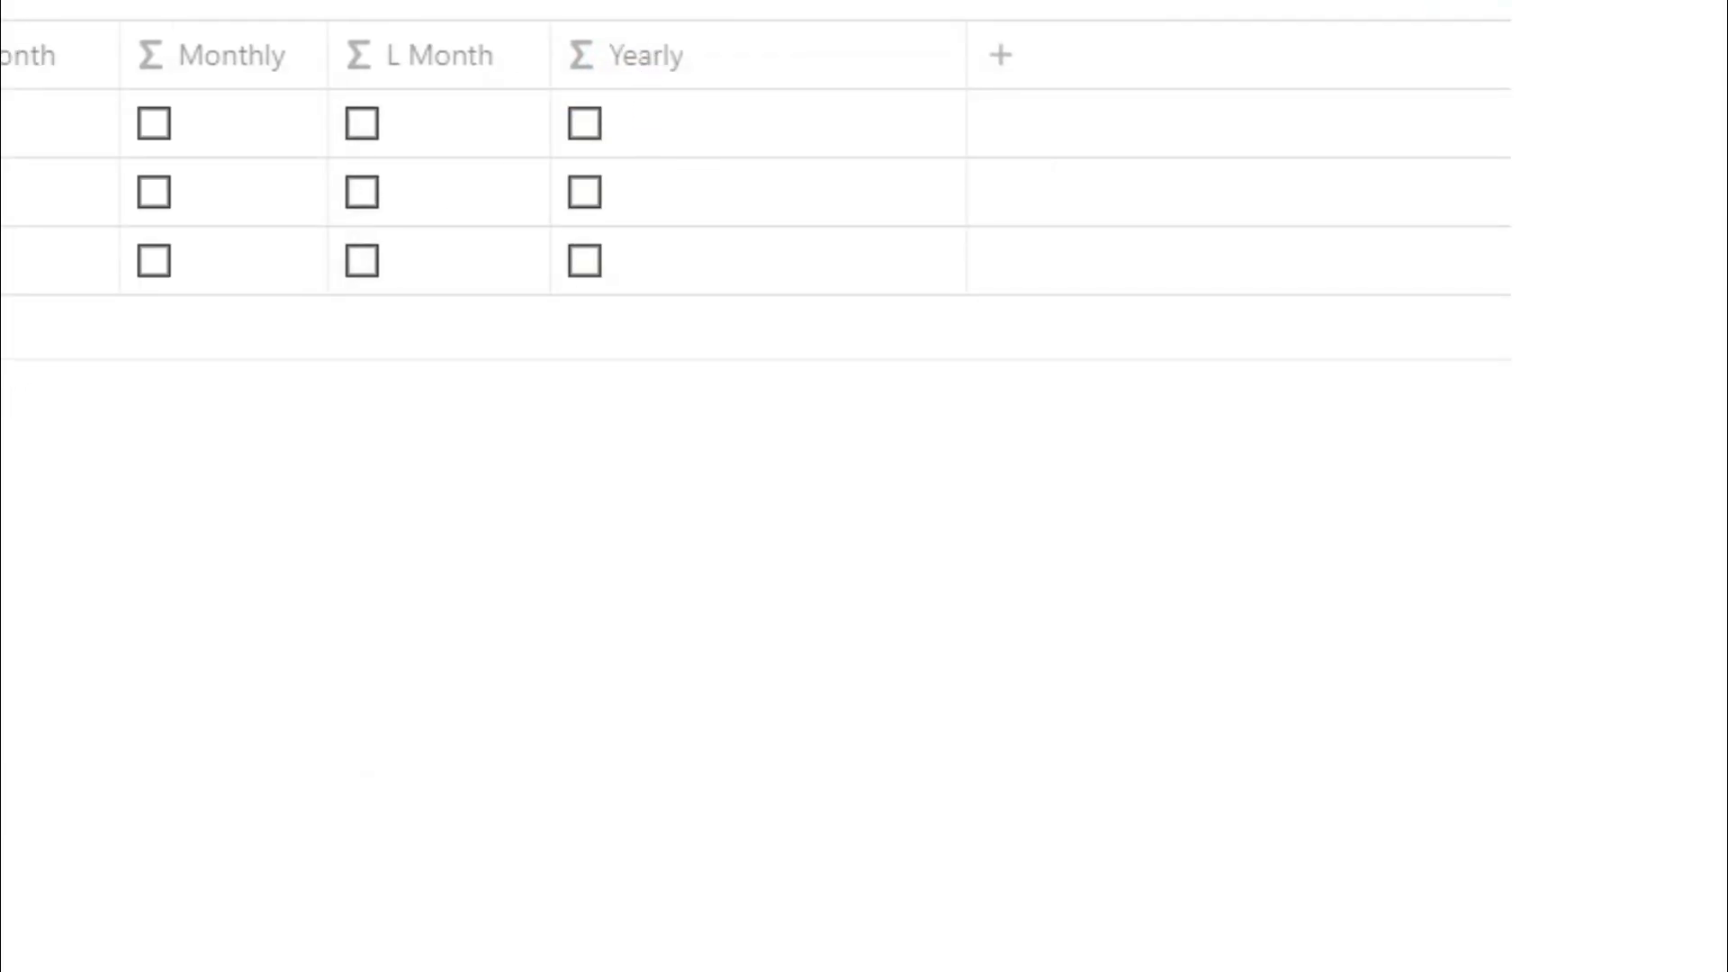
Replace the whole Yearly formula with prop("Selection")=="Yearly"
click(640, 144)
key(ctrl+a)
key(BackSpace)
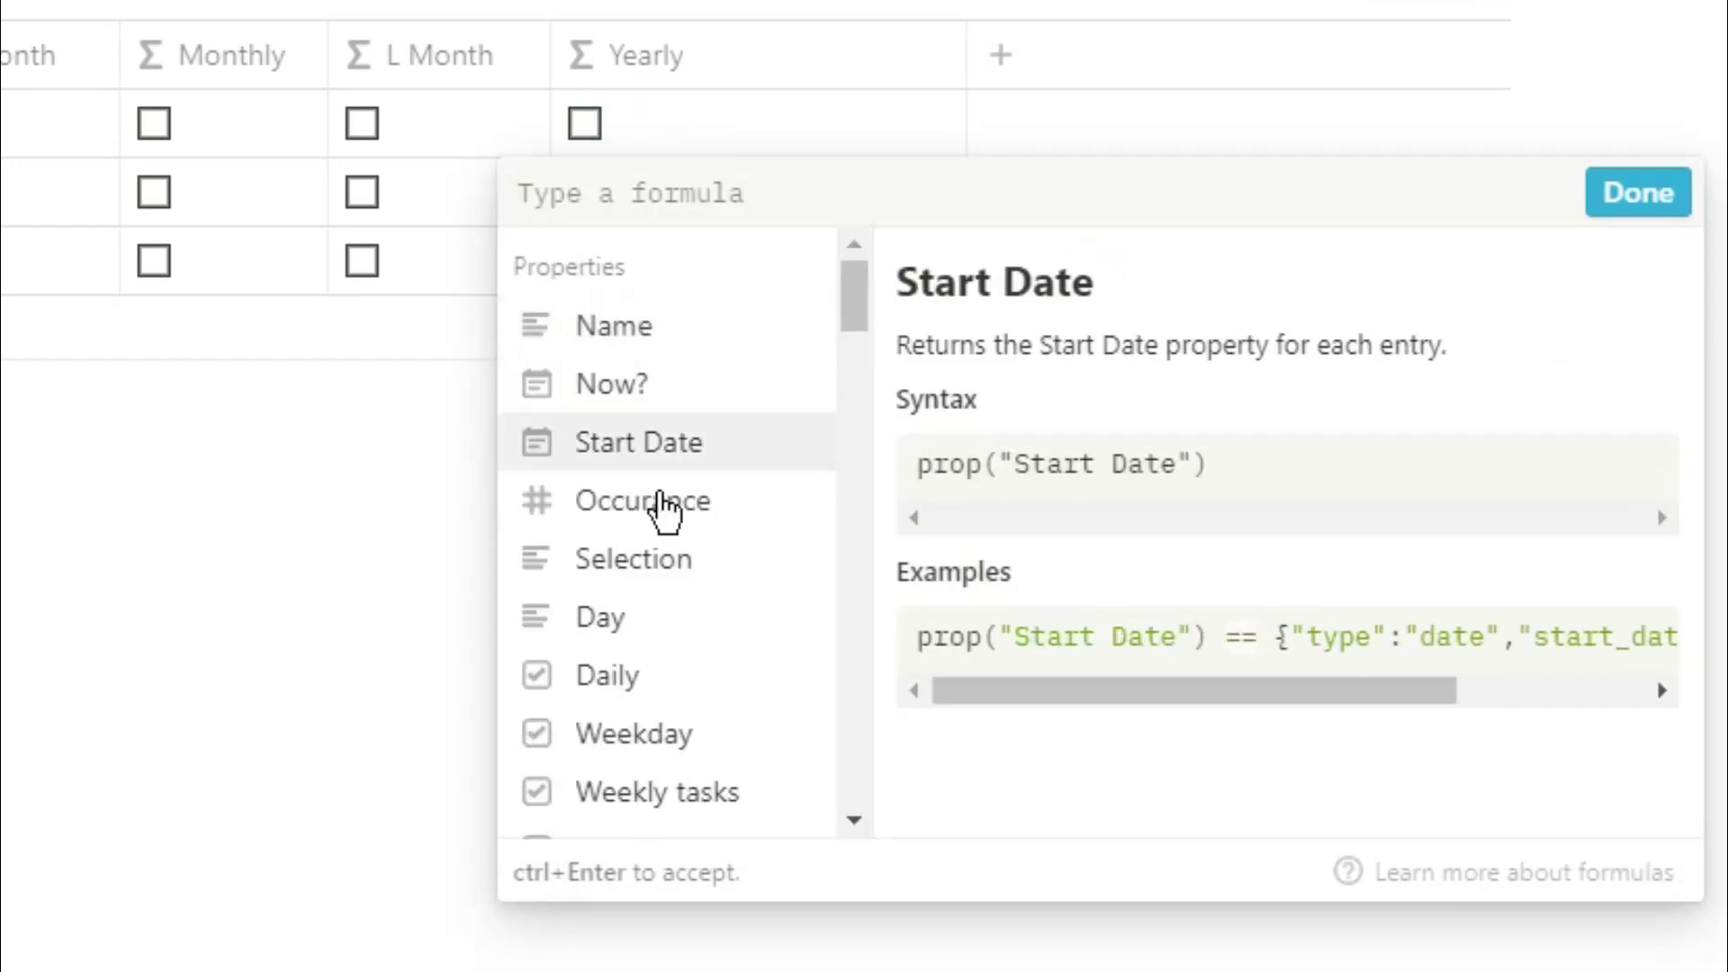
click(651, 567)
text(=="Yearly")
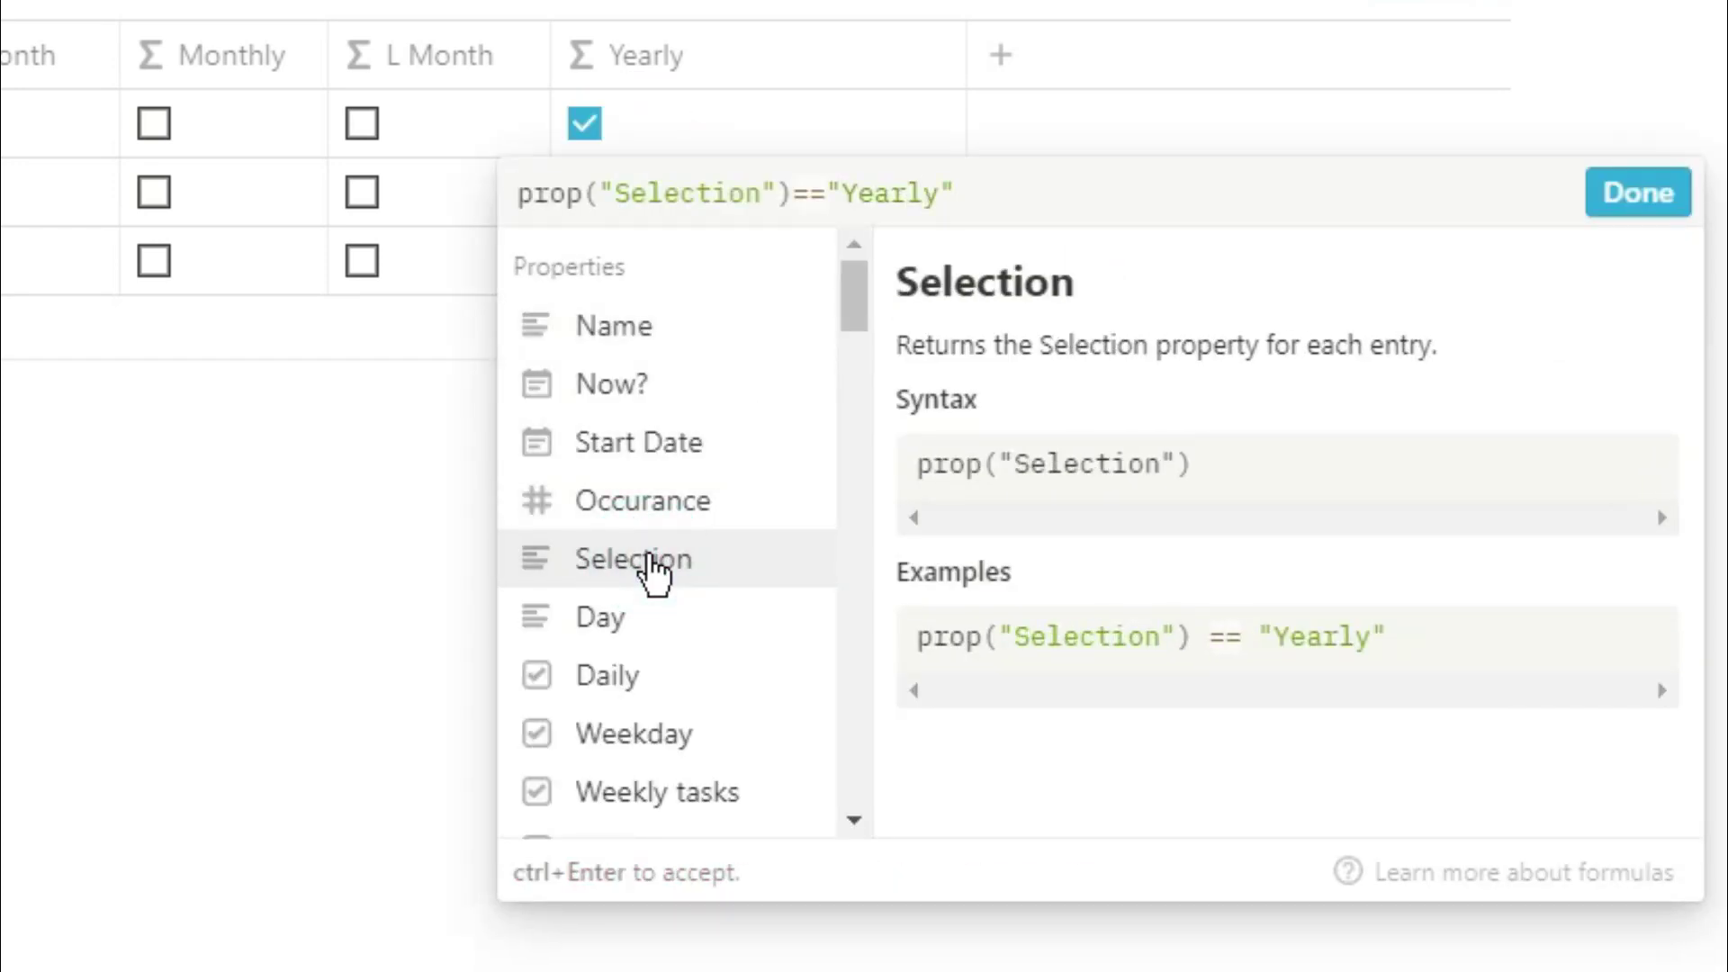
Append ?(formatDate(prop("Start Date"),"DoMMM")==formatDate(prop("Now?"),"DoMMM")):false to the Yearly formula and save it
text(?formatDate()
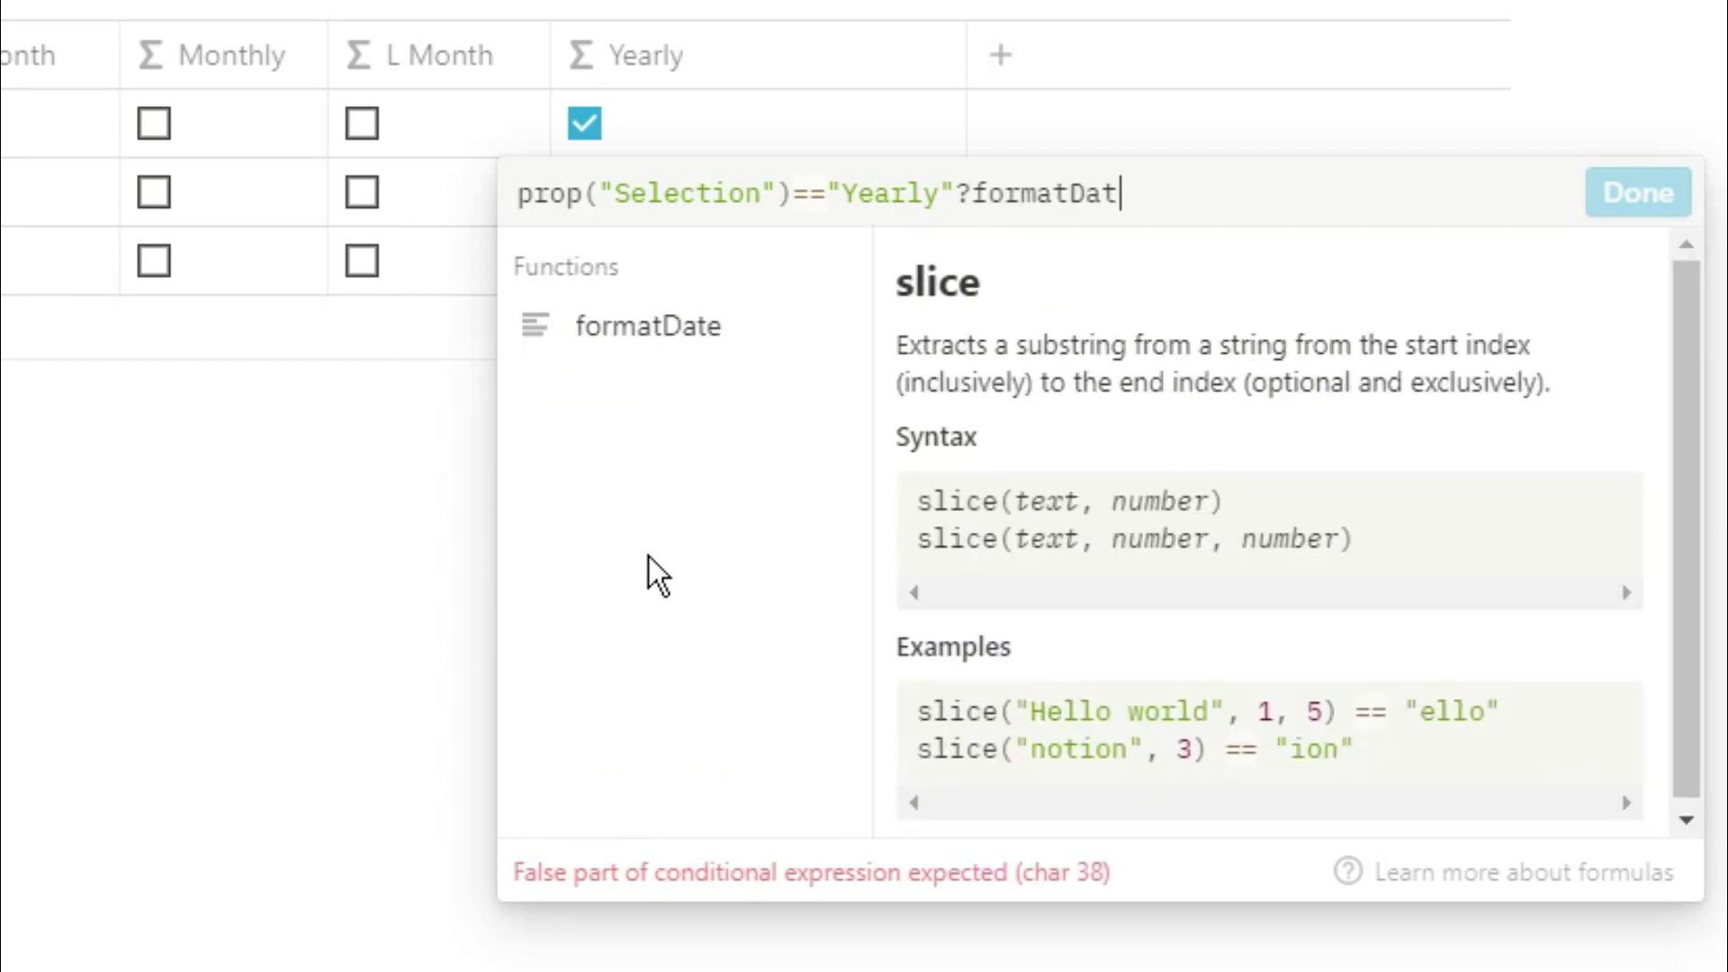
click(657, 450)
text(,)
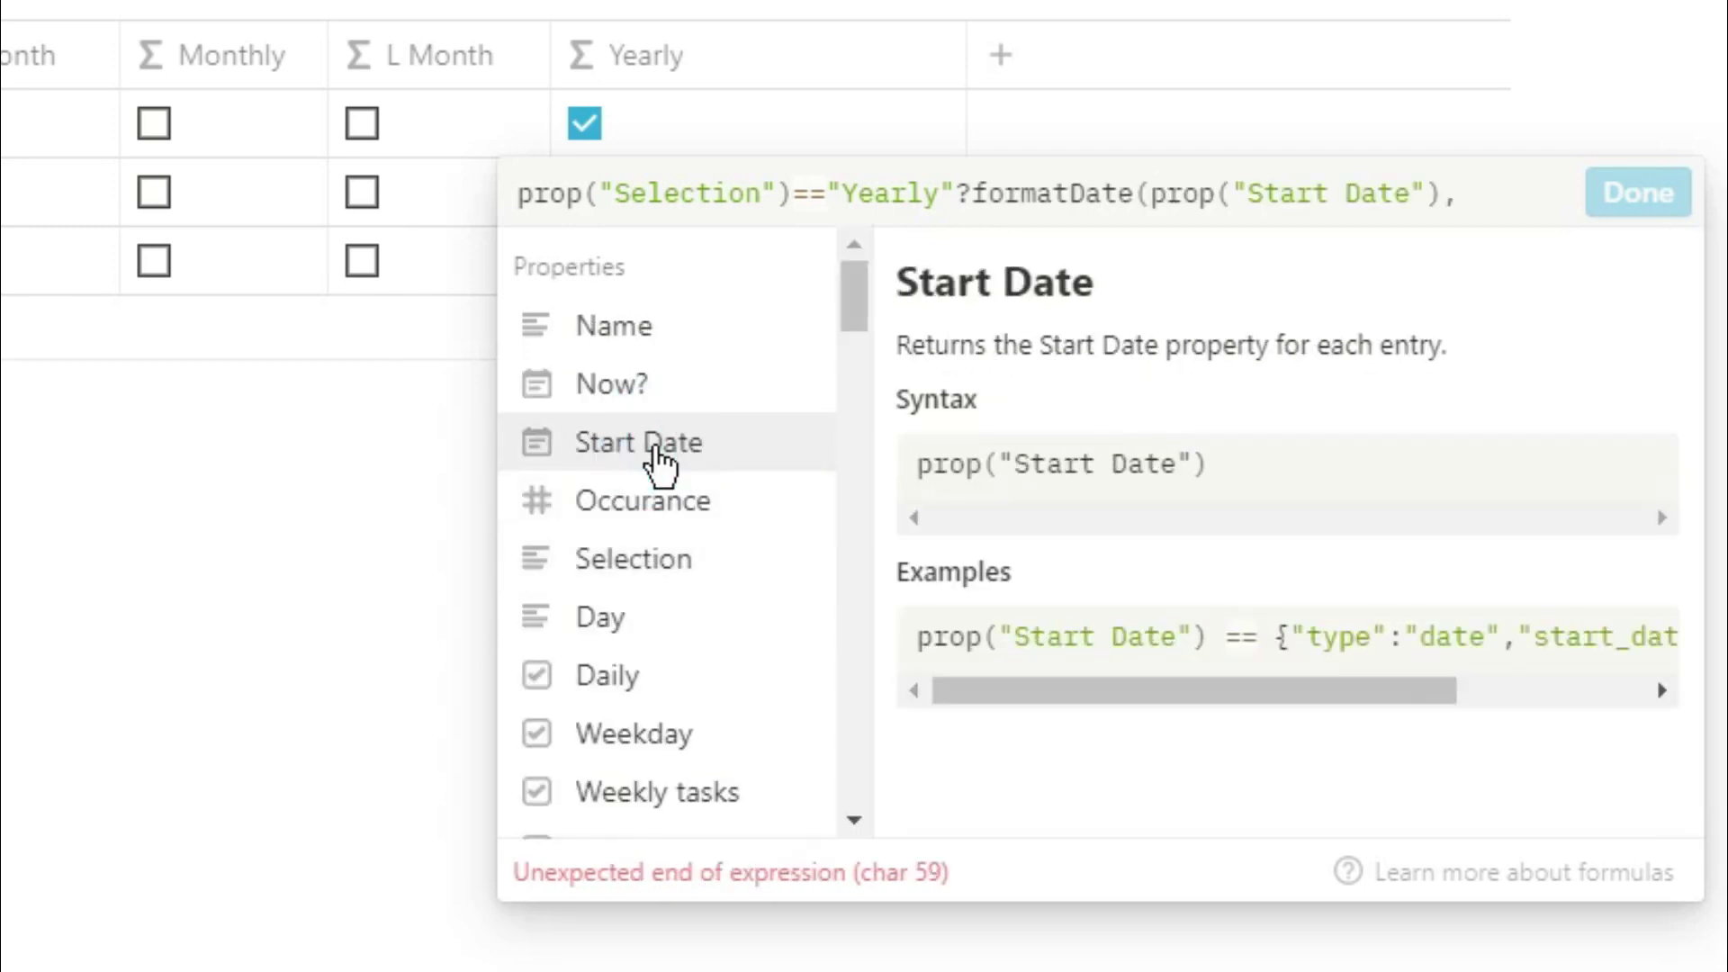
text("DoMMM")==formatDate()
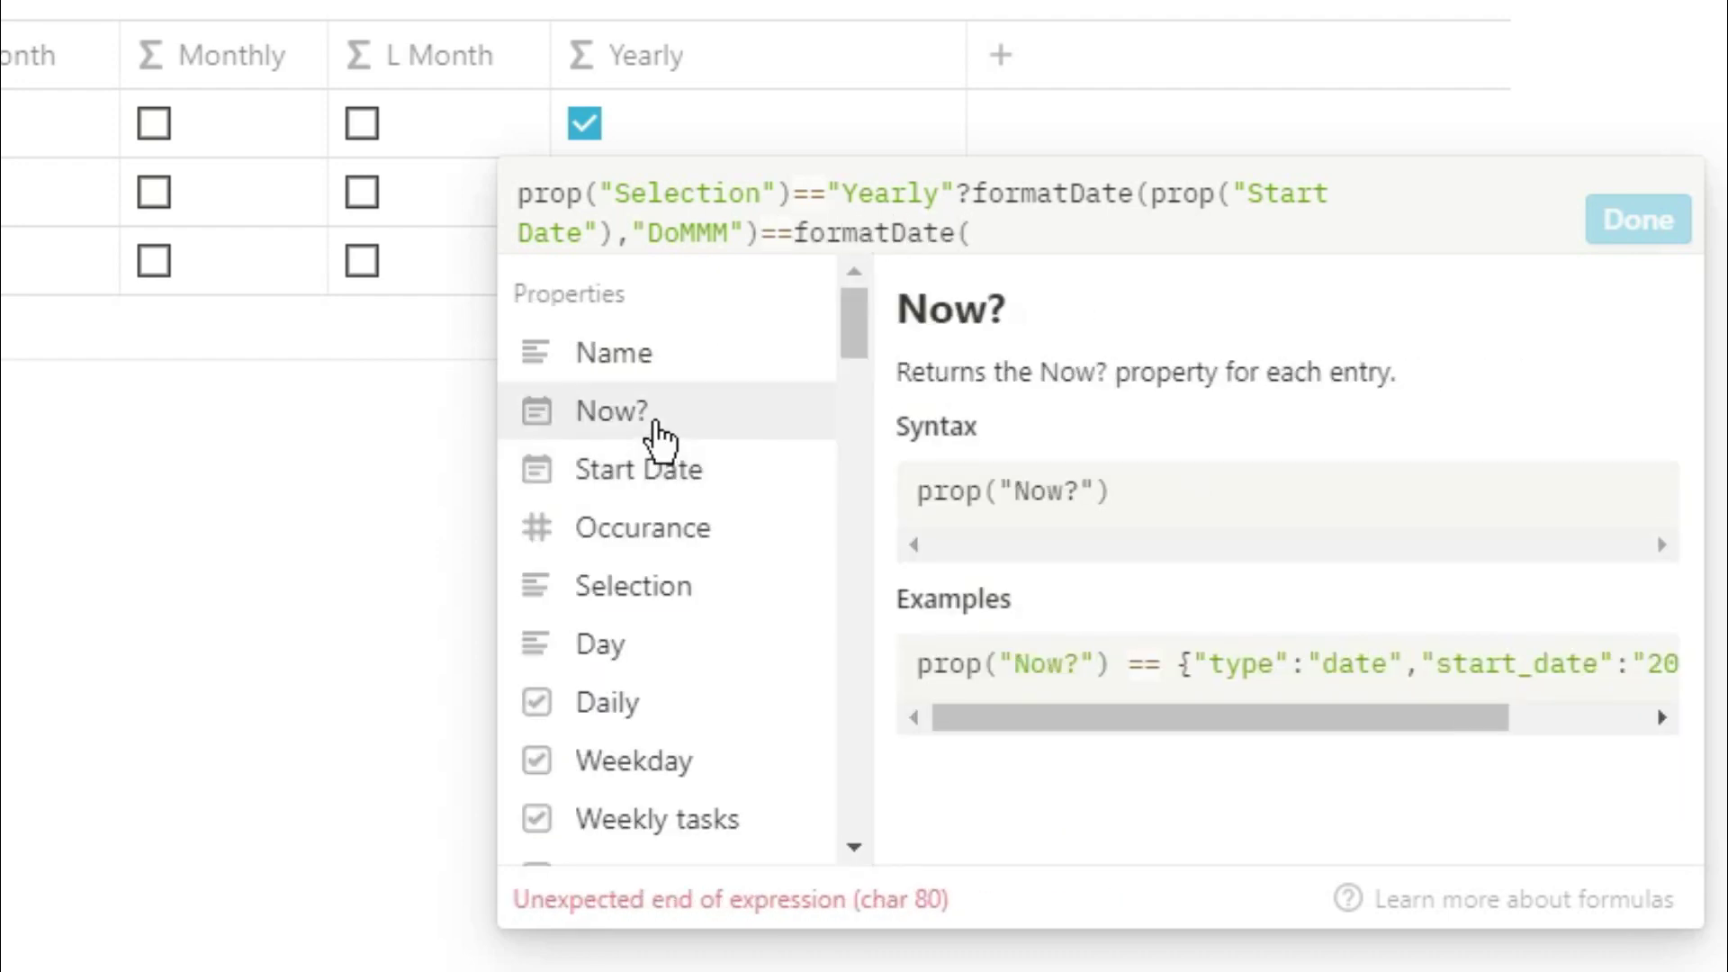
click(660, 435)
text(,"DoMMM")
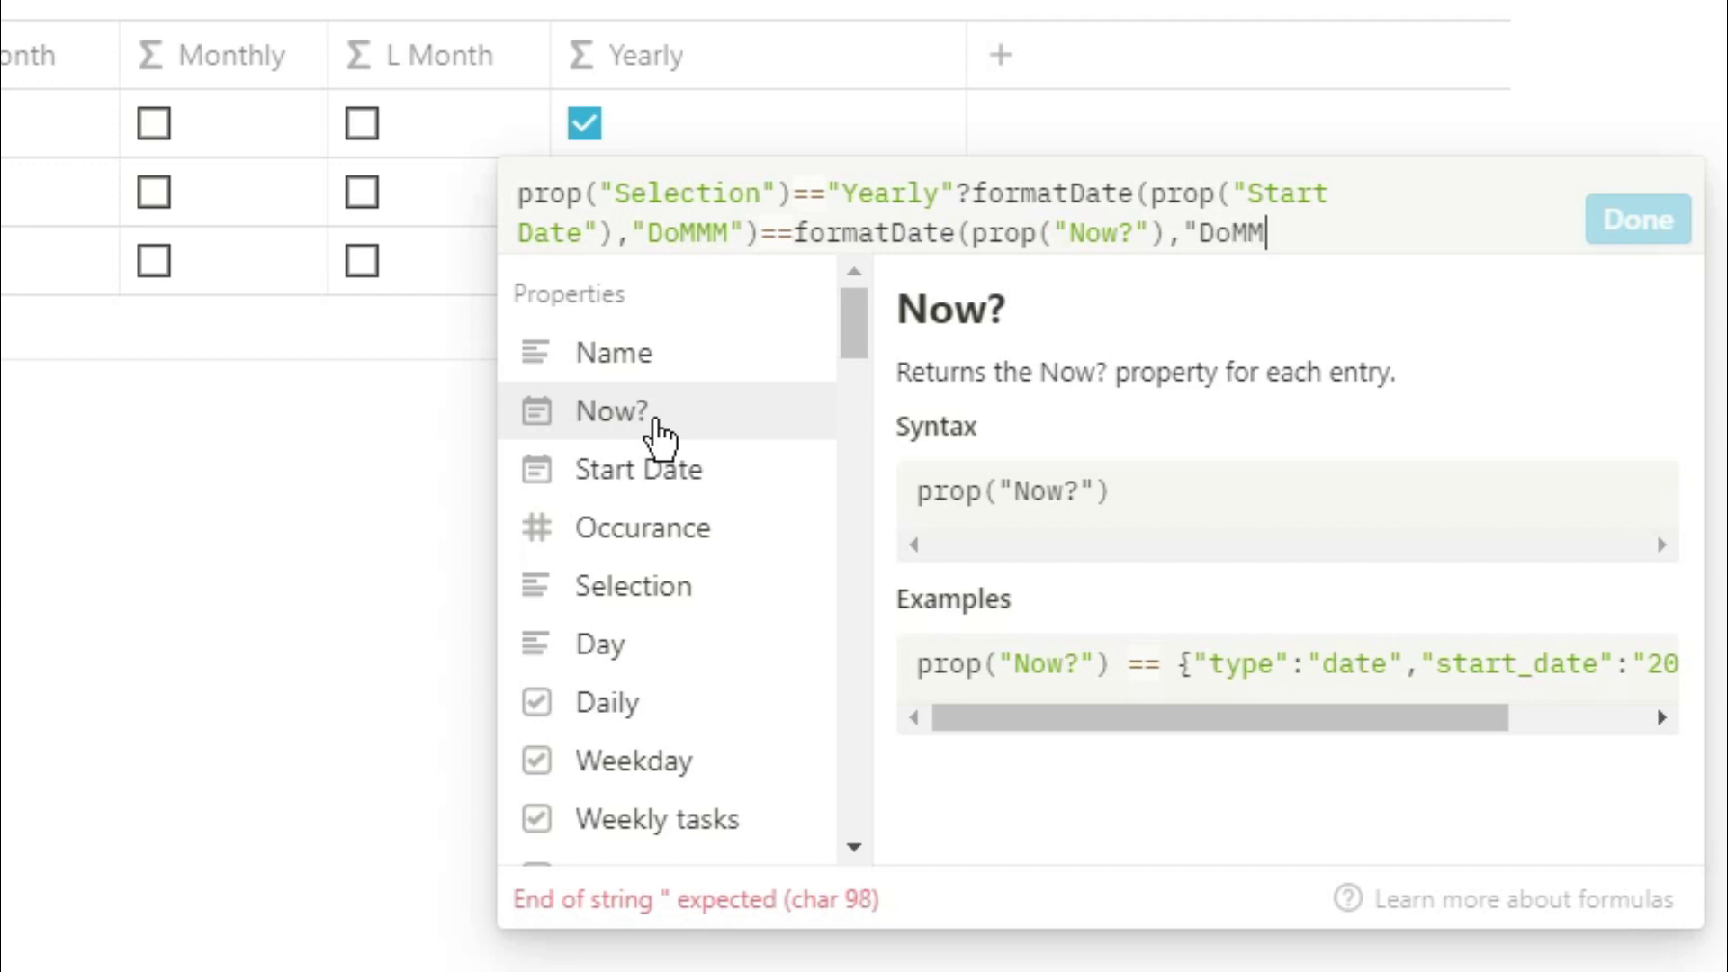
text()):)
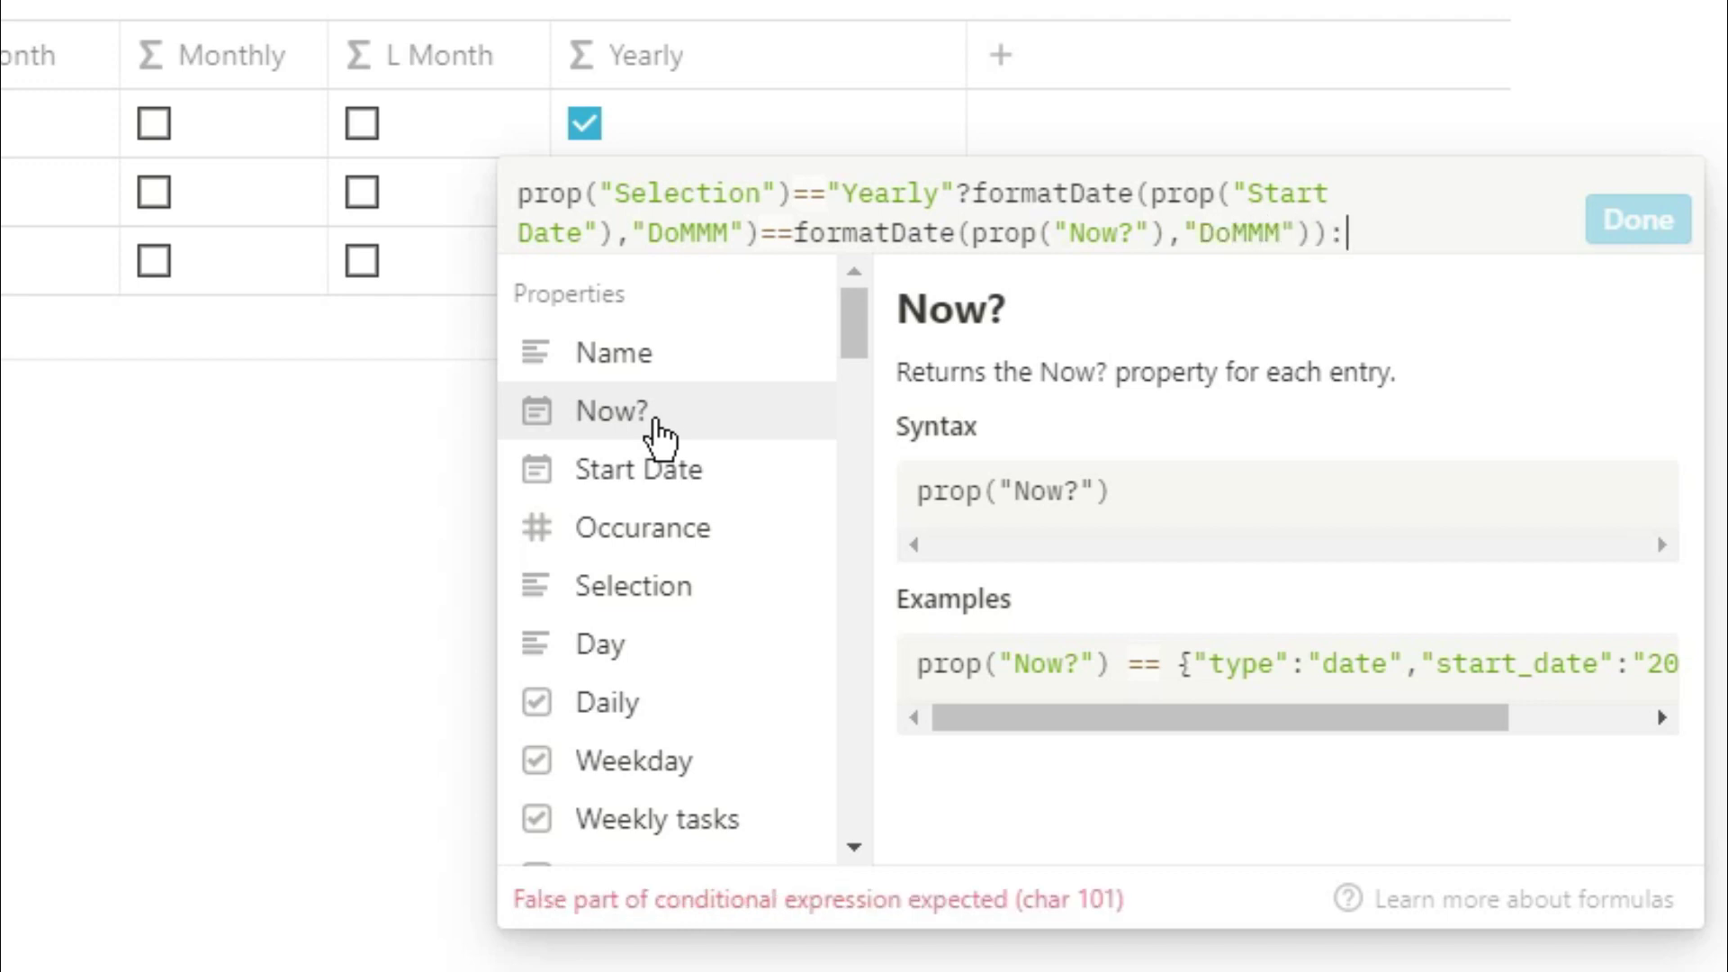
text(false)
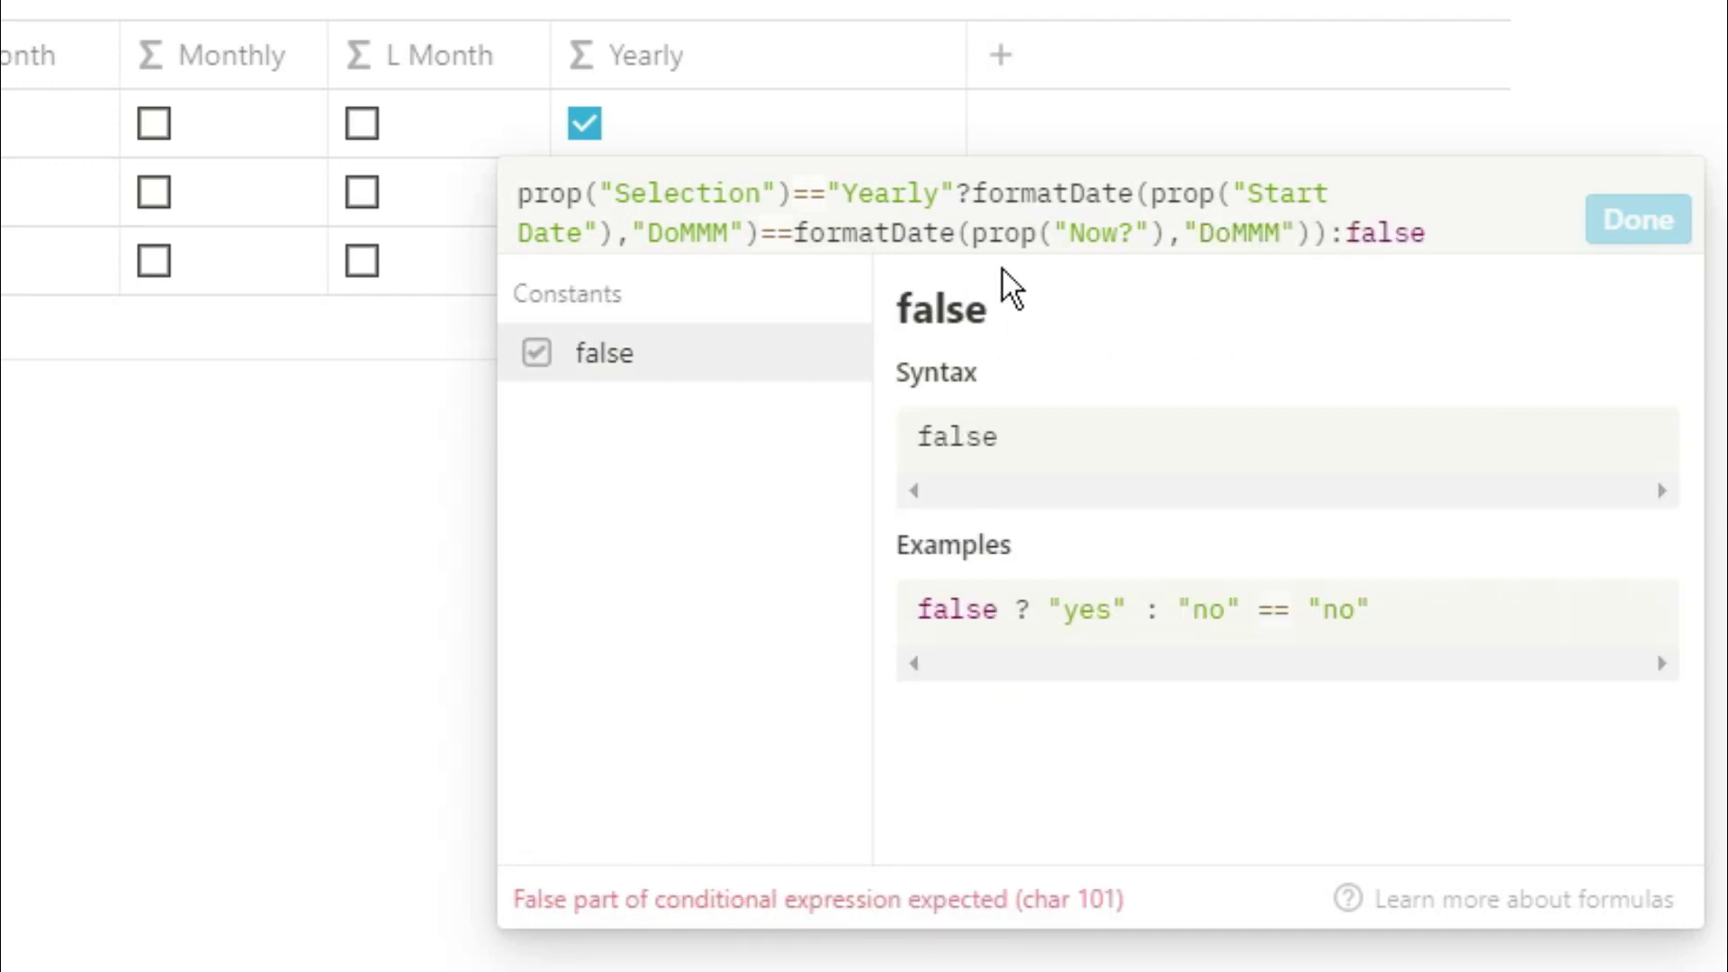
click(976, 192)
text(()
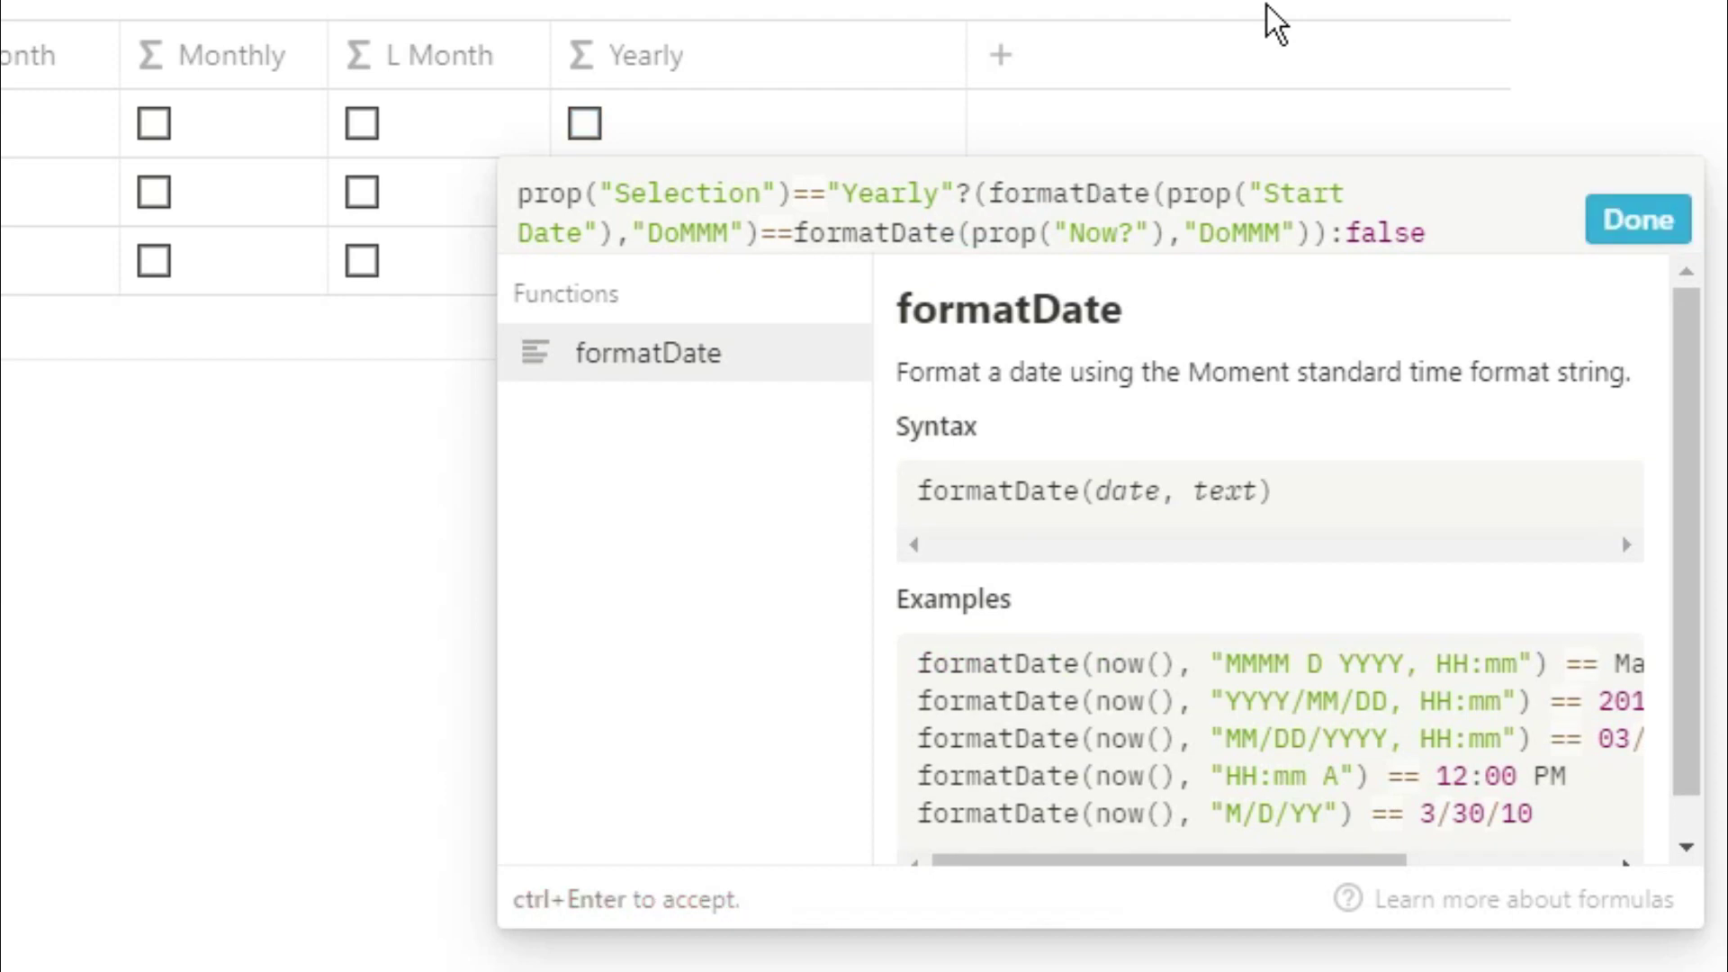
click(1639, 220)
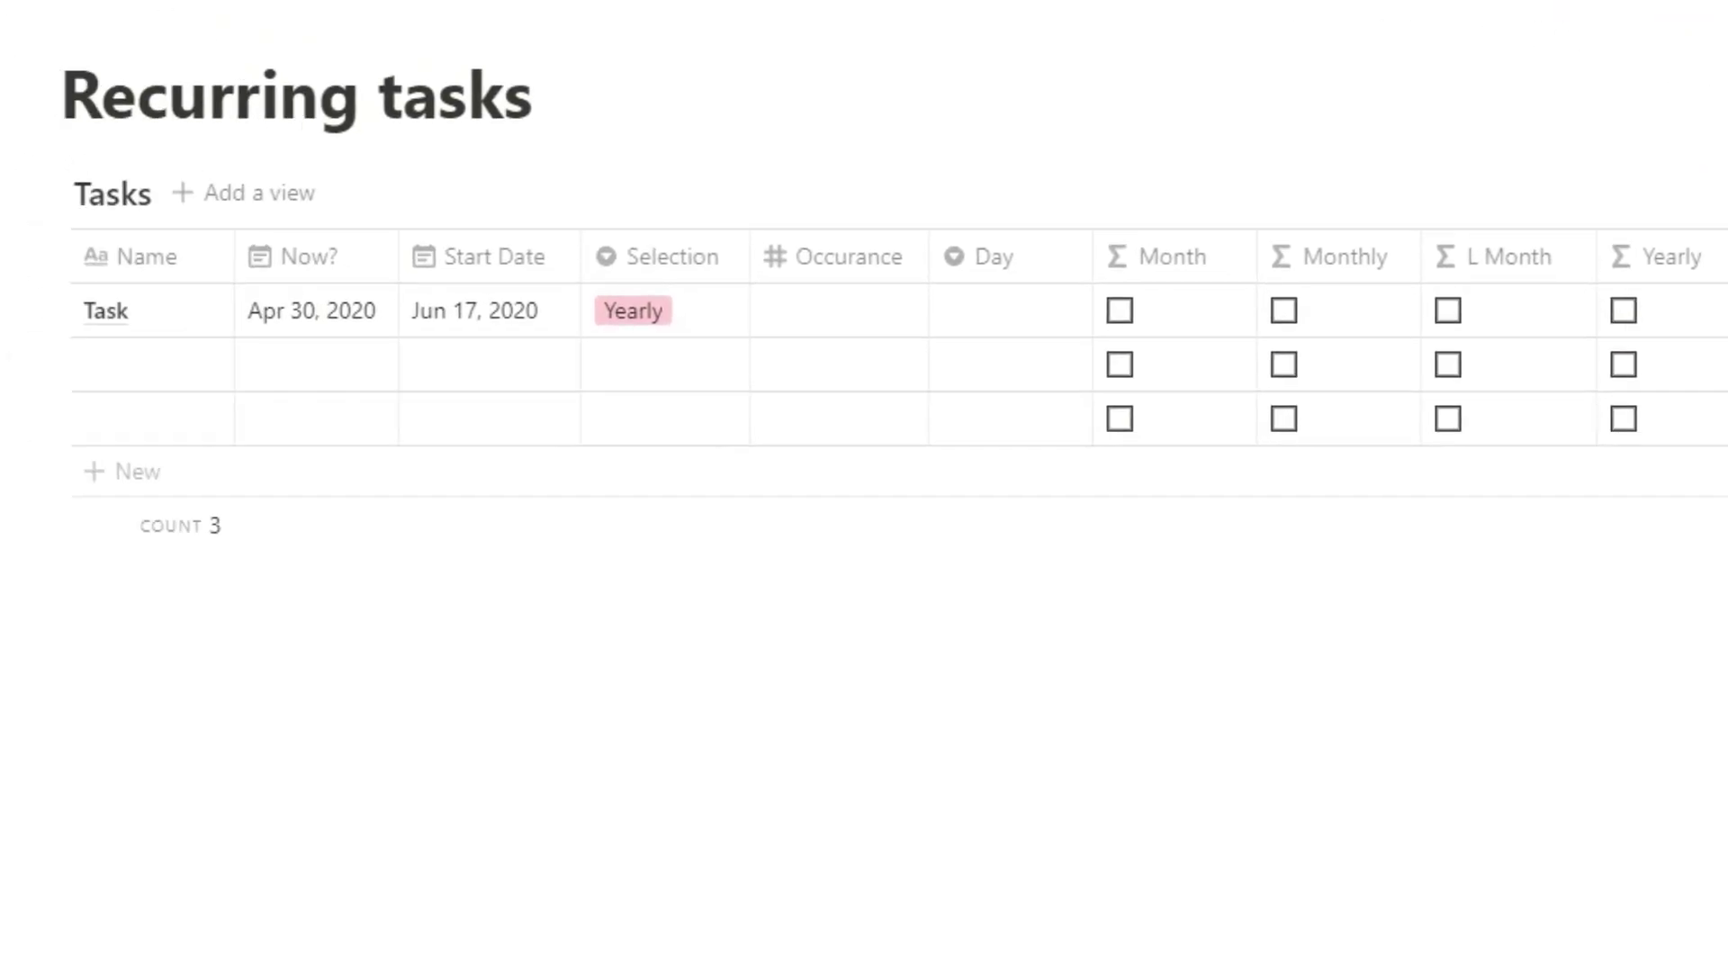
Test the Yearly formula by setting the Task row's Now? date to Jun 17, 2020
click(310, 315)
double_click(301, 278)
text(june)
click(385, 540)
click(980, 397)
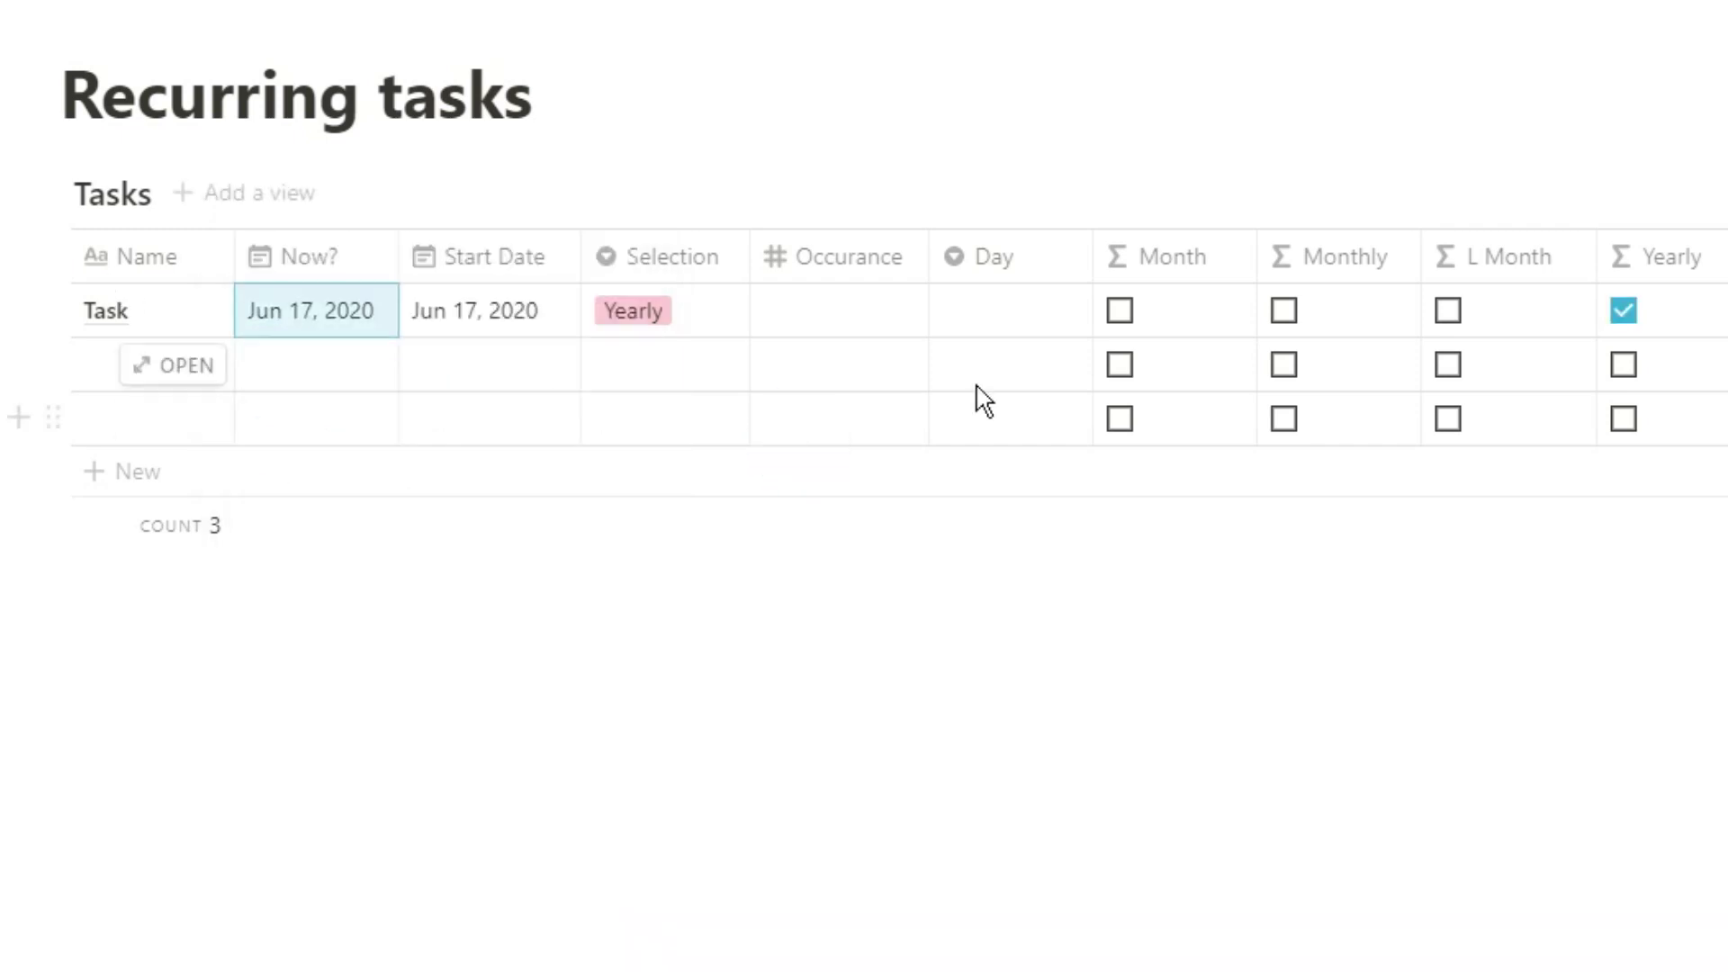
Check the Yearly formula in following years by advancing the Task row's Now? year from 2021 to 2025, ending on Jun 17, 2025
click(361, 301)
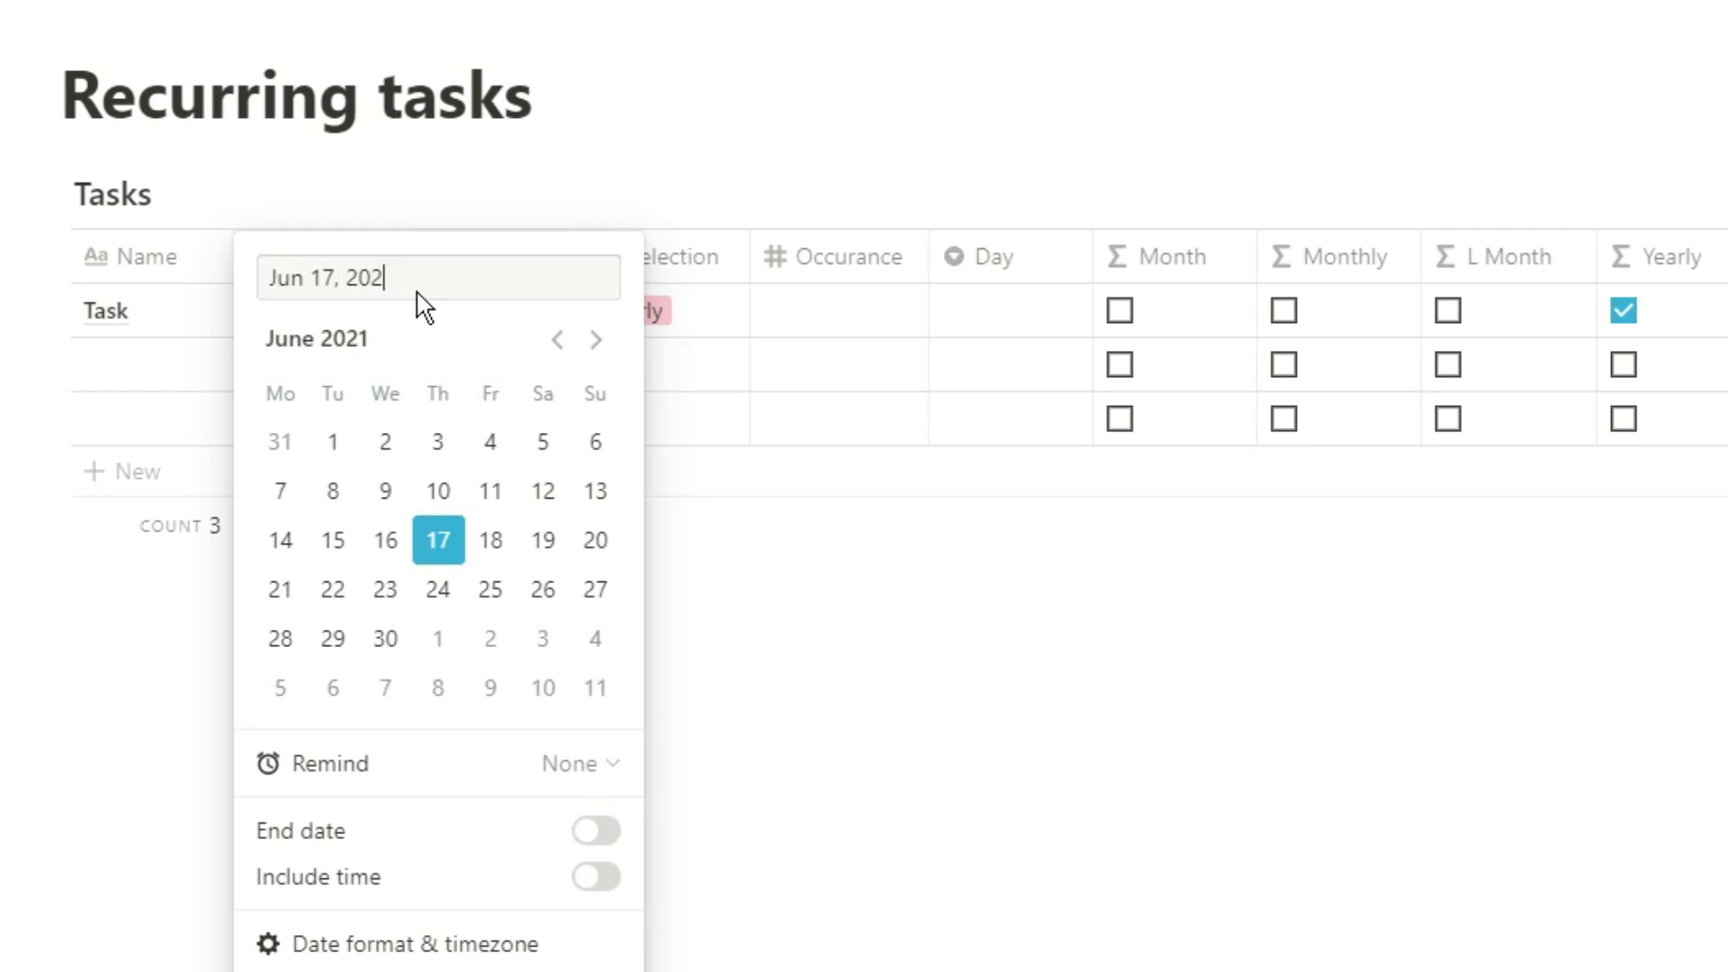
text(2)
click(439, 540)
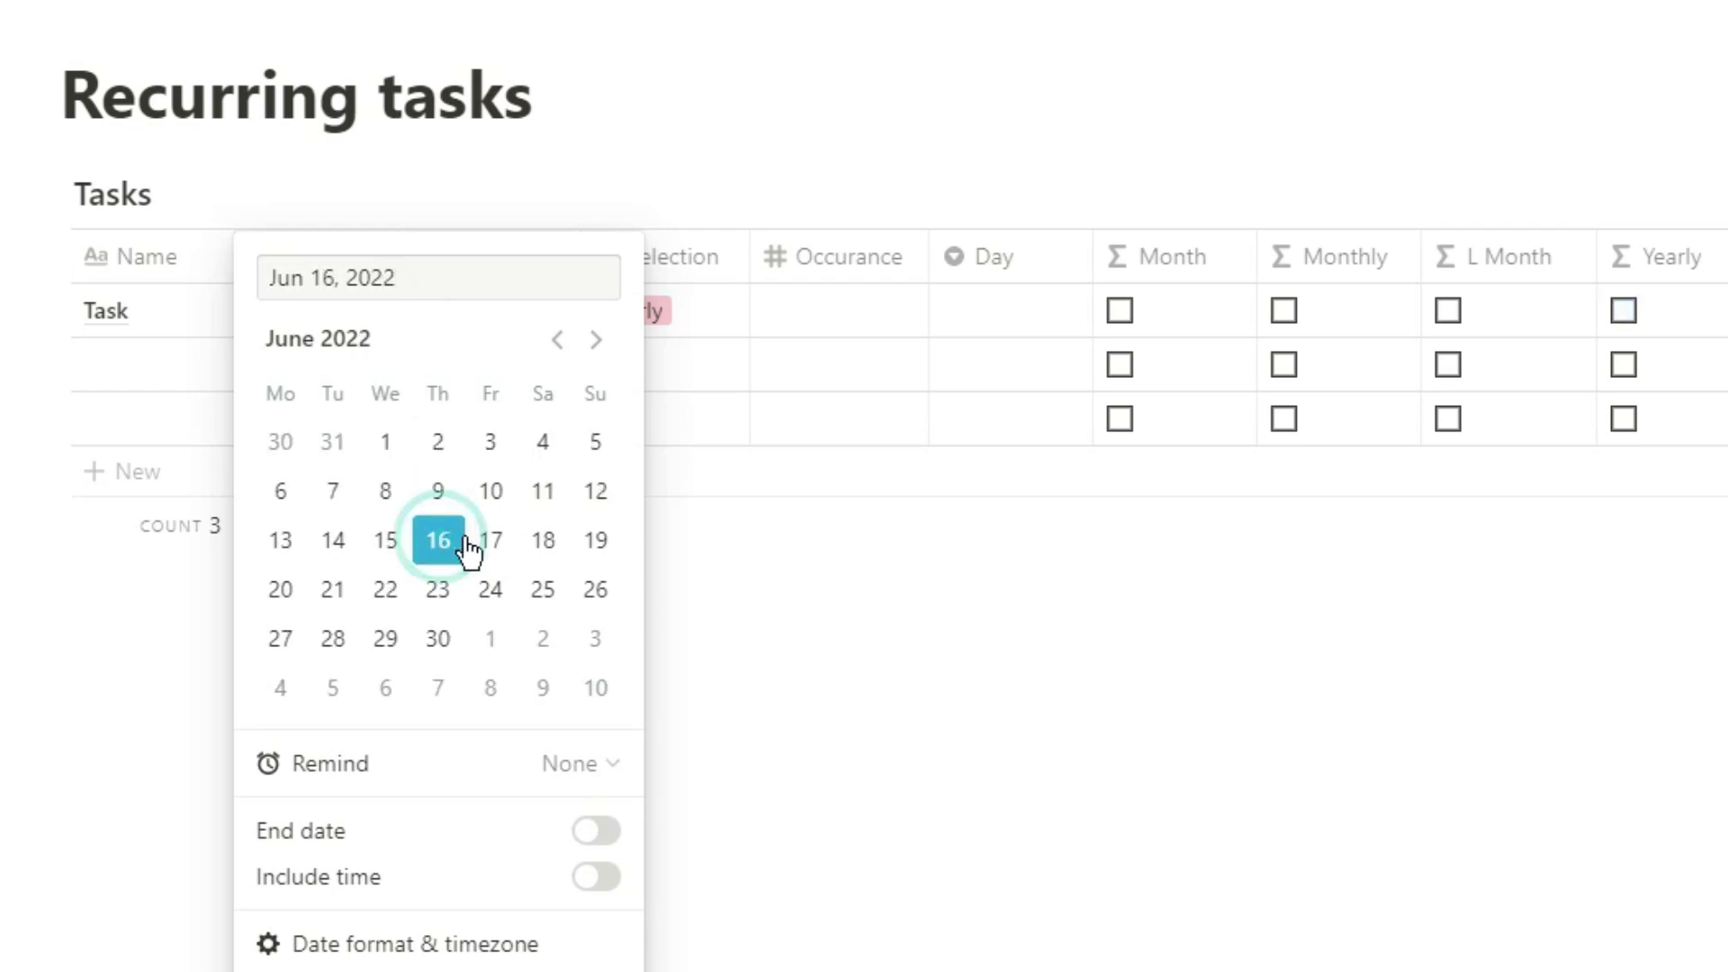
click(436, 281)
key(BackSpace)
text(3)
key(BackSpace)
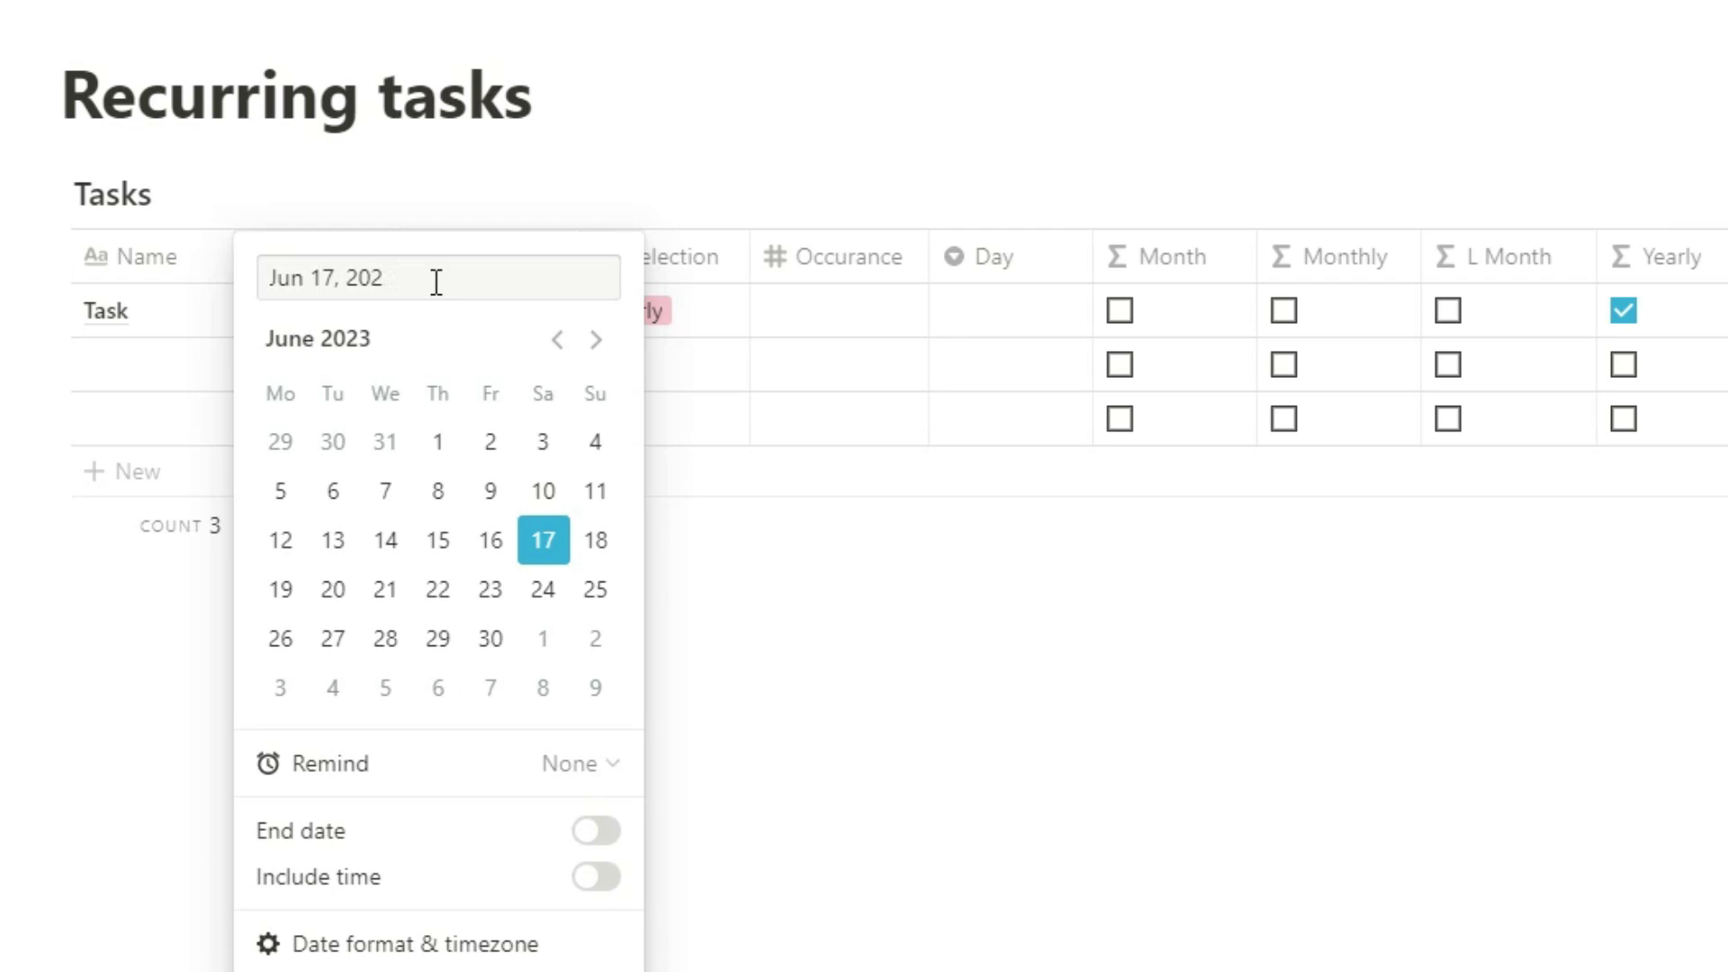
text(4)
text(5)
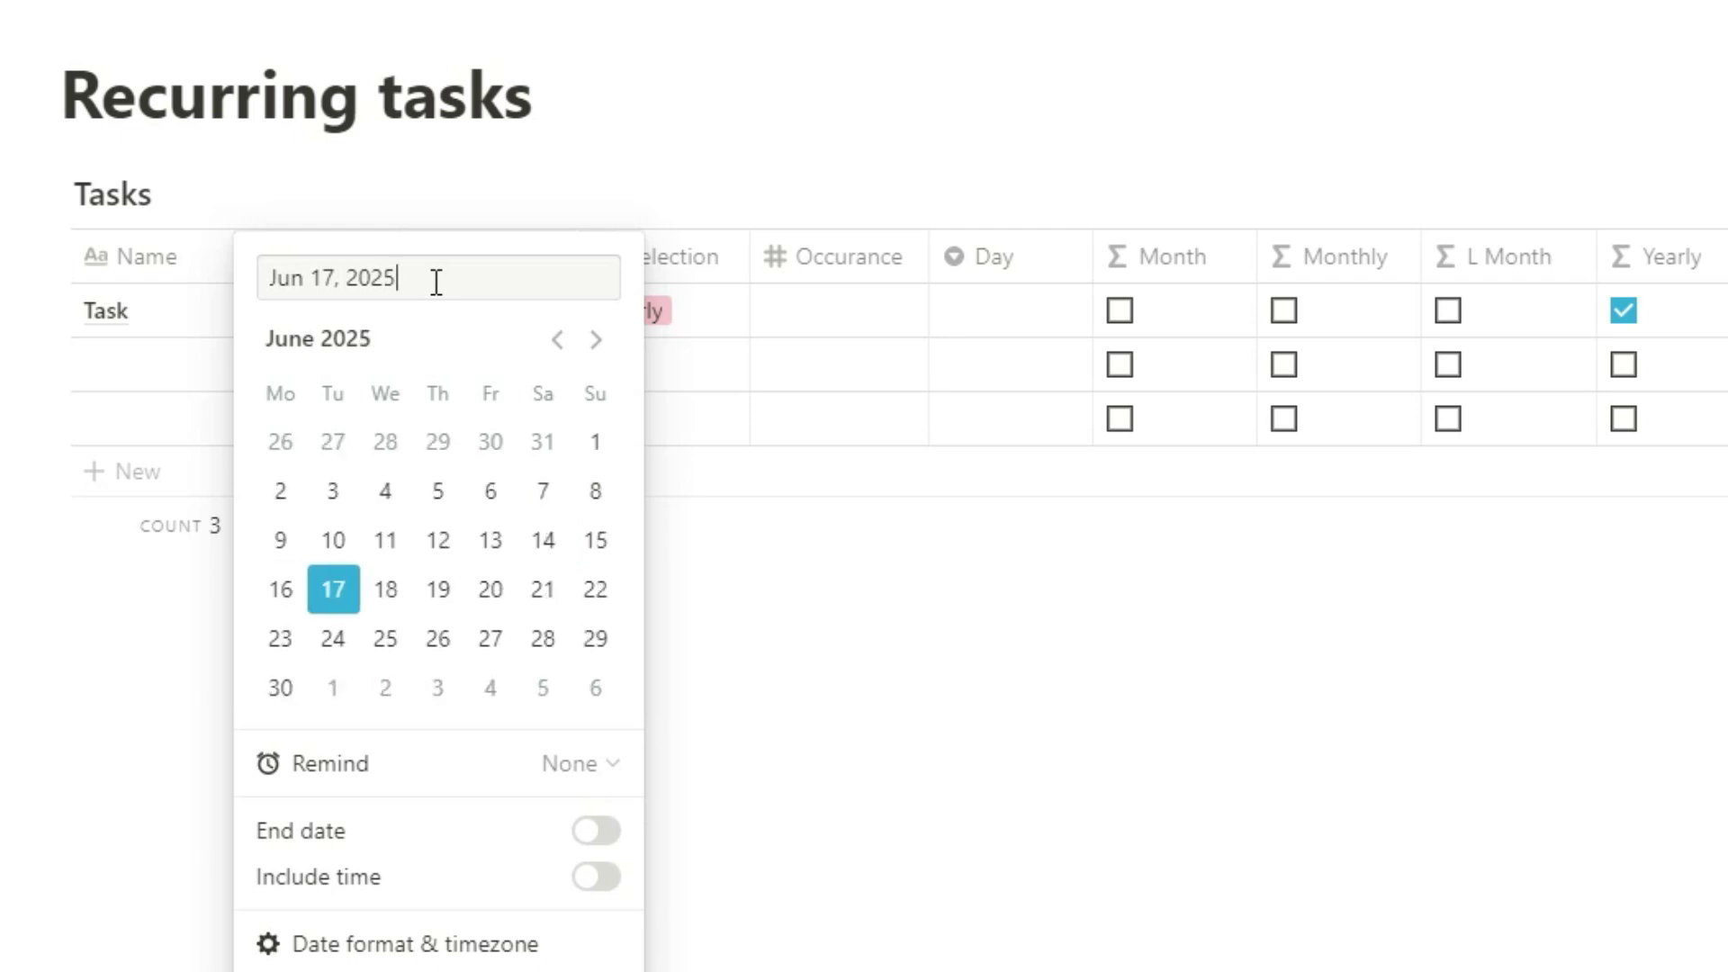
click(790, 425)
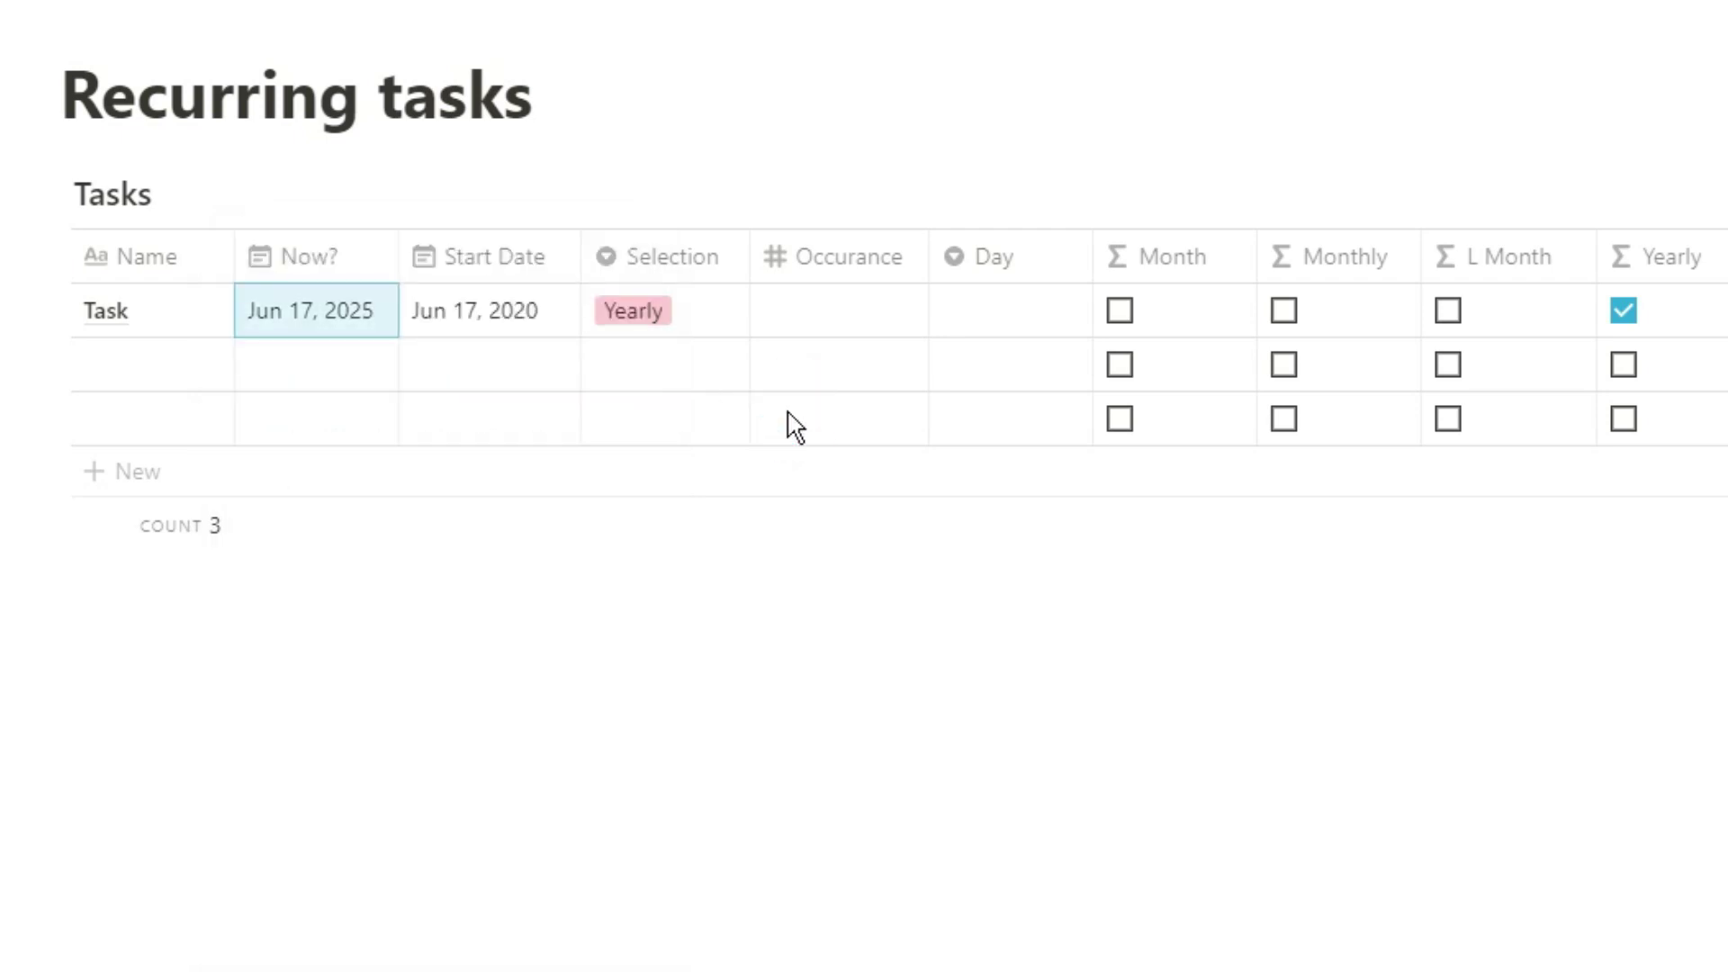